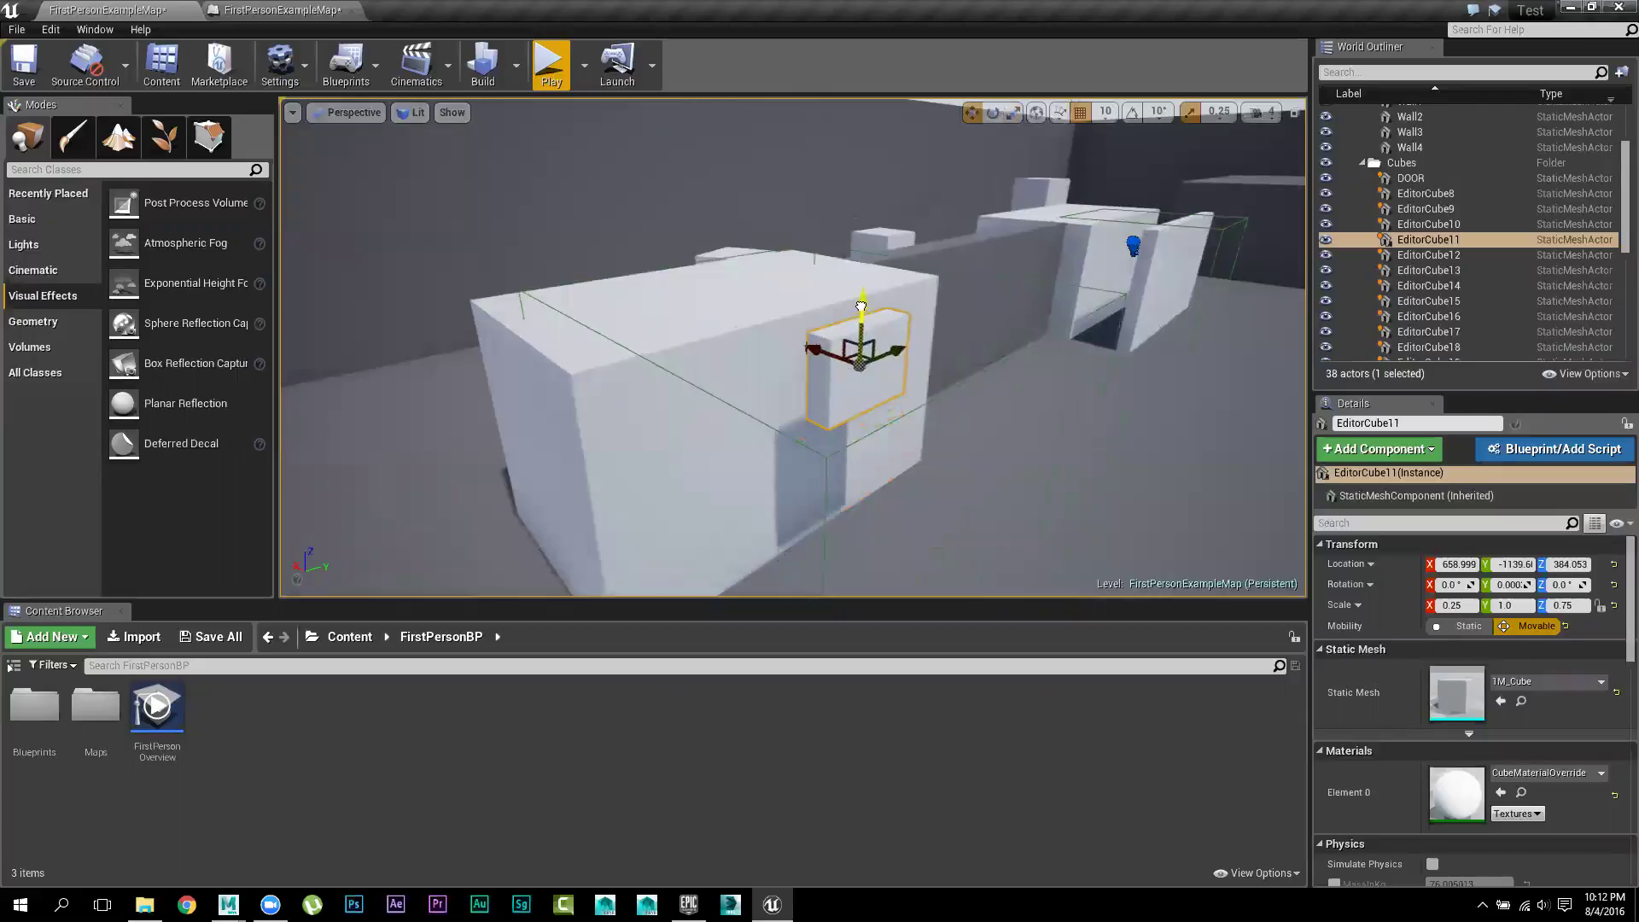
Raise EditorCube11 to Z 384.053 and shift it to X 648.999
key(a)
right_drag(861, 303, 918, 314)
right_drag(905, 415, 901, 415)
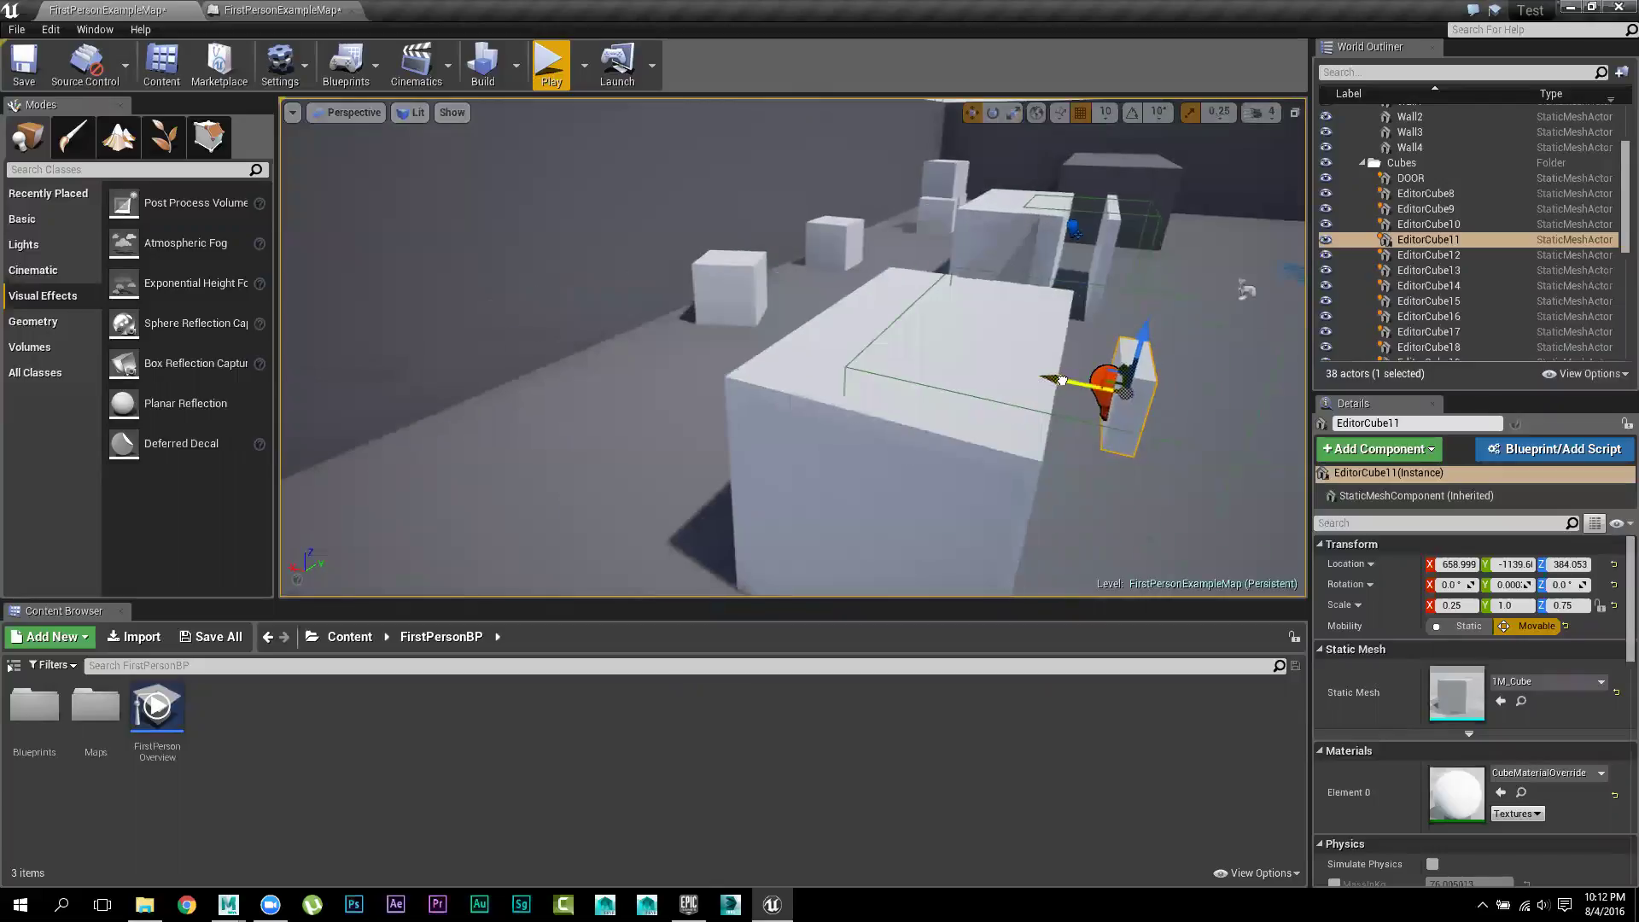
drag(1061, 379, 1068, 380)
right_drag(1098, 449, 965, 415)
mouse_move(1278, 399)
right_down()
mouse_move(1306, 397)
mouse_move(1278, 399)
right_up()
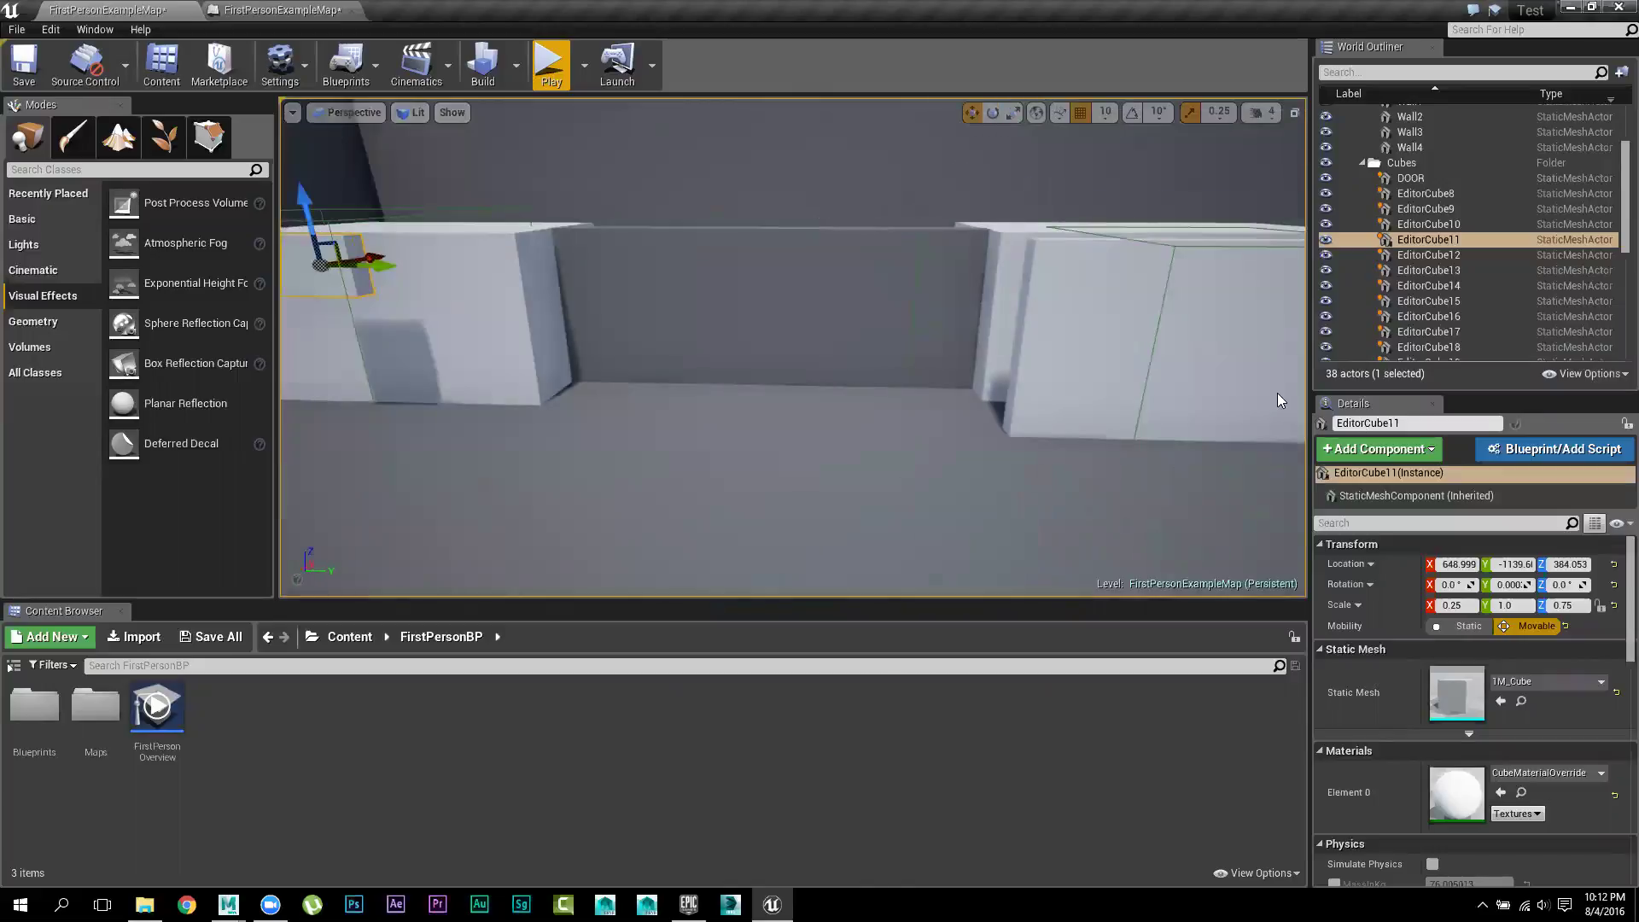
Select EditorCube23 and switch to the scale tool
click(1085, 341)
right_drag(1046, 384, 1059, 432)
key(r)
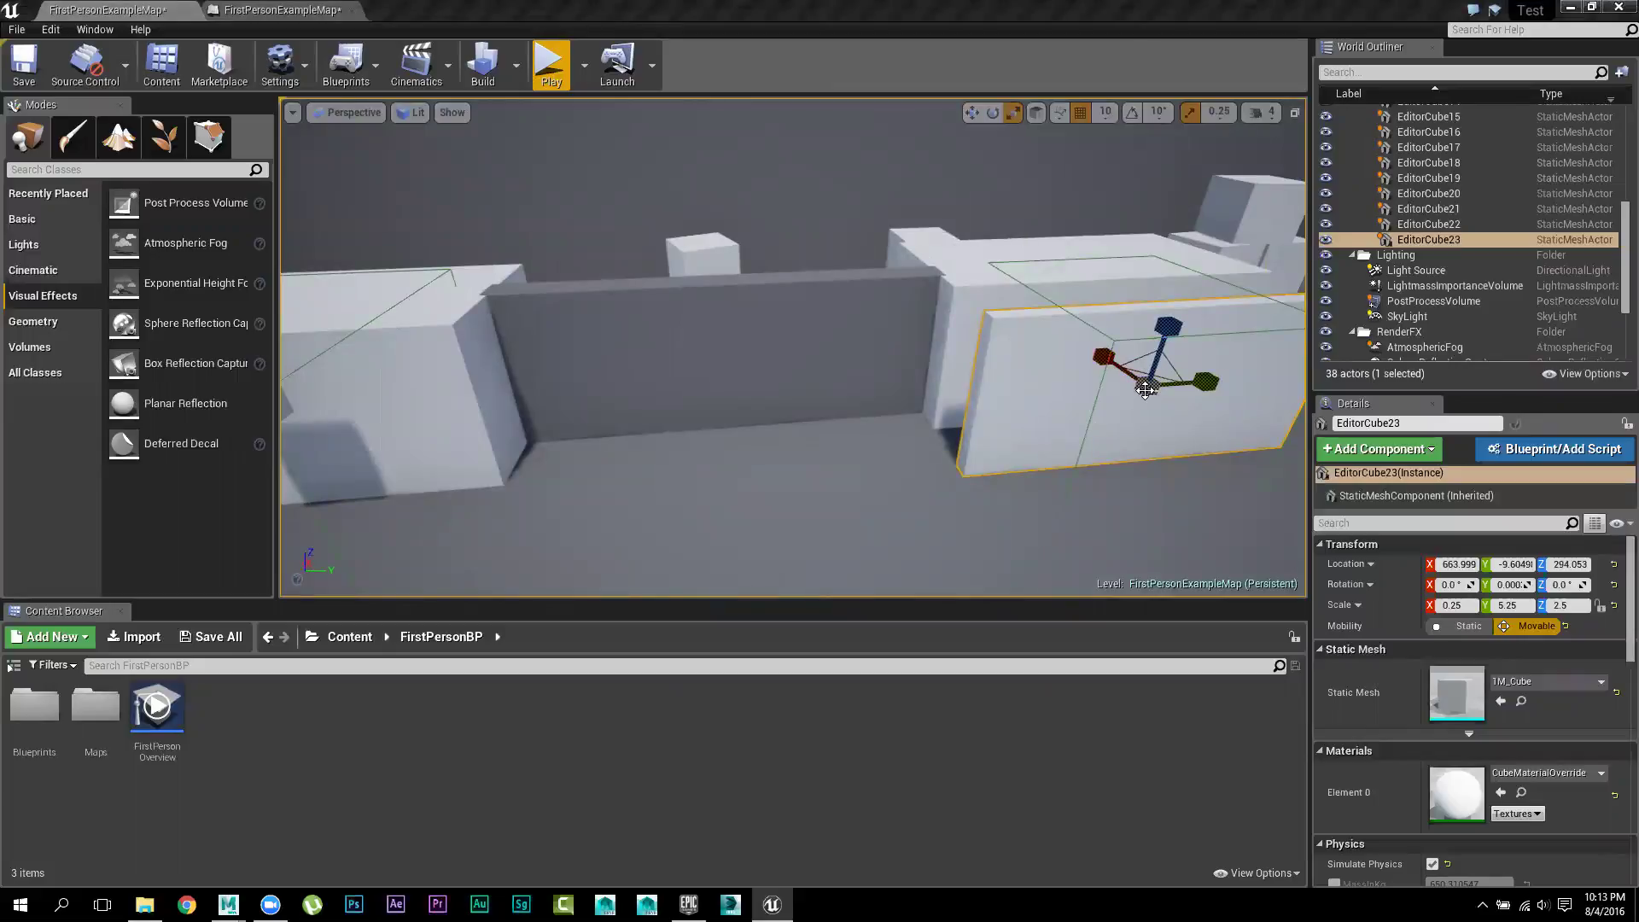
Scale EditorCube23 down to 0.25 × 1.5 × 1.0, undoing an accidental uniform shrink
drag(1148, 386, 1143, 395)
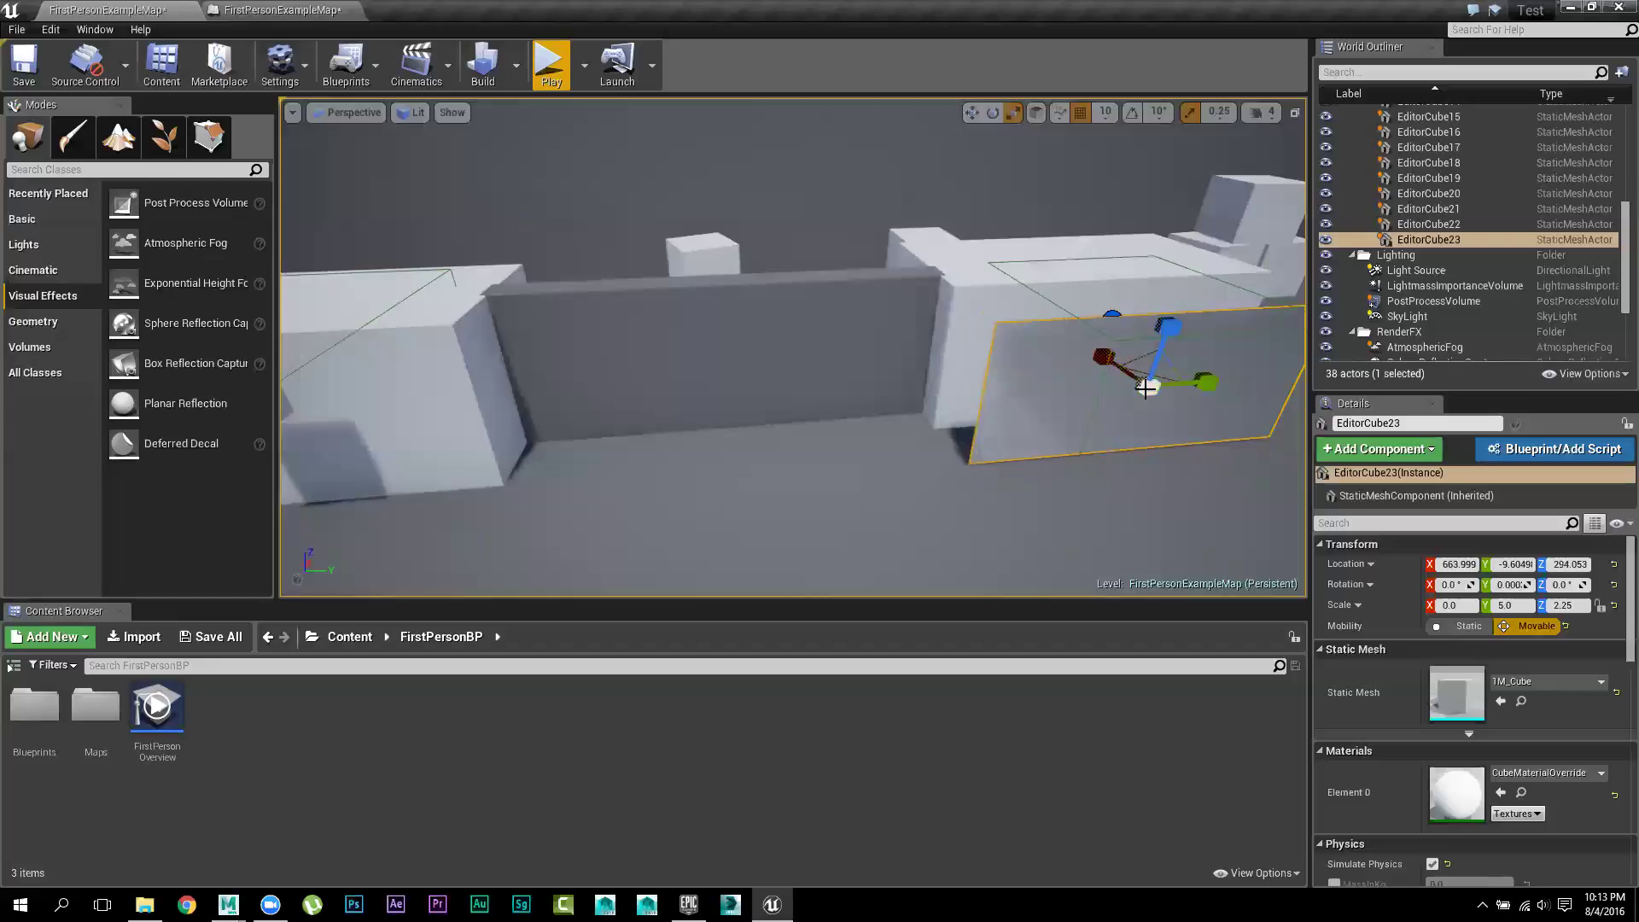
key(ctrl+z)
drag(1205, 382, 1078, 388)
drag(1169, 328, 1123, 337)
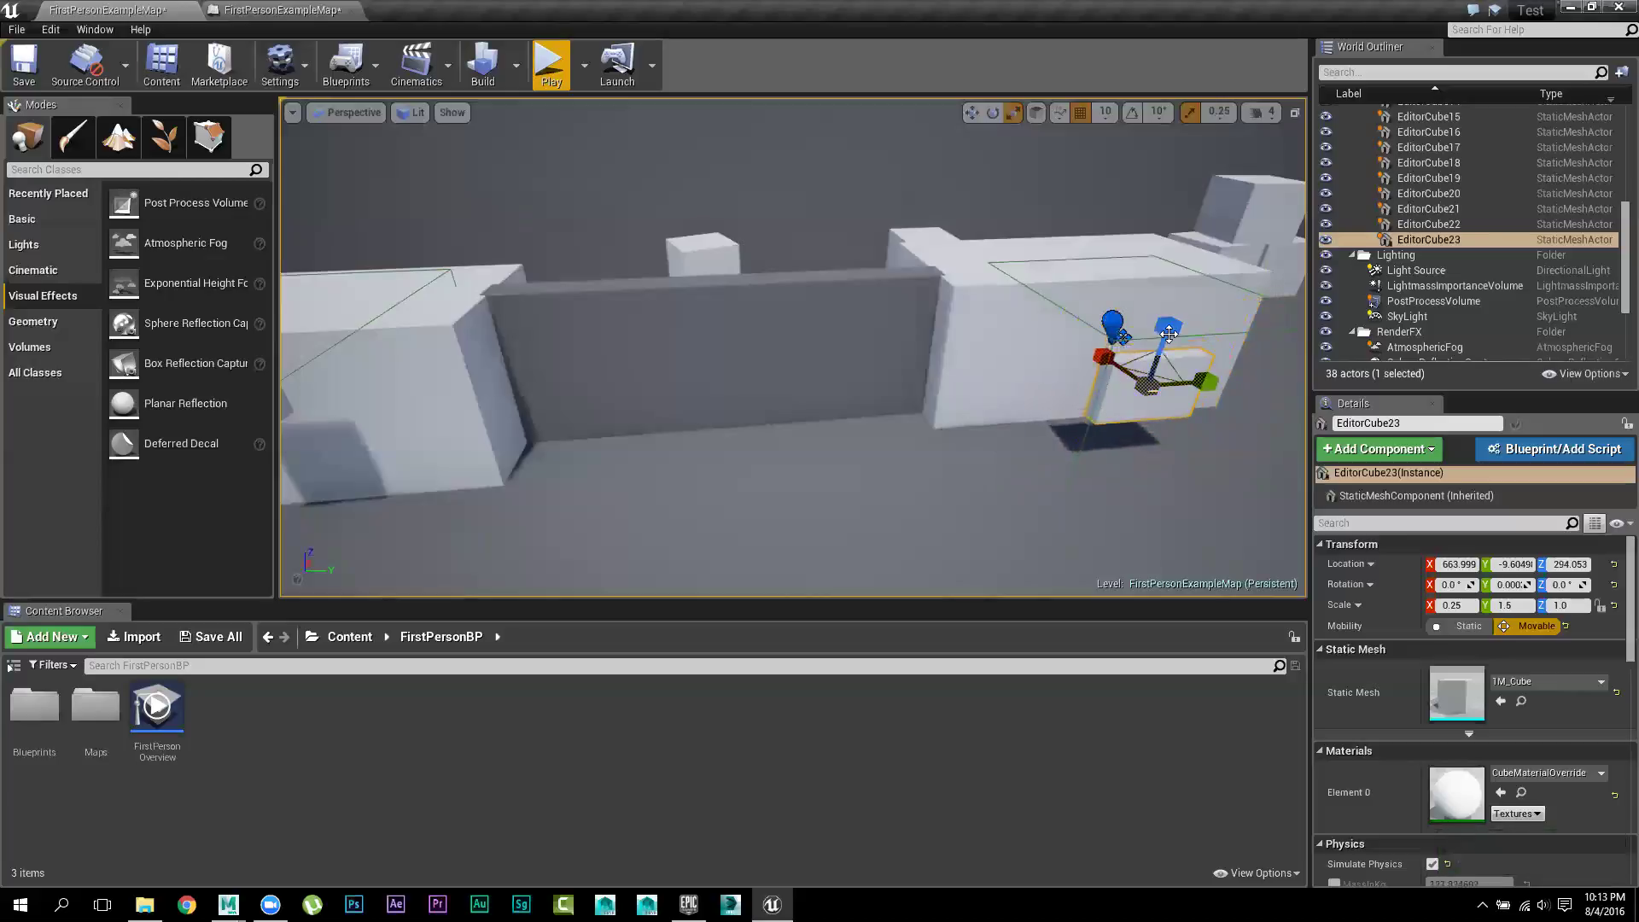
Move EditorCube23 to X 713.999, Z 354.053 and save the map
key(w)
mouse_move(1148, 397)
alt+mouse_down()
mouse_move(1148, 425)
mouse_move(1137, 416)
alt+mouse_up()
drag(1135, 415, 1169, 341)
alt+drag(1112, 449, 1056, 475)
right_drag(1054, 464, 979, 397)
key(ctrl+s)
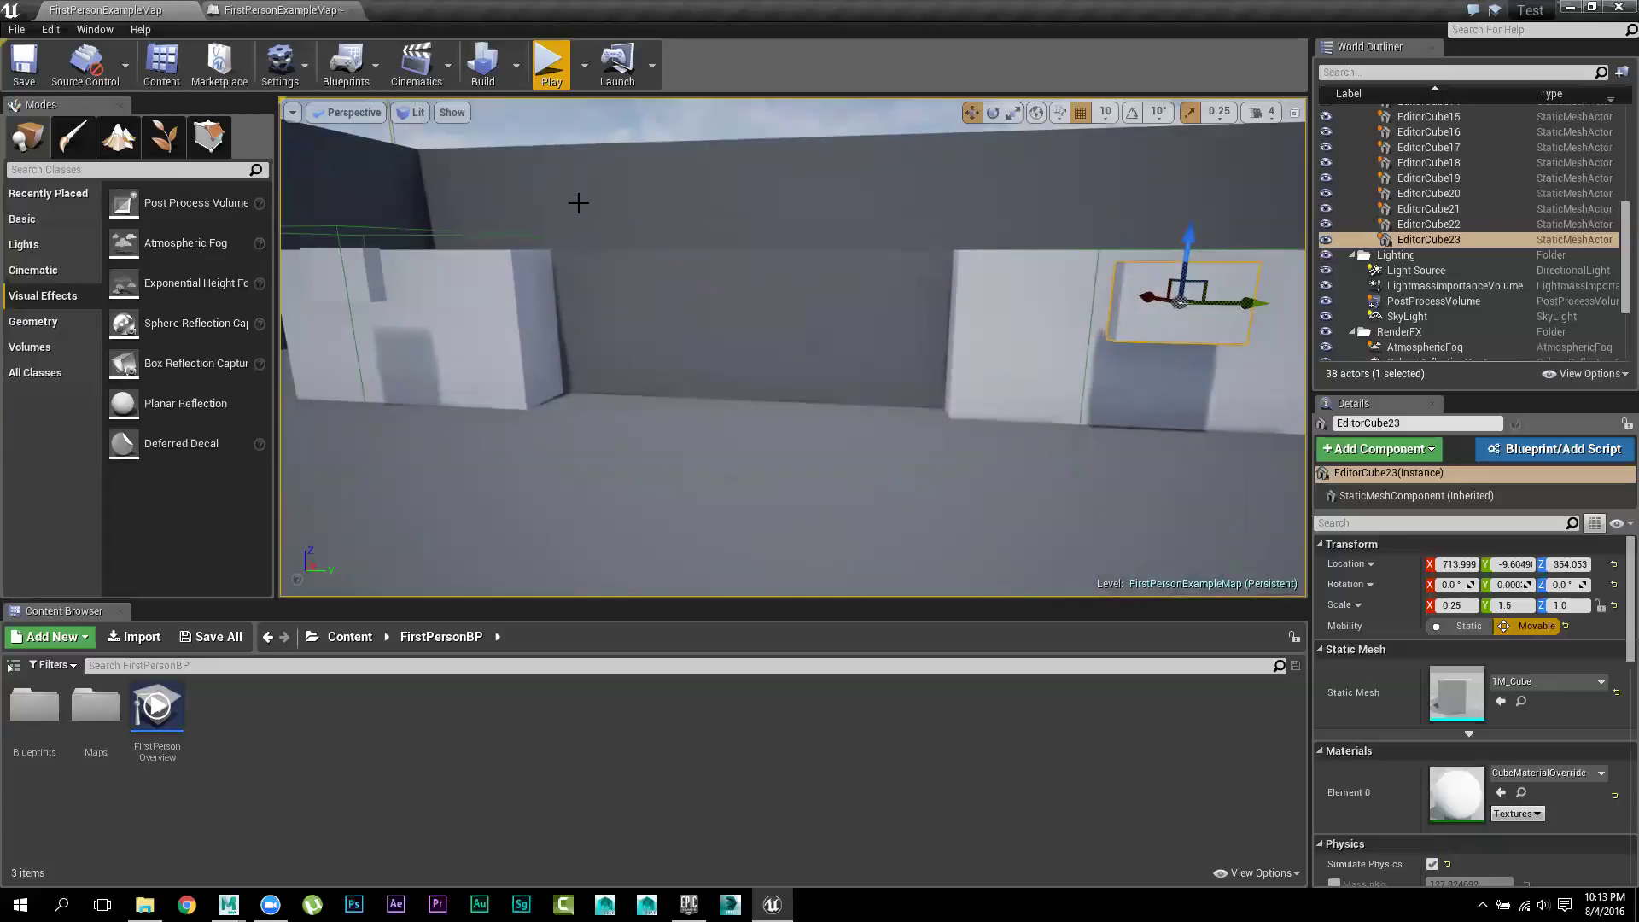
click(550, 64)
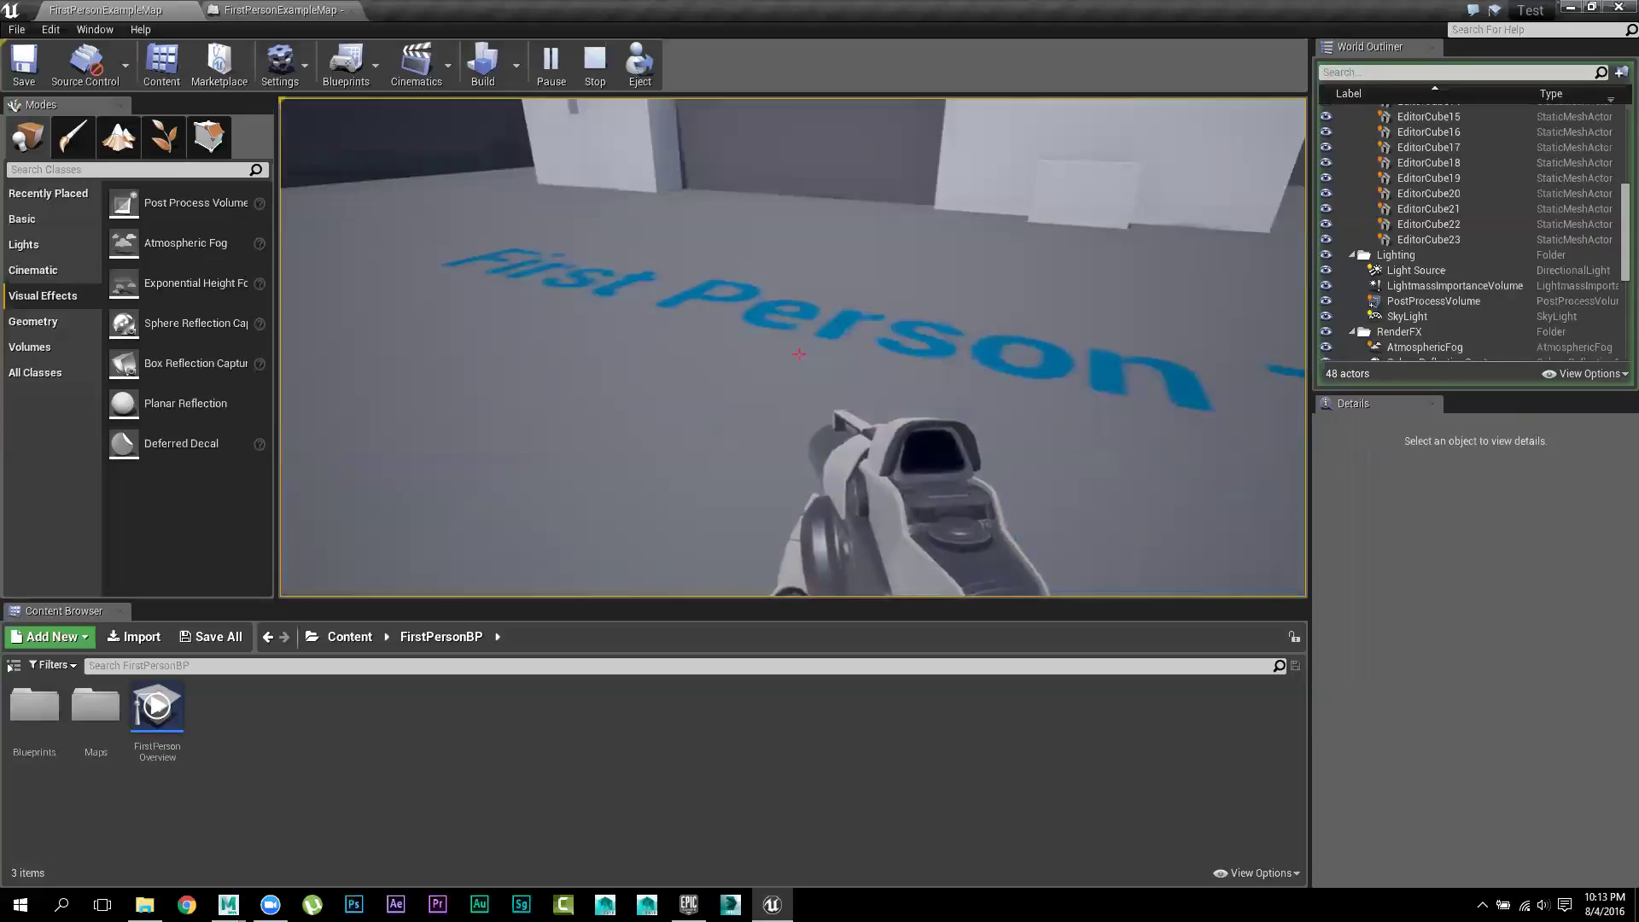
key(Escape)
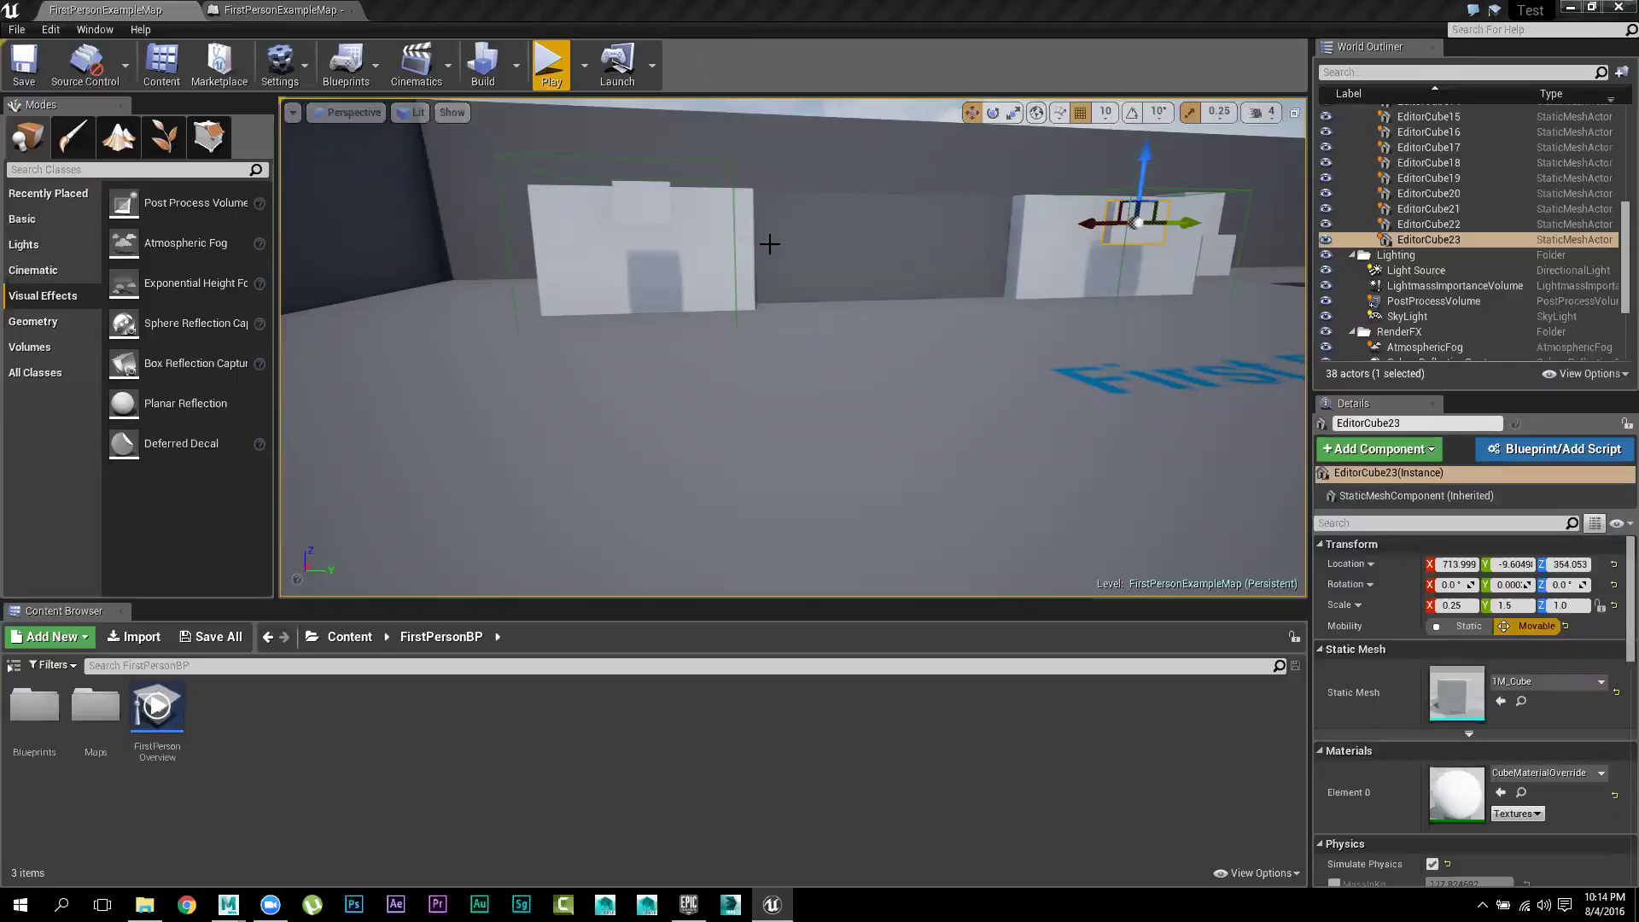
middle_drag(787, 279, 851, 228)
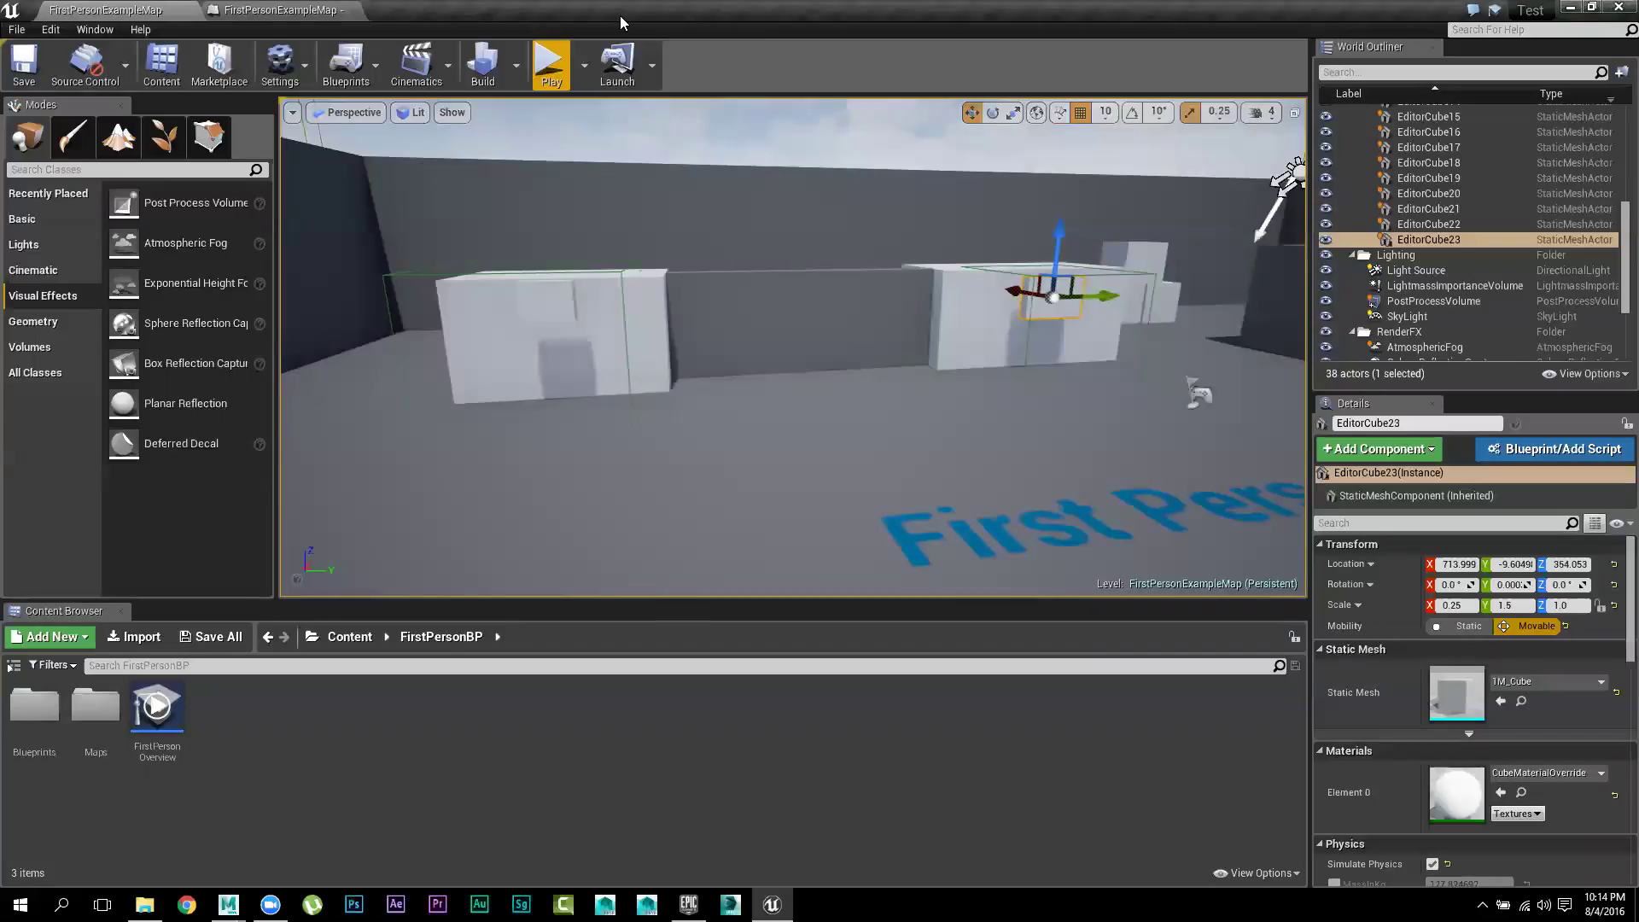
right_drag(889, 381, 827, 388)
click(551, 68)
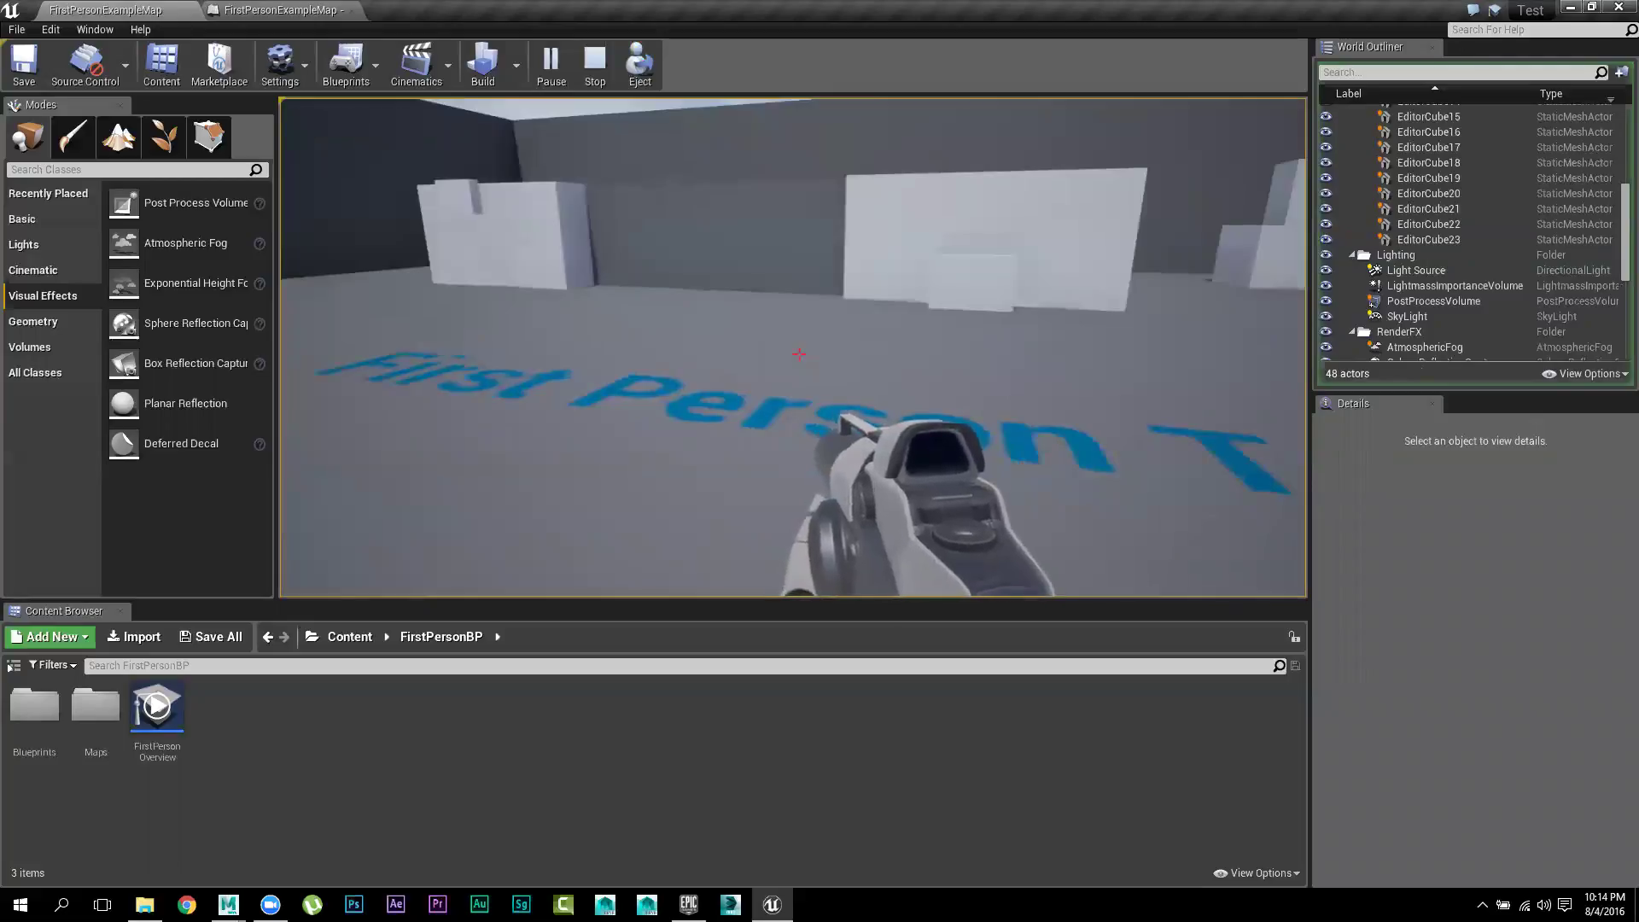
key(Escape)
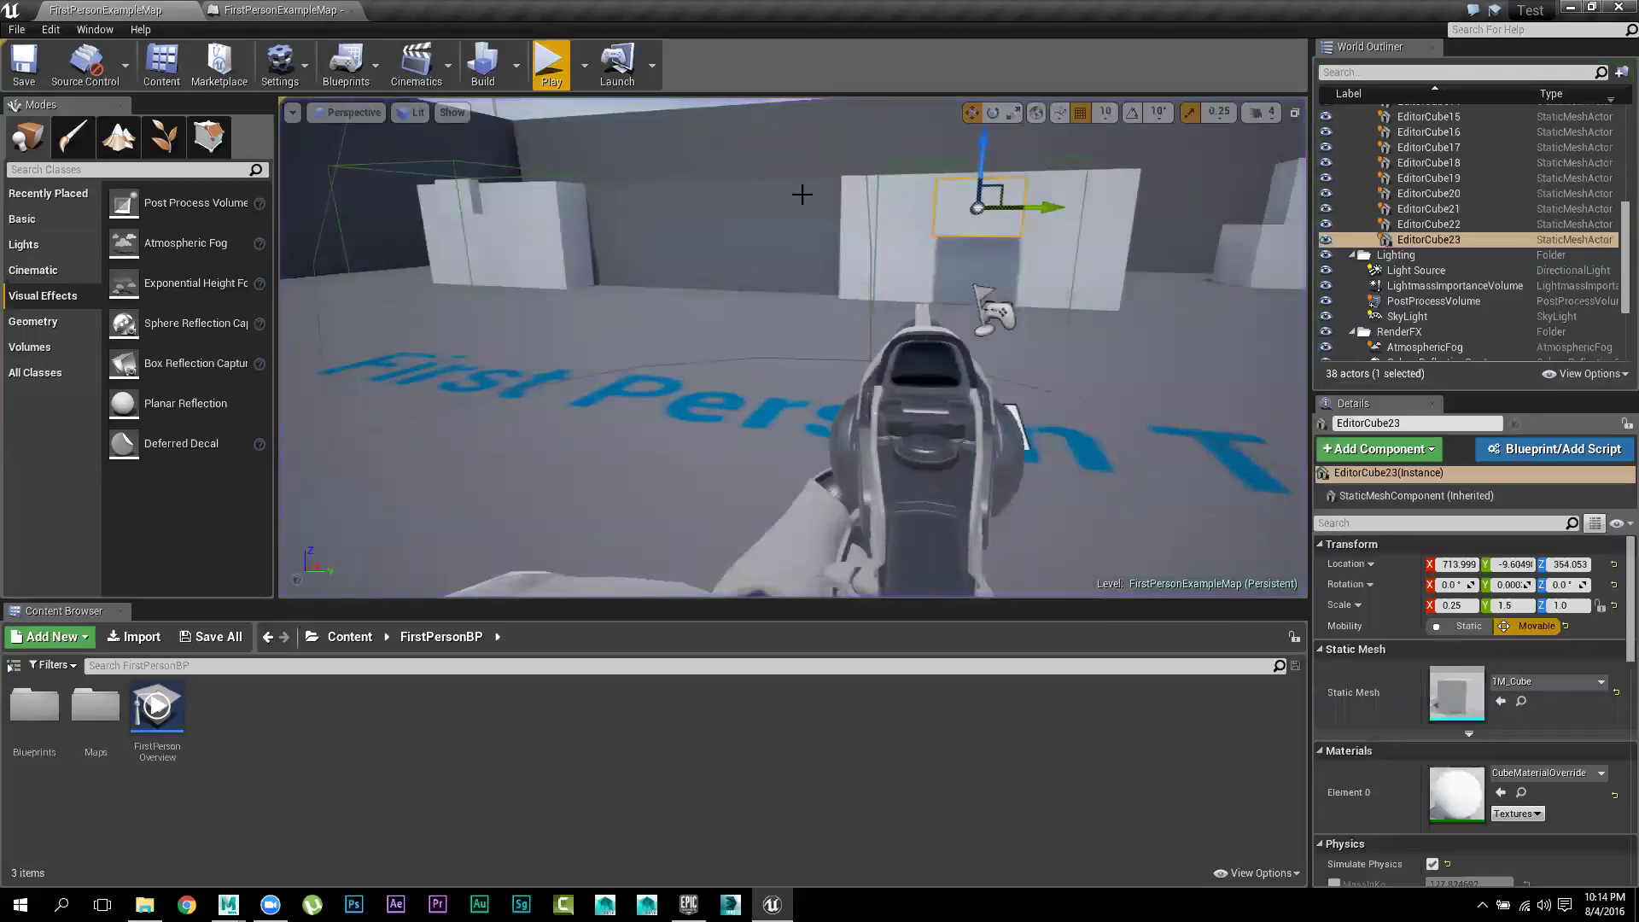
Uncheck Simulate Physics in EditorCube23's Physics section of the Details panel
right_drag(1141, 333, 1001, 325)
scroll(999, 324, up, 6)
middle_drag(997, 324, 1009, 344)
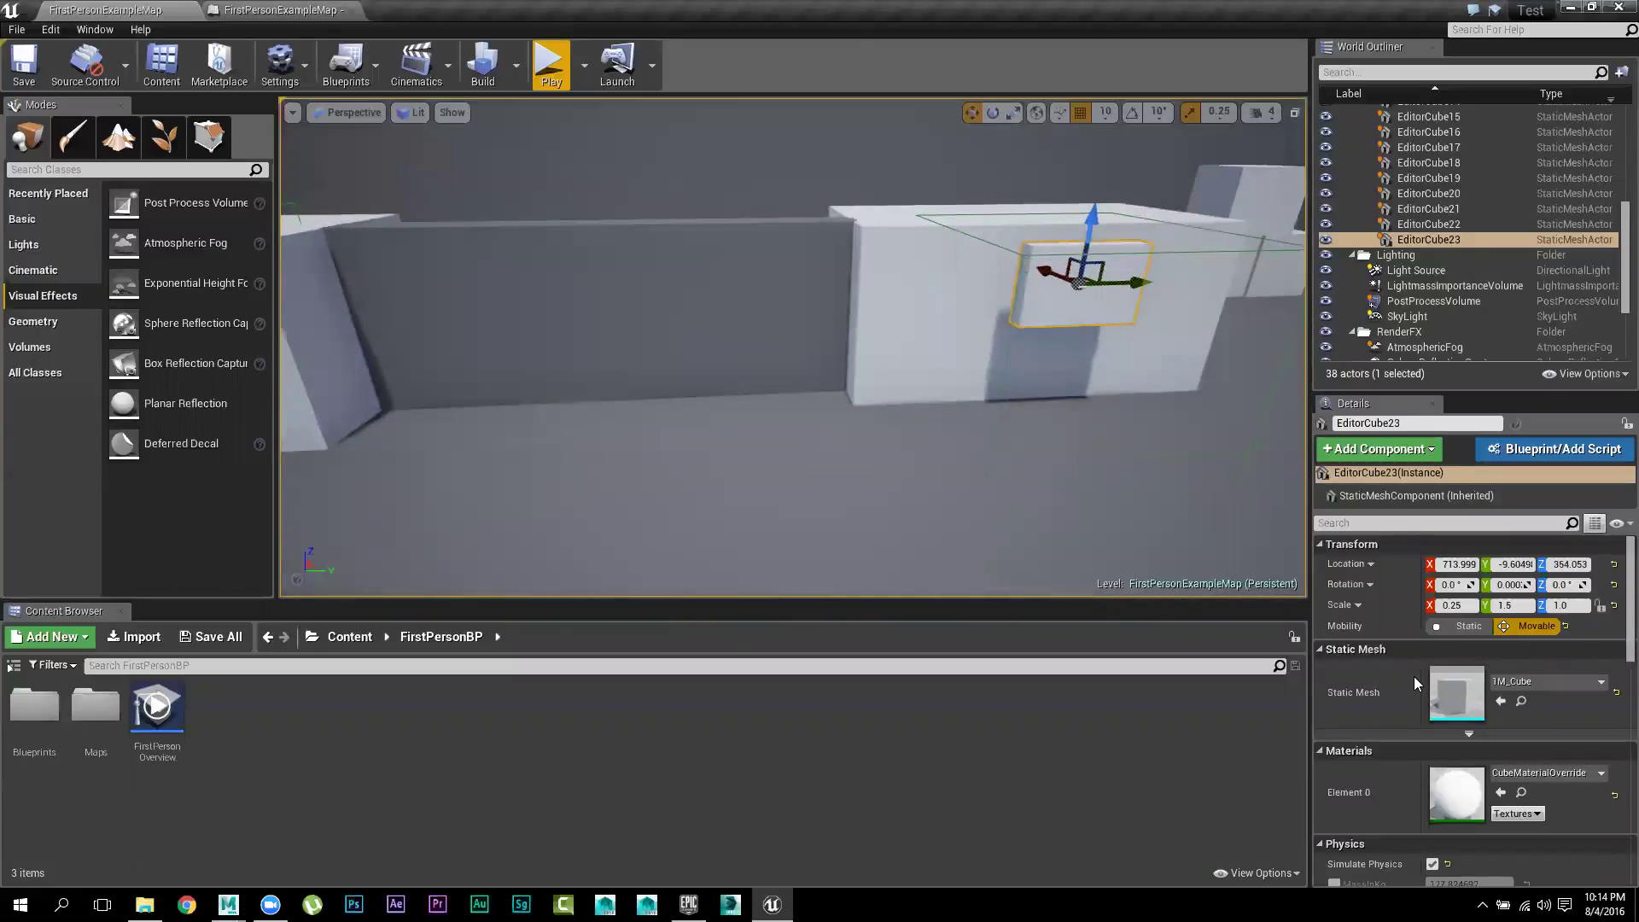
scroll(1413, 676, down, 3)
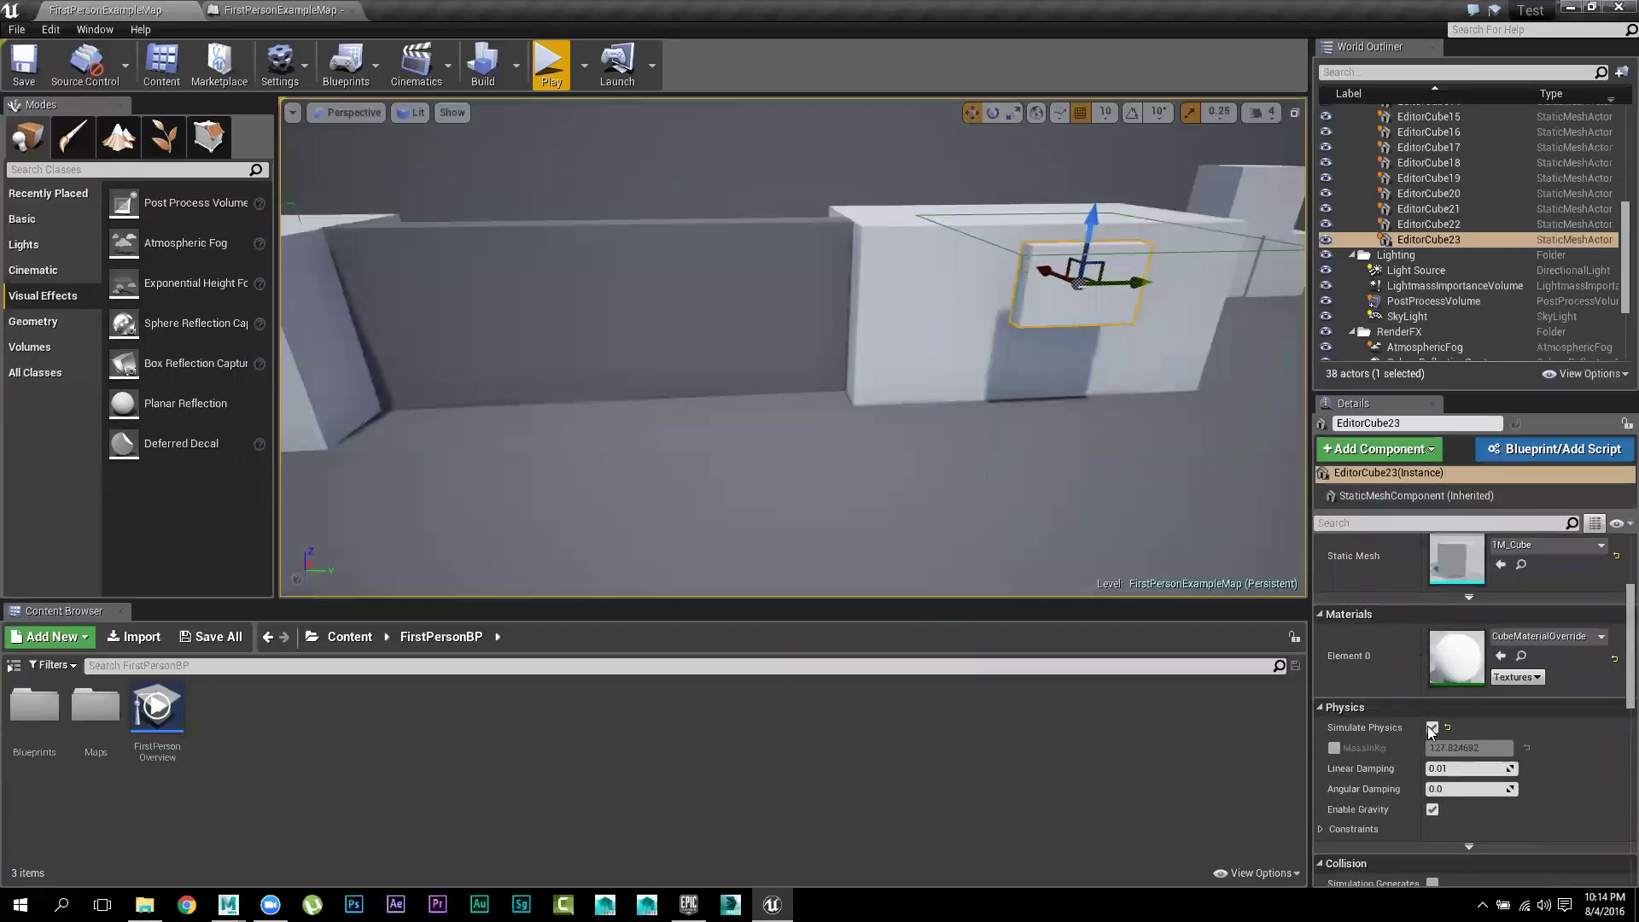
click(1431, 728)
alt+drag(931, 501, 885, 468)
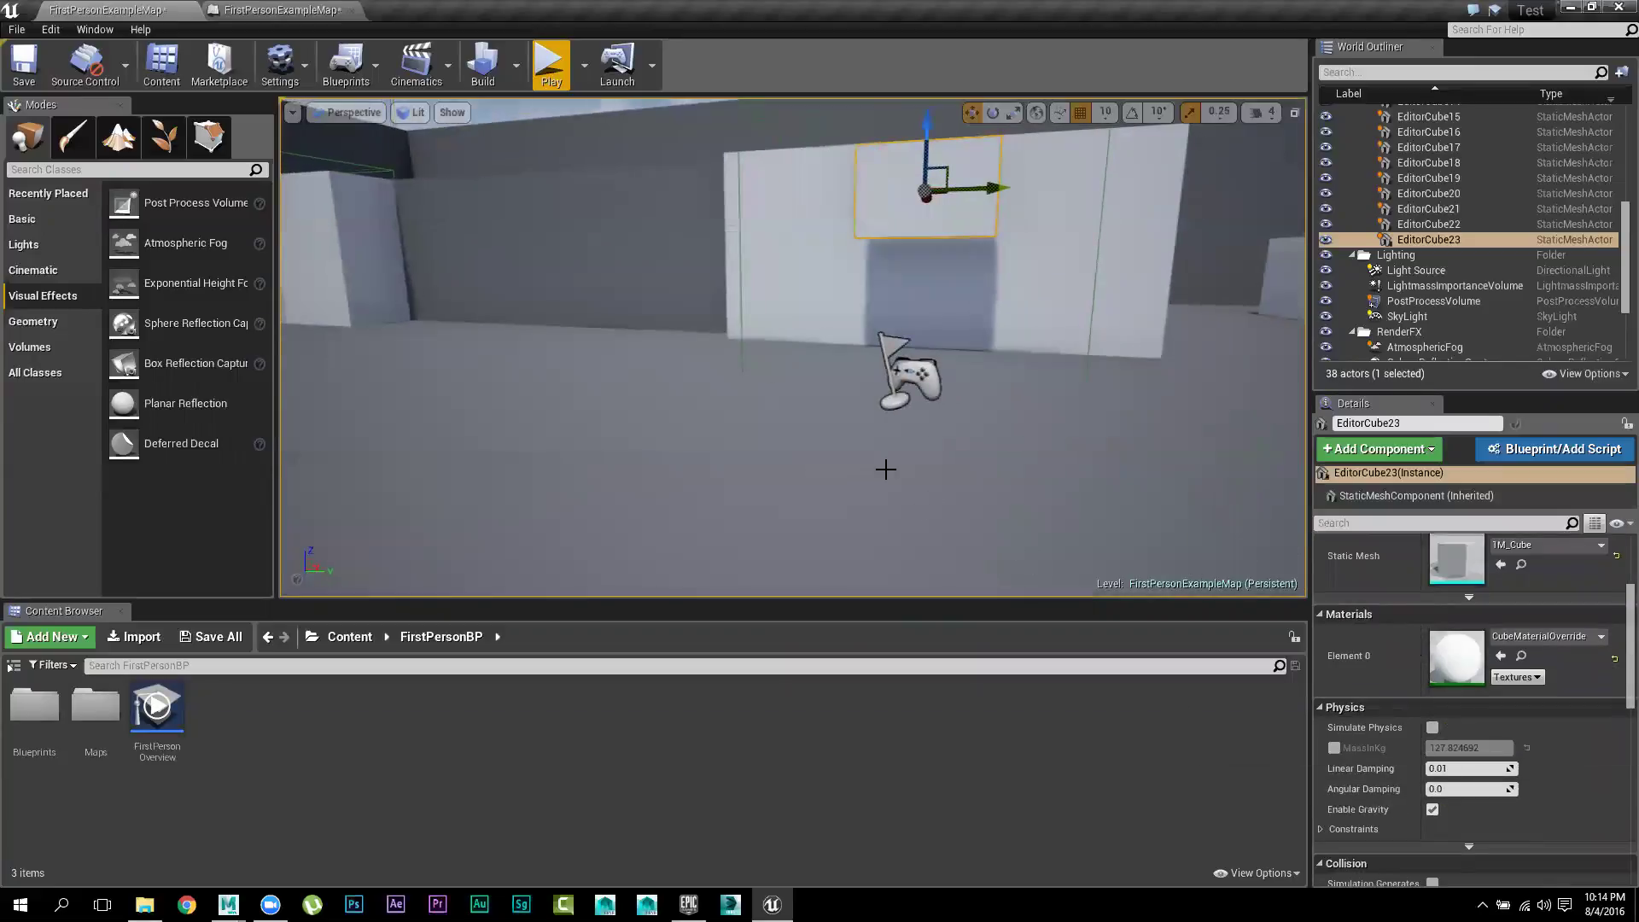
click(550, 68)
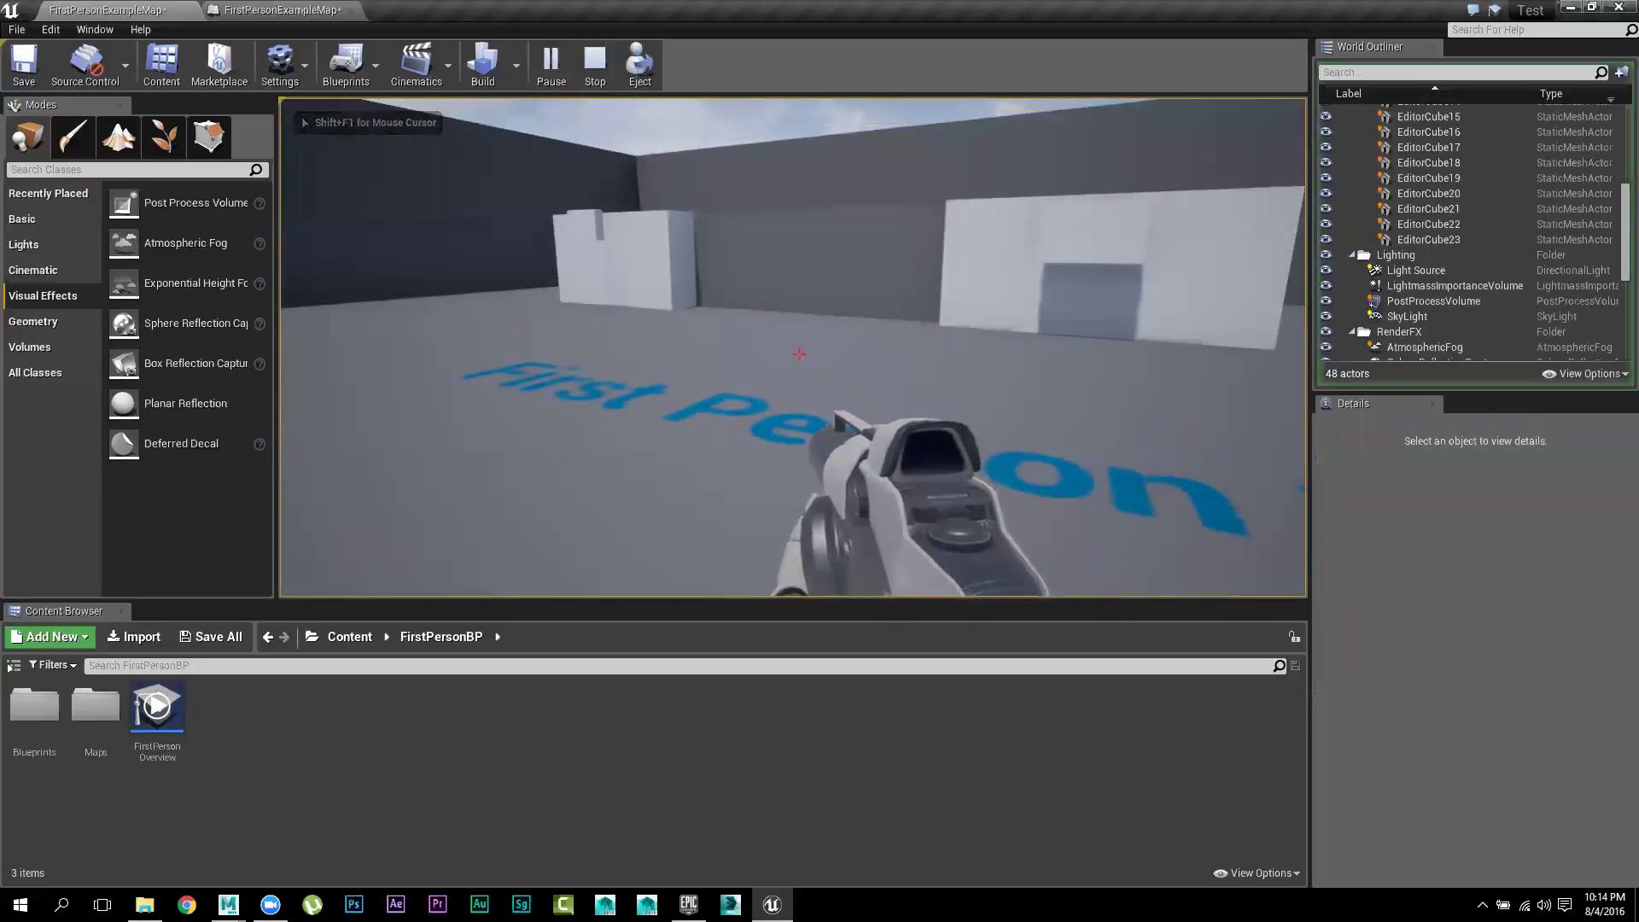
key(w)
key(w)
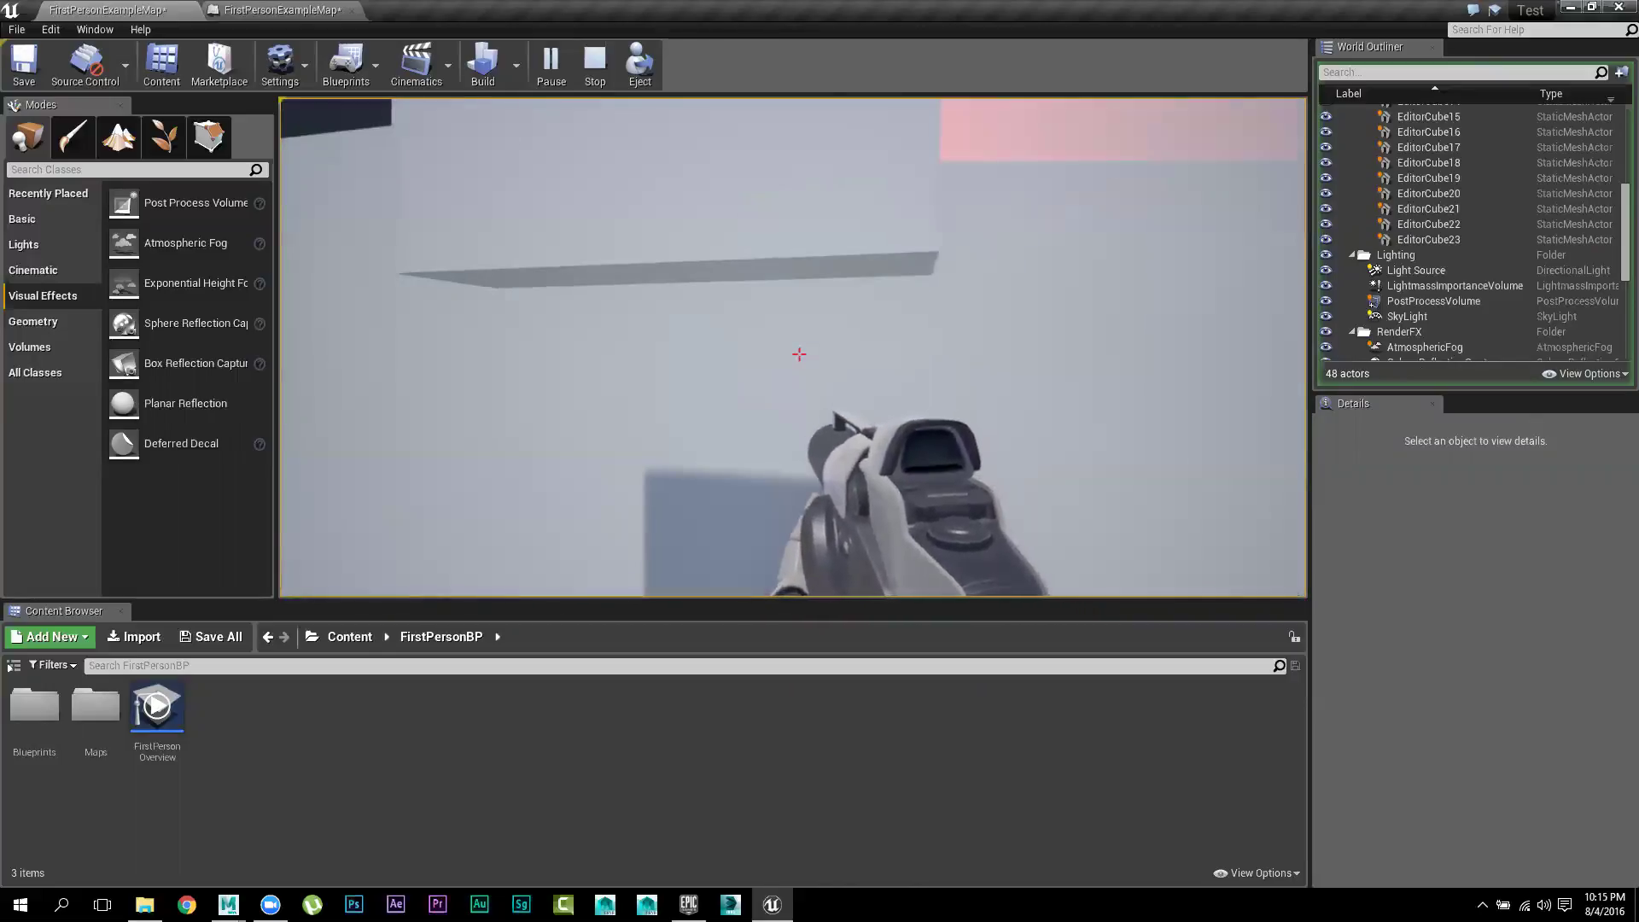
key(f)
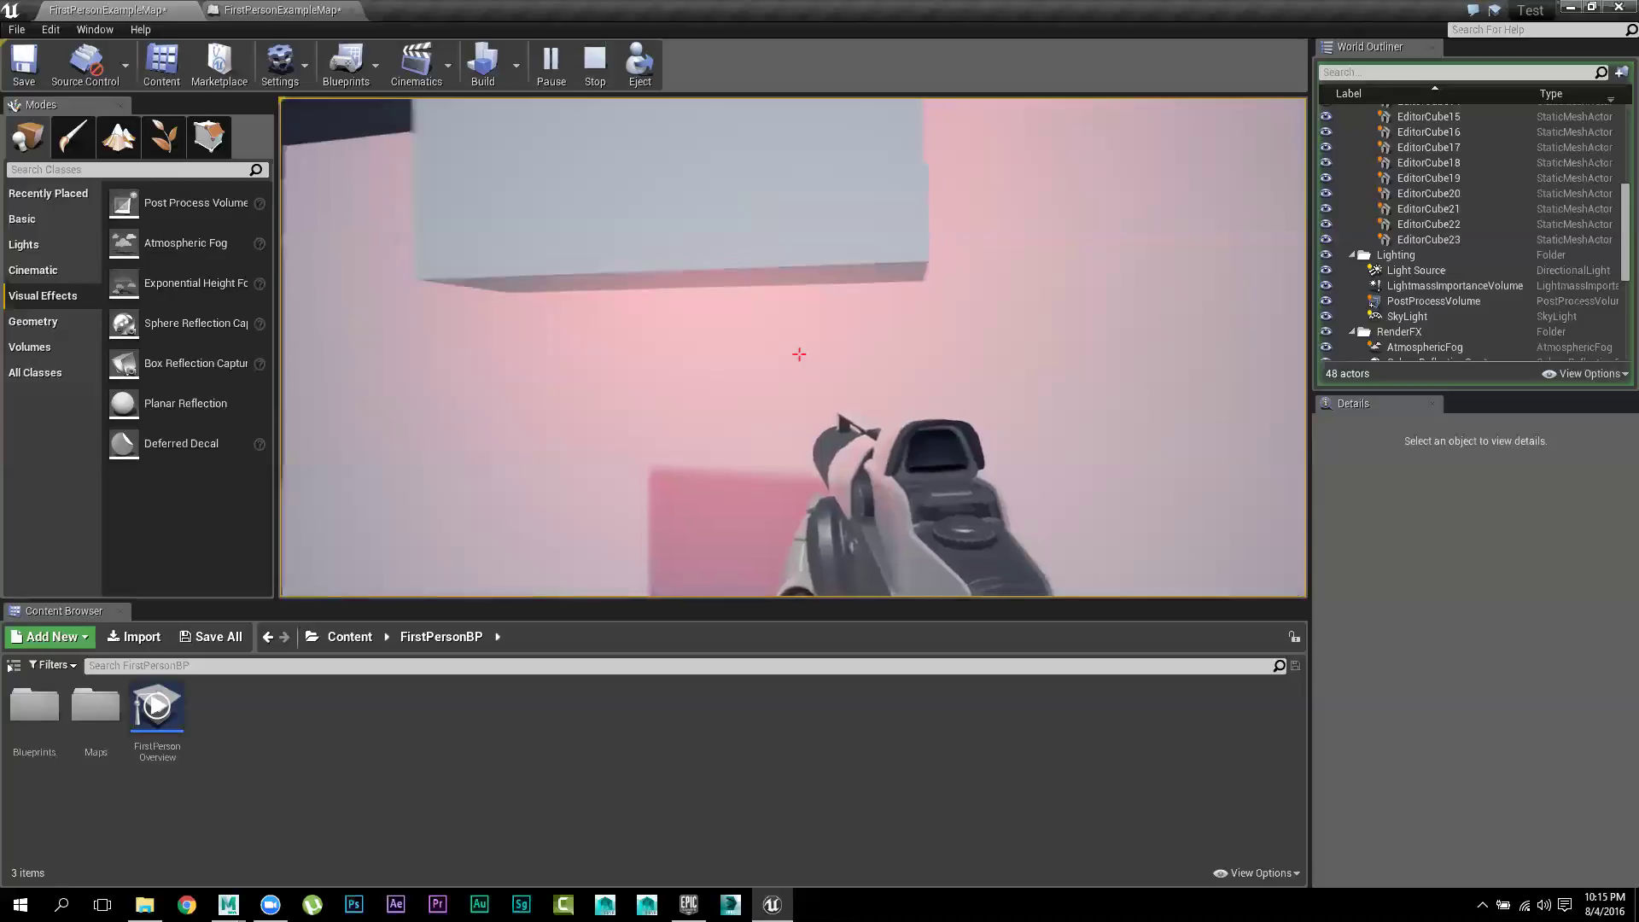
key(w)
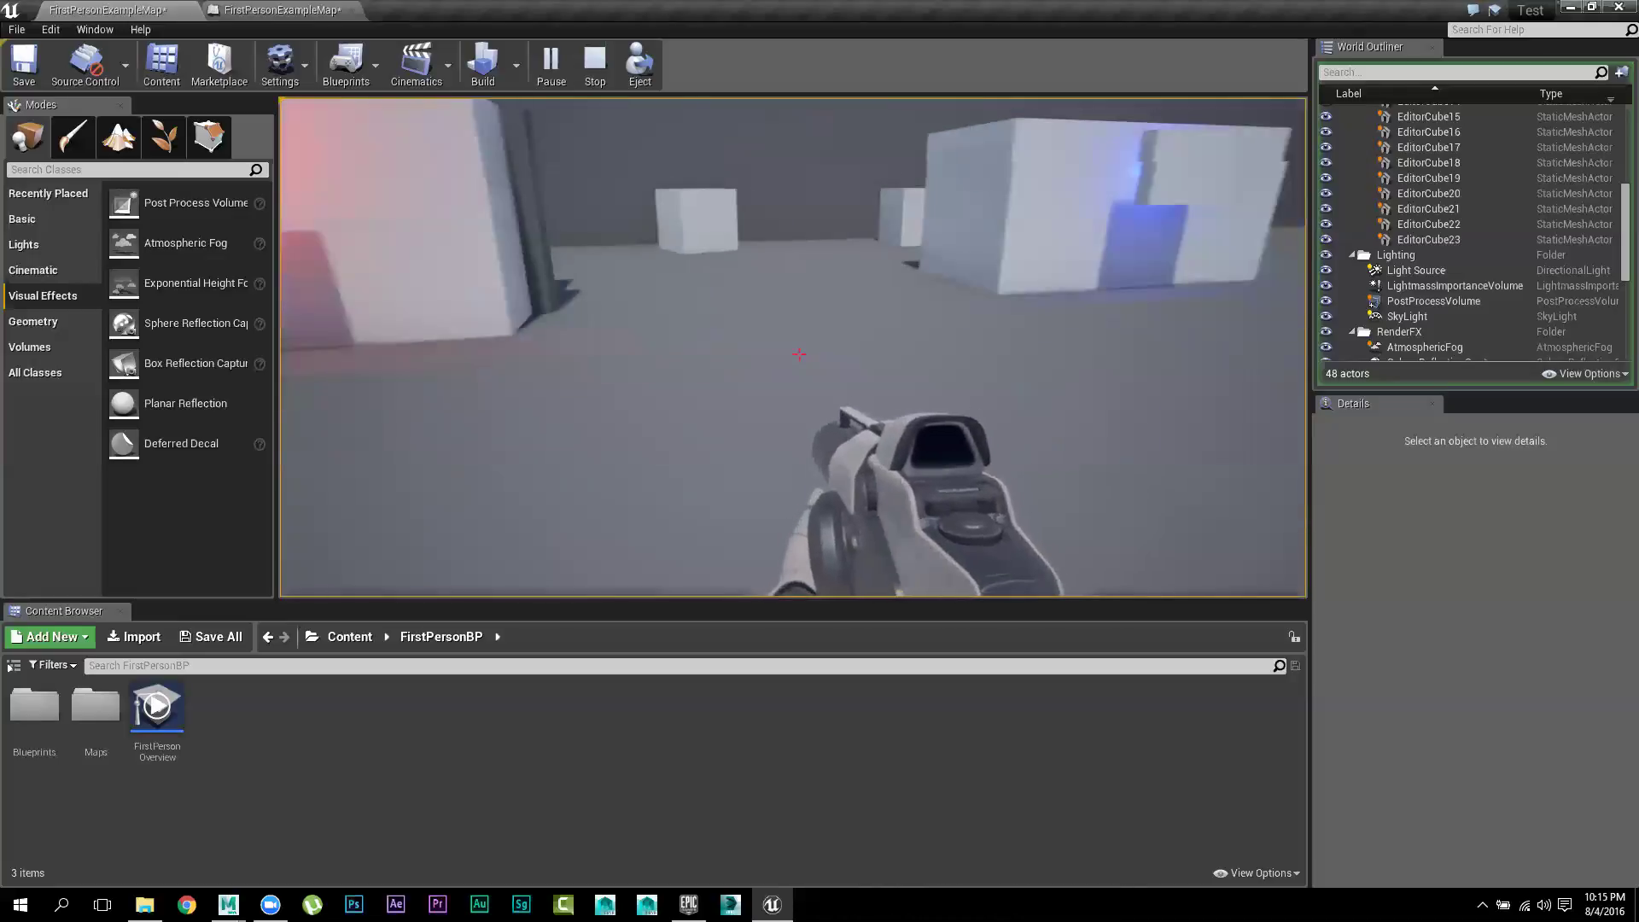
key(s)
key(w)
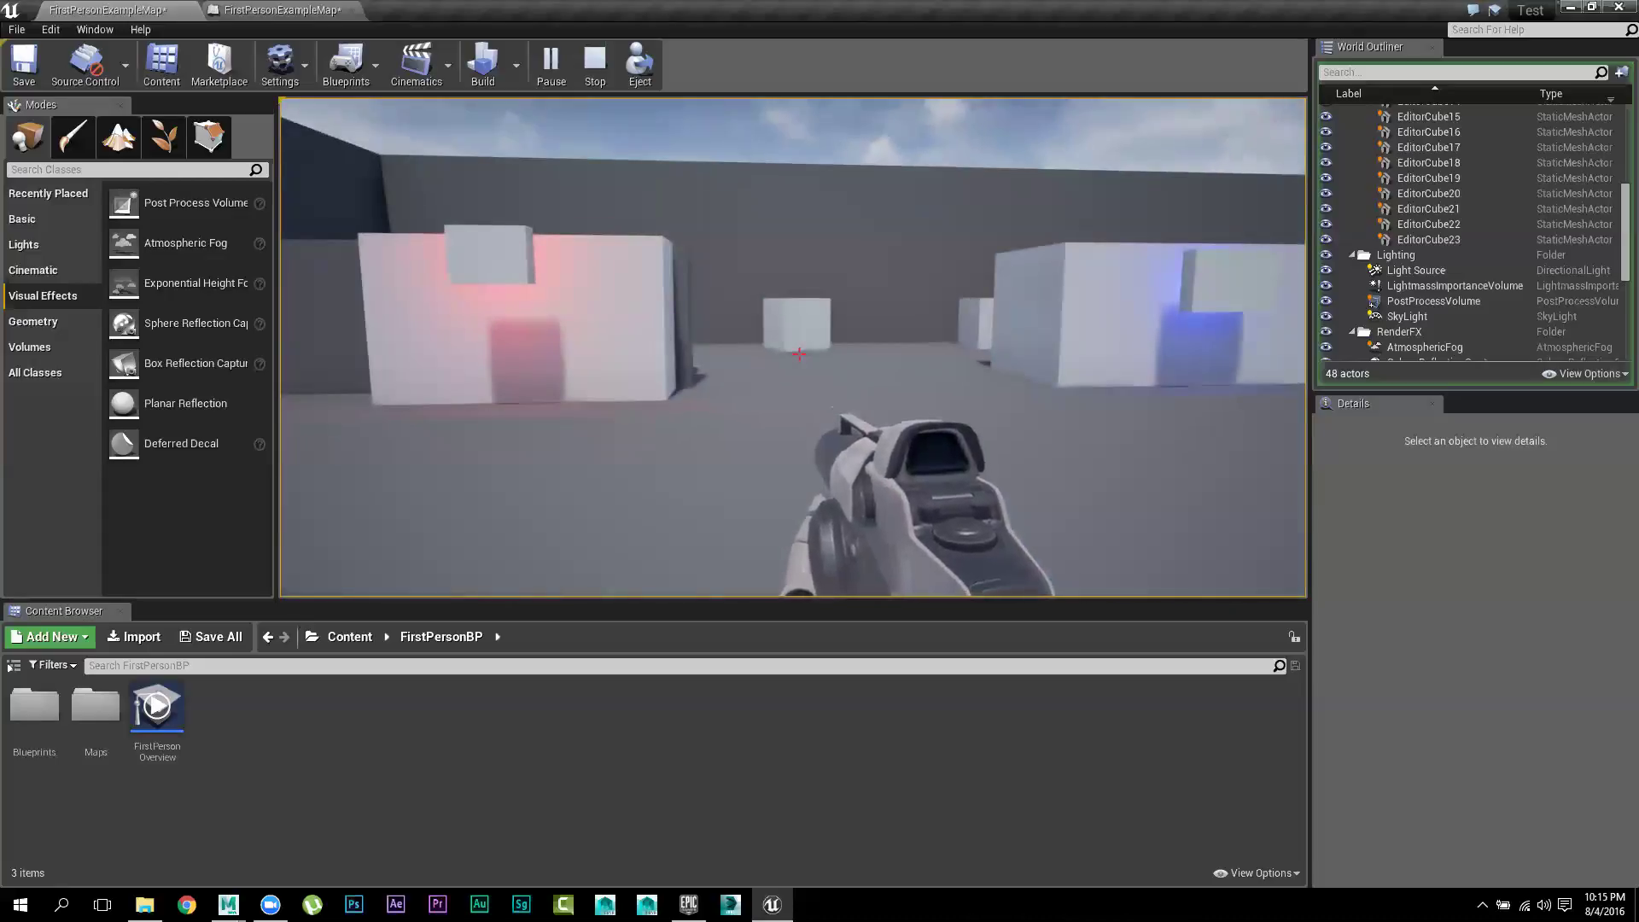
key(Escape)
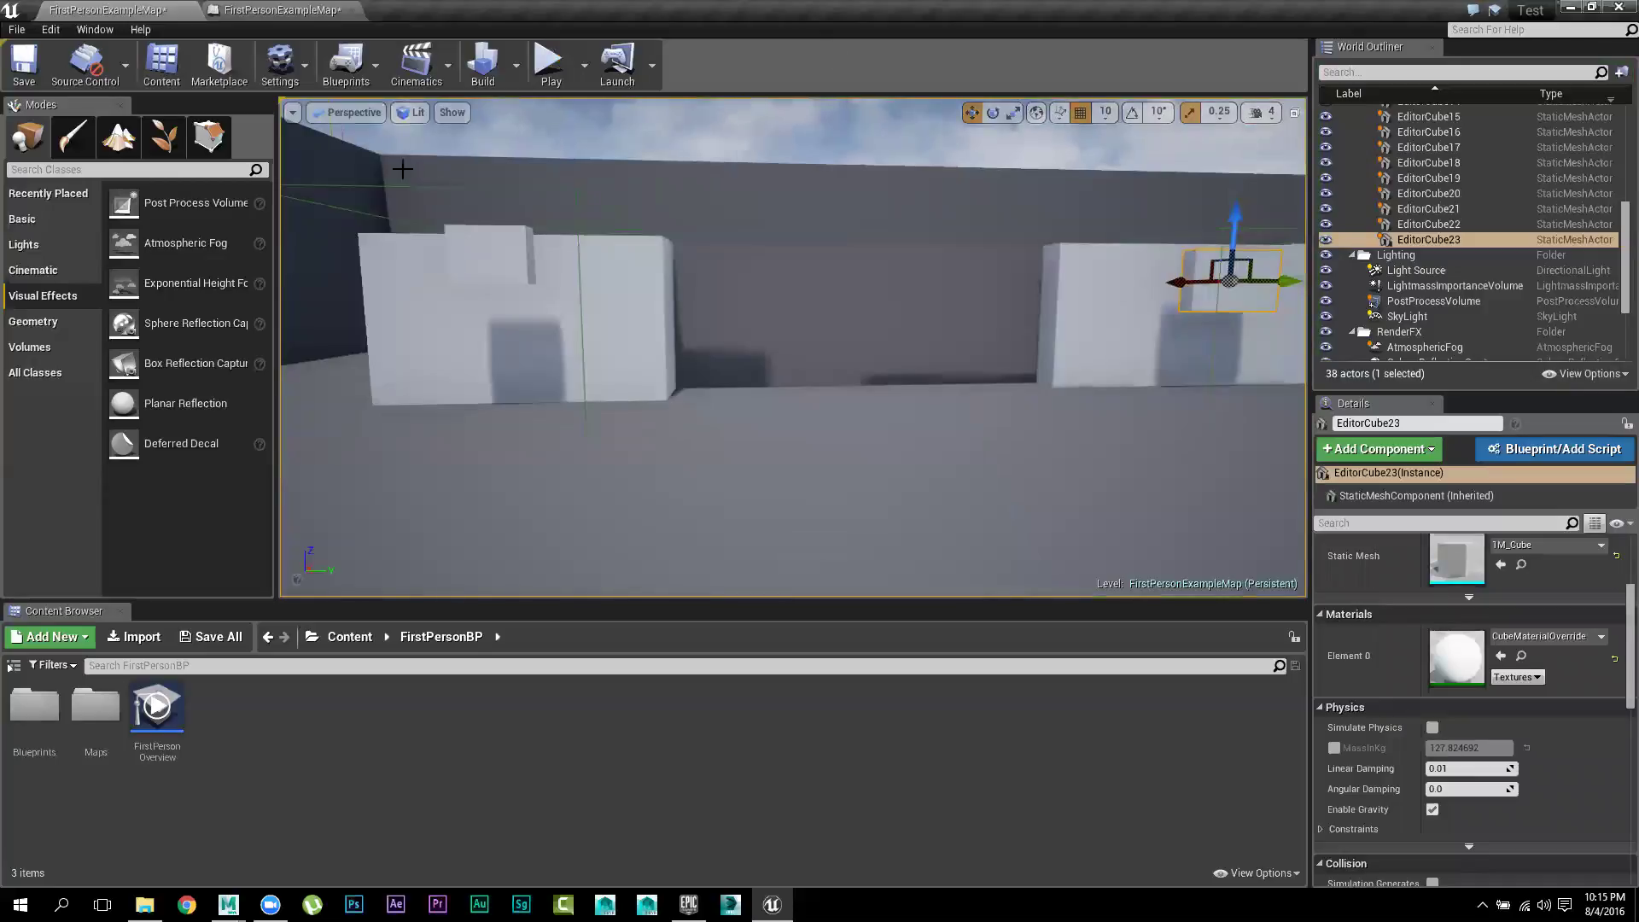
View the Timeline_0 curve, then pan the Event Graph to the leftmost trigger nodes
click(271, 10)
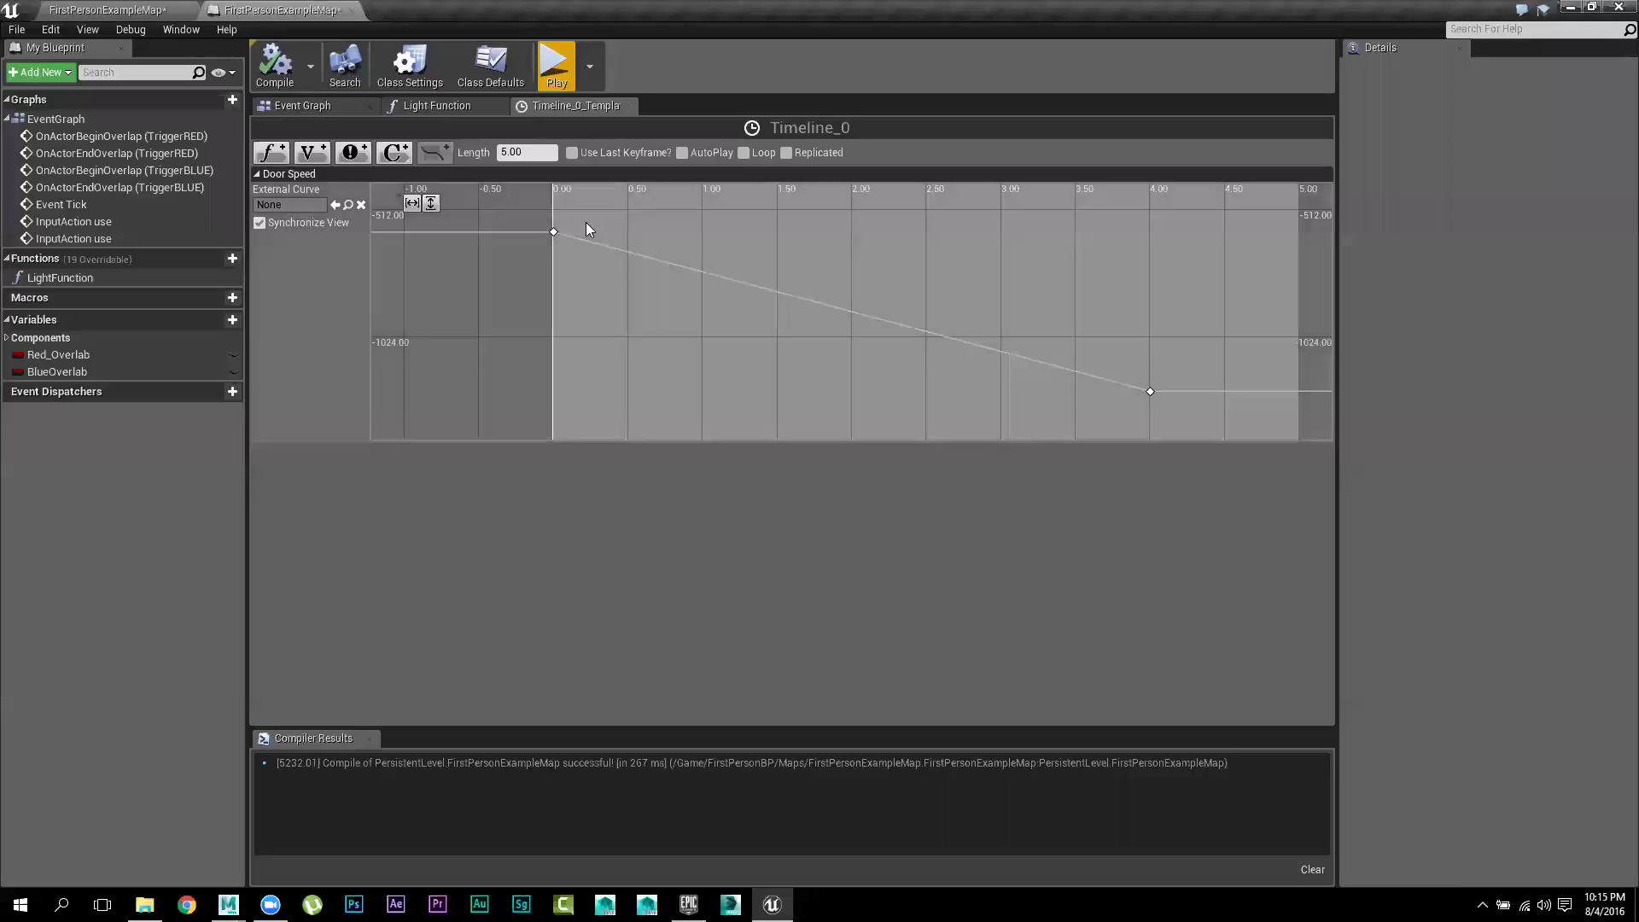
click(328, 106)
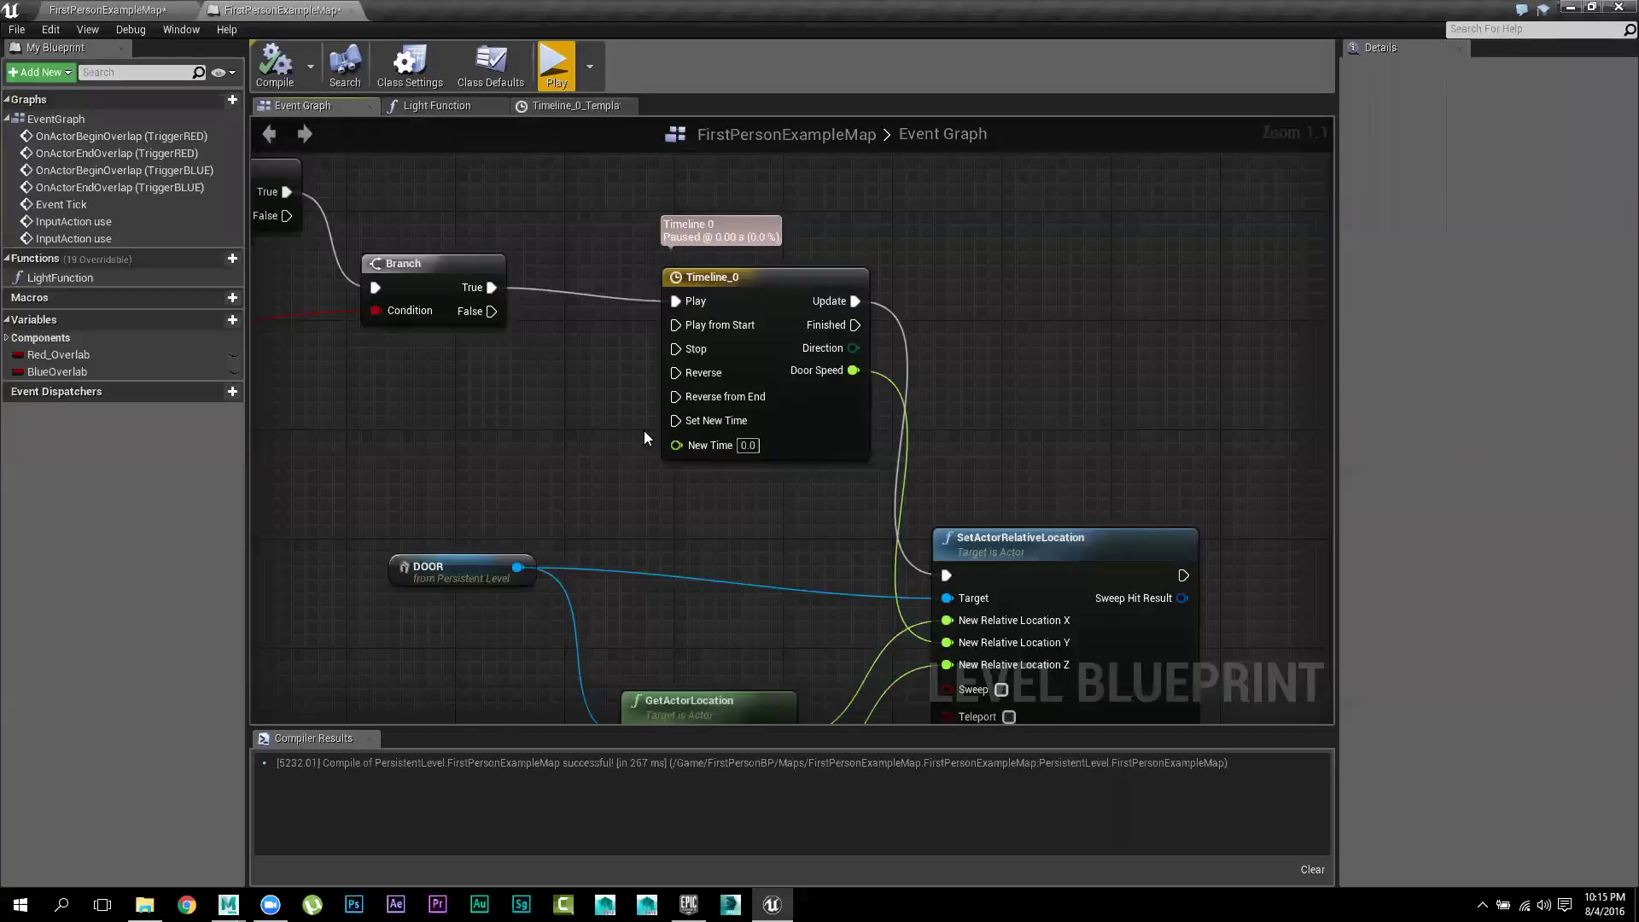
scroll(604, 480, down, 3)
right_drag(611, 521, 938, 526)
scroll(937, 525, up, 2)
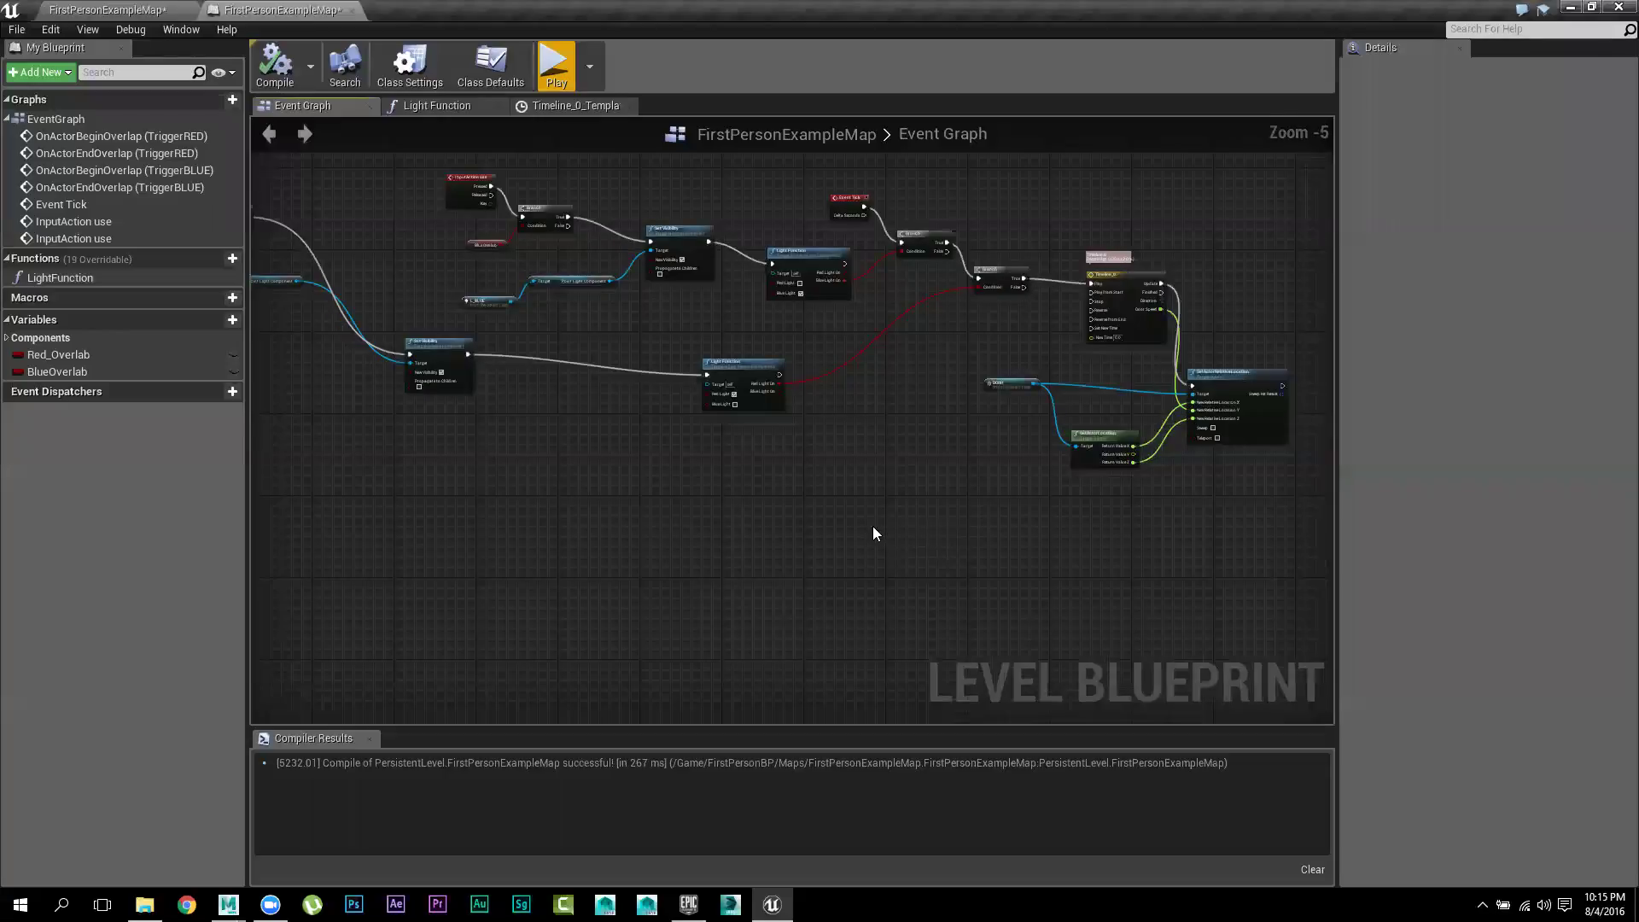
right_drag(771, 505, 1379, 604)
scroll(679, 335, up, 4)
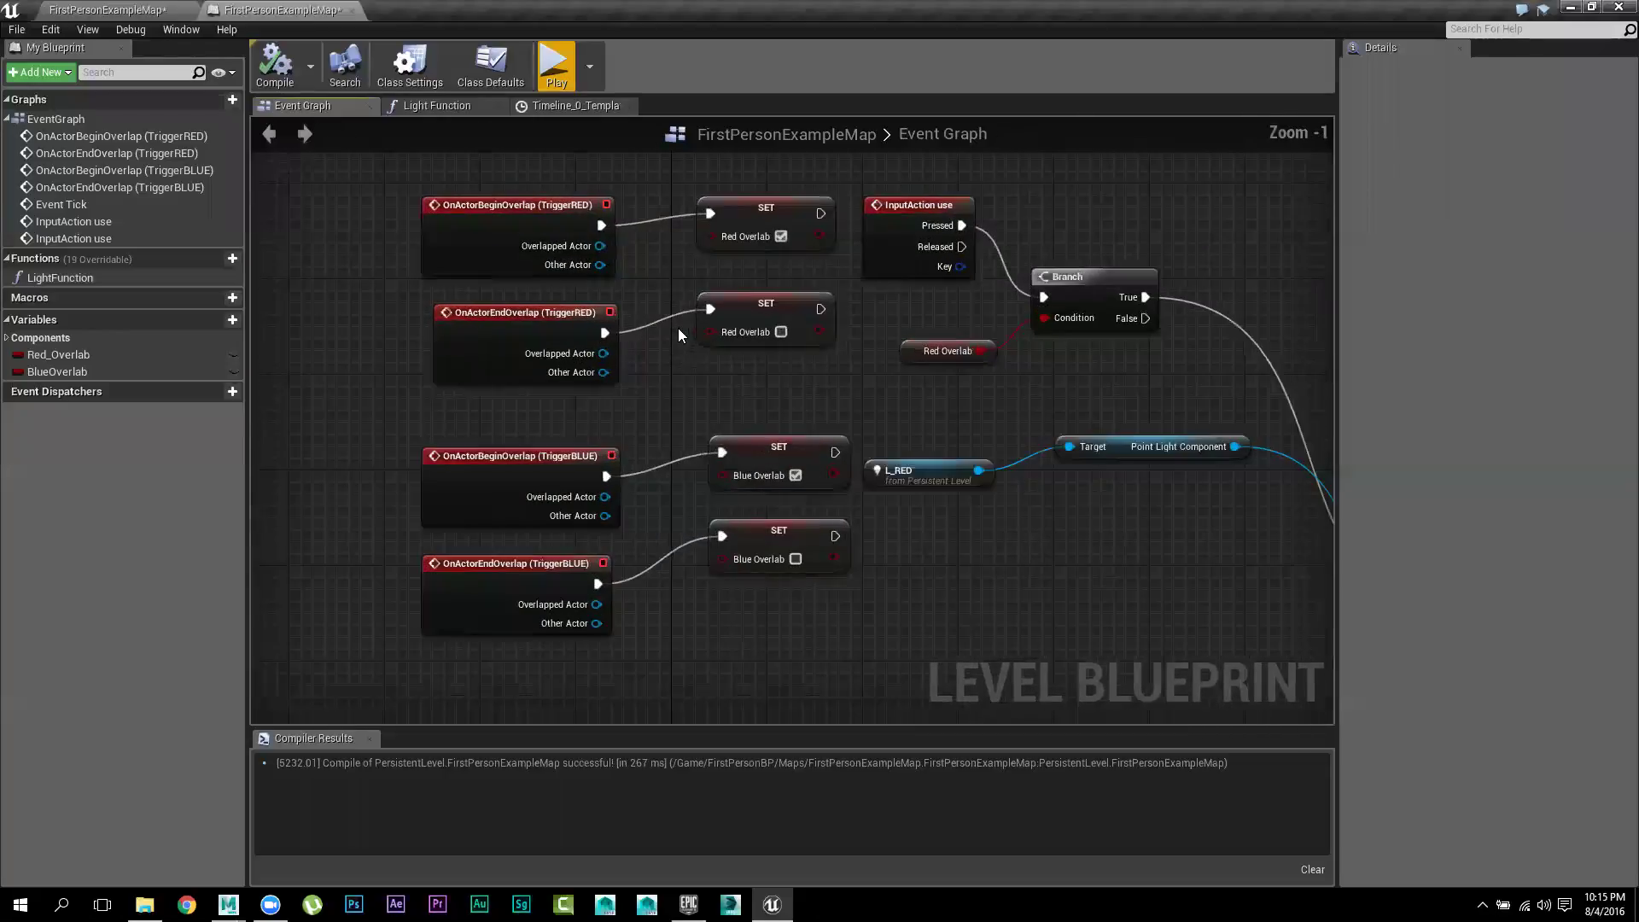
scroll(678, 332, up, 1)
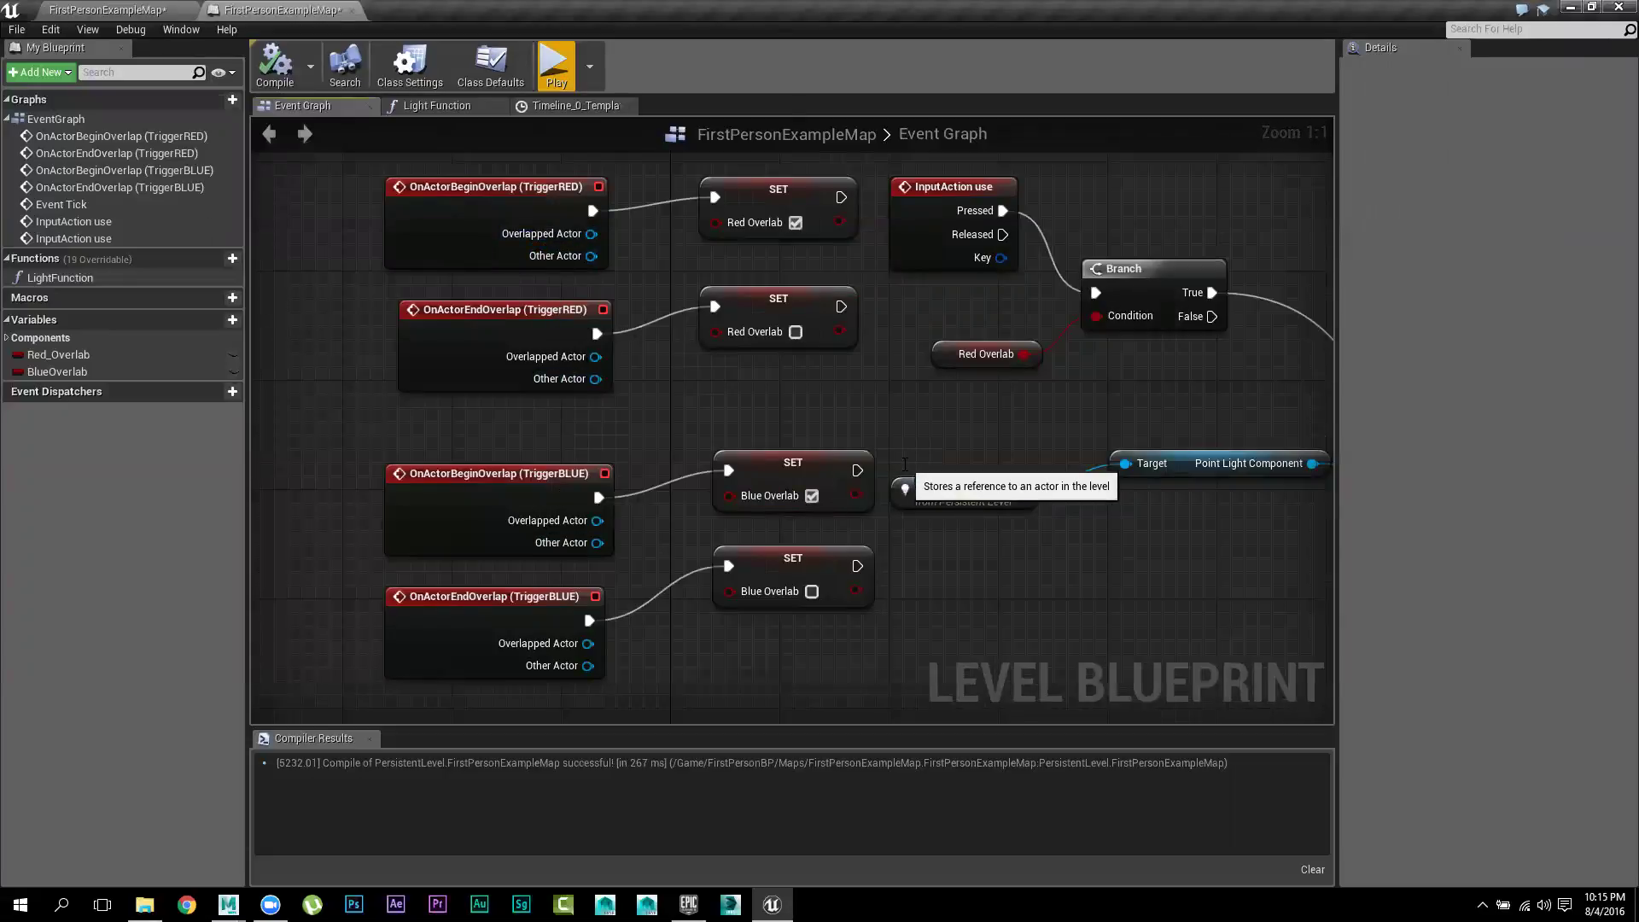
Pan across the Set Visibility, L_BLUE, Event Tick, Branch and Timeline_0 nodes
scroll(922, 473, down, 4)
scroll(1079, 533, down, 1)
right_drag(1122, 543, 539, 429)
scroll(825, 447, up, 1)
scroll(874, 439, up, 1)
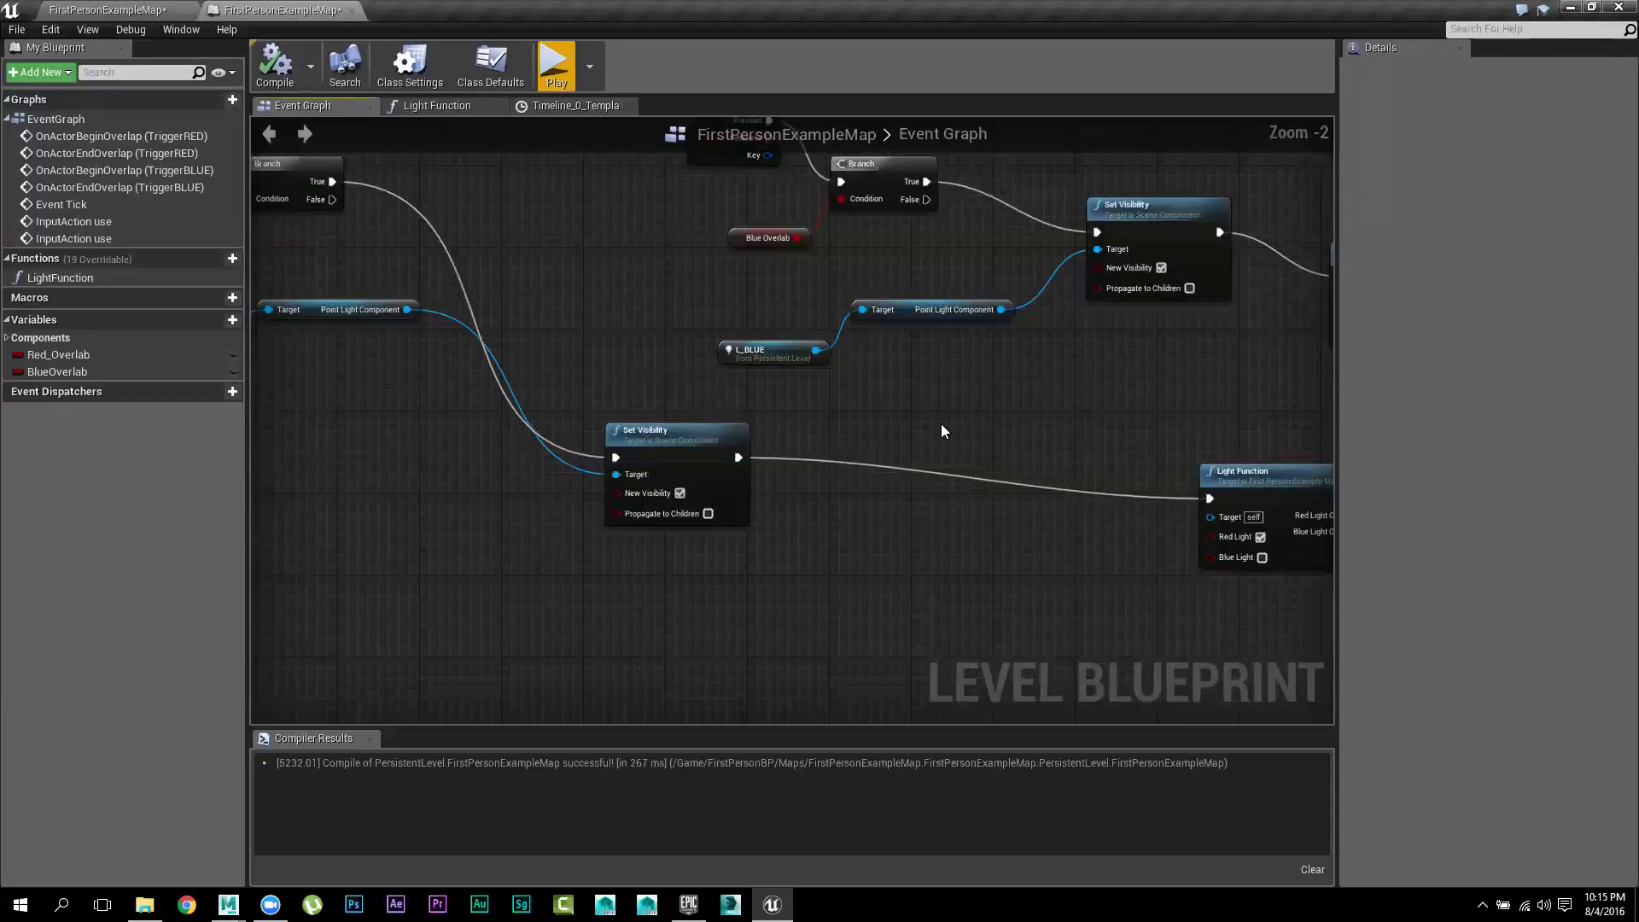
right_drag(1073, 386, 822, 544)
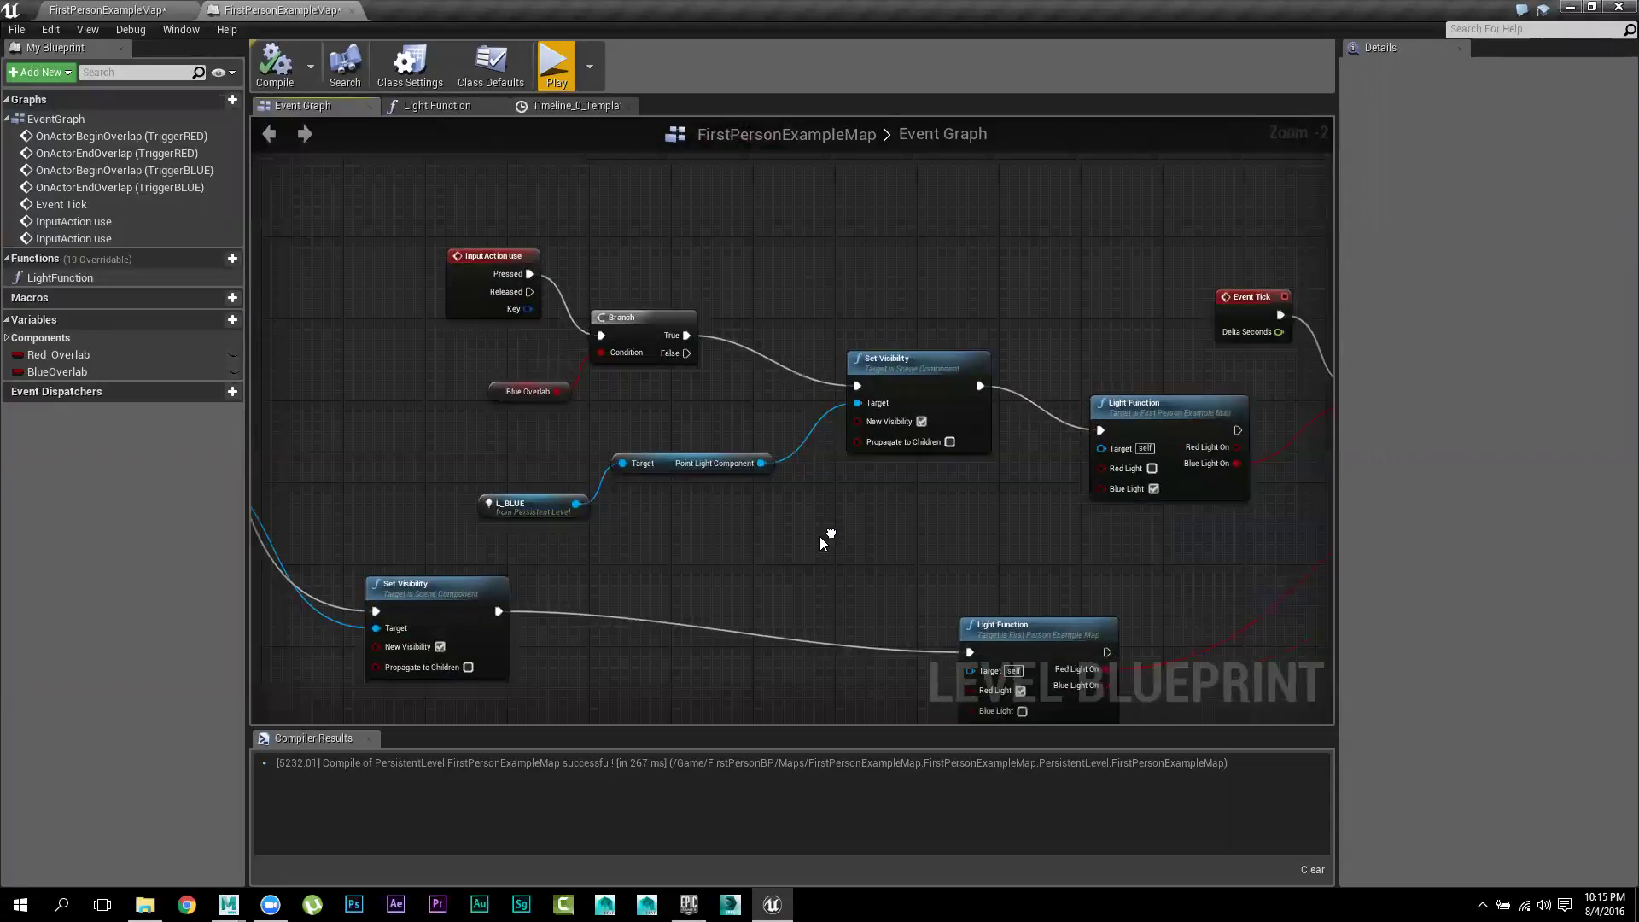
scroll(822, 544, up, 1)
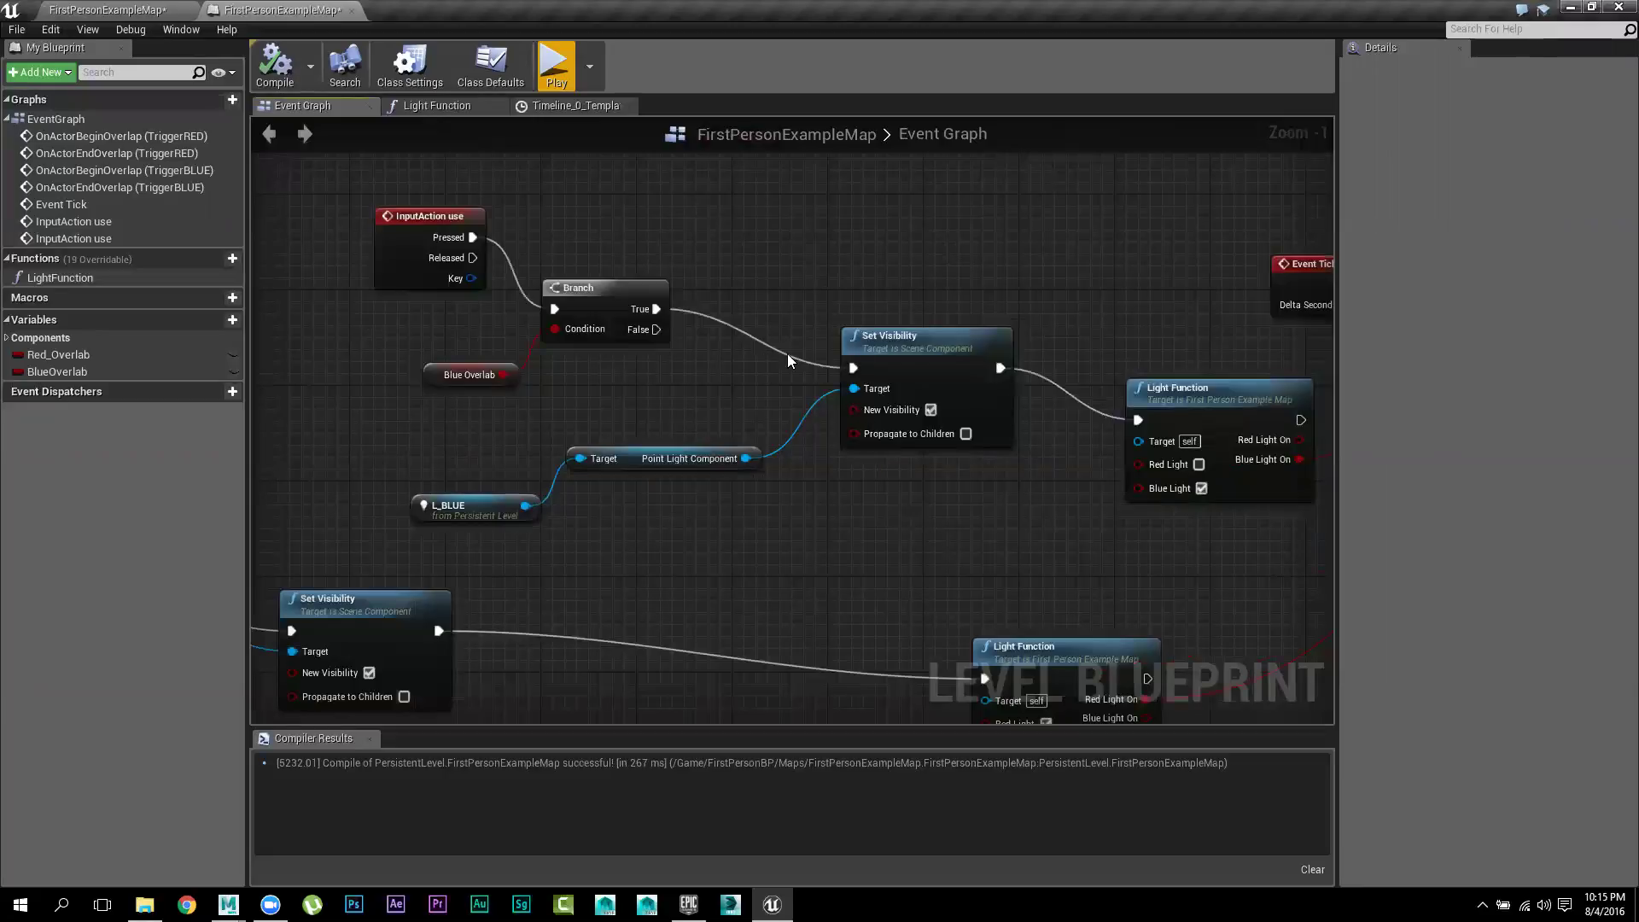
right_drag(1327, 589, 211, 318)
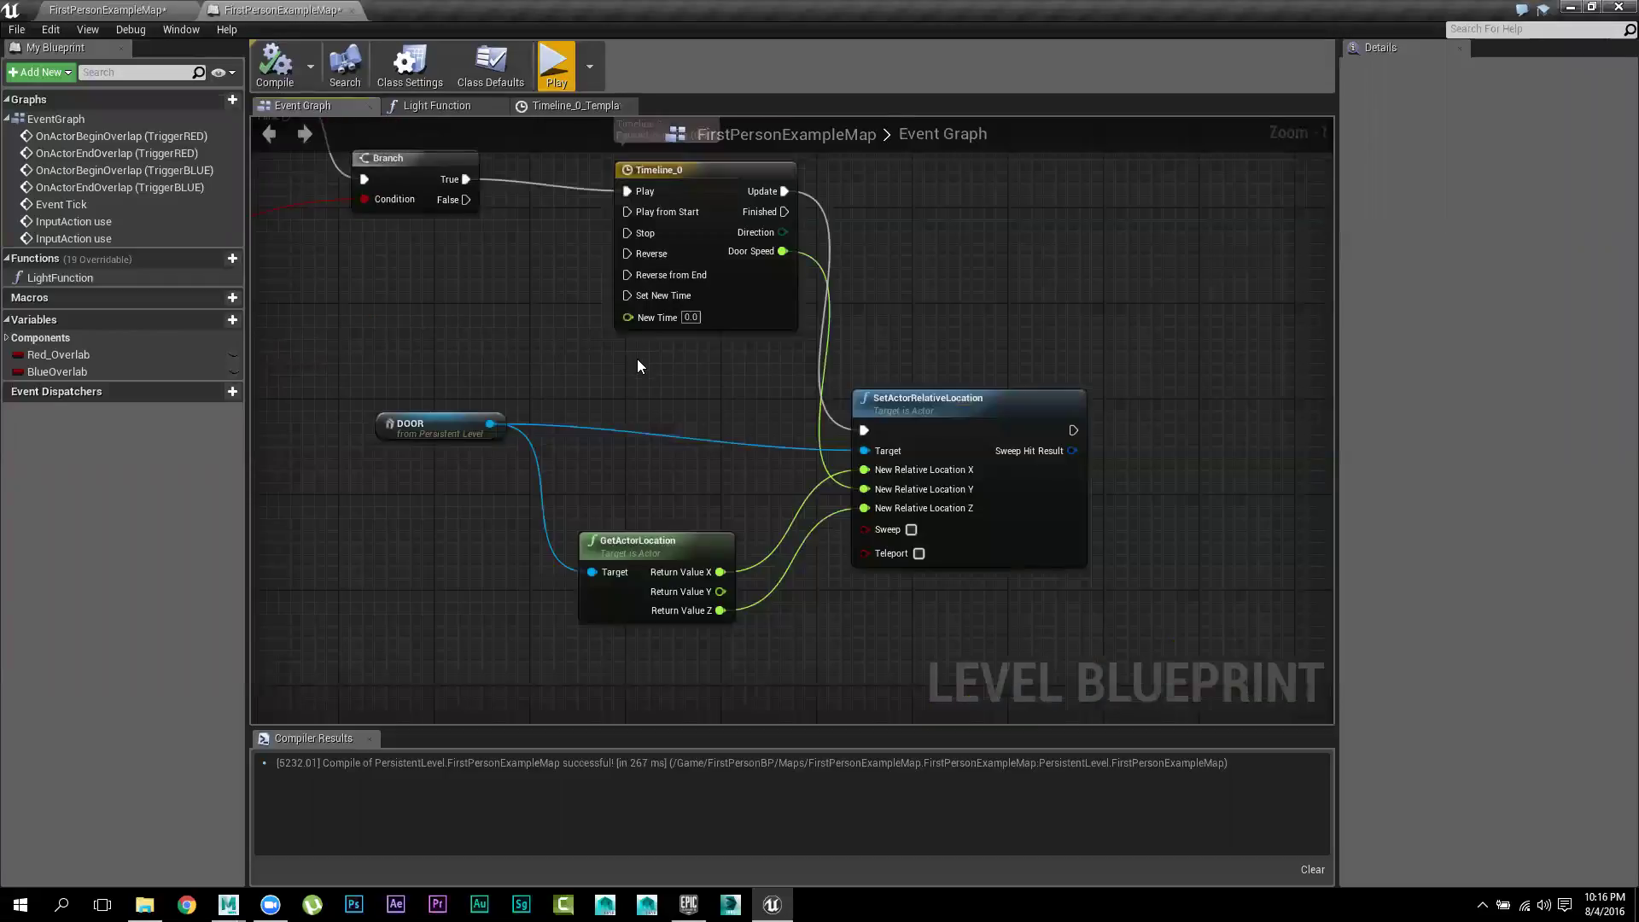
right_drag(740, 379, 1073, 527)
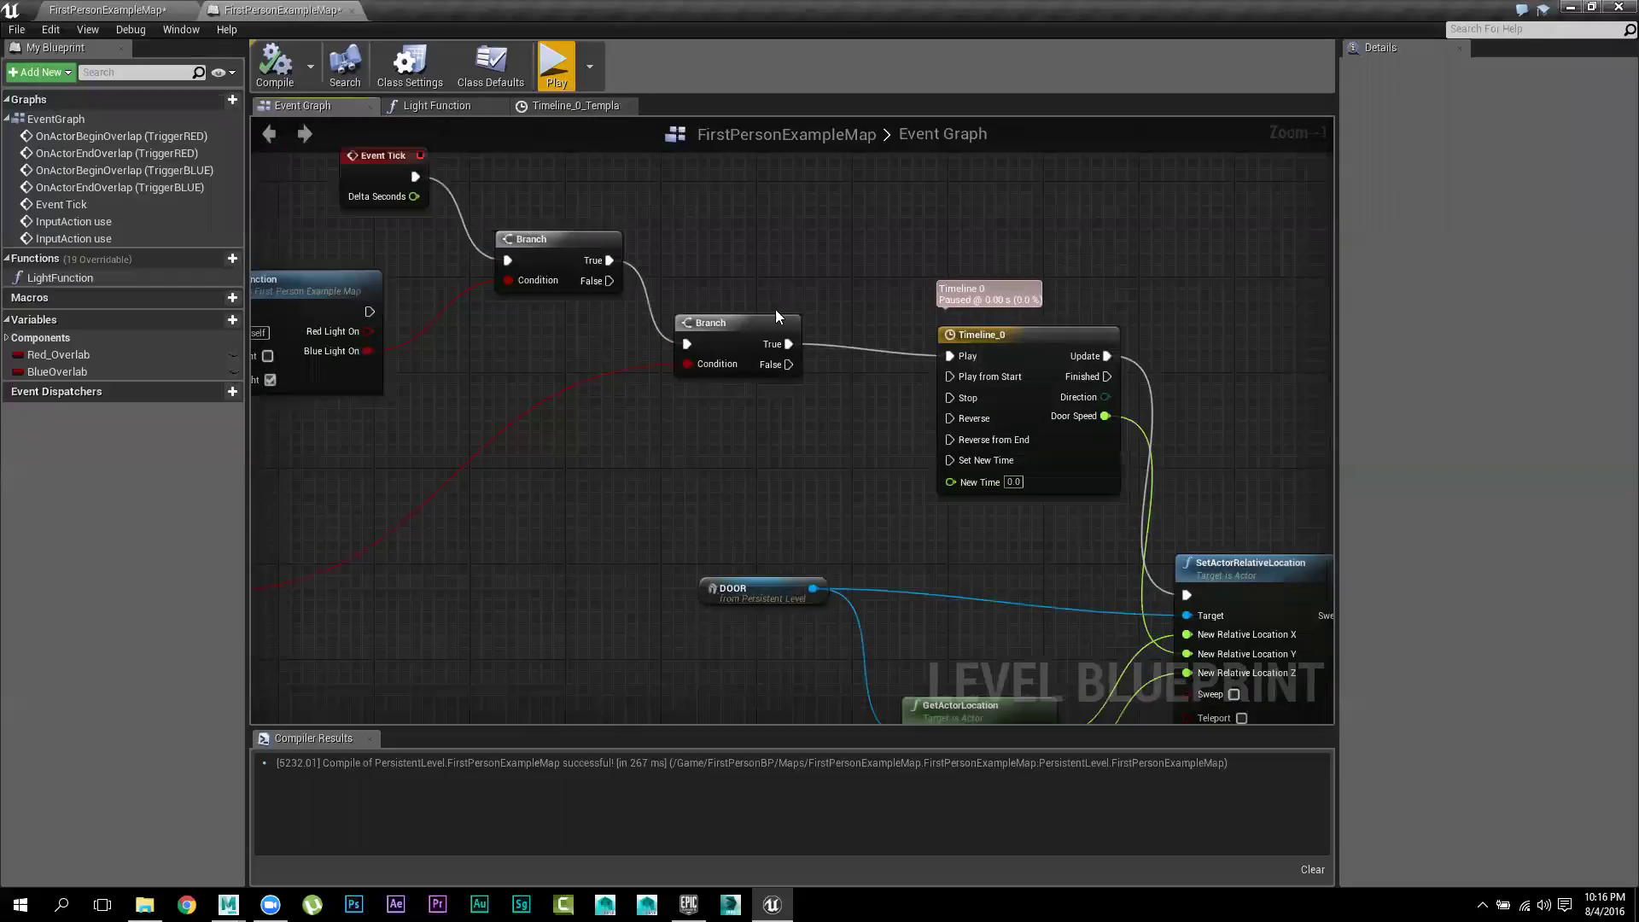
Check the Light Function and Timeline_0 graphs, then return to the FirstPersonExampleMap editor
click(420, 108)
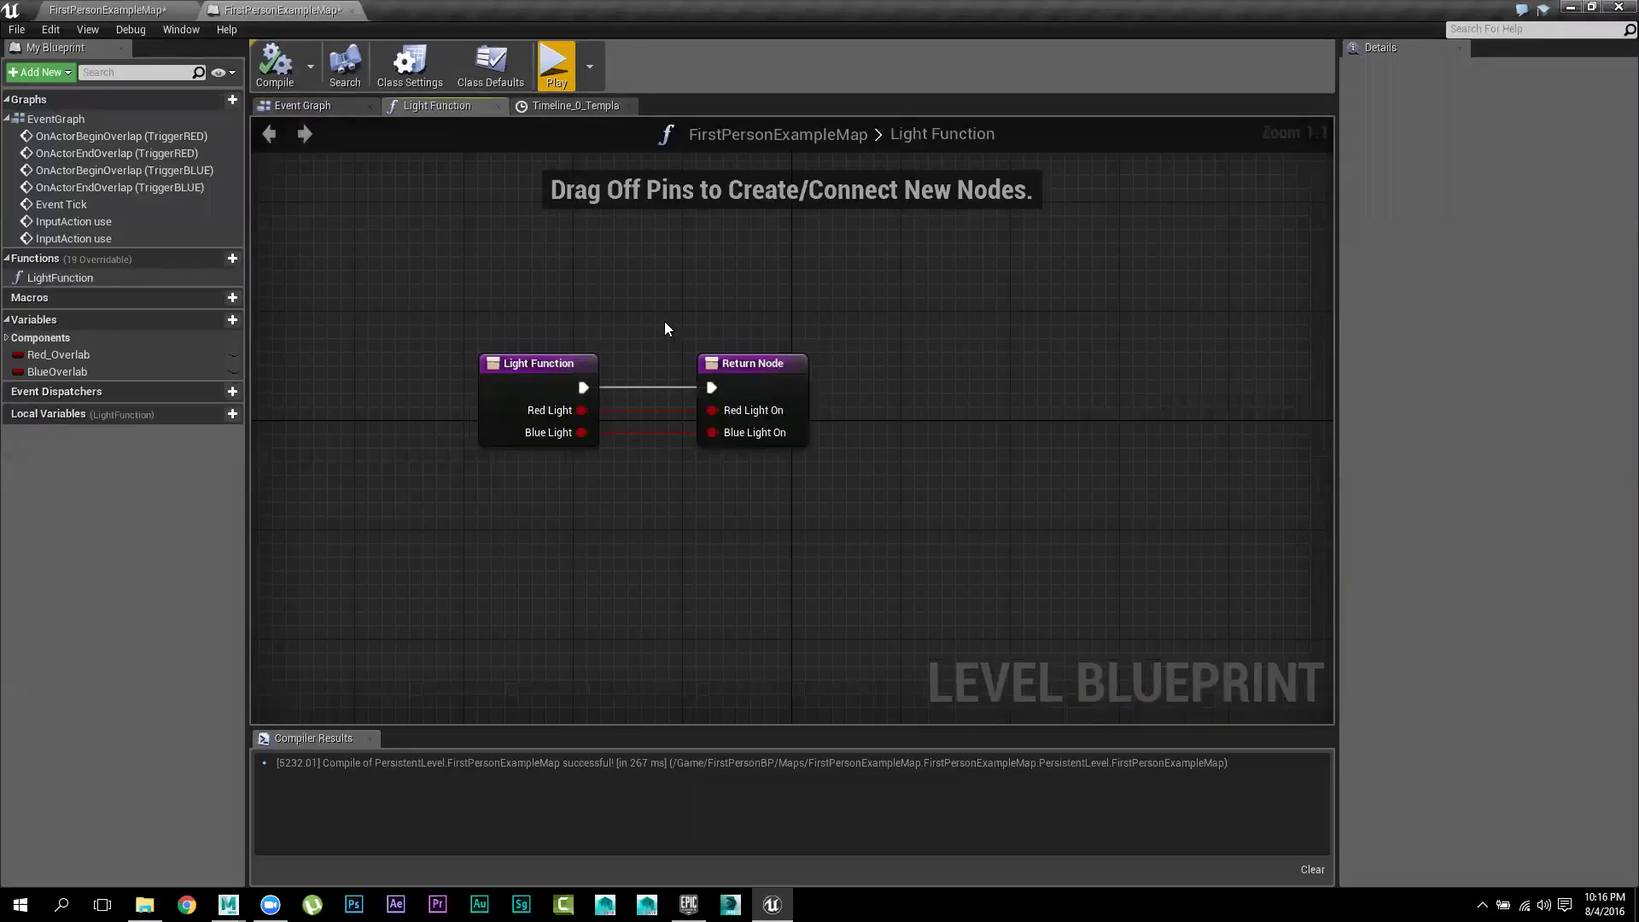
right_drag(697, 326, 834, 345)
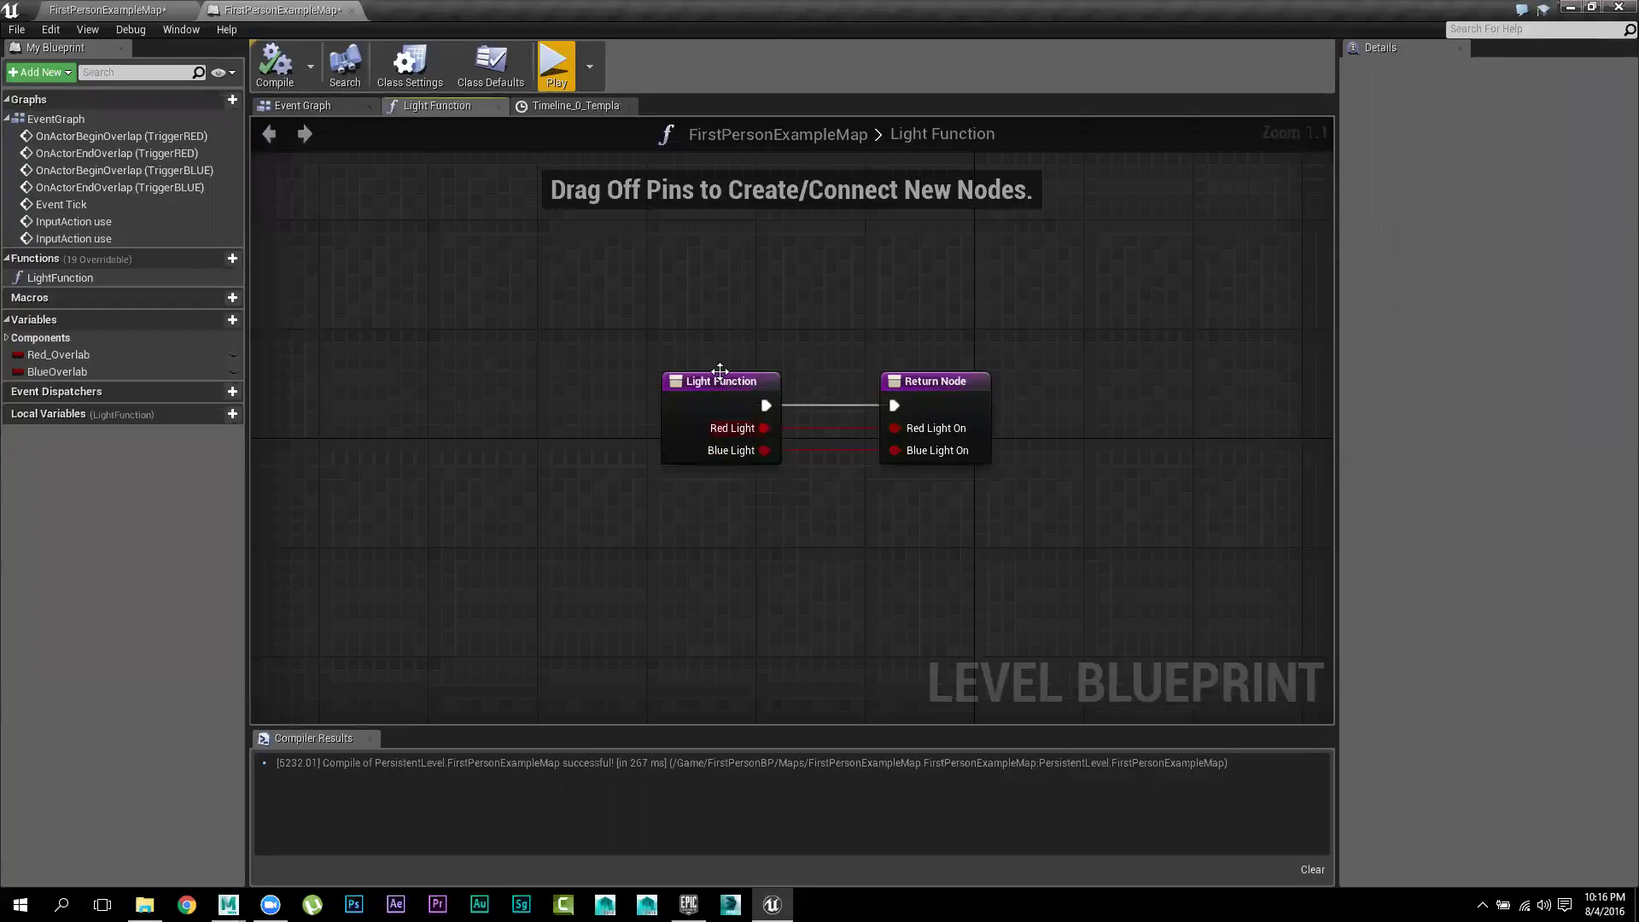
click(562, 107)
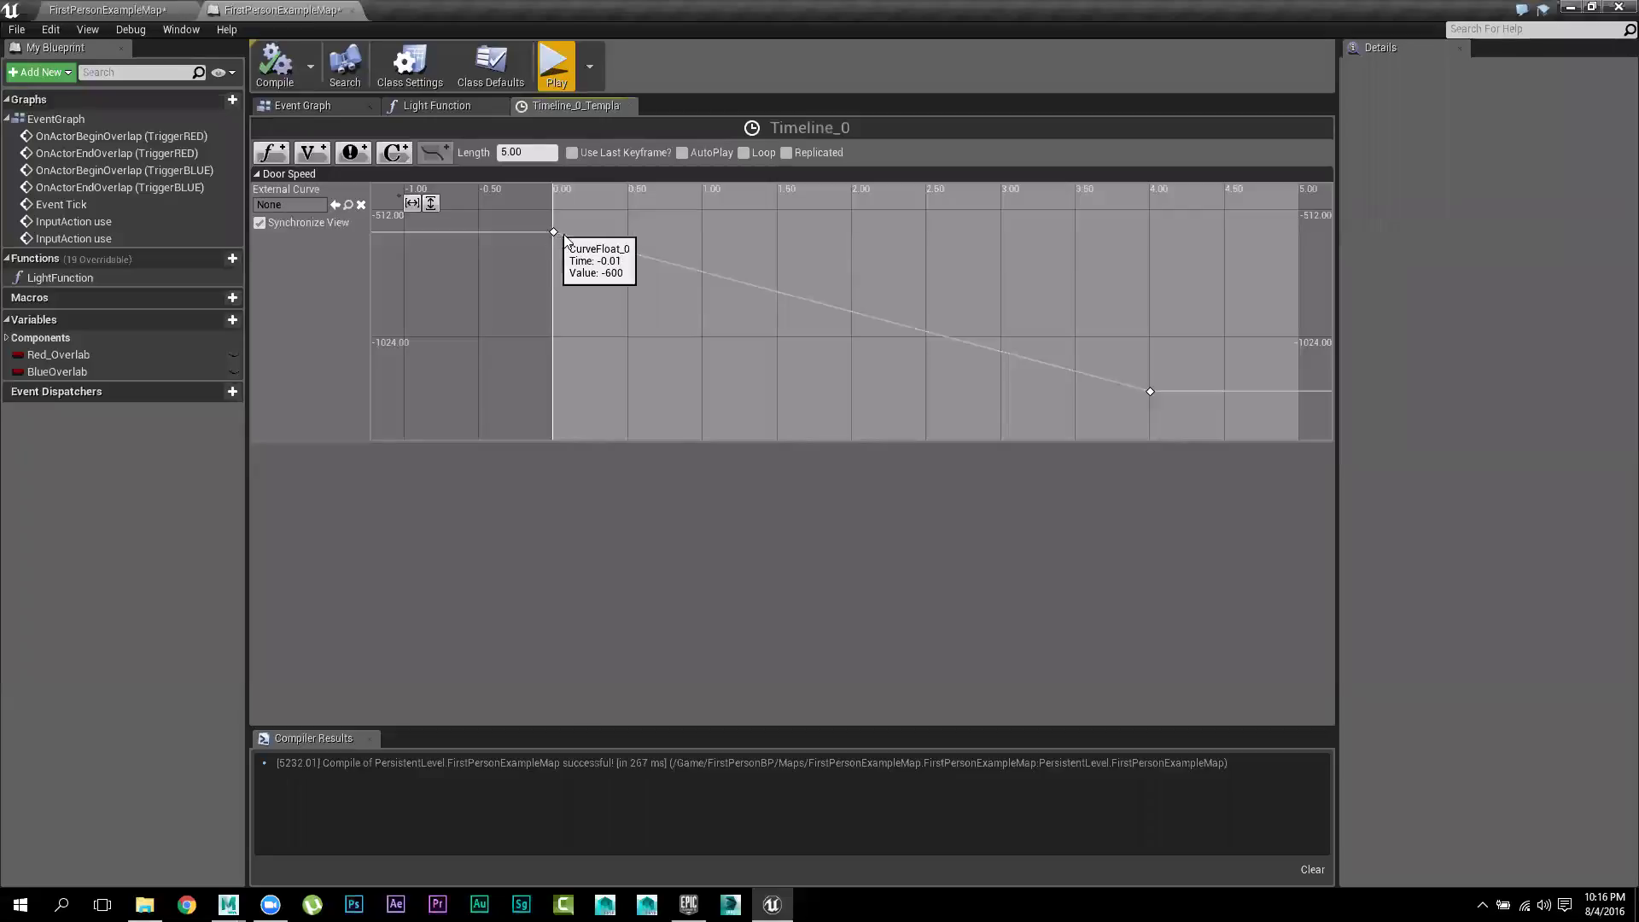
click(309, 108)
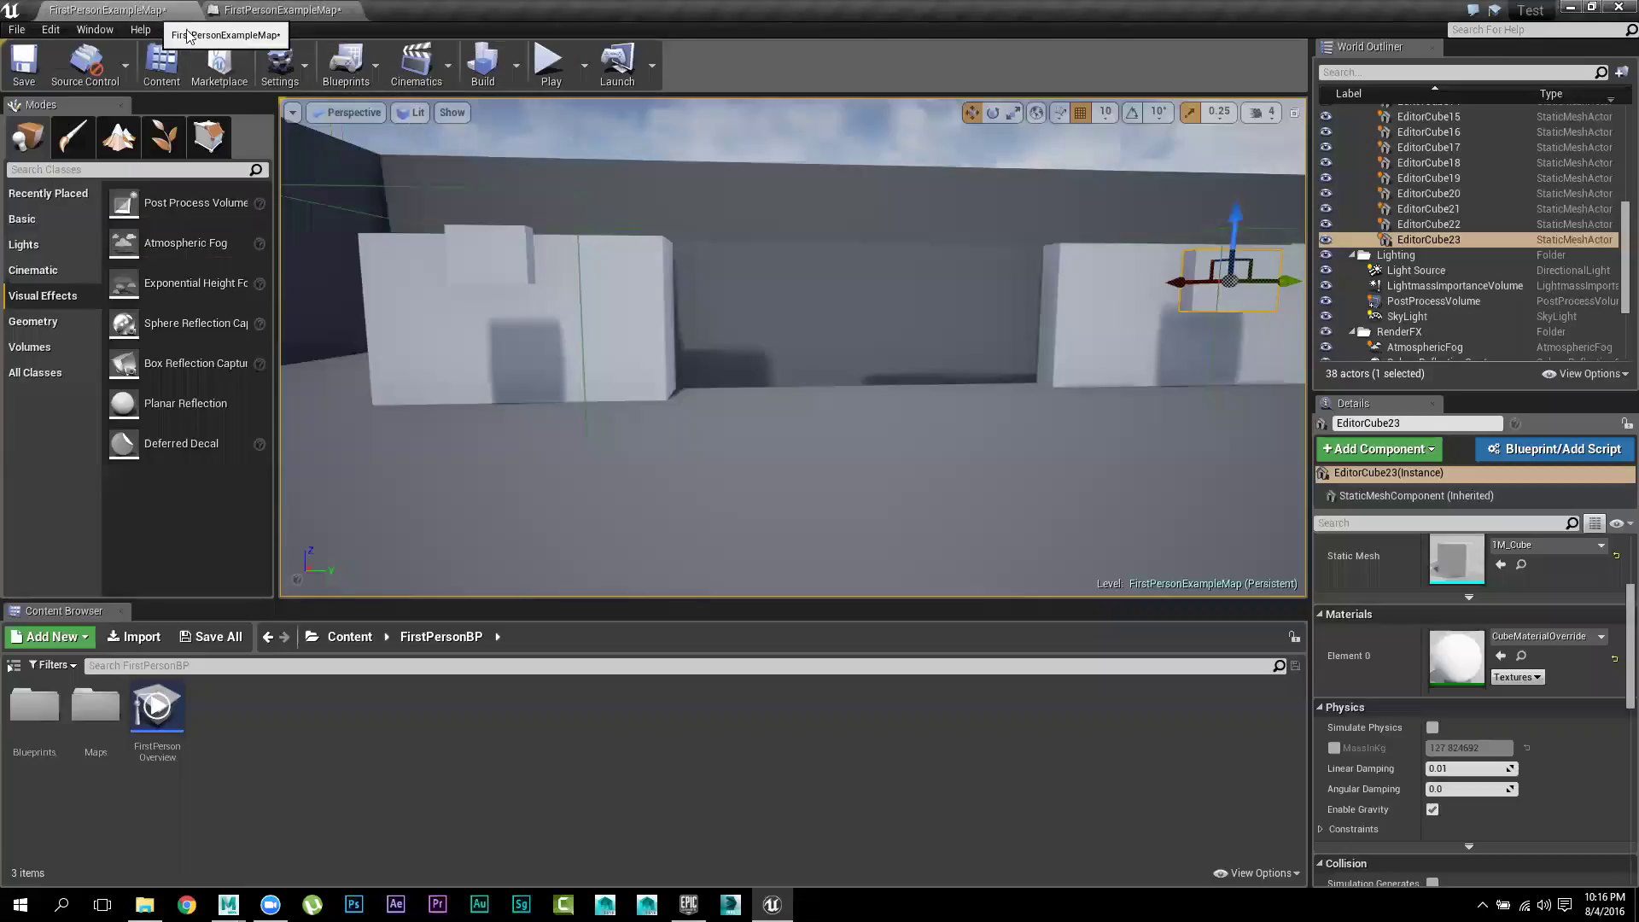
click(158, 10)
Slide the DOOR panel left, undo the move, and look around the level
click(864, 324)
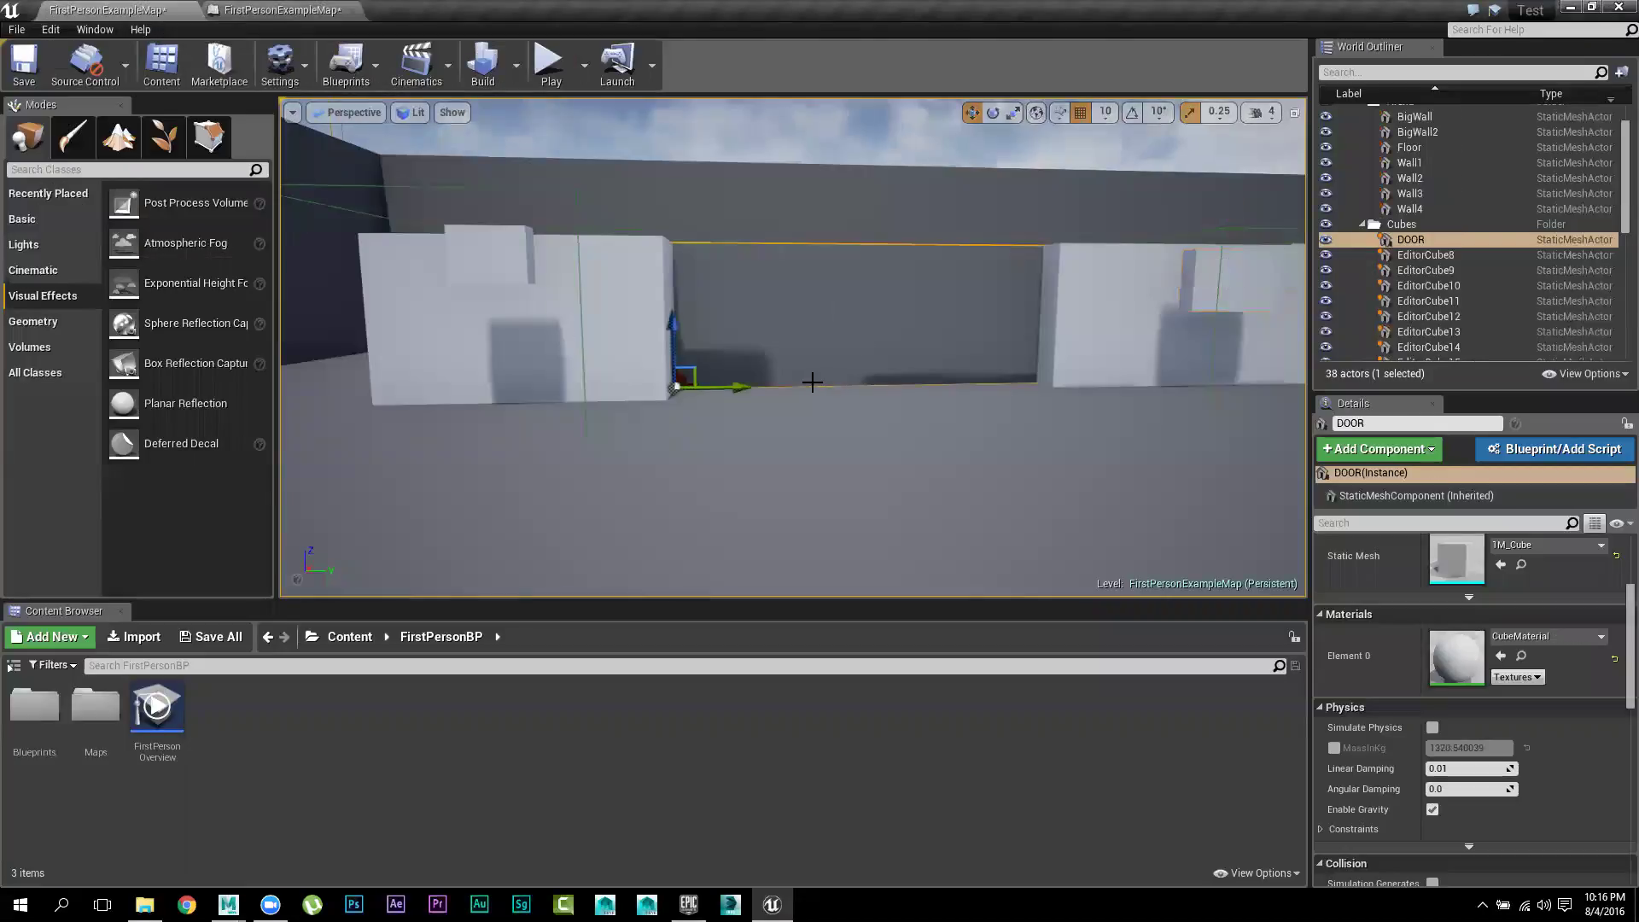
drag(702, 385, 656, 392)
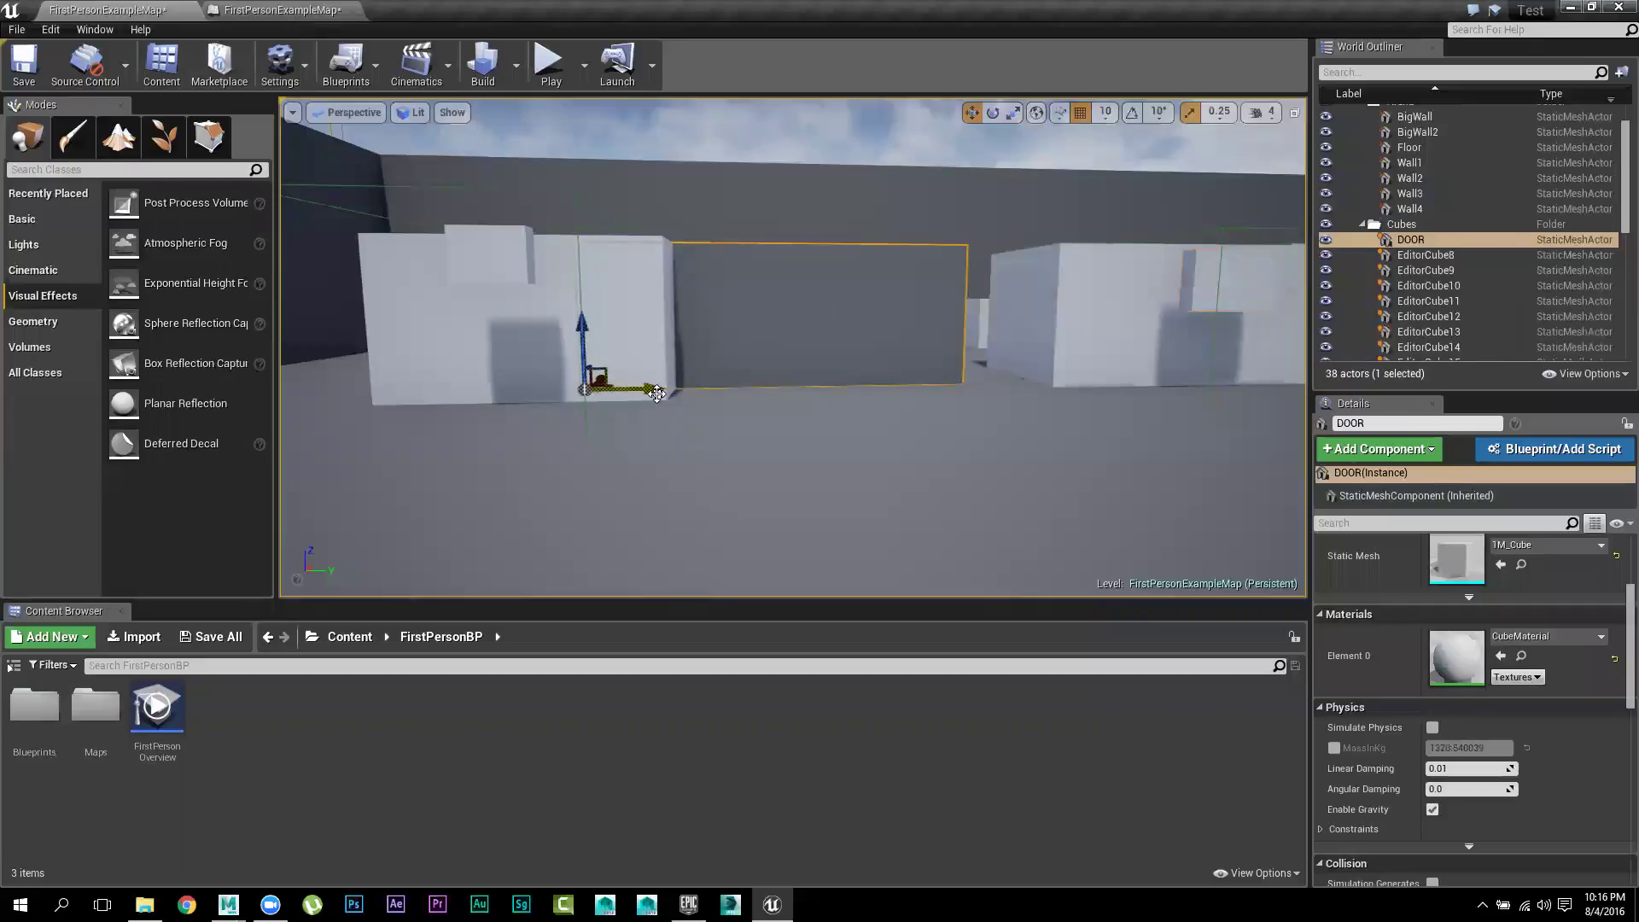
key(ctrl+z)
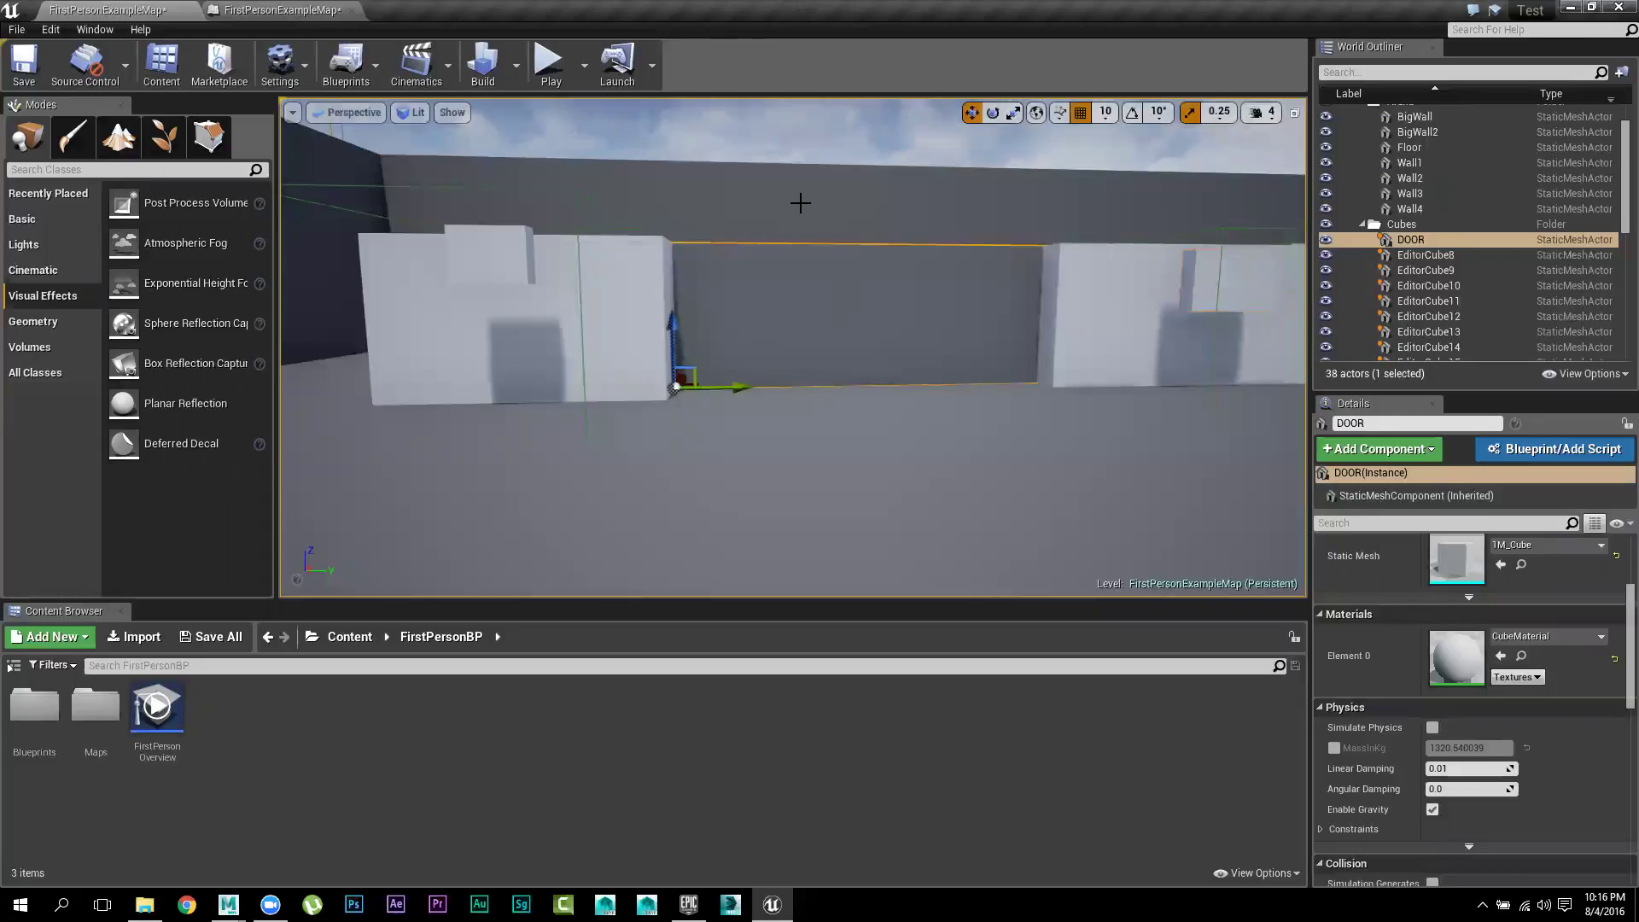
right_drag(889, 427, 808, 442)
right_drag(651, 395, 651, 395)
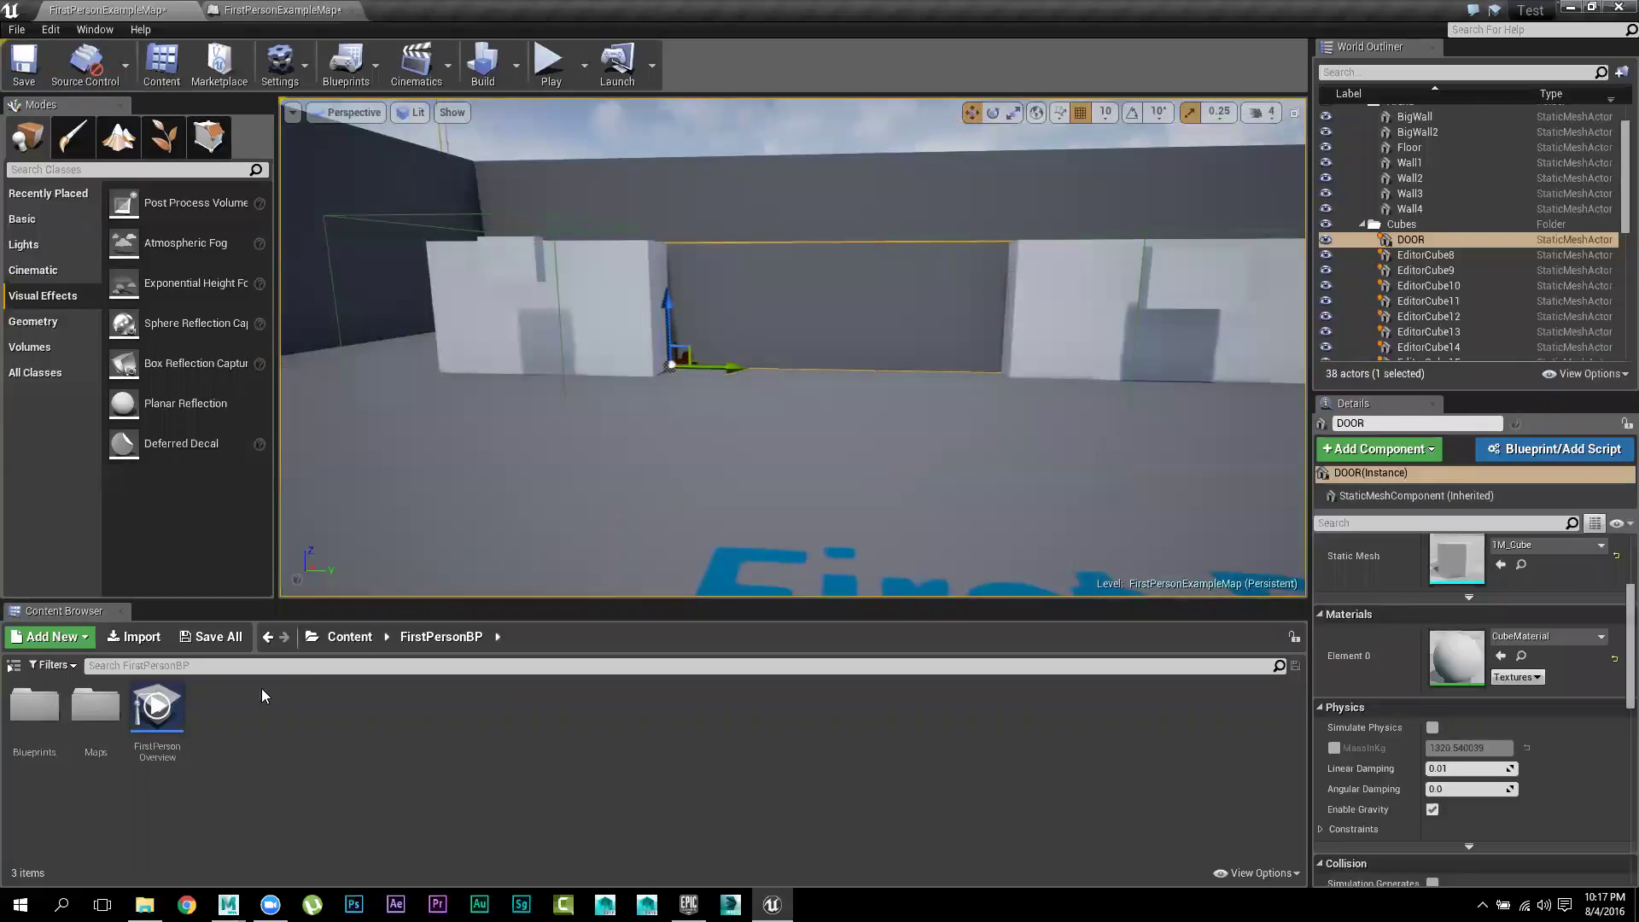
click(13, 667)
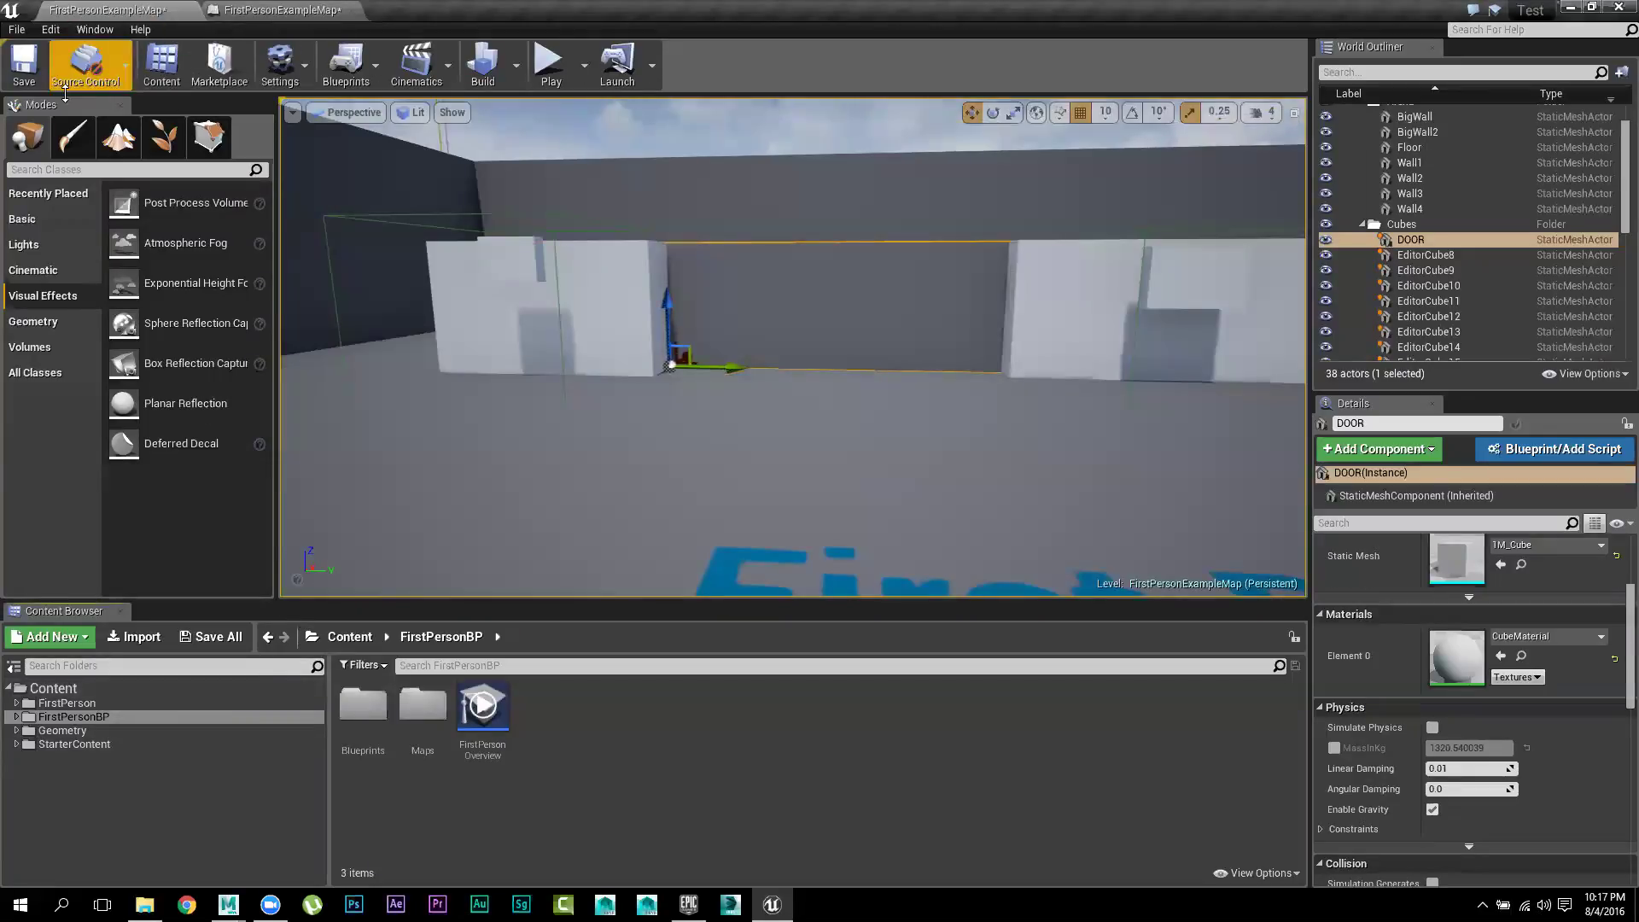
Save FirstPersonExampleMap and create a new level from the Default template
click(24, 68)
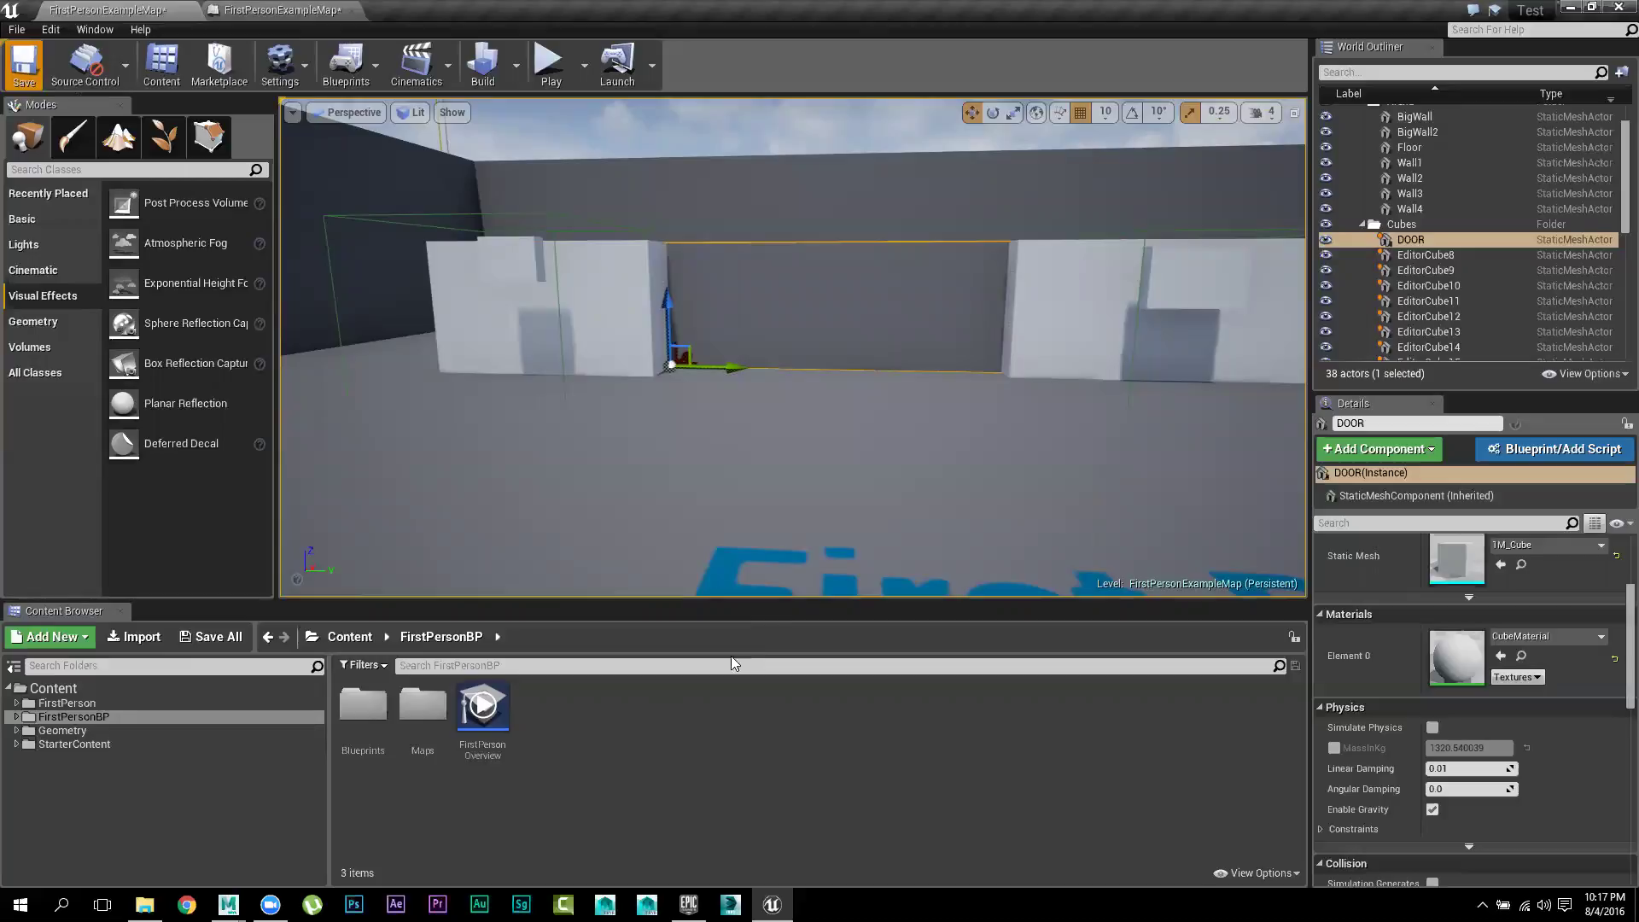
click(16, 30)
click(59, 61)
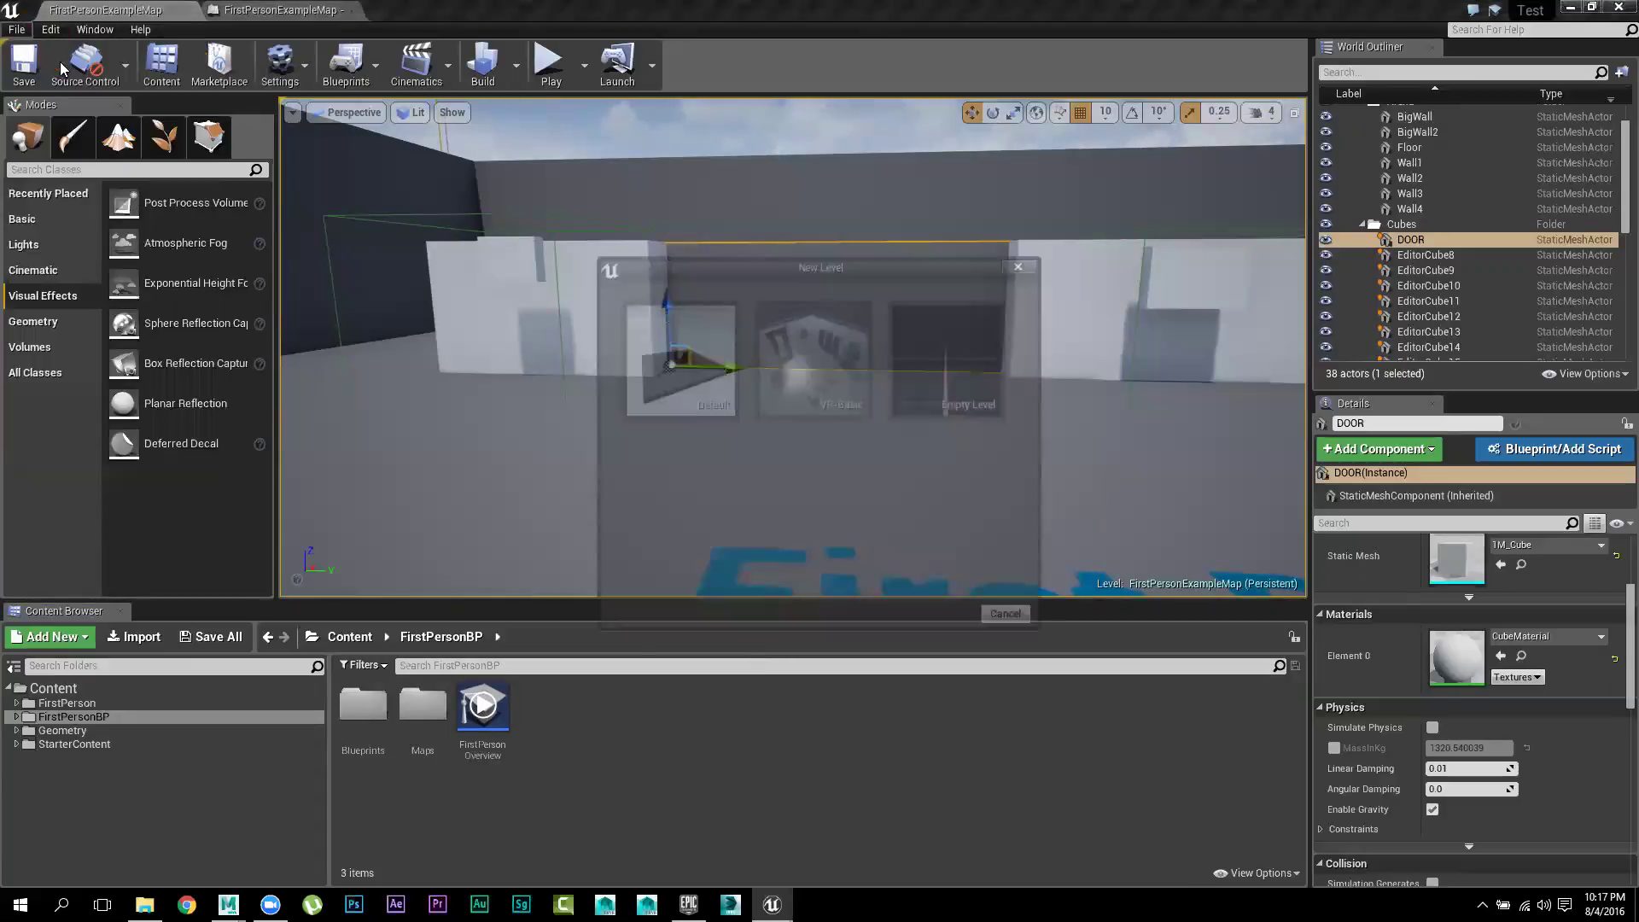
click(670, 383)
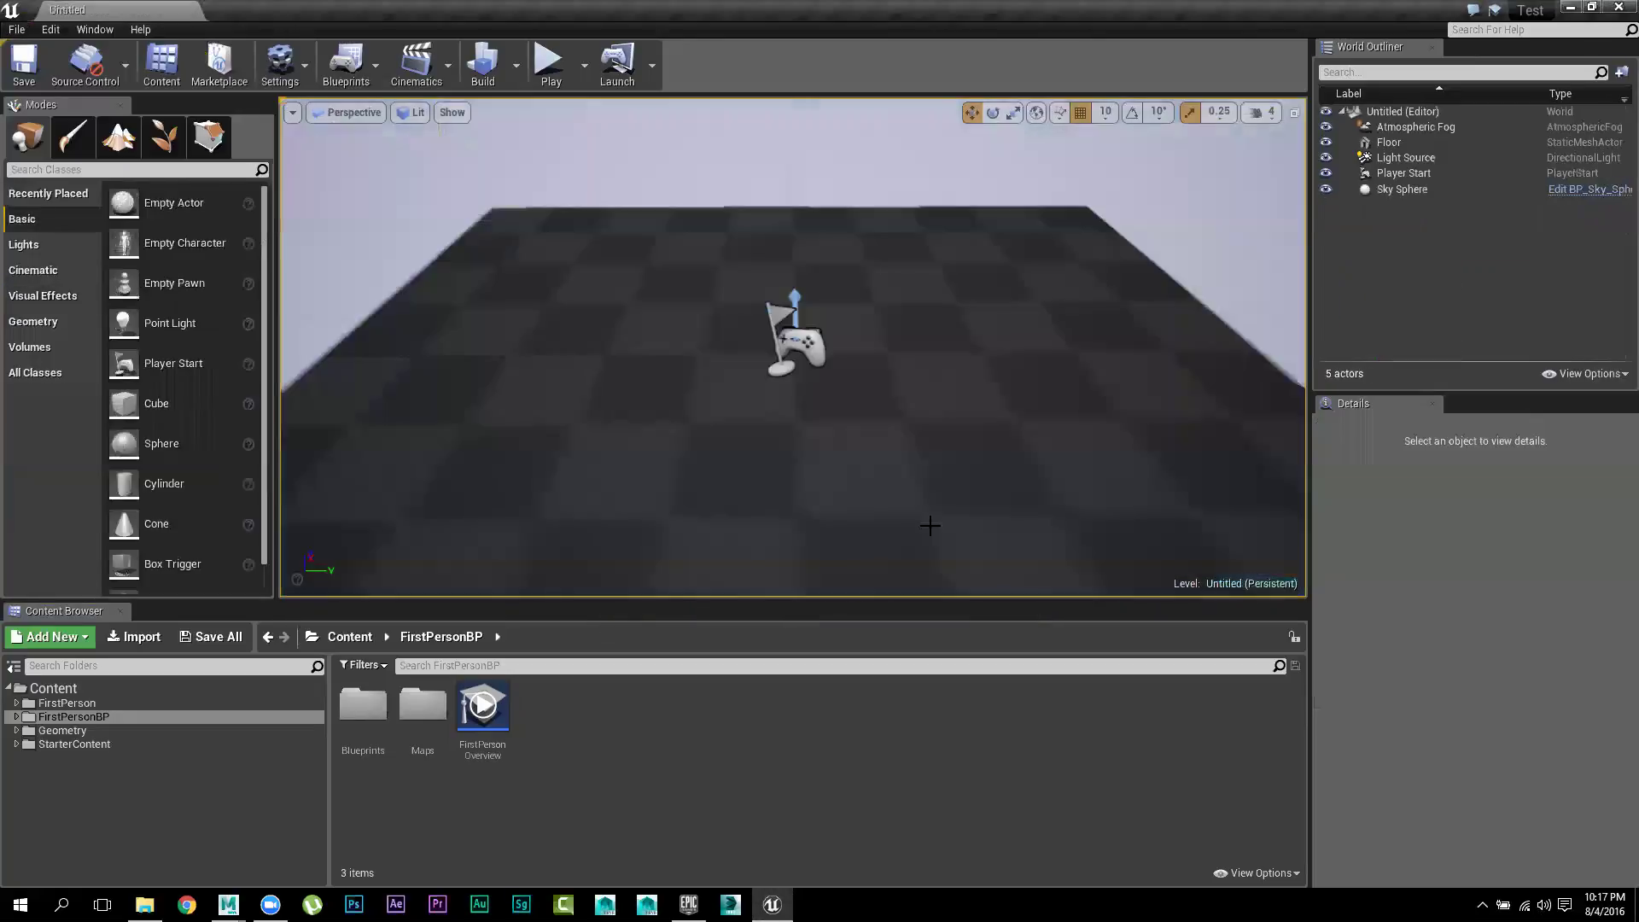
Delete the Player Start from the new level
mouse_move(847, 422)
right_down()
mouse_move(752, 418)
mouse_move(841, 396)
right_up()
mouse_move(848, 421)
middle_down()
mouse_move(858, 487)
mouse_move(847, 422)
middle_up()
click(771, 304)
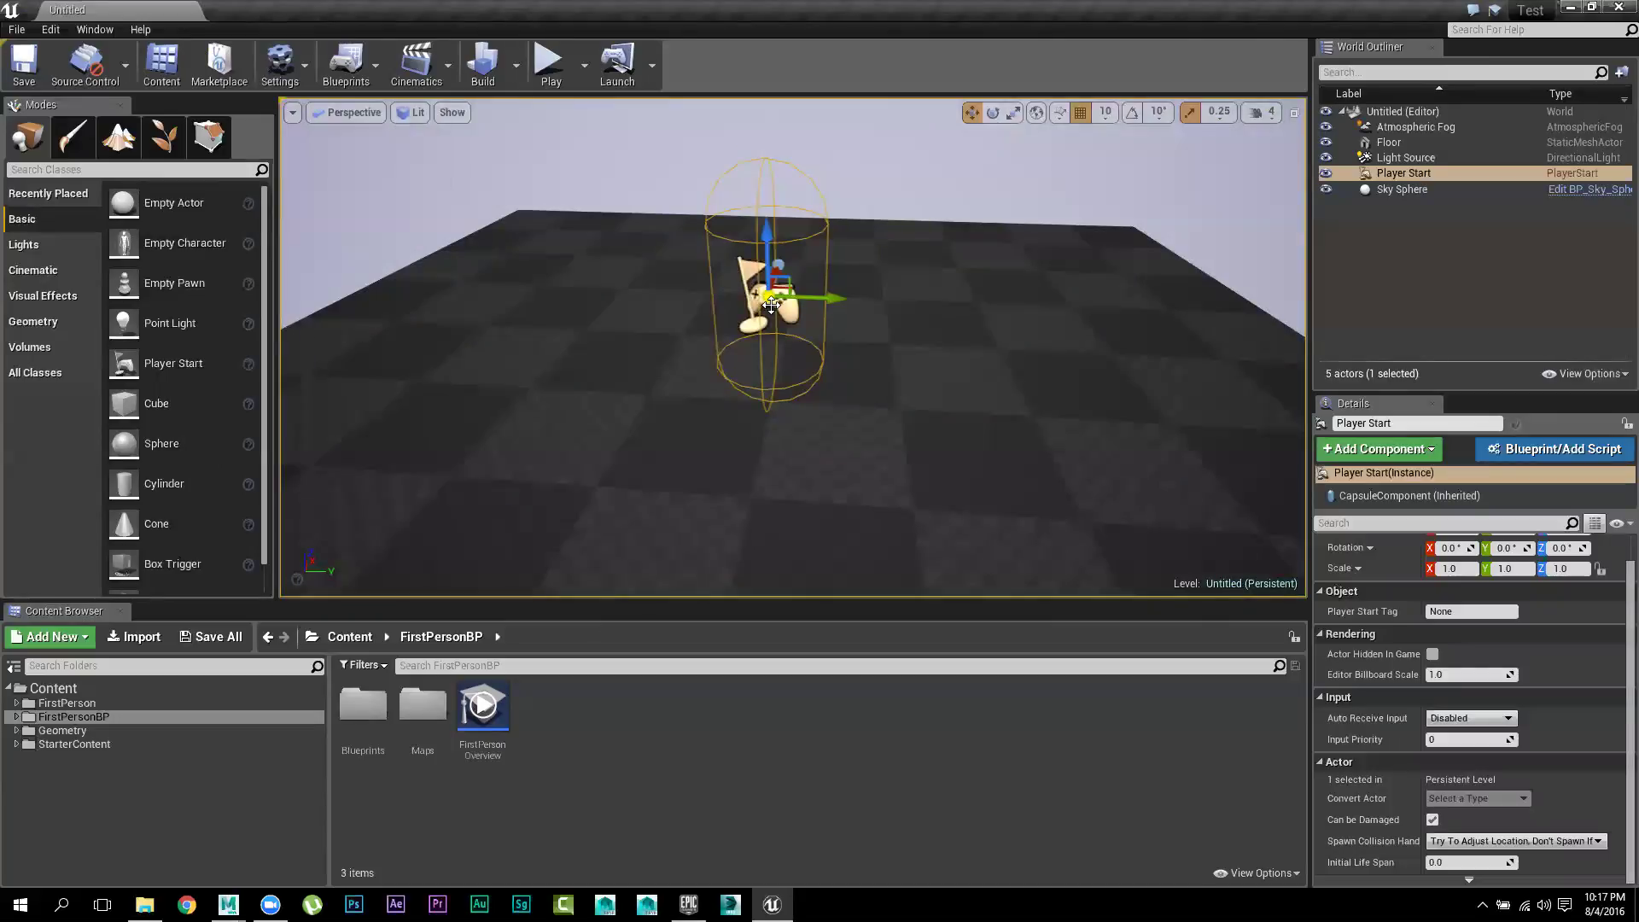
key(Delete)
Place an Empty Actor, focus the view on it, then delete it
mouse_move(758, 364)
right_down()
mouse_move(710, 334)
mouse_move(758, 364)
right_up()
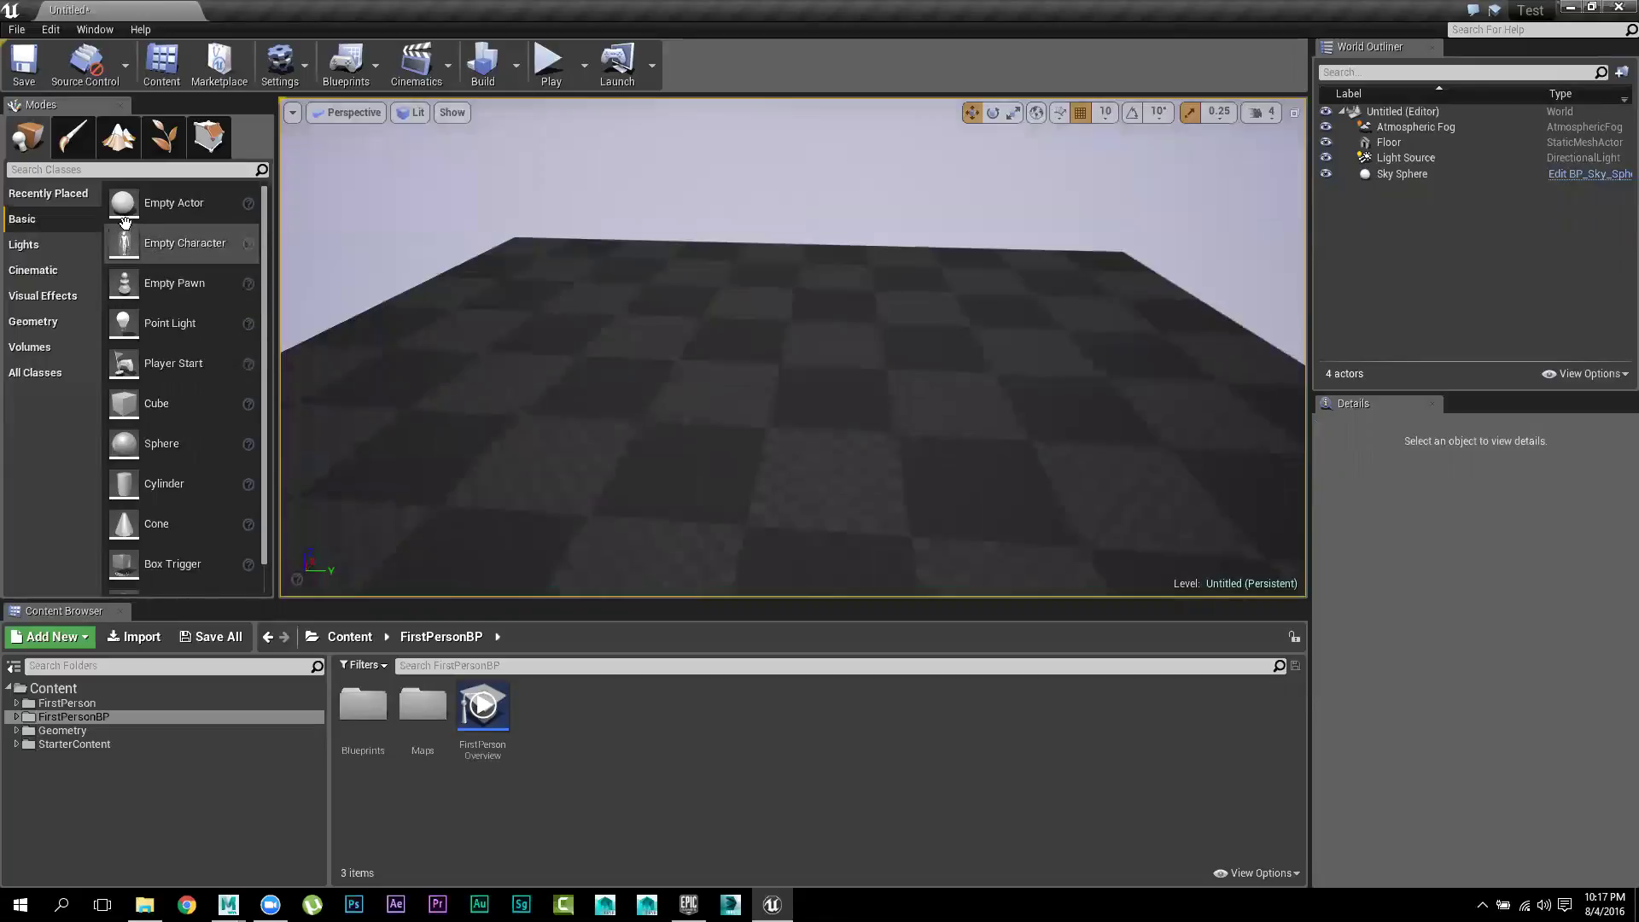
drag(124, 203, 703, 246)
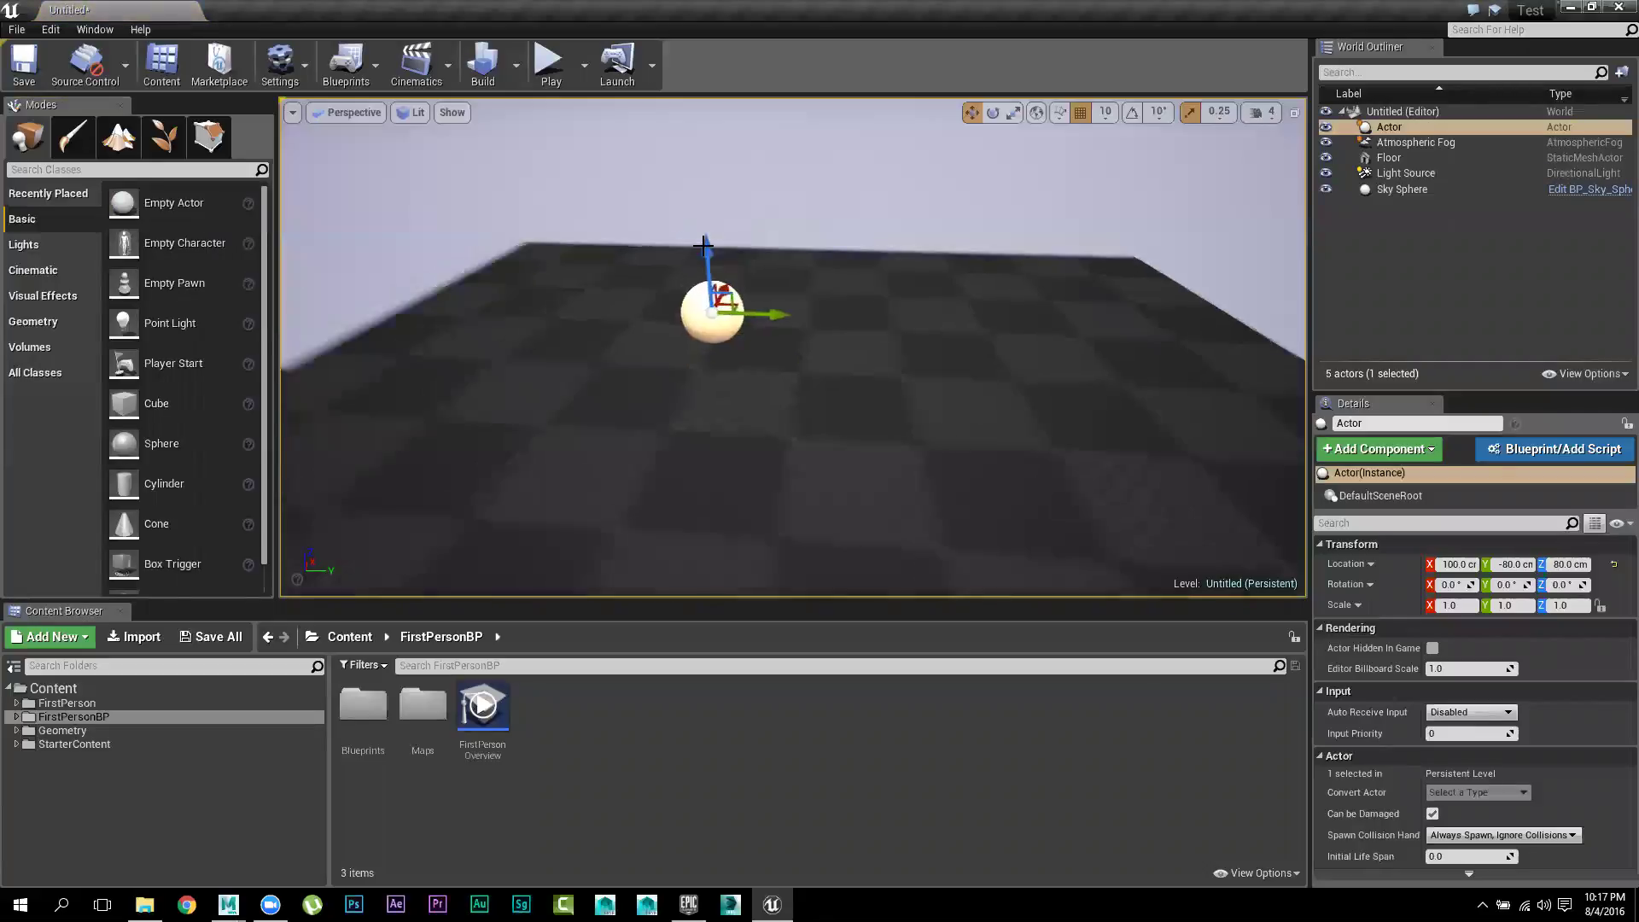
key(f)
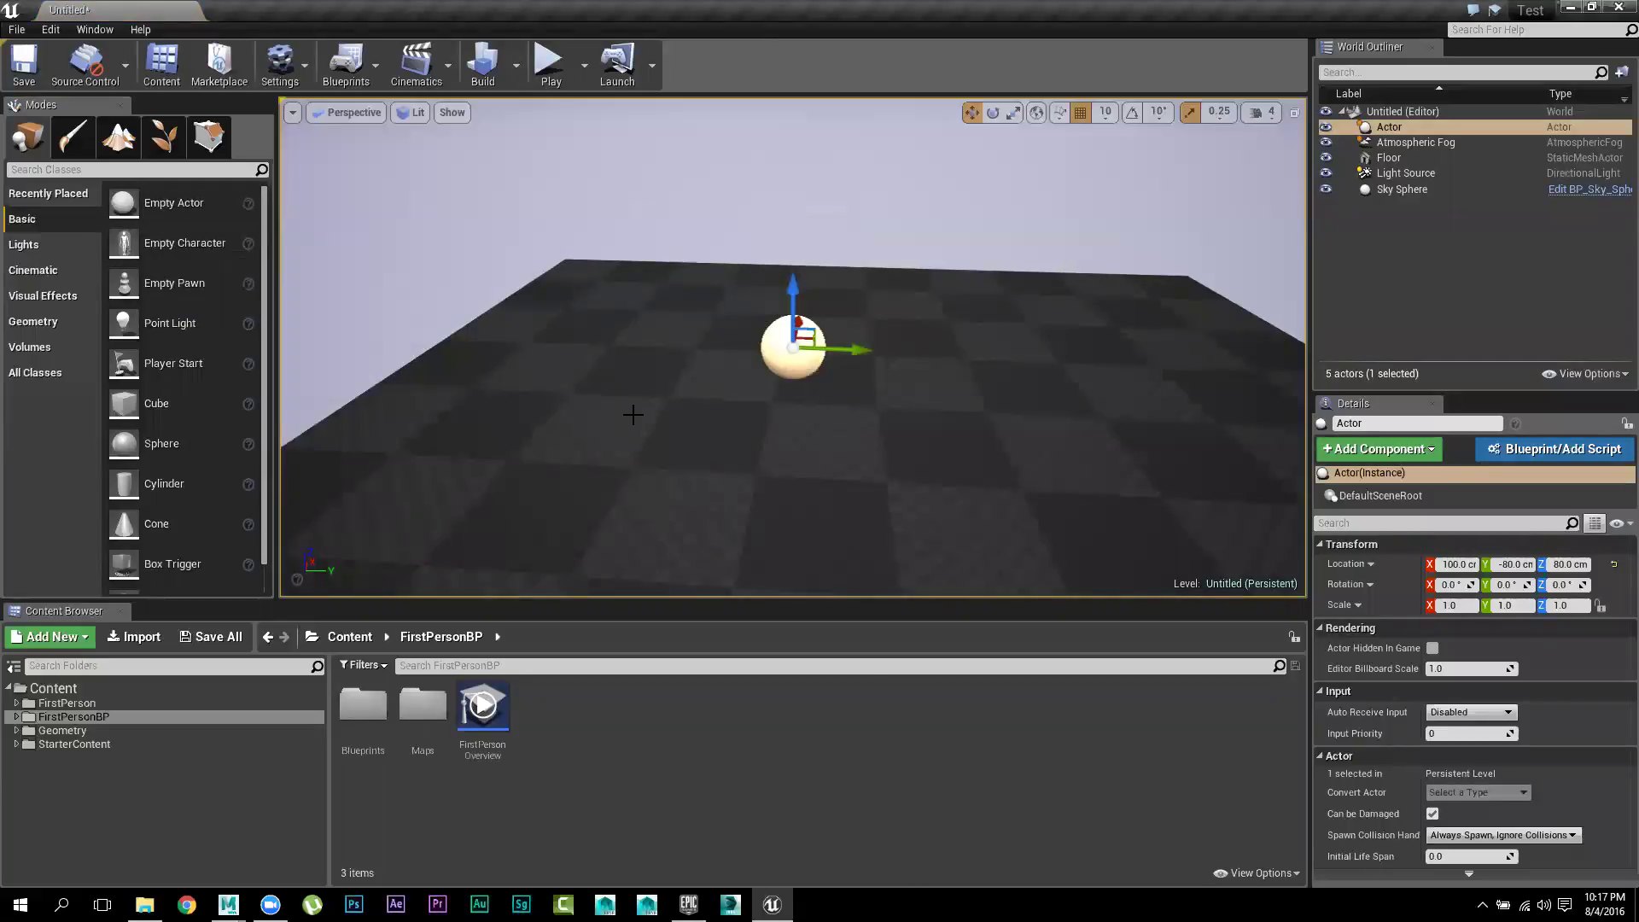
key(Delete)
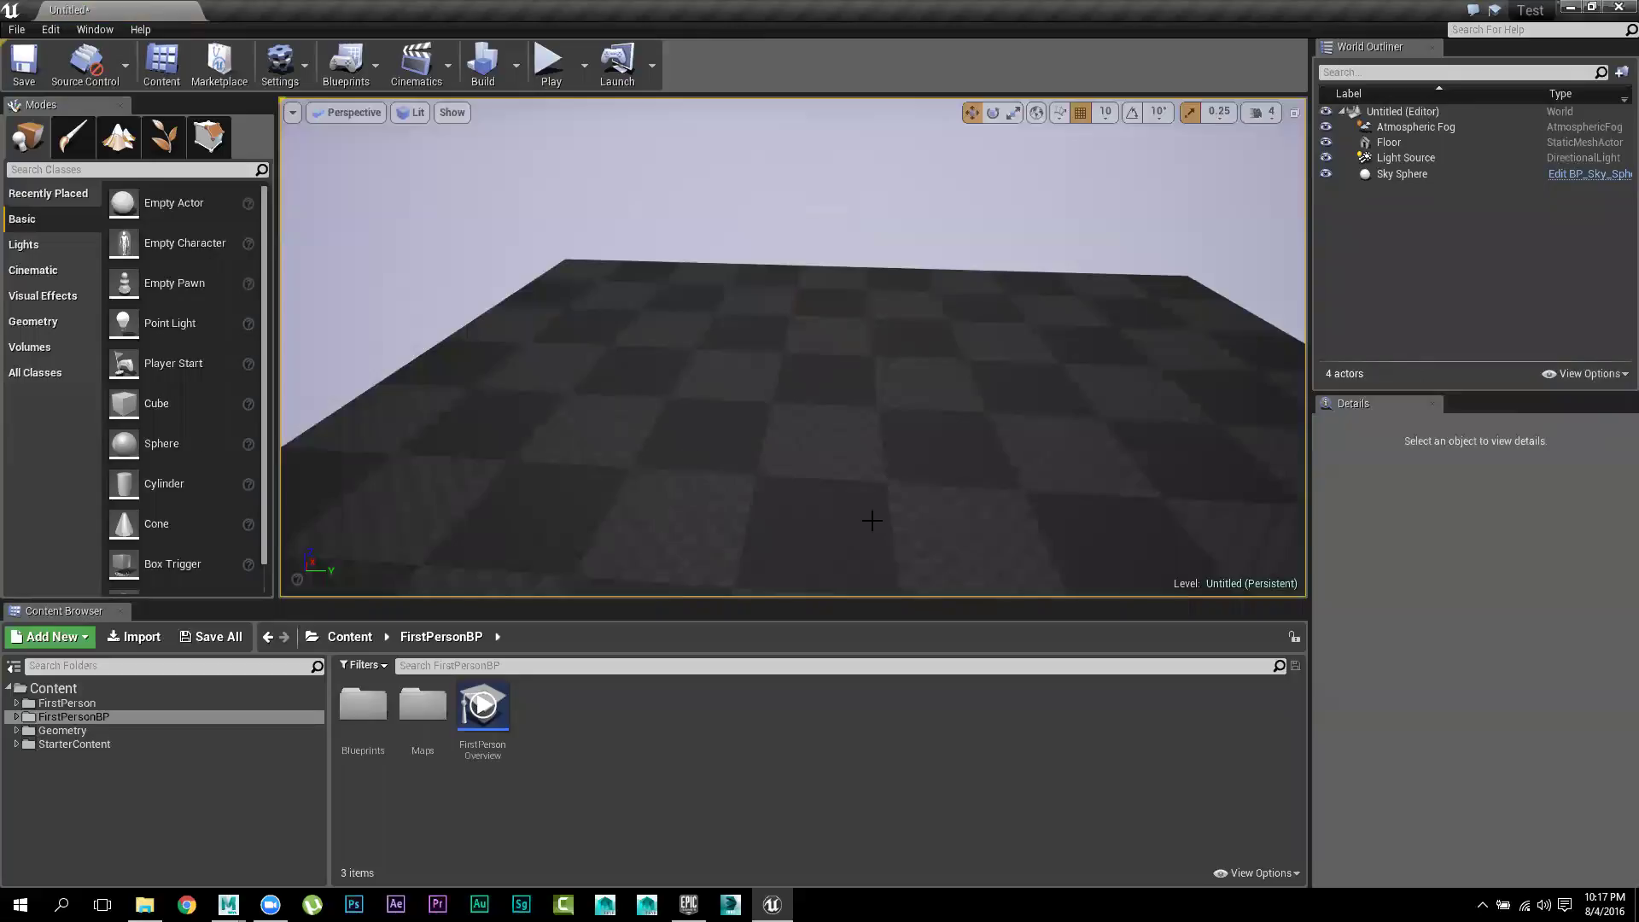
Drop a sphere above the floor, then create material aaaa and open it
drag(124, 443, 779, 401)
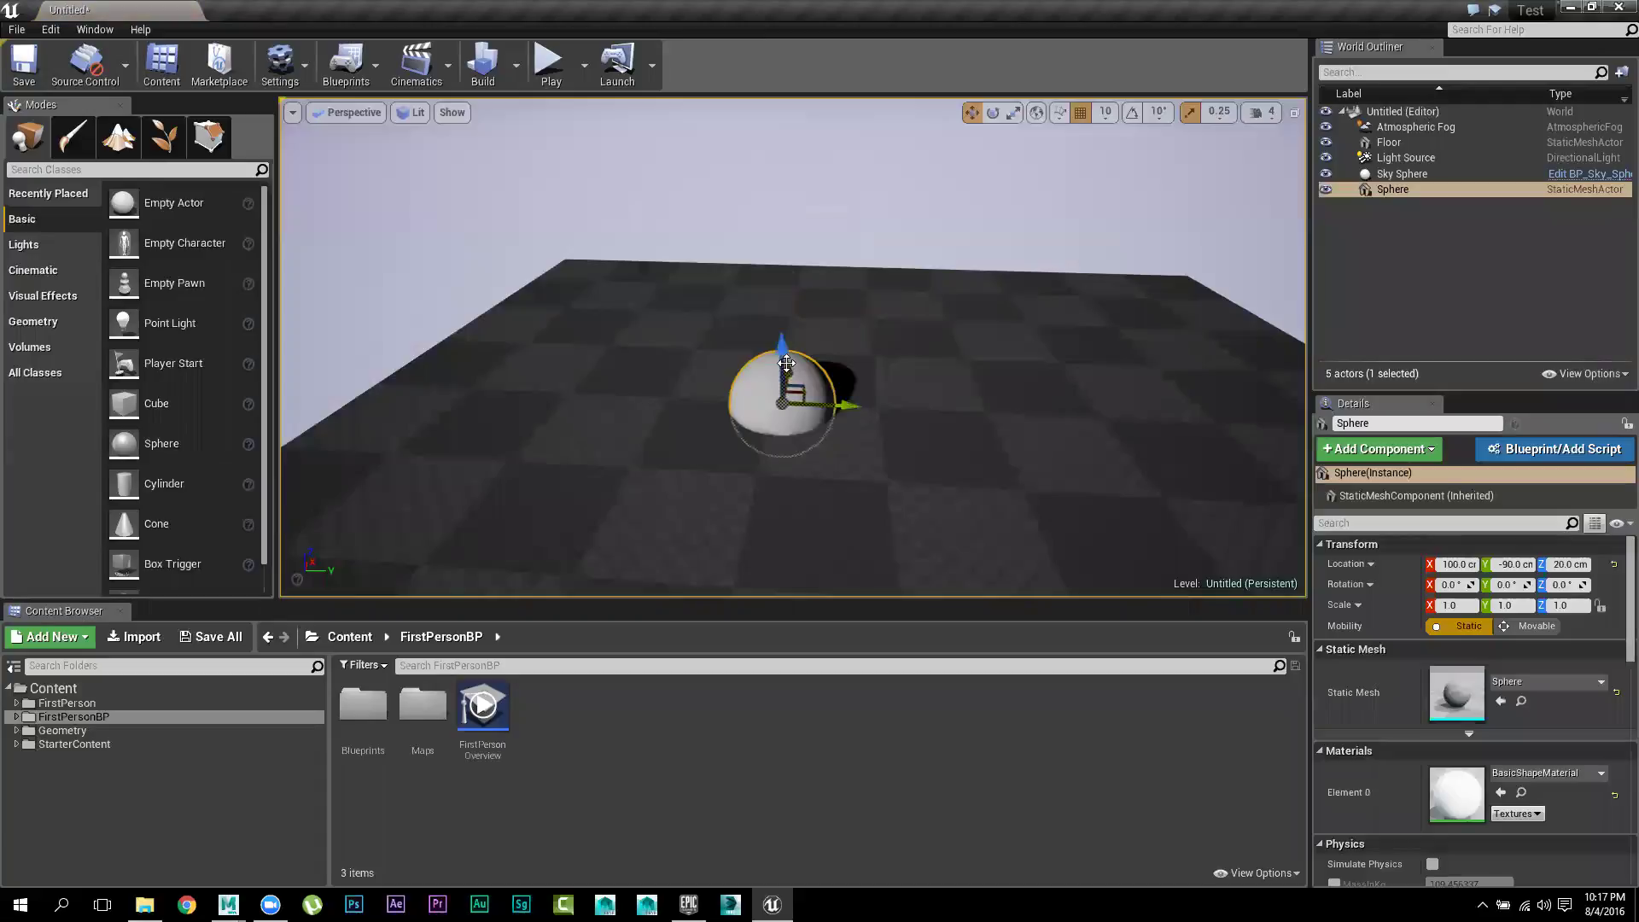
drag(779, 341, 780, 261)
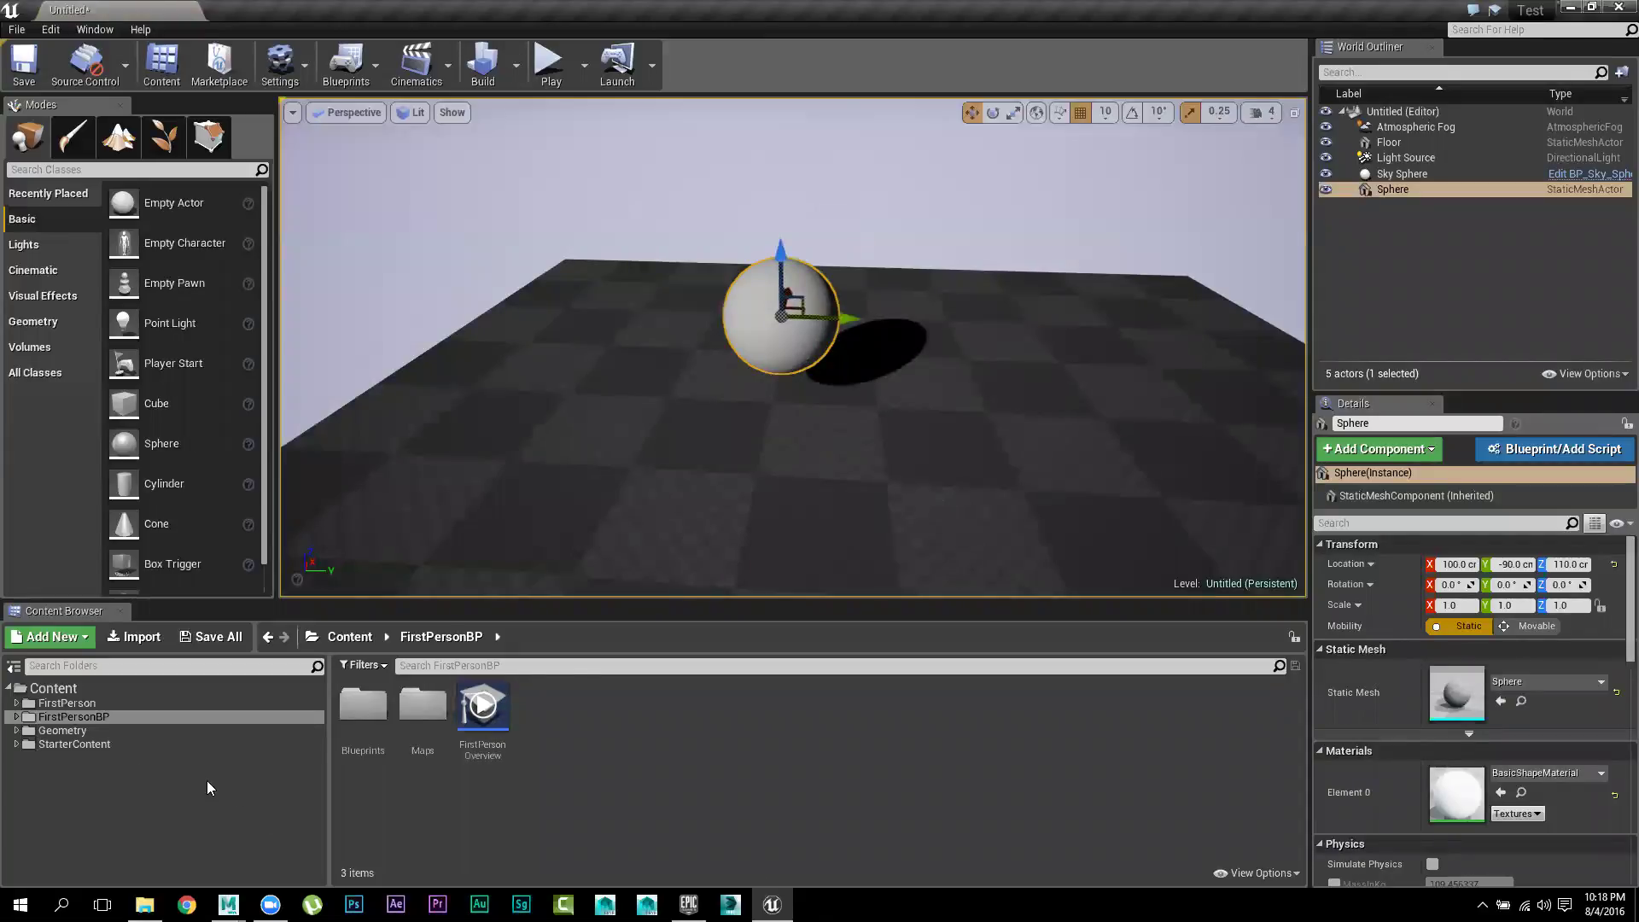
right_click(671, 736)
click(725, 517)
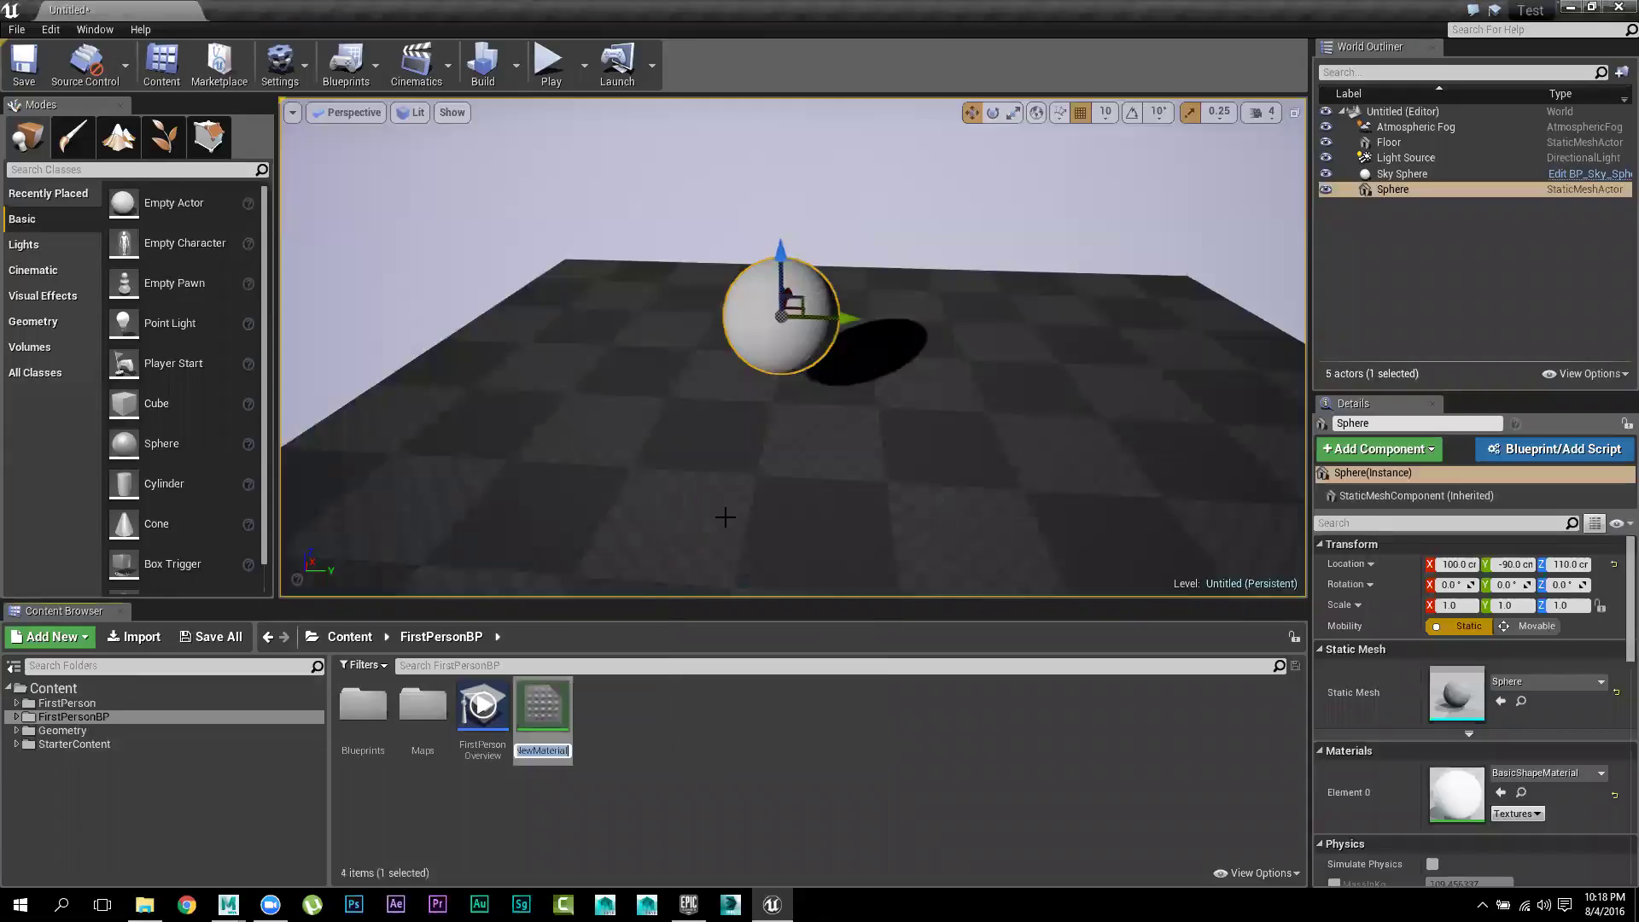
text(aaa)
key(Return)
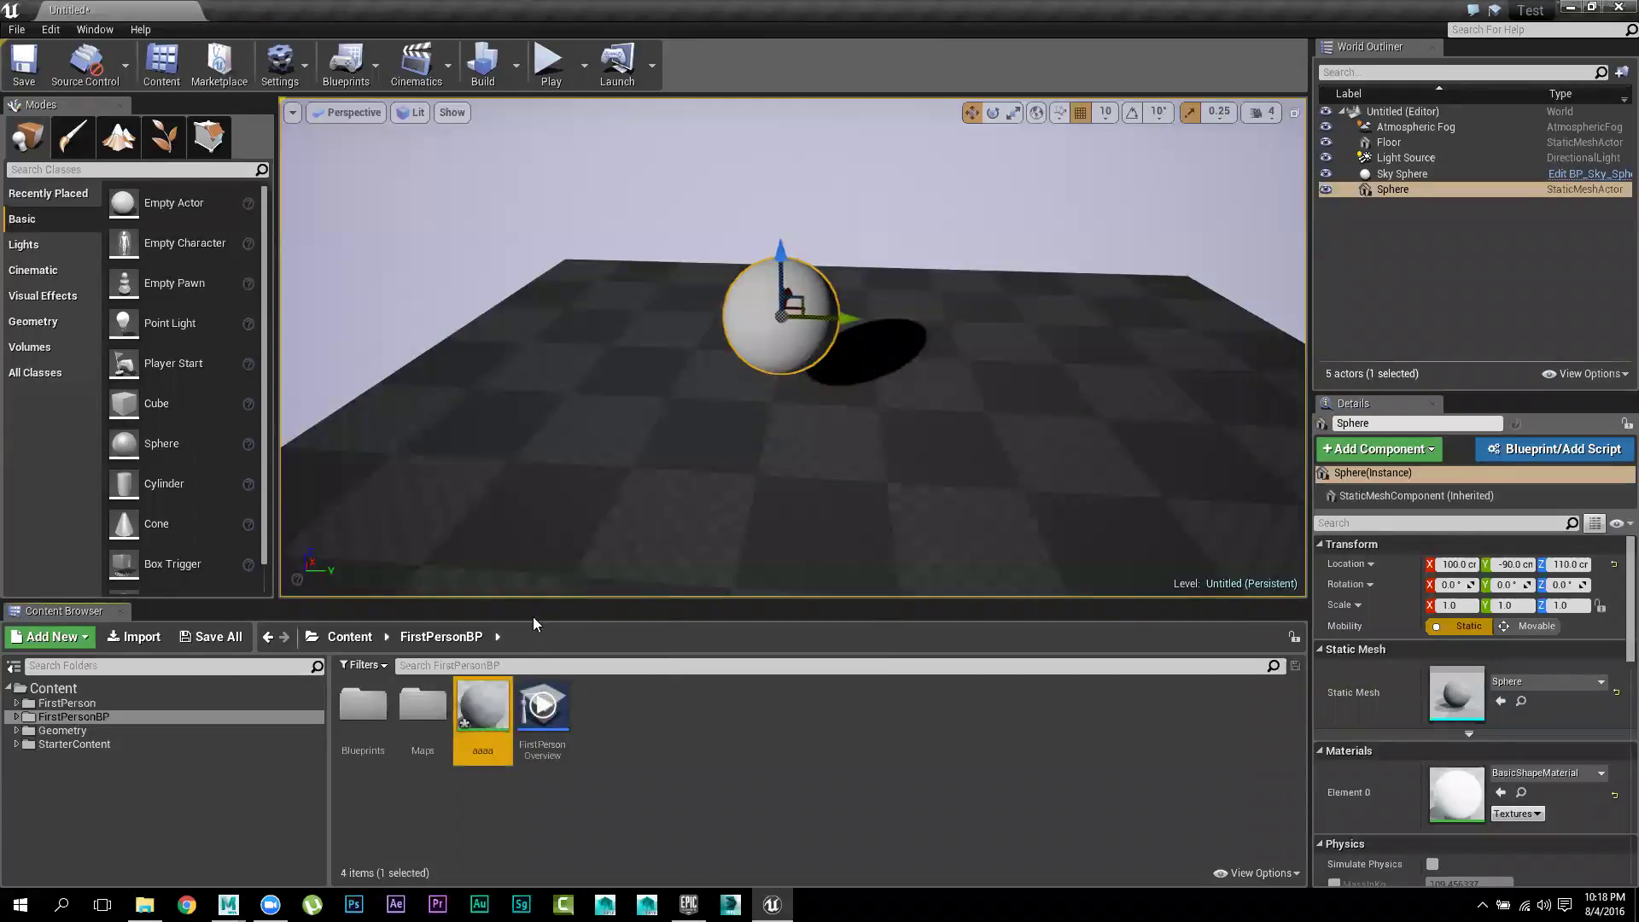
double_click(486, 710)
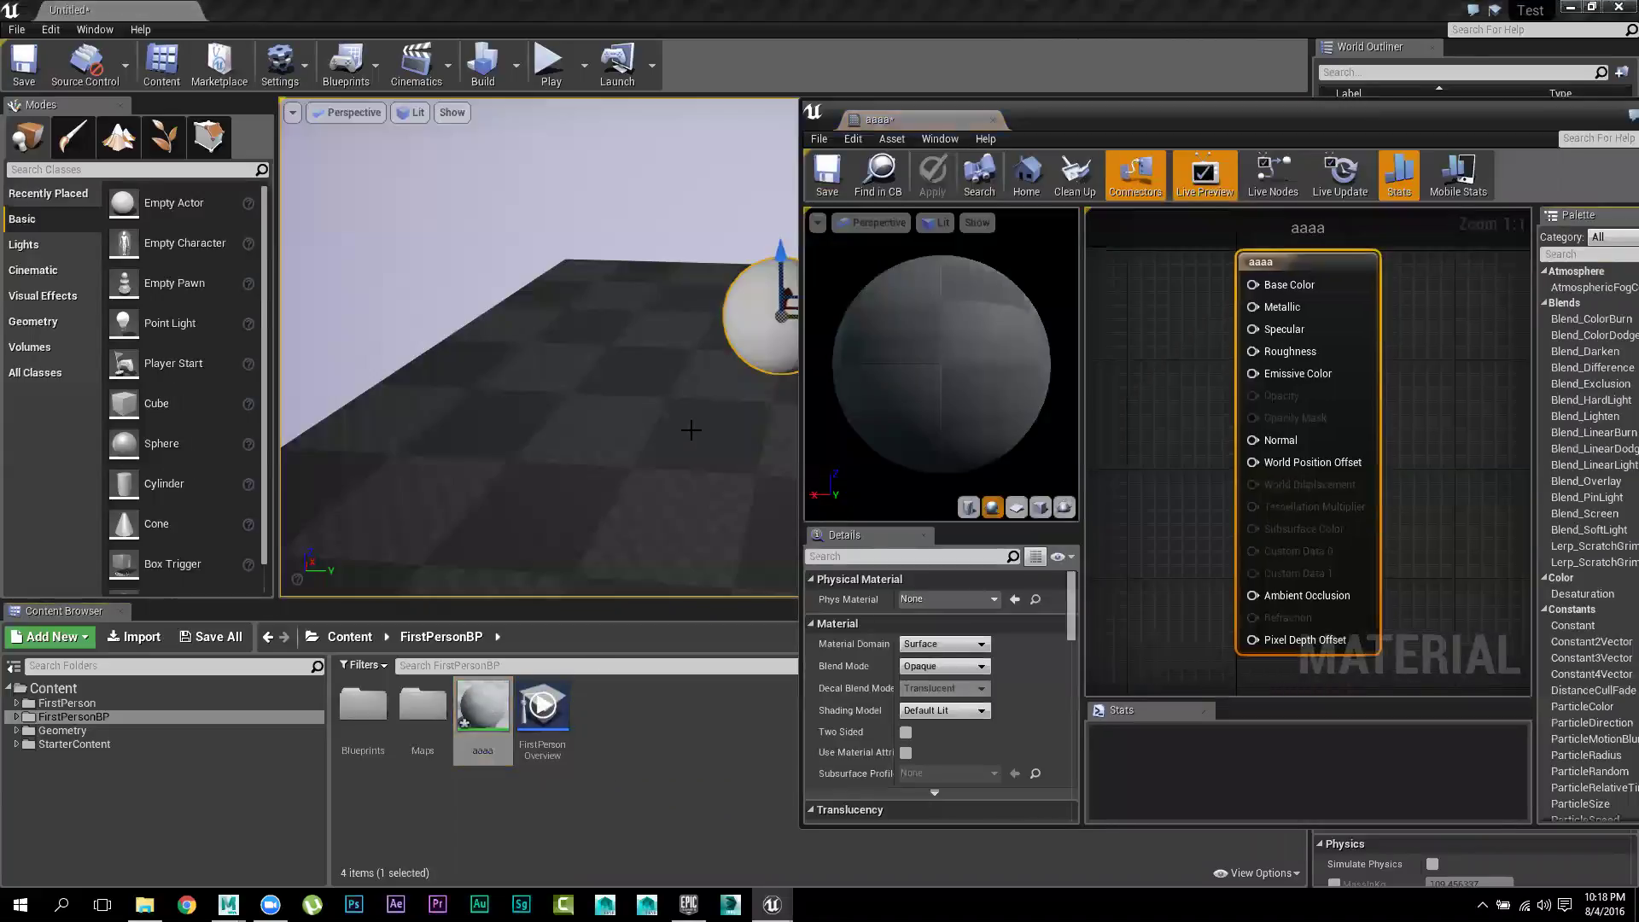
Add a Constant3Vector node beside the aaaa output node
middle_click(691, 430)
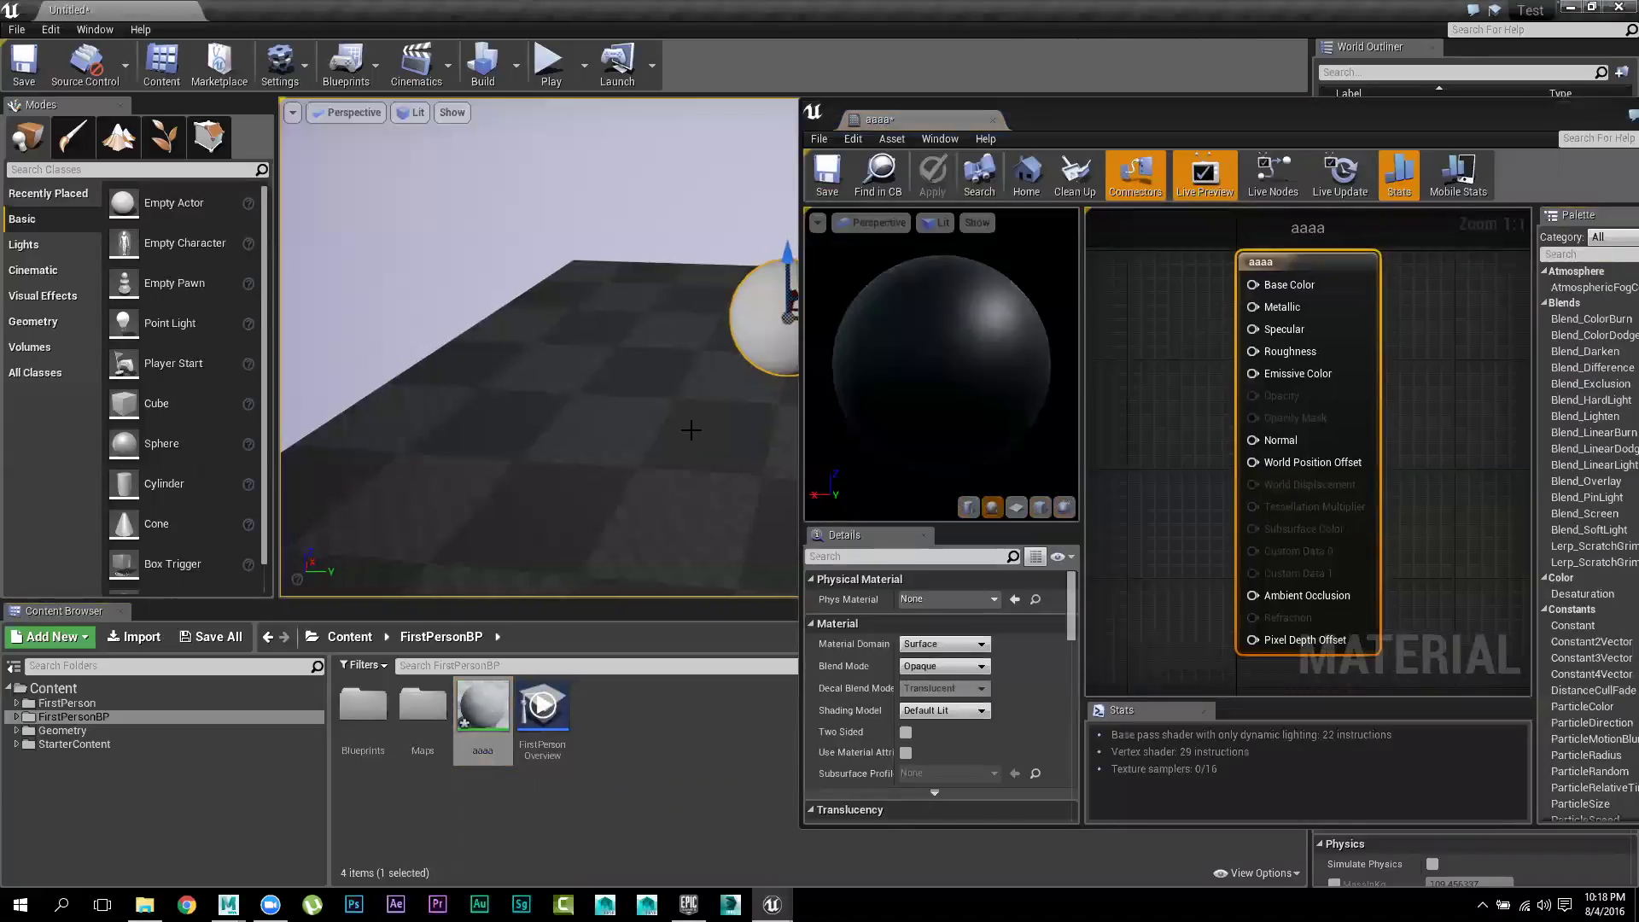
middle_drag(692, 430, 726, 435)
right_drag(726, 434, 642, 435)
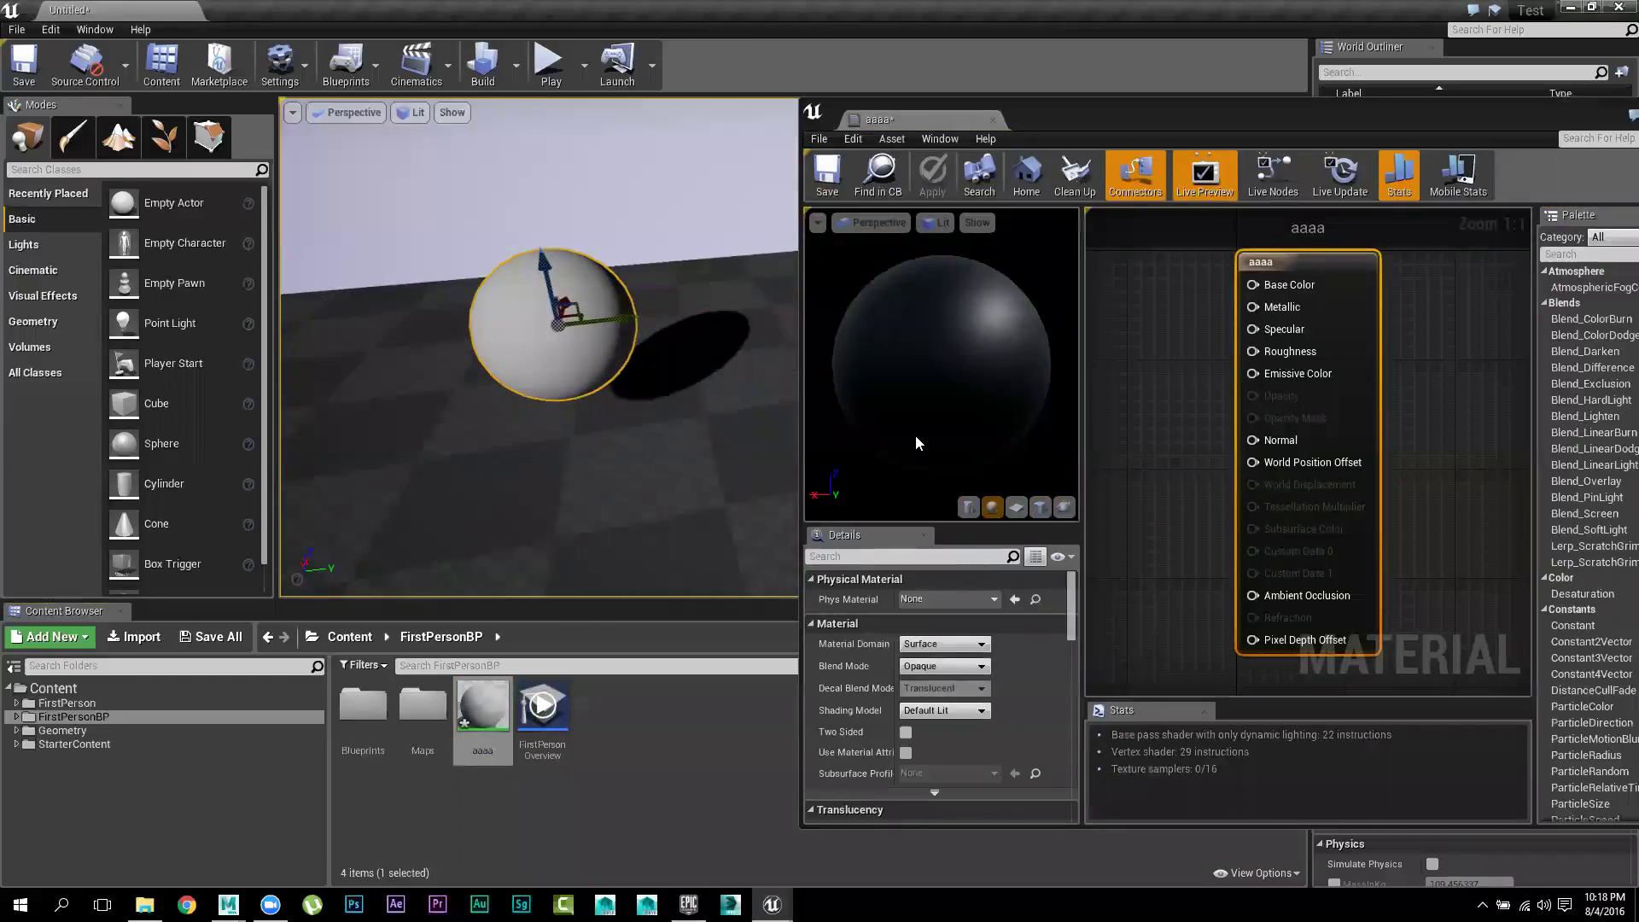
drag(1302, 266, 1425, 279)
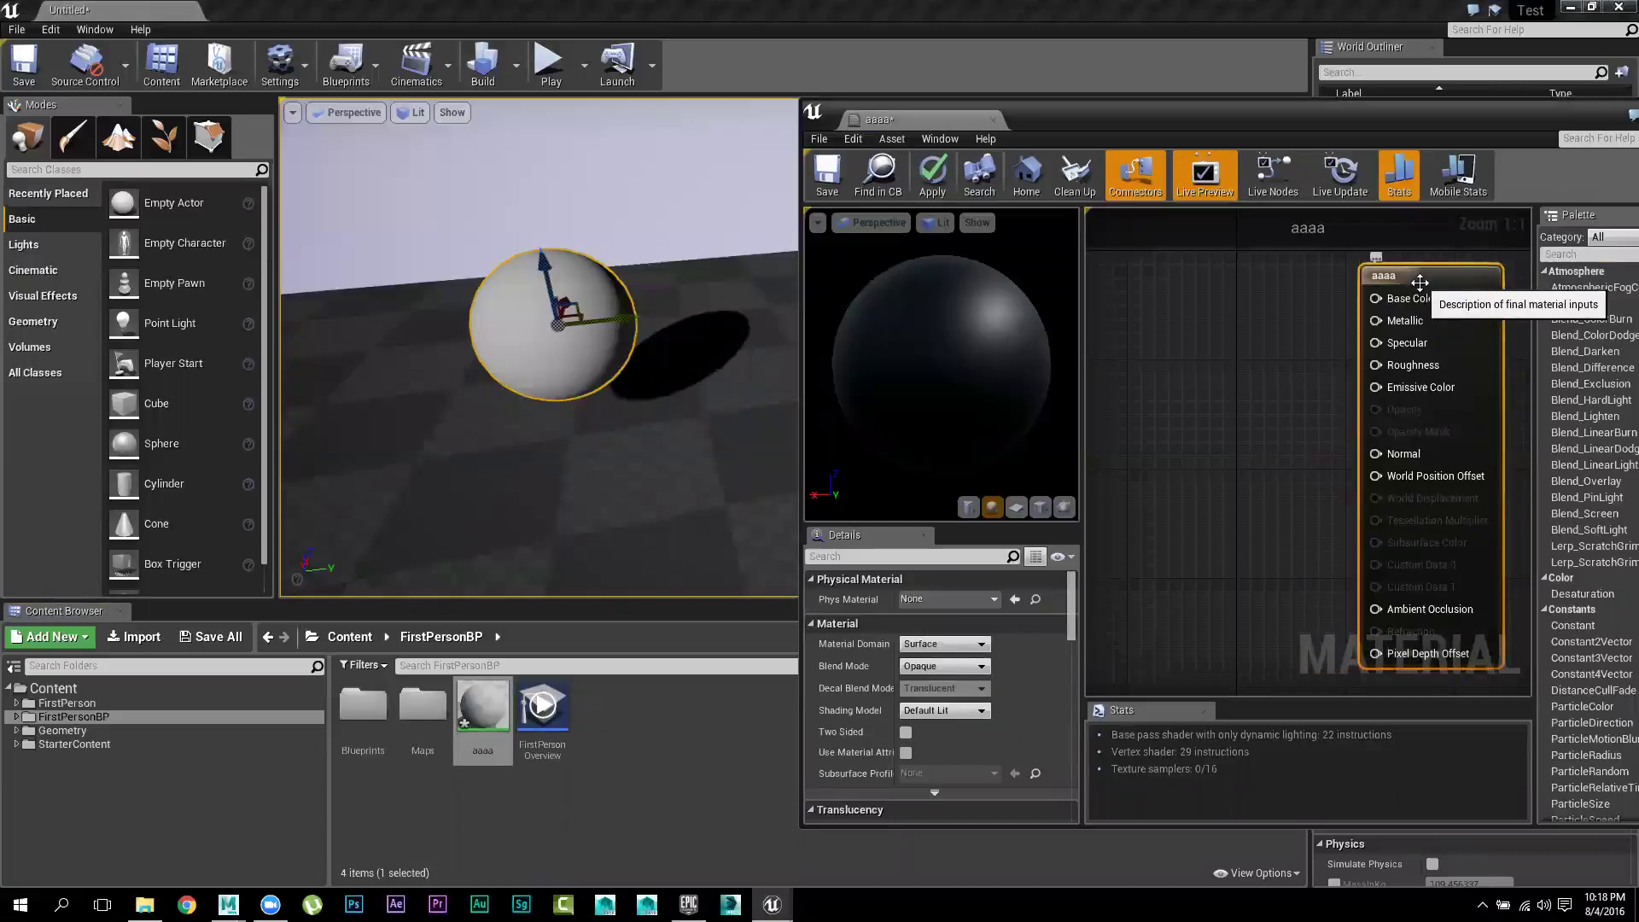
click(1225, 360)
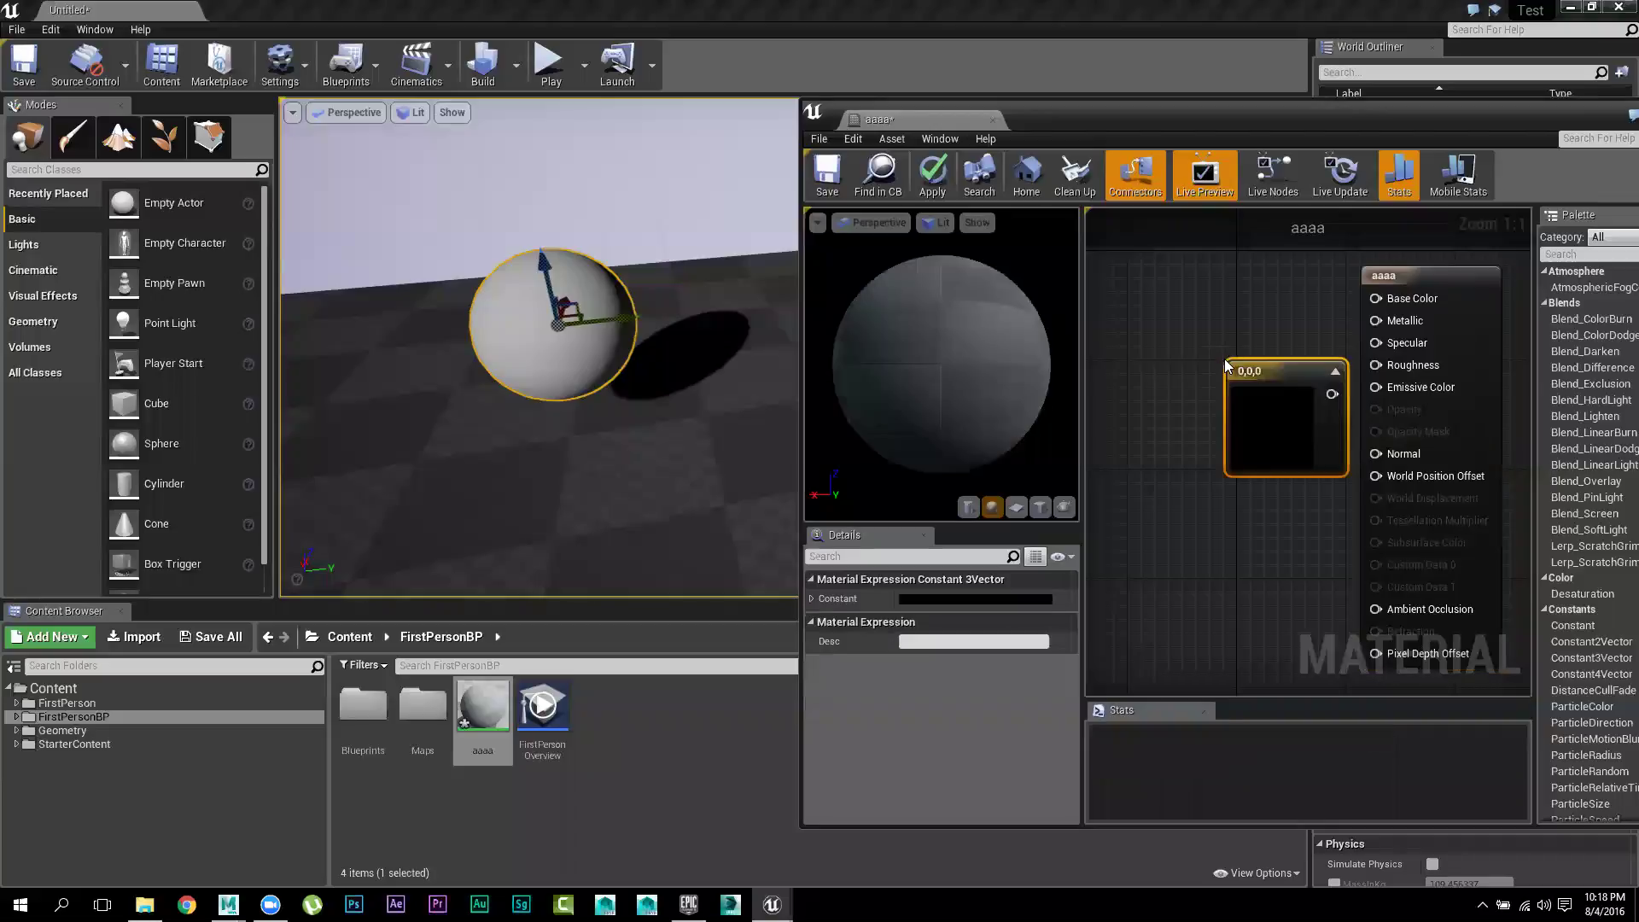
drag(1271, 358, 1213, 320)
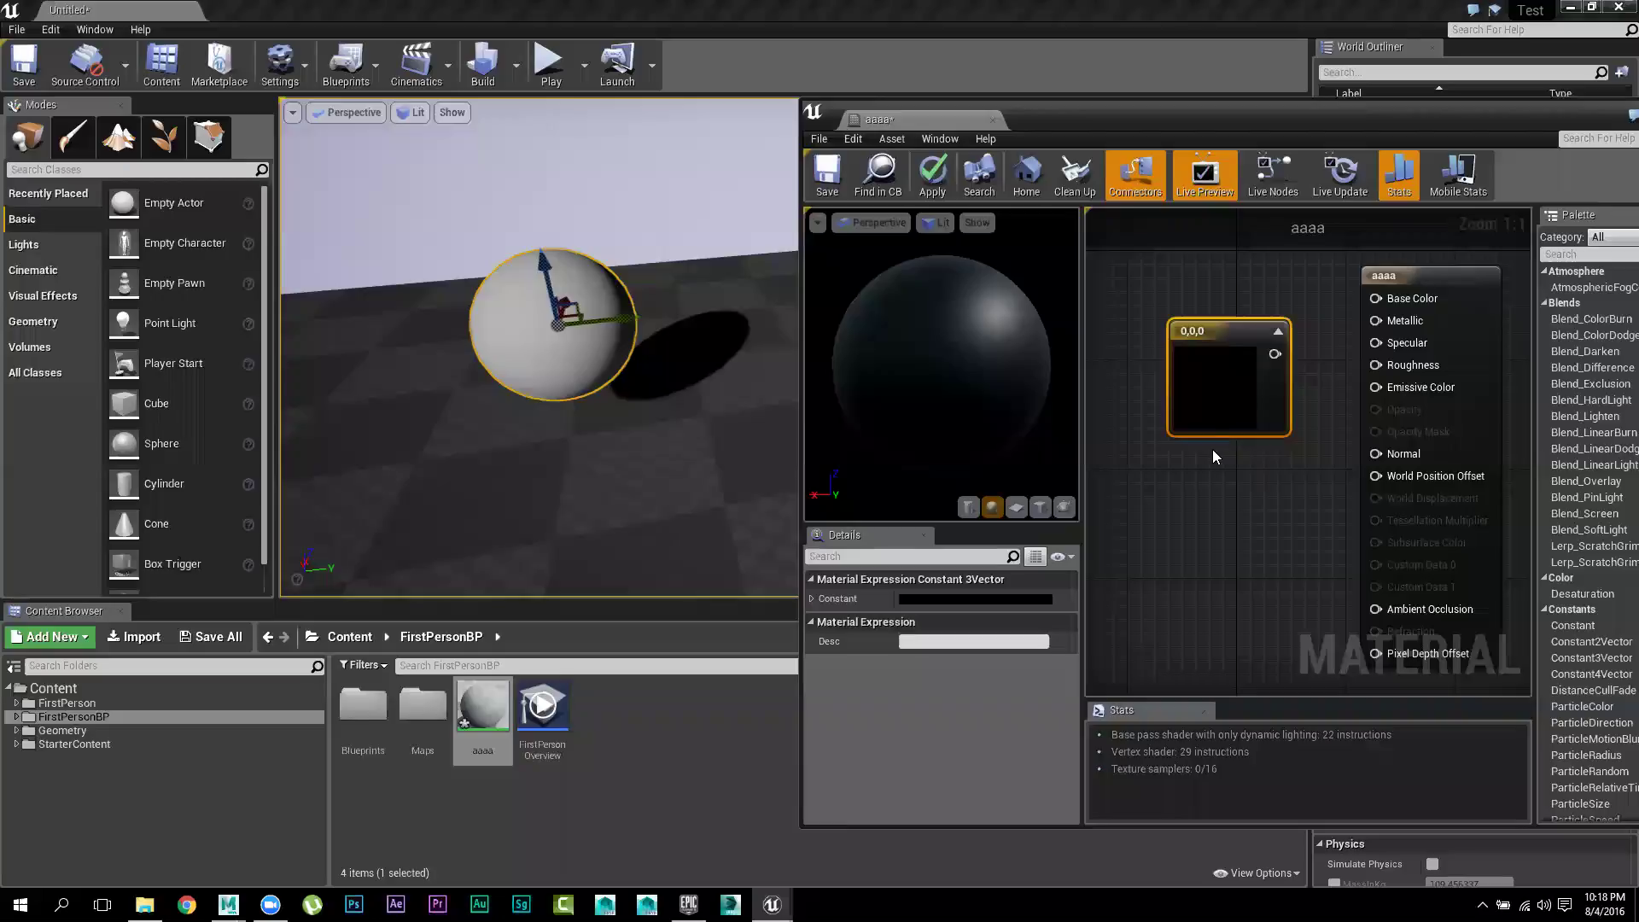
Set the constant to 0,0,0 and wire it into Base Color
click(990, 599)
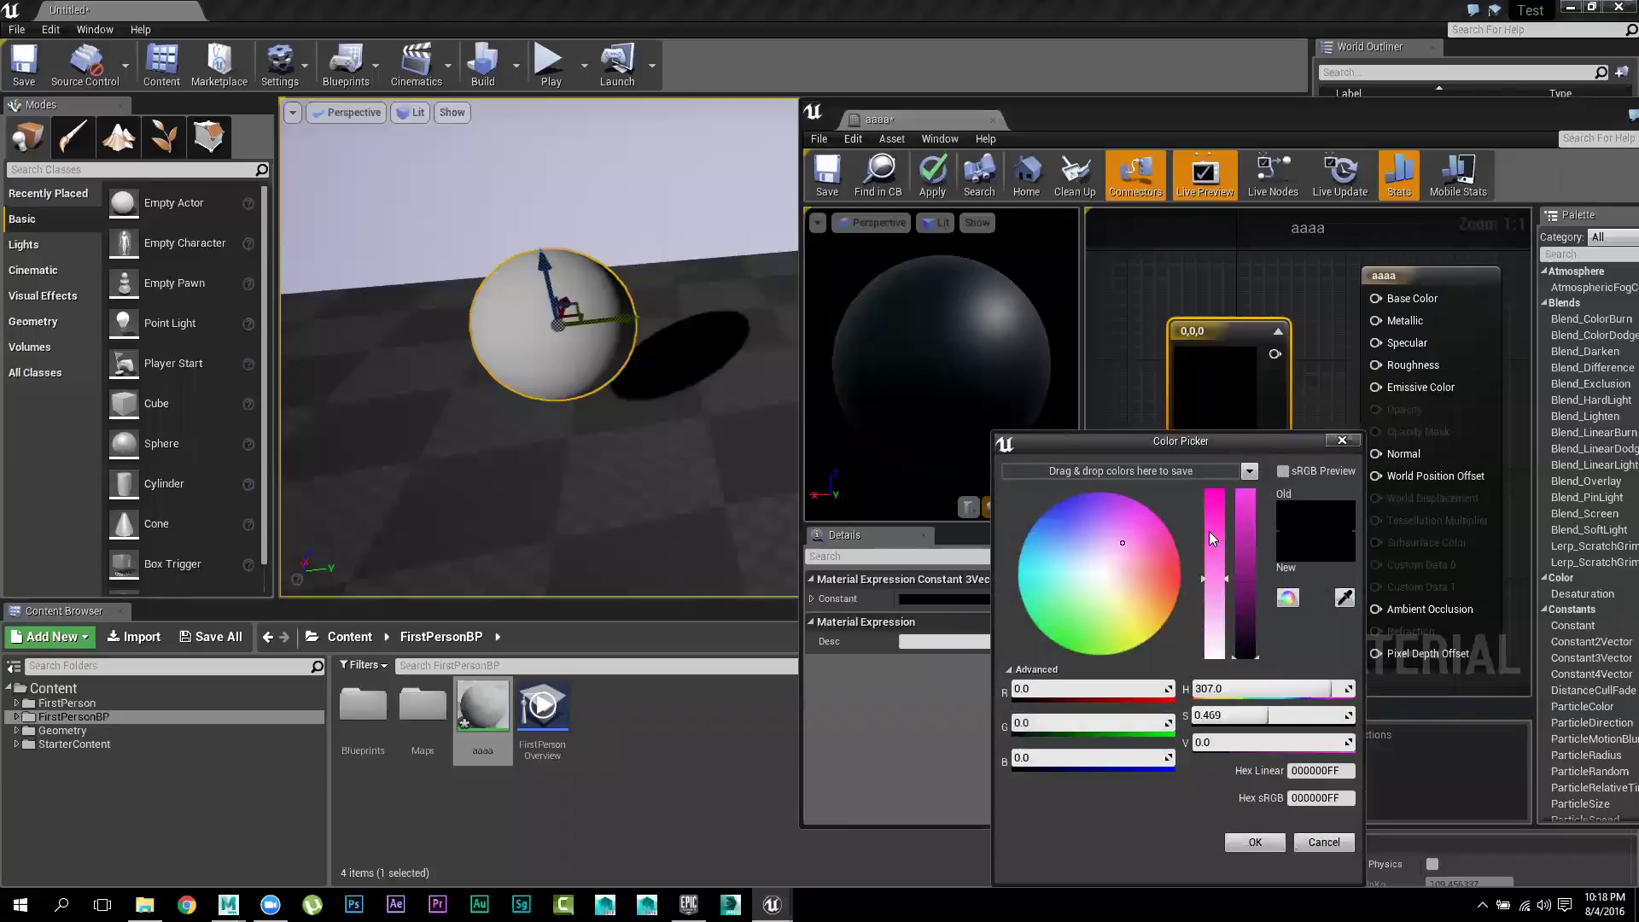
drag(1210, 531, 1212, 516)
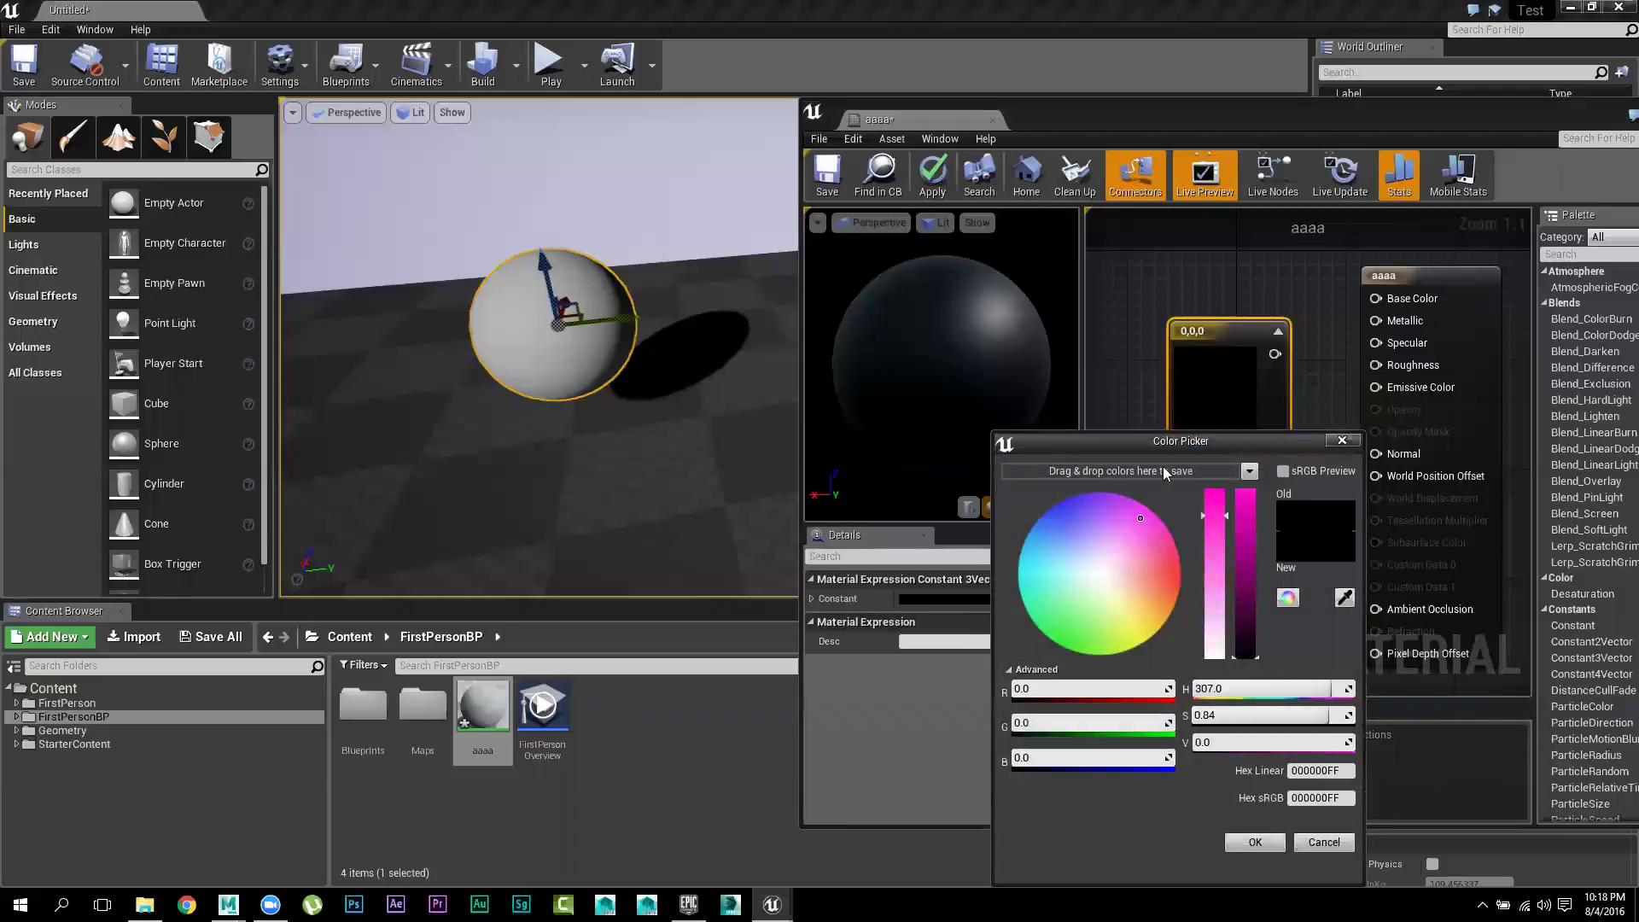
click(1257, 842)
click(1144, 401)
drag(1242, 330, 1403, 300)
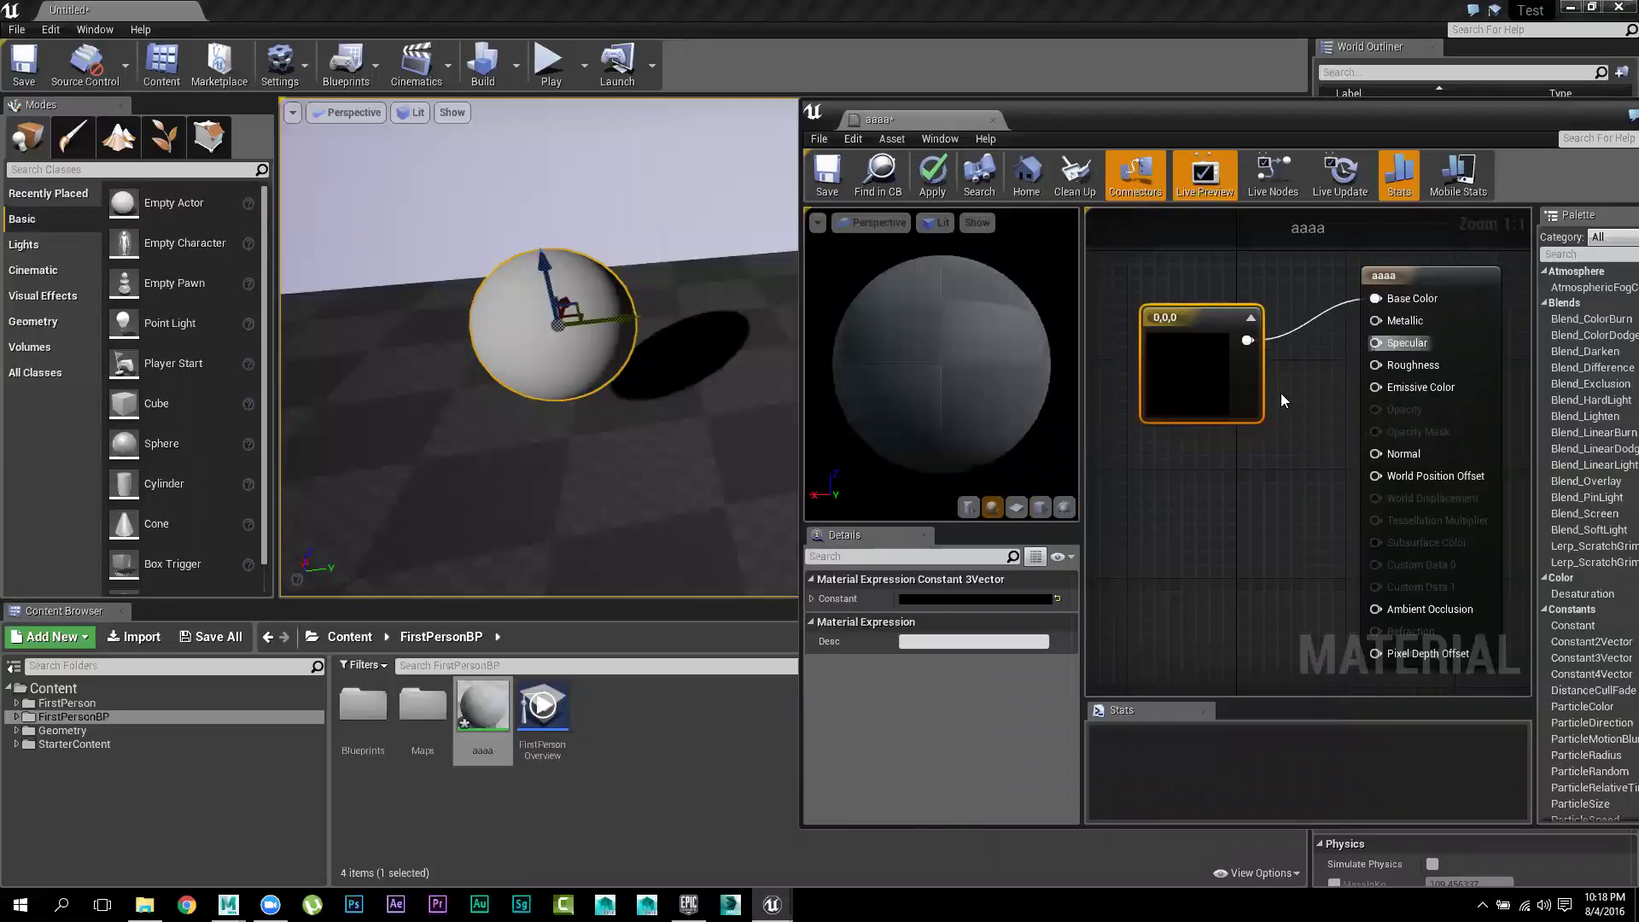
drag(1200, 329, 1227, 342)
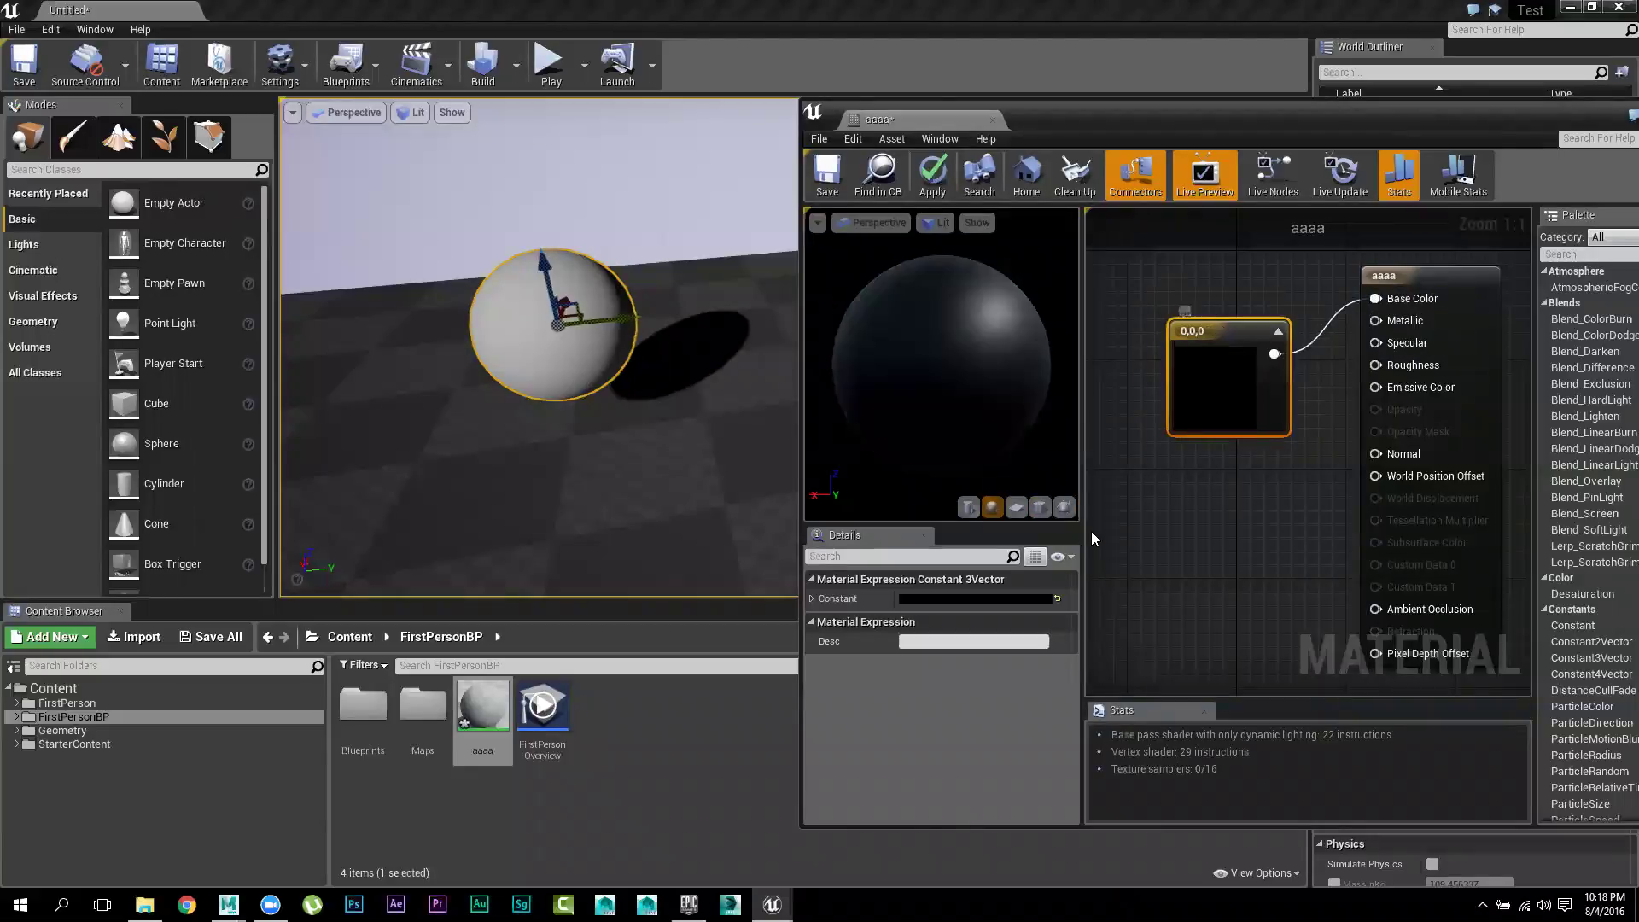
right_click(1275, 354)
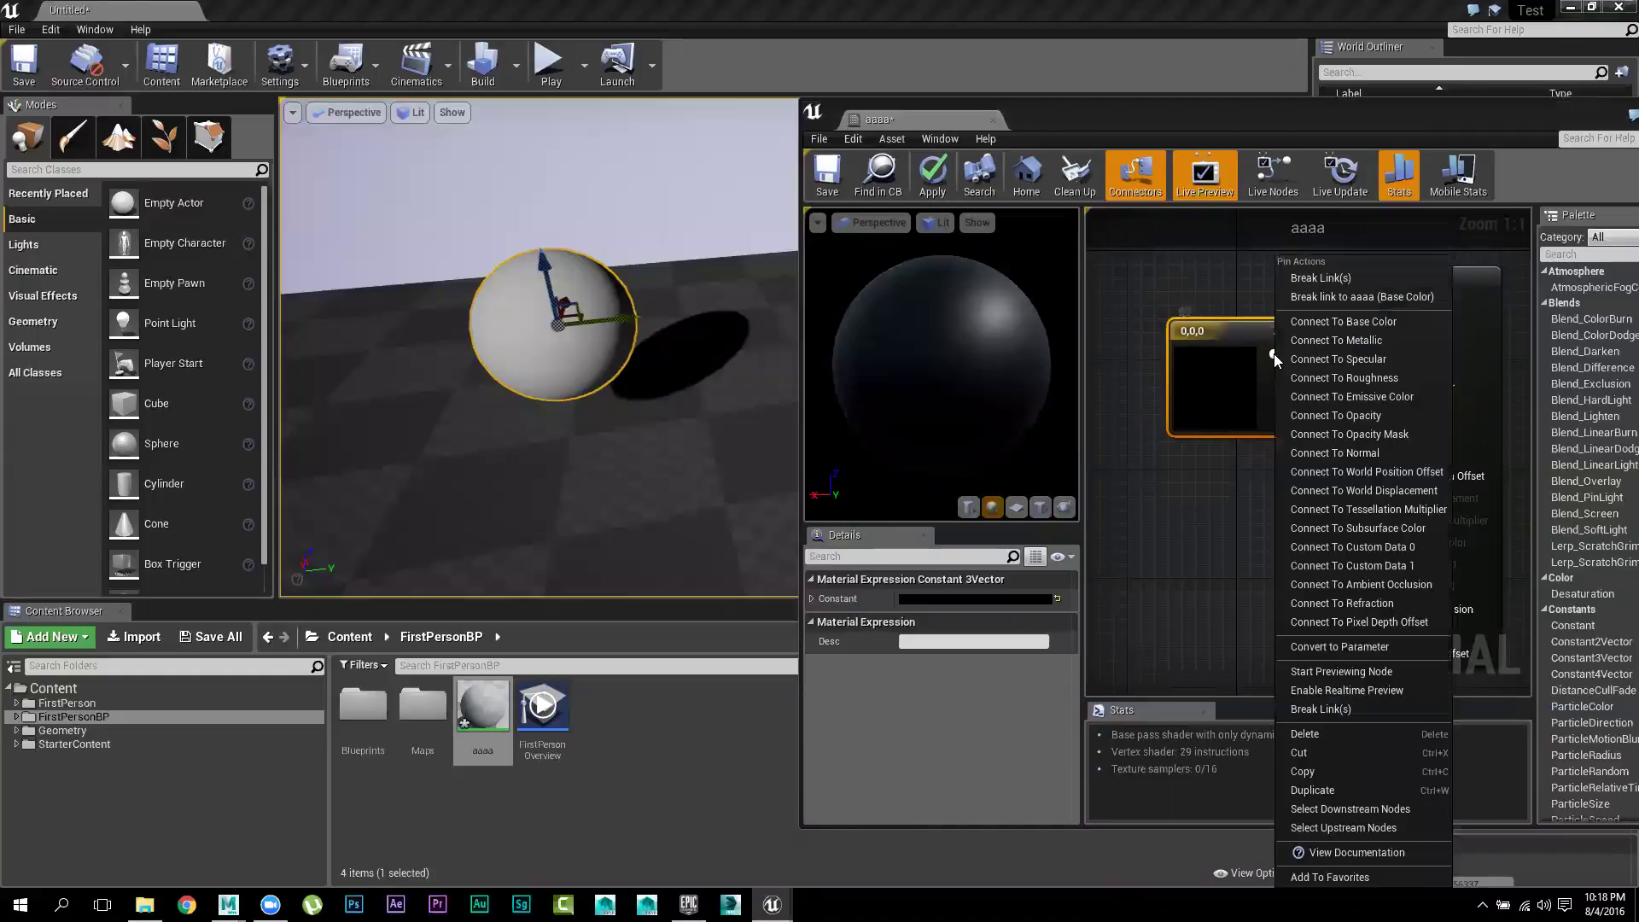
click(1180, 485)
click(1229, 331)
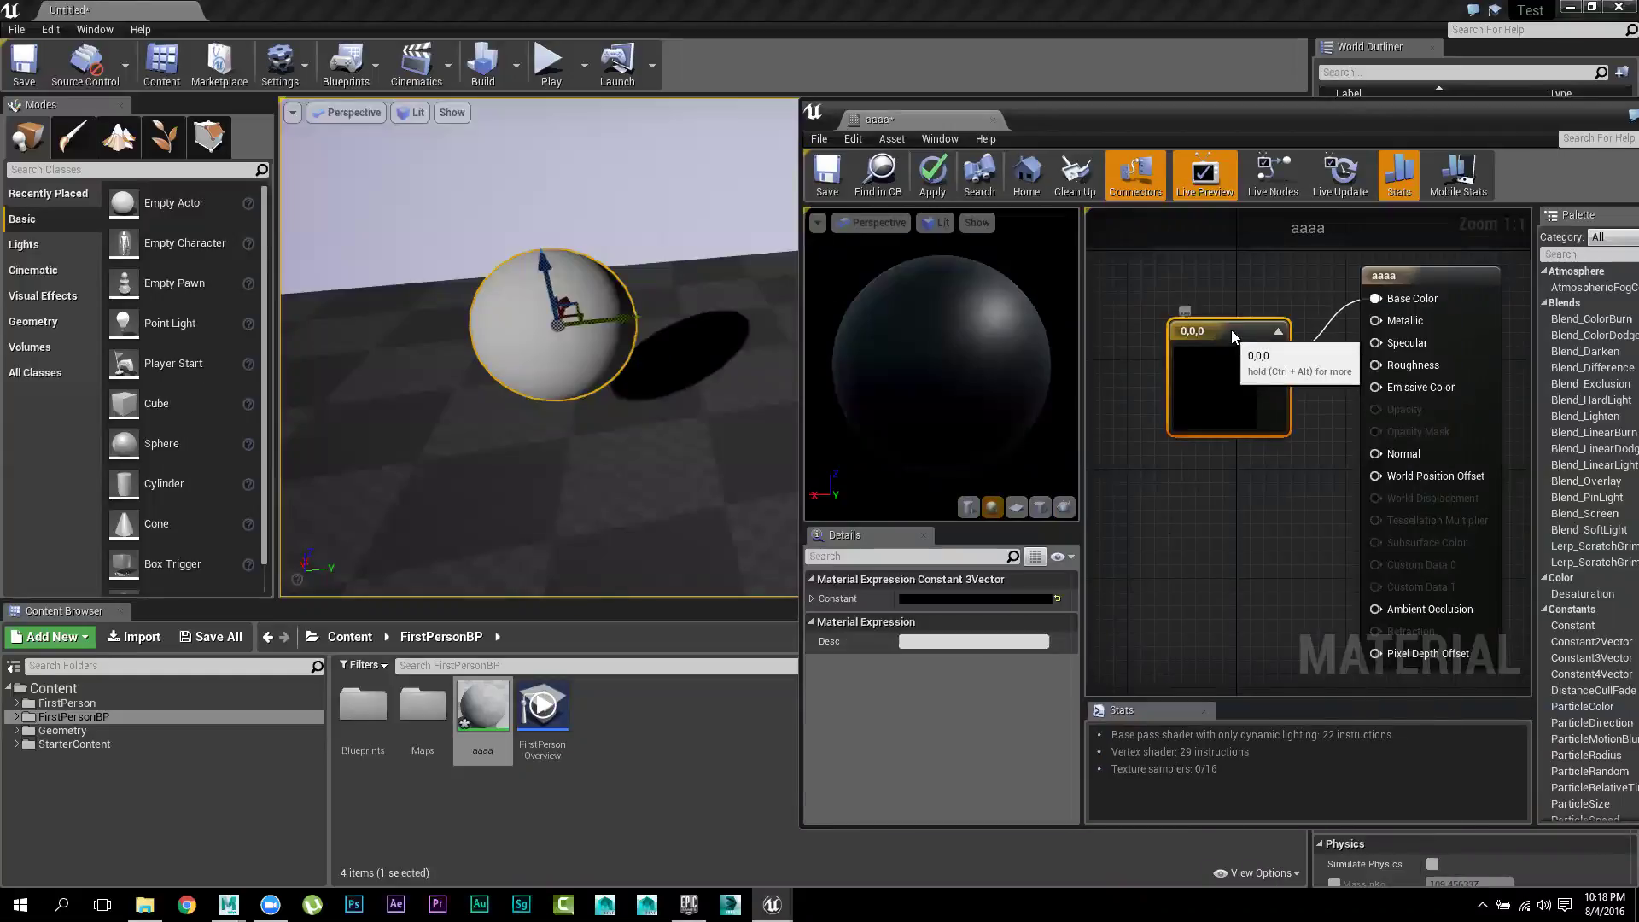
Add a spare black constant, then make the Base Color constant dark purple 0.166, 0.105, 0.31
click(1192, 517)
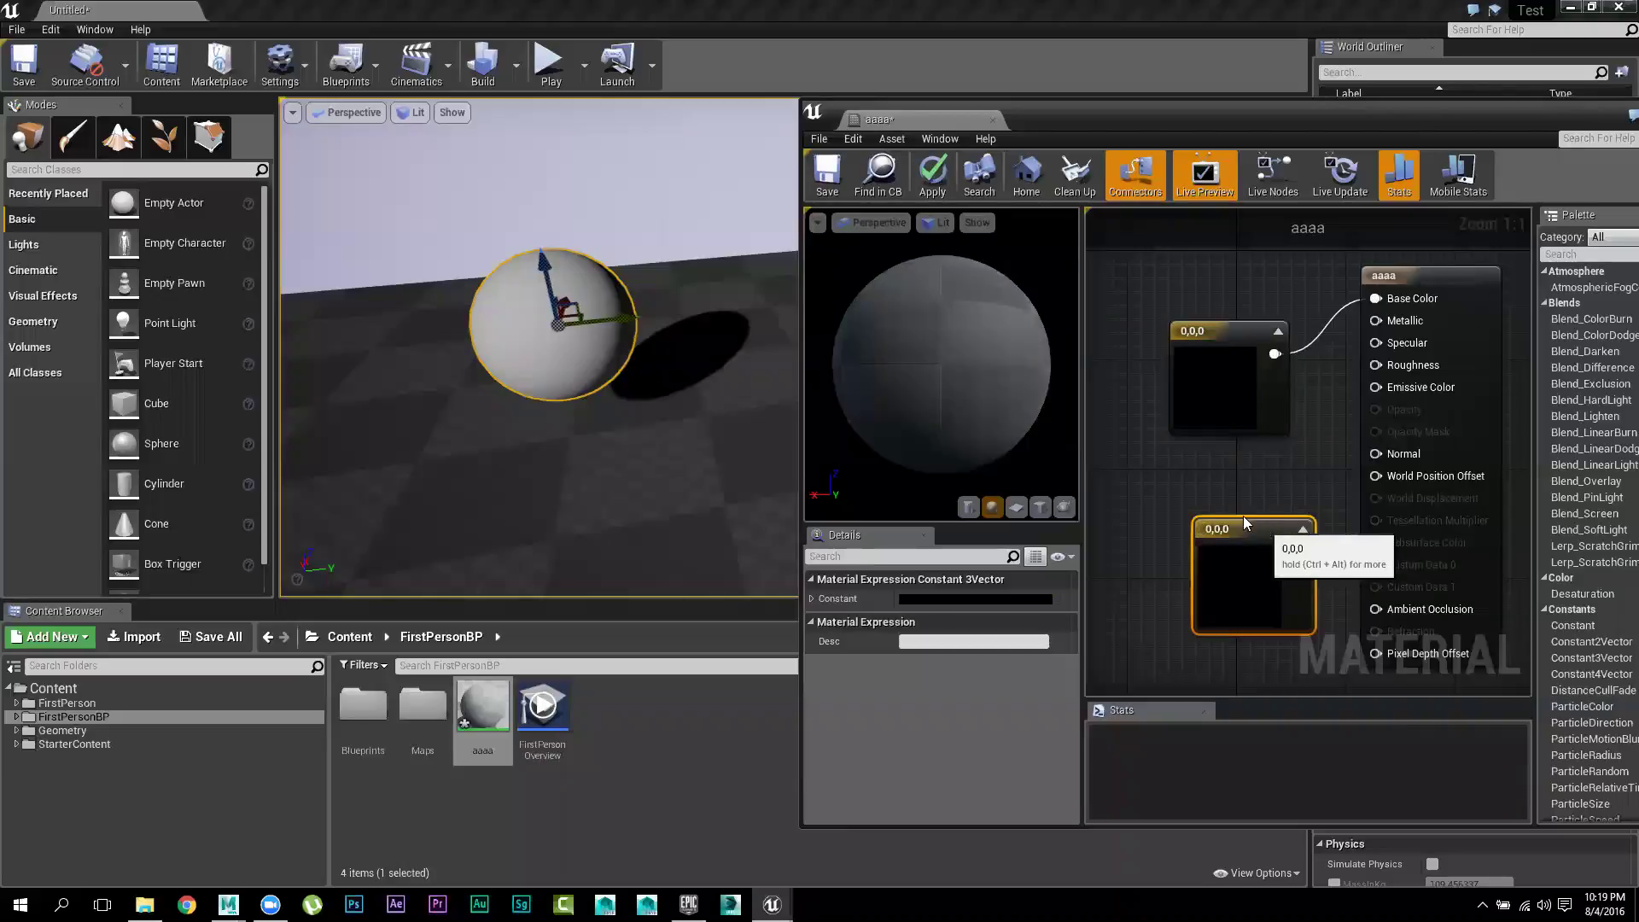
drag(1245, 524, 1197, 493)
click(1212, 381)
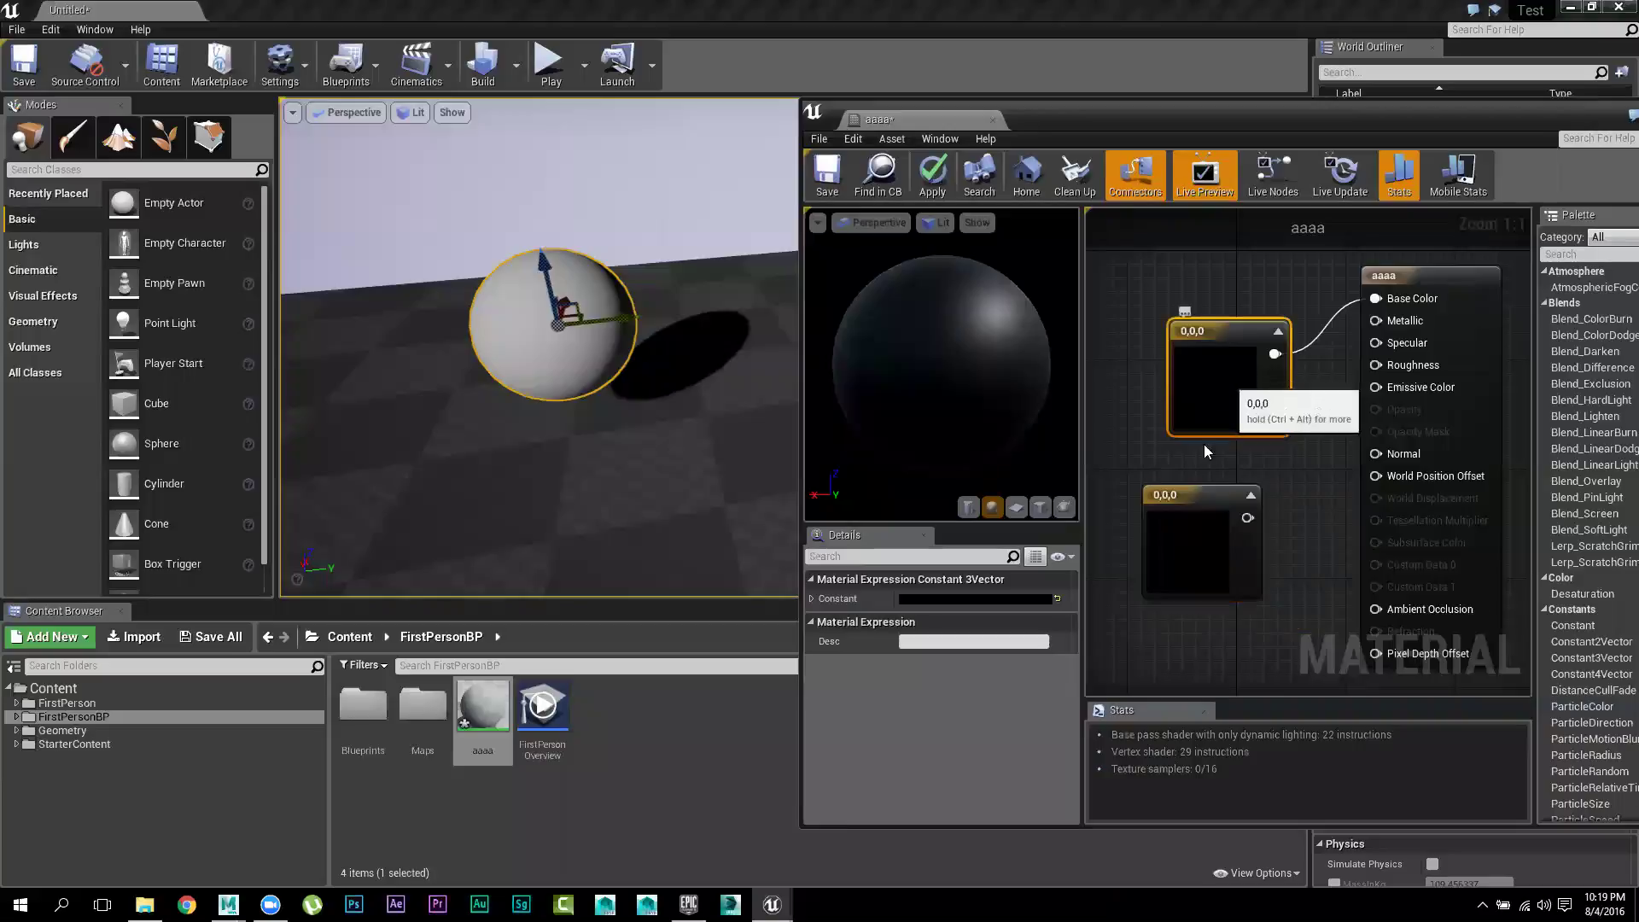
click(1057, 599)
click(1019, 601)
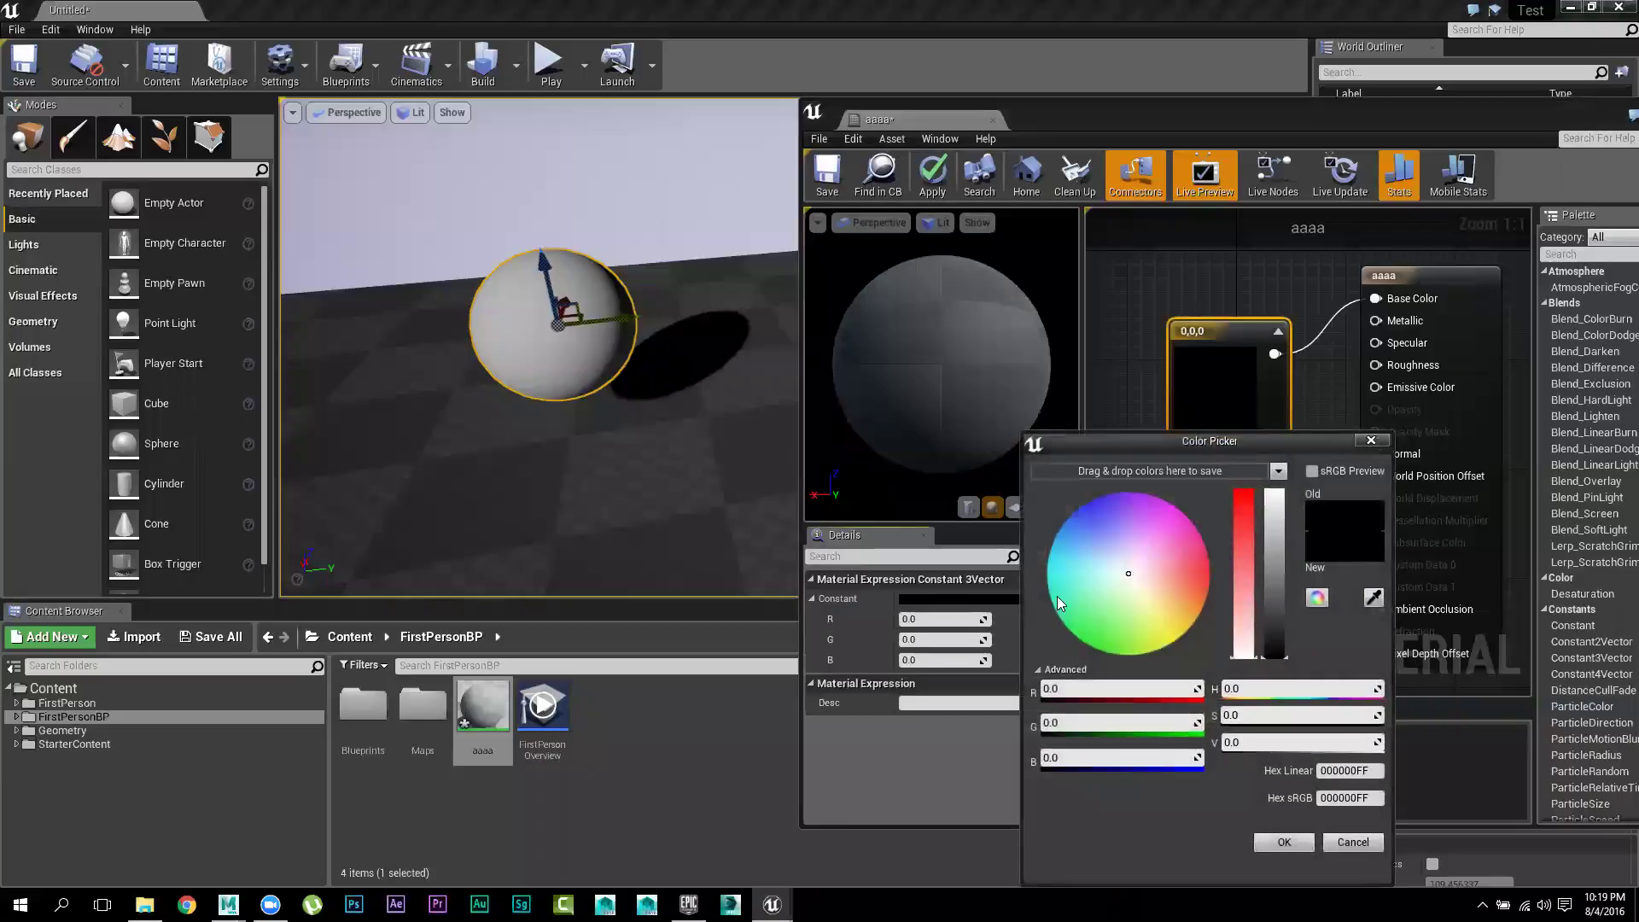
click(1118, 522)
drag(1278, 563, 1241, 555)
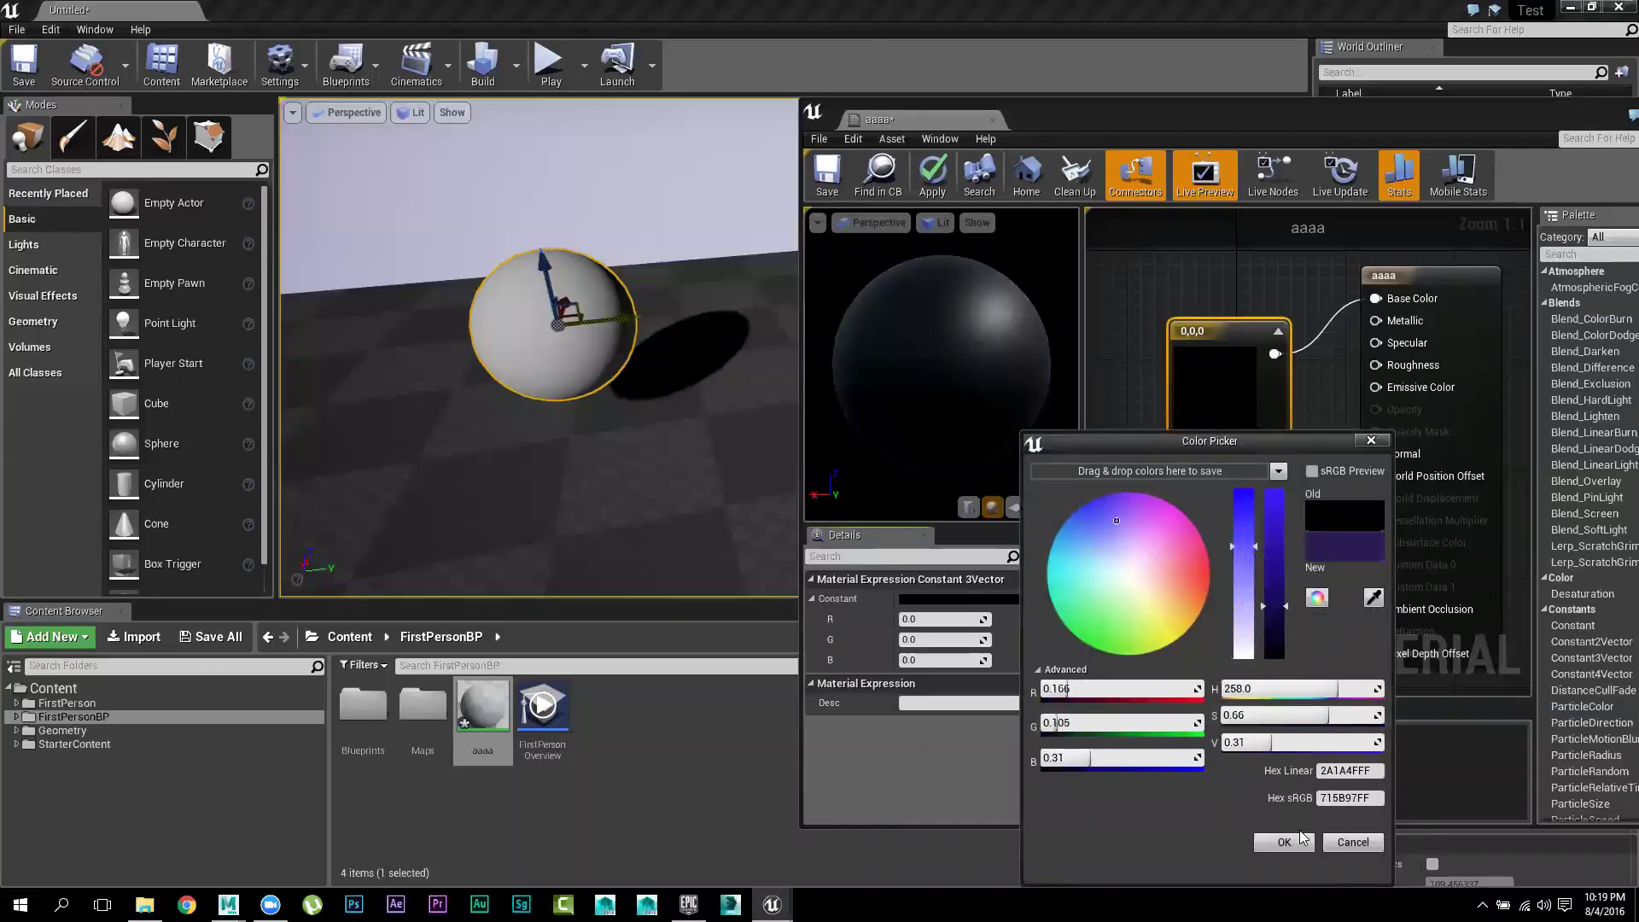
click(1297, 843)
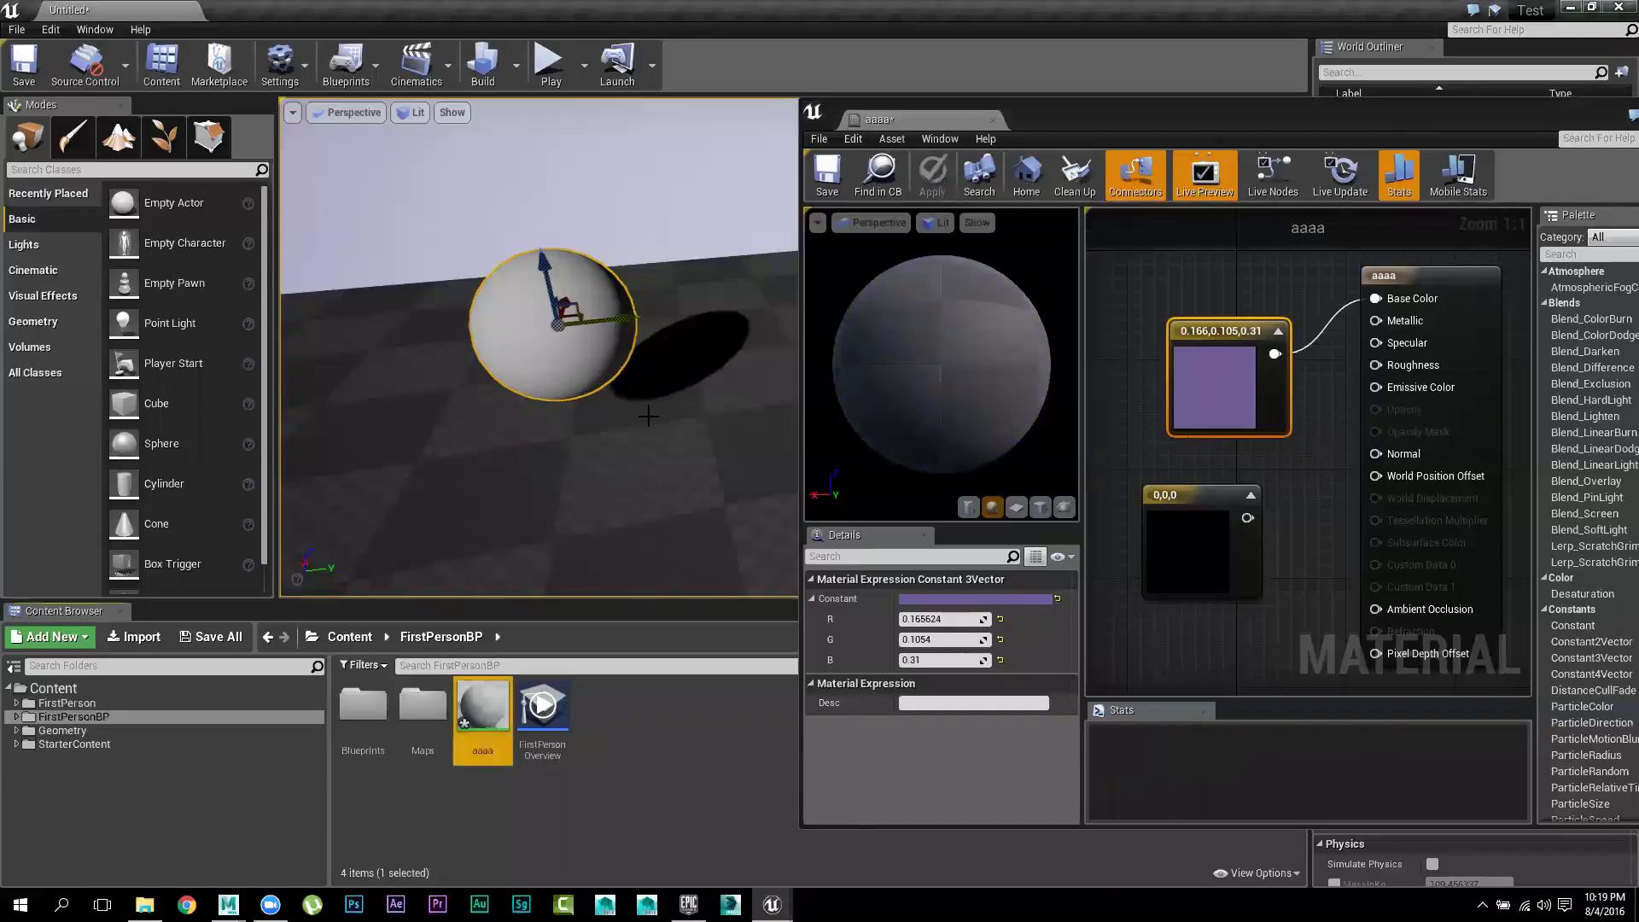
Apply the aaaa material to the sphere, turning it purple
alt+drag(502, 466, 507, 452)
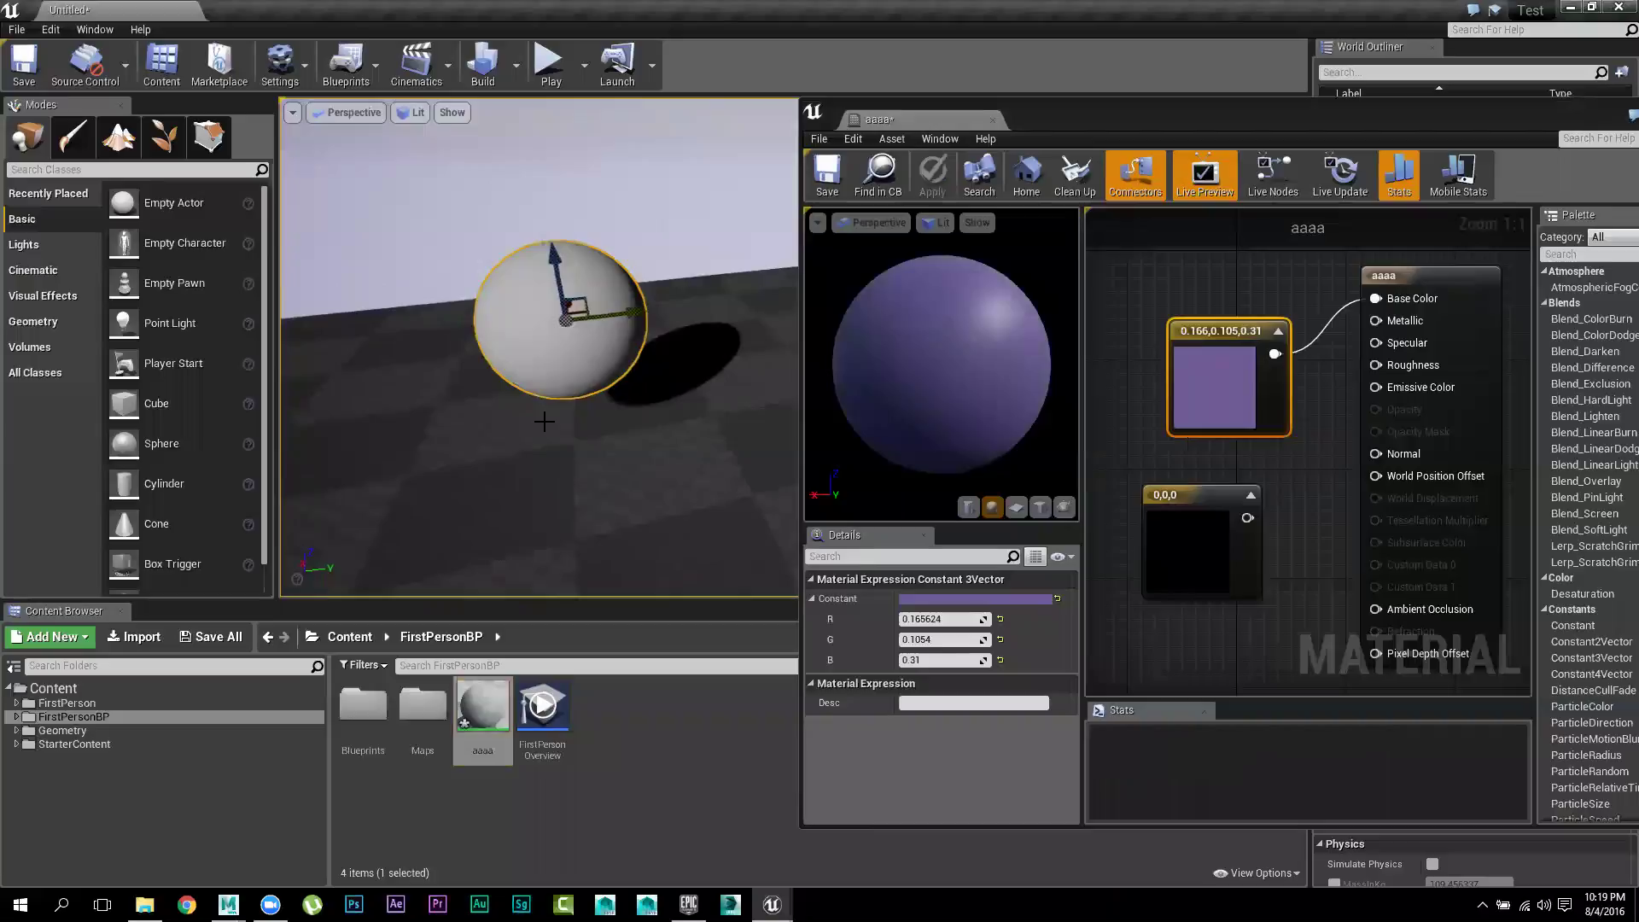
drag(483, 708, 546, 319)
alt+drag(599, 462, 617, 471)
alt+right_drag(616, 471, 642, 468)
alt+drag(618, 468, 623, 465)
right_drag(623, 465, 628, 464)
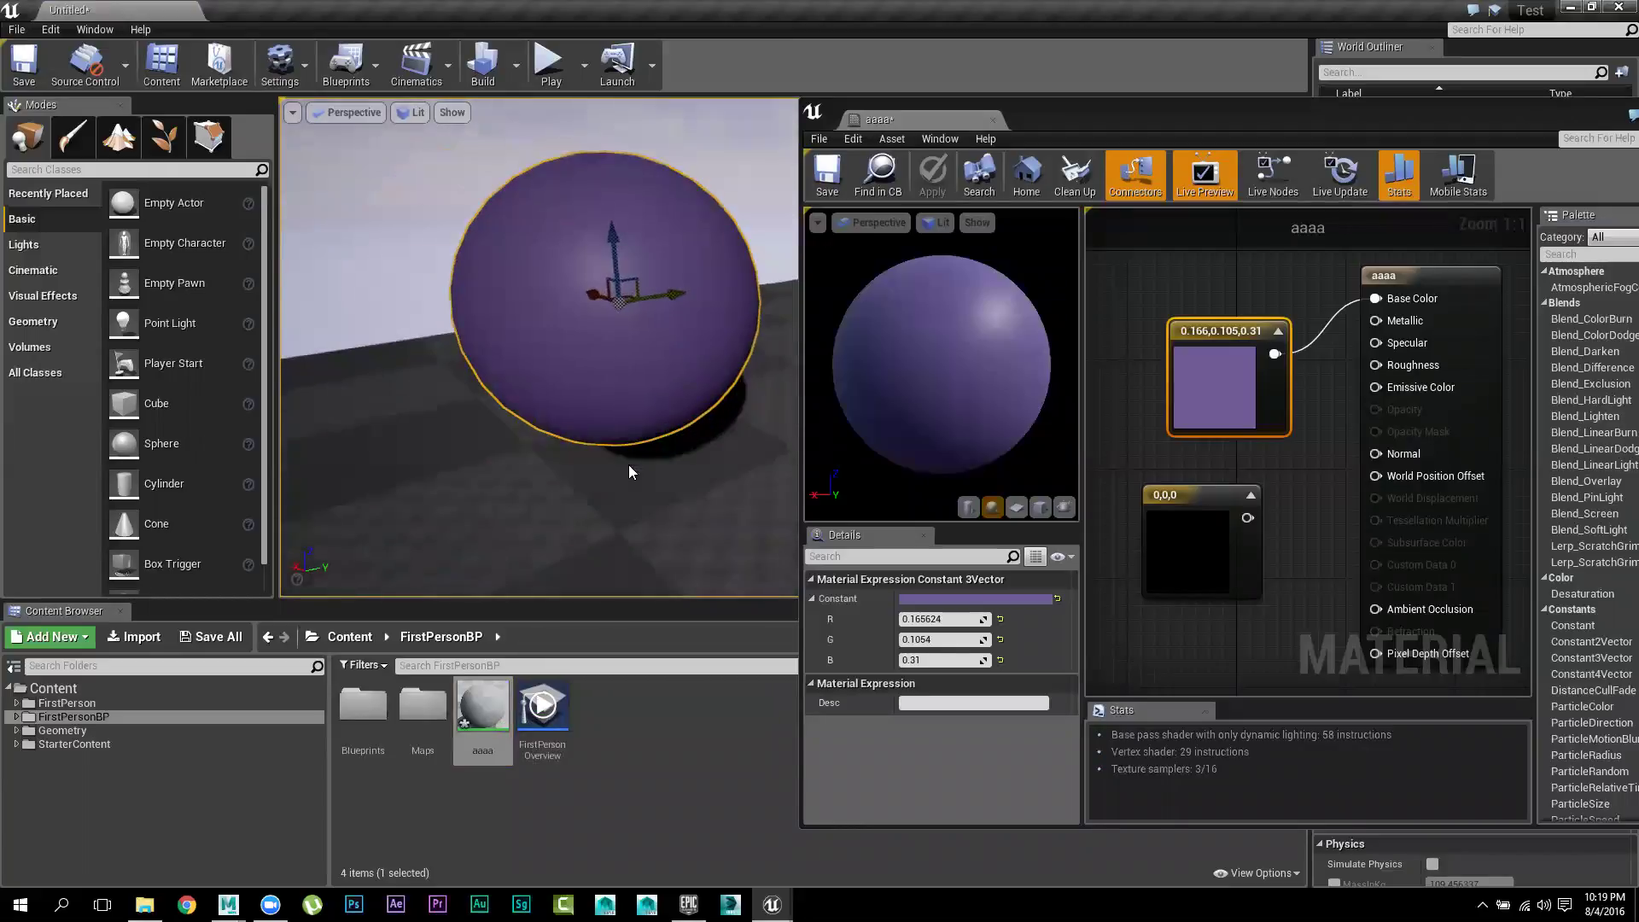
Delete the unused black constant and reposition the purple constant
click(1212, 498)
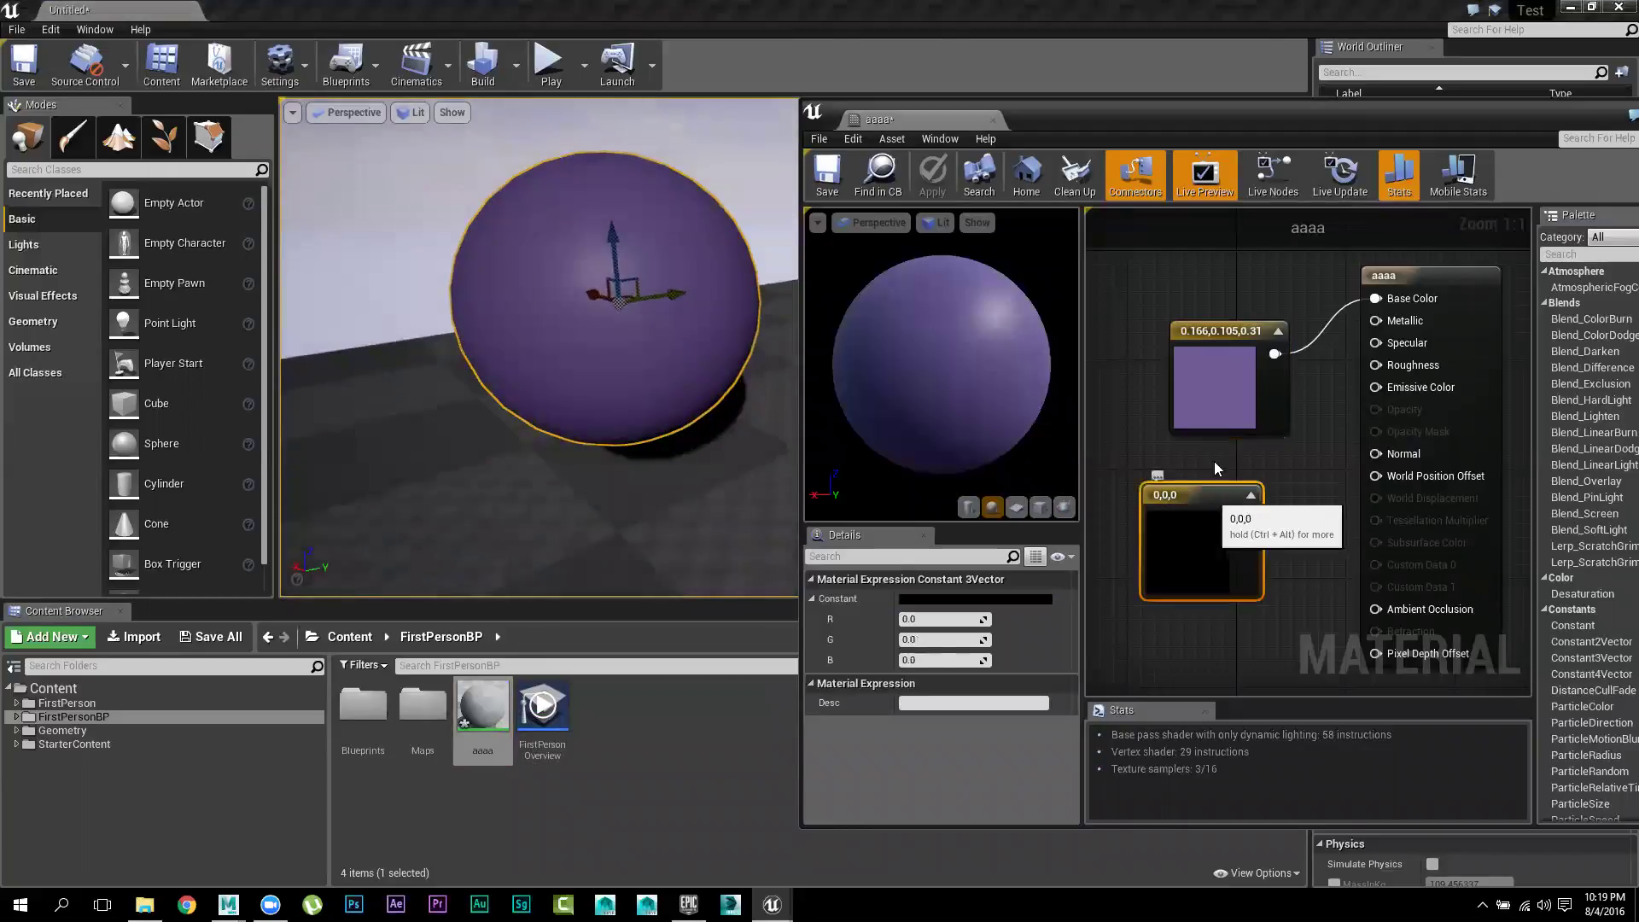
click(1074, 178)
drag(1233, 332, 1204, 301)
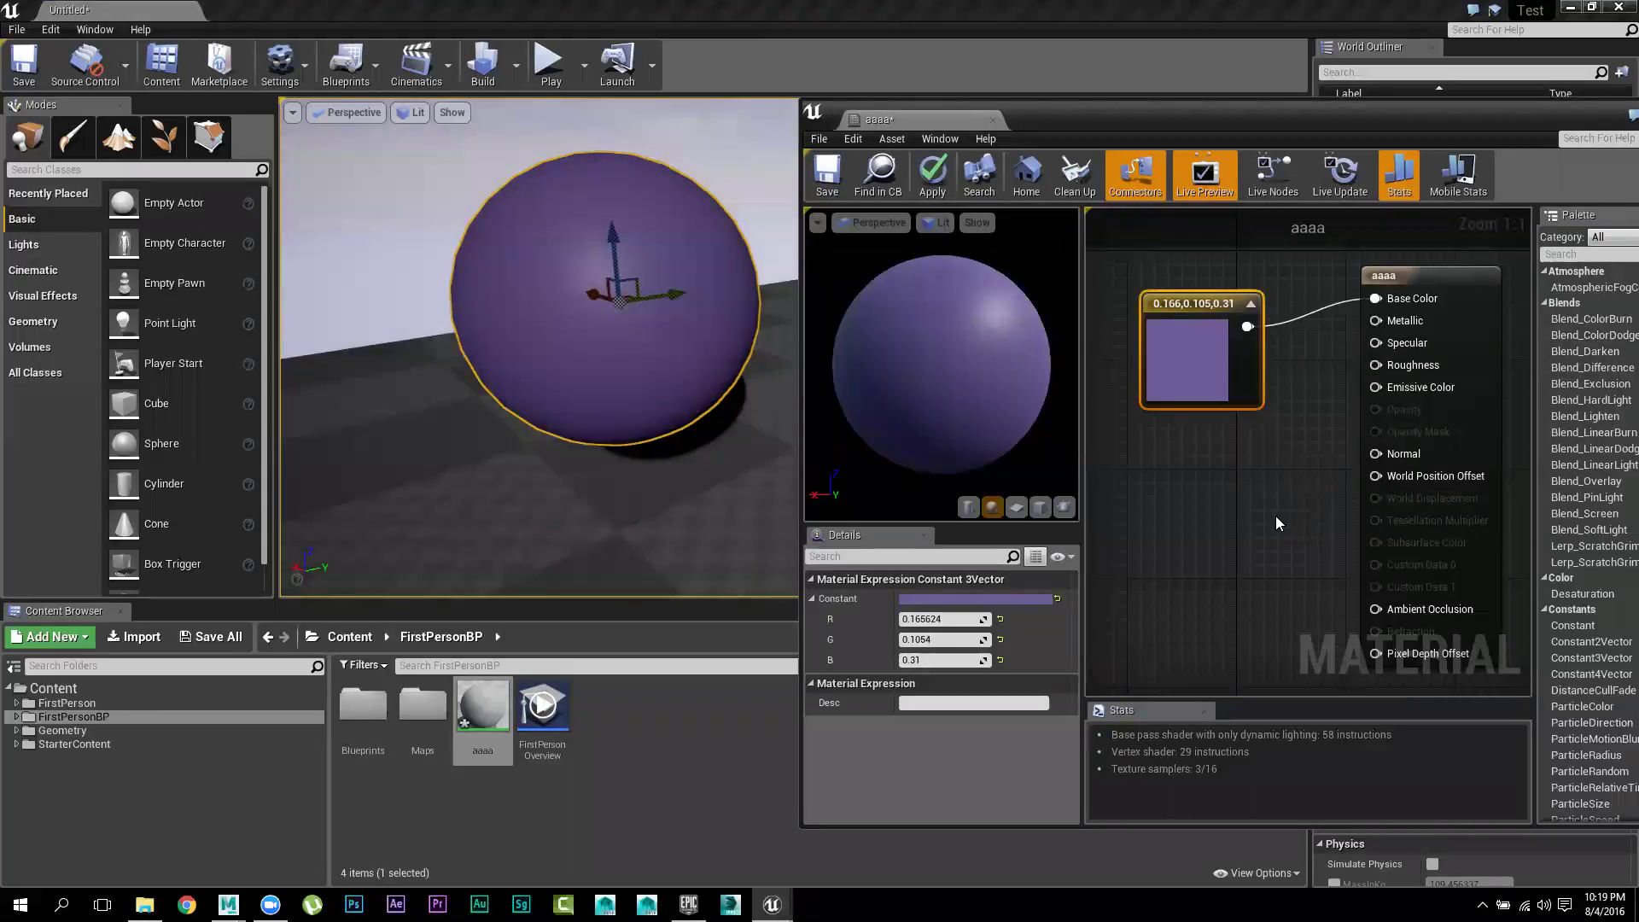
right_click(1205, 494)
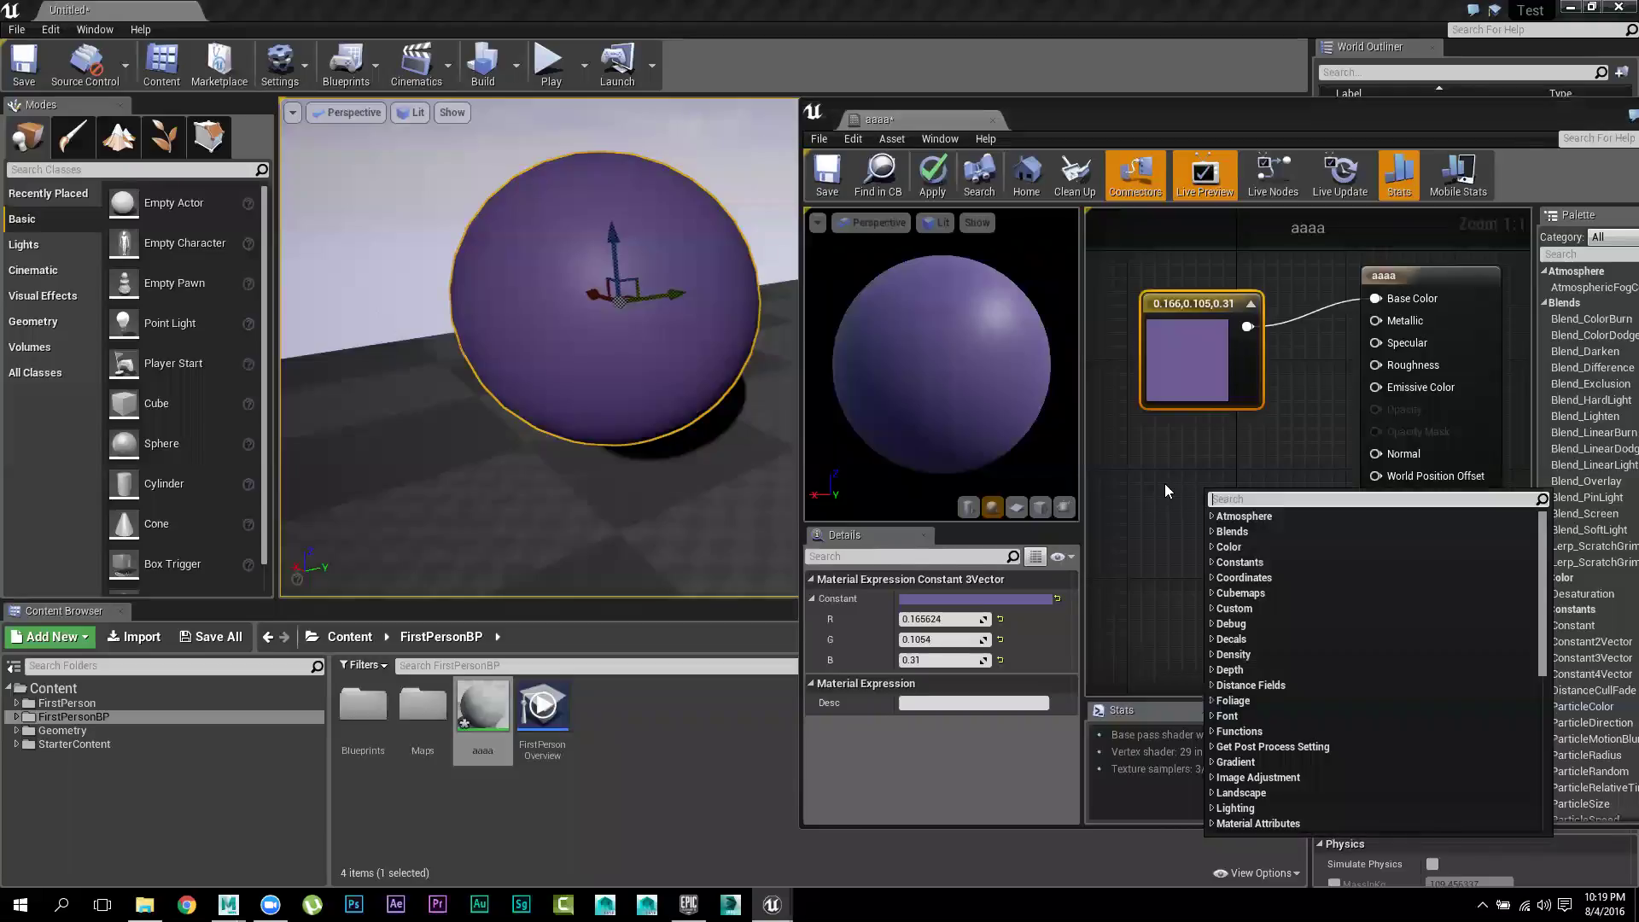
Add a Constant node wired to Metallic and set its value to 1.996
click(1166, 486)
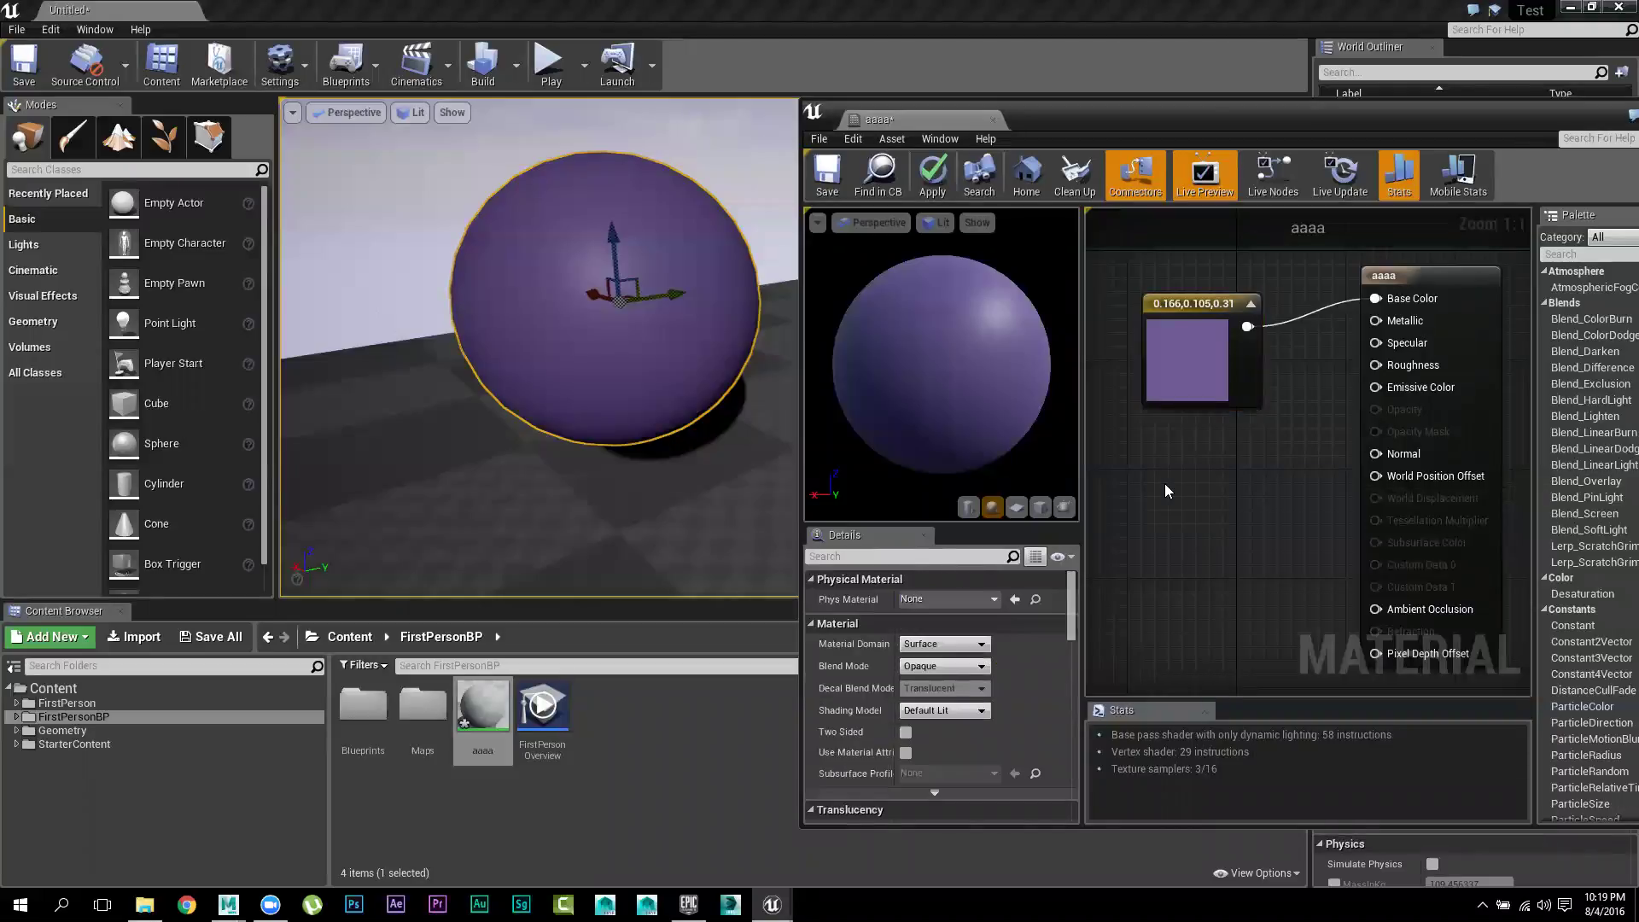
click(1165, 484)
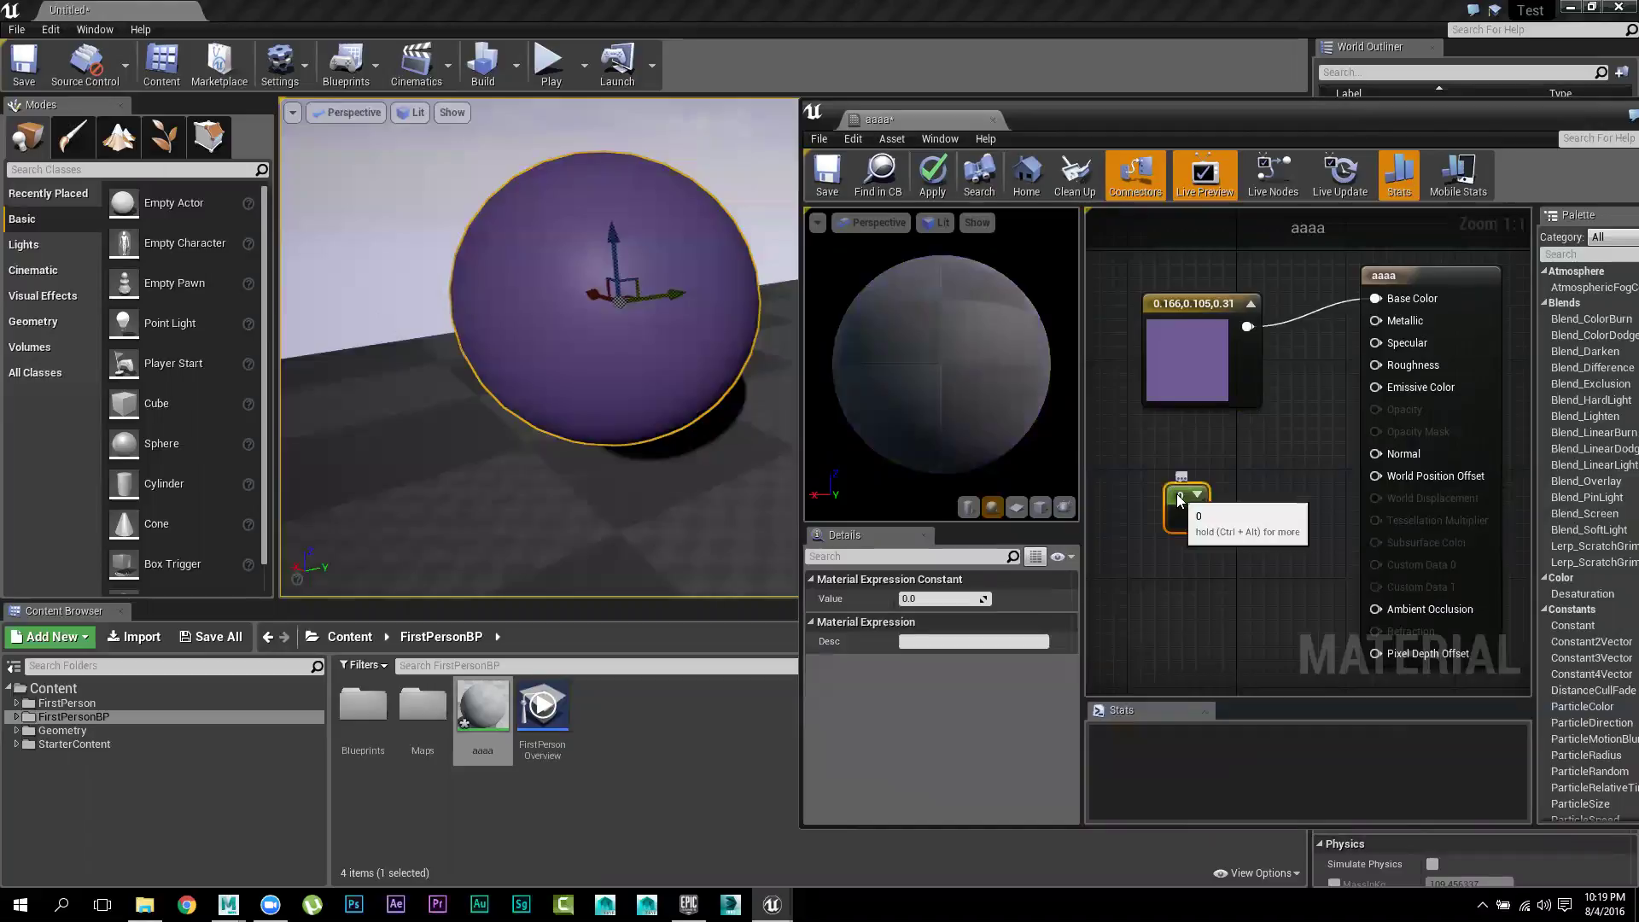
drag(1176, 494, 1198, 495)
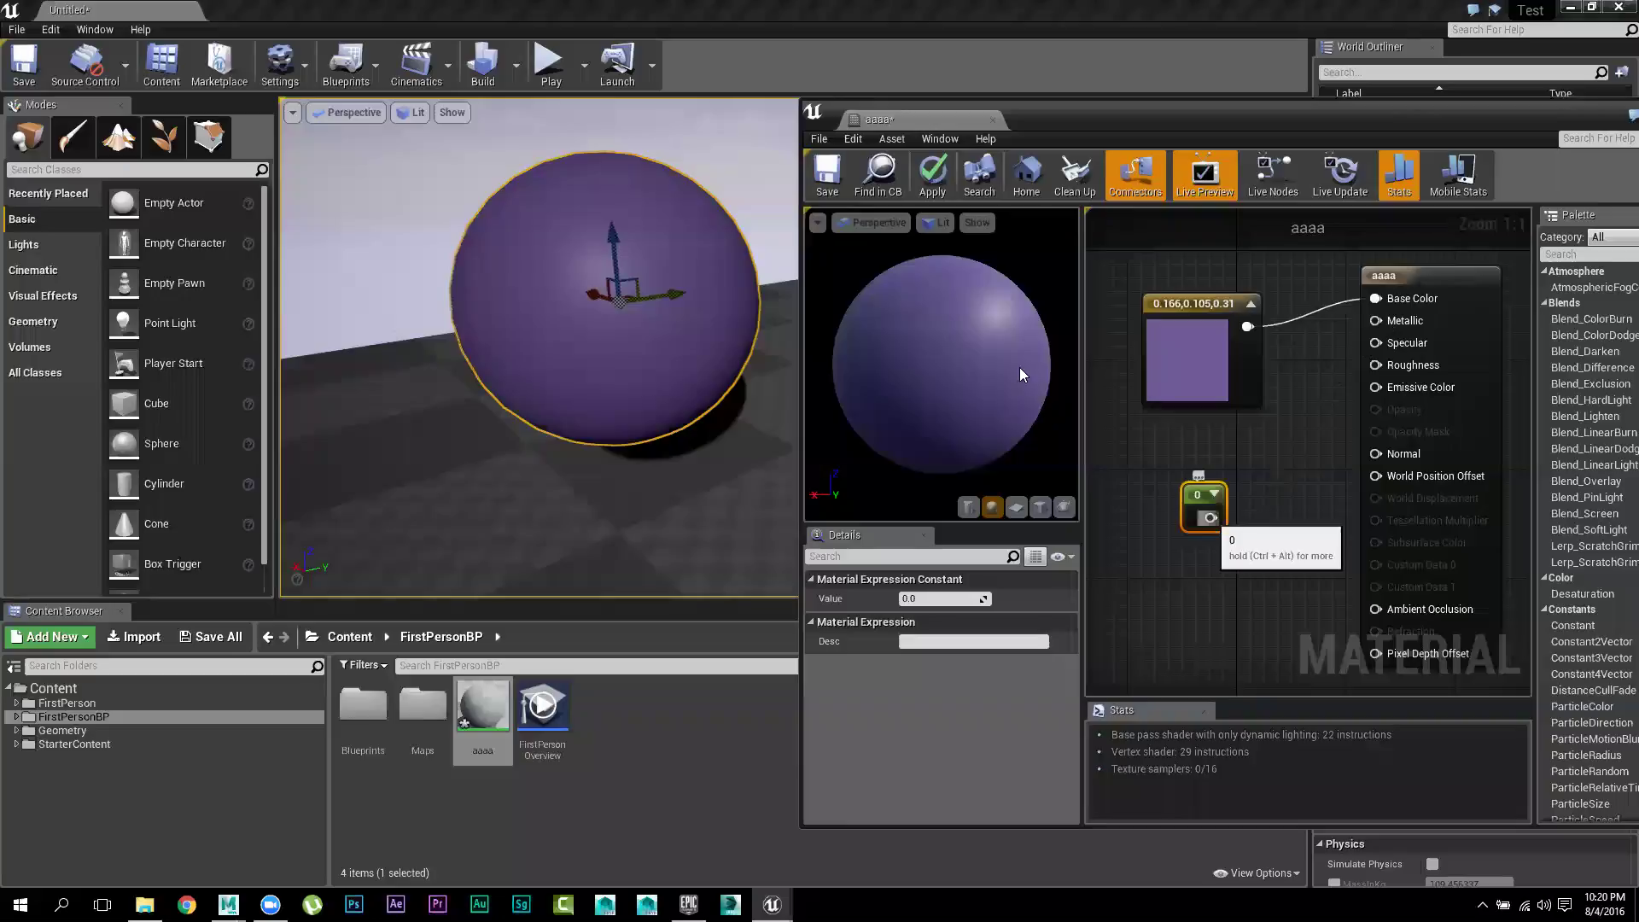
drag(983, 598, 983, 598)
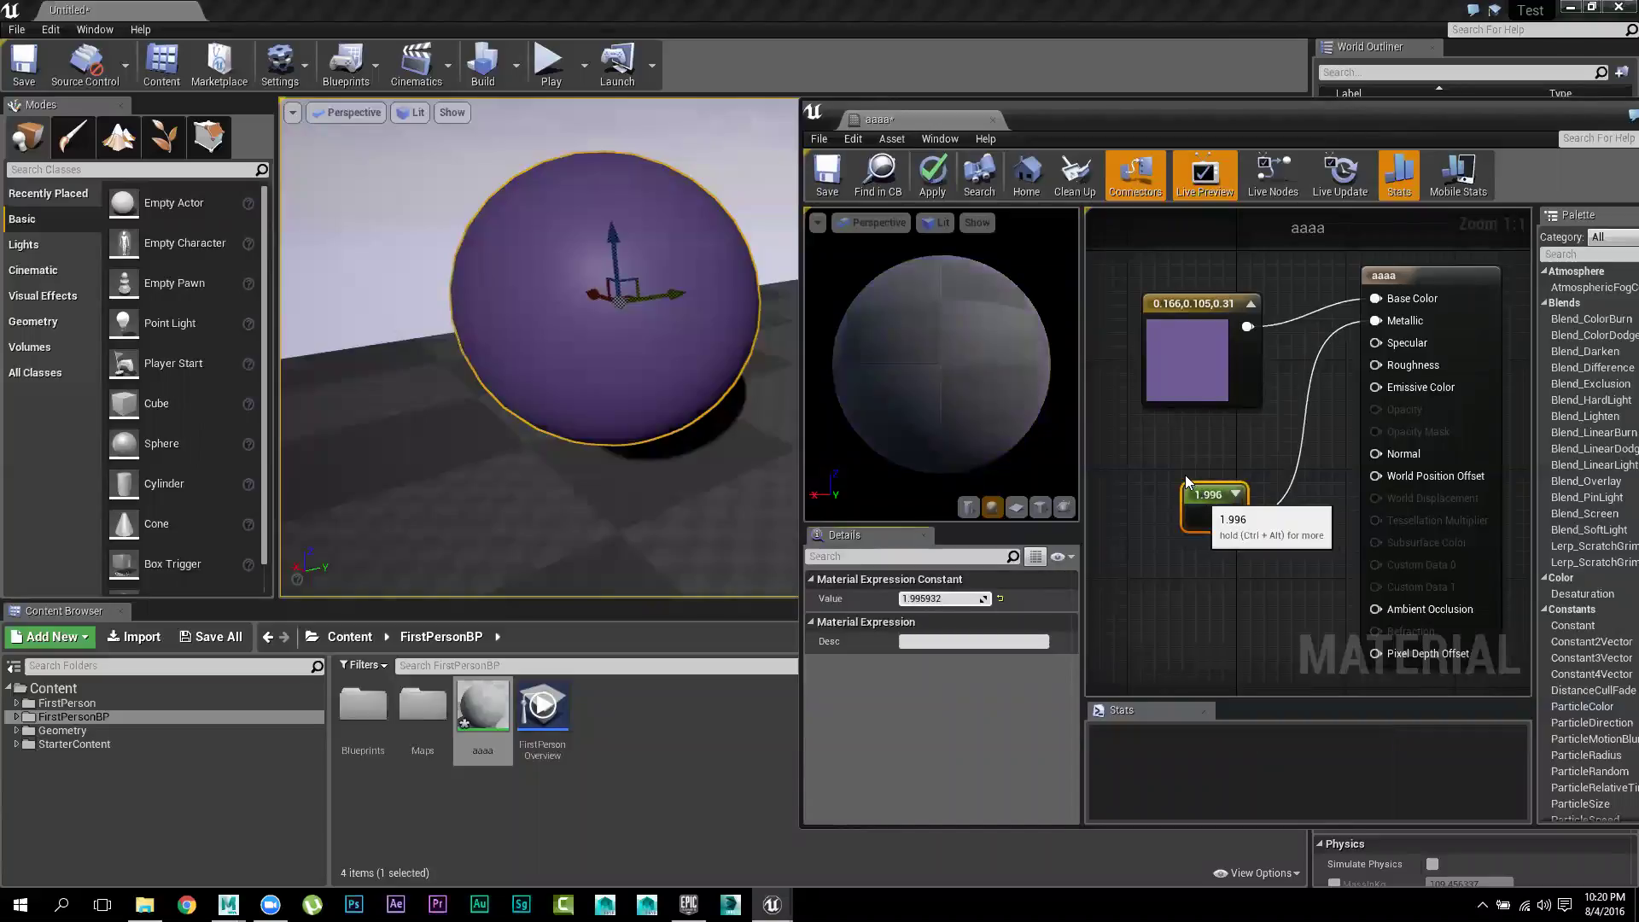
drag(1205, 495, 1183, 473)
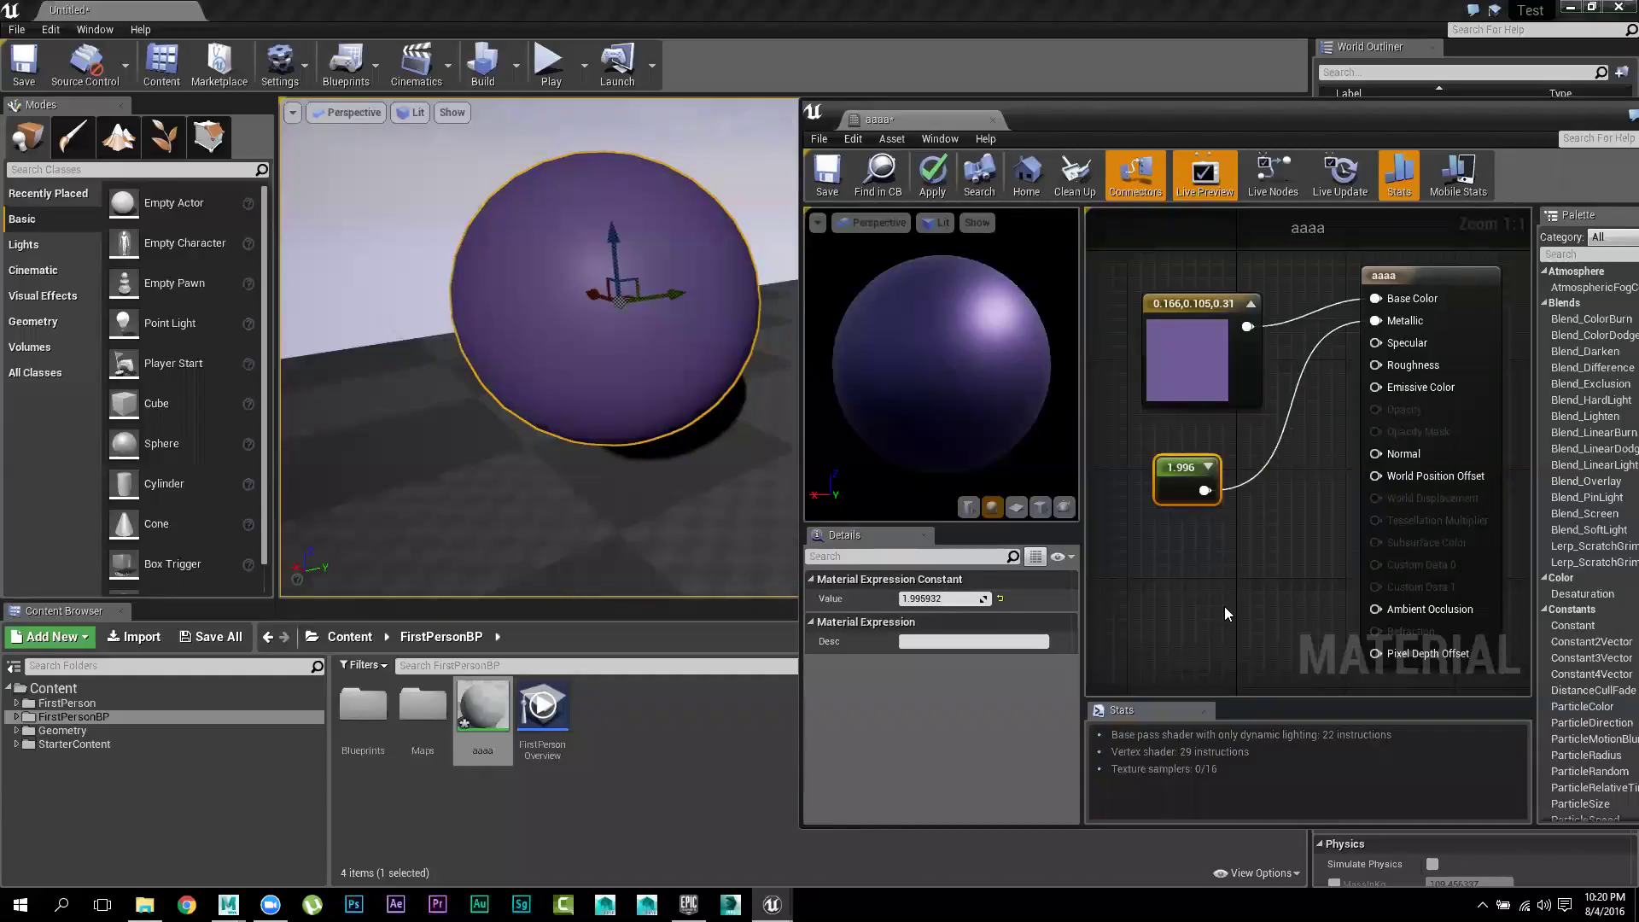
Feed a second constant into Specular and set it to 1.339
drag(1225, 600, 1396, 342)
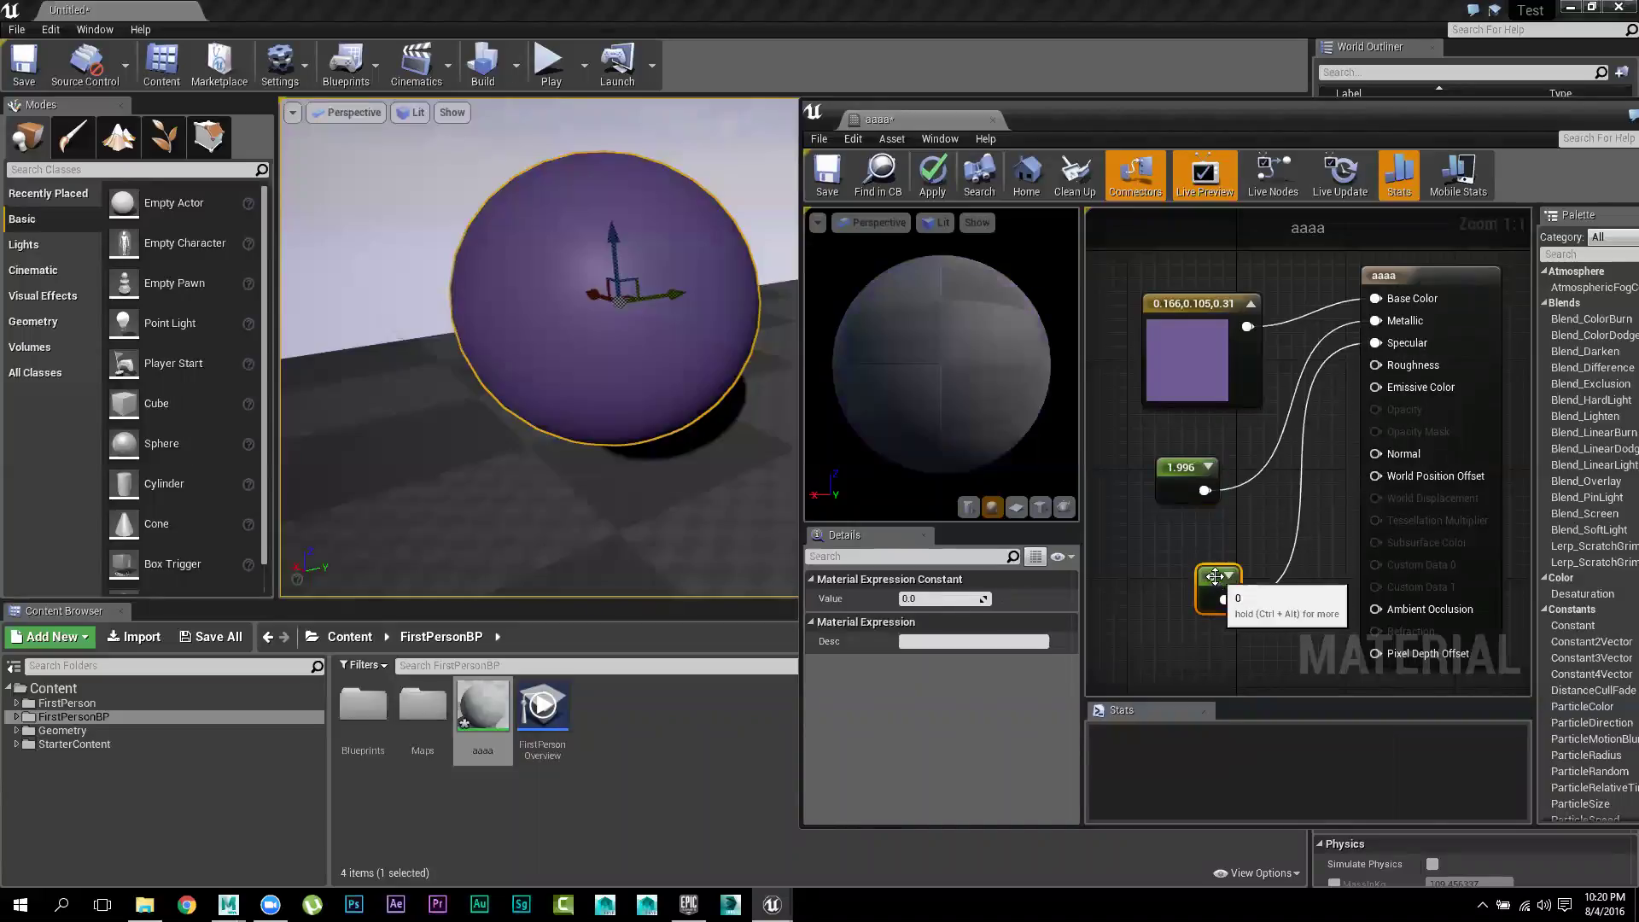
drag(920, 598, 965, 598)
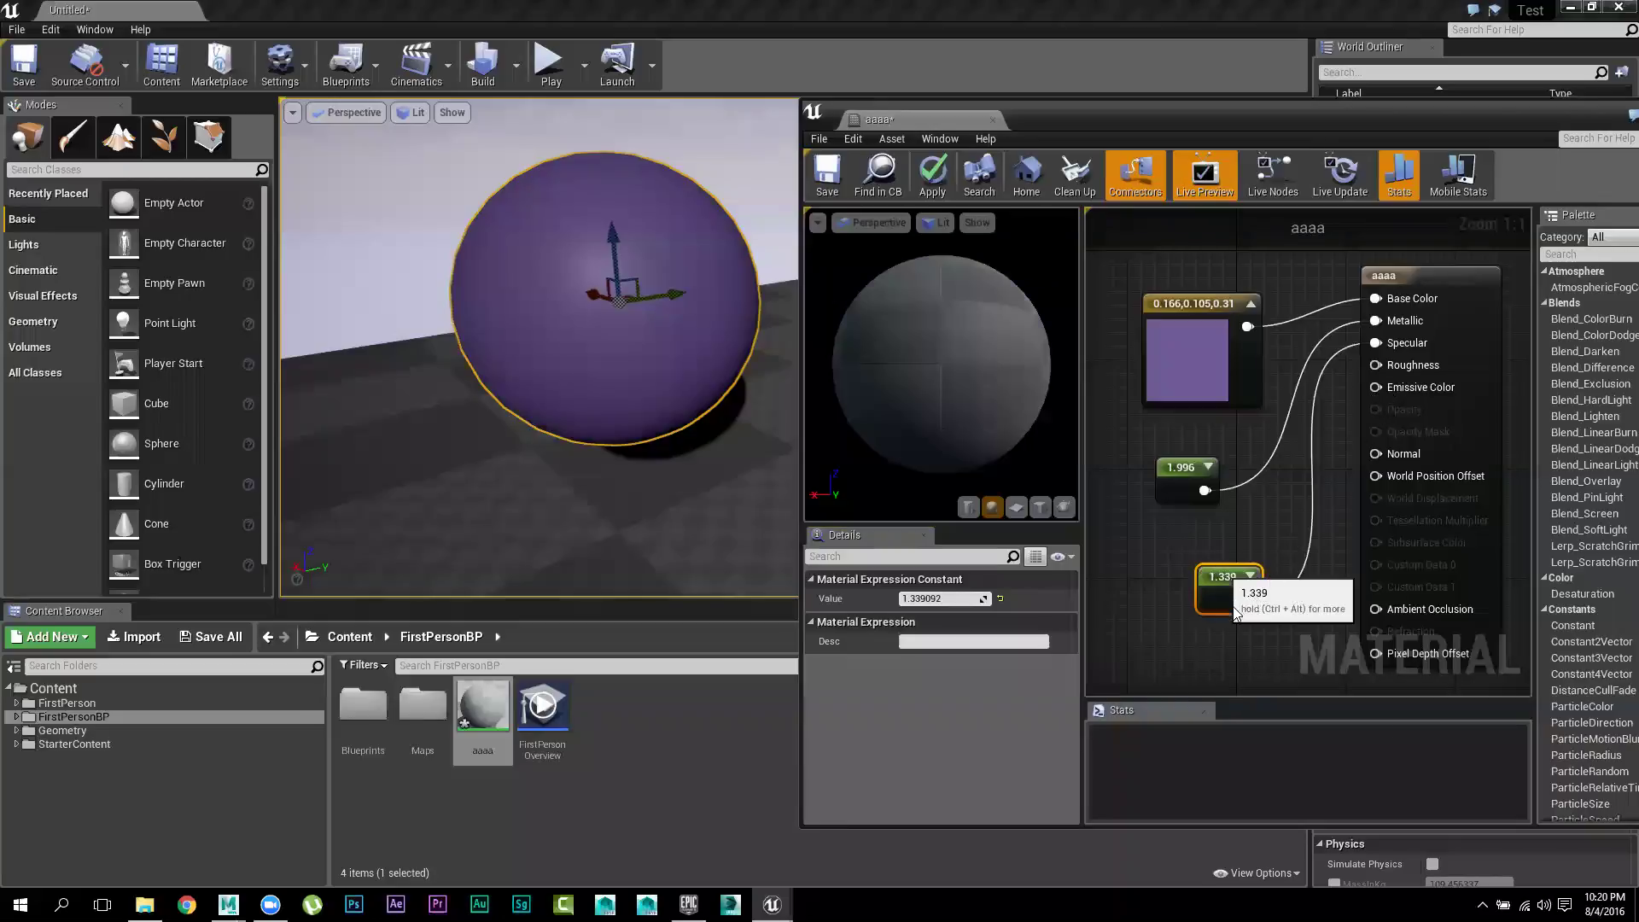
drag(1246, 594, 1203, 552)
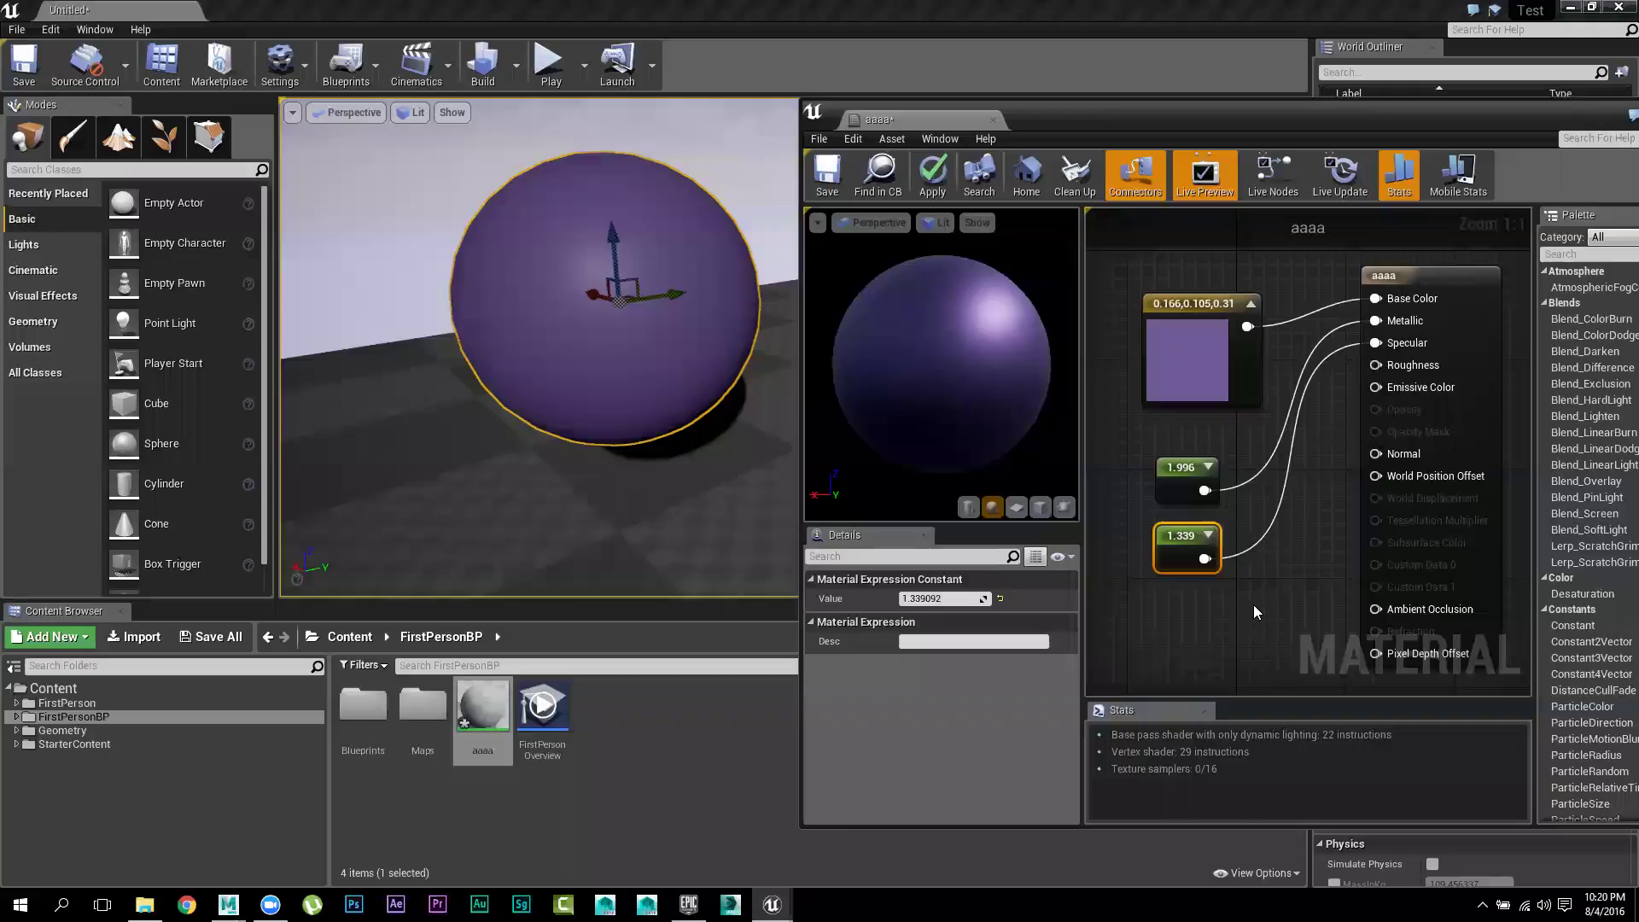
Wire a third constant into Roughness, lower it to 0.001835, and check the preview reflections
click(1184, 595)
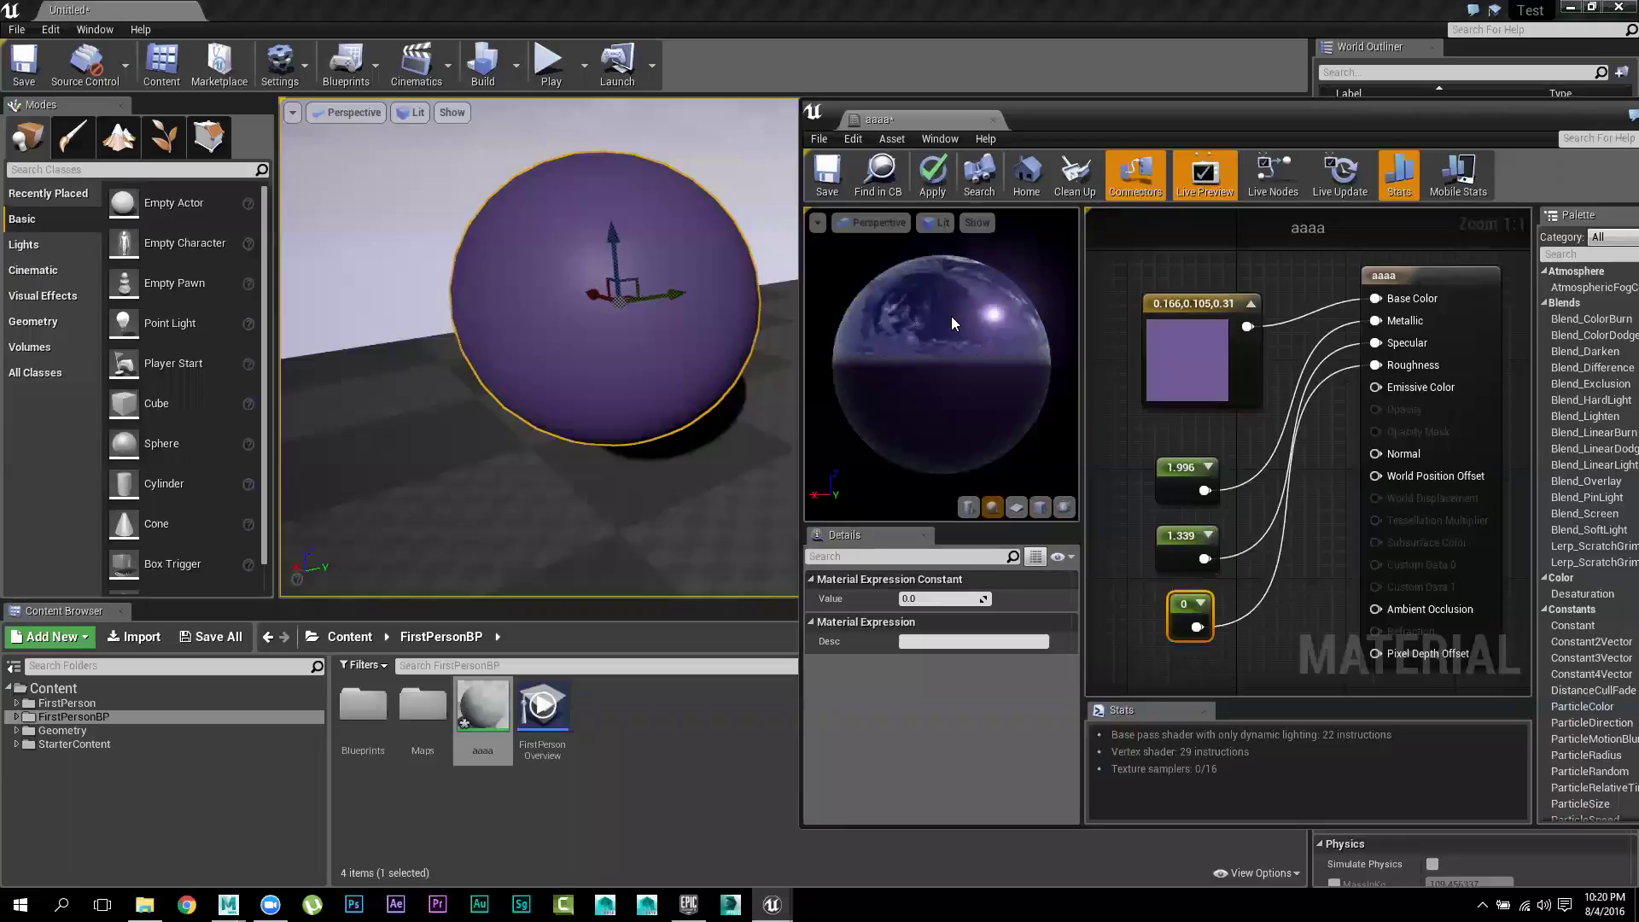
click(912, 599)
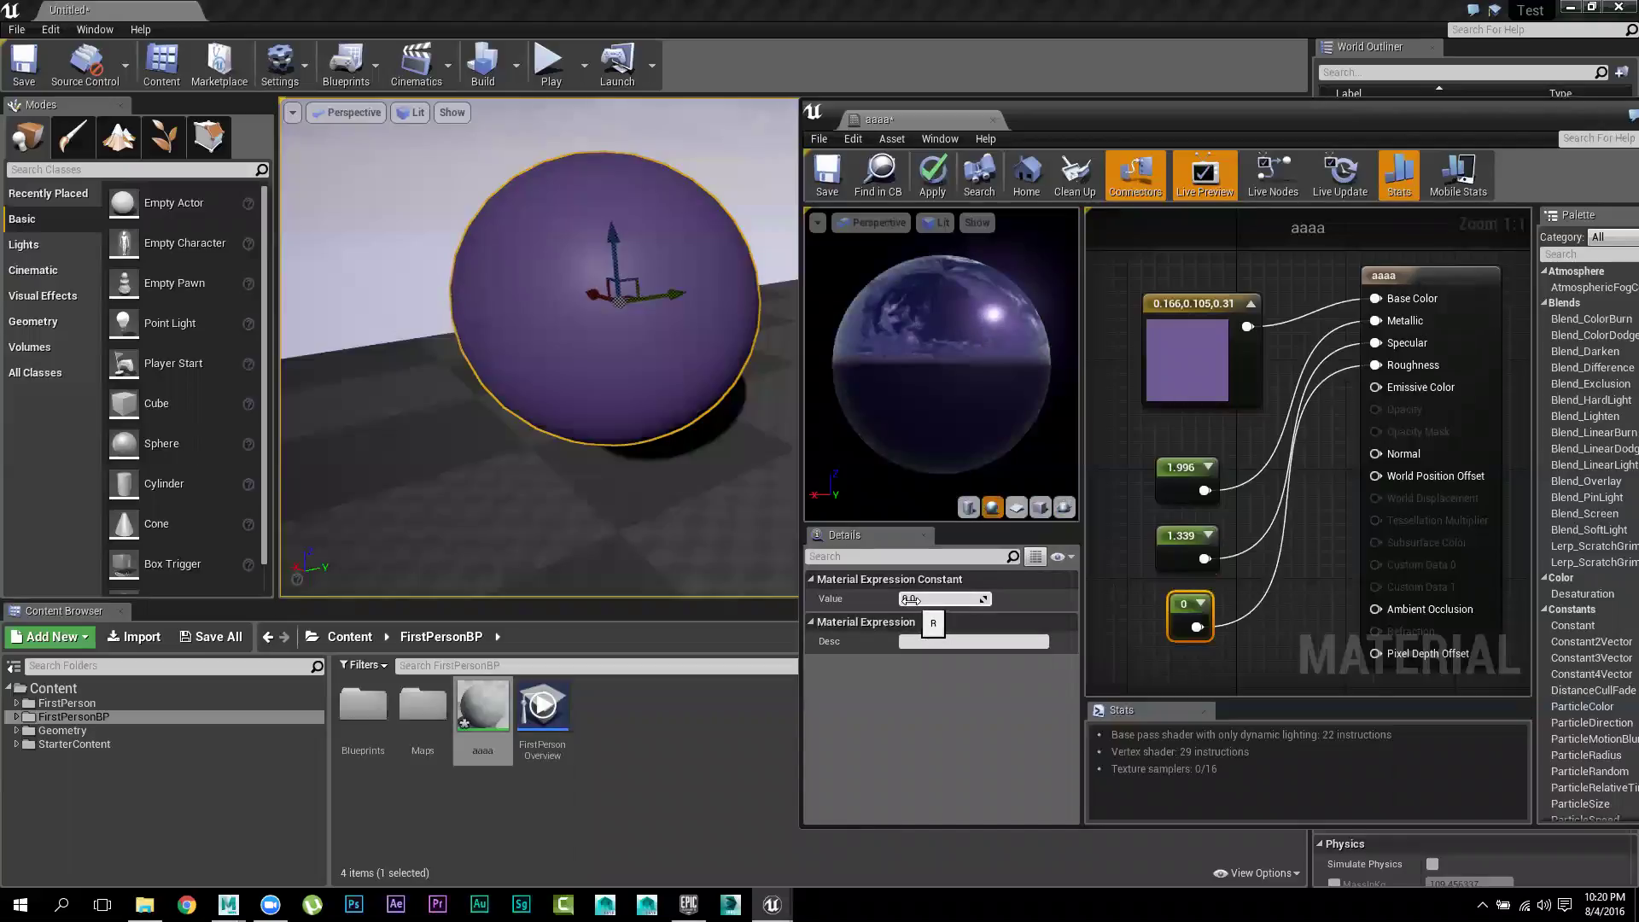
drag(911, 601, 934, 630)
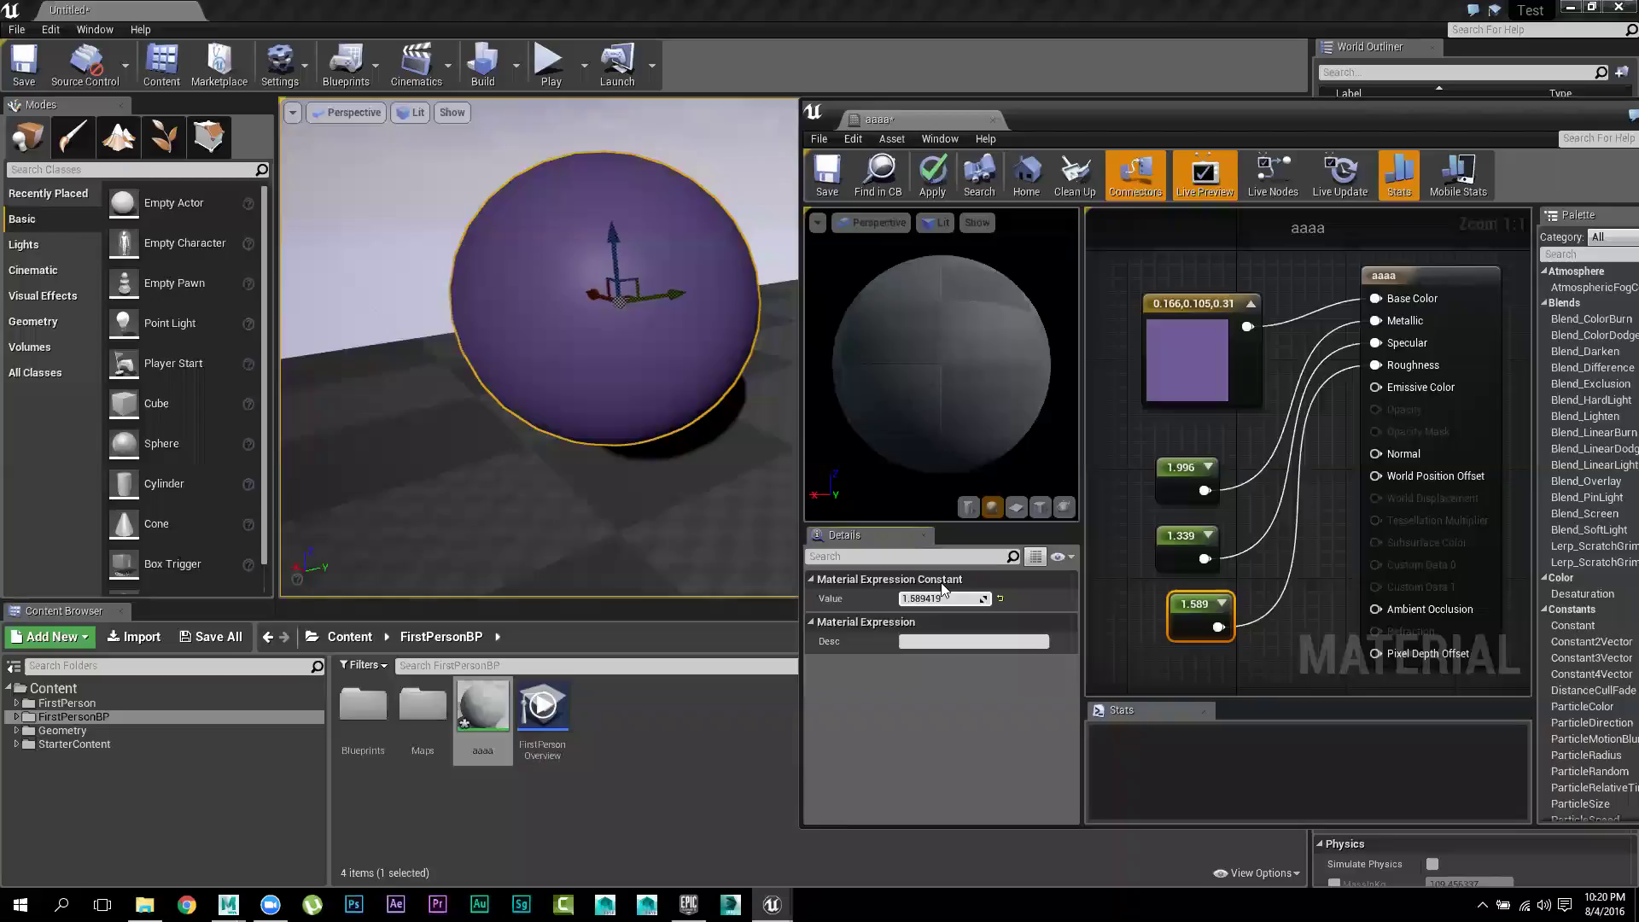
mouse_move(939, 599)
mouse_down()
mouse_move(914, 599)
mouse_move(941, 626)
mouse_up()
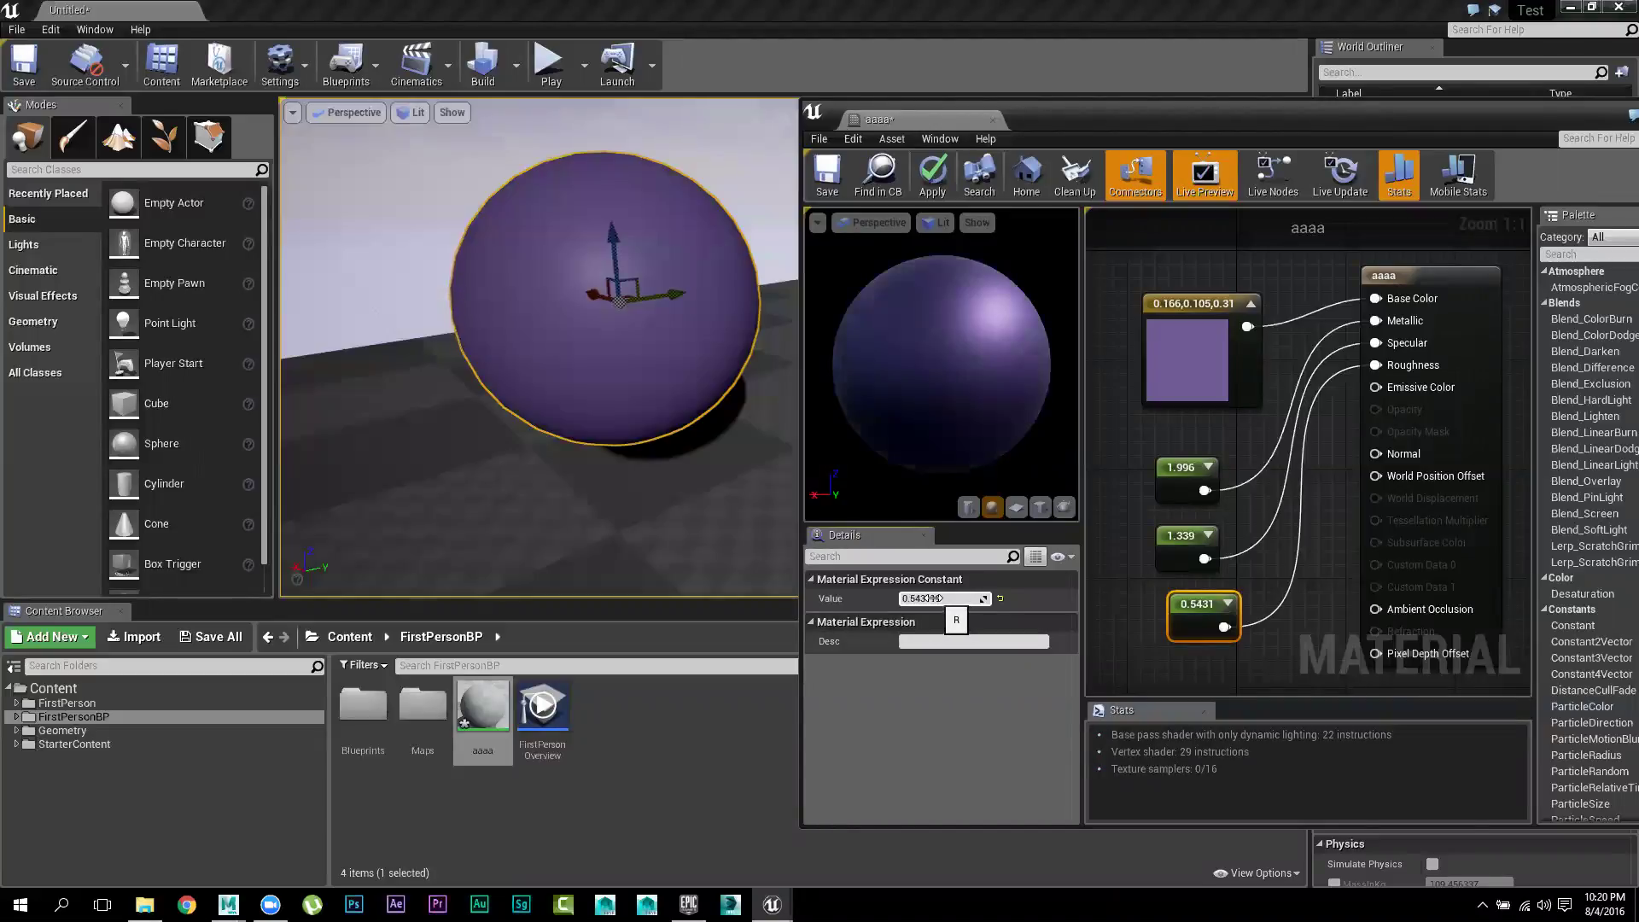
mouse_move(934, 599)
mouse_down()
mouse_move(912, 598)
mouse_move(928, 598)
mouse_up()
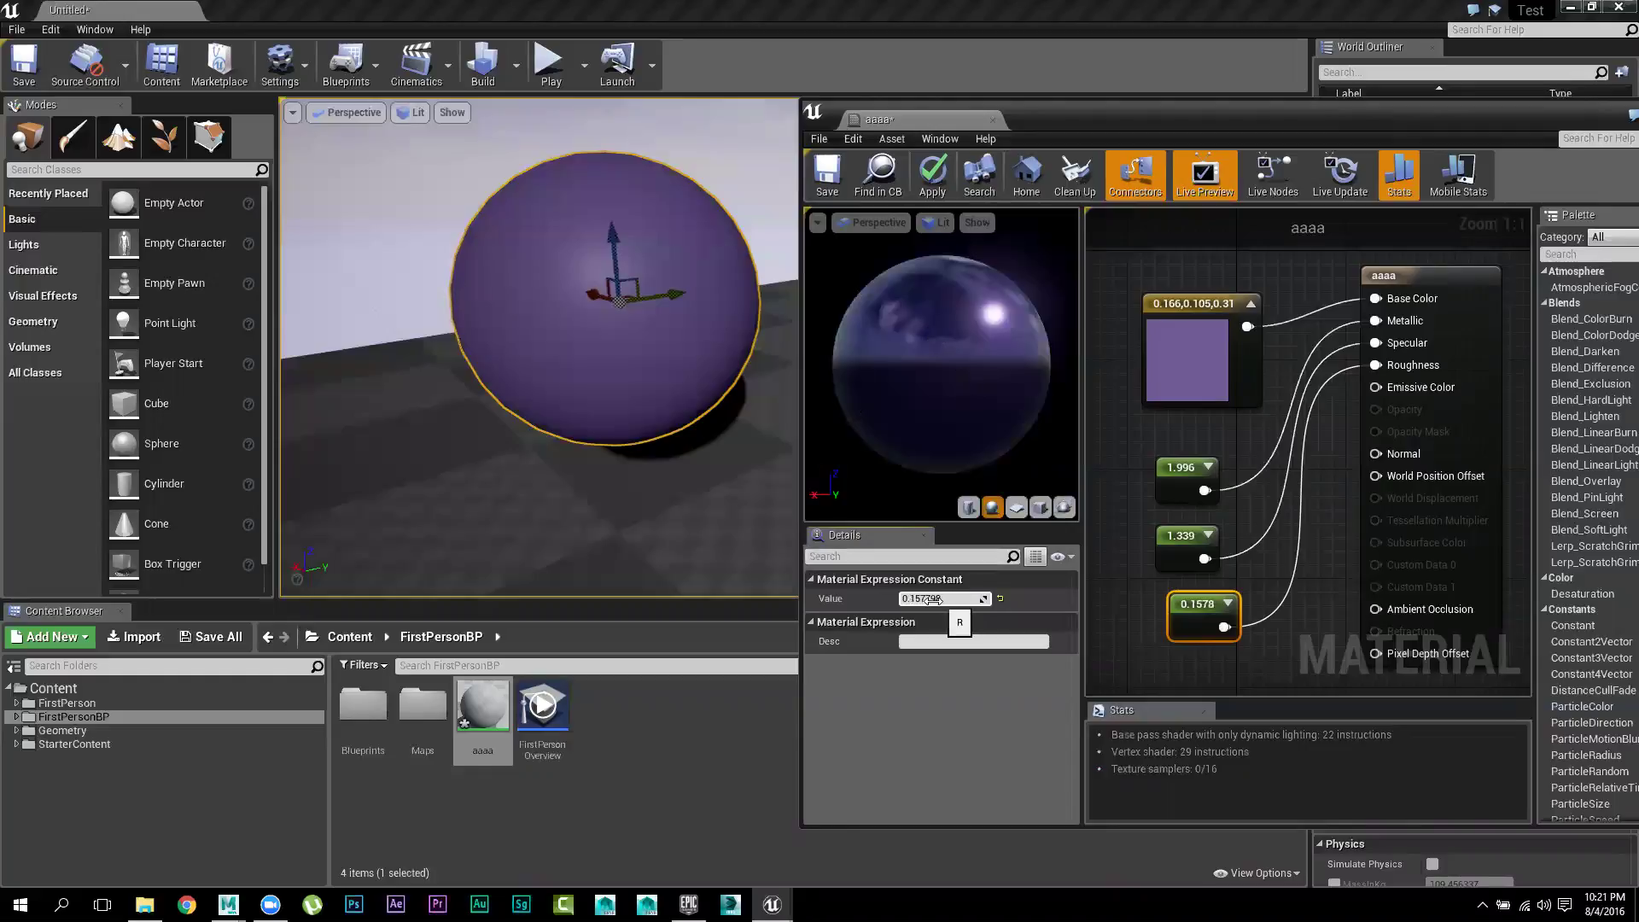
drag(939, 598, 924, 601)
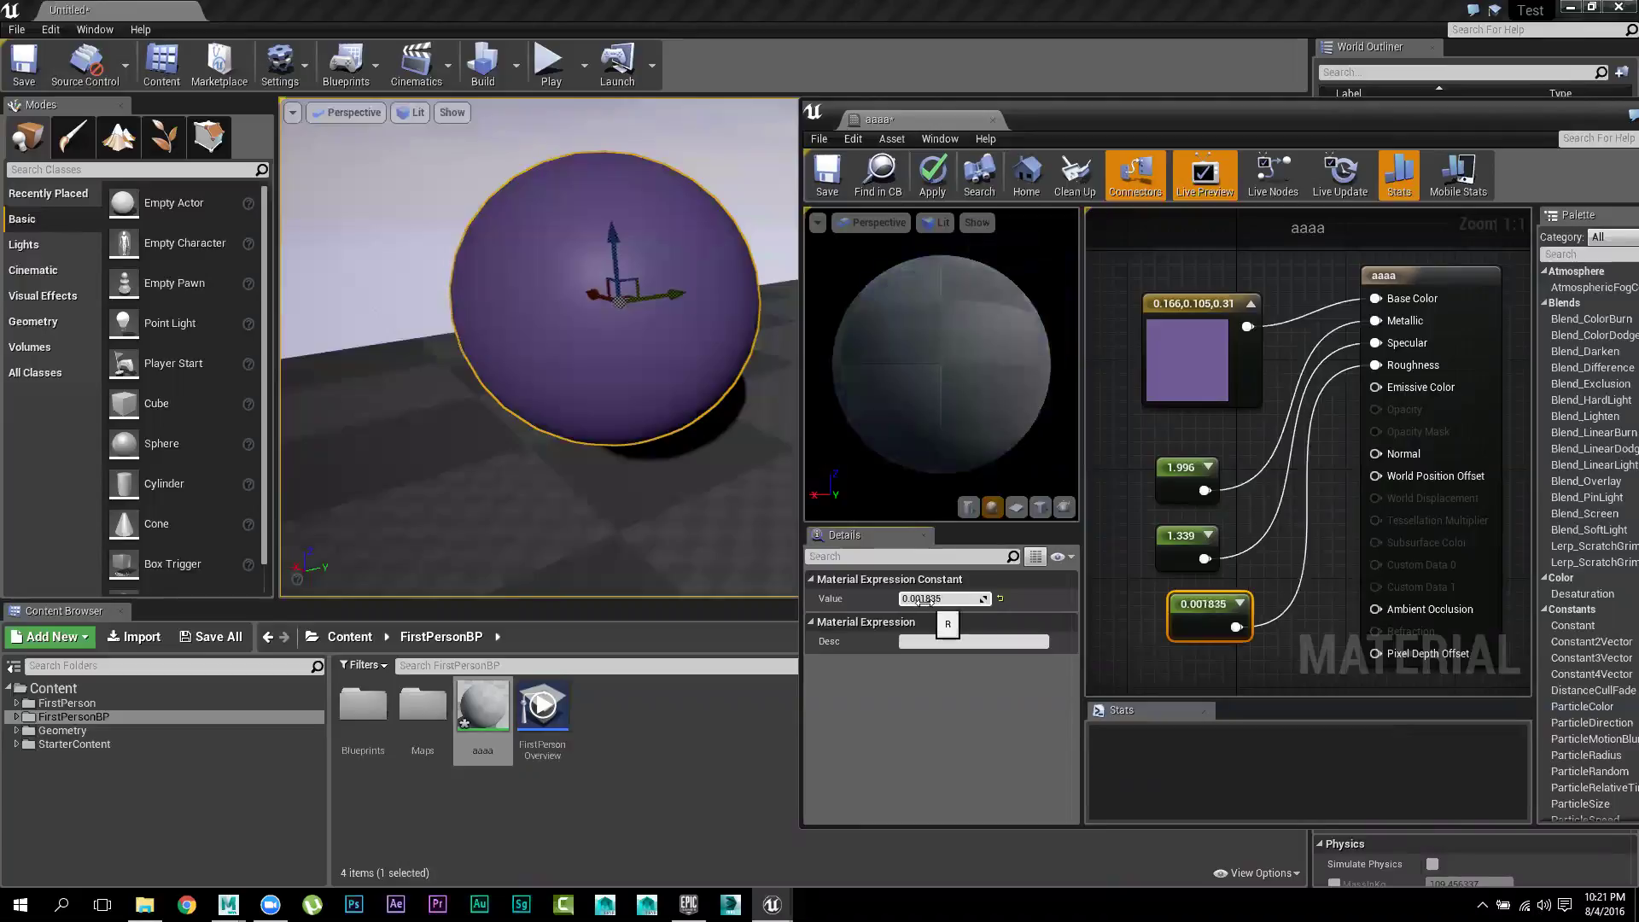
drag(939, 367, 1045, 336)
drag(893, 338, 893, 338)
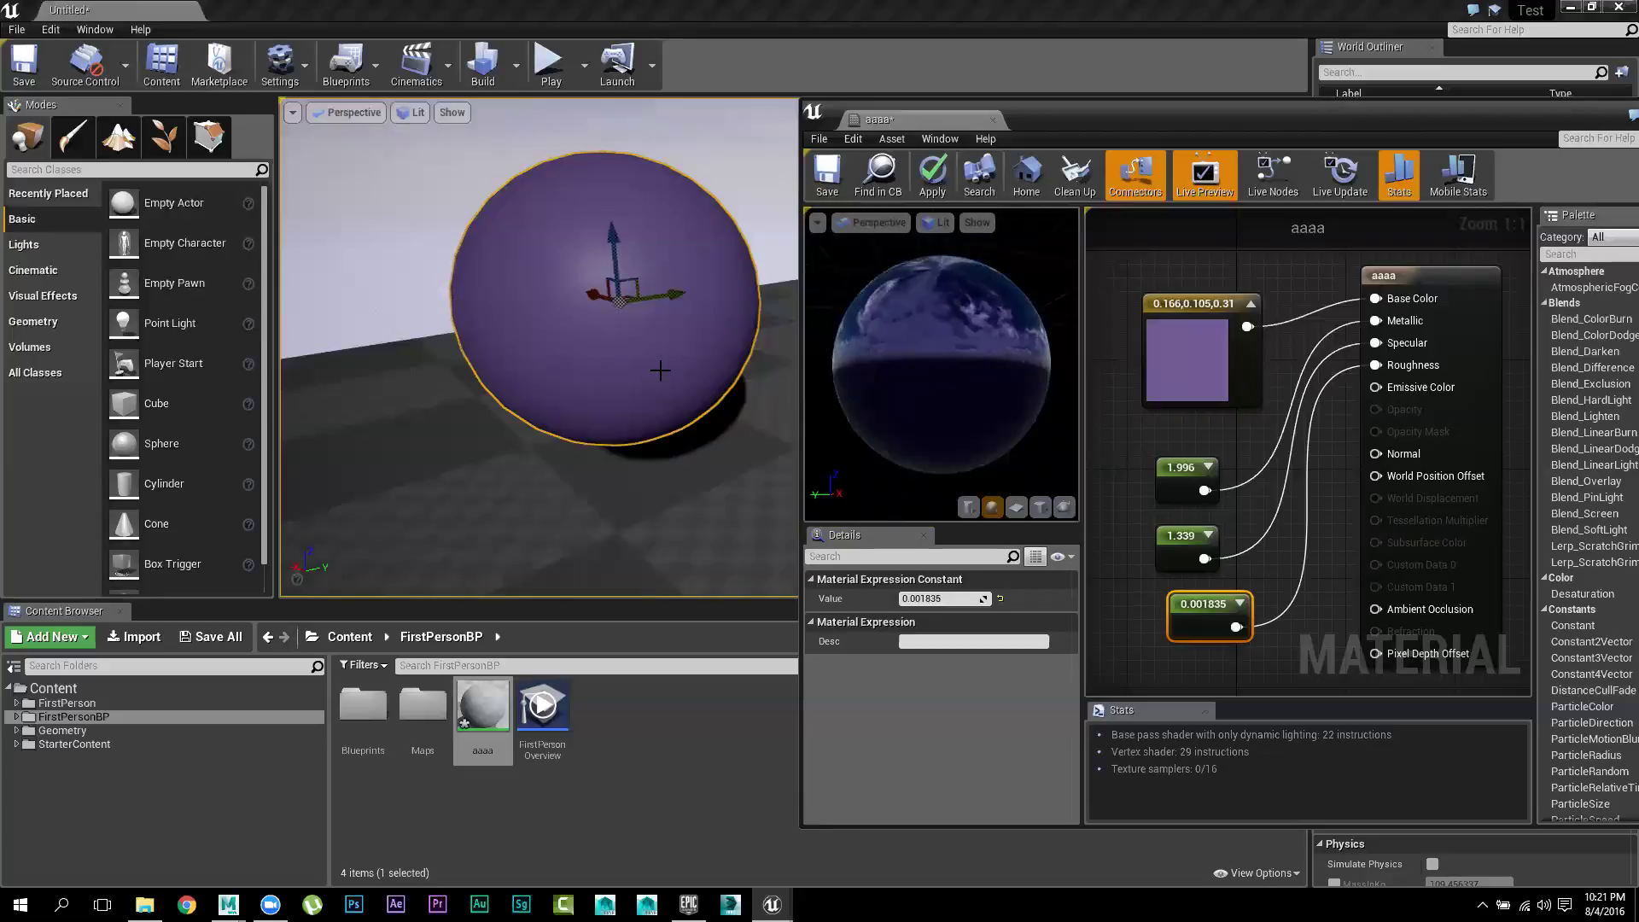
scroll(612, 411, down, 3)
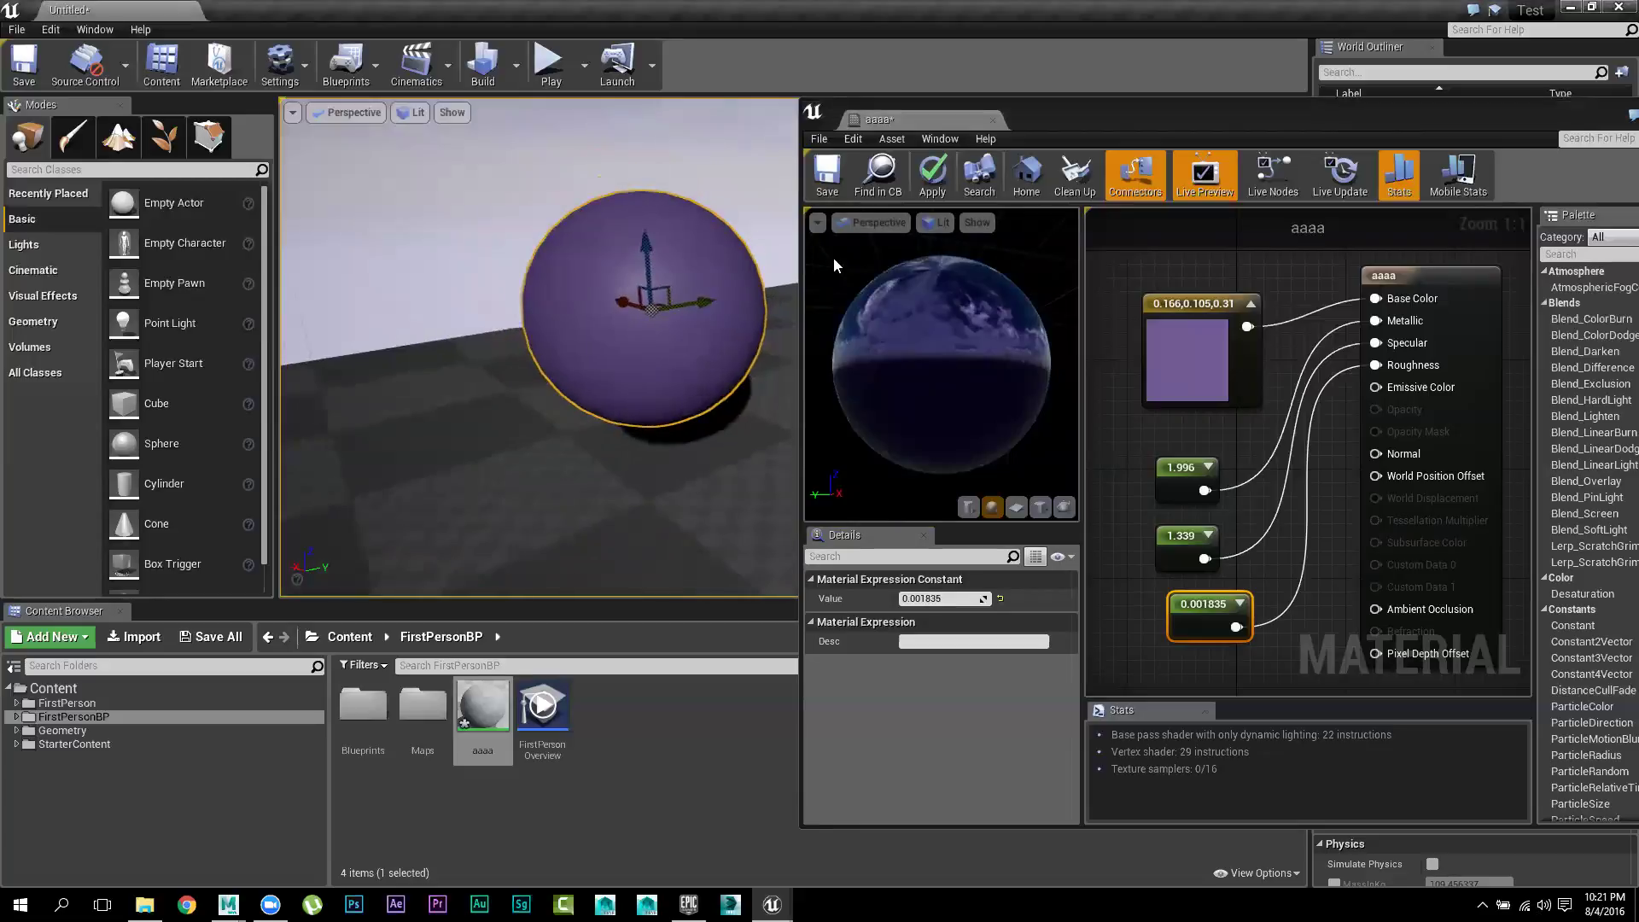
Apply the glossy purple material and place a Directional Light above the sphere
click(935, 175)
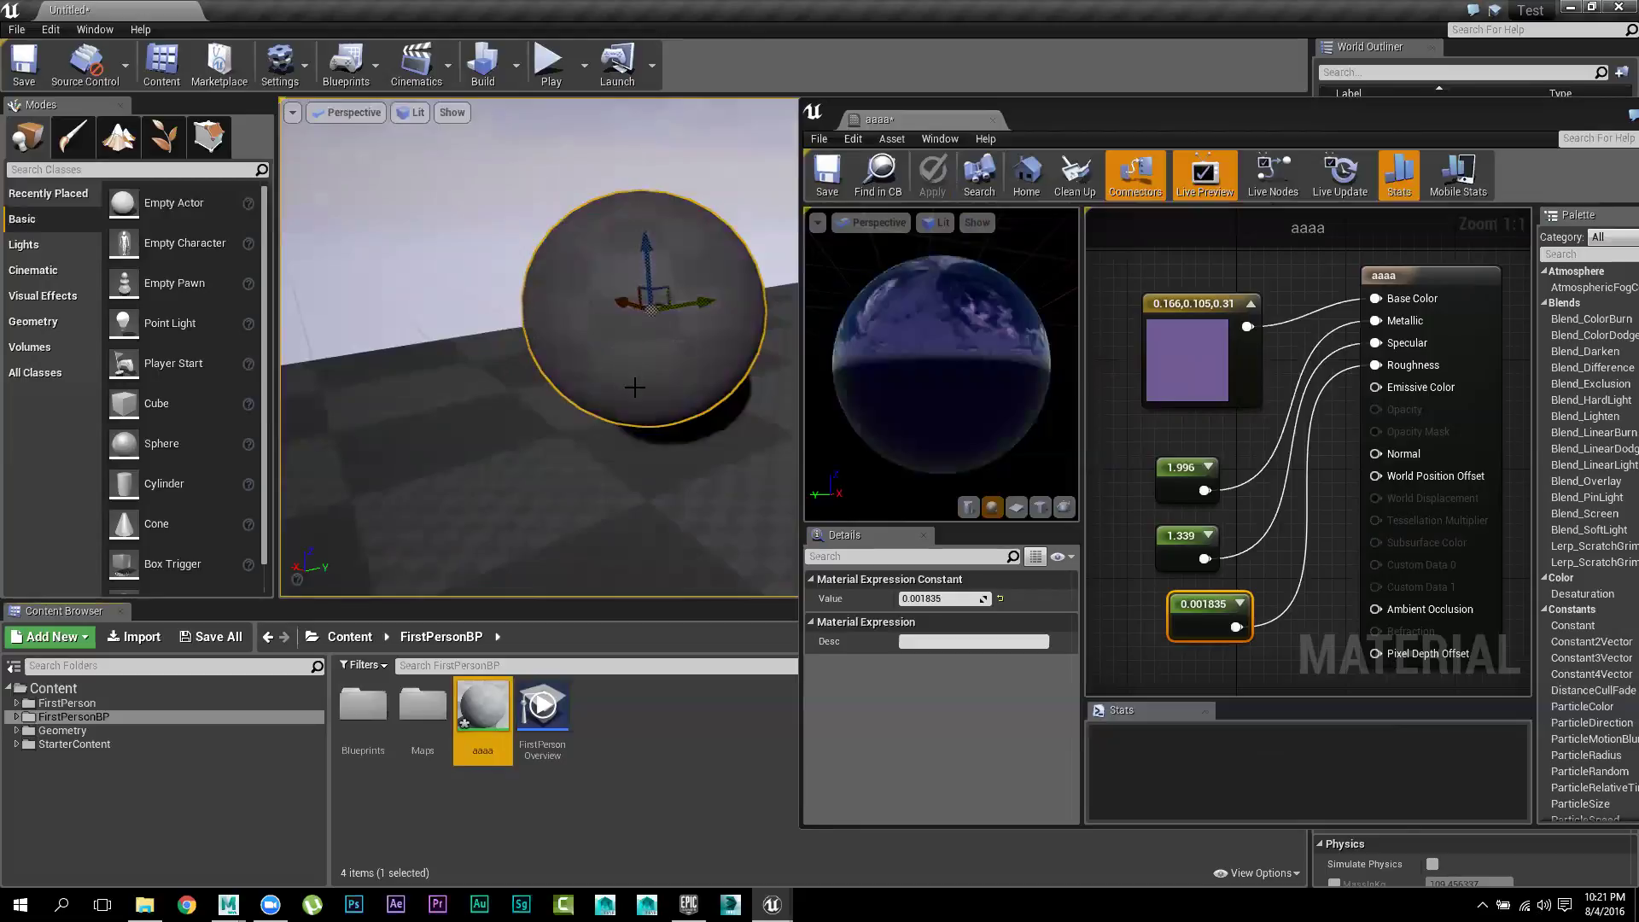
mouse_move(664, 424)
right_down()
mouse_move(726, 427)
mouse_move(717, 414)
mouse_move(664, 431)
right_up()
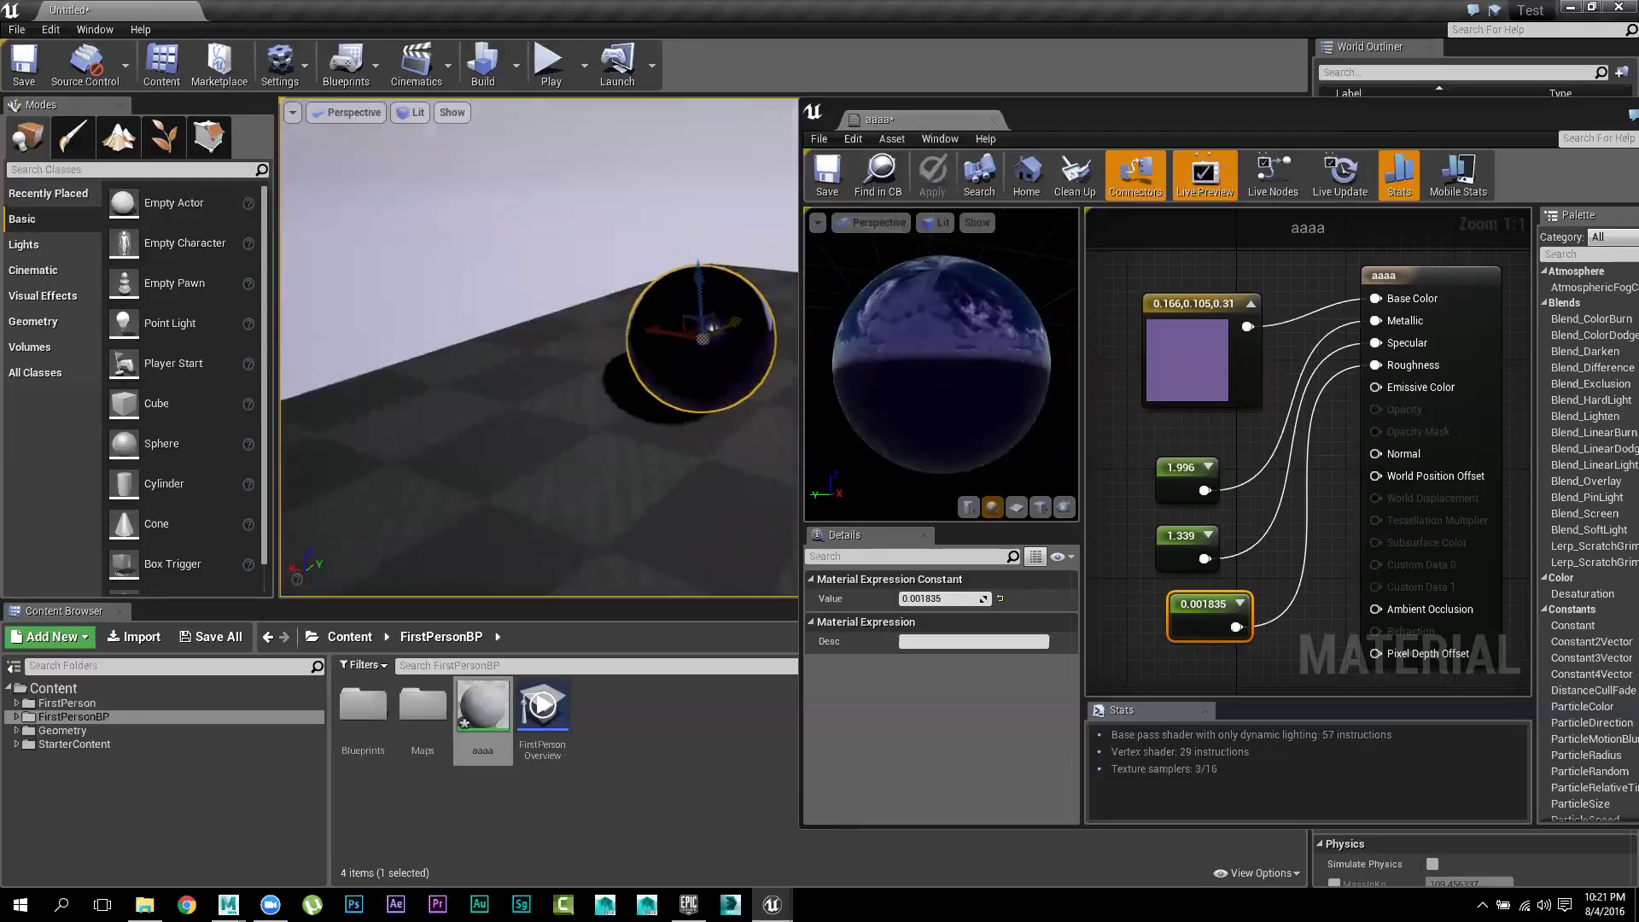
click(26, 244)
drag(185, 203, 487, 232)
right_drag(575, 399, 574, 398)
Try rotating the sphere, undo it, and lower the view across the floor
click(661, 337)
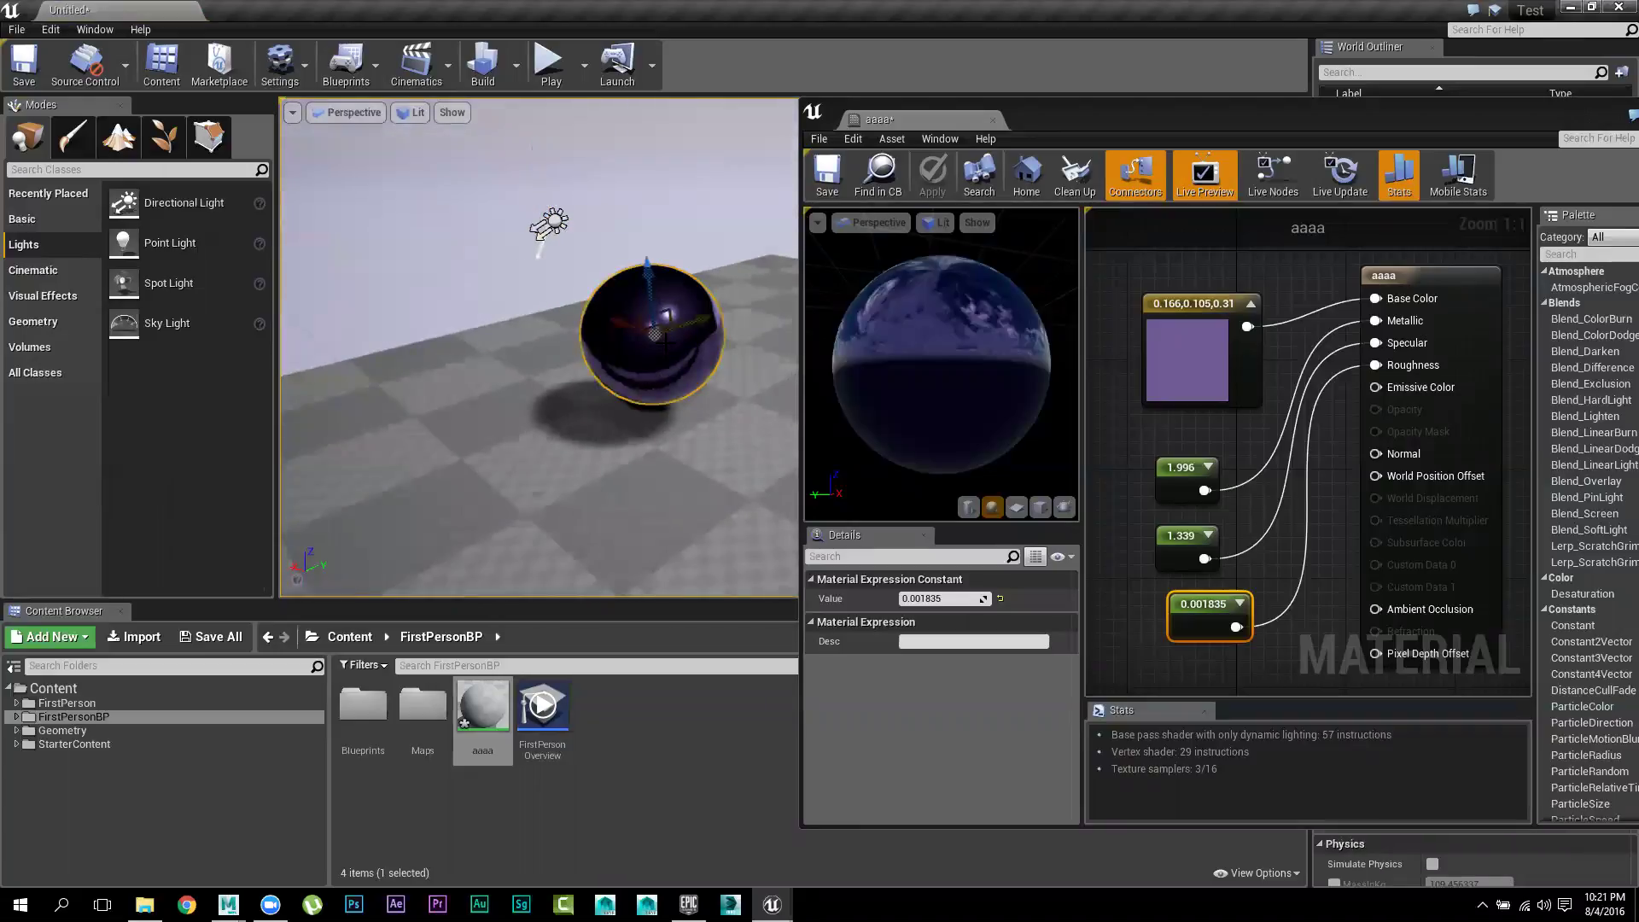
key(e)
mouse_move(601, 292)
mouse_down()
mouse_move(581, 321)
mouse_move(588, 263)
mouse_up()
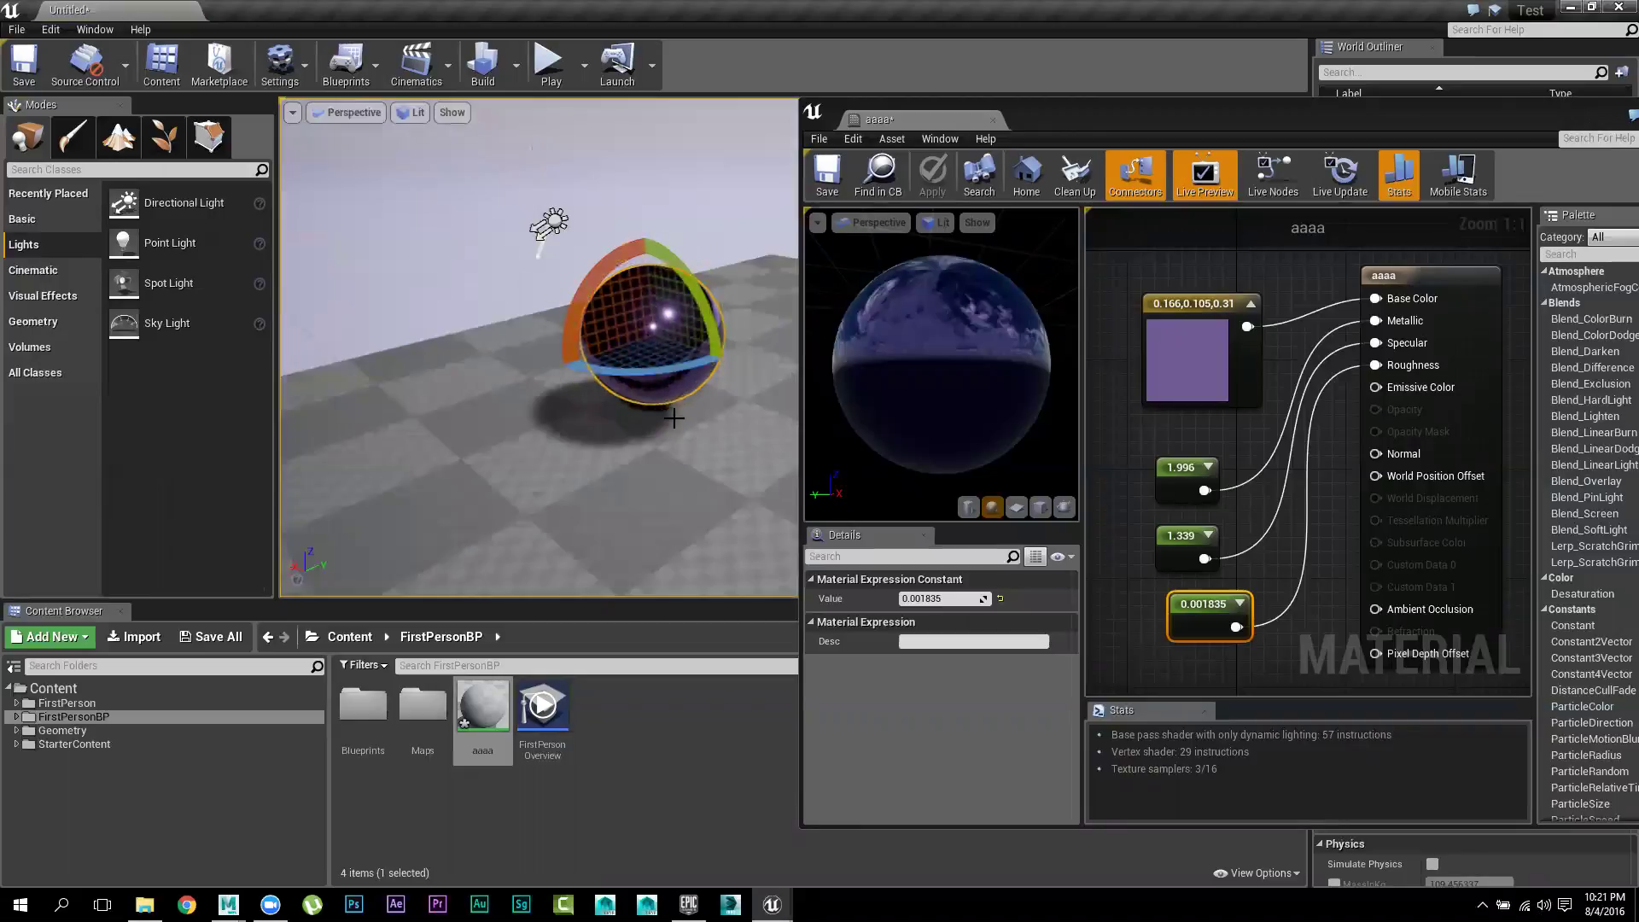
key(ctrl+z)
click(630, 212)
mouse_move(629, 213)
alt+mouse_down()
mouse_move(636, 170)
mouse_move(625, 203)
mouse_move(589, 193)
mouse_move(630, 203)
mouse_move(607, 208)
alt+mouse_up()
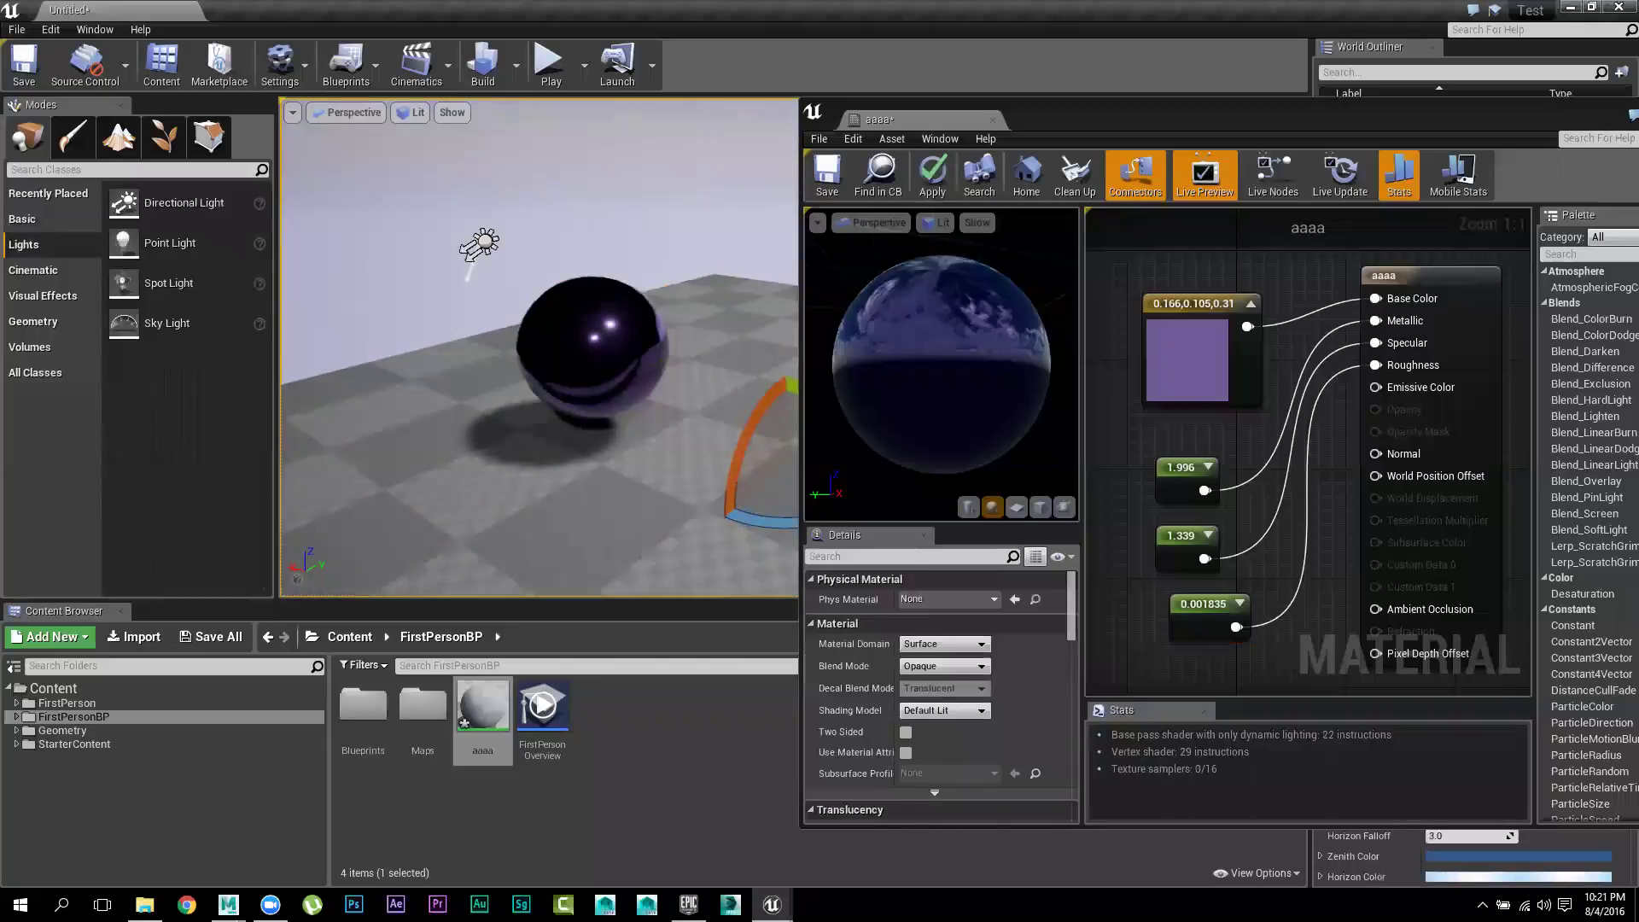
Set lighting quality to Production, build the lighting, and close the message log
click(517, 65)
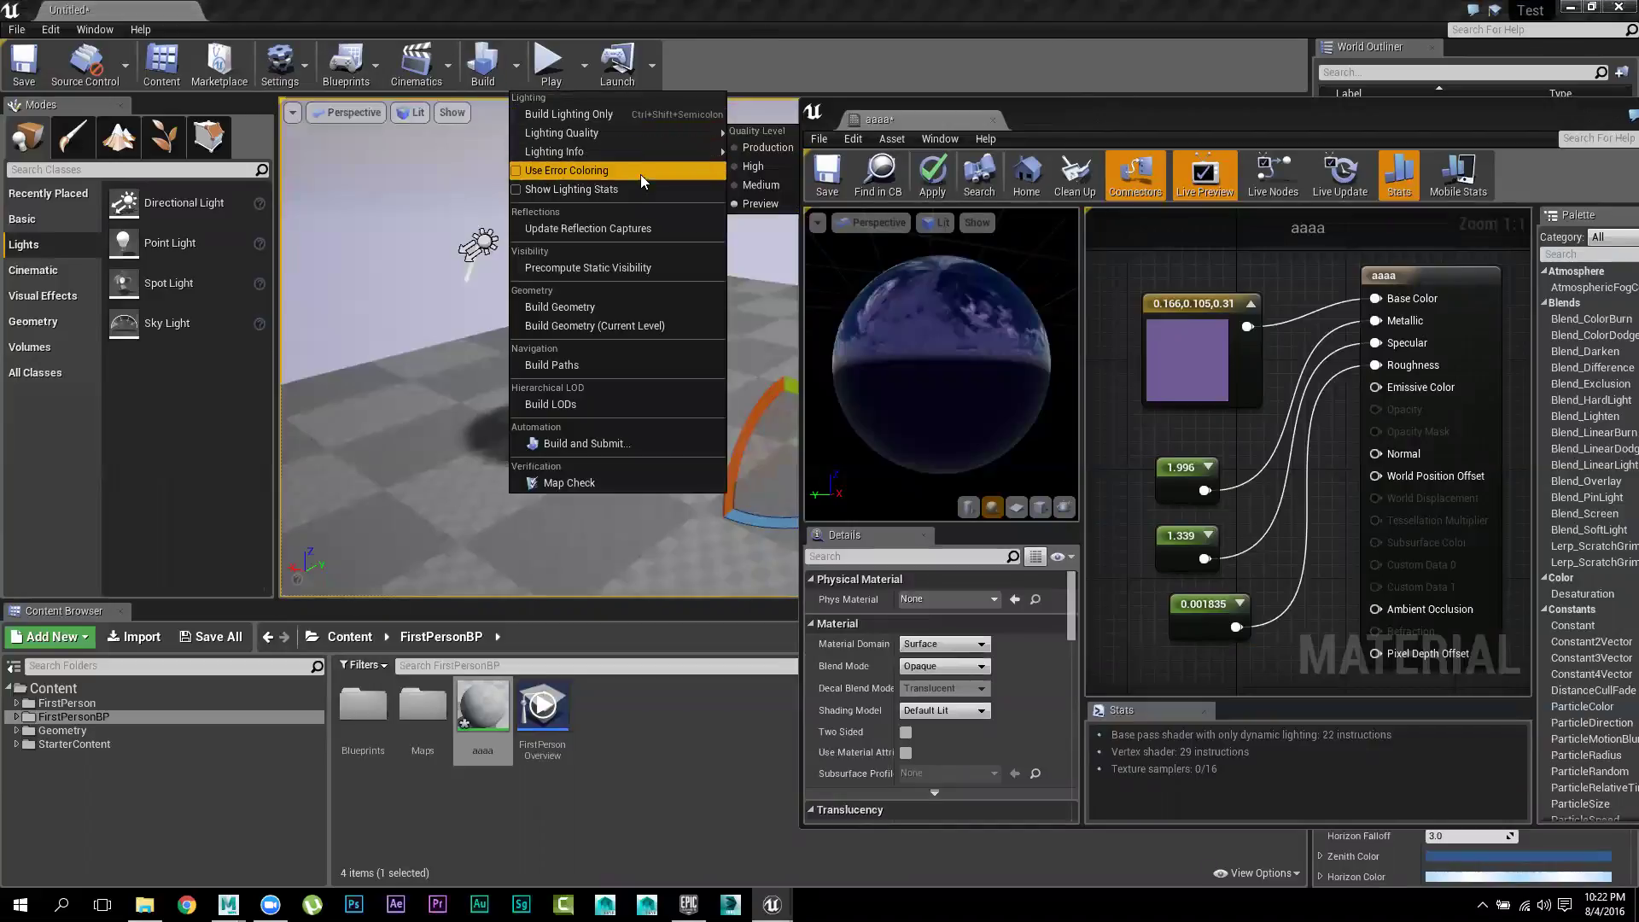
mouse_move(627, 133)
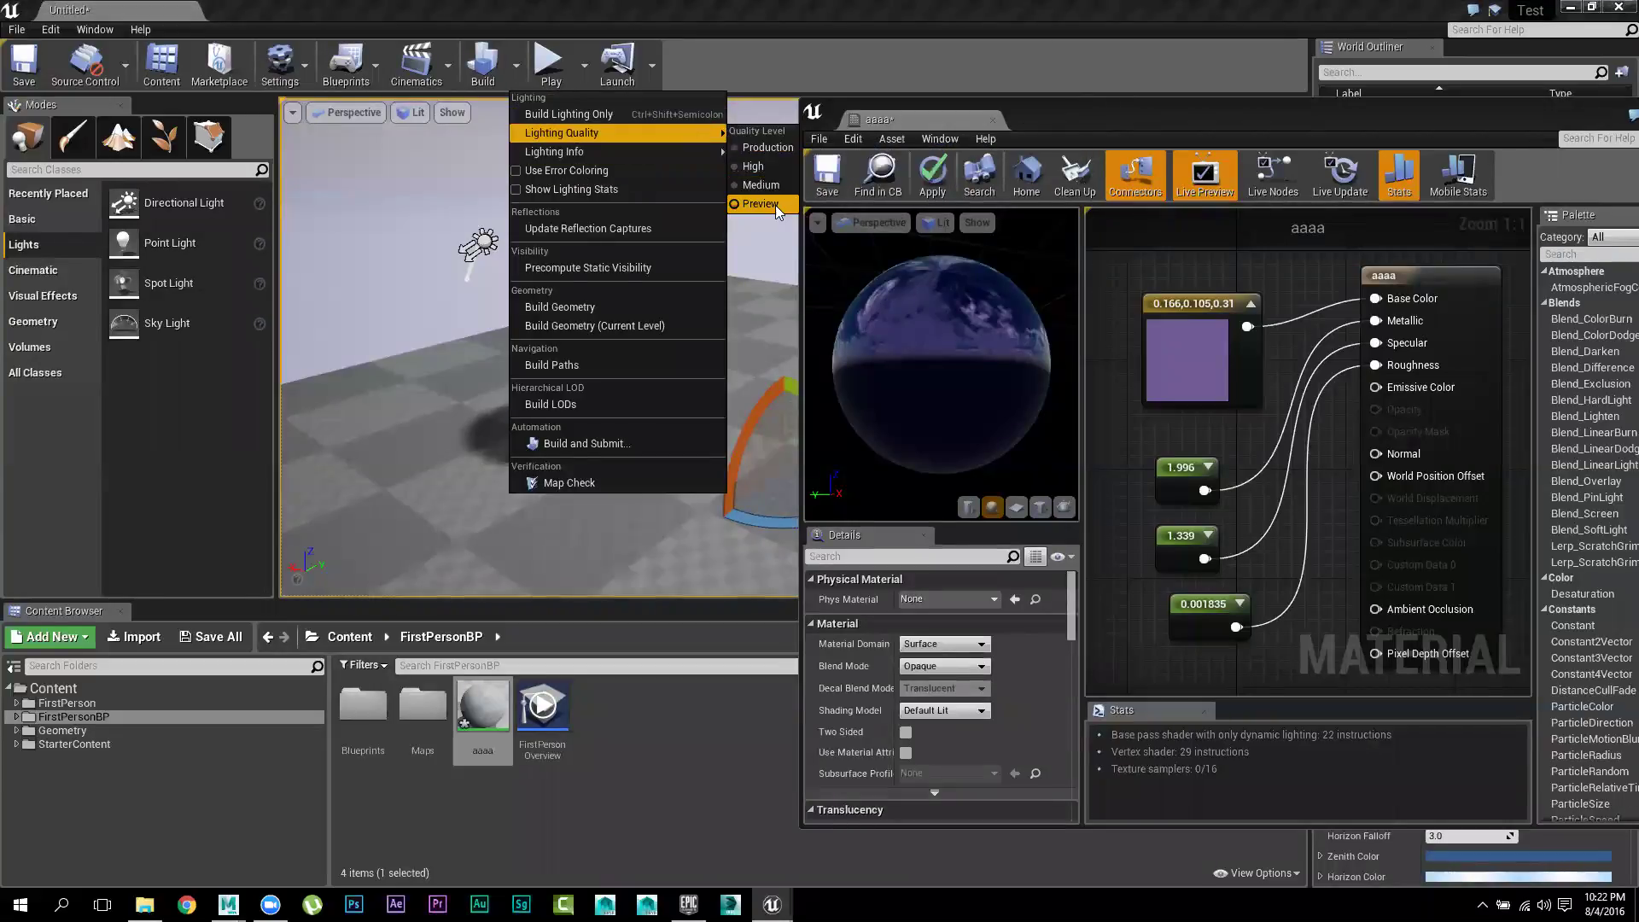
click(779, 149)
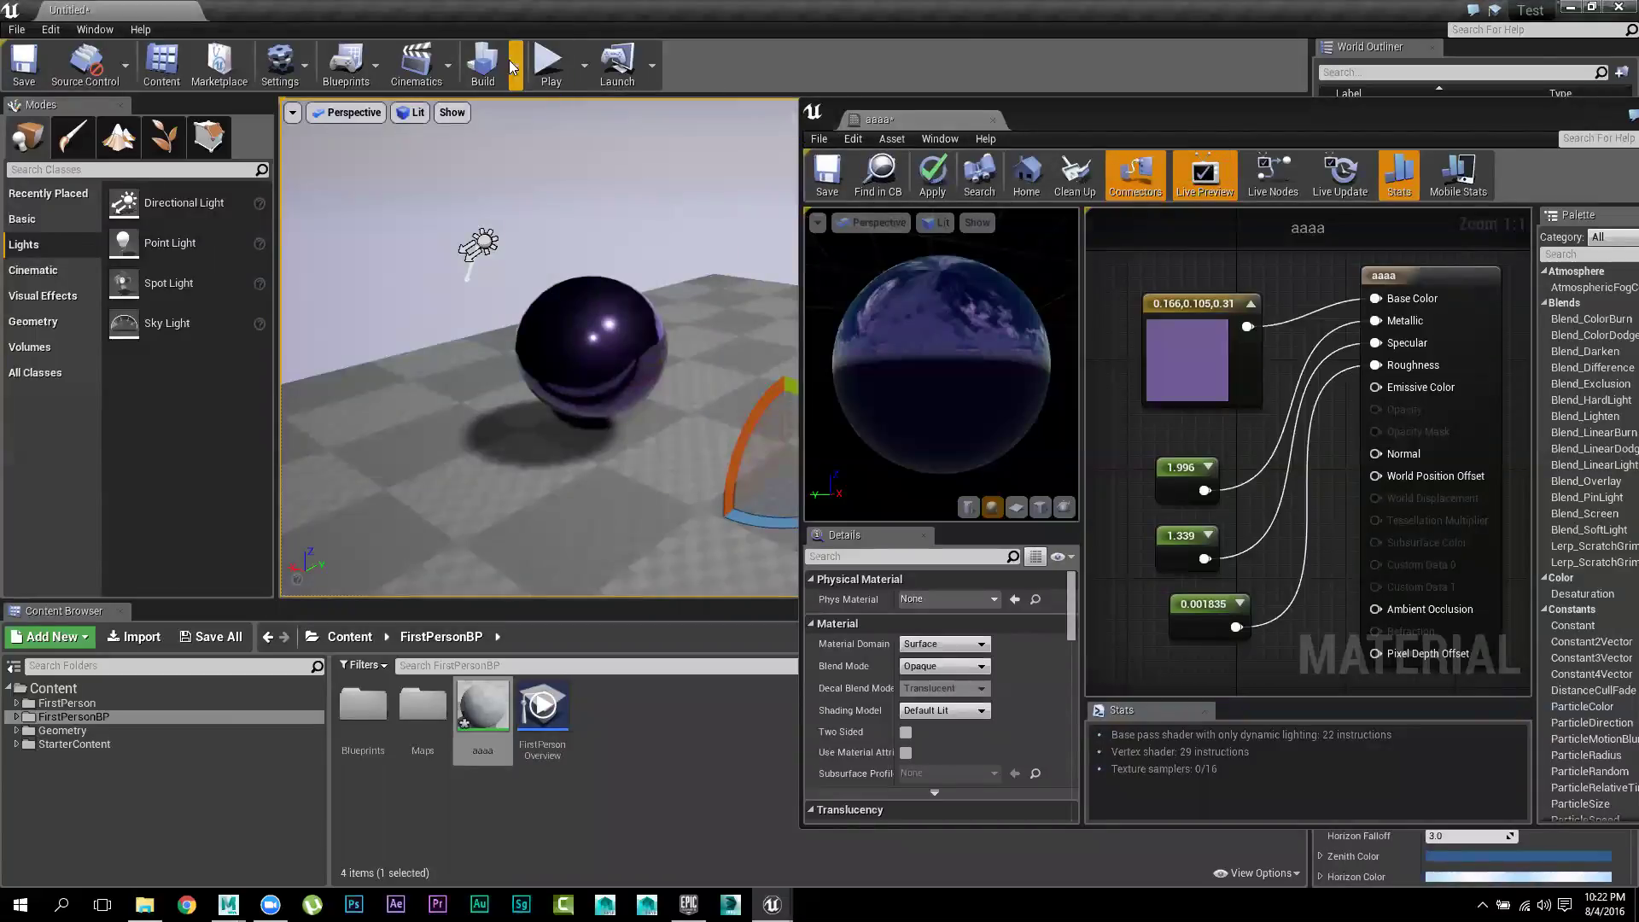
click(479, 62)
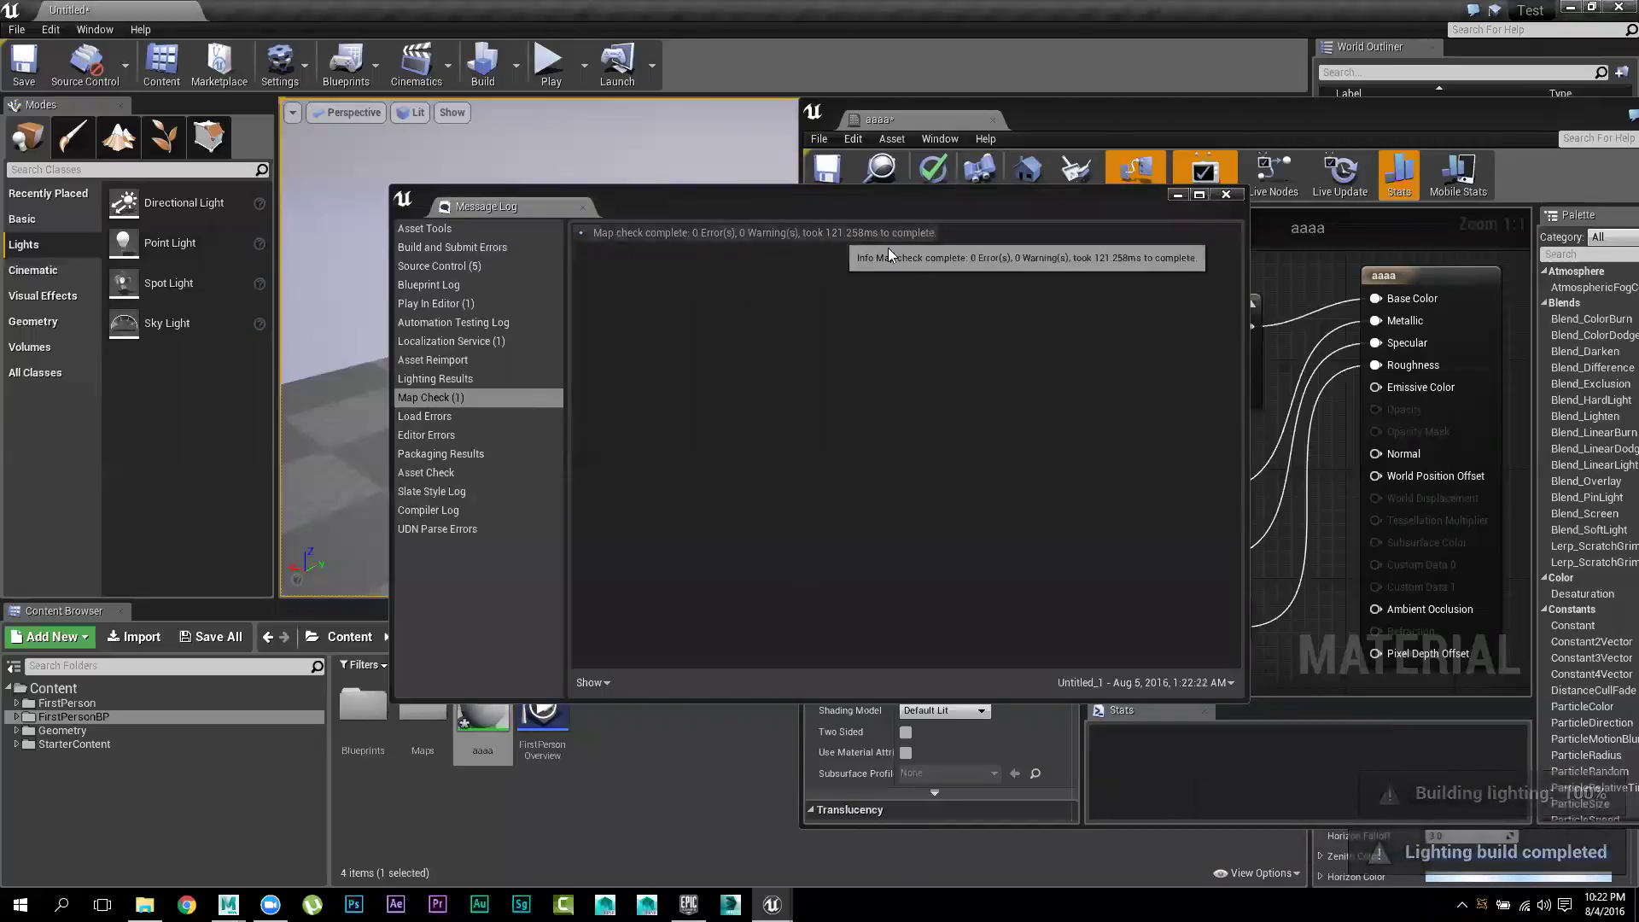
click(1227, 196)
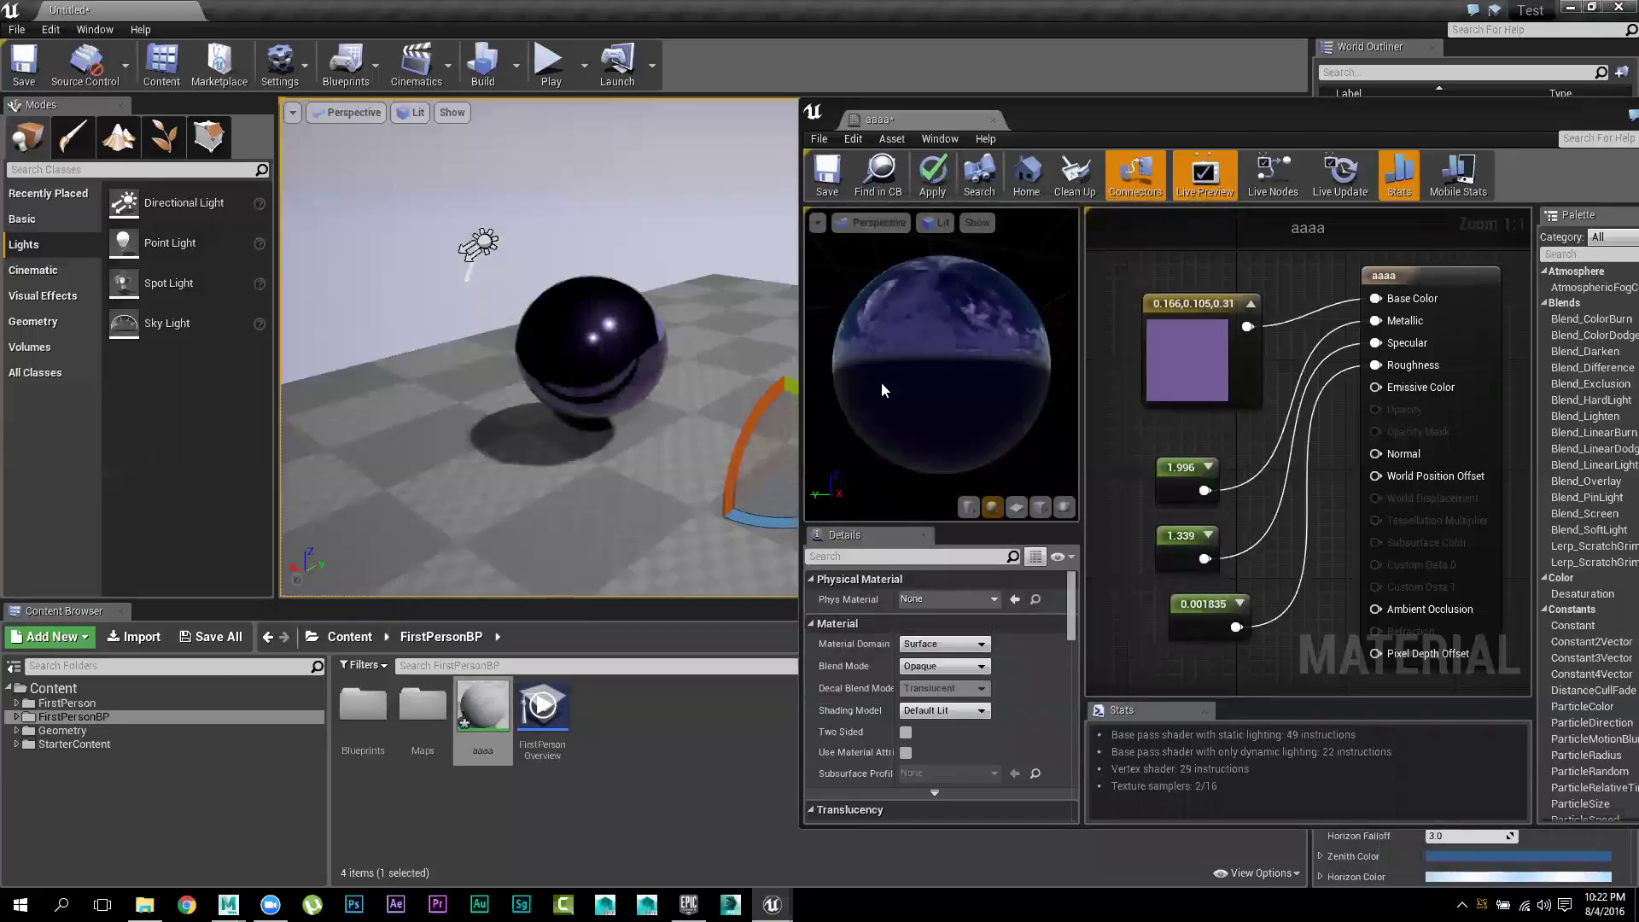
Fly the level camera closer and around the lit sphere to inspect it
right_drag(509, 382, 559, 393)
drag(558, 392, 571, 412)
right_drag(539, 348, 543, 243)
right_drag(585, 360, 600, 392)
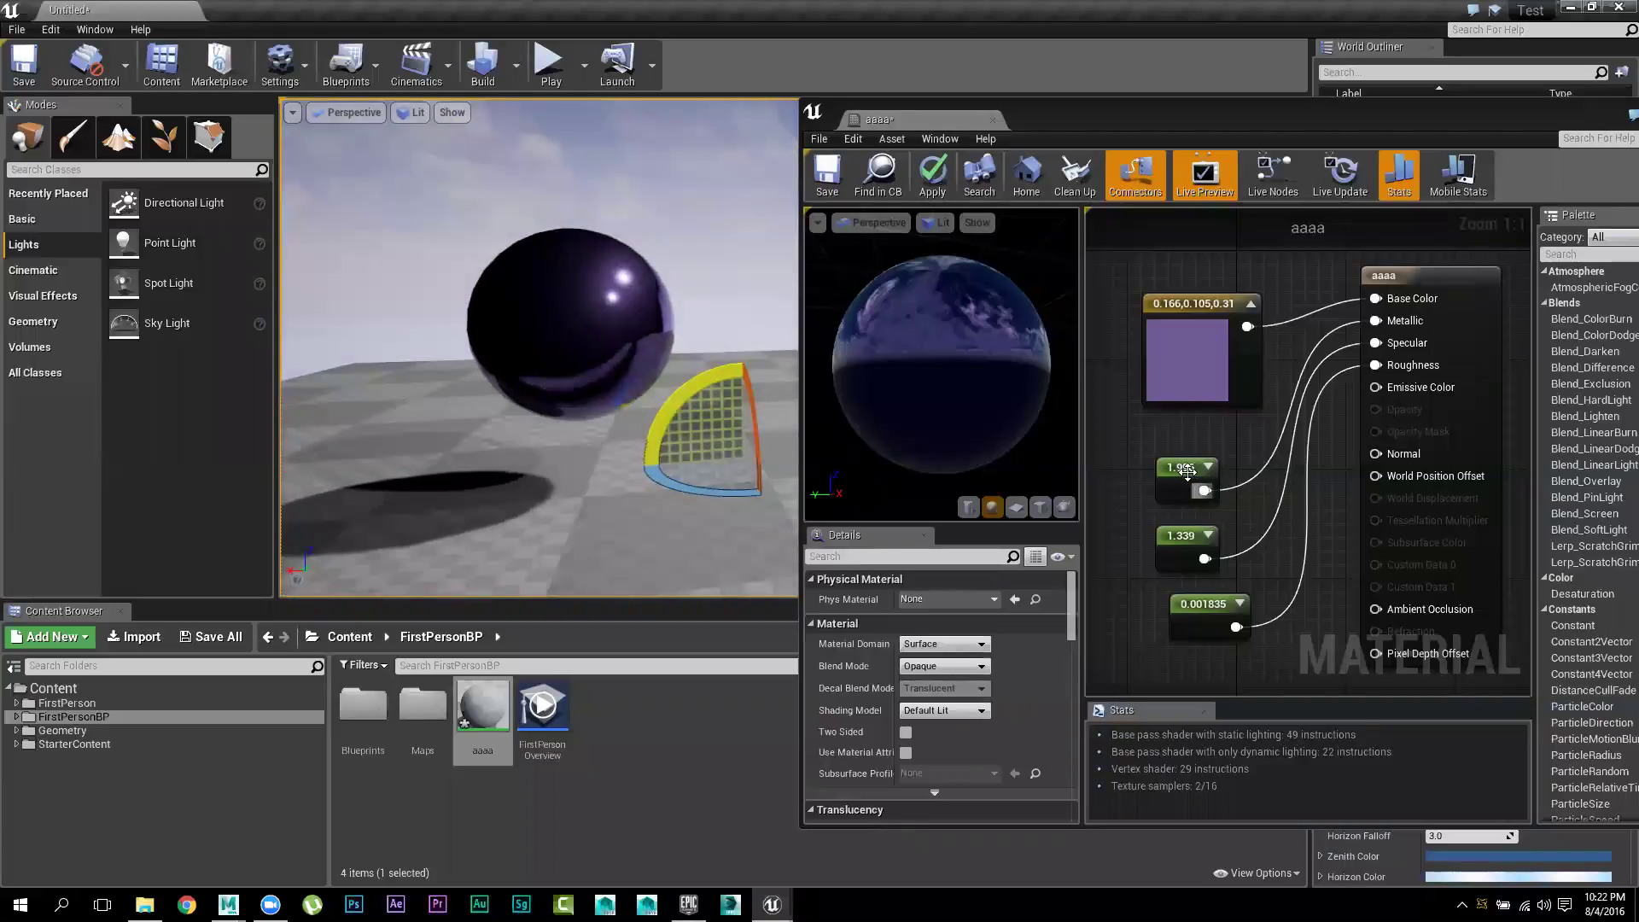
Stack the 1.996, 1.339 and 0.001835 constant nodes into a column and pan the graph
drag(1196, 470, 1209, 443)
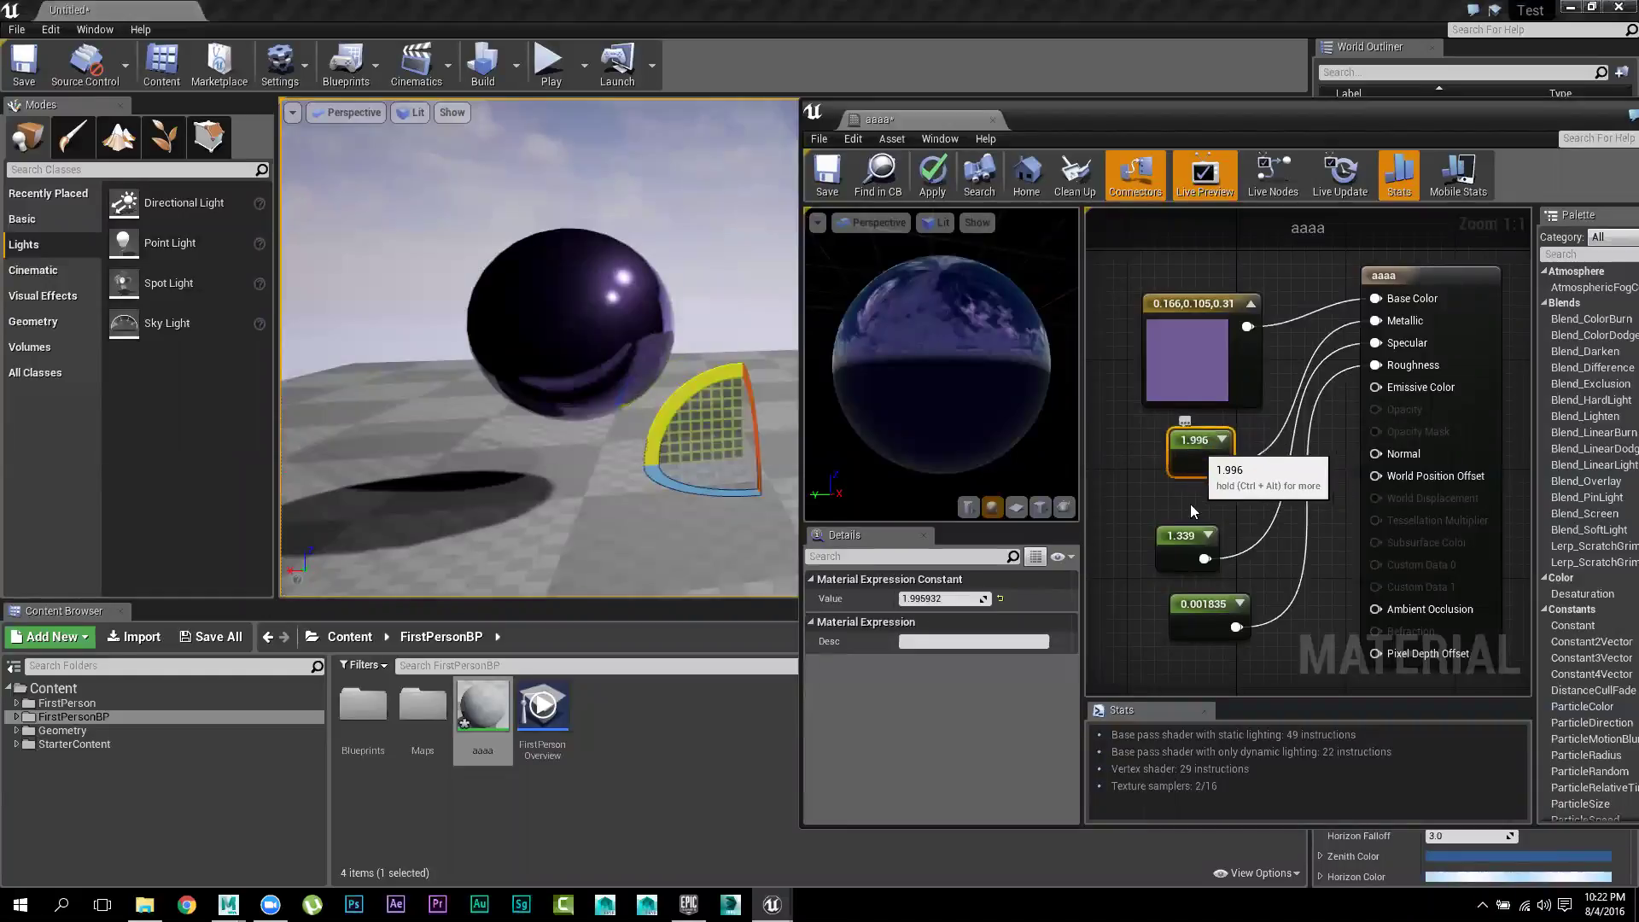
drag(1198, 536, 1202, 512)
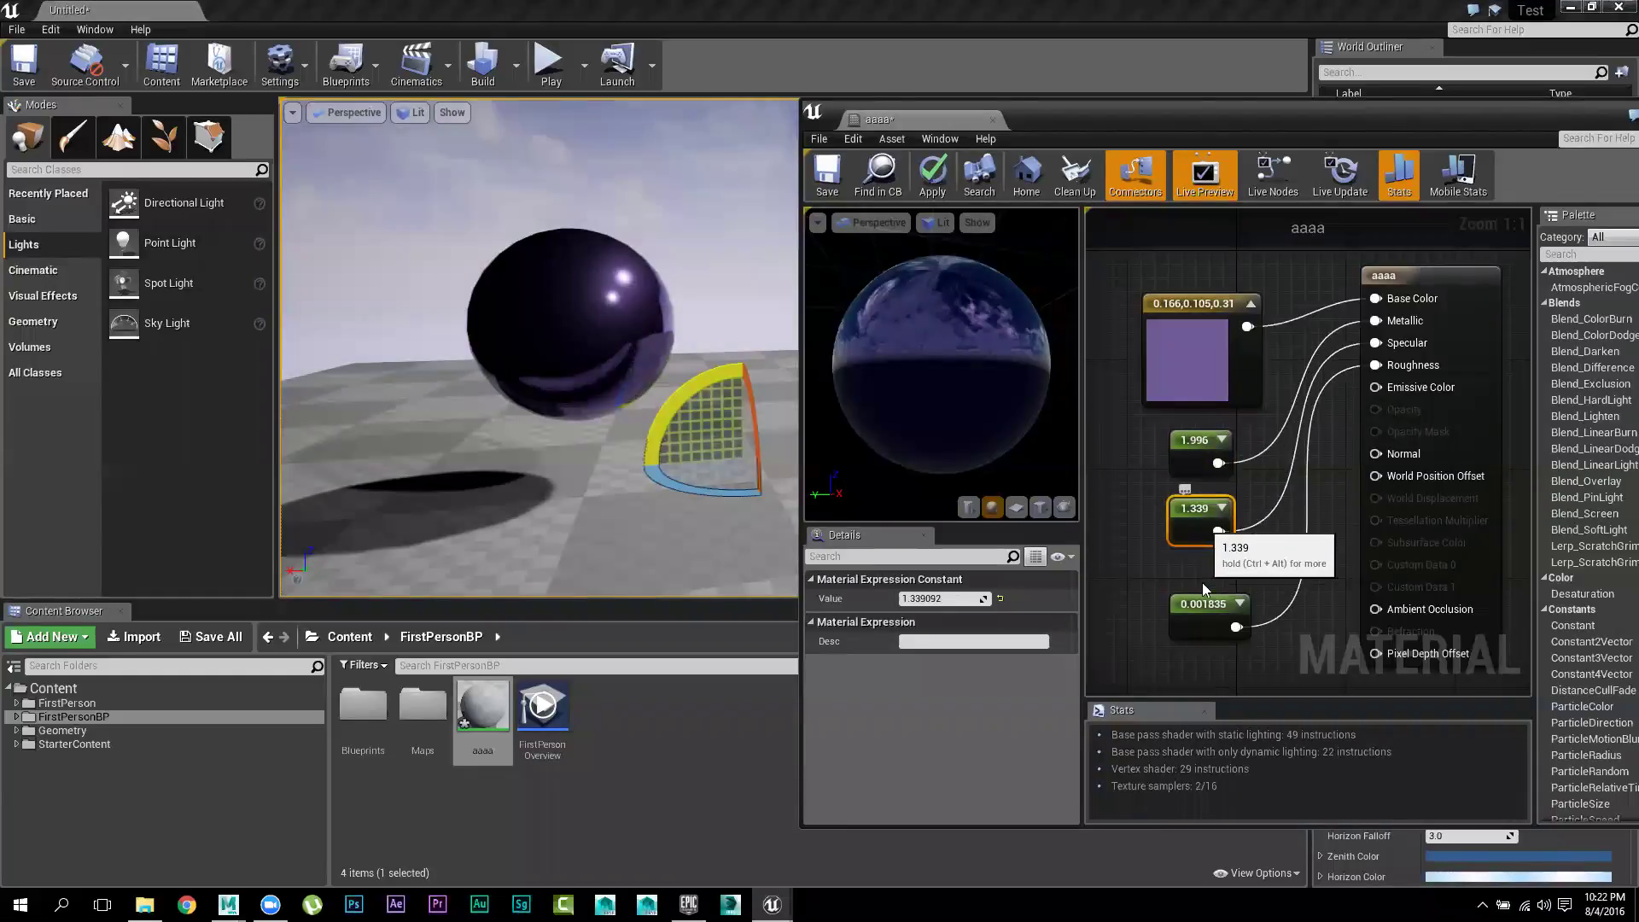
drag(1203, 595, 1201, 576)
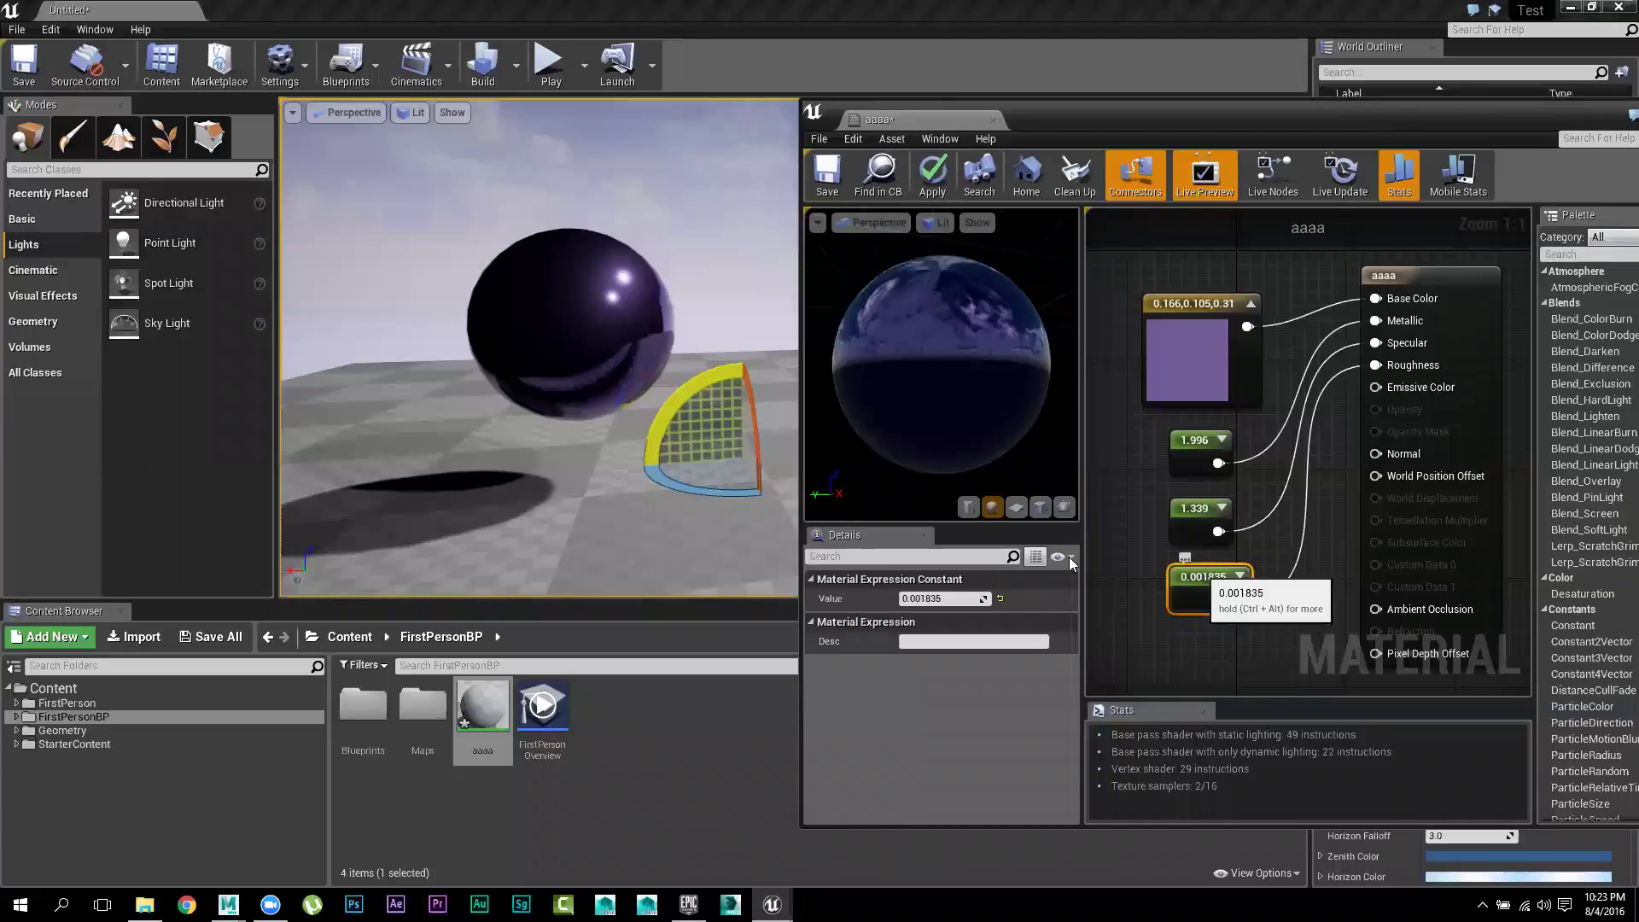
scroll(602, 490, down, 5)
right_drag(603, 490, 632, 503)
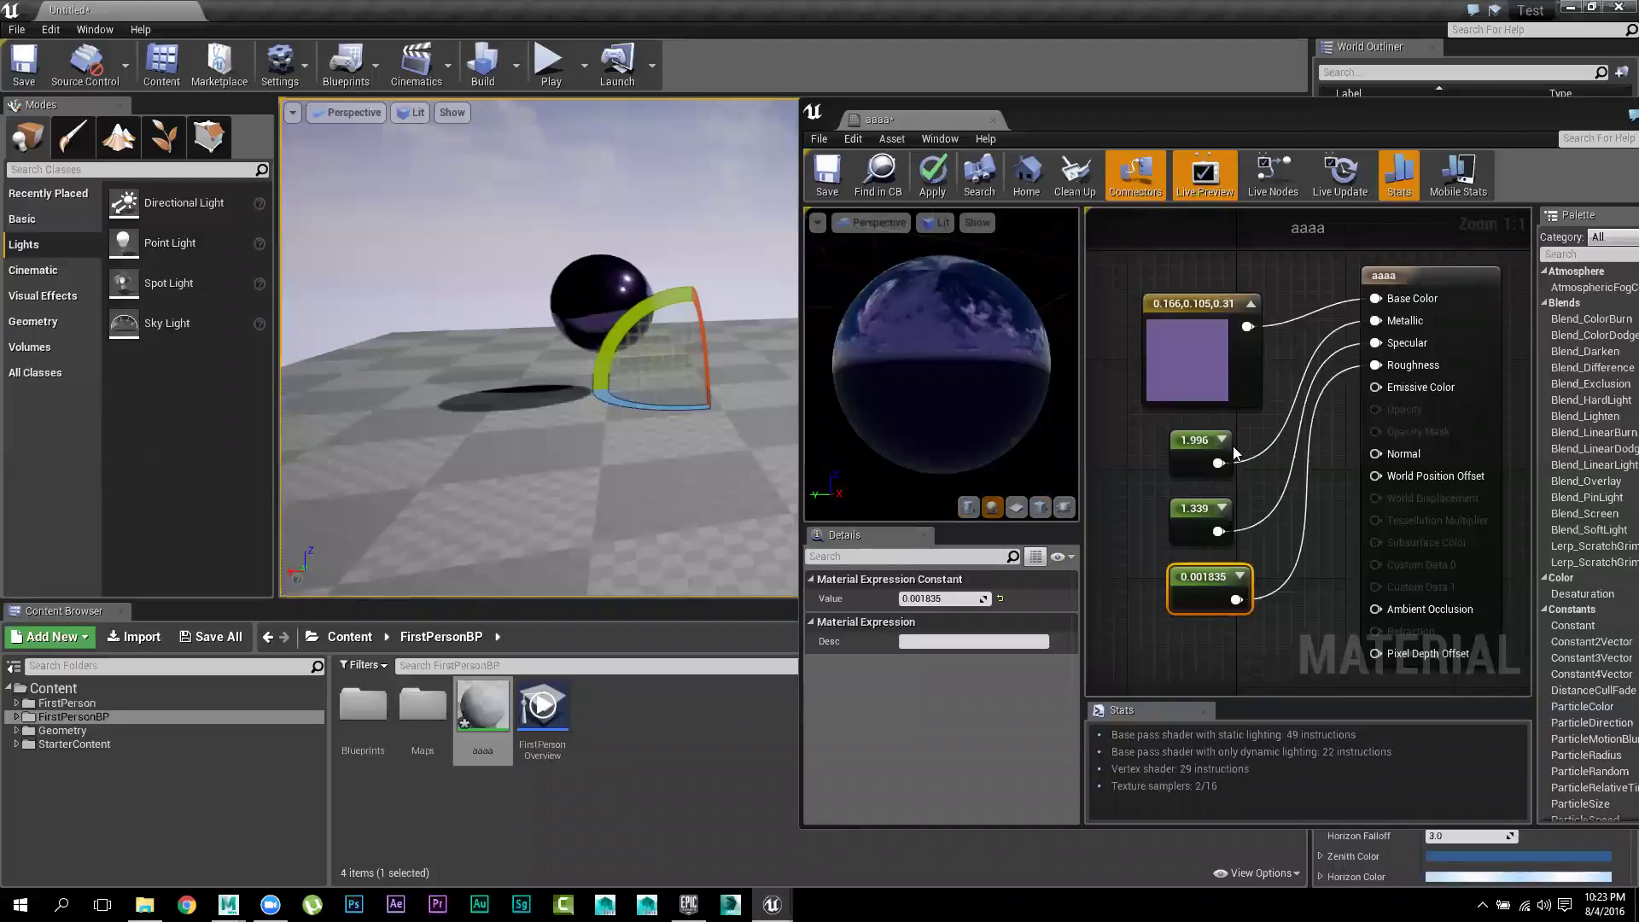
right_drag(1161, 464, 1281, 467)
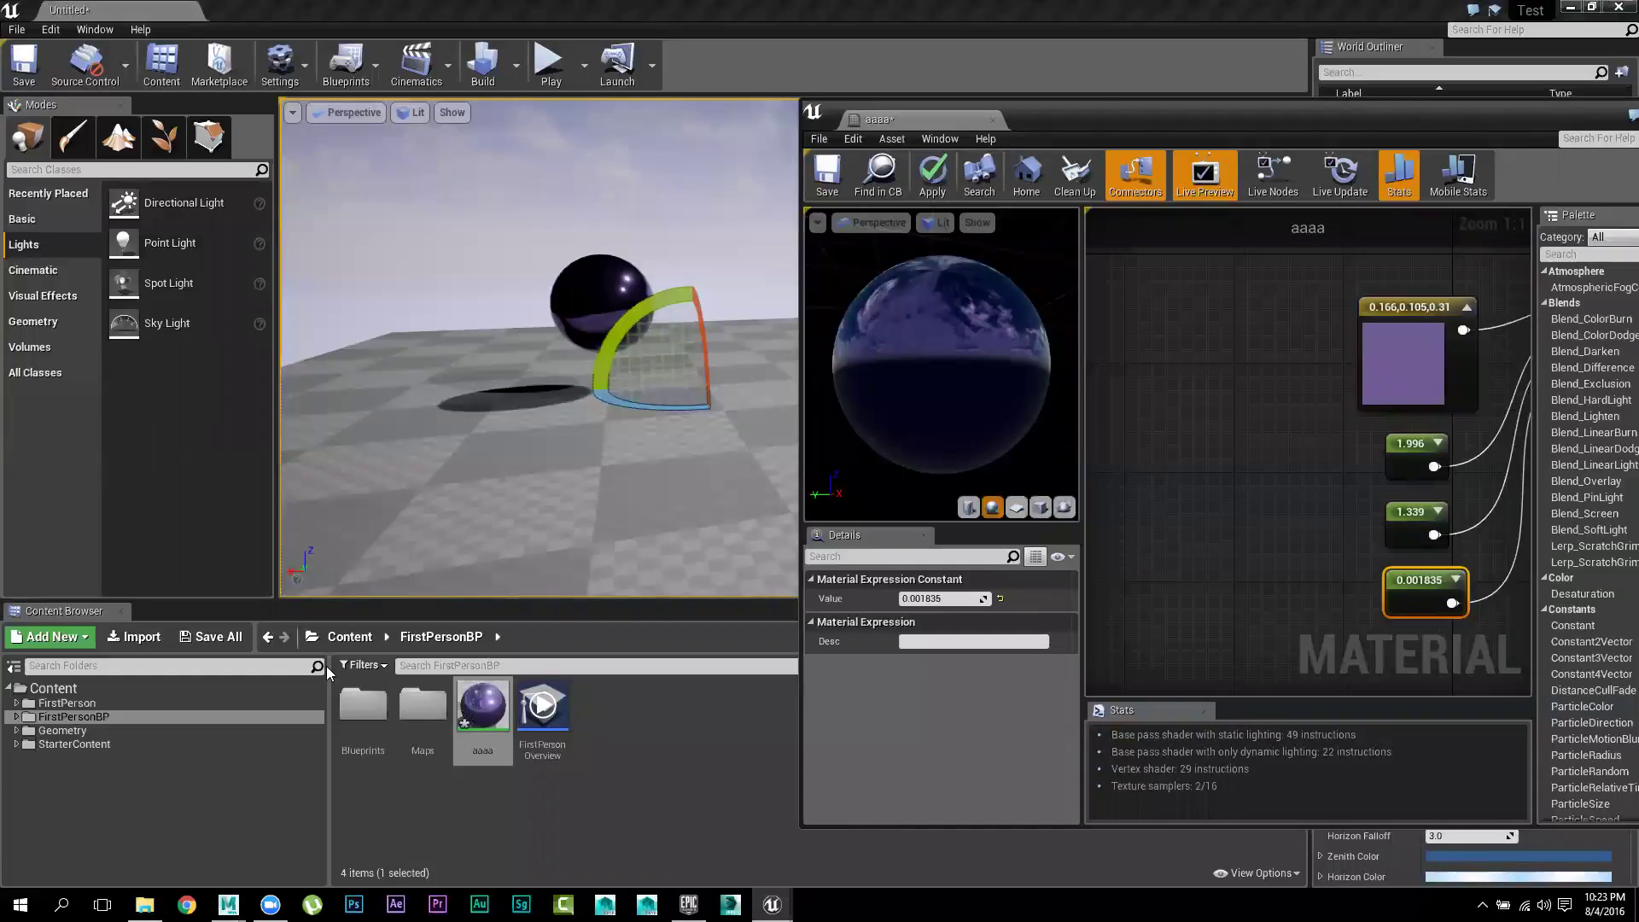
Expand StarterContent, browse into Textures, and select T_Brick_Clay_New_M
click(17, 745)
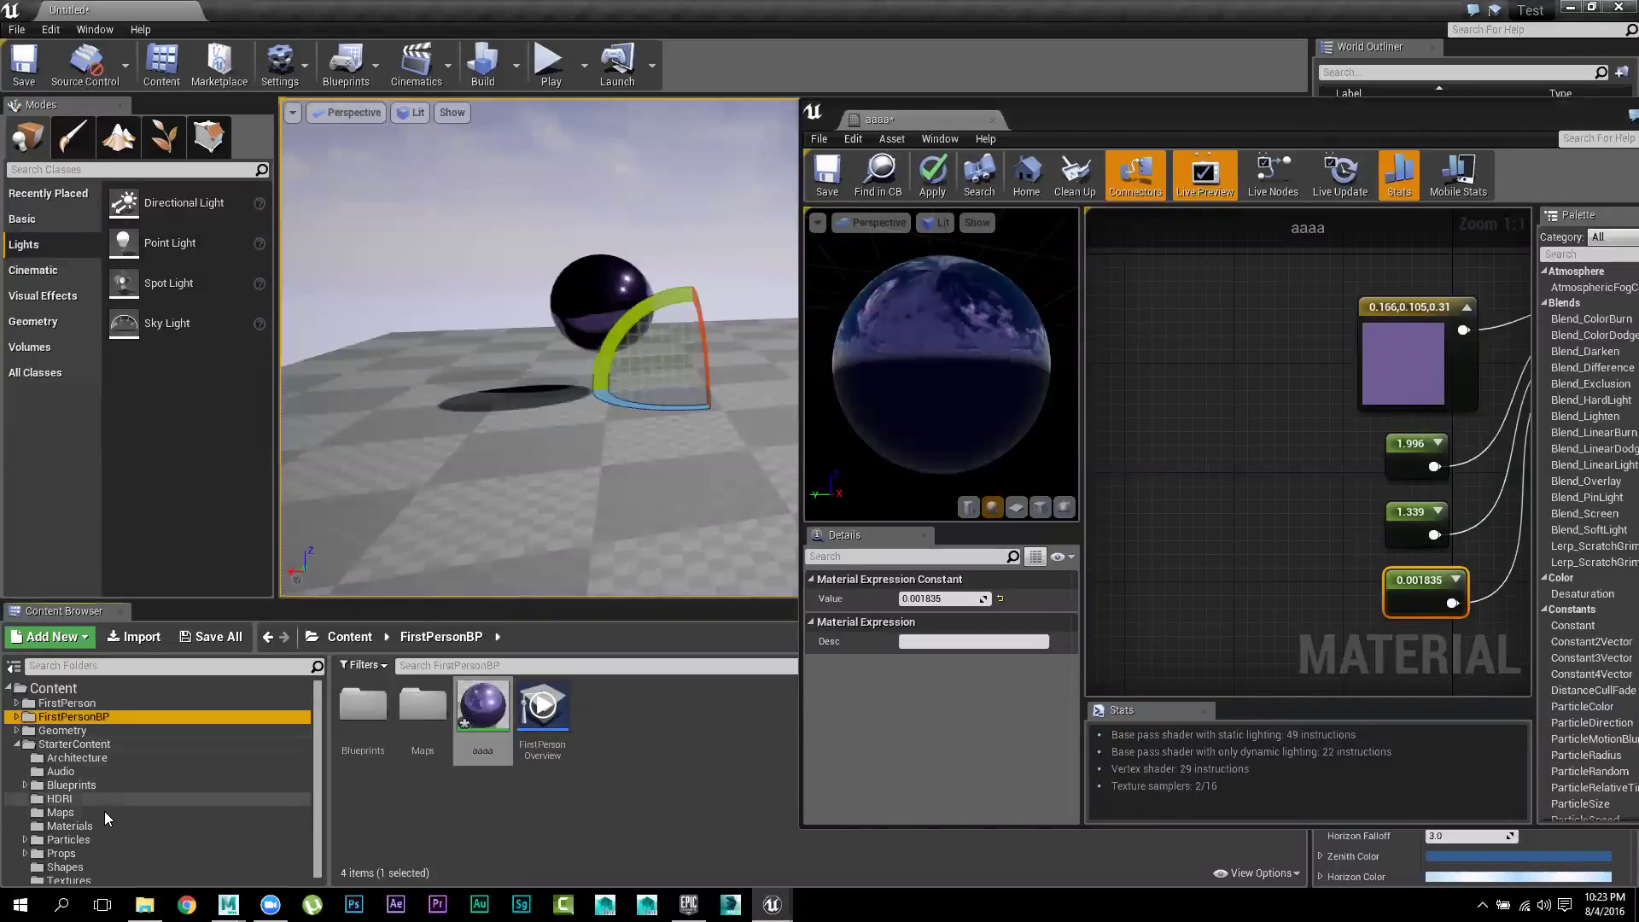
click(67, 797)
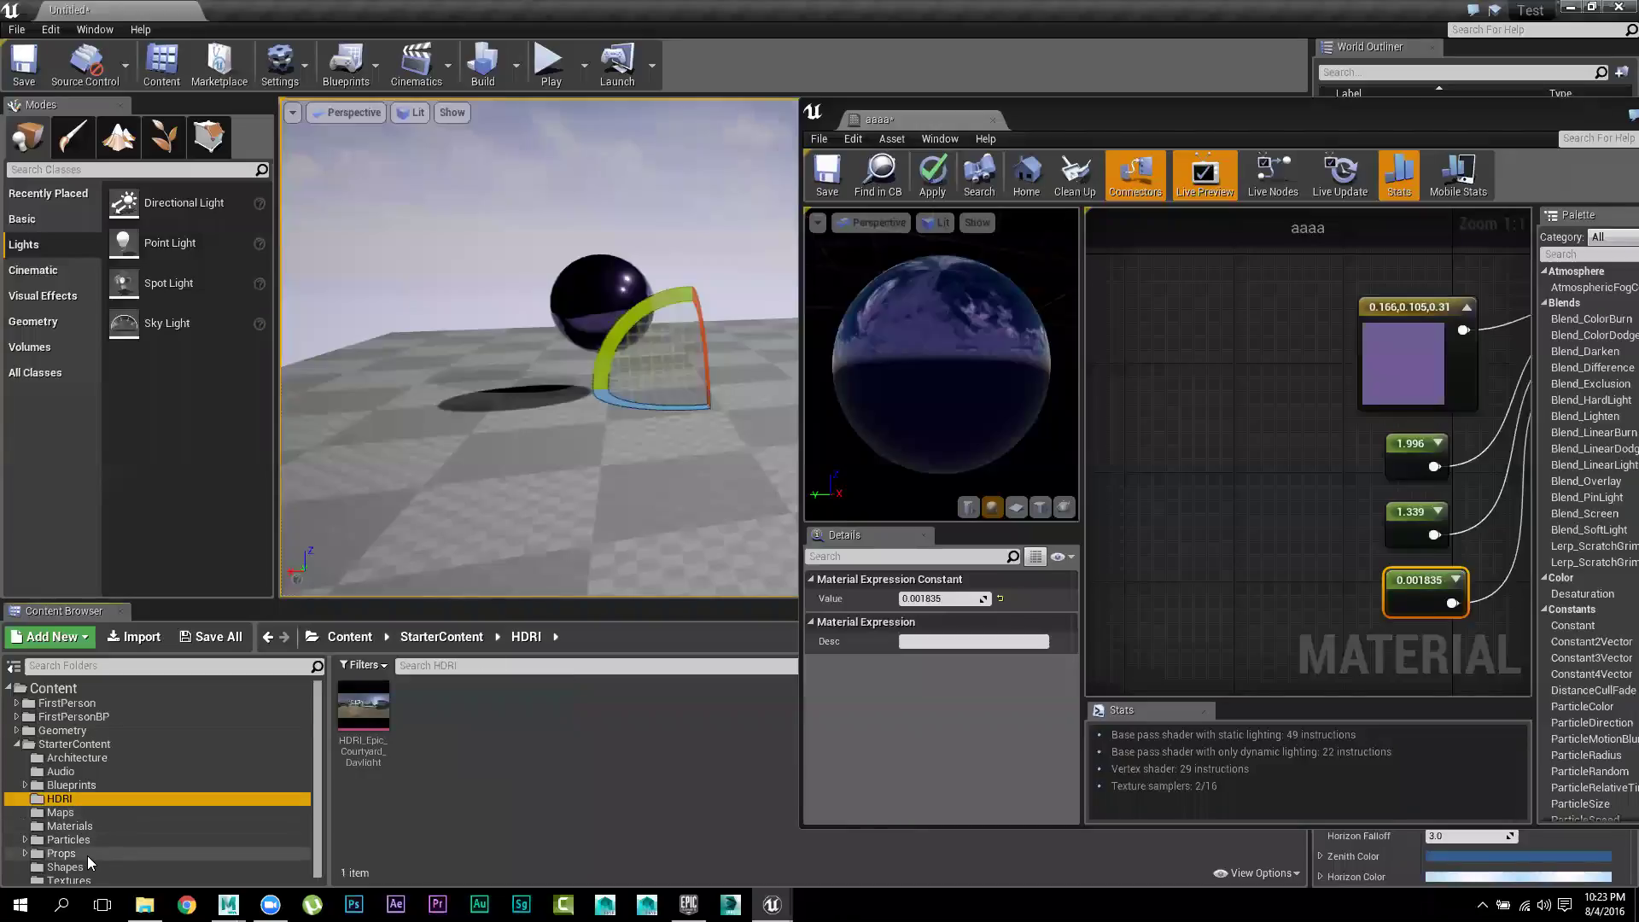
scroll(114, 848, down, 1)
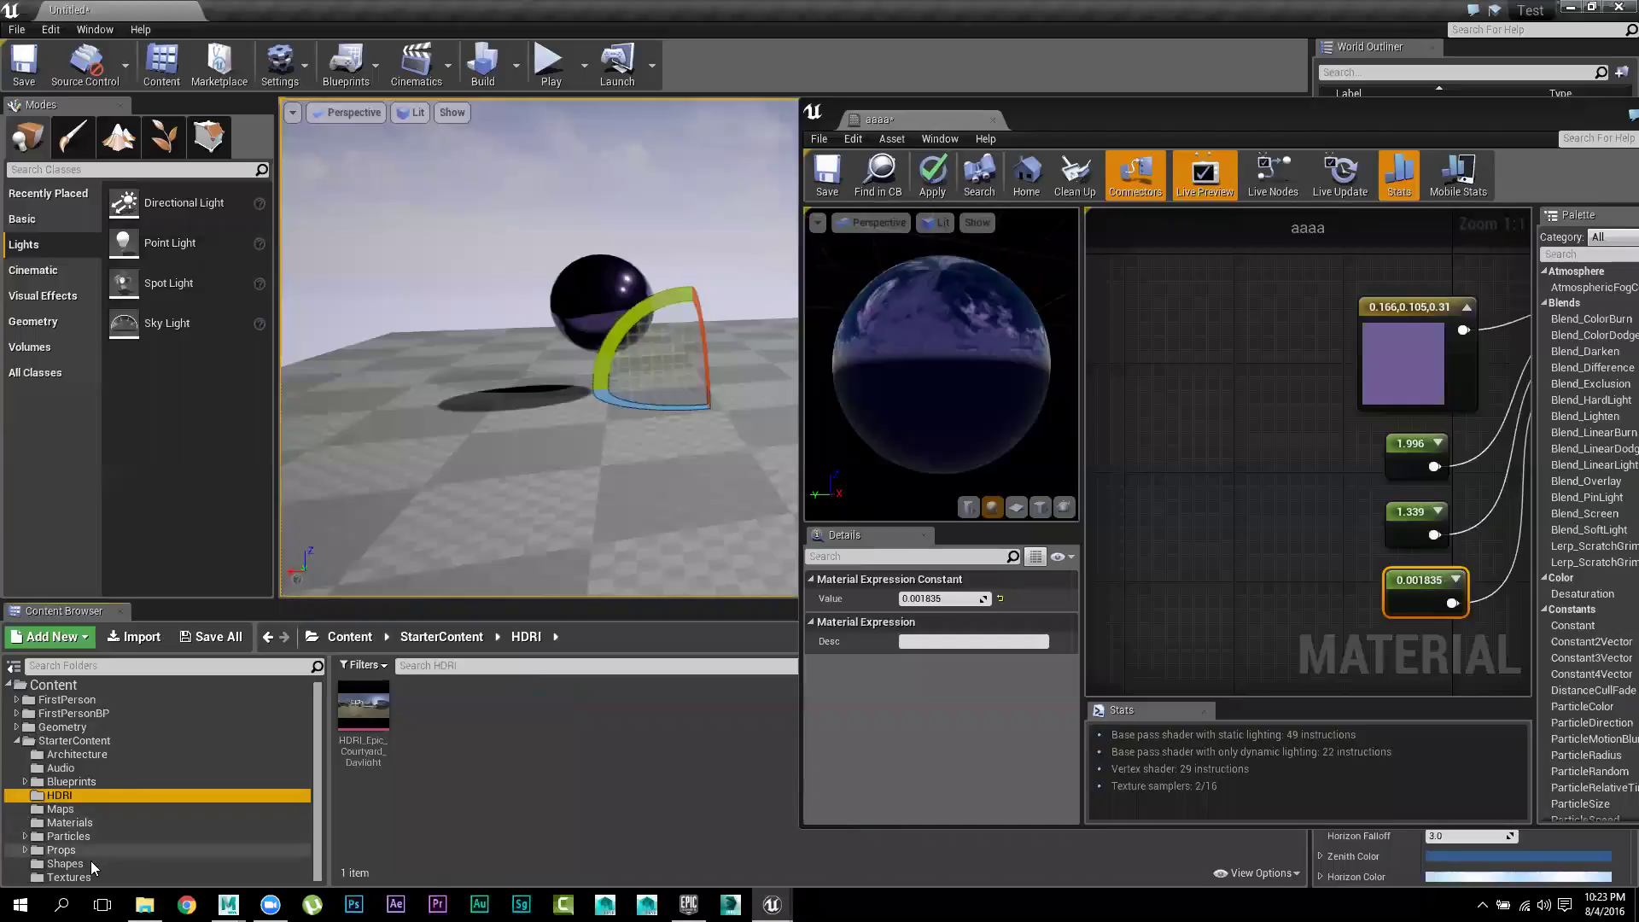
click(75, 863)
click(74, 877)
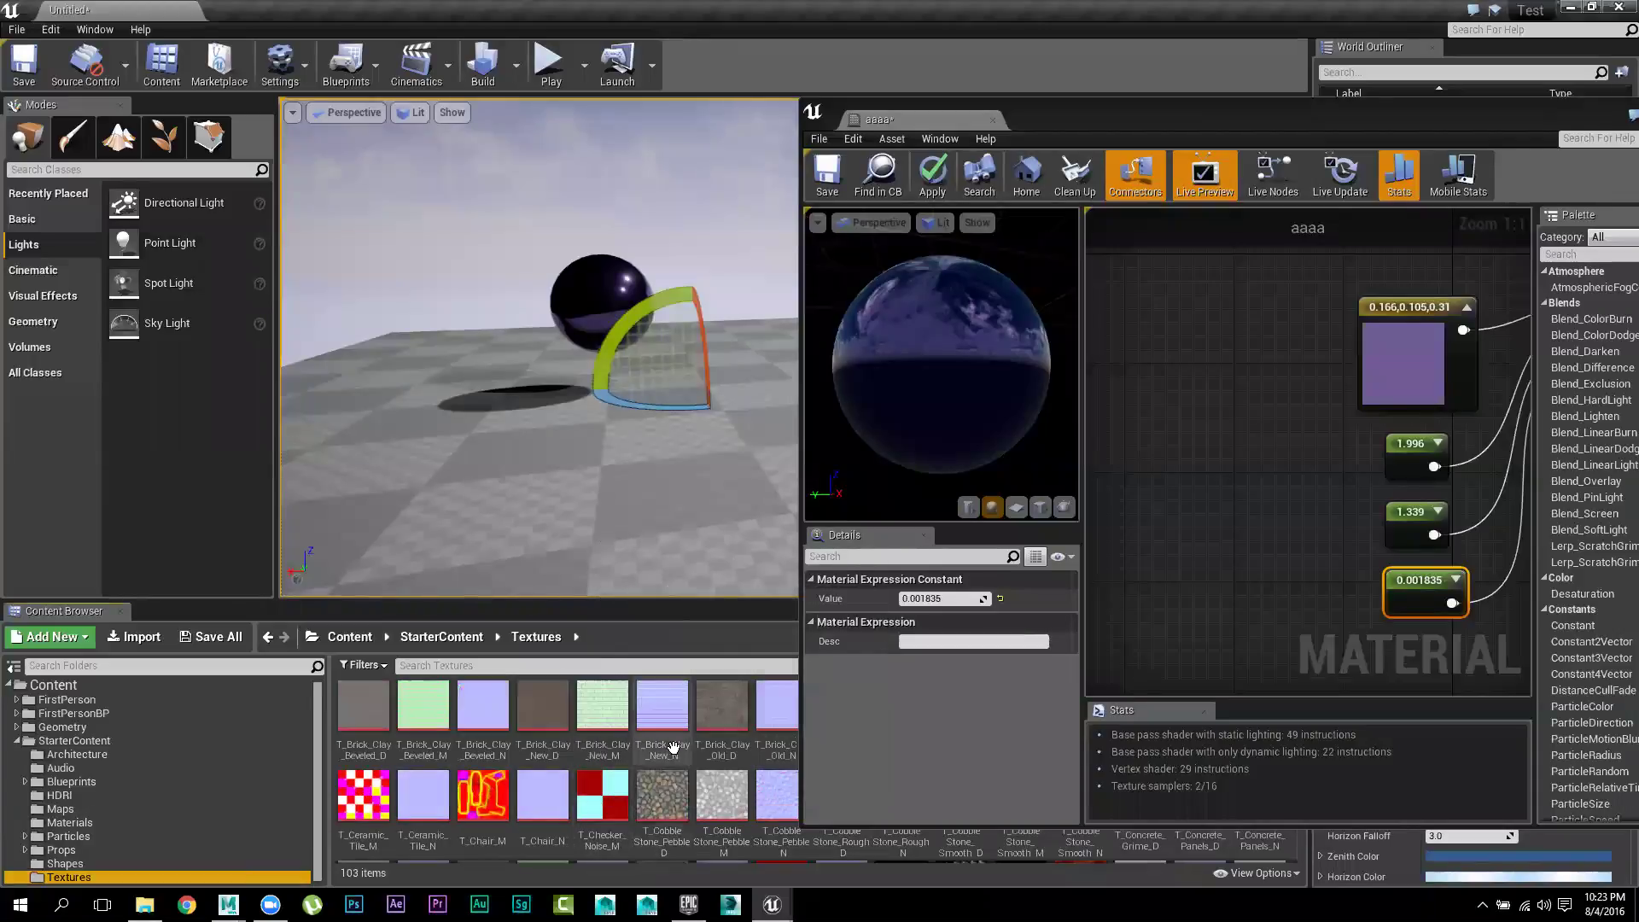
click(606, 707)
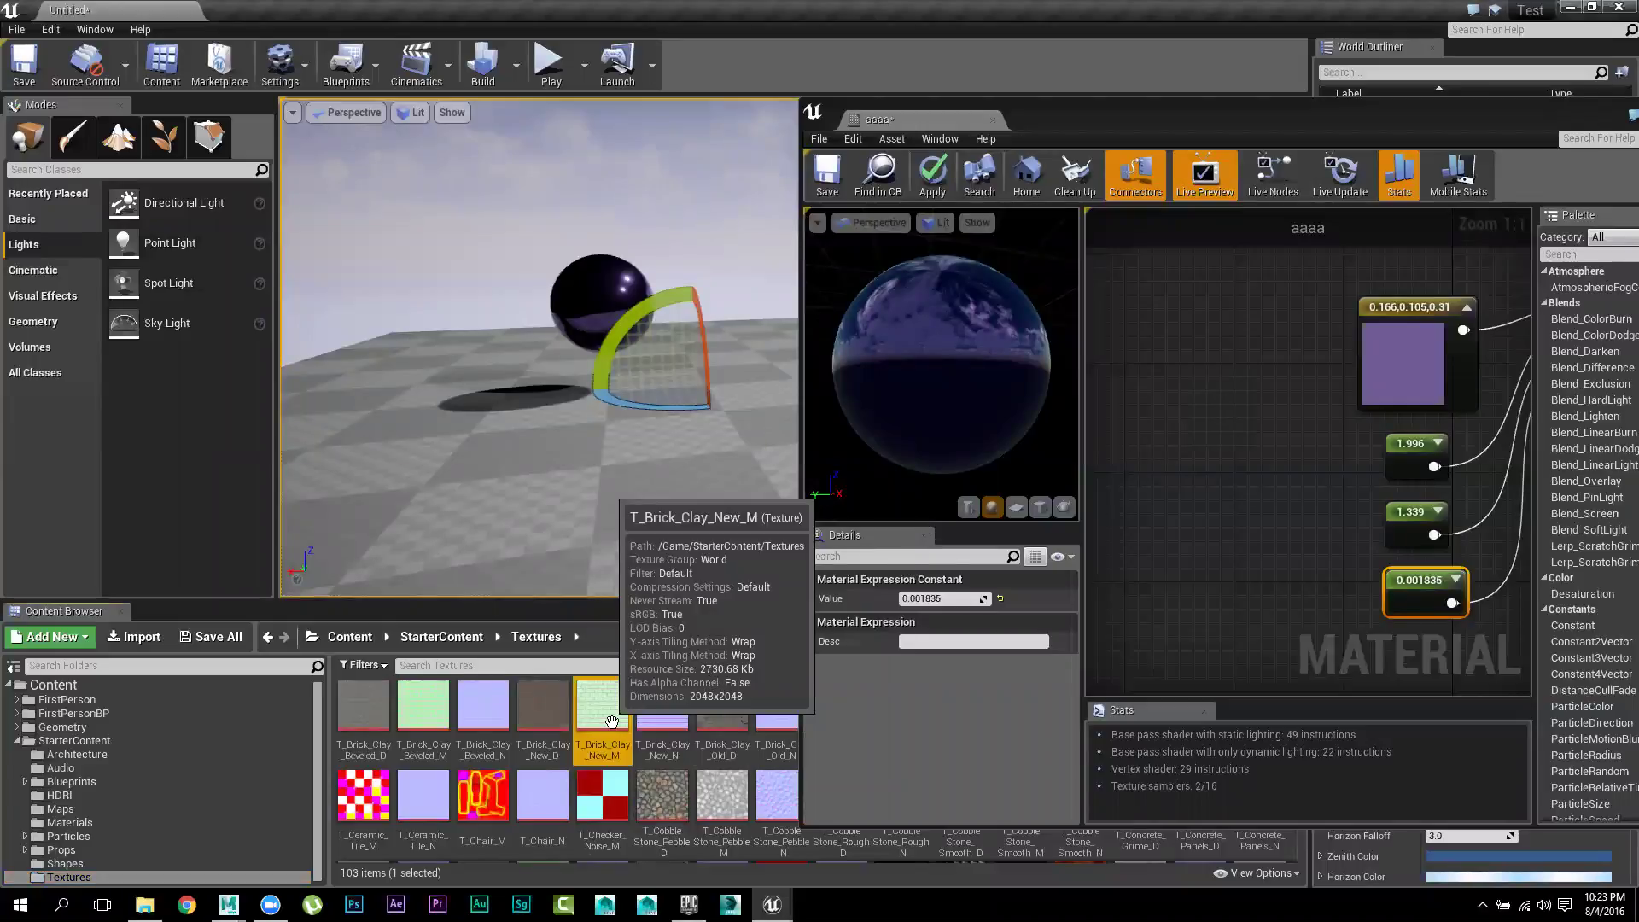
Add a T_Brick_Clay_New_M Texture Sample node and arrange it beside the purple colour node
click(1201, 565)
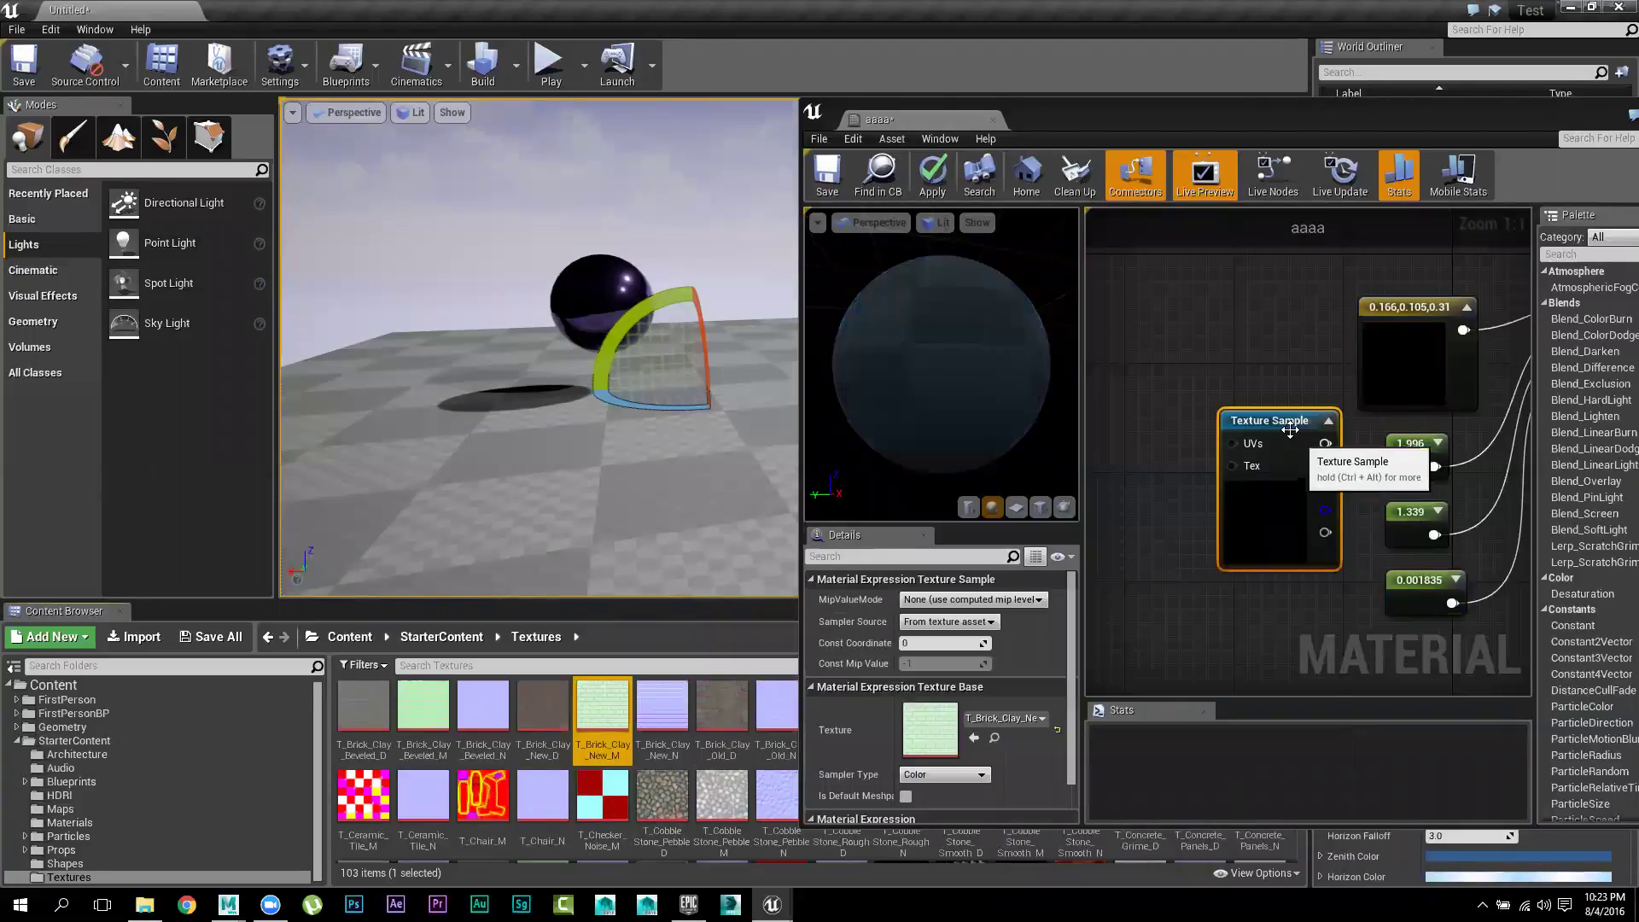
drag(1281, 420, 1216, 361)
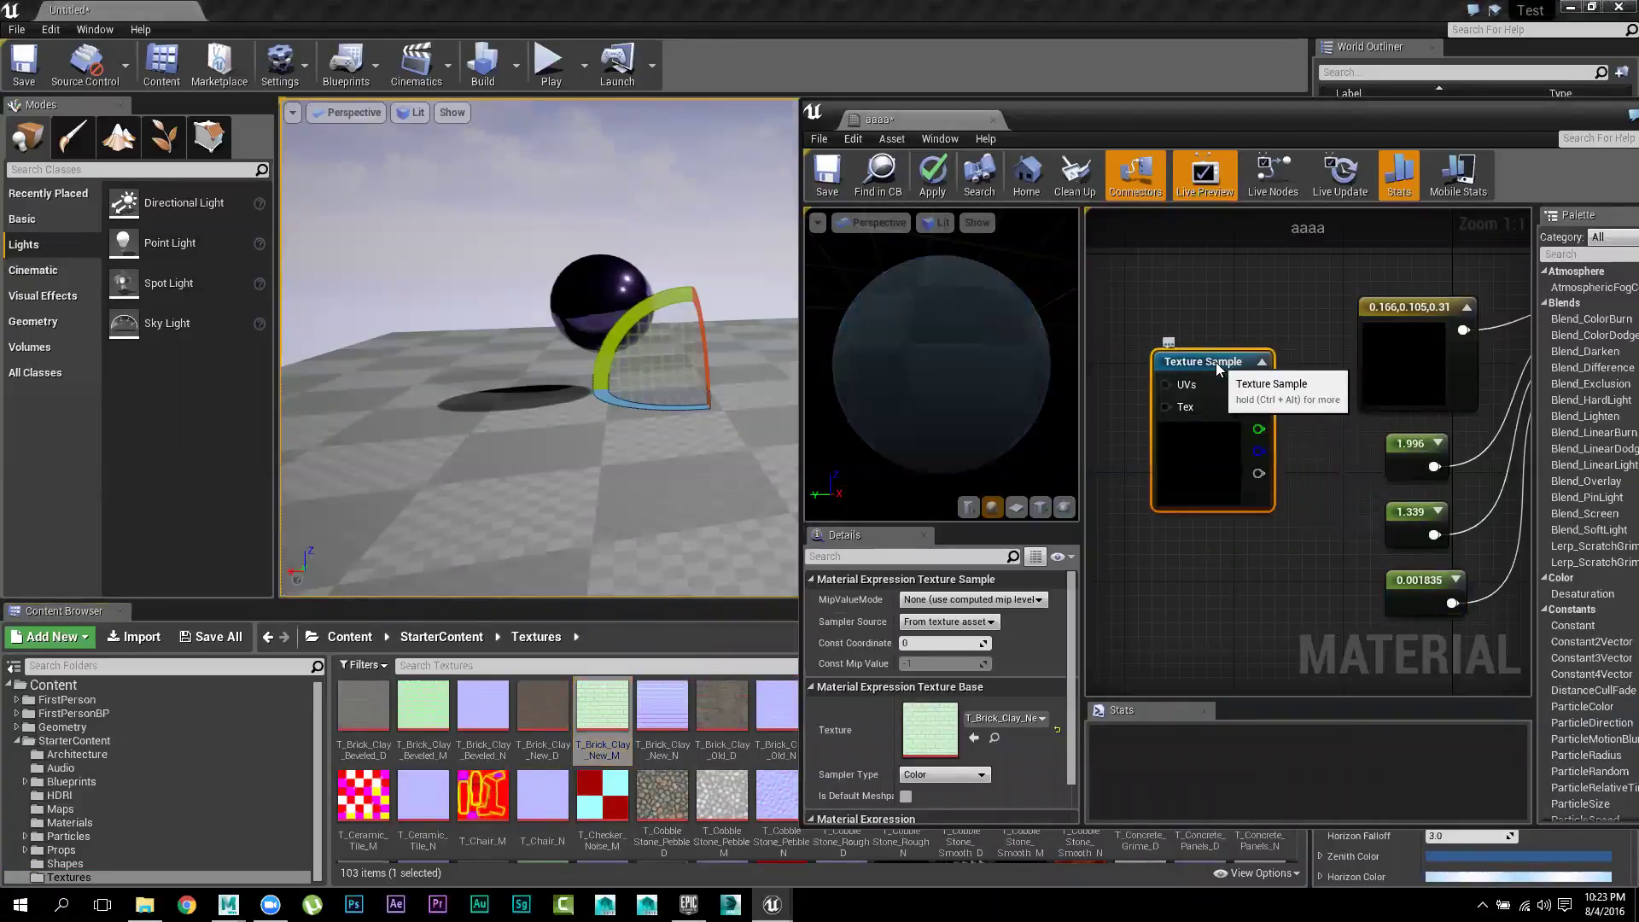
right_drag(1325, 533, 1259, 549)
drag(1130, 376, 1183, 340)
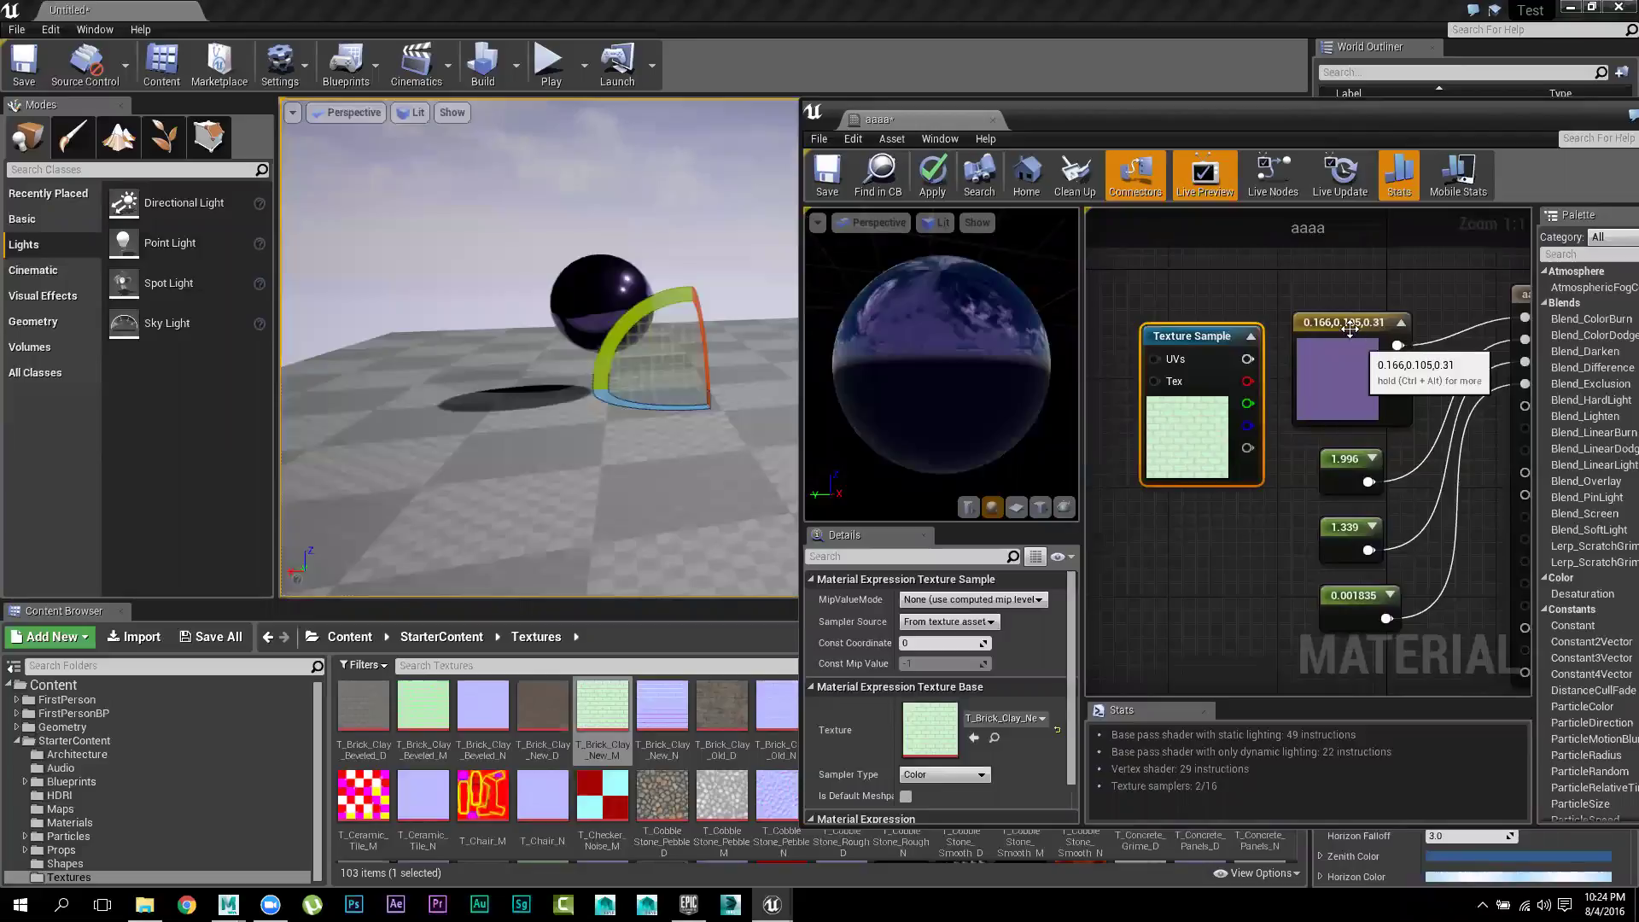
drag(1349, 328, 1337, 257)
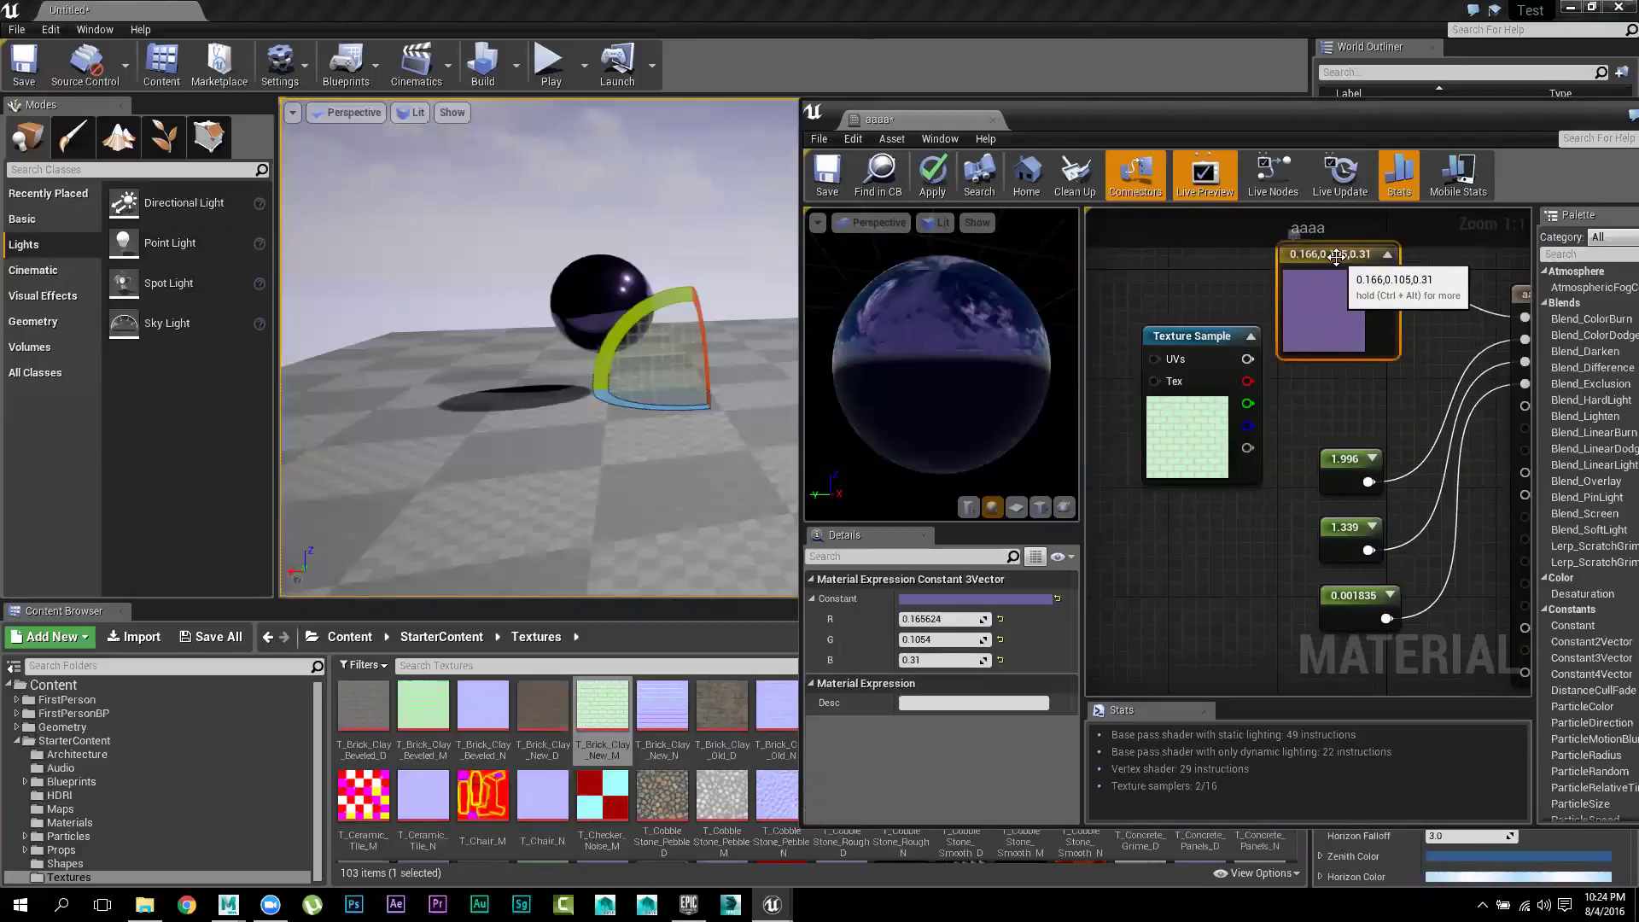
drag(1195, 339, 1199, 408)
drag(1344, 256, 1232, 272)
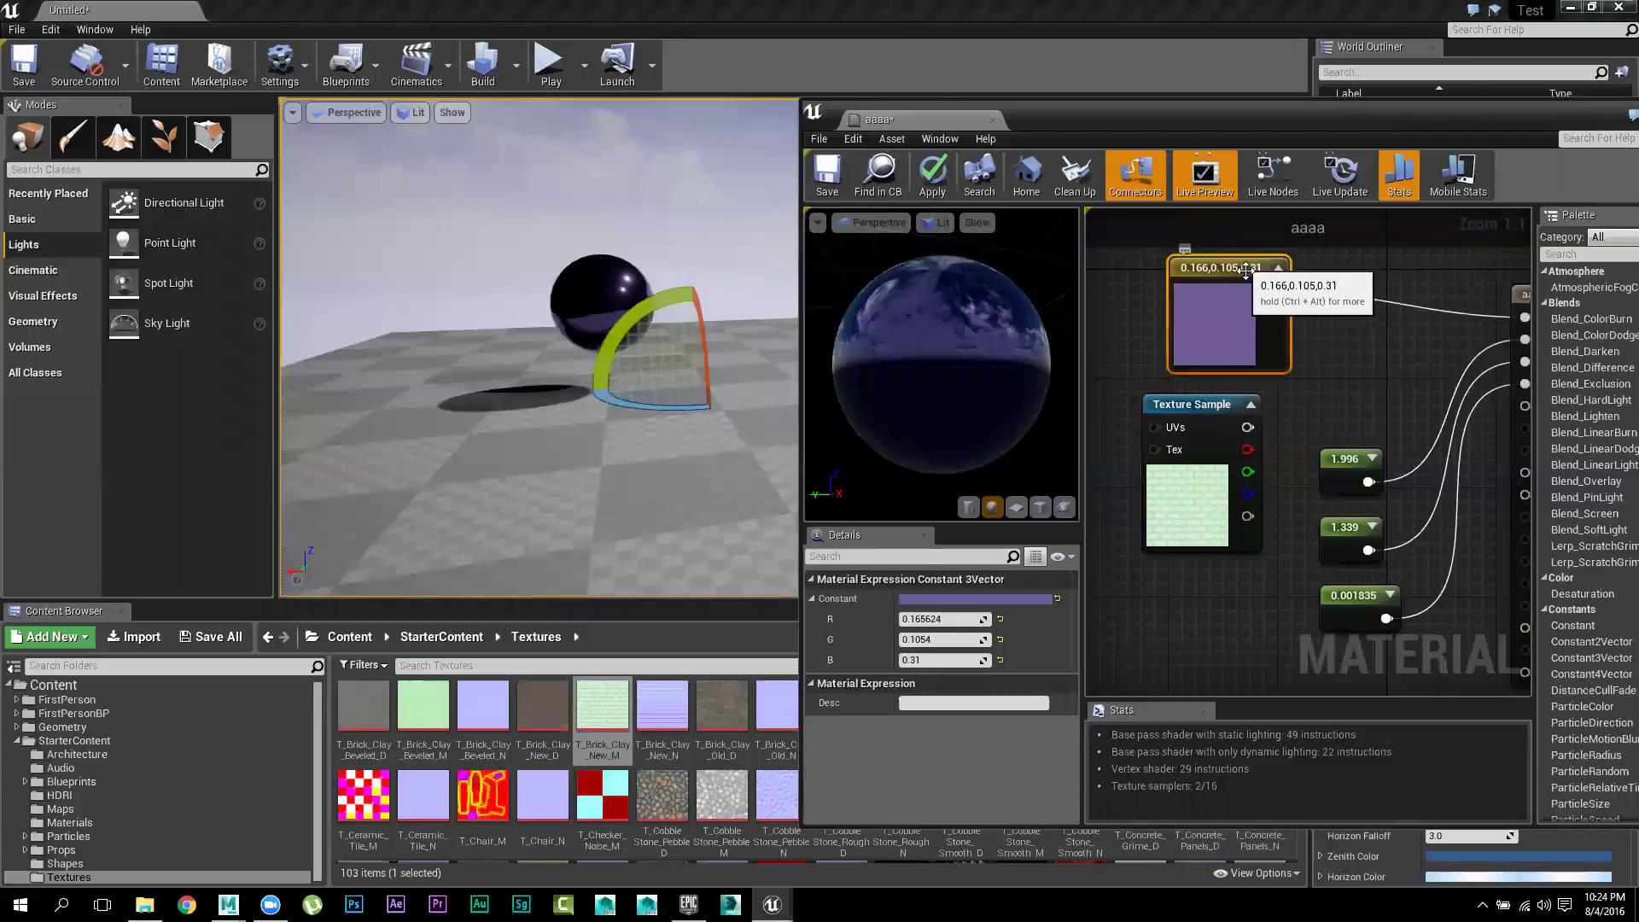
right_drag(1382, 380, 1319, 363)
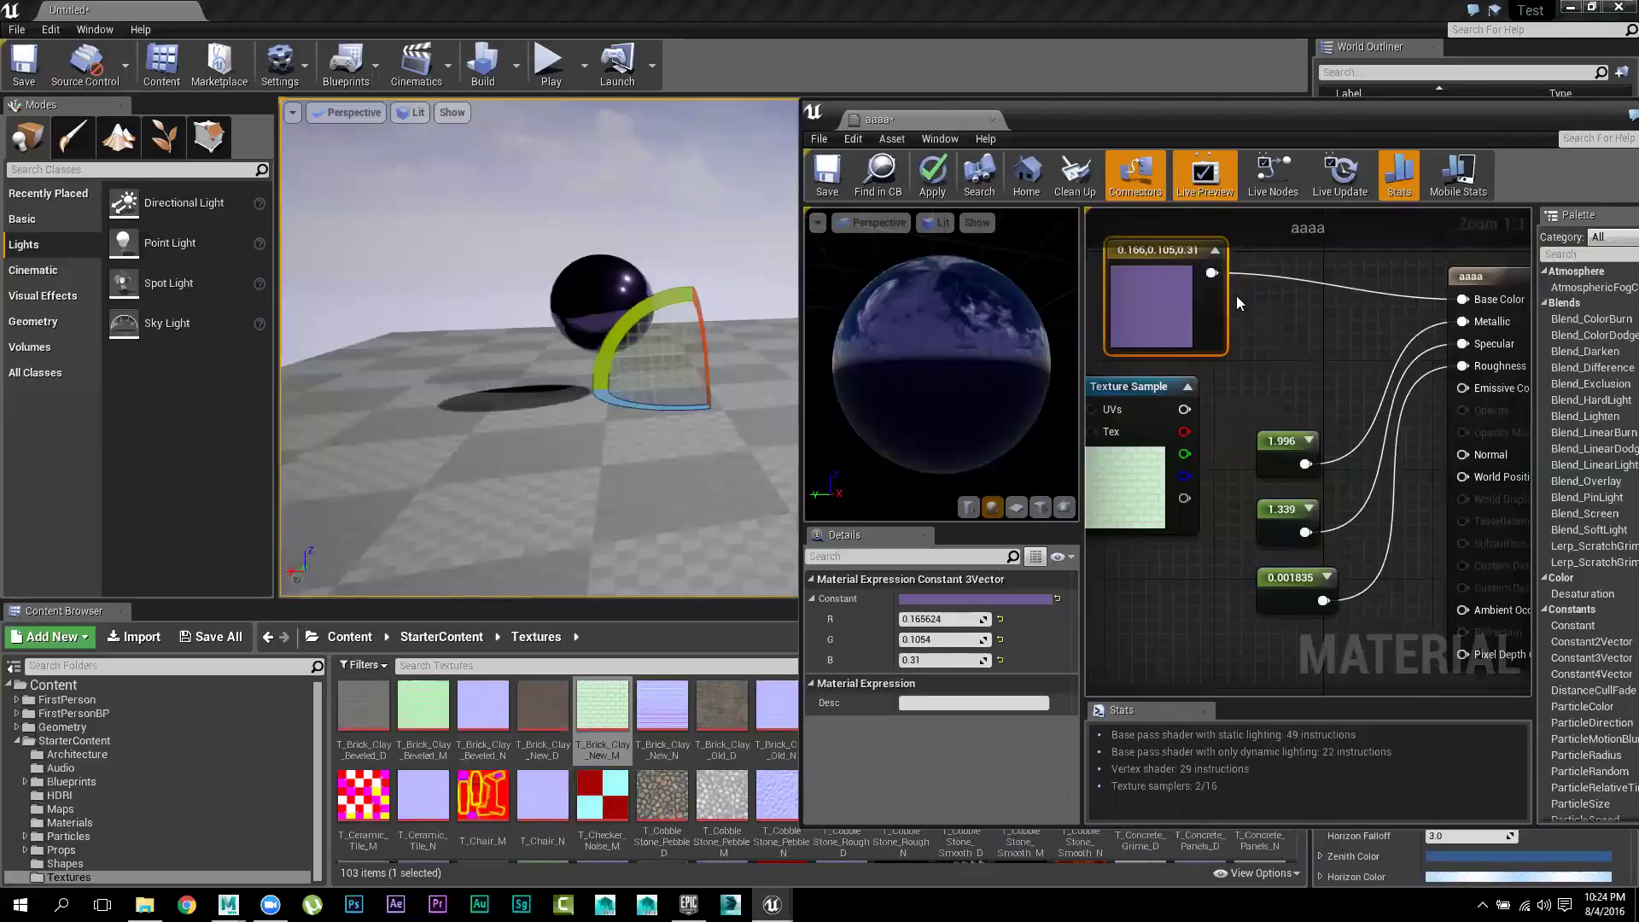
Disconnect the purple colour and wire the brick texture into Base Color instead
right_click(1209, 273)
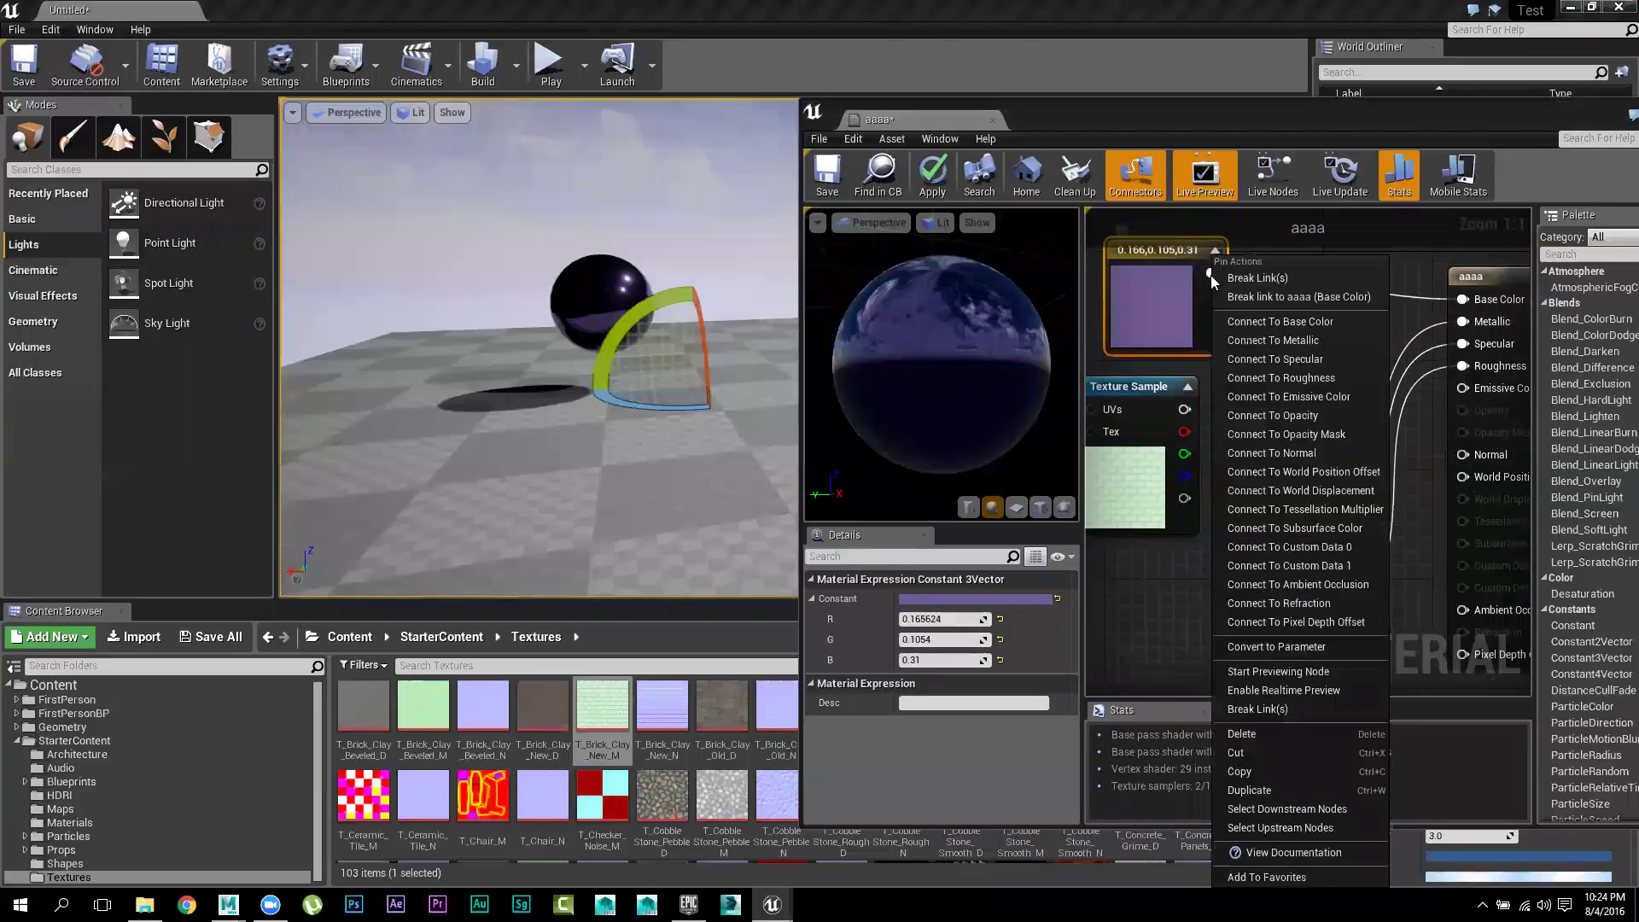
click(1246, 280)
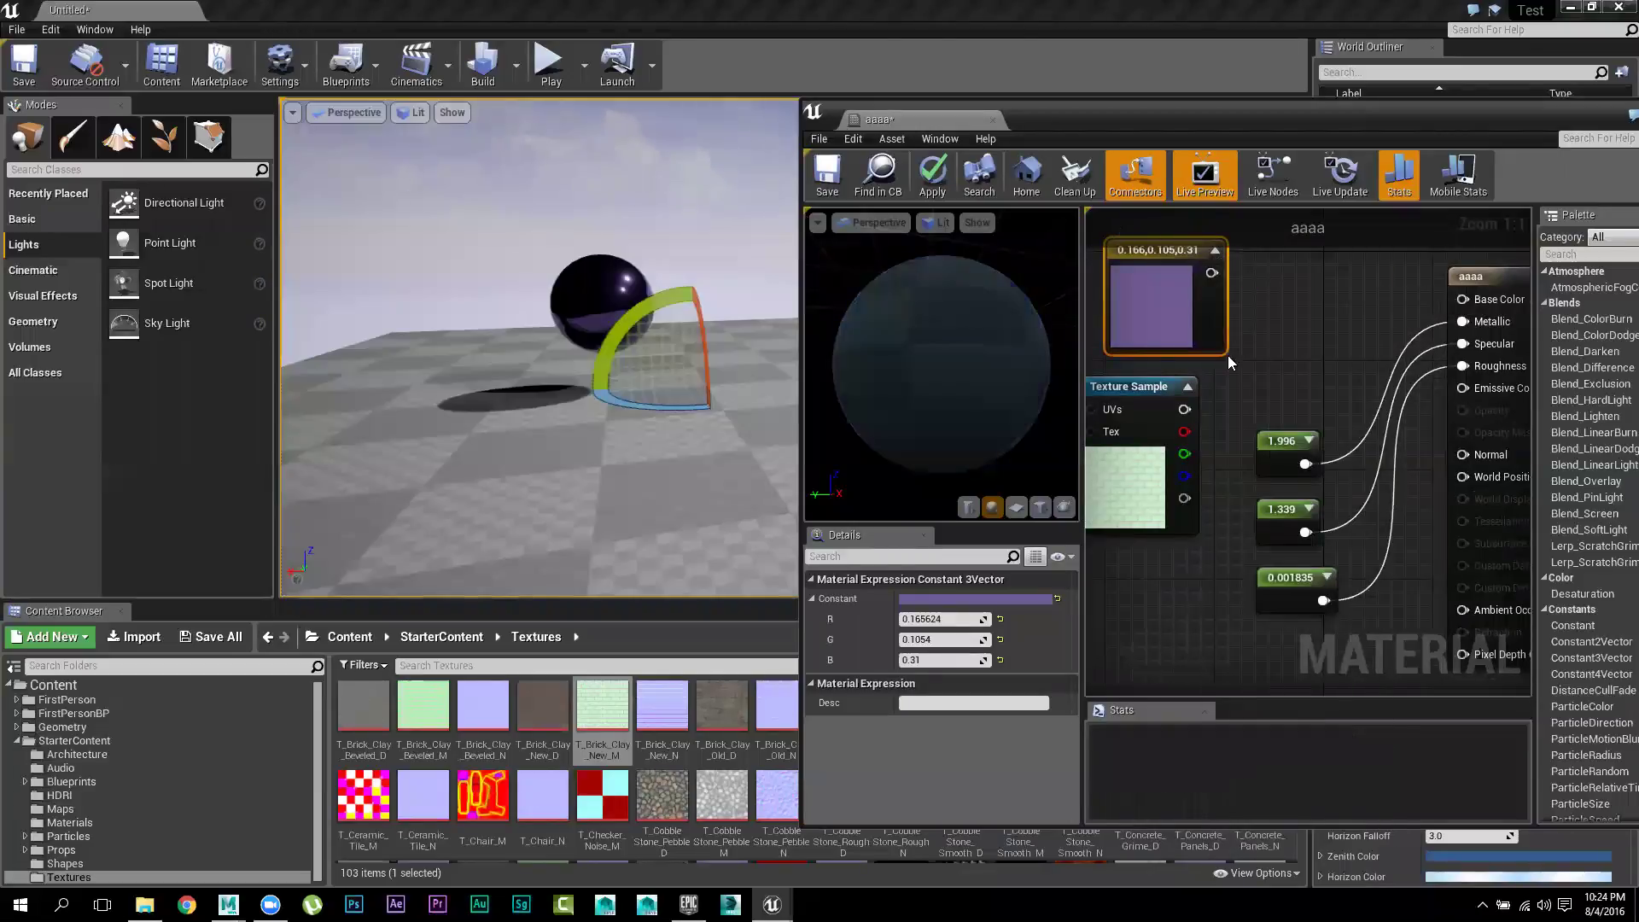
drag(1184, 409, 1475, 297)
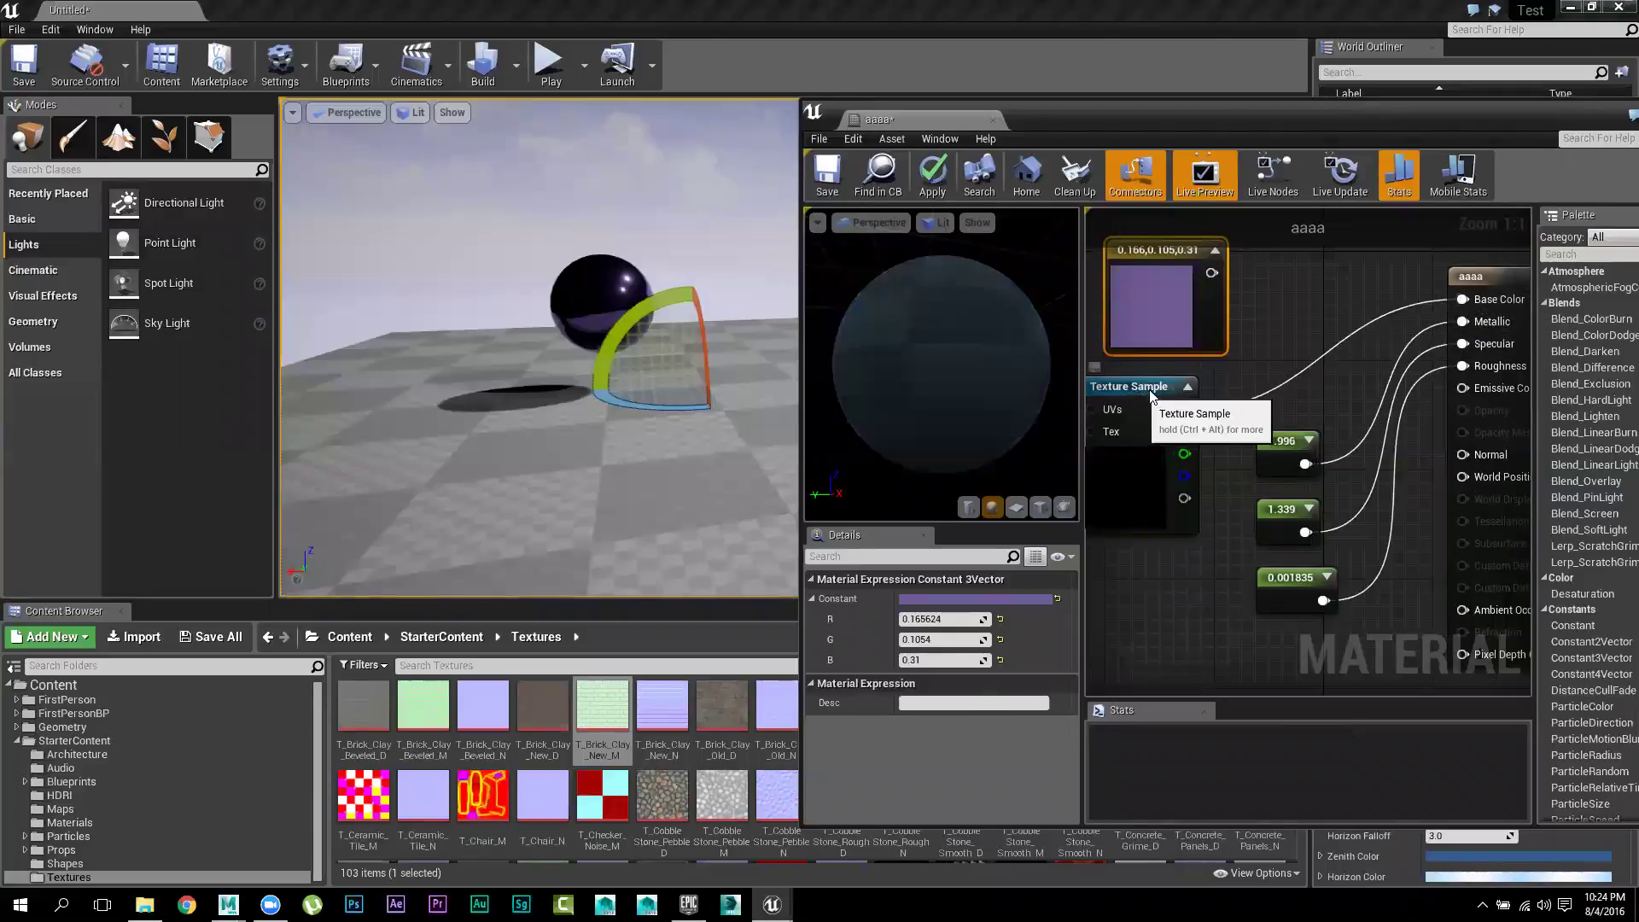
drag(1151, 393, 1182, 393)
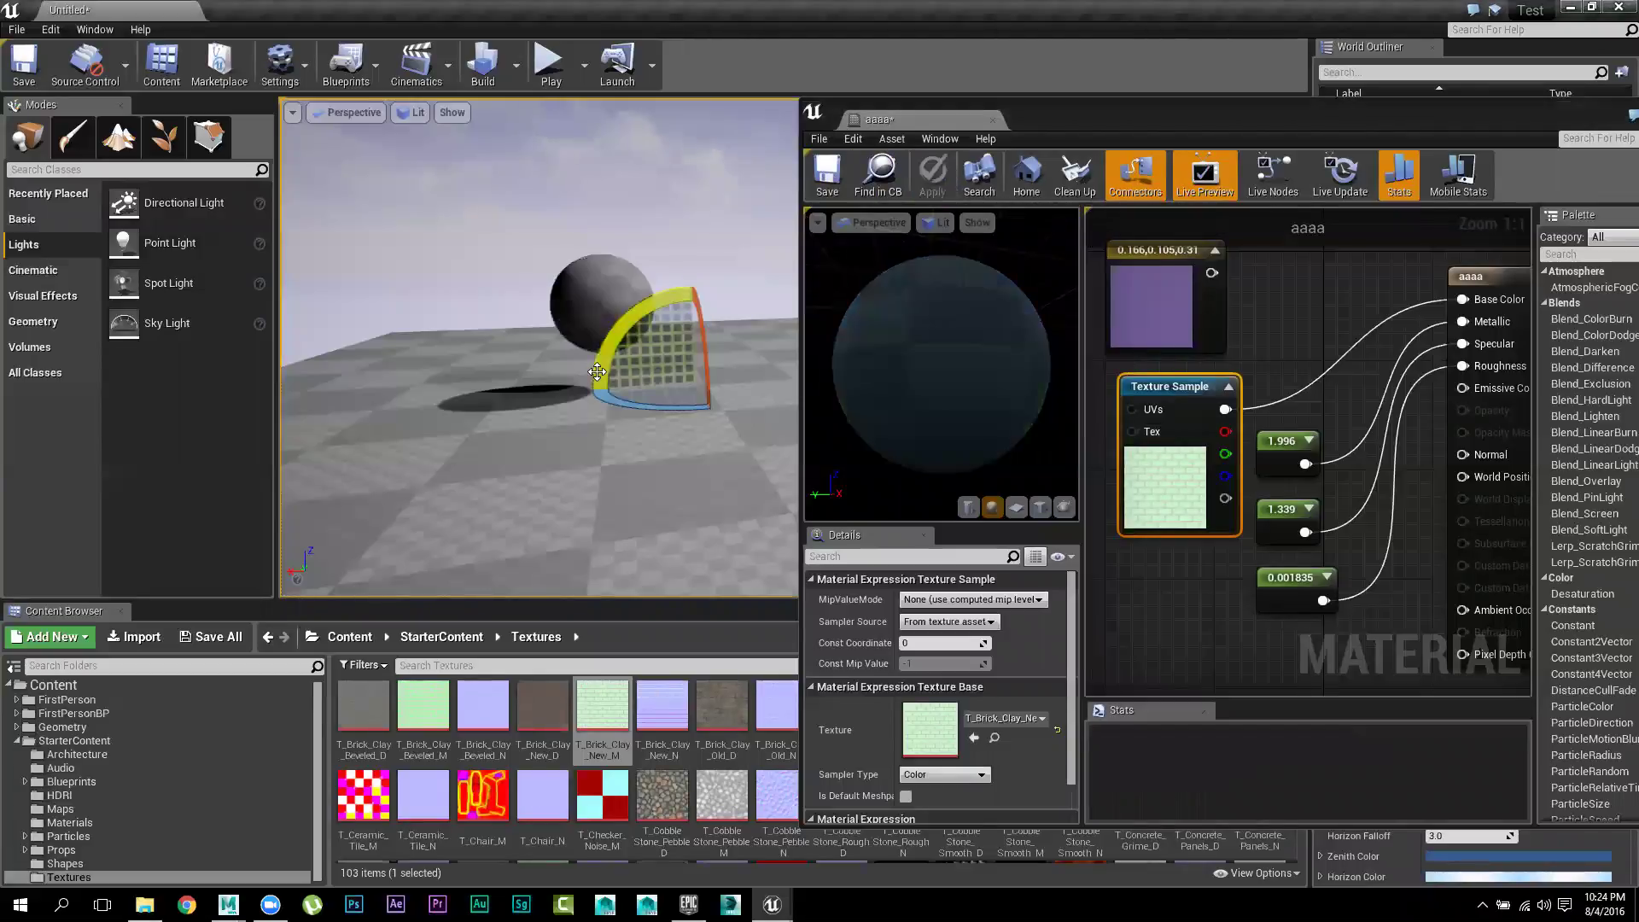
key(w)
right_drag(595, 372, 541, 370)
scroll(541, 371, up, 5)
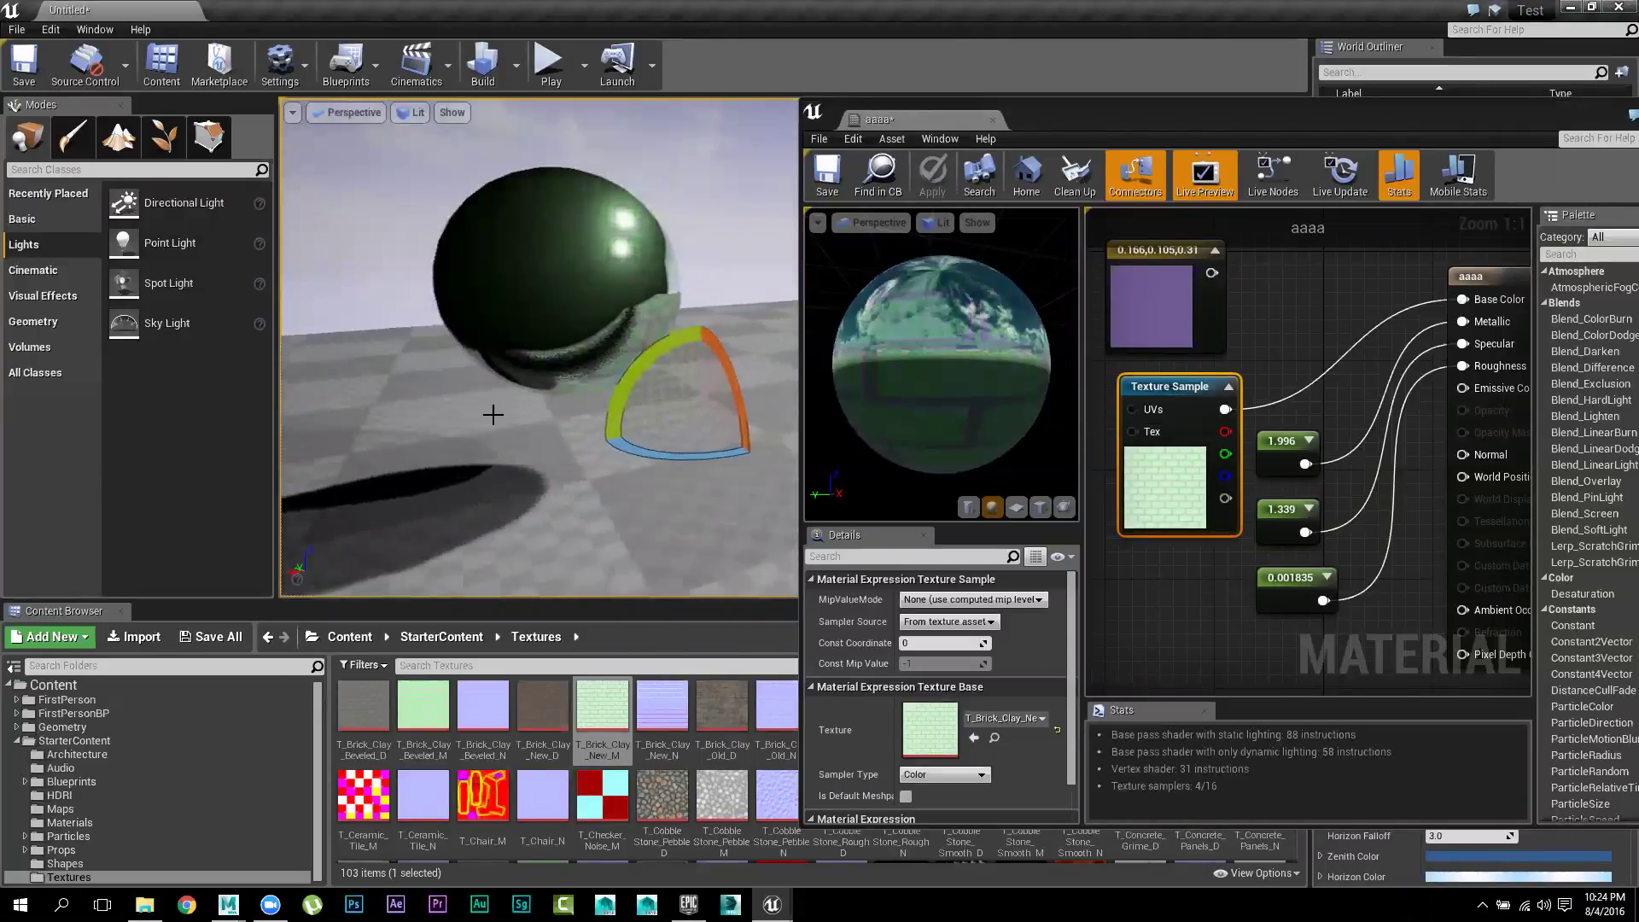
drag(525, 410, 504, 394)
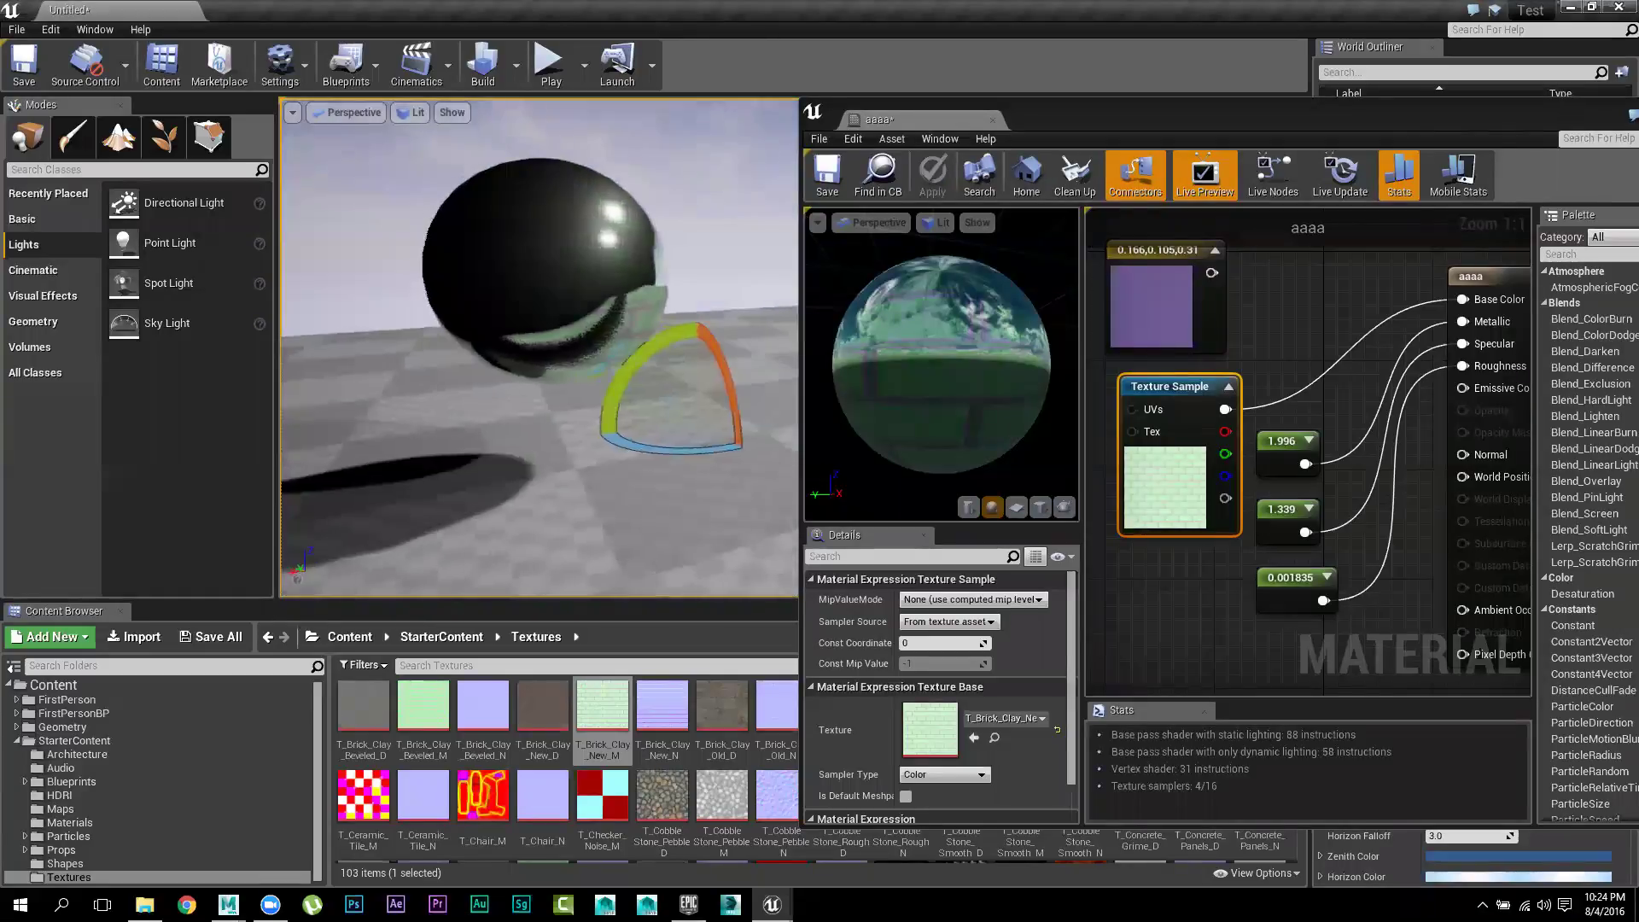
Delete the 1.996, 1.339 and 0.001835 constant nodes and reposition the brick texture node
click(1291, 444)
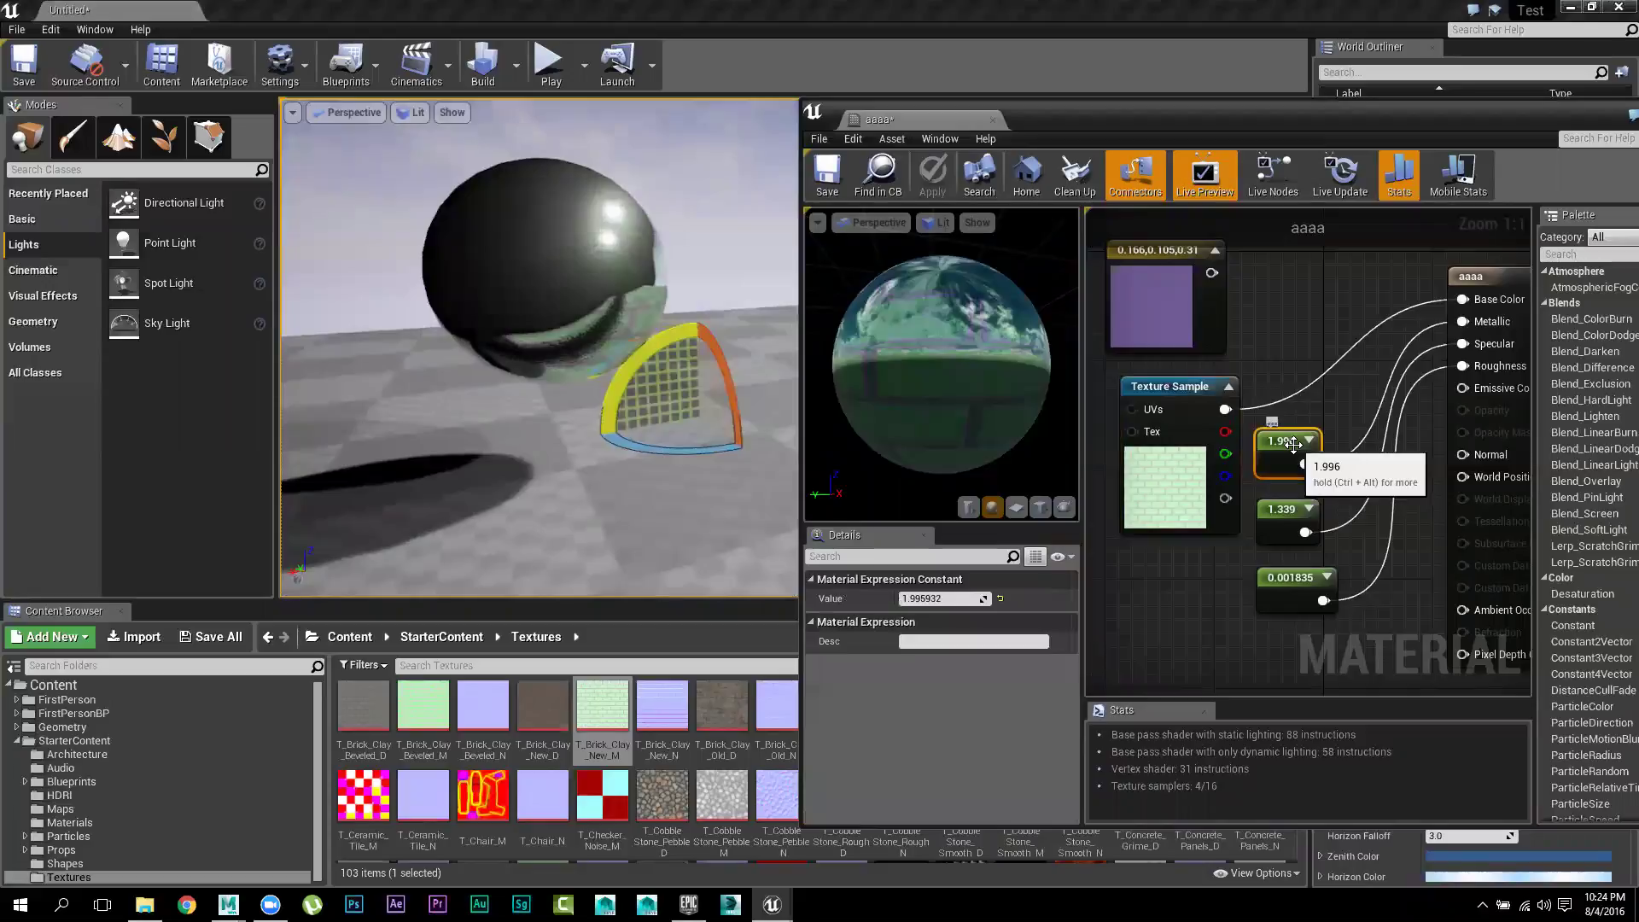
key(Delete)
click(1293, 510)
key(Delete)
click(1304, 577)
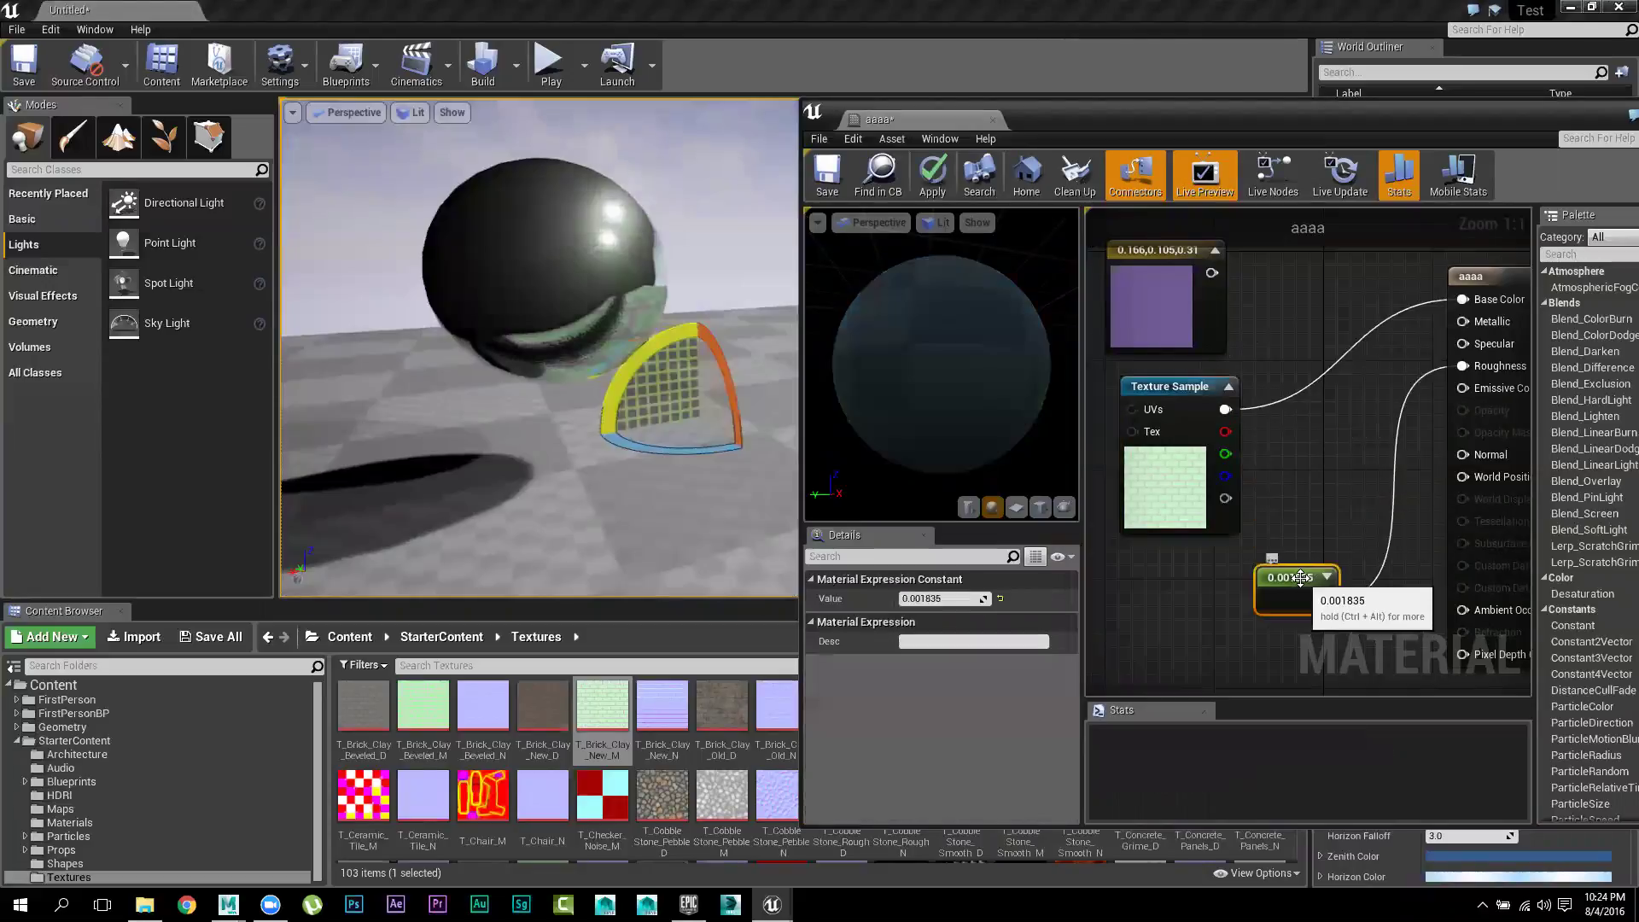
key(Delete)
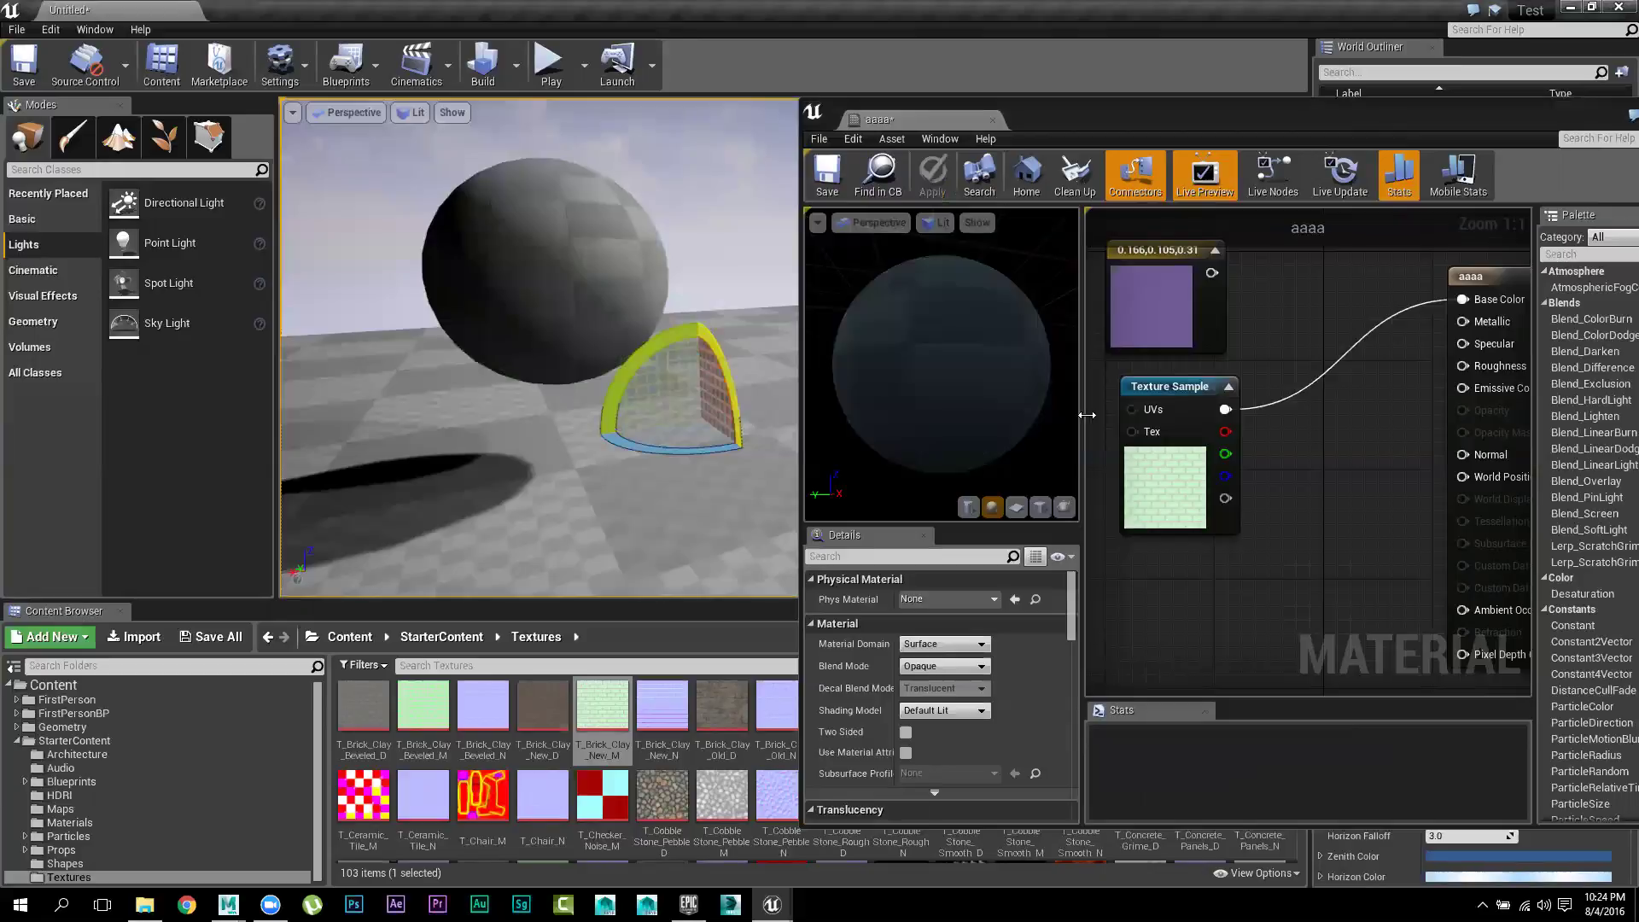
drag(1165, 385, 1288, 385)
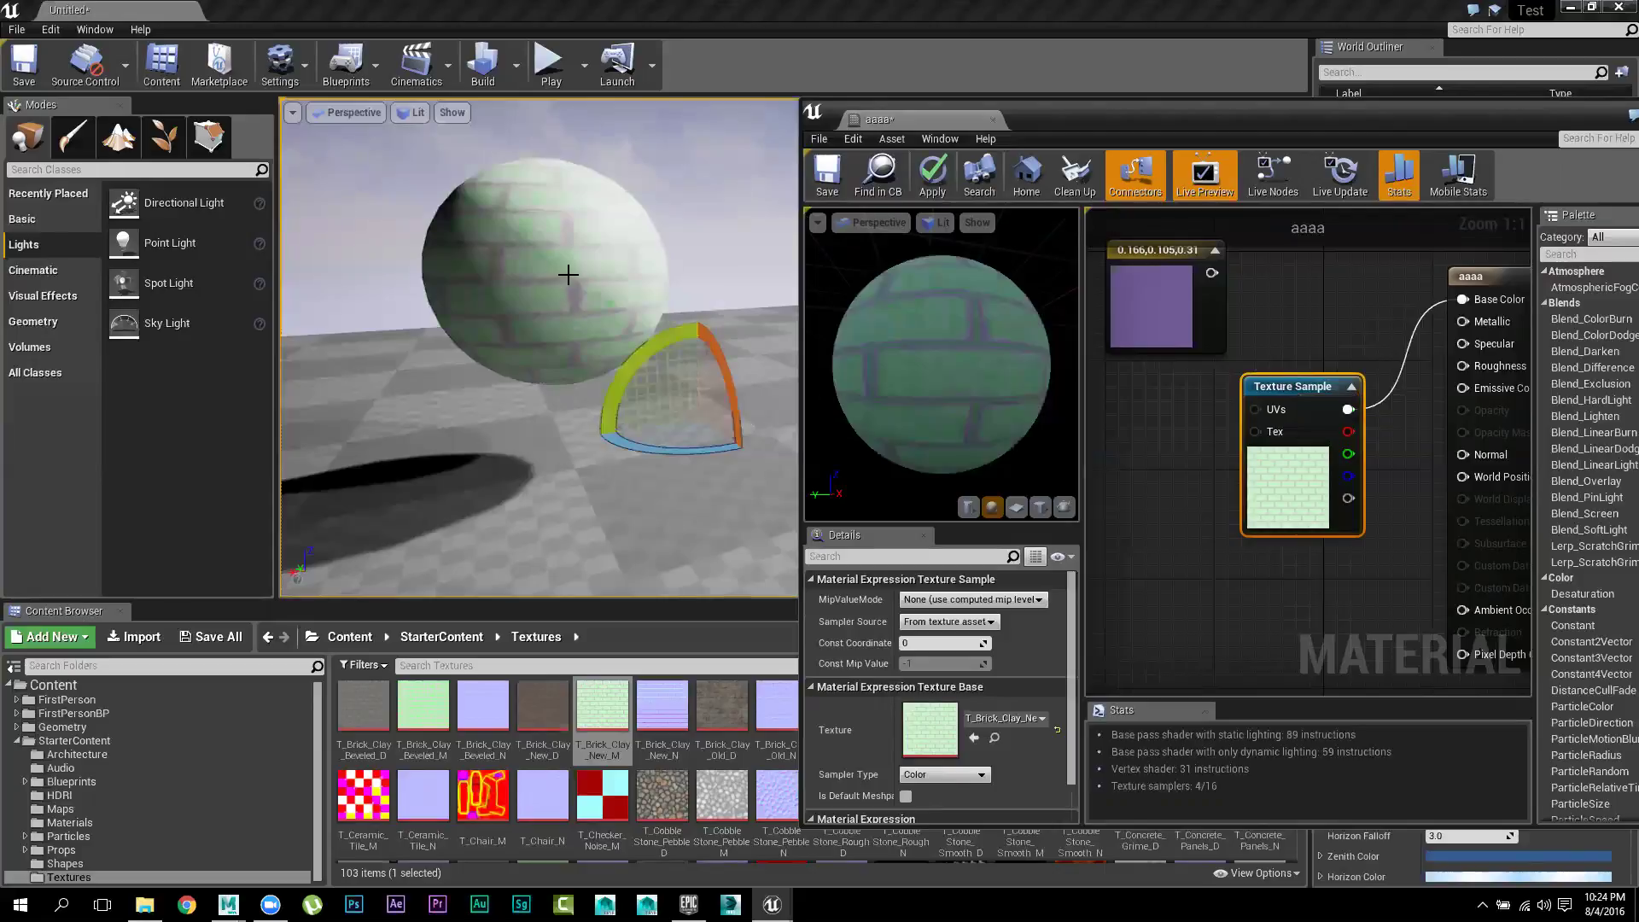
Add a TexCoord[0] node for the brick texture and tile it 4.914825 by 2.624331
click(1167, 423)
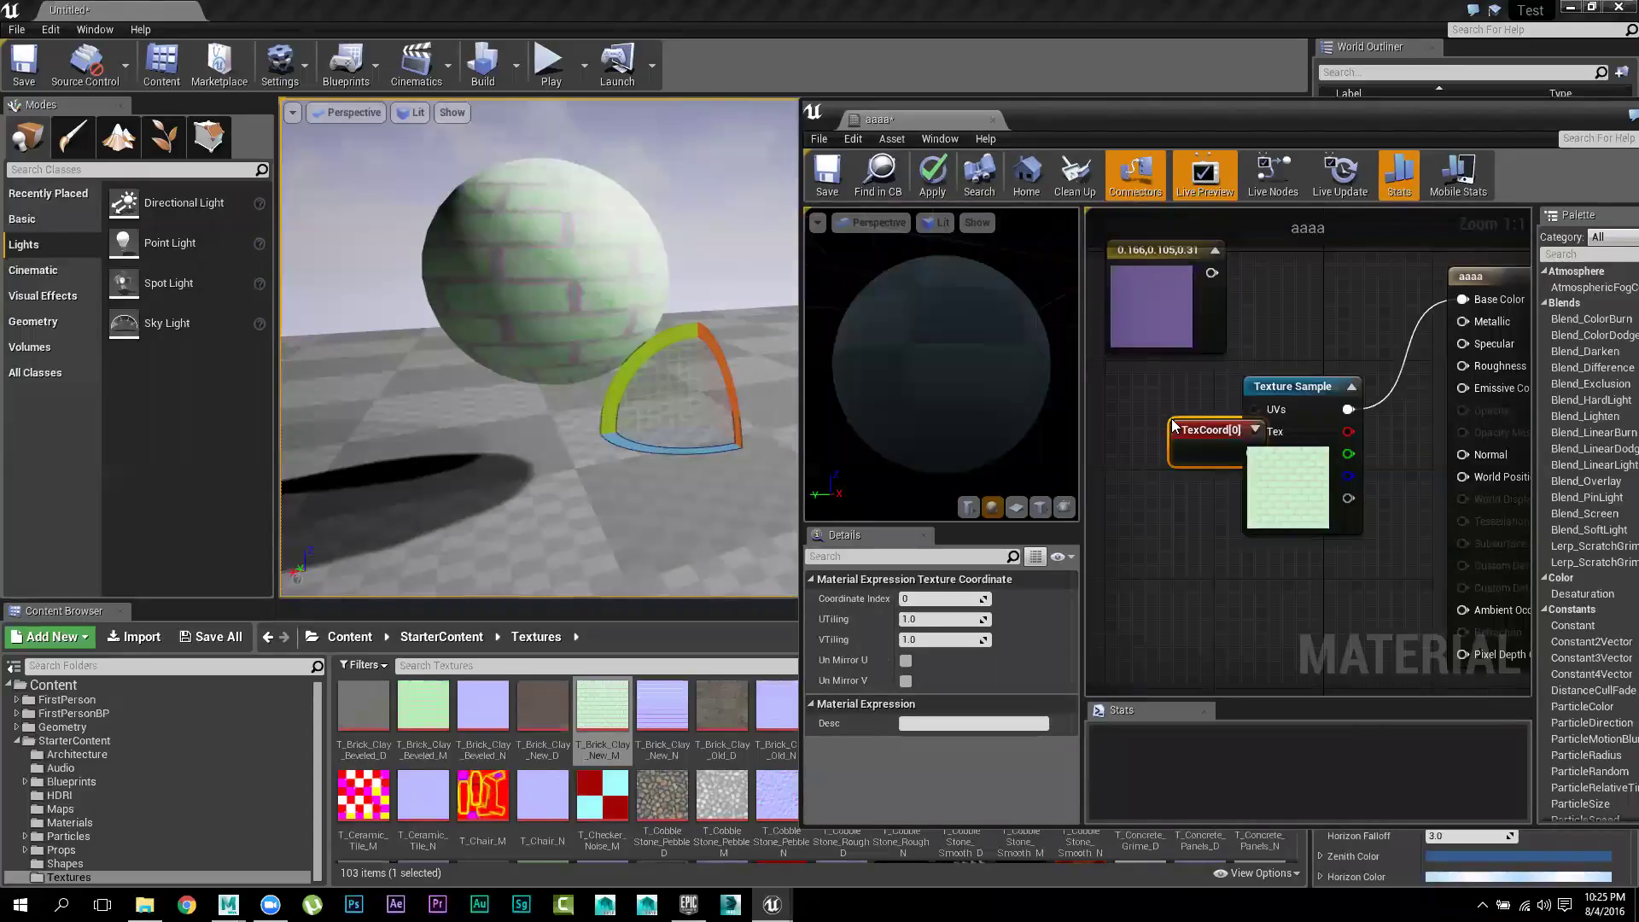
drag(1181, 449, 1261, 404)
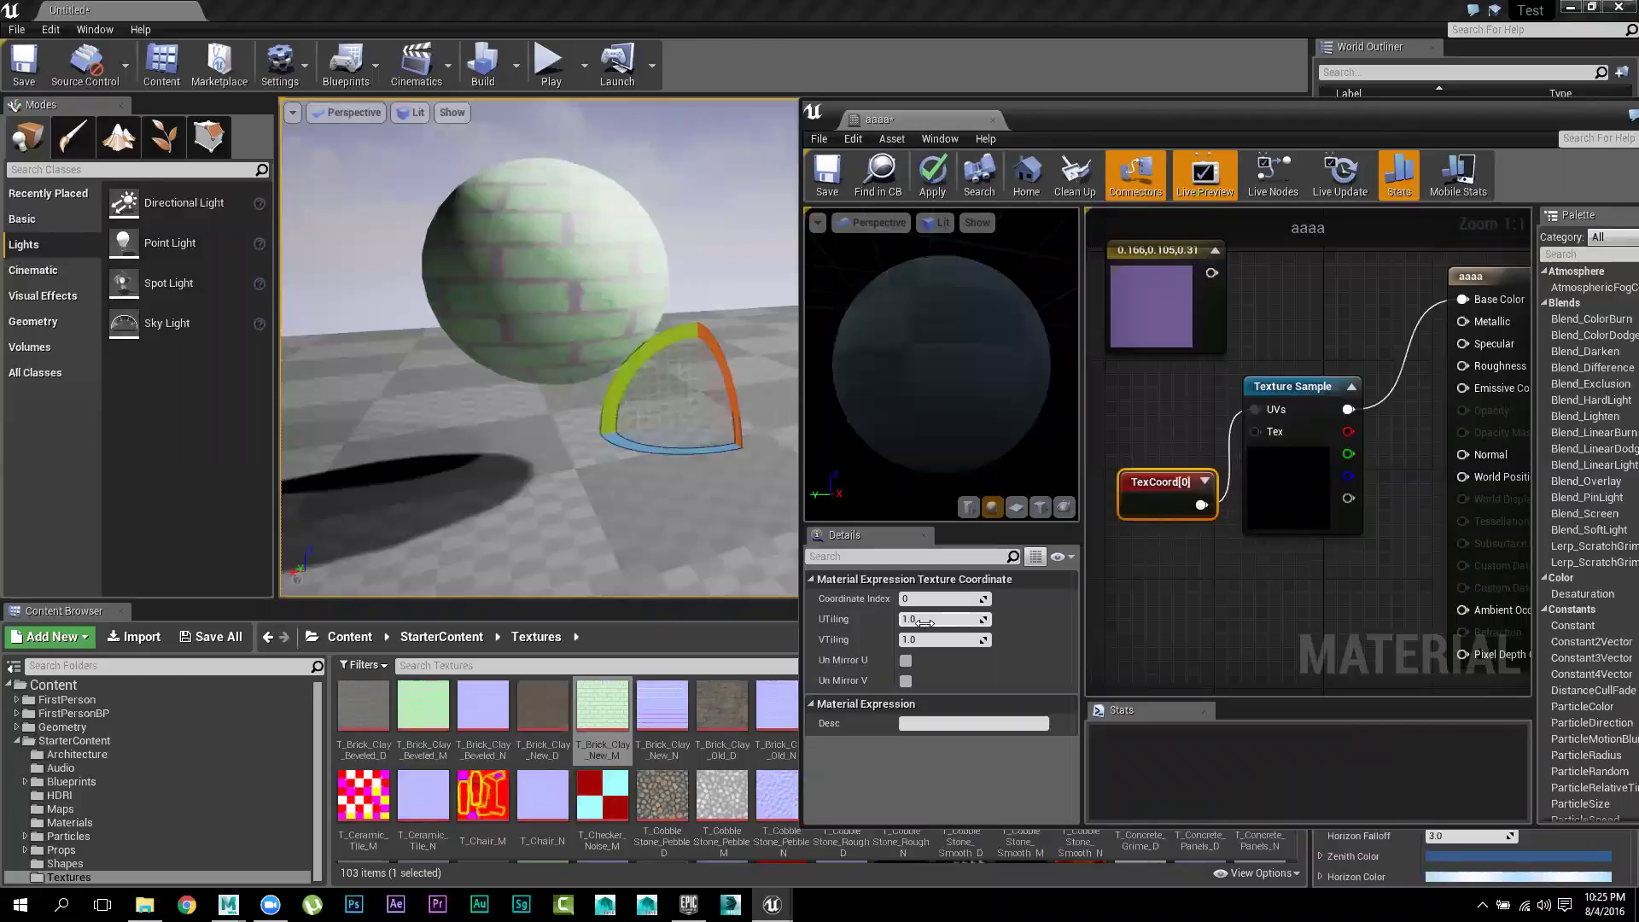
mouse_move(918, 619)
mouse_down()
mouse_move(957, 620)
mouse_move(935, 639)
mouse_up()
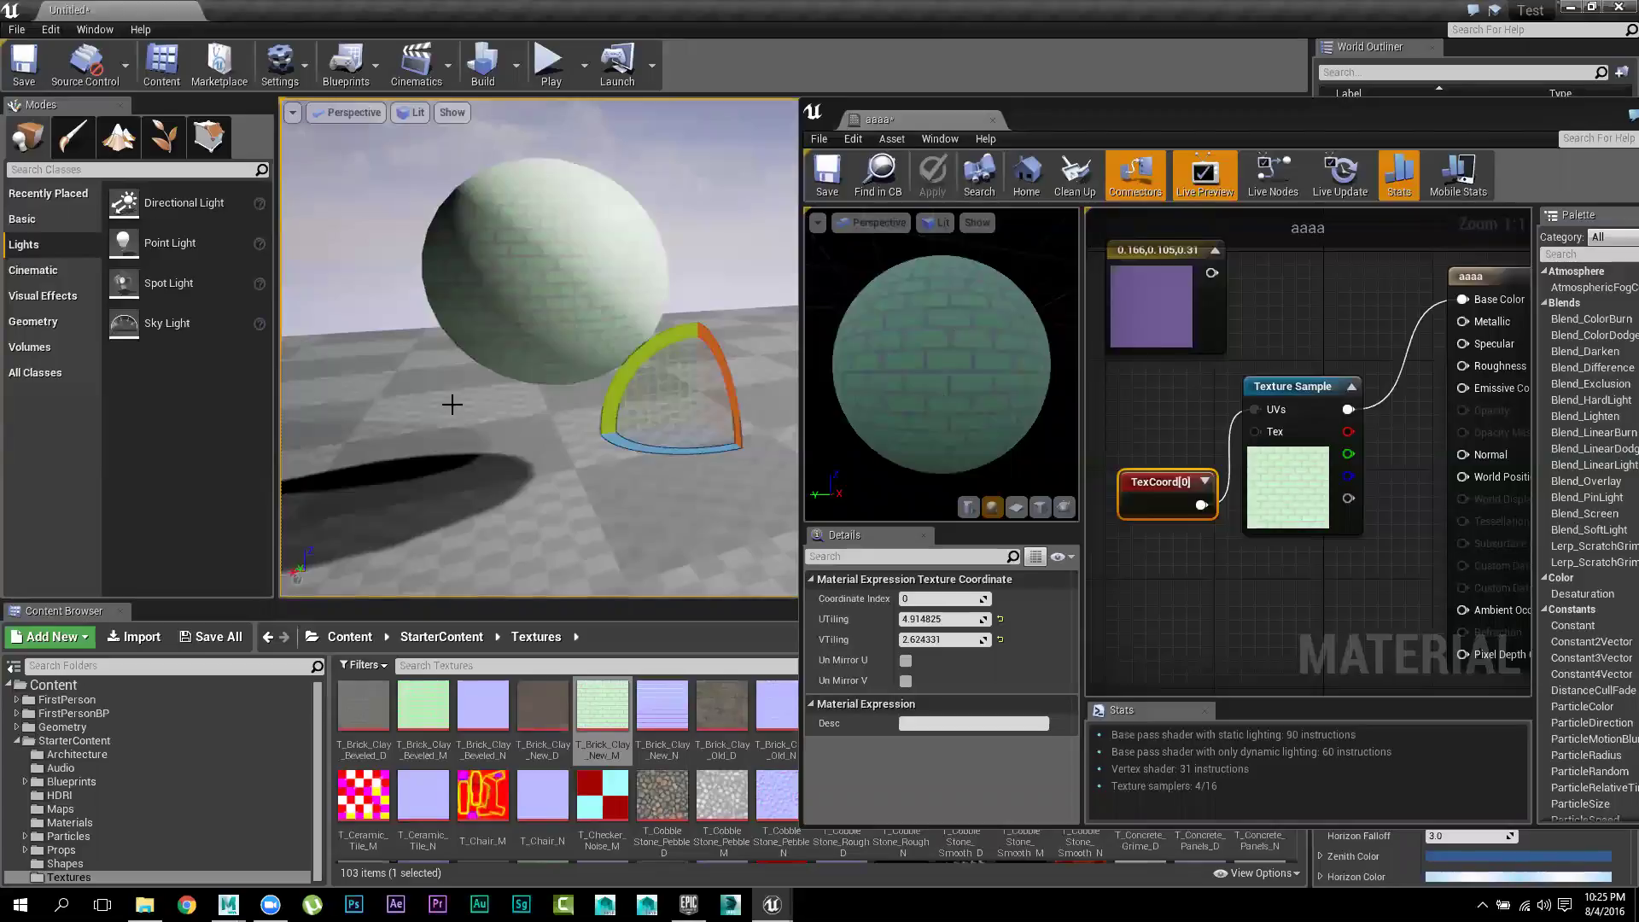
alt+drag(512, 358, 657, 358)
alt+drag(475, 417, 529, 423)
right_drag(452, 422, 459, 445)
scroll(468, 442, up, 3)
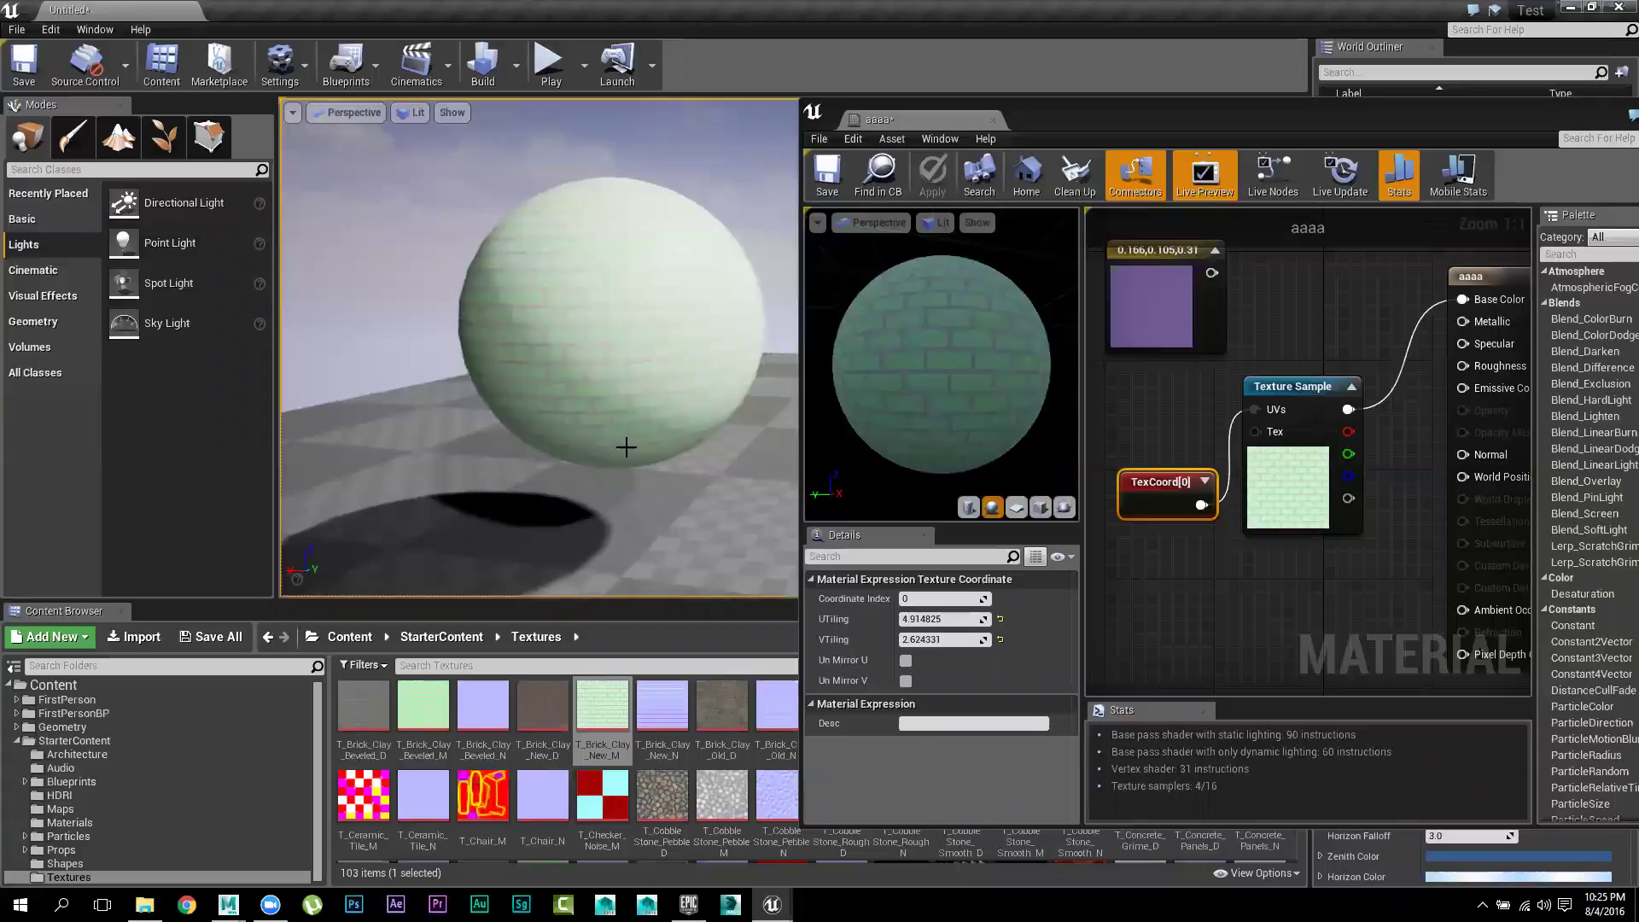
scroll(619, 476, down, 5)
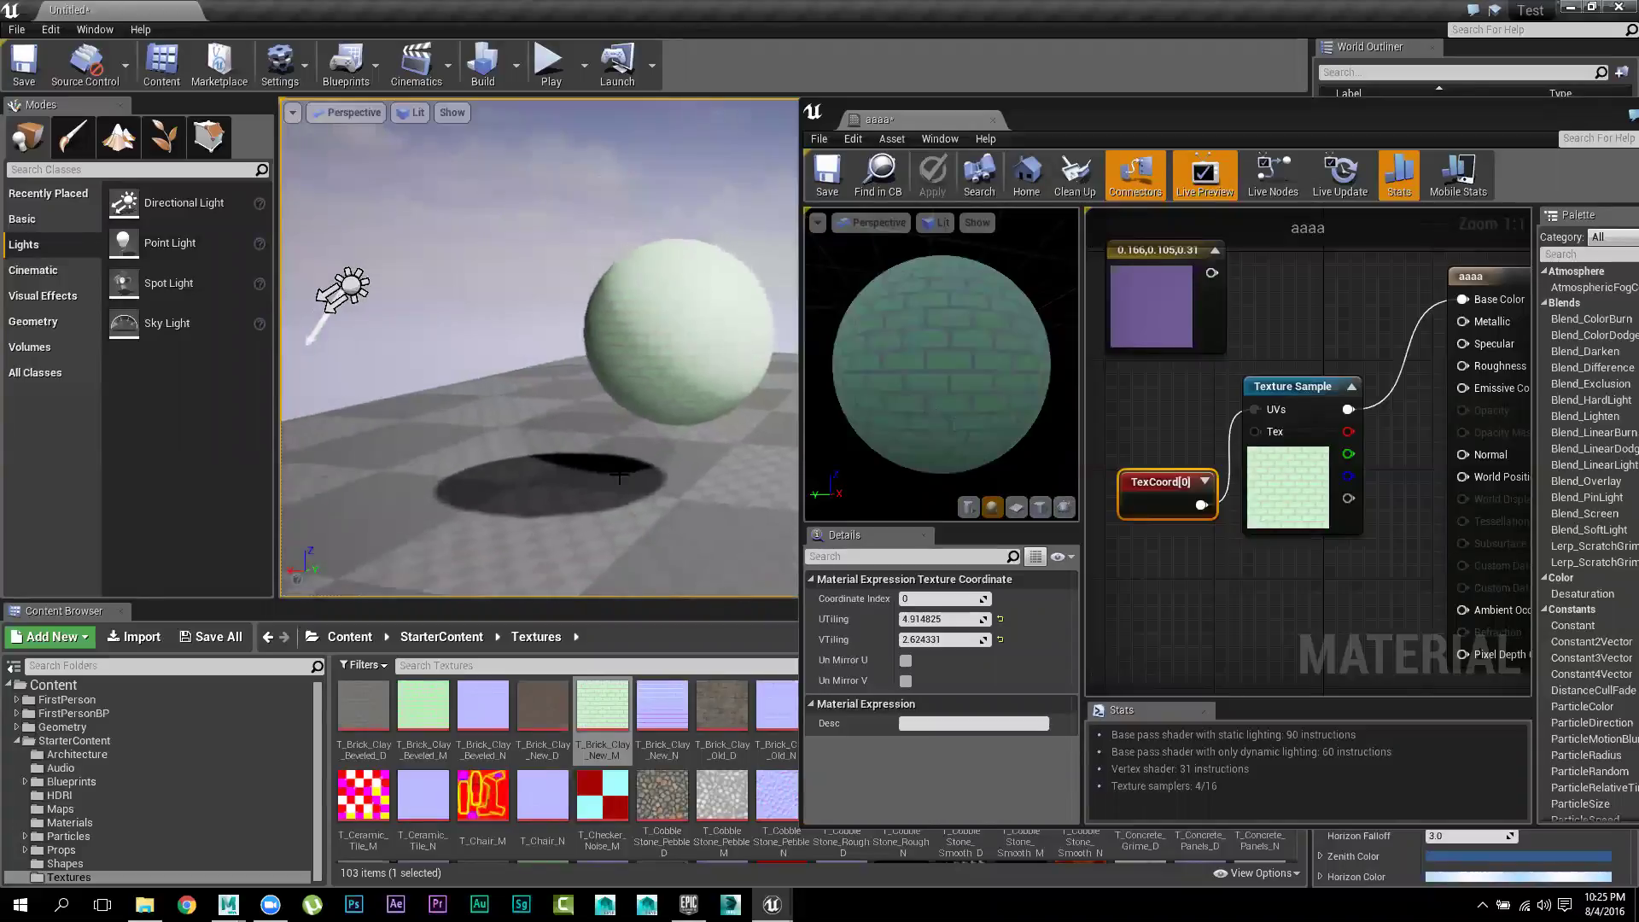
Move the brick texture node lower and right, then select T_CobbleStone_Pebble_D
alt+drag(522, 460, 535, 448)
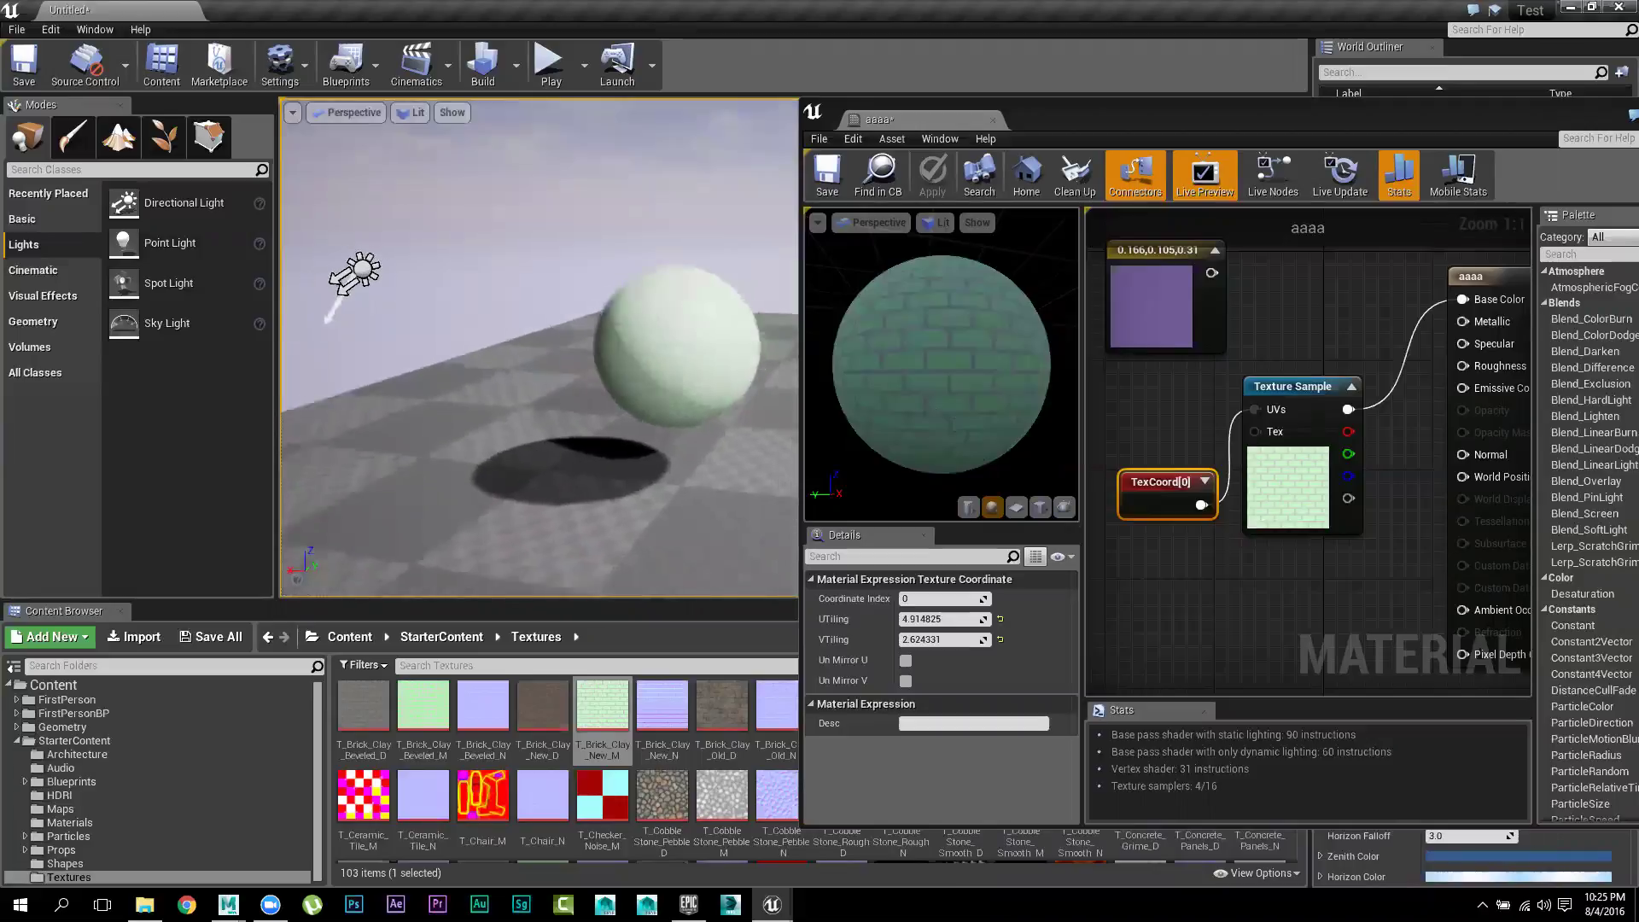
alt+middle_drag(535, 479, 461, 389)
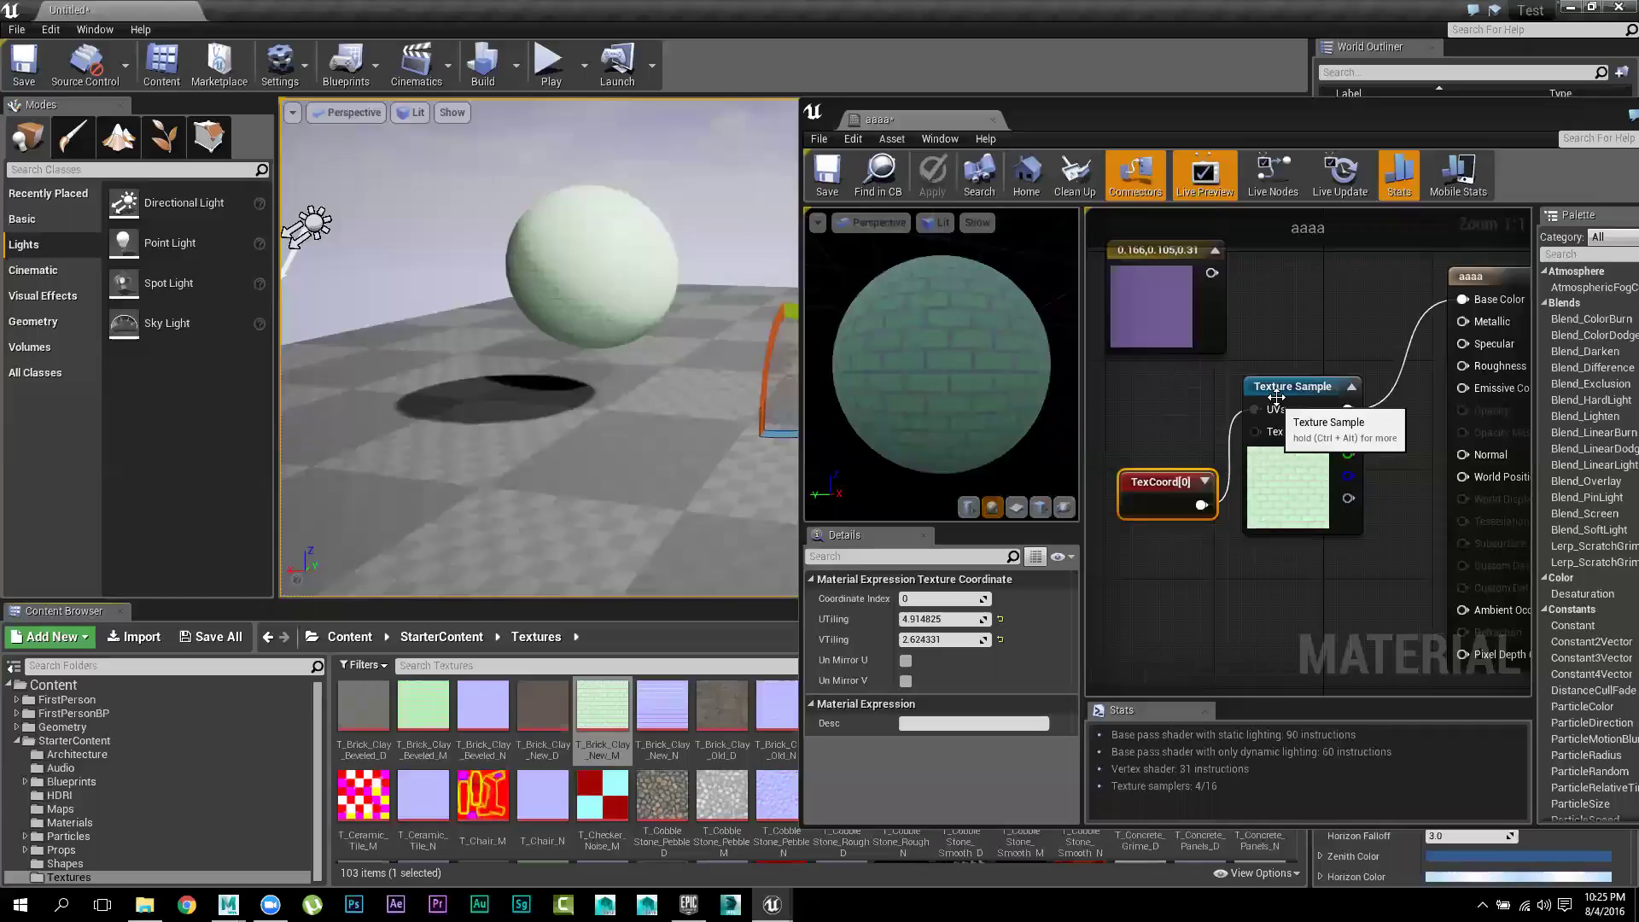
drag(1292, 388, 1294, 470)
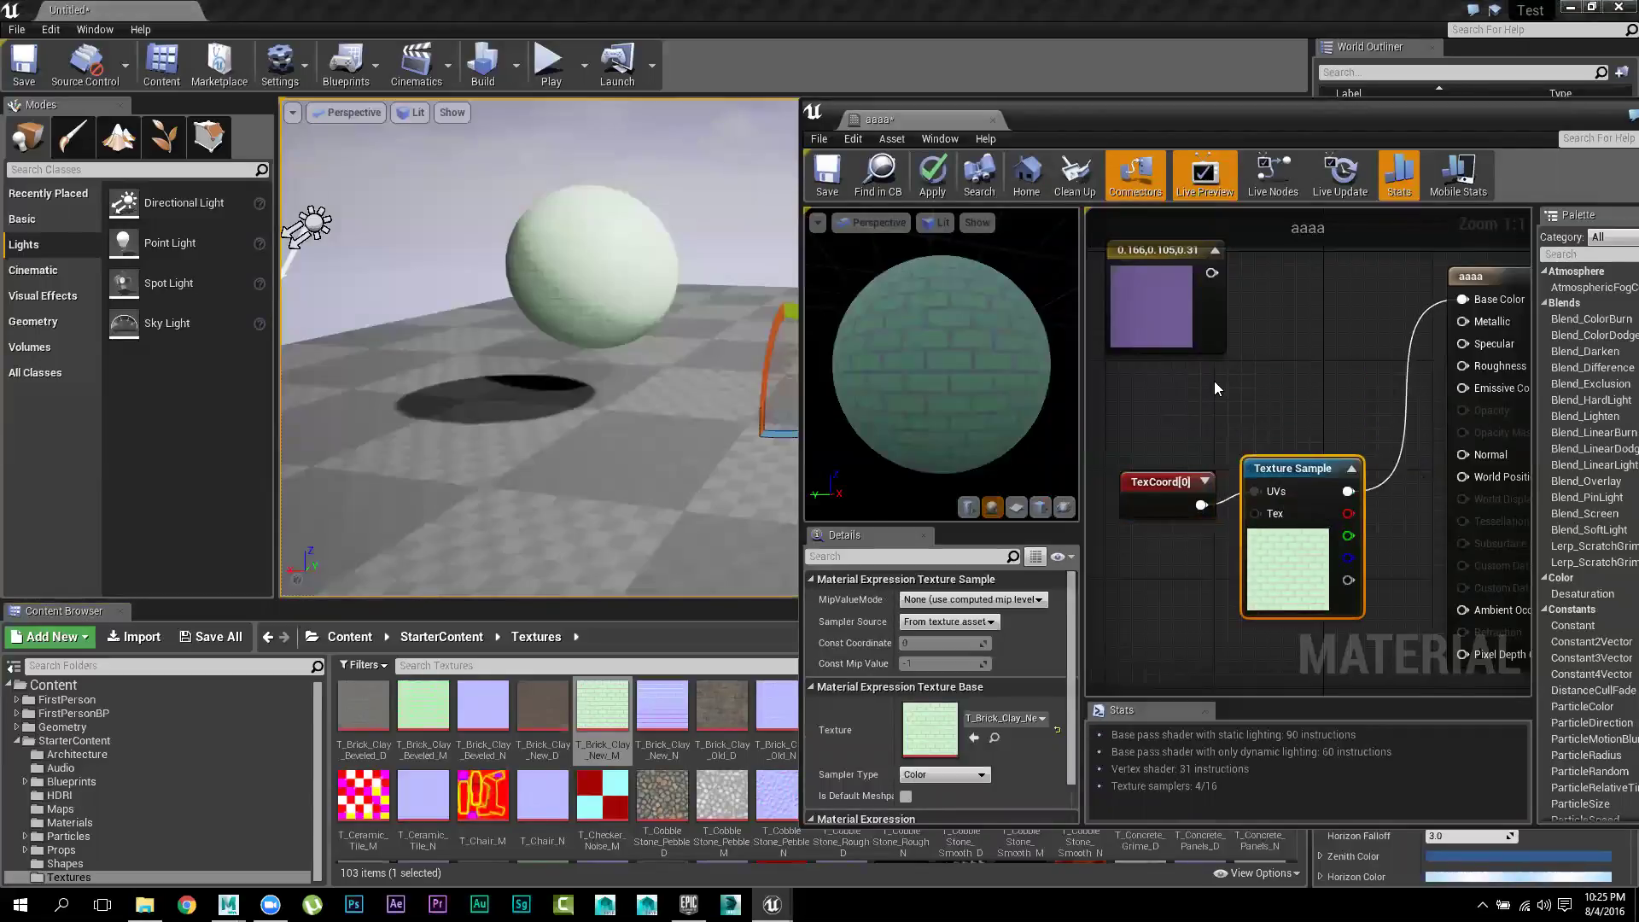
drag(1297, 503, 1338, 530)
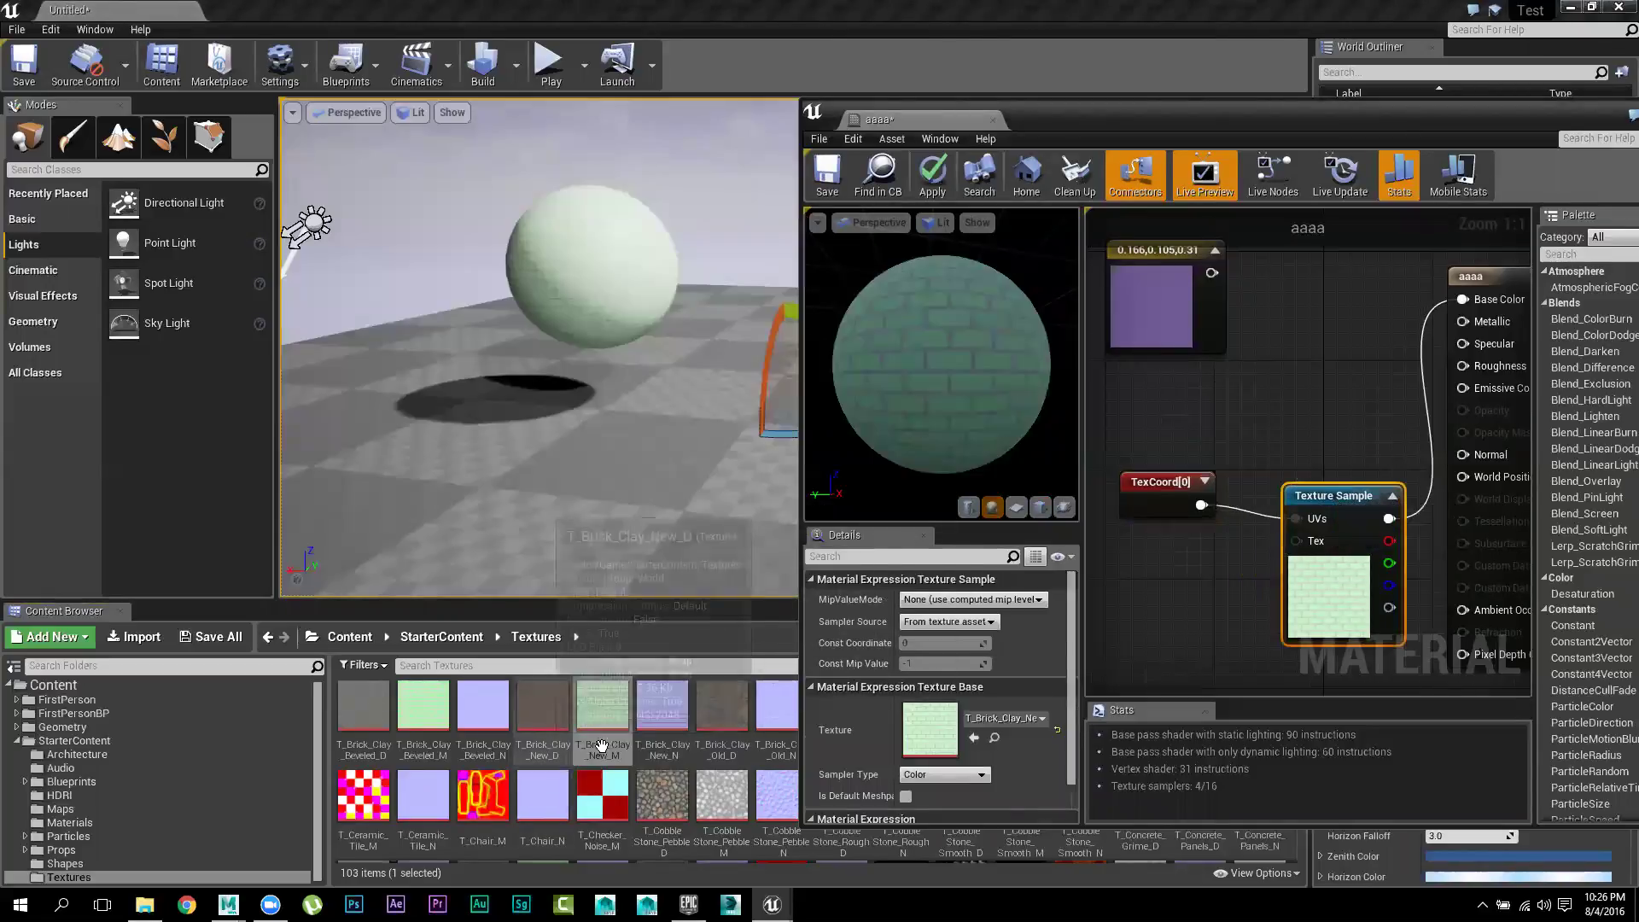
click(657, 805)
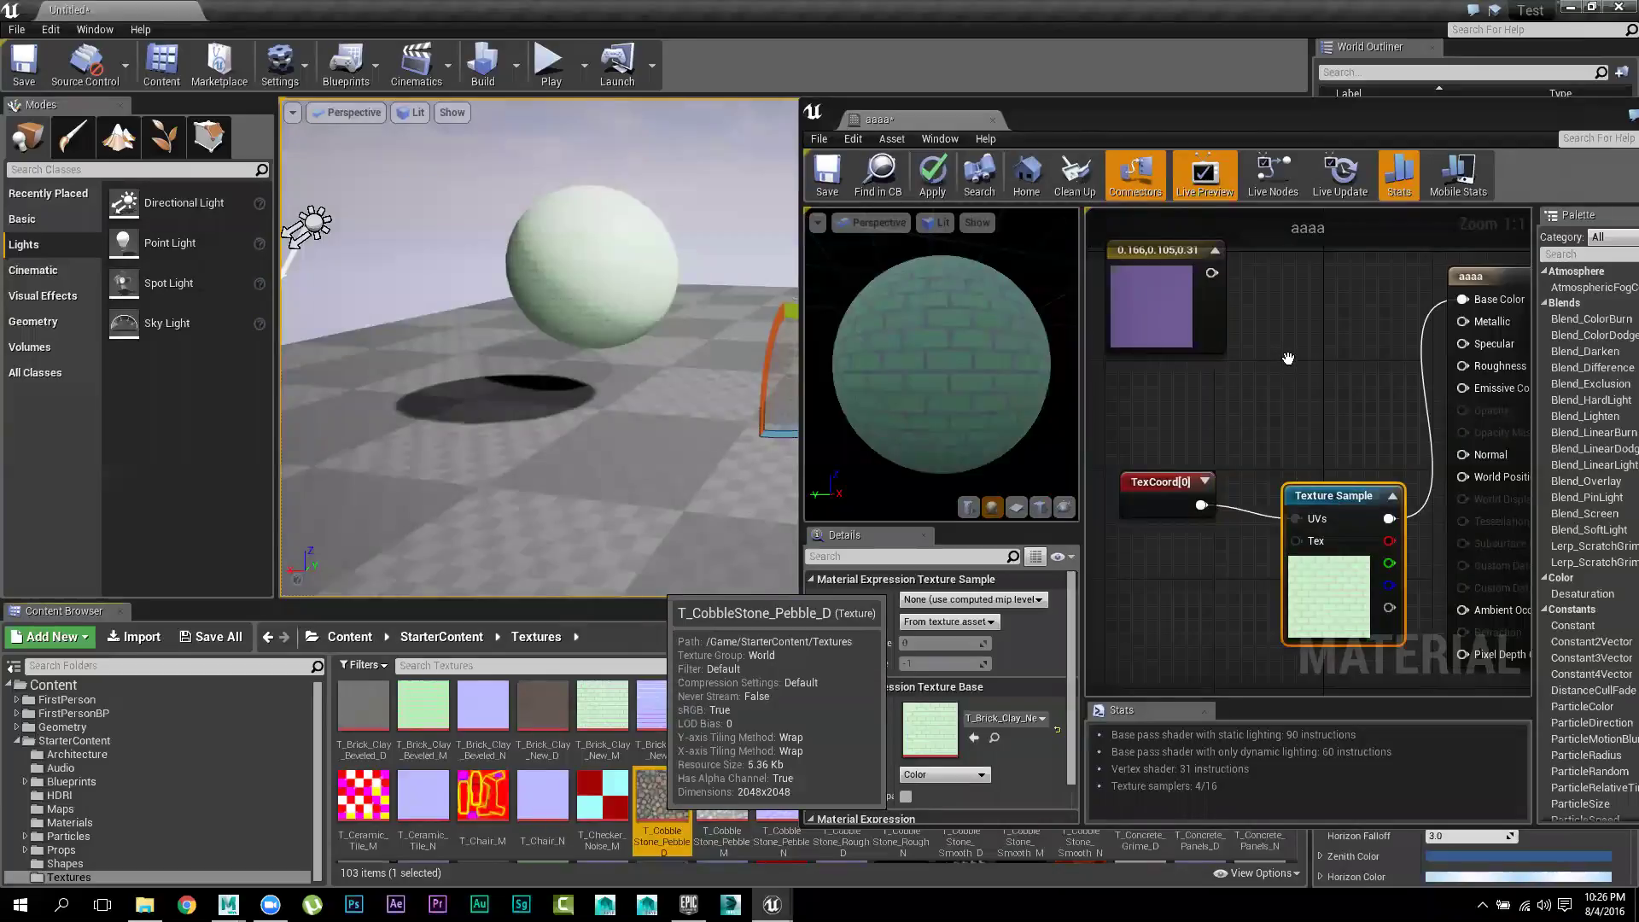
Add a T_CobbleStone_Pebble_D node in place of the brick node, with TexCoord[0] feeding its UVs
click(1342, 495)
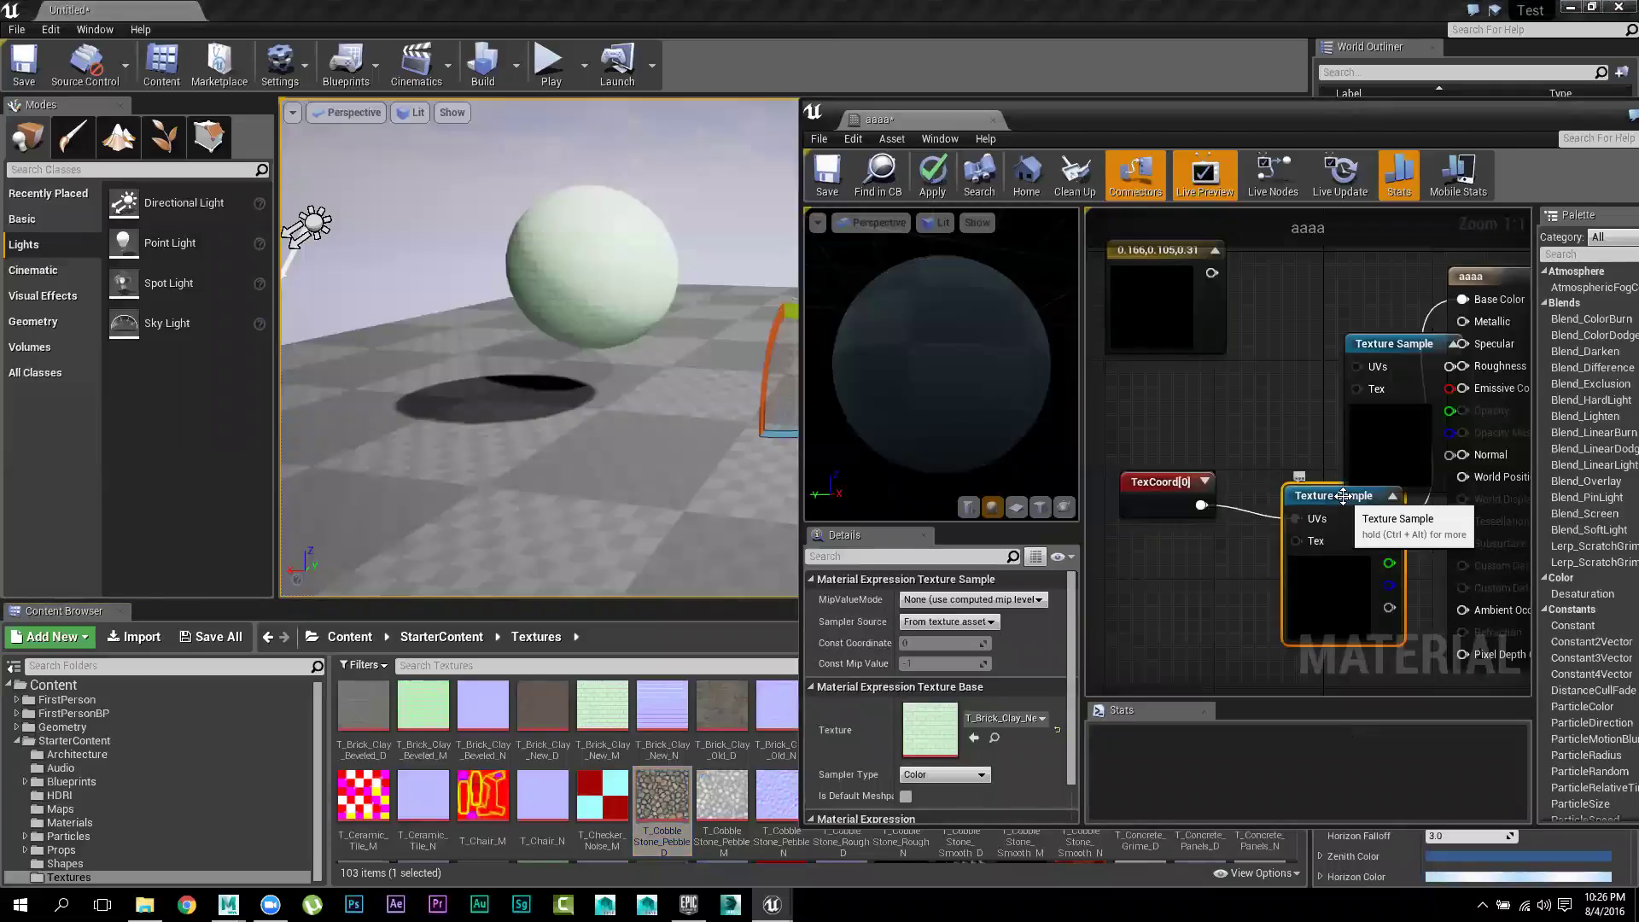
drag(1343, 495, 1301, 484)
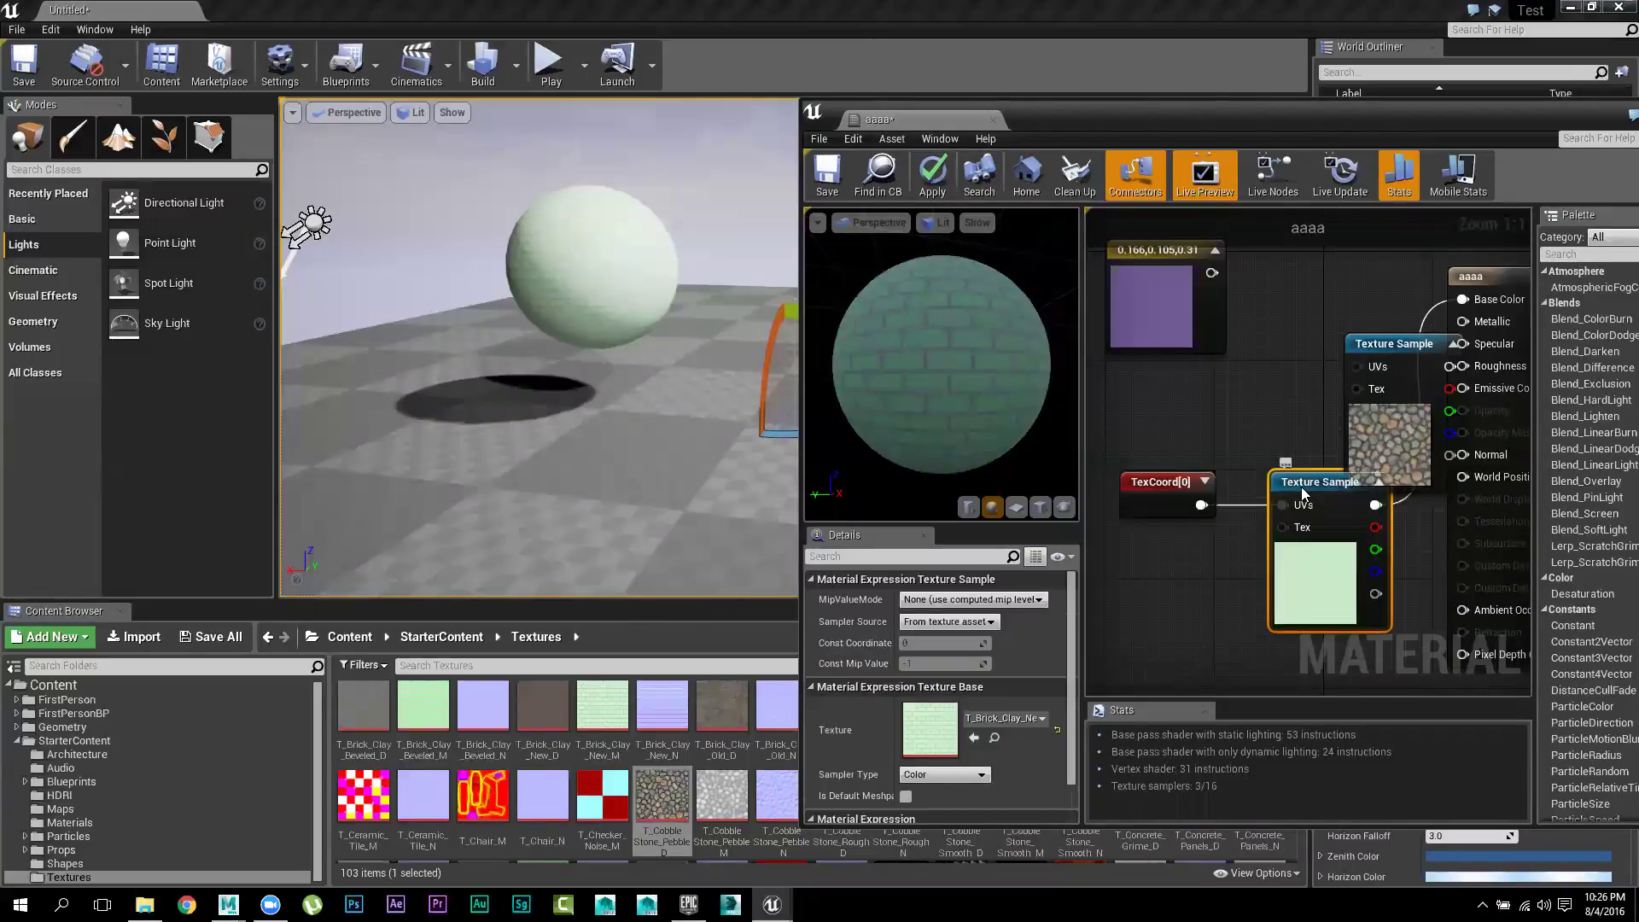
key(Delete)
drag(1389, 354, 1470, 301)
drag(1202, 506, 1286, 394)
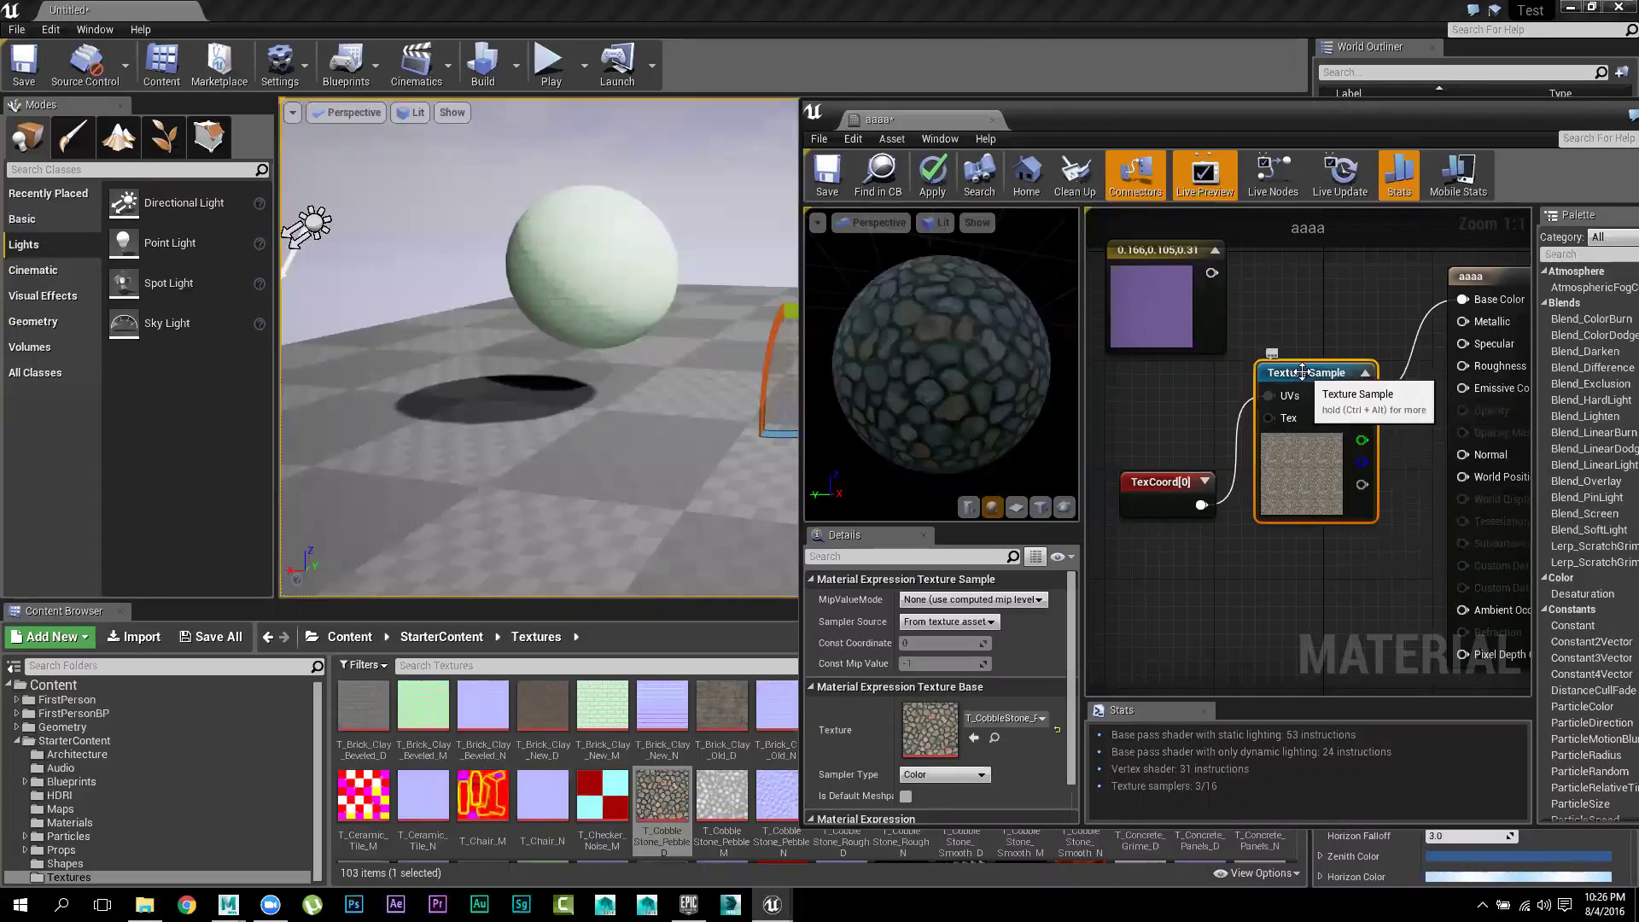
Connect the cobblestone texture's RGB output to Base Color
alt+click(1487, 298)
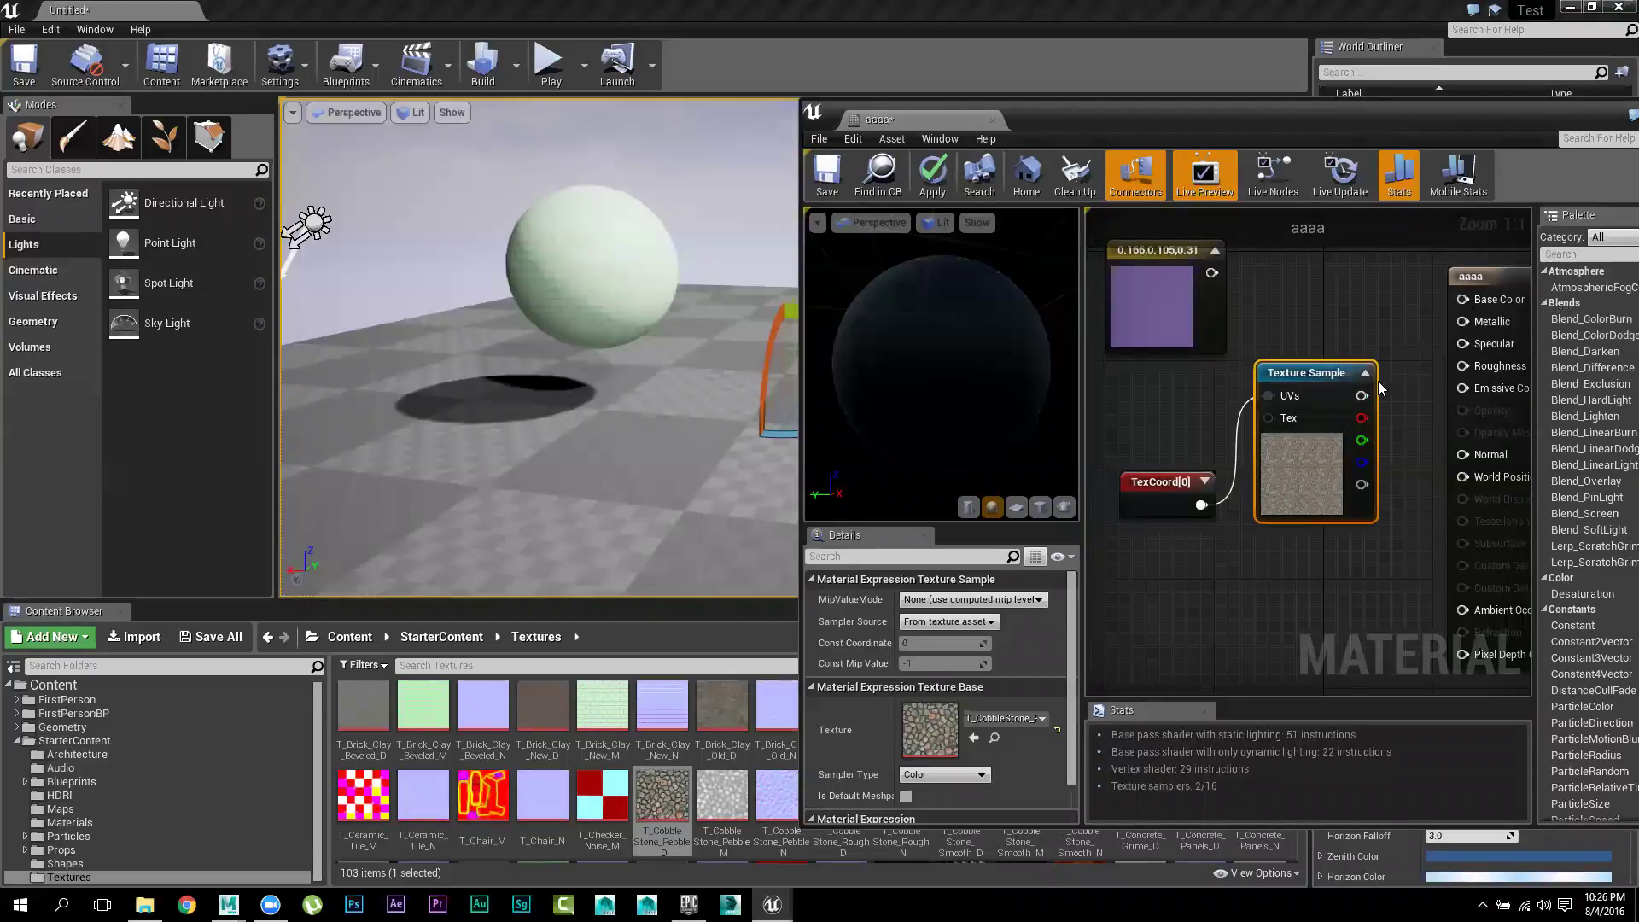
drag(1363, 396, 1469, 314)
alt+click(1360, 396)
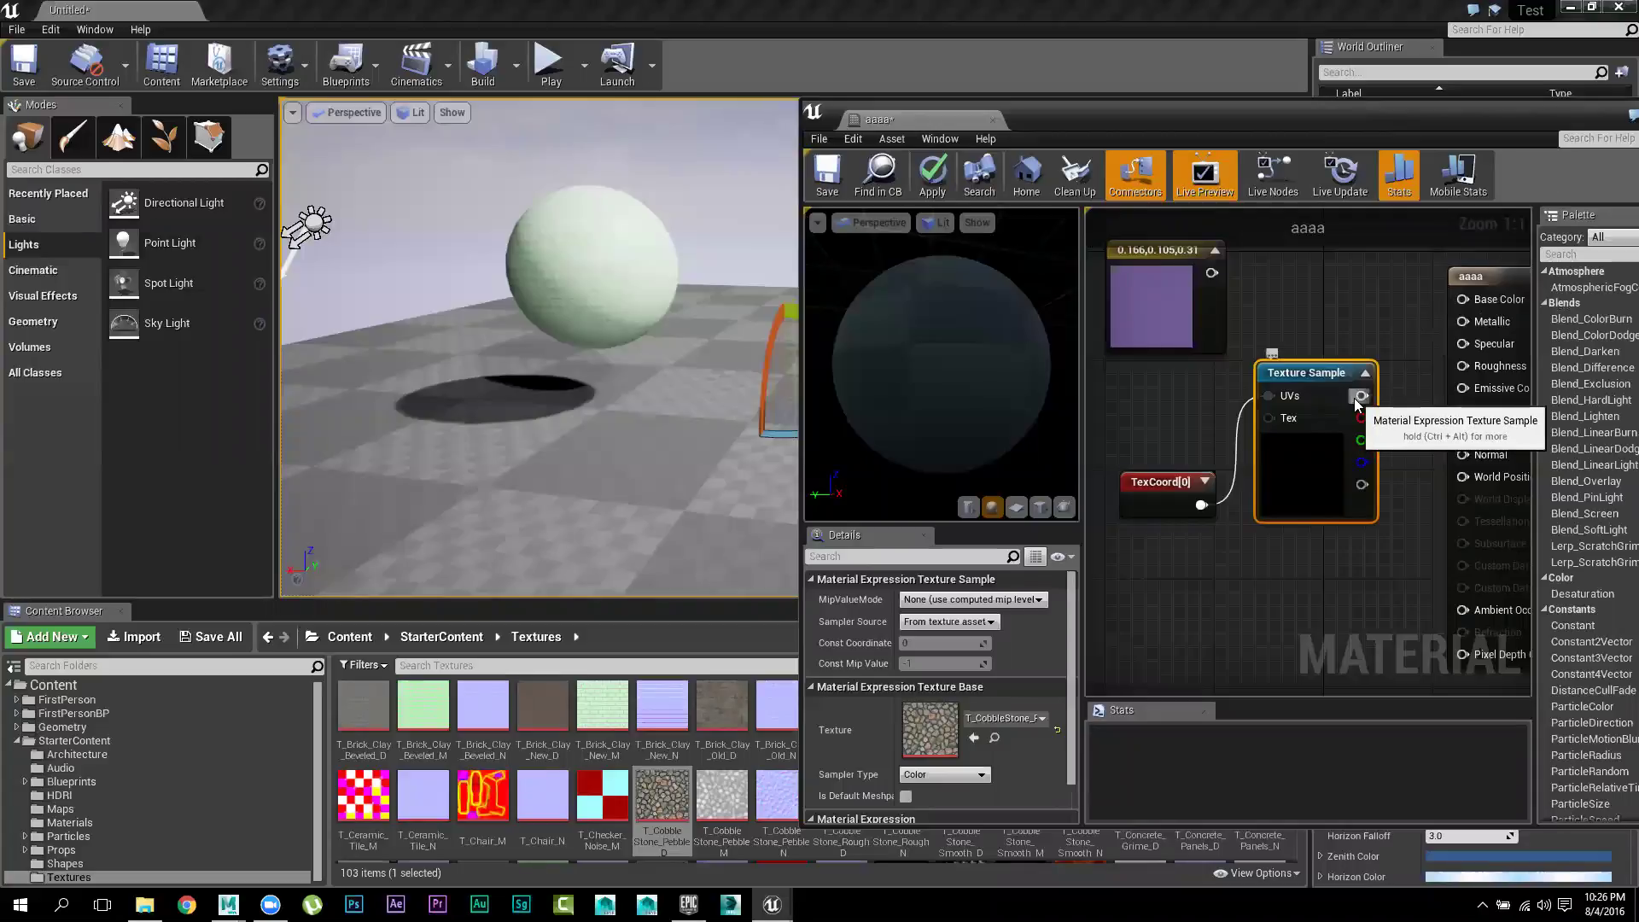
drag(1360, 396, 1485, 296)
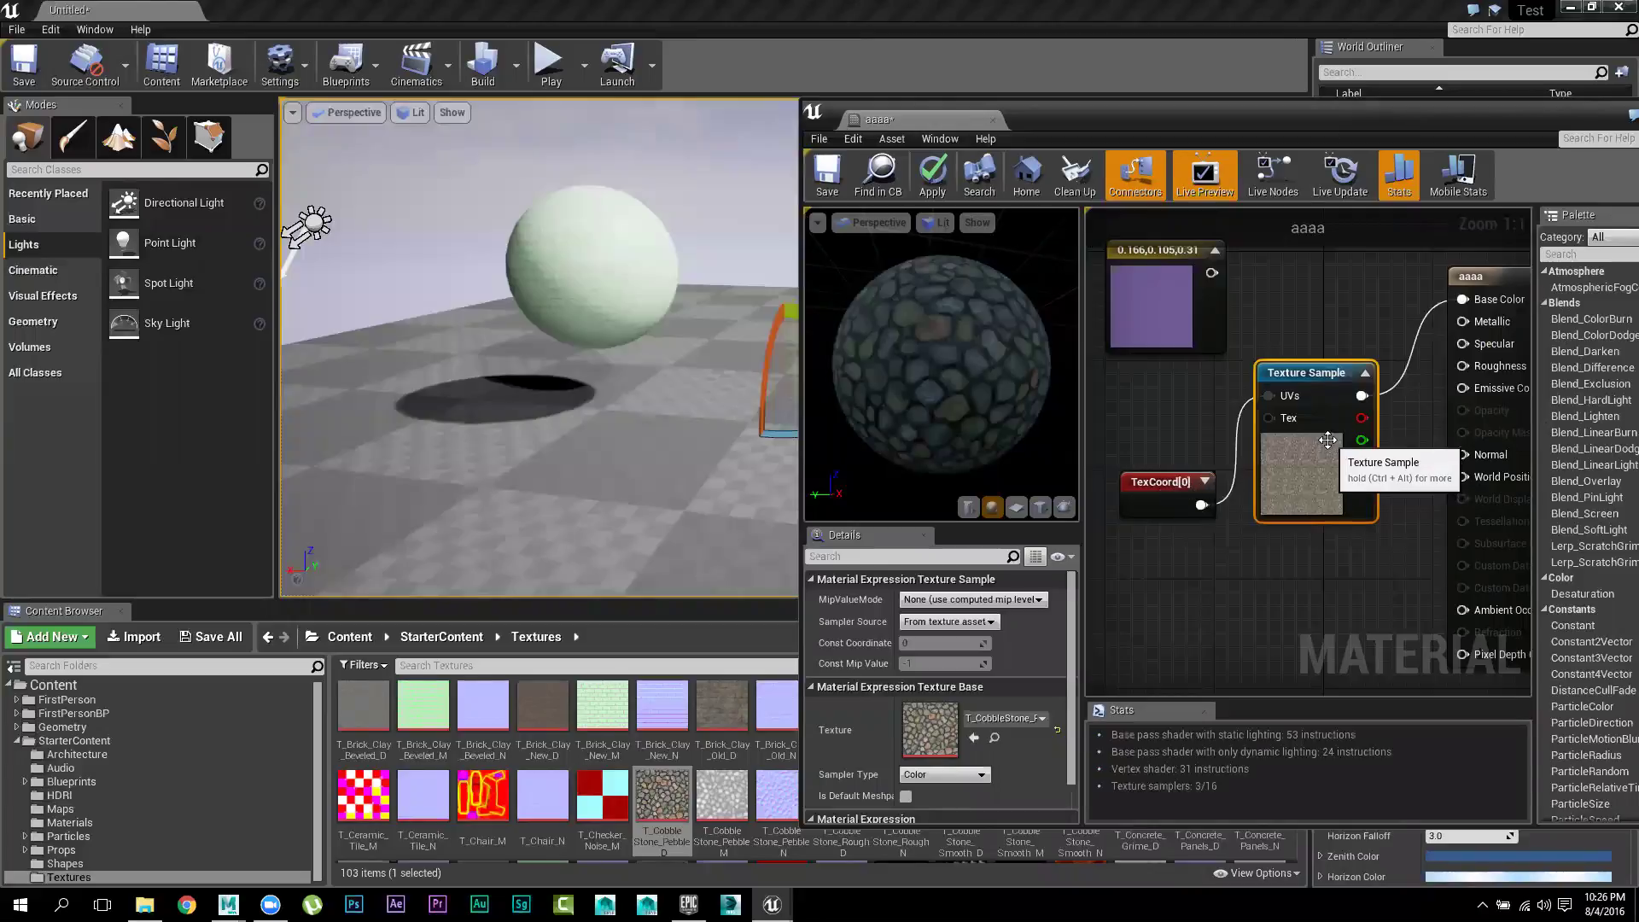
Set TexCoord[0] UTiling and VTiling to 1.0 and apply the material to the level
click(1161, 483)
click(939, 619)
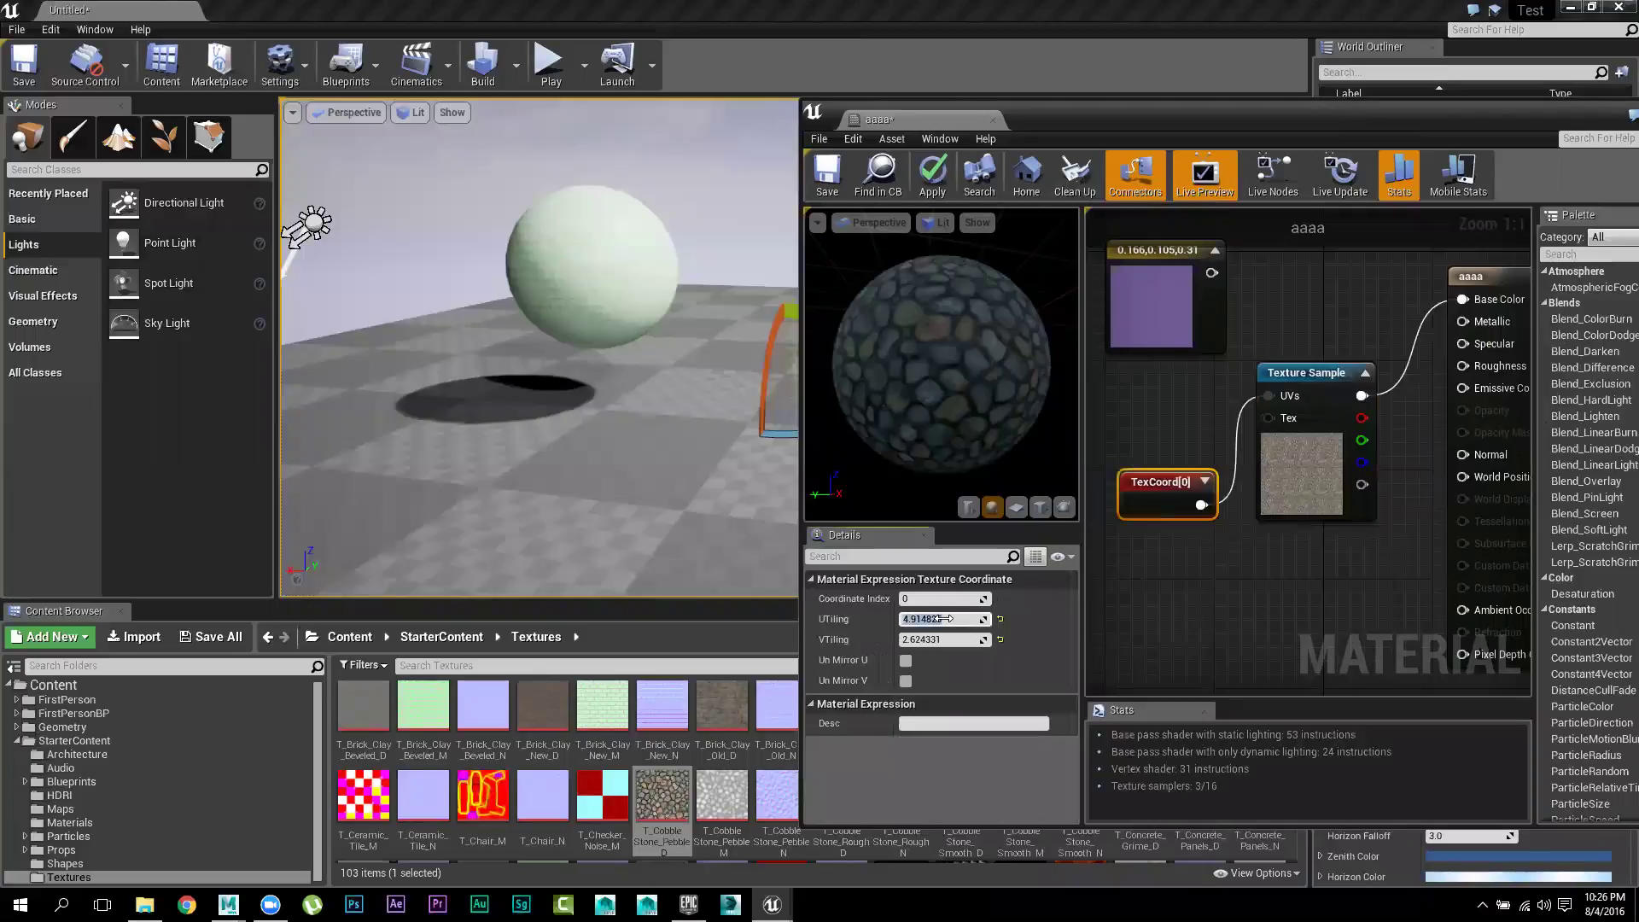
text(1)
key(Tab)
text(1)
click(940, 618)
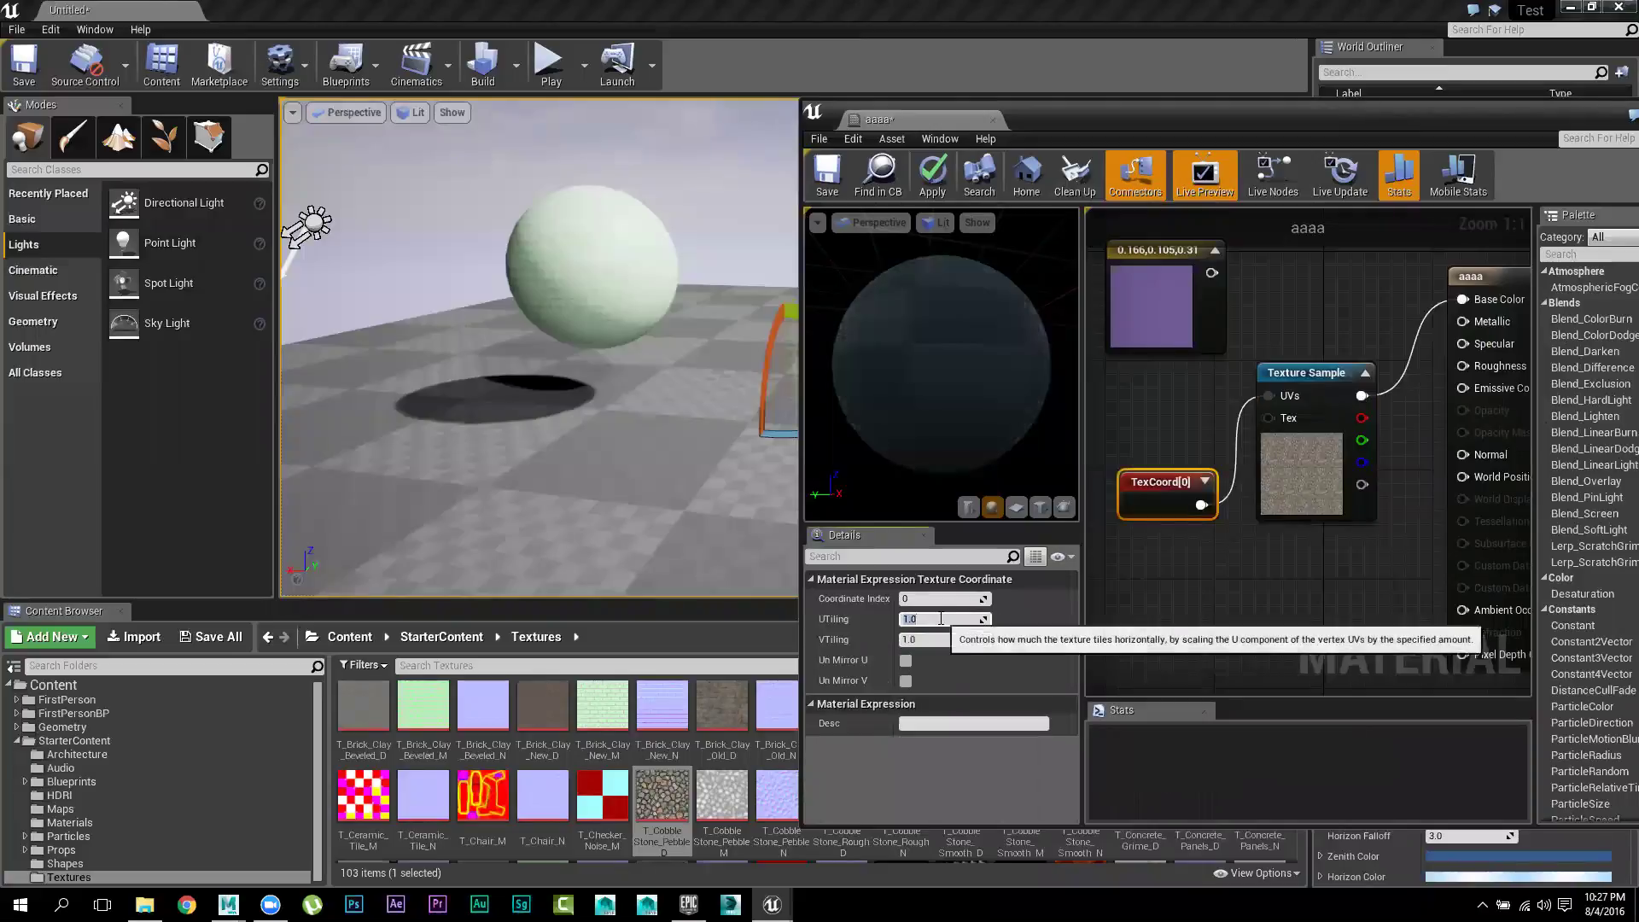
click(932, 171)
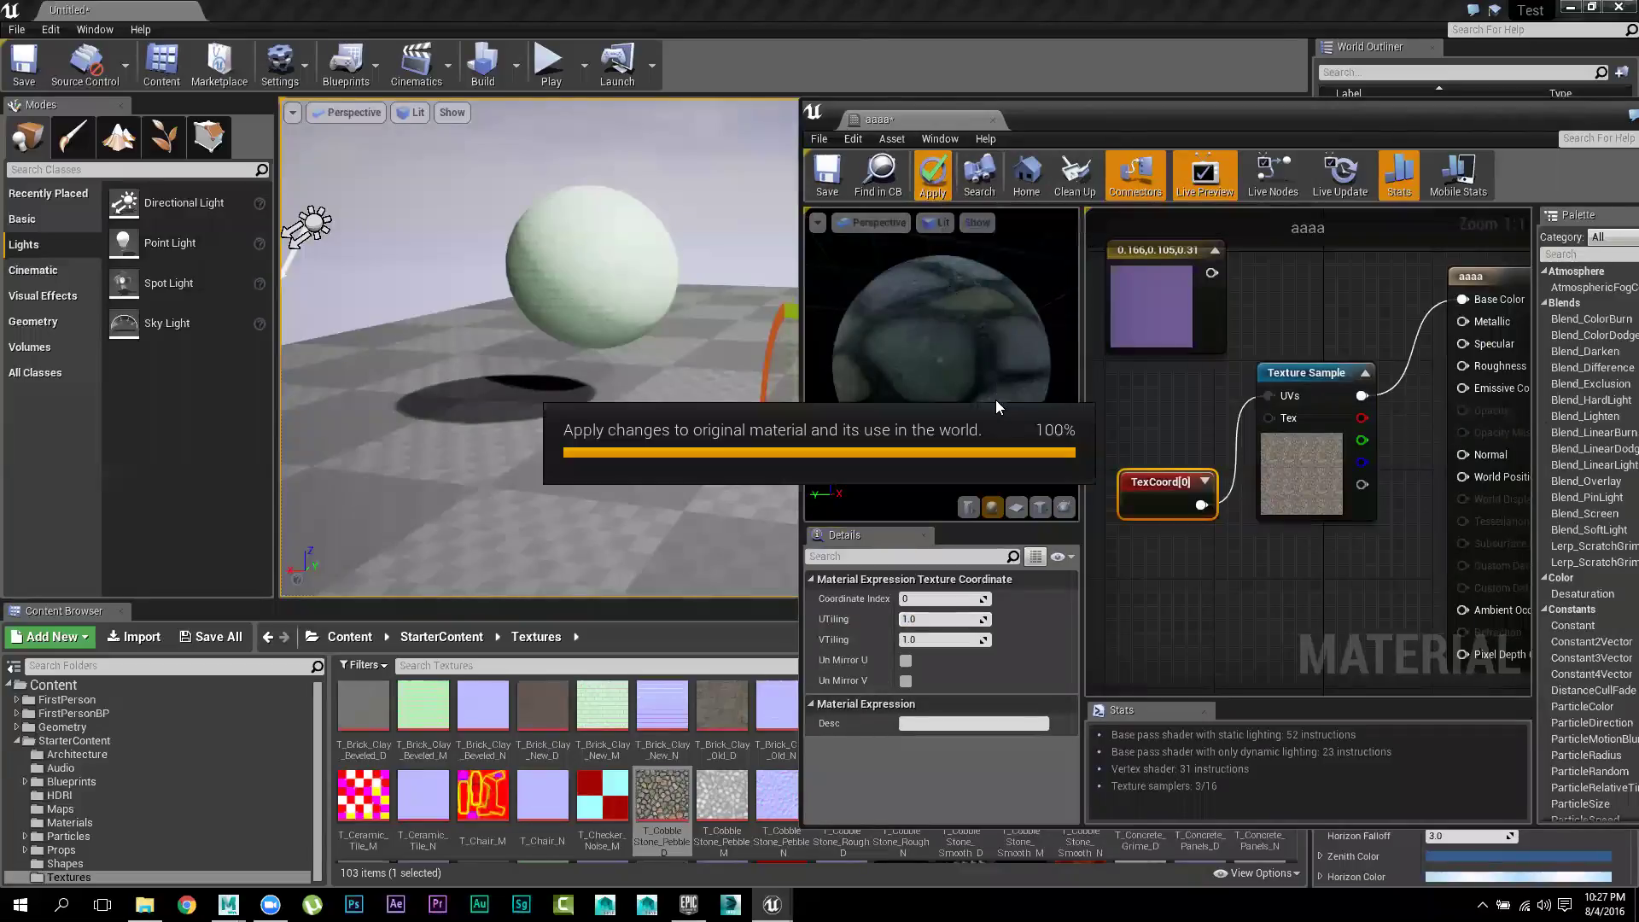
Orbit and zoom toward the cobblestone sphere, and nudge the texture node up-left
alt+drag(457, 387, 473, 377)
middle_drag(473, 378, 473, 377)
scroll(473, 377, up, 3)
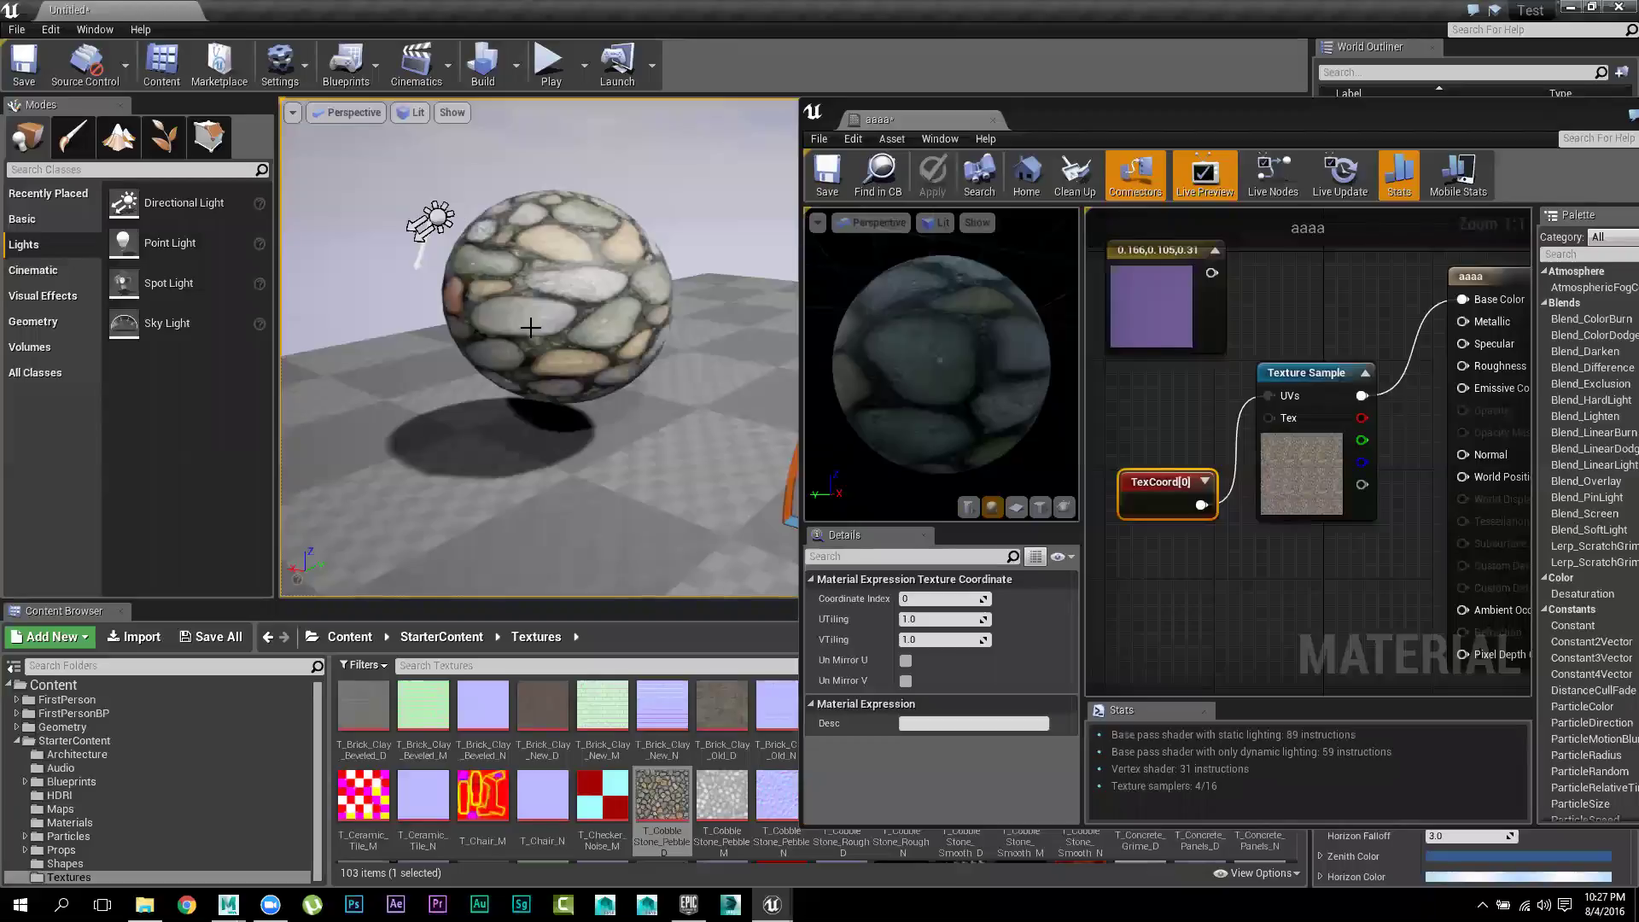
drag(1327, 372, 1325, 318)
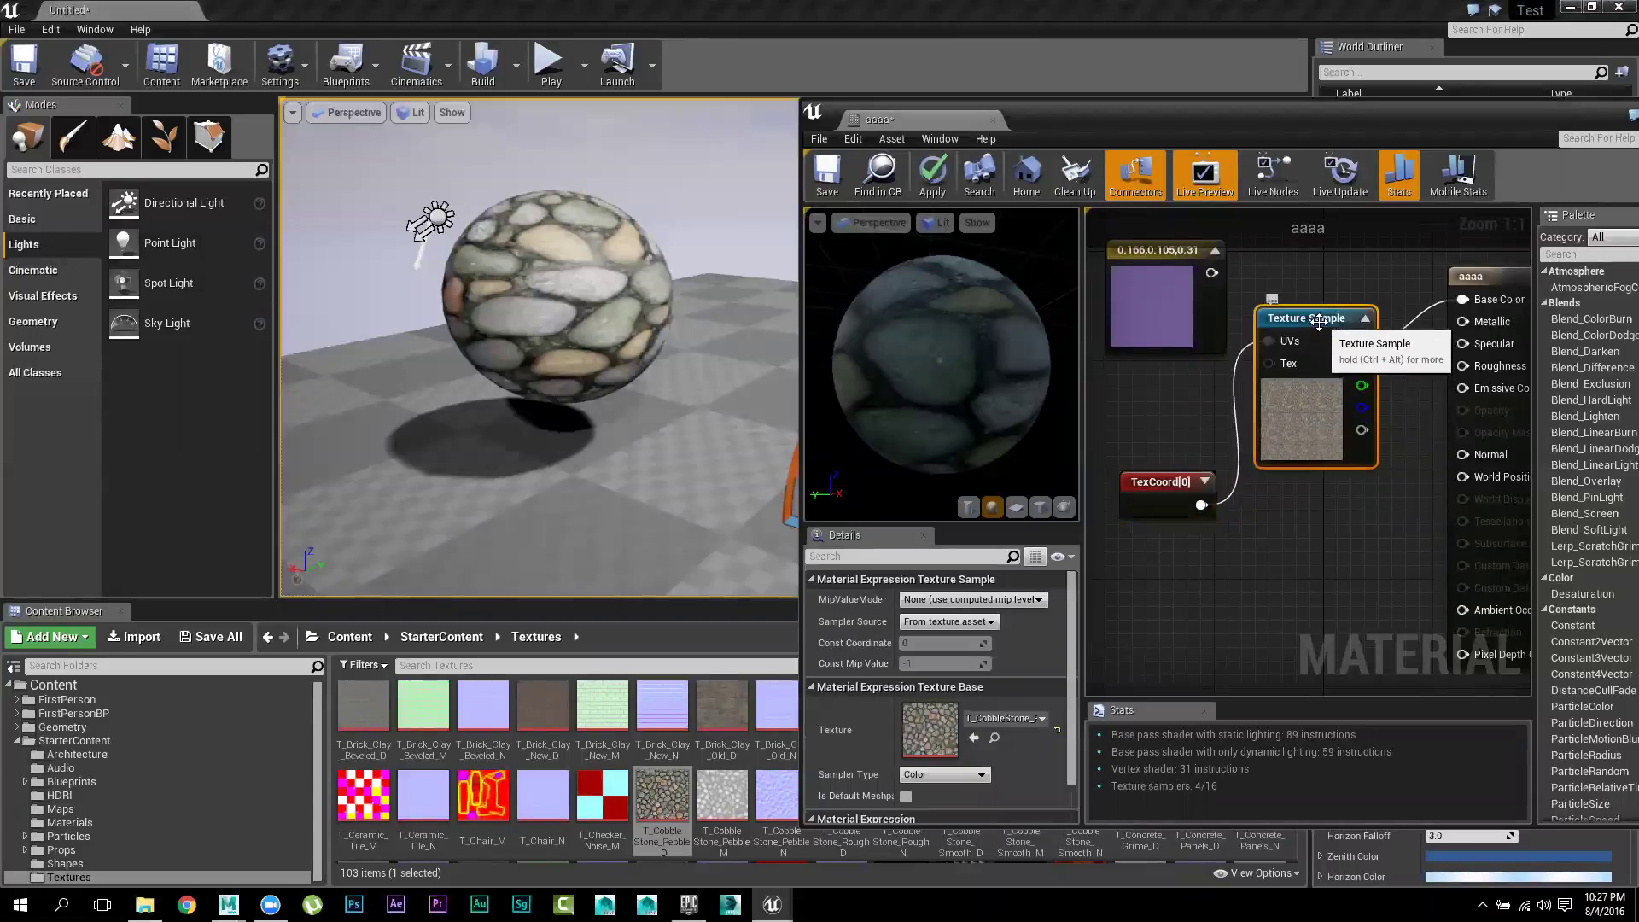
Add a constant feeding Metallic and raise its value to 1.2
click(1289, 547)
click(1289, 541)
drag(1307, 550, 1479, 319)
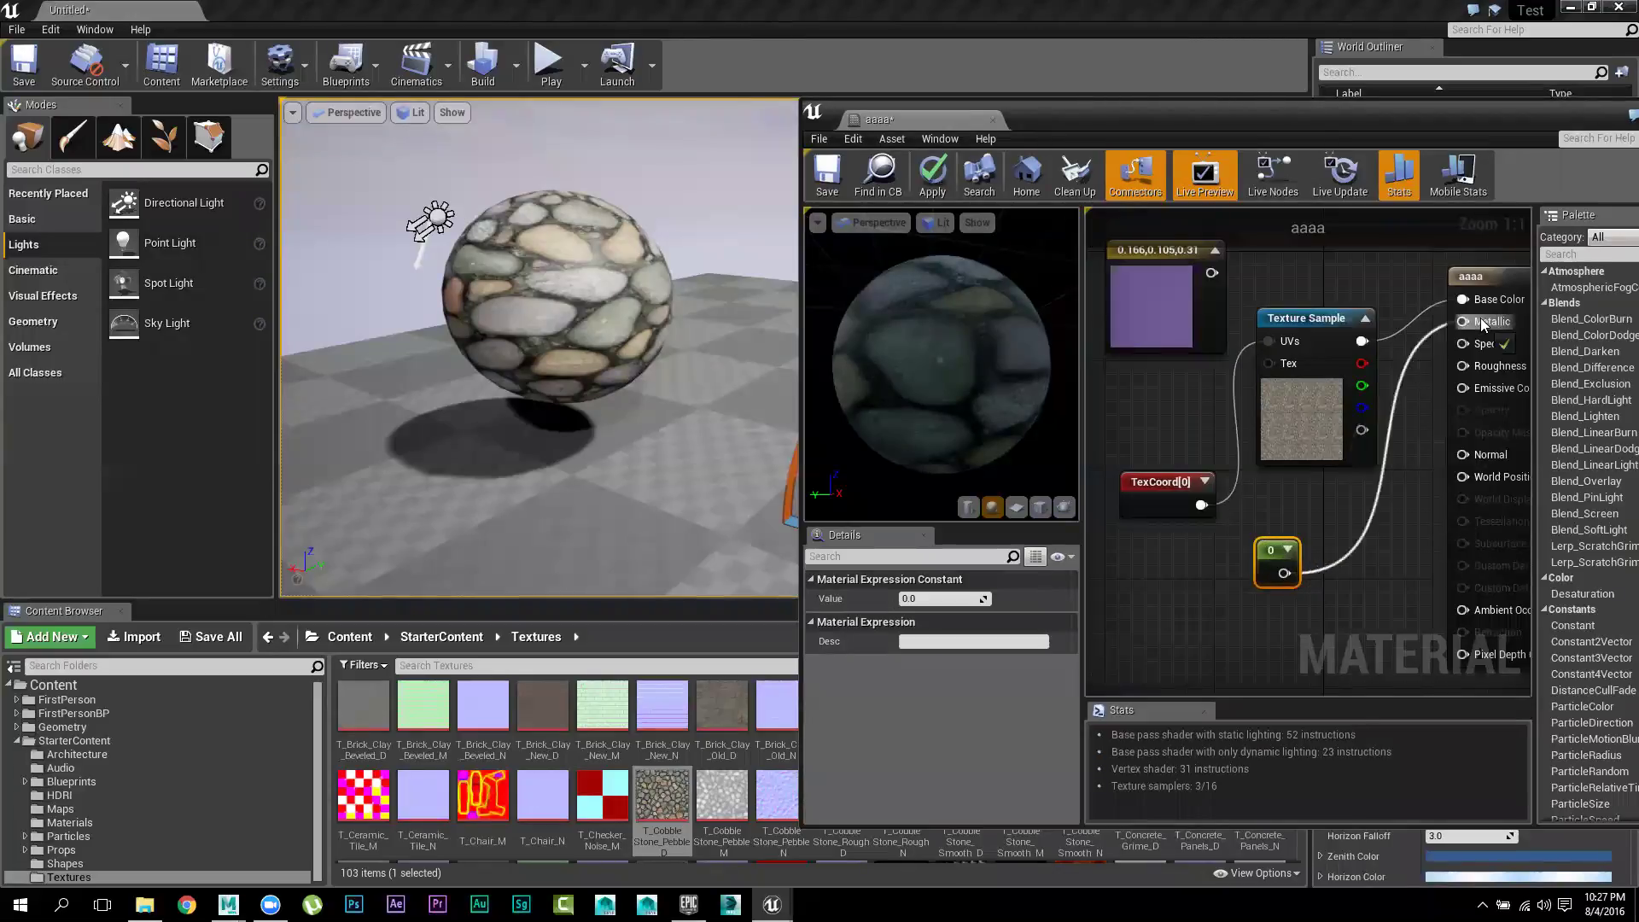
drag(949, 600, 982, 600)
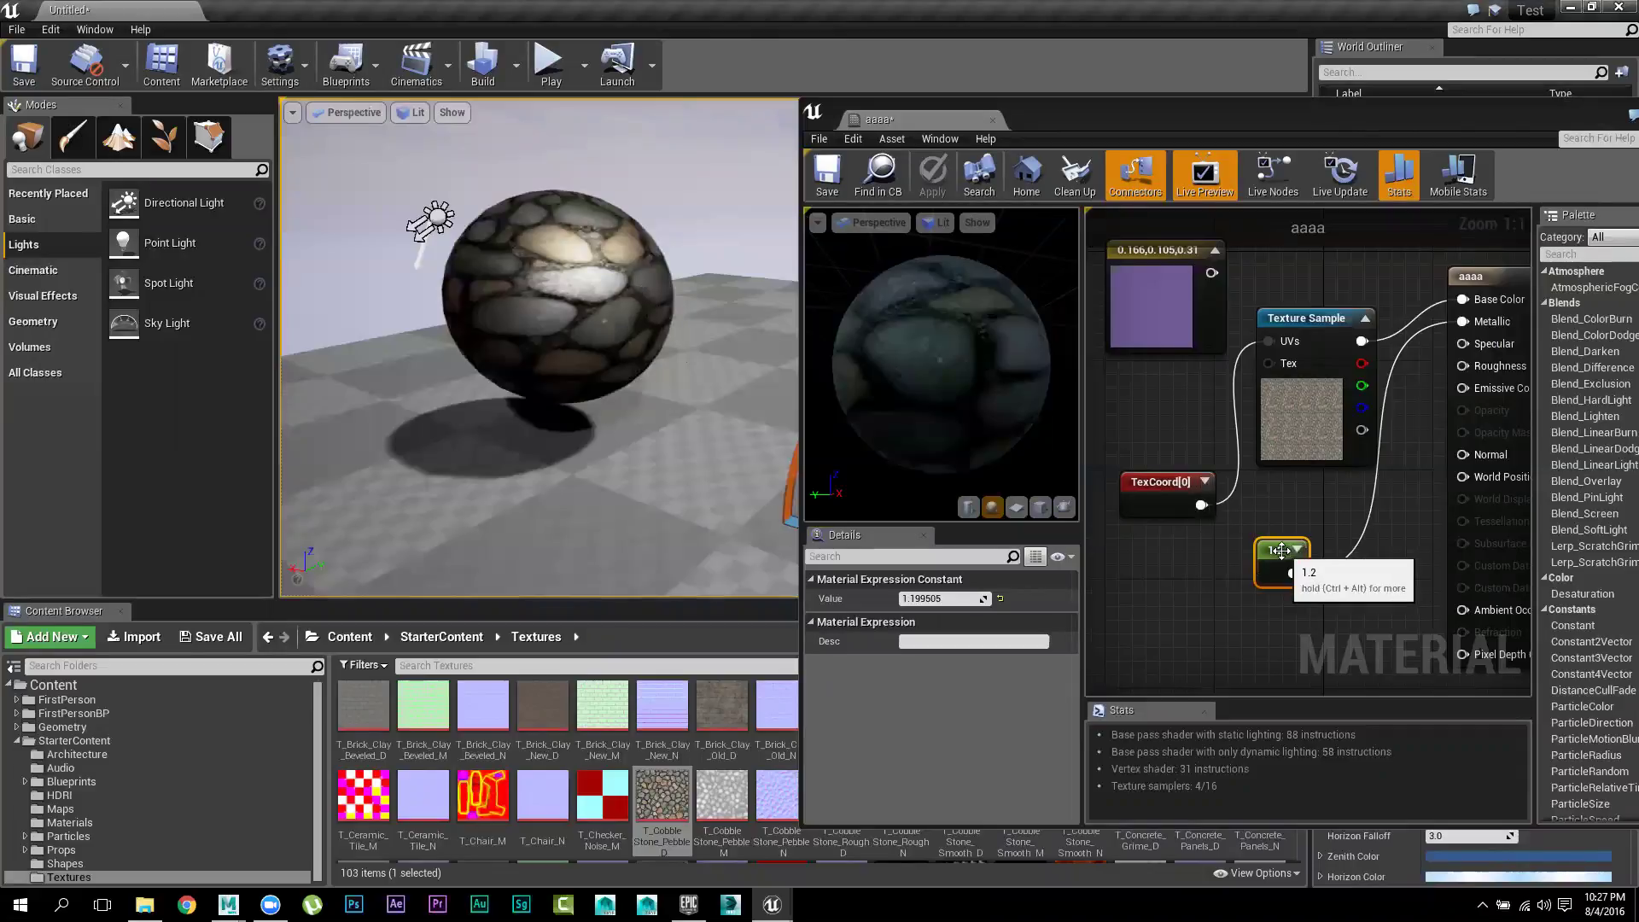
drag(1280, 550, 1286, 512)
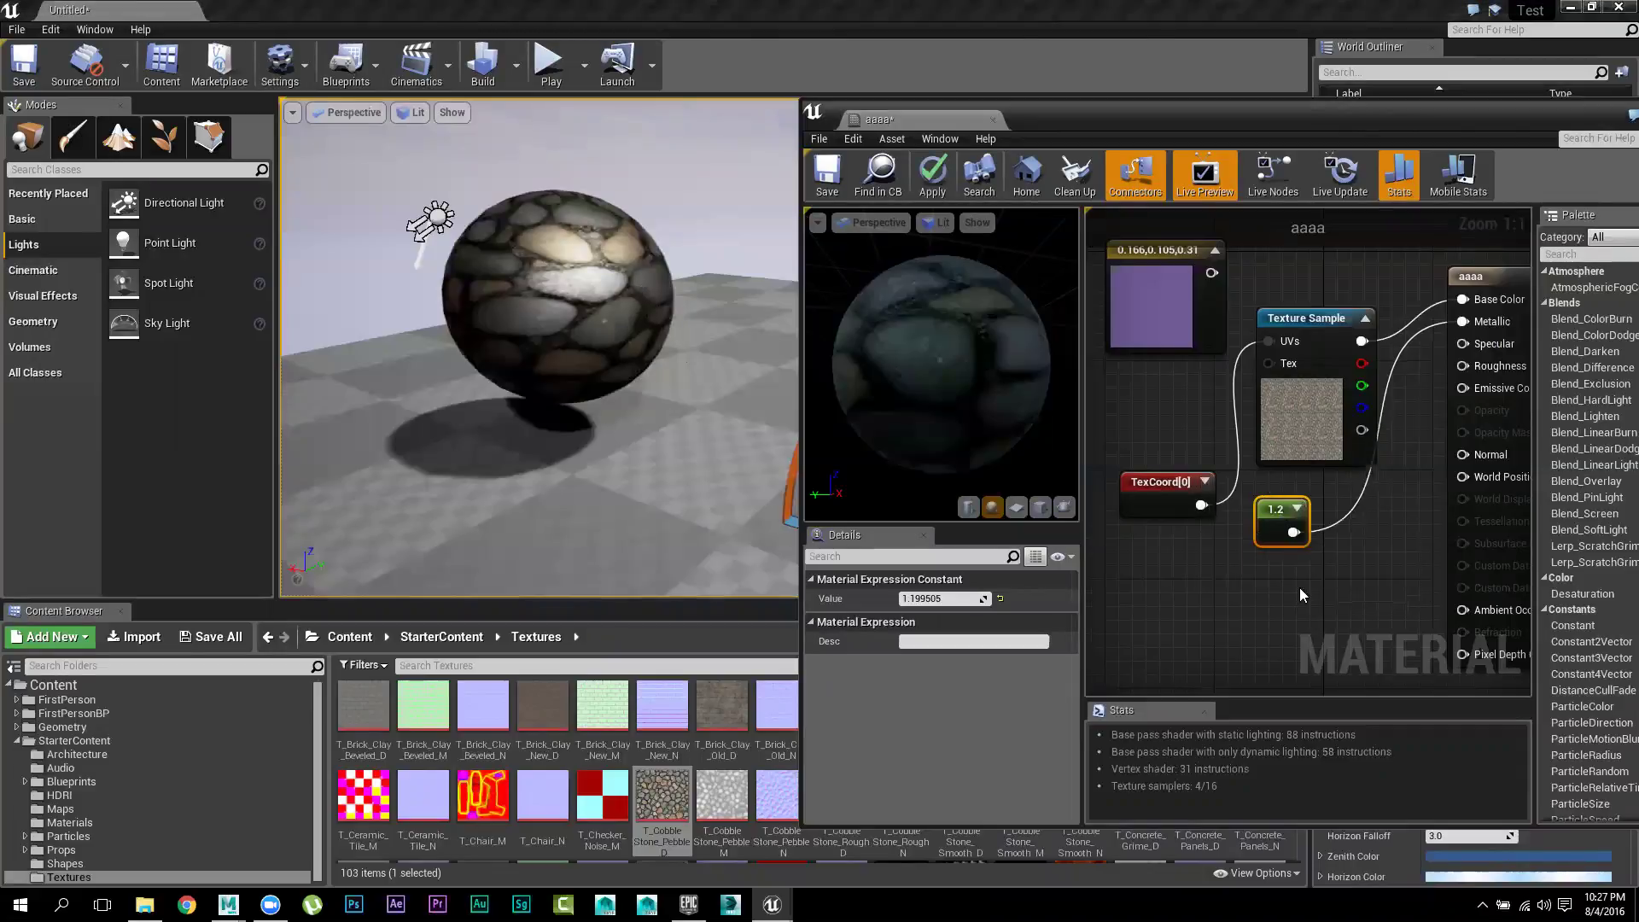
Add a second constant wired into Specular with value 1.774
click(1280, 575)
drag(1310, 611, 1464, 343)
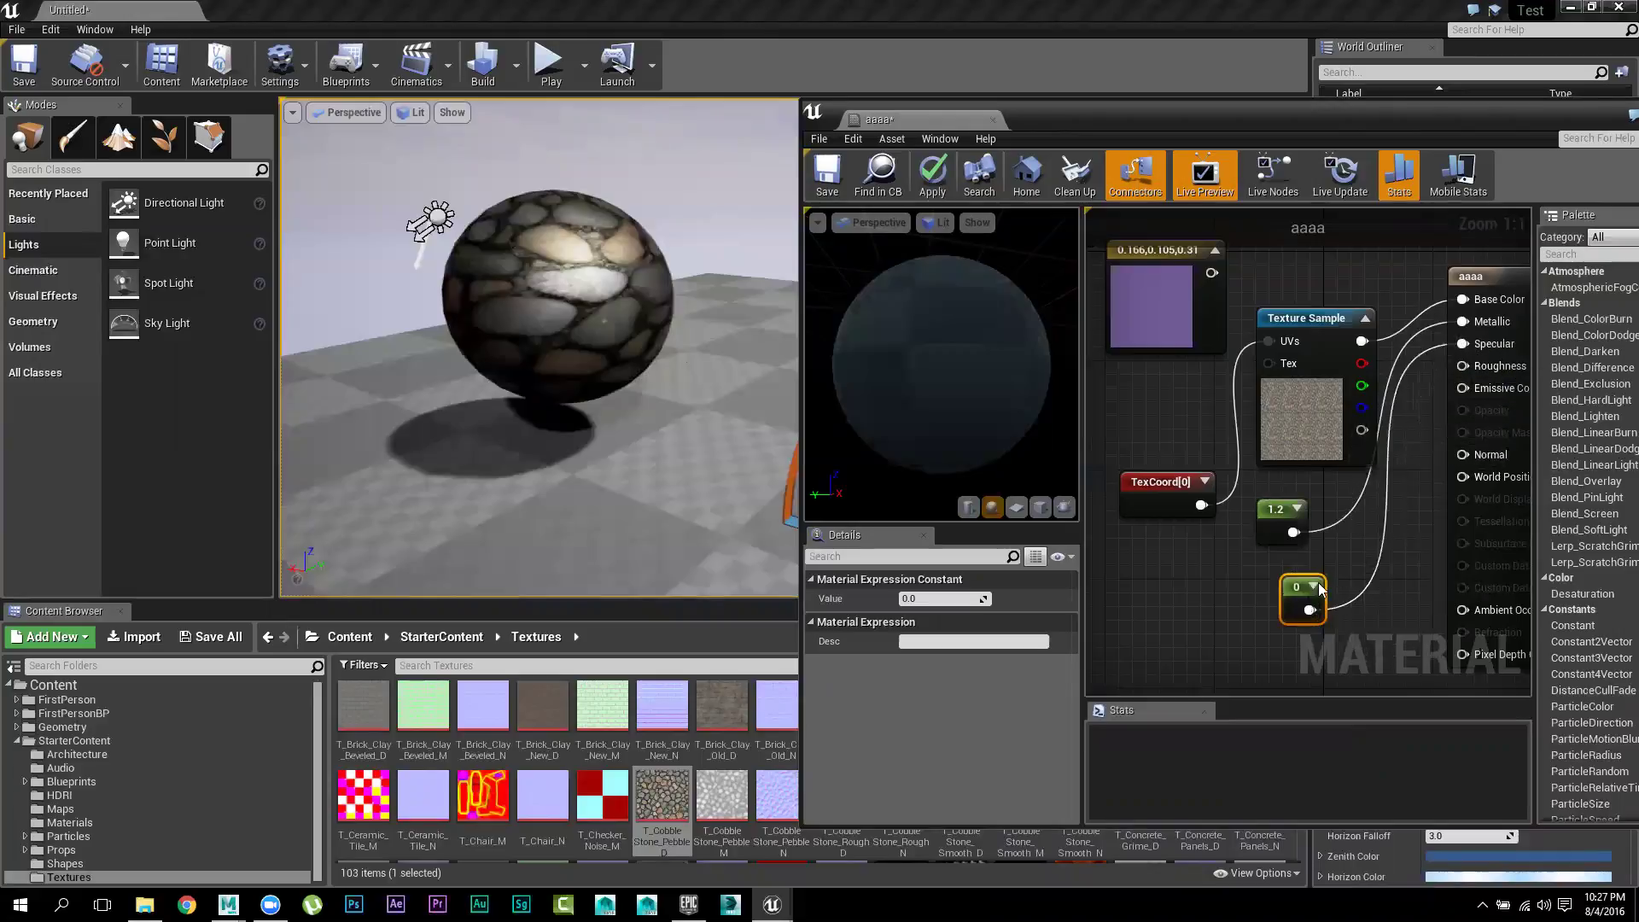
drag(923, 599, 933, 599)
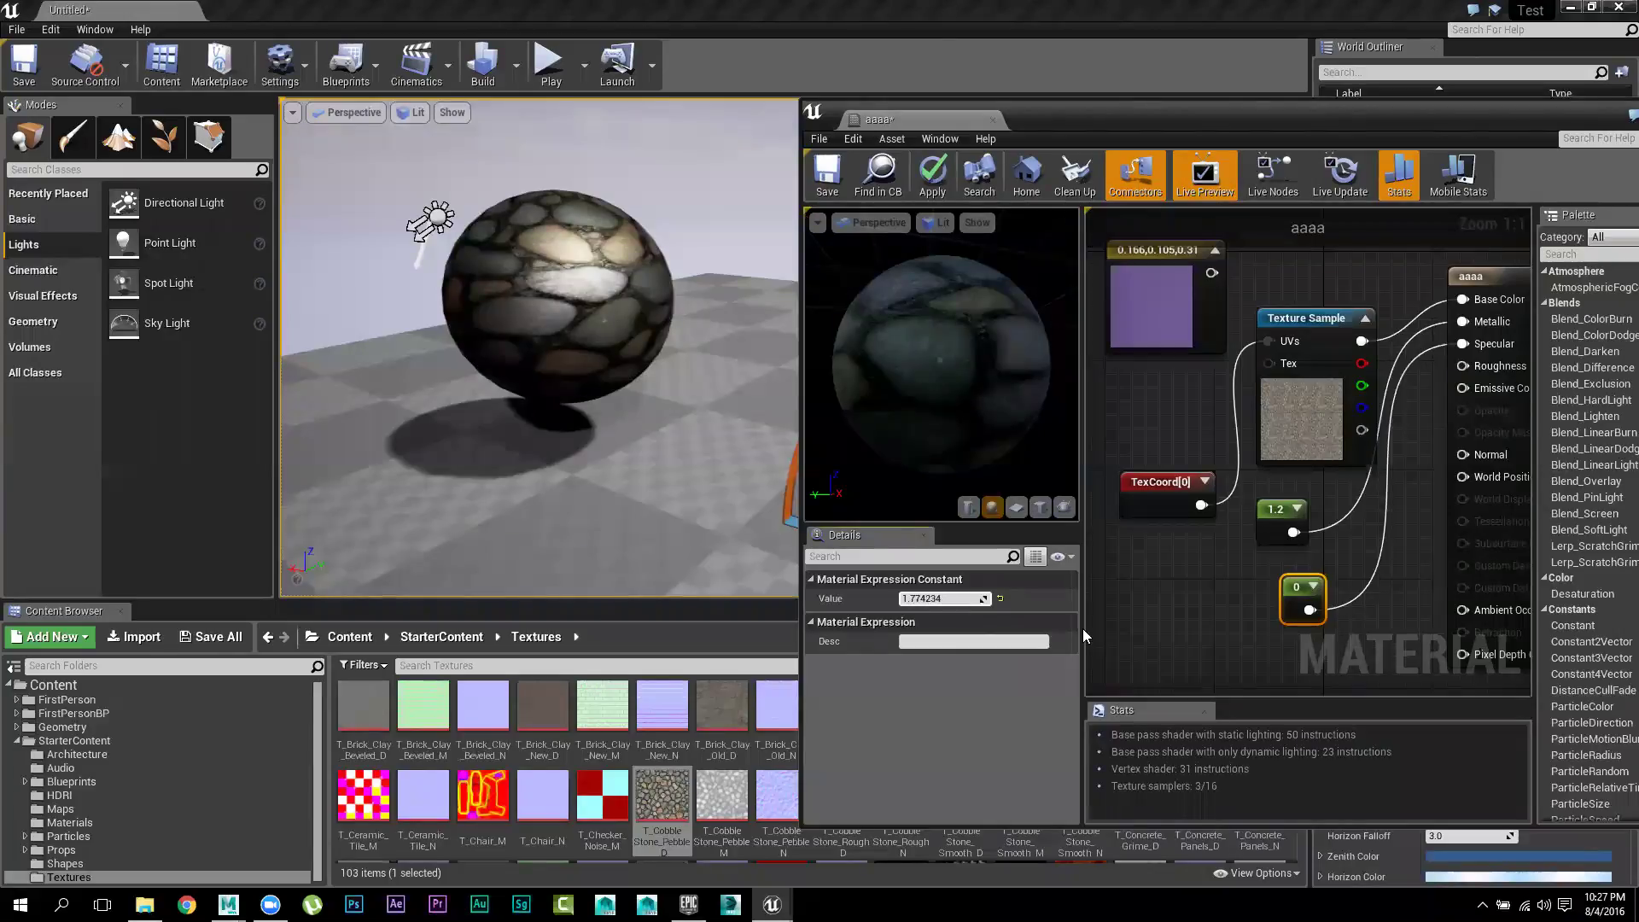
drag(1308, 586, 1269, 578)
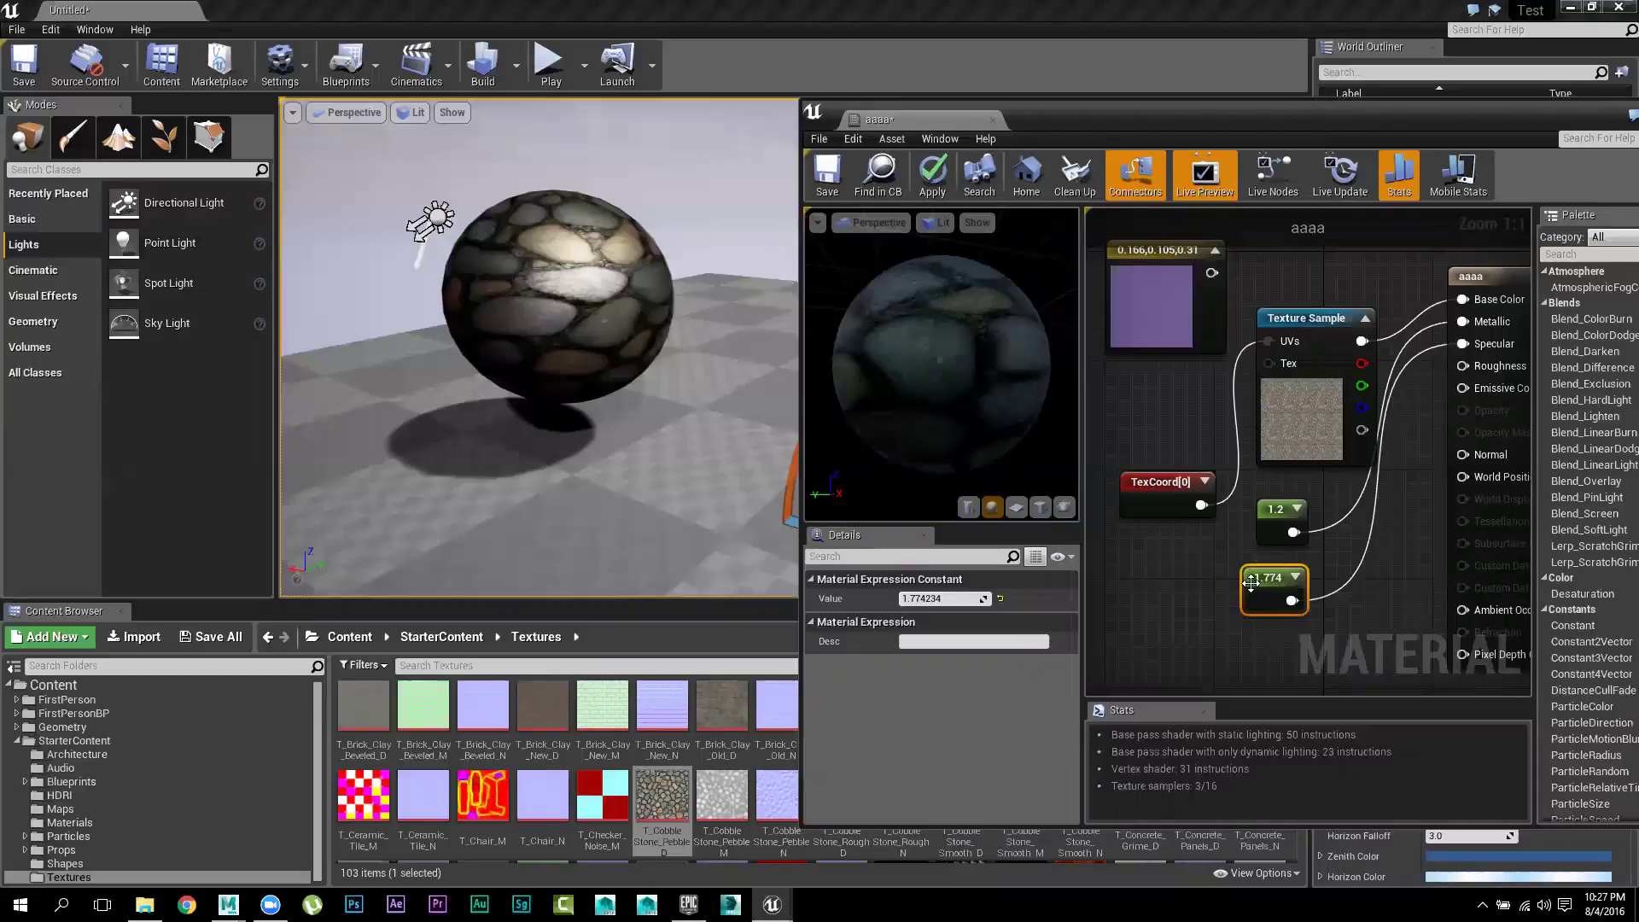
Add a third constant into Roughness, set it to 0.3395, and apply the material
key(1)
click(1152, 584)
drag(1182, 618, 1487, 365)
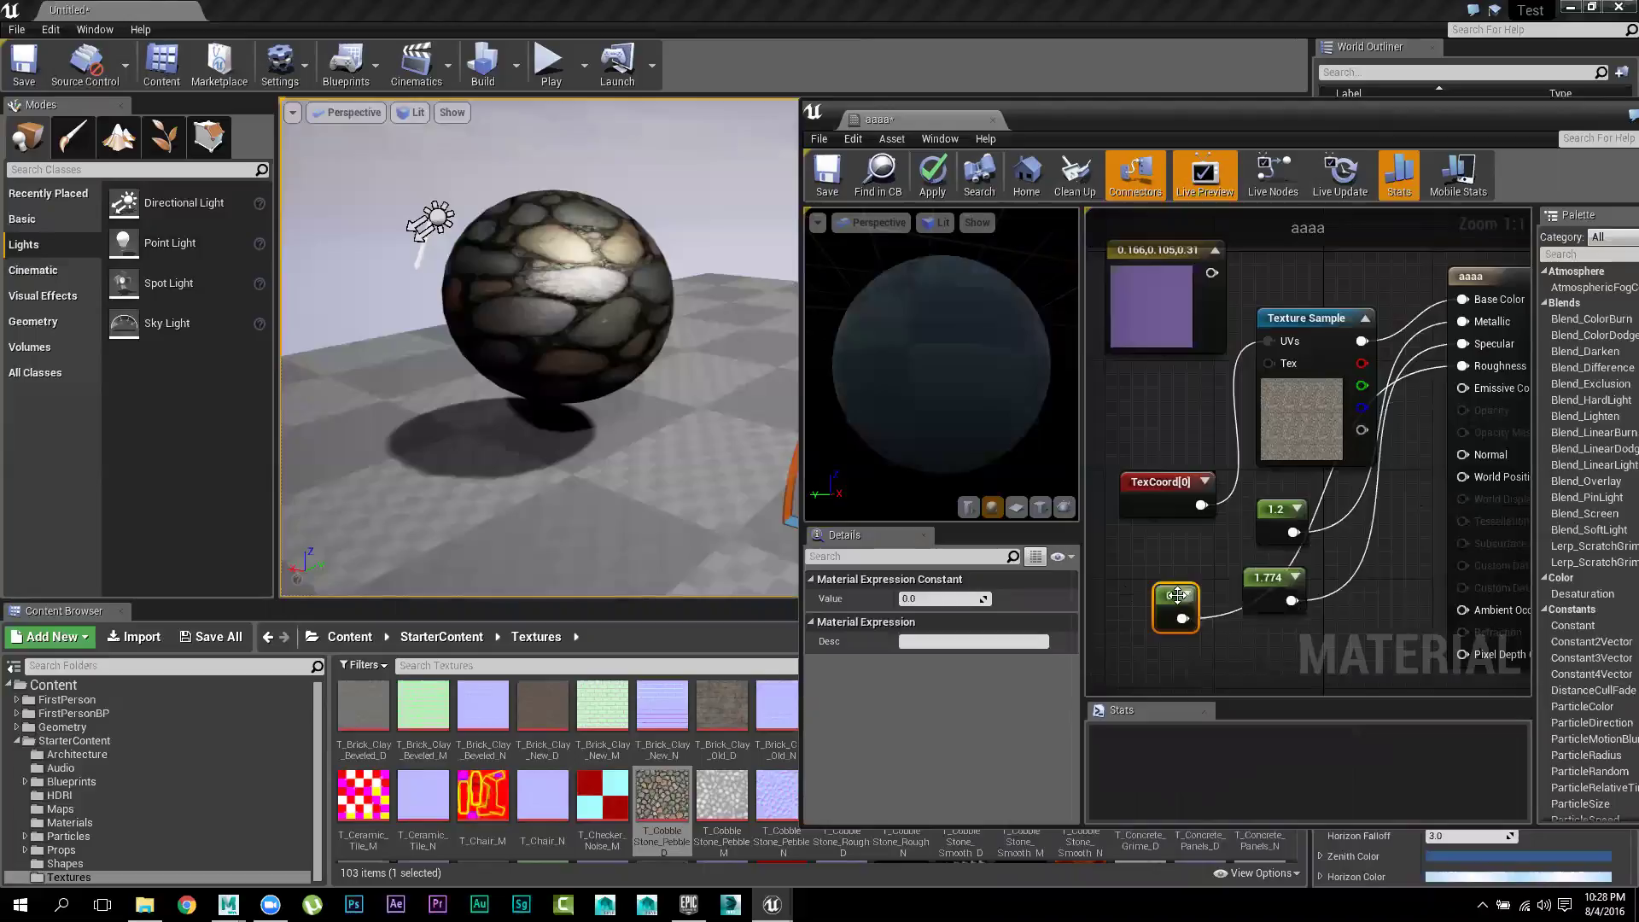
drag(1178, 595, 1337, 615)
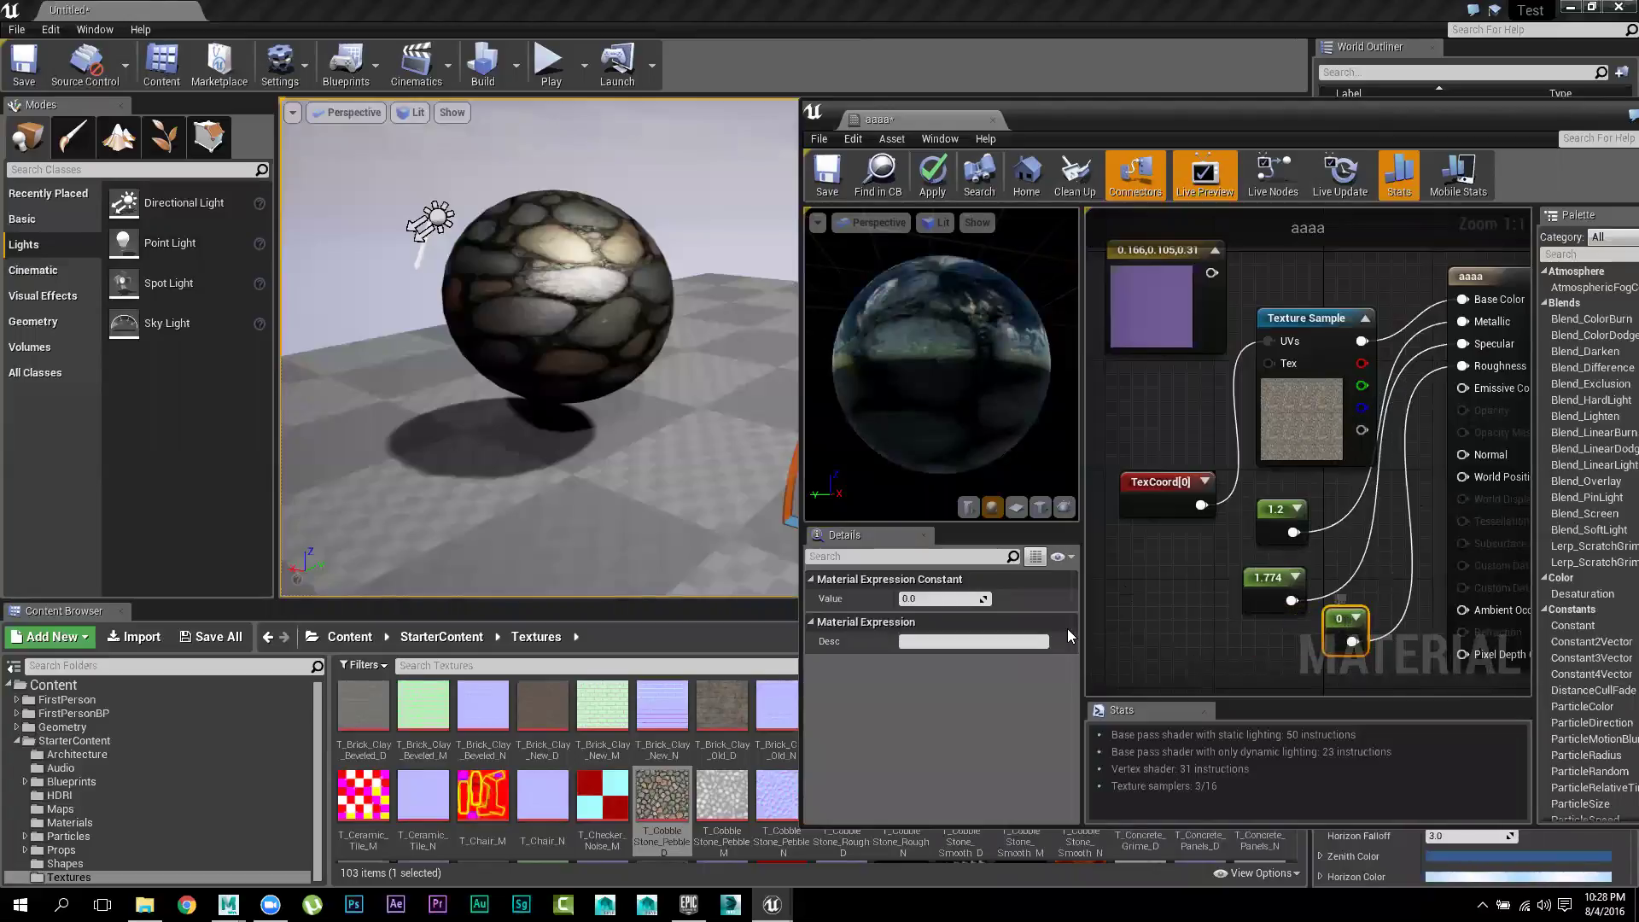
drag(912, 600, 939, 600)
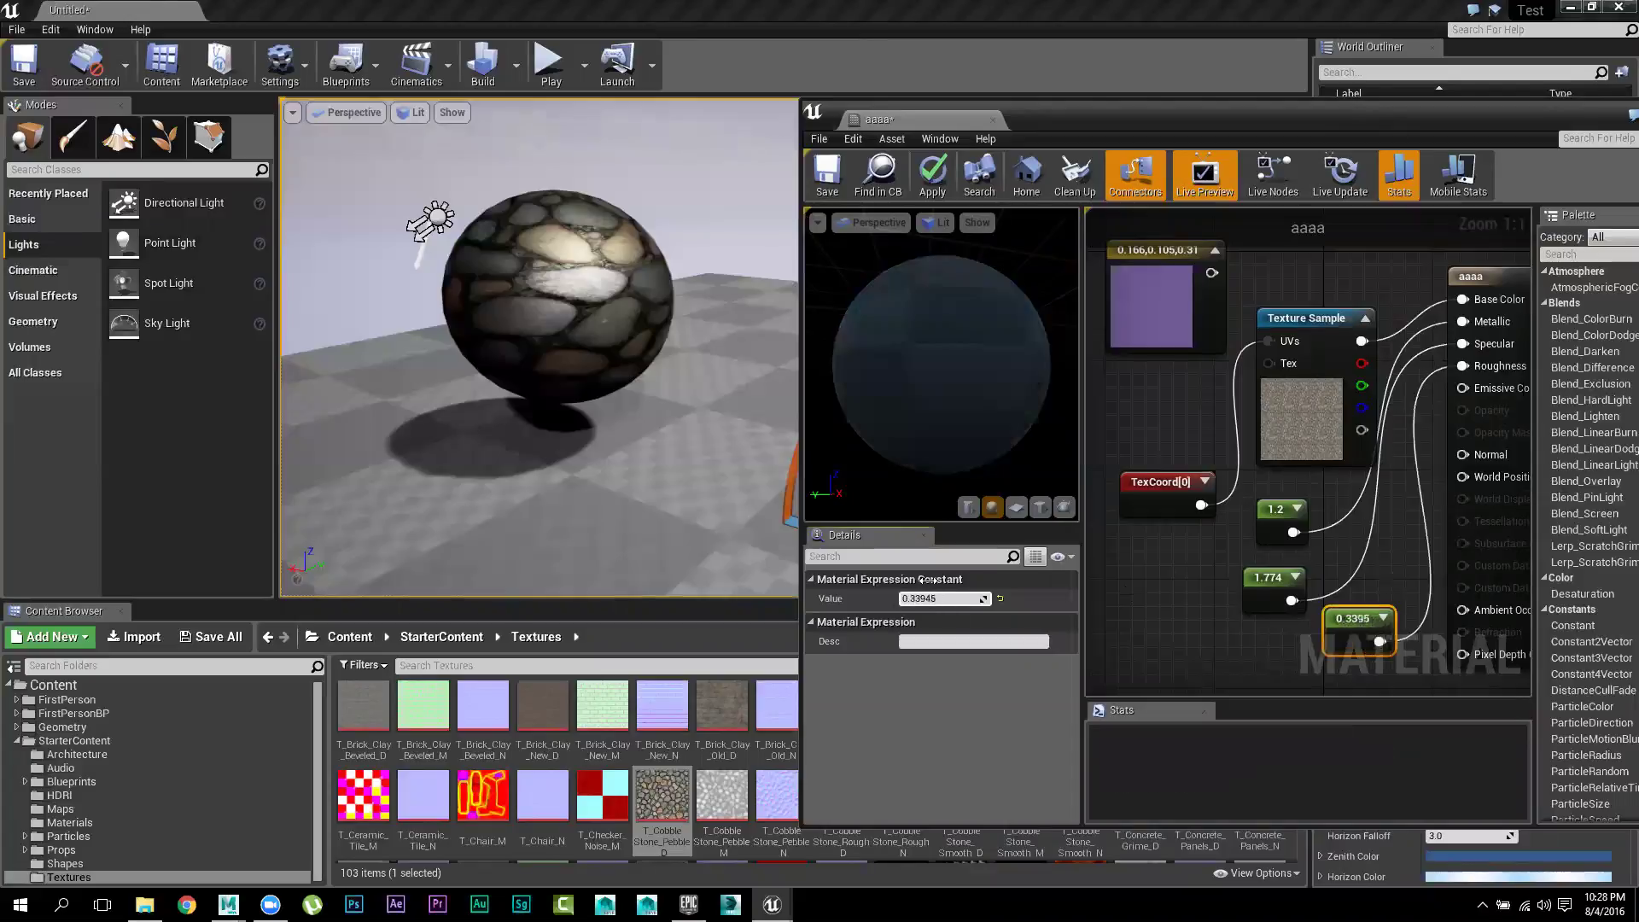
click(933, 181)
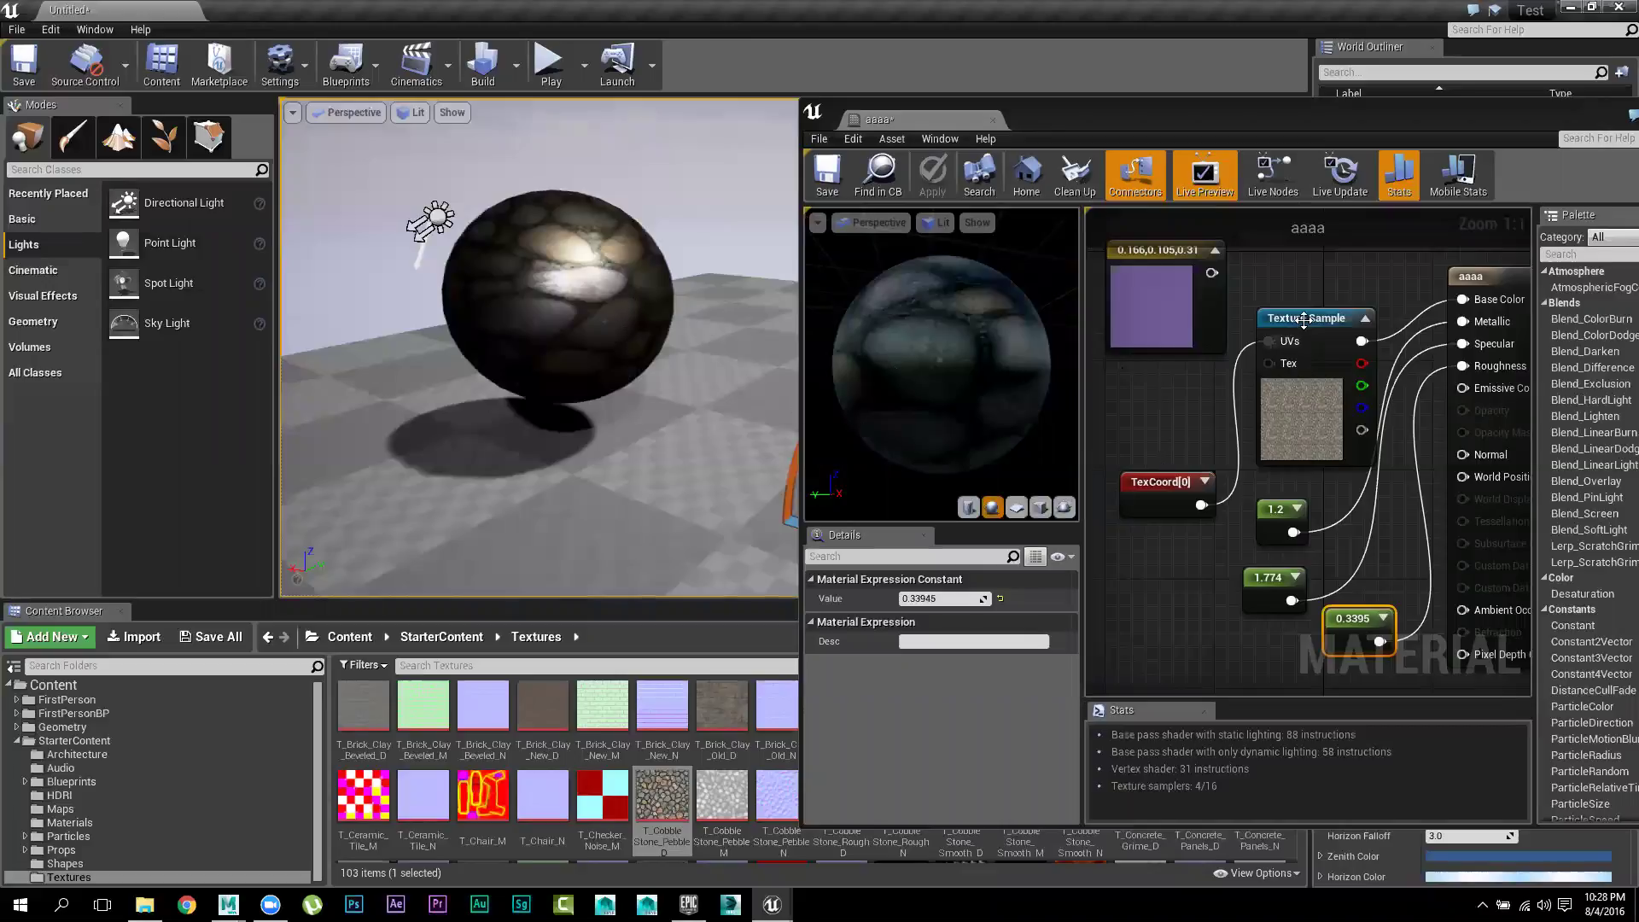
Change the Metallic and Specular constants to 3.64 and 14.16
drag(1309, 318, 1297, 287)
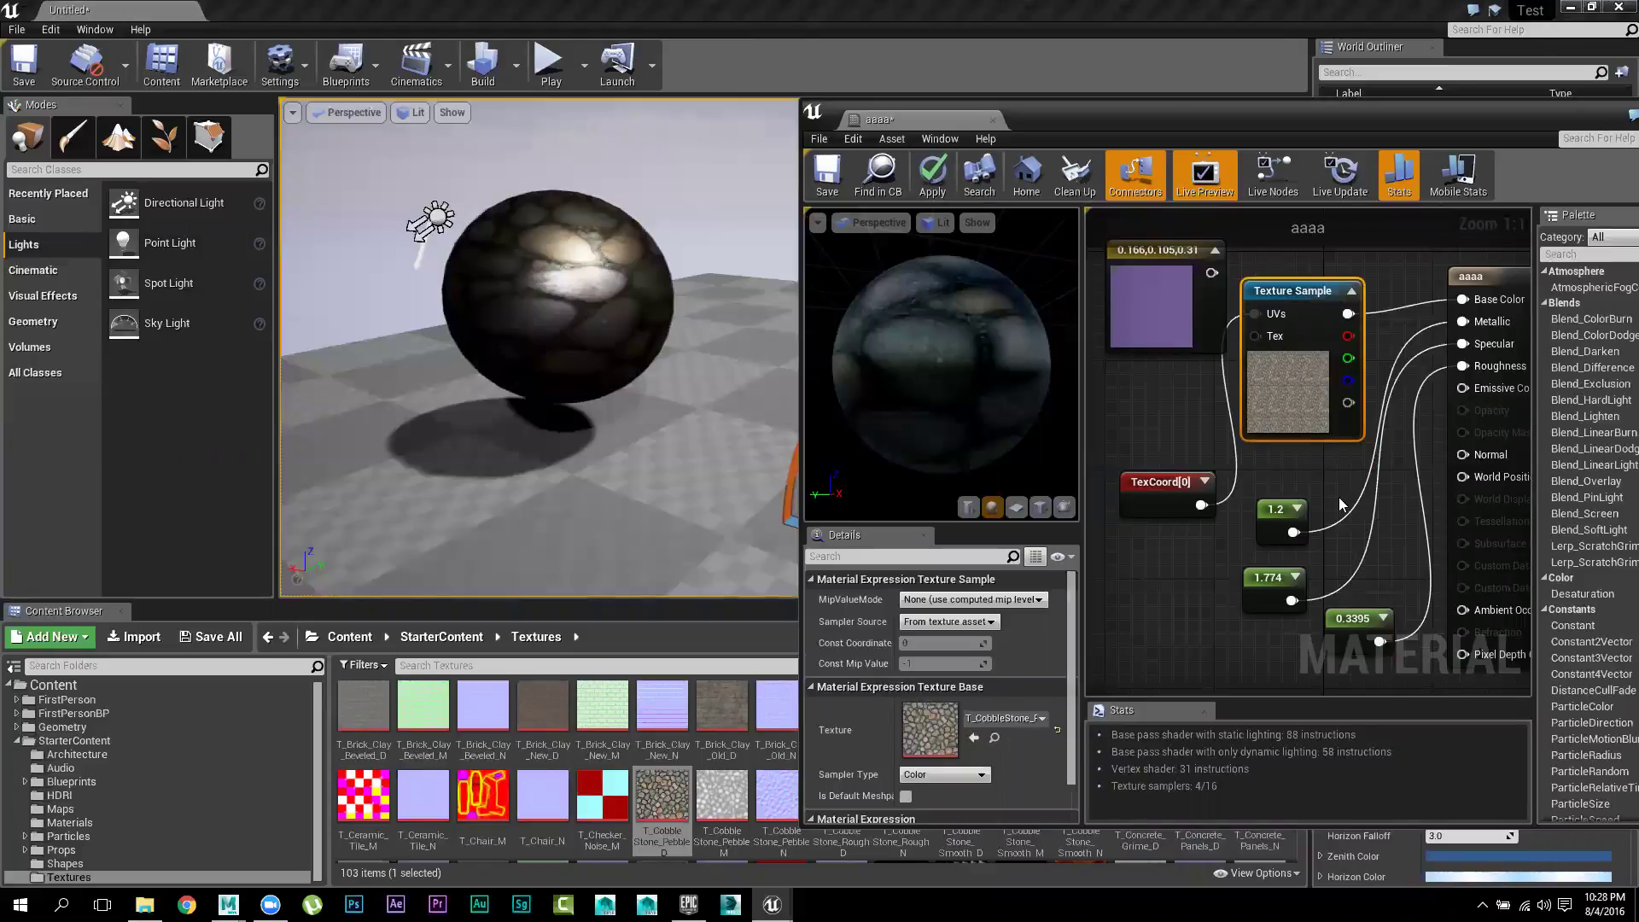
click(1275, 510)
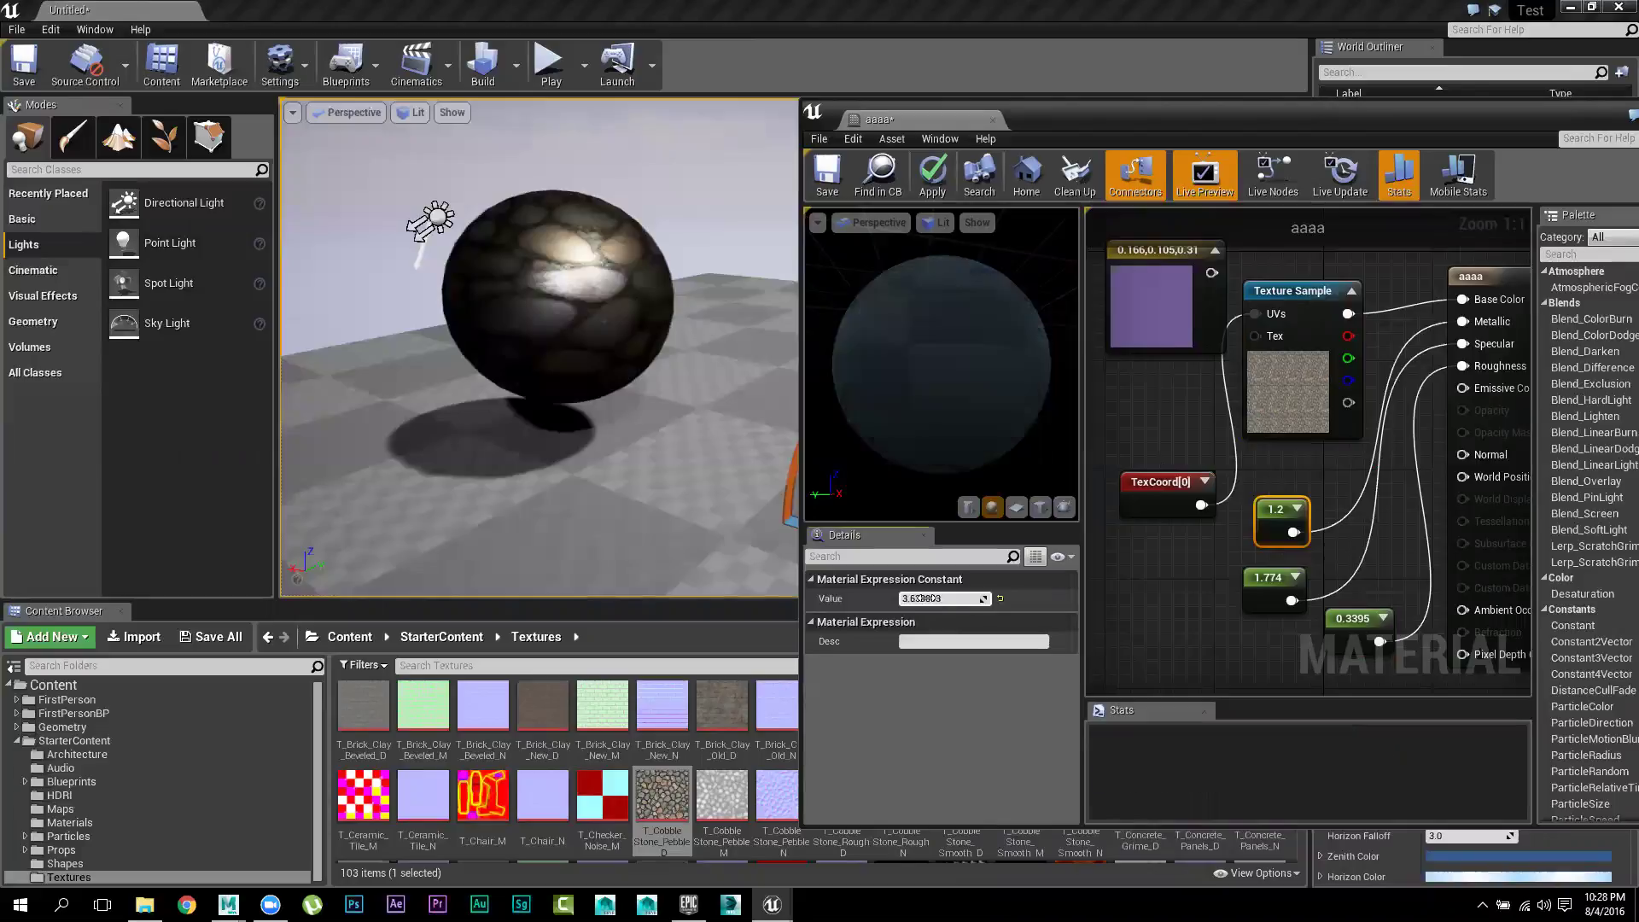
click(1262, 585)
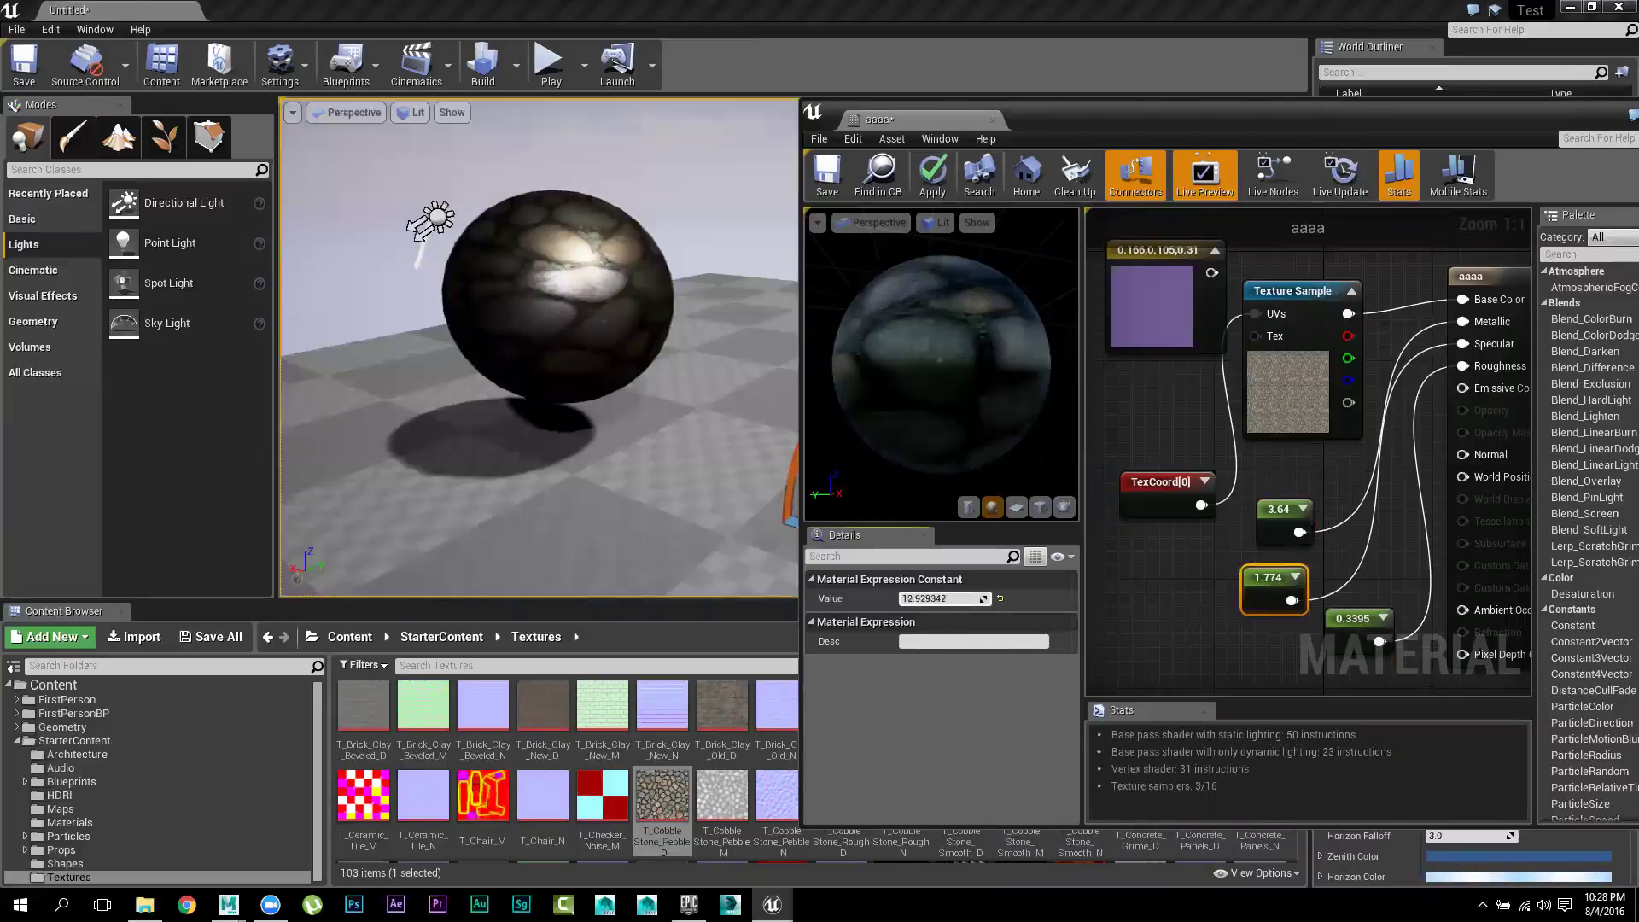
drag(927, 598, 936, 599)
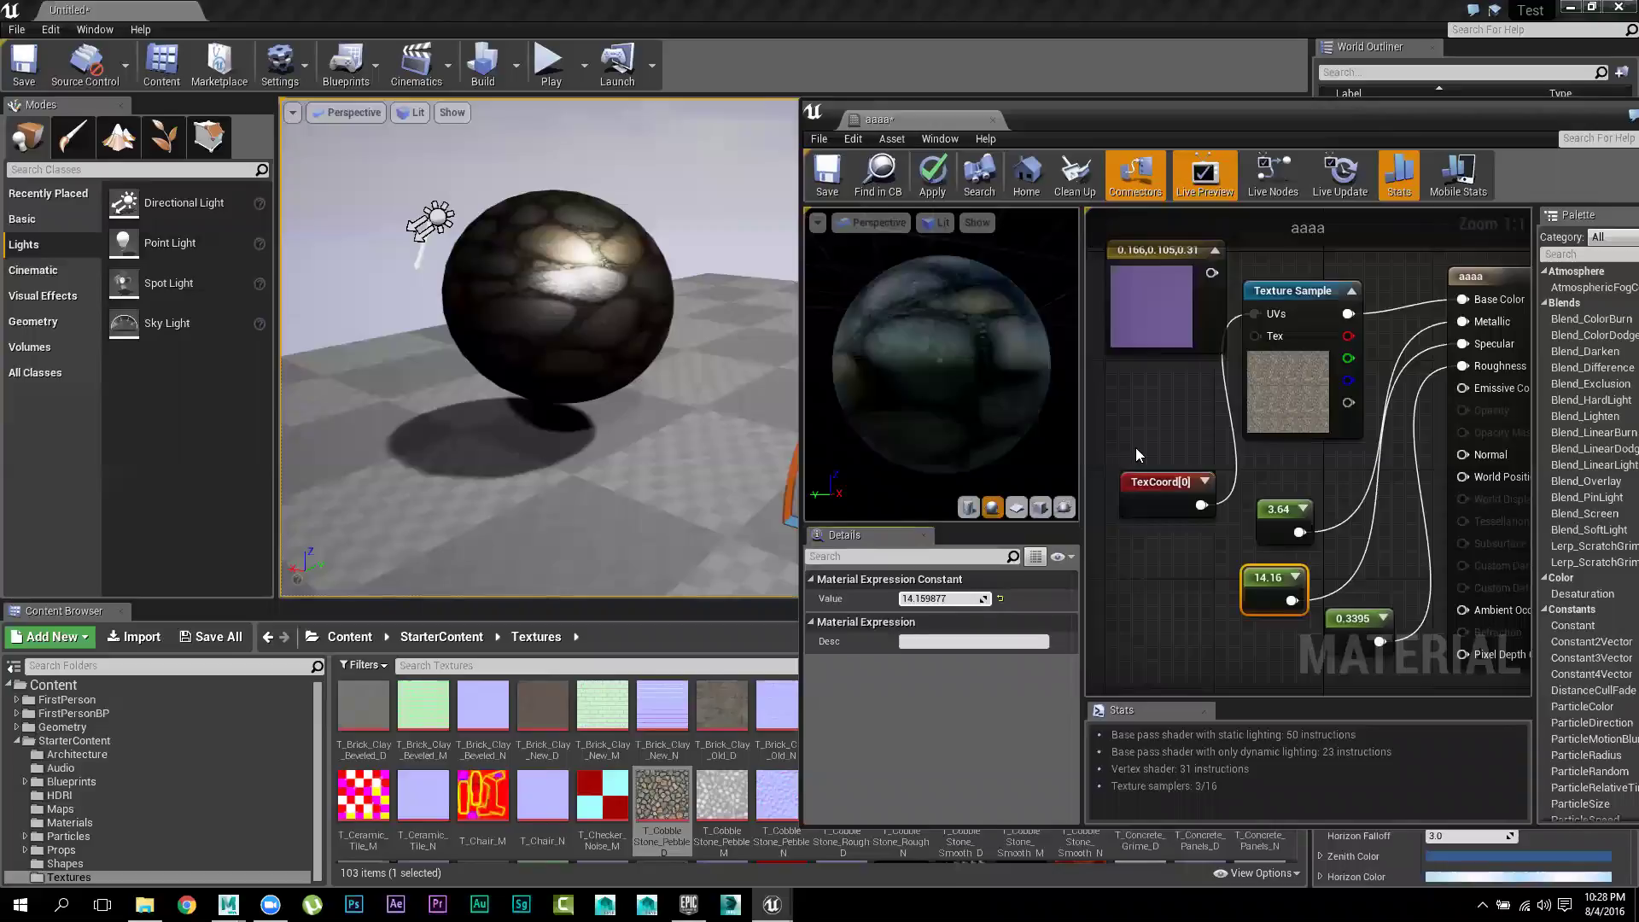
Unhook the Texture Sample from Base Color and TexCoord, then wire the purple colour into Base Color
drag(1296, 295, 1295, 337)
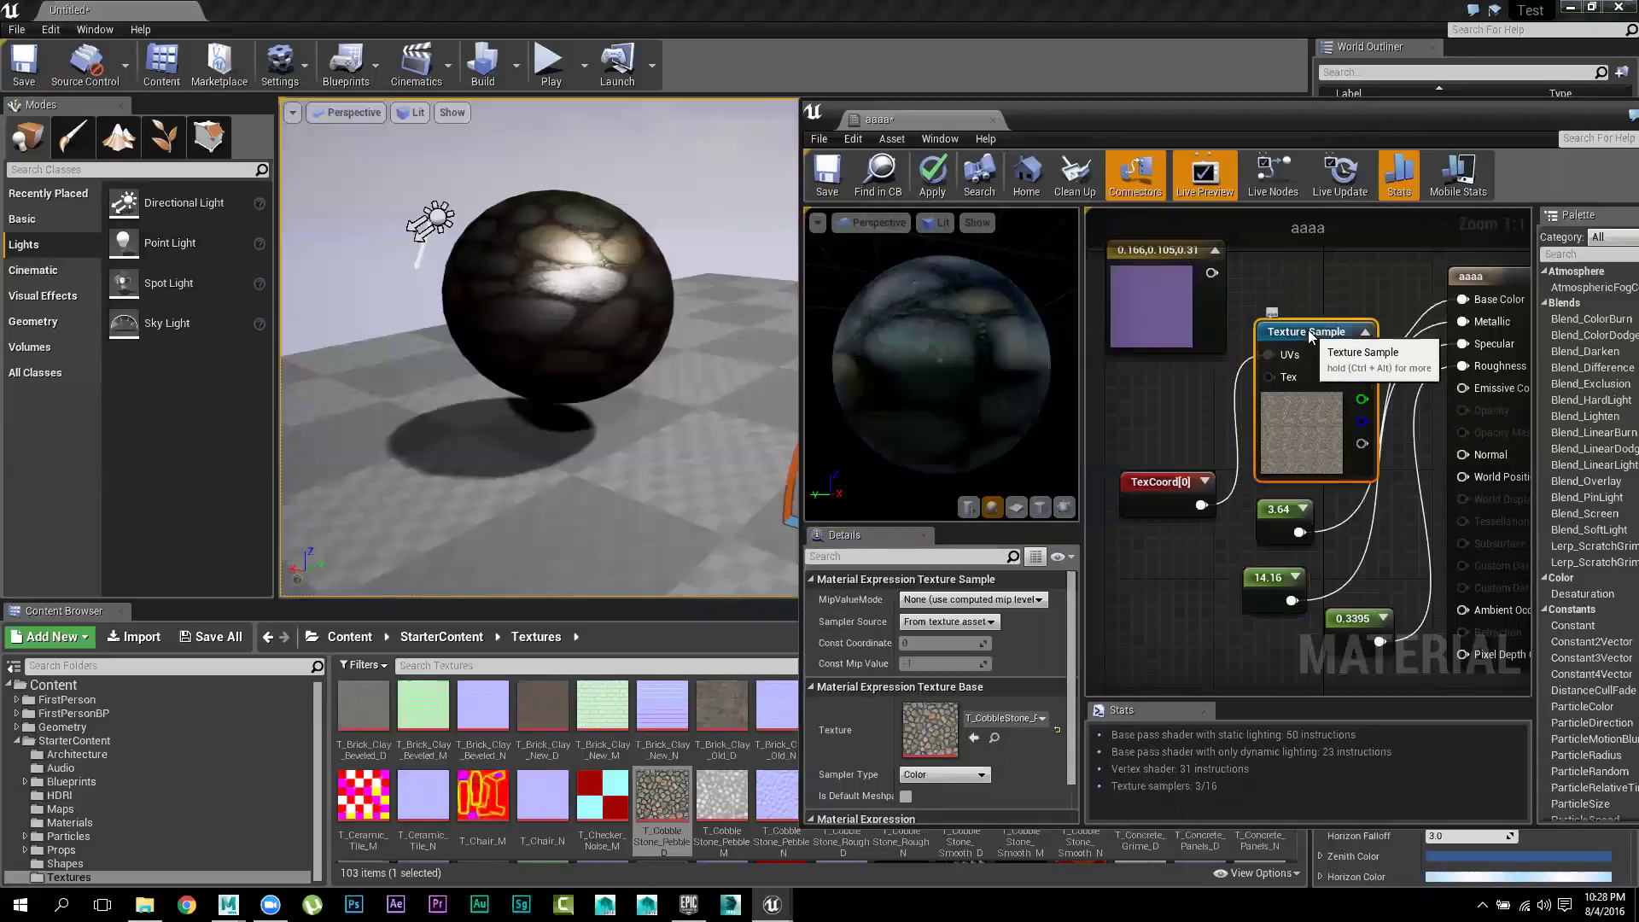
alt+click(1462, 299)
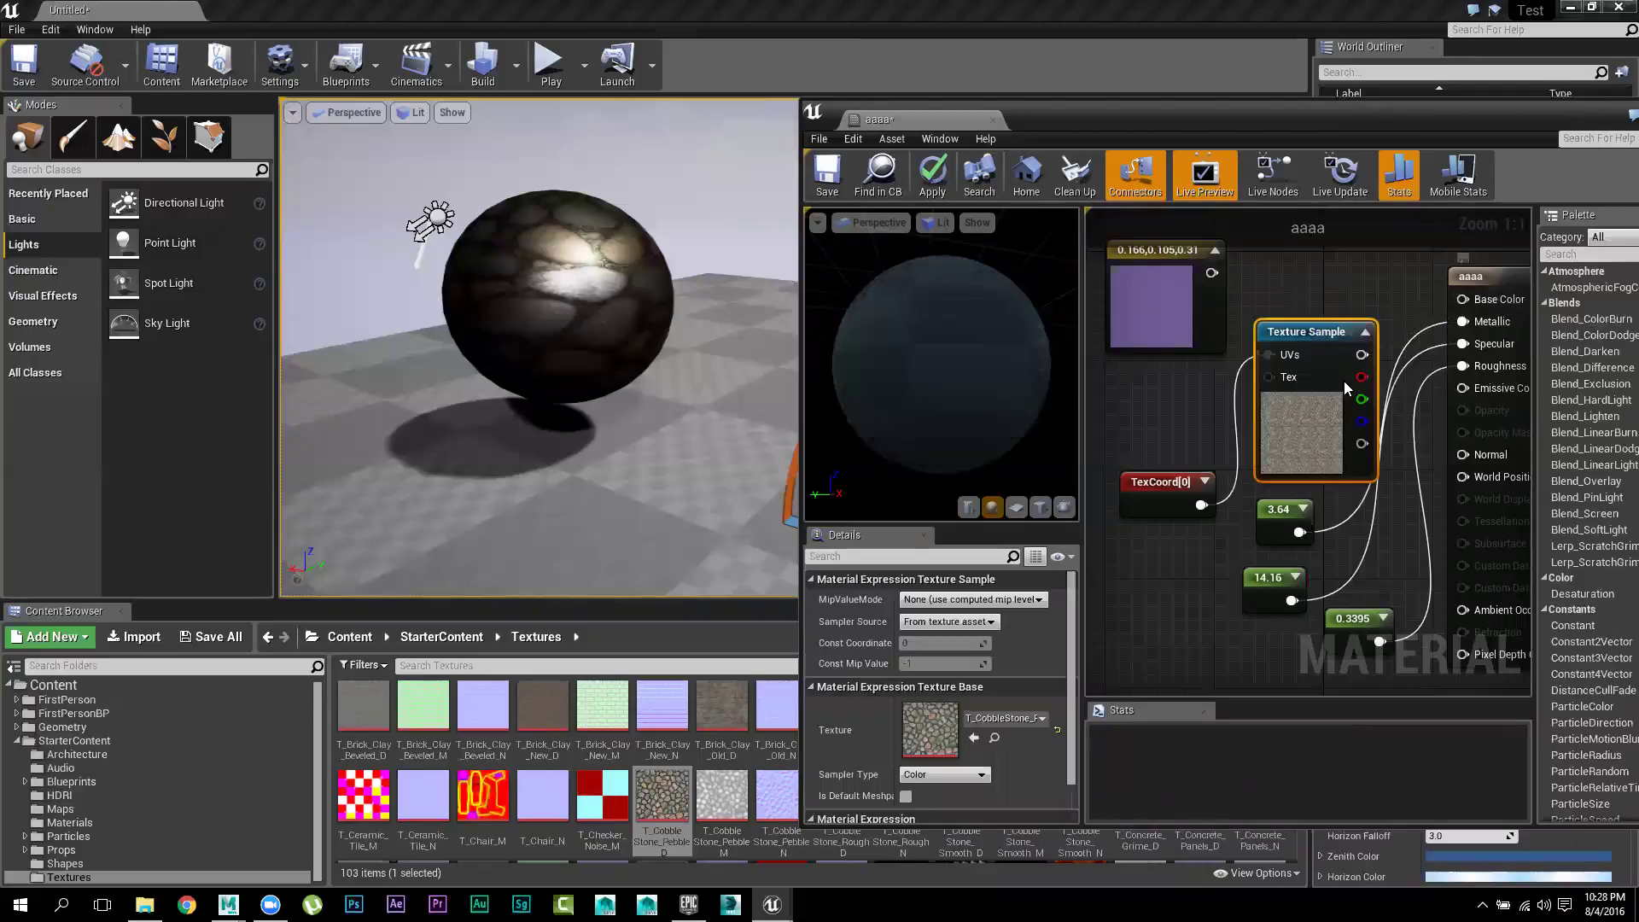
alt+click(1269, 355)
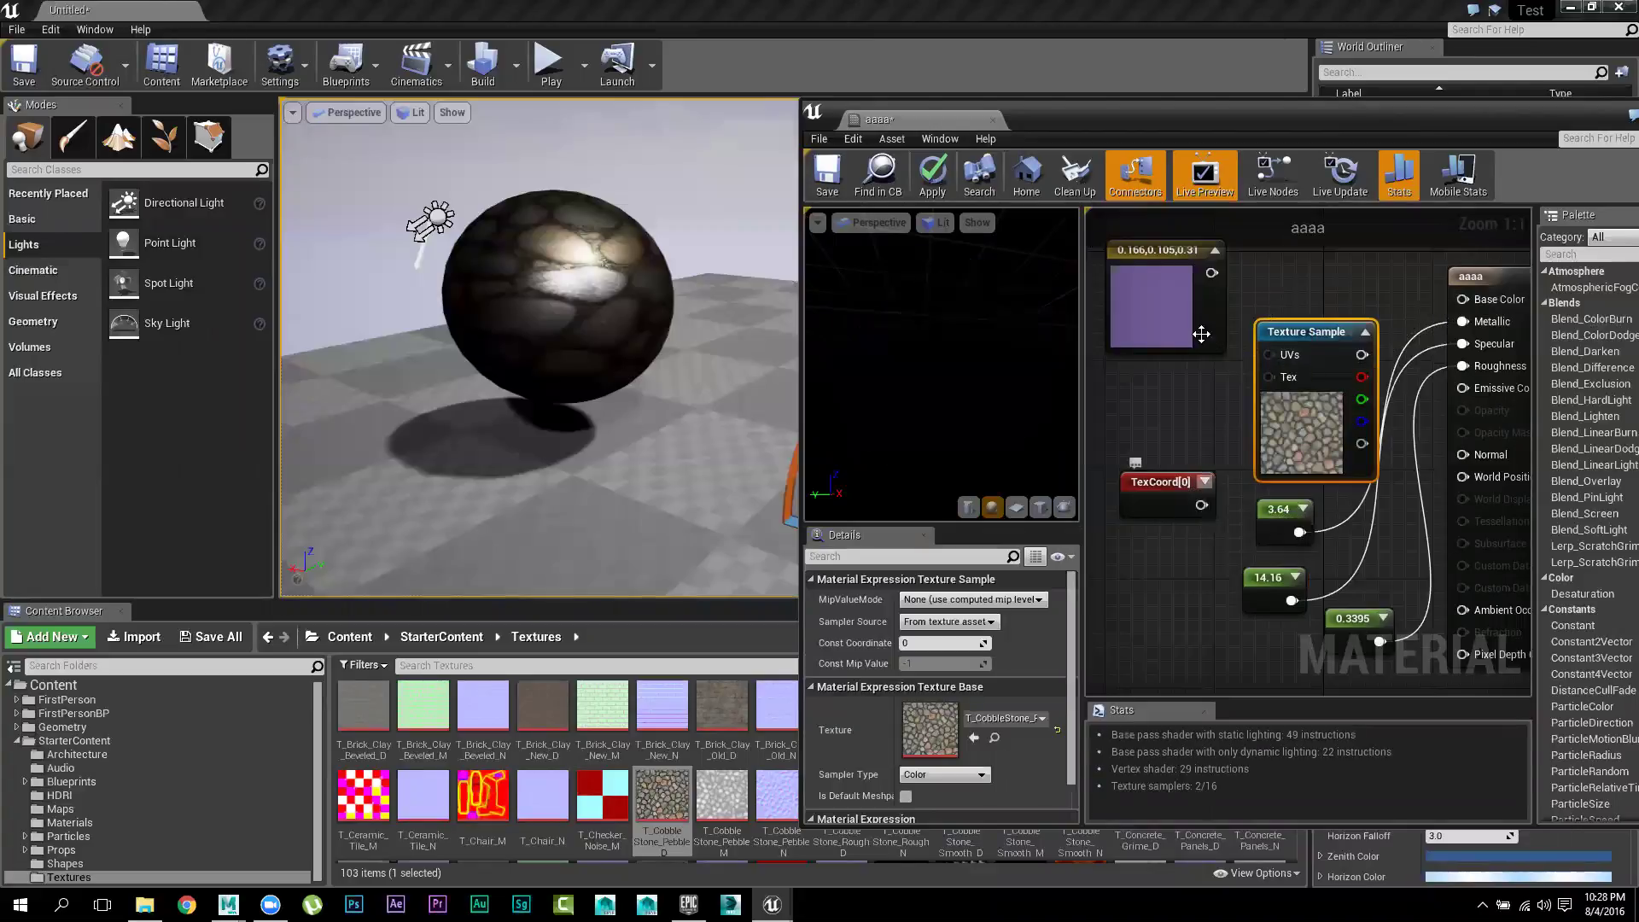
drag(1212, 272, 1462, 299)
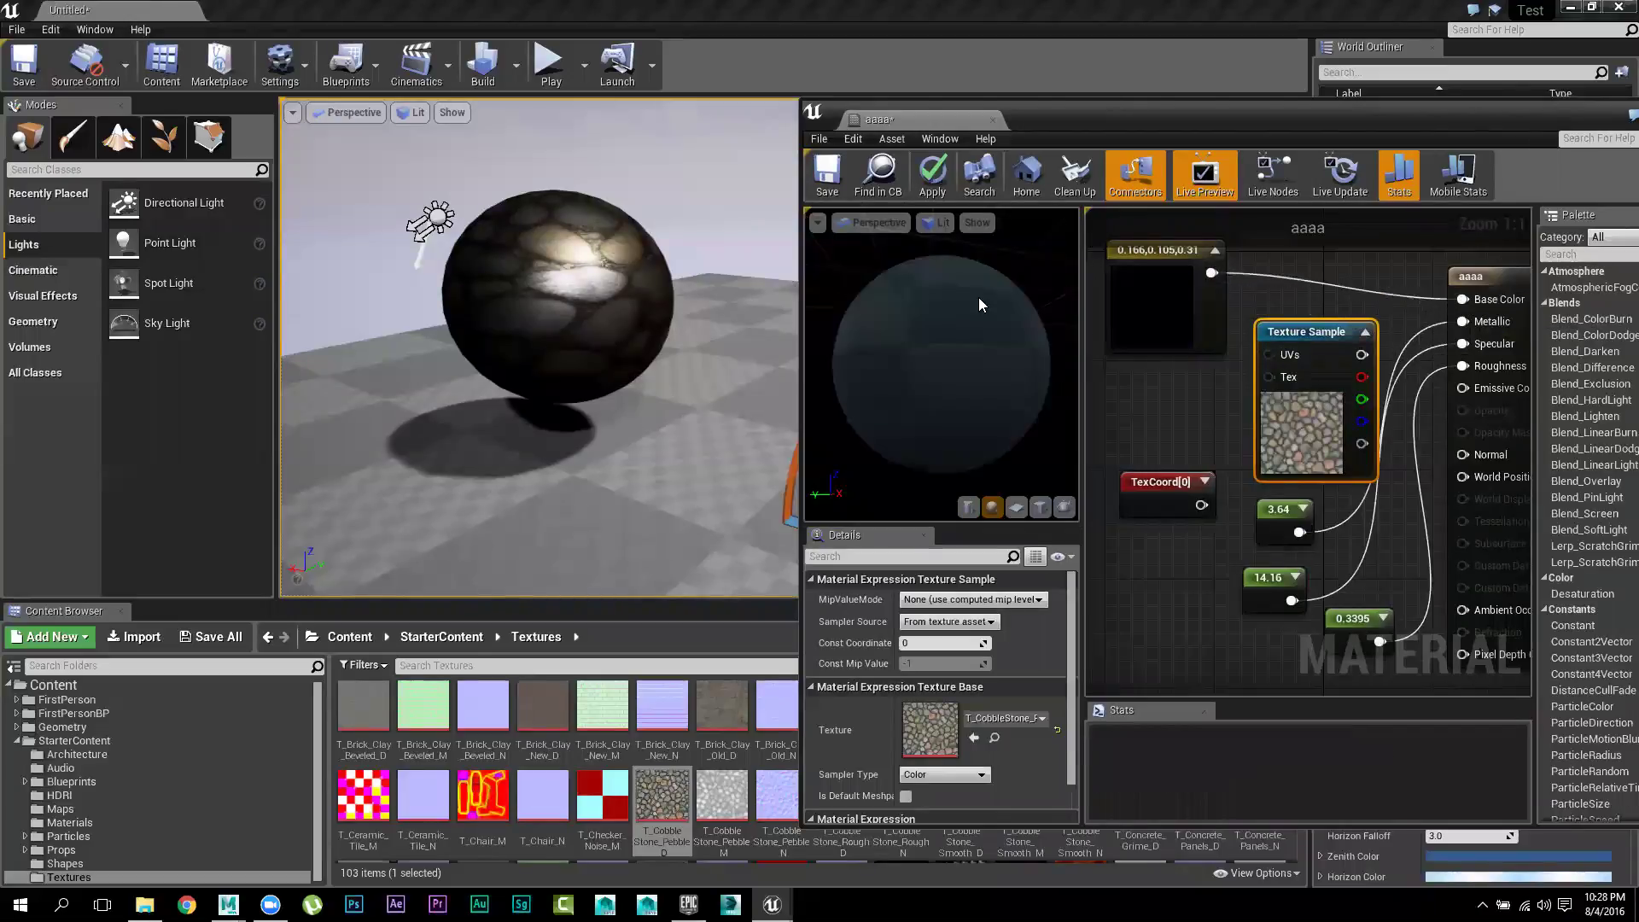
Apply the purple base colour, lower the Roughness constant to 0.0367, and apply again
click(930, 171)
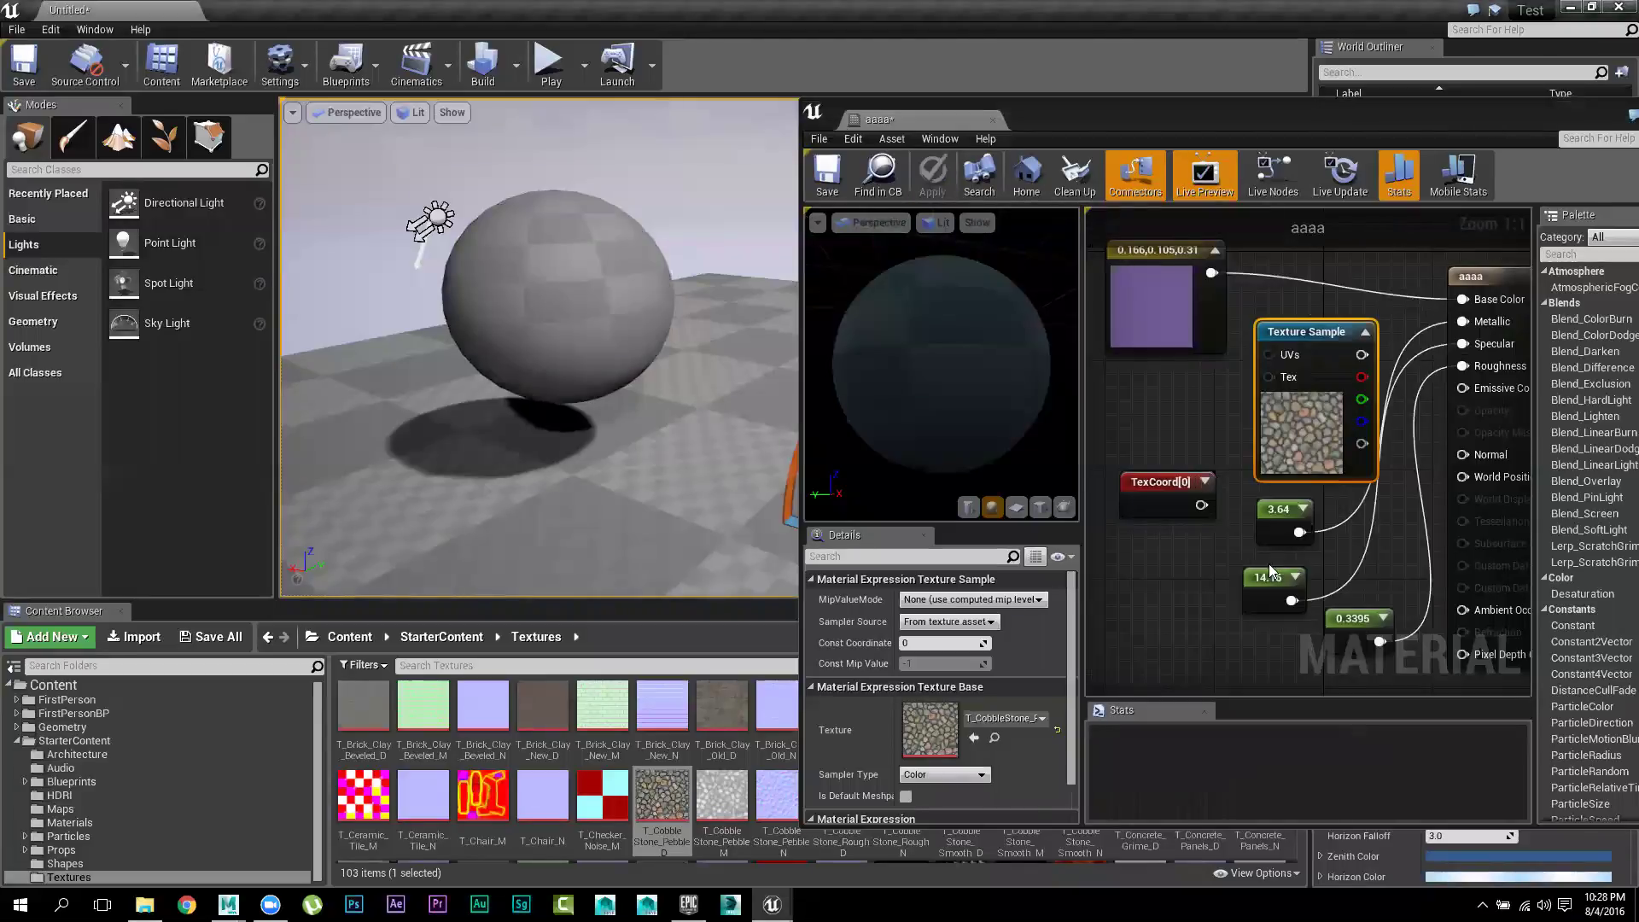
drag(1331, 333, 1304, 305)
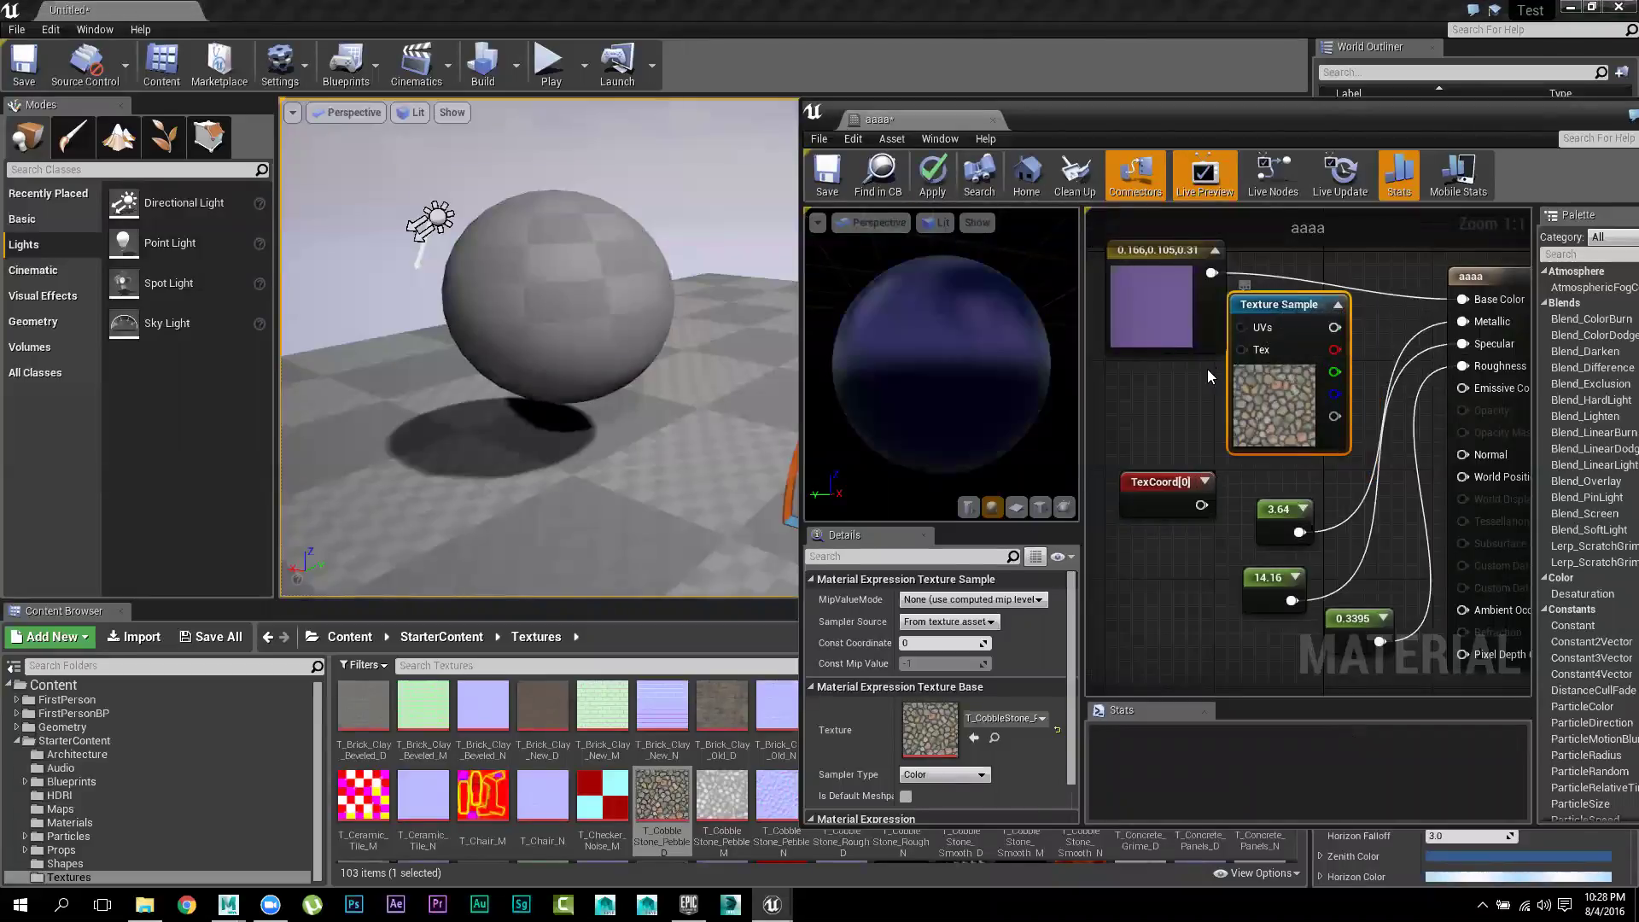
click(1353, 621)
mouse_move(922, 605)
mouse_down()
mouse_move(901, 605)
mouse_move(919, 602)
mouse_up()
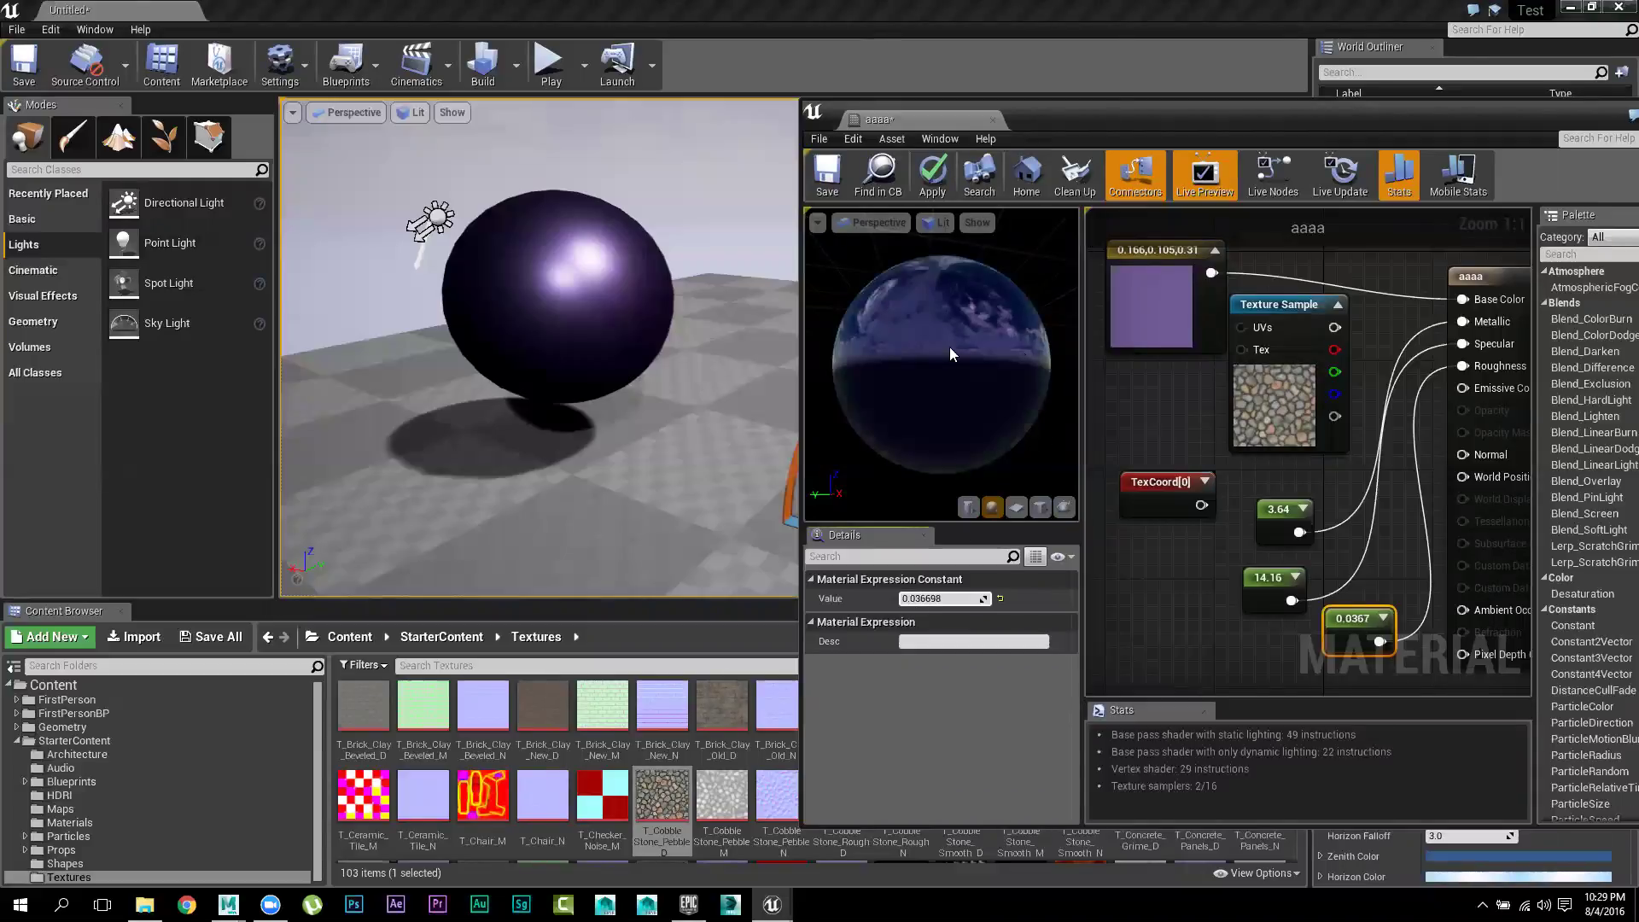
click(930, 175)
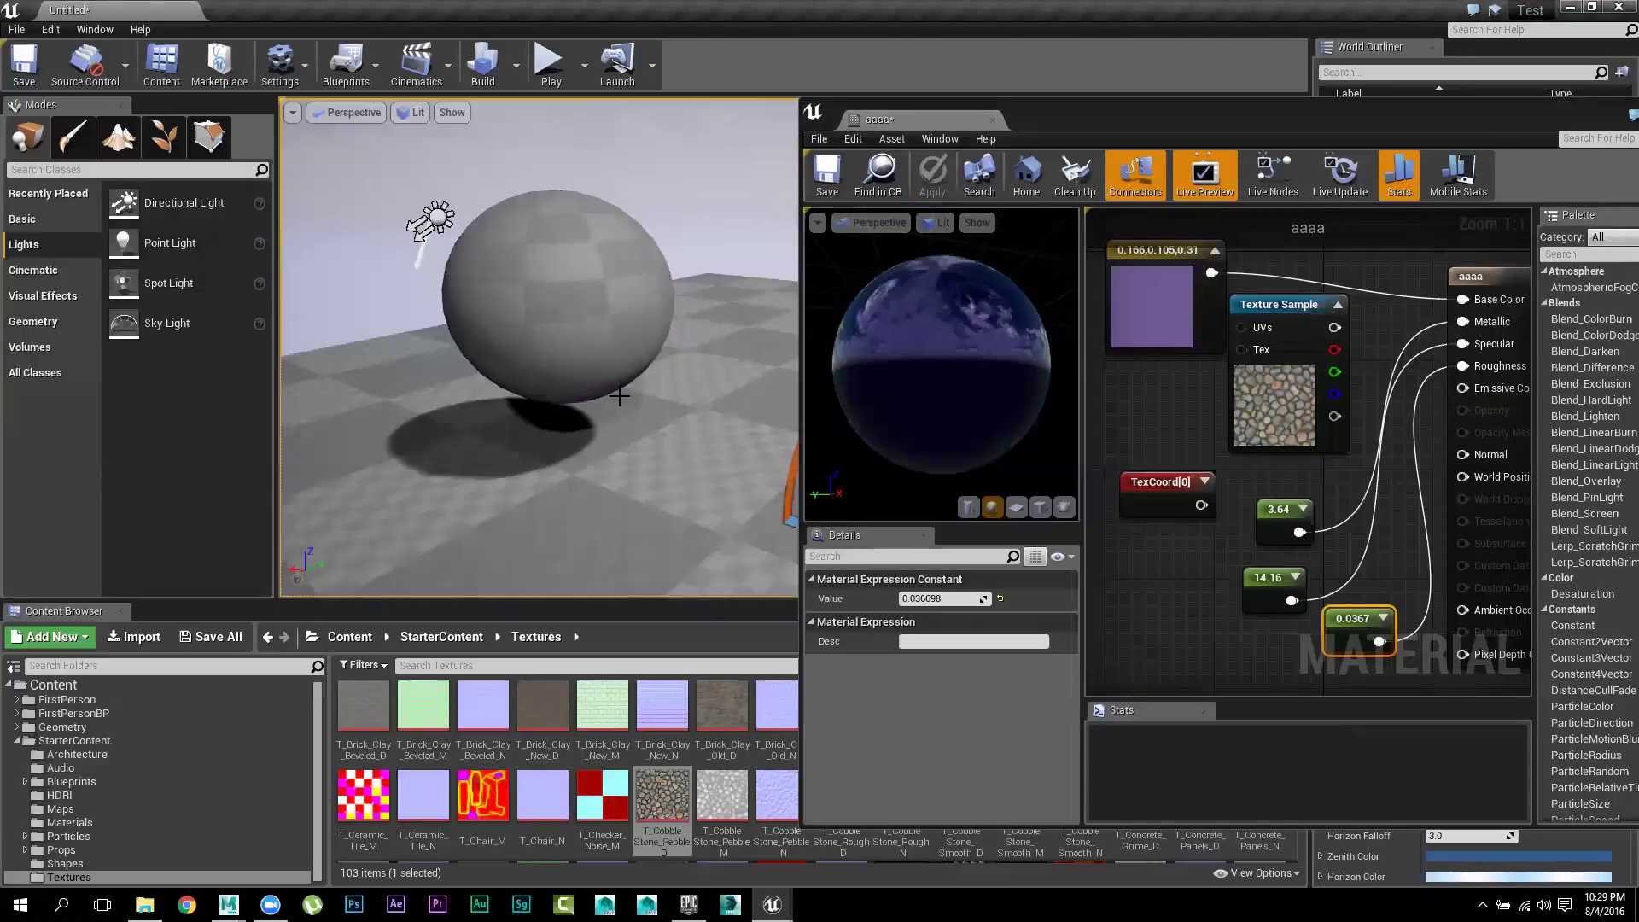
Orbit and zoom the level view to inspect the glossy sphere and its floor shadow
alt+drag(654, 401, 597, 332)
right_drag(611, 376, 604, 401)
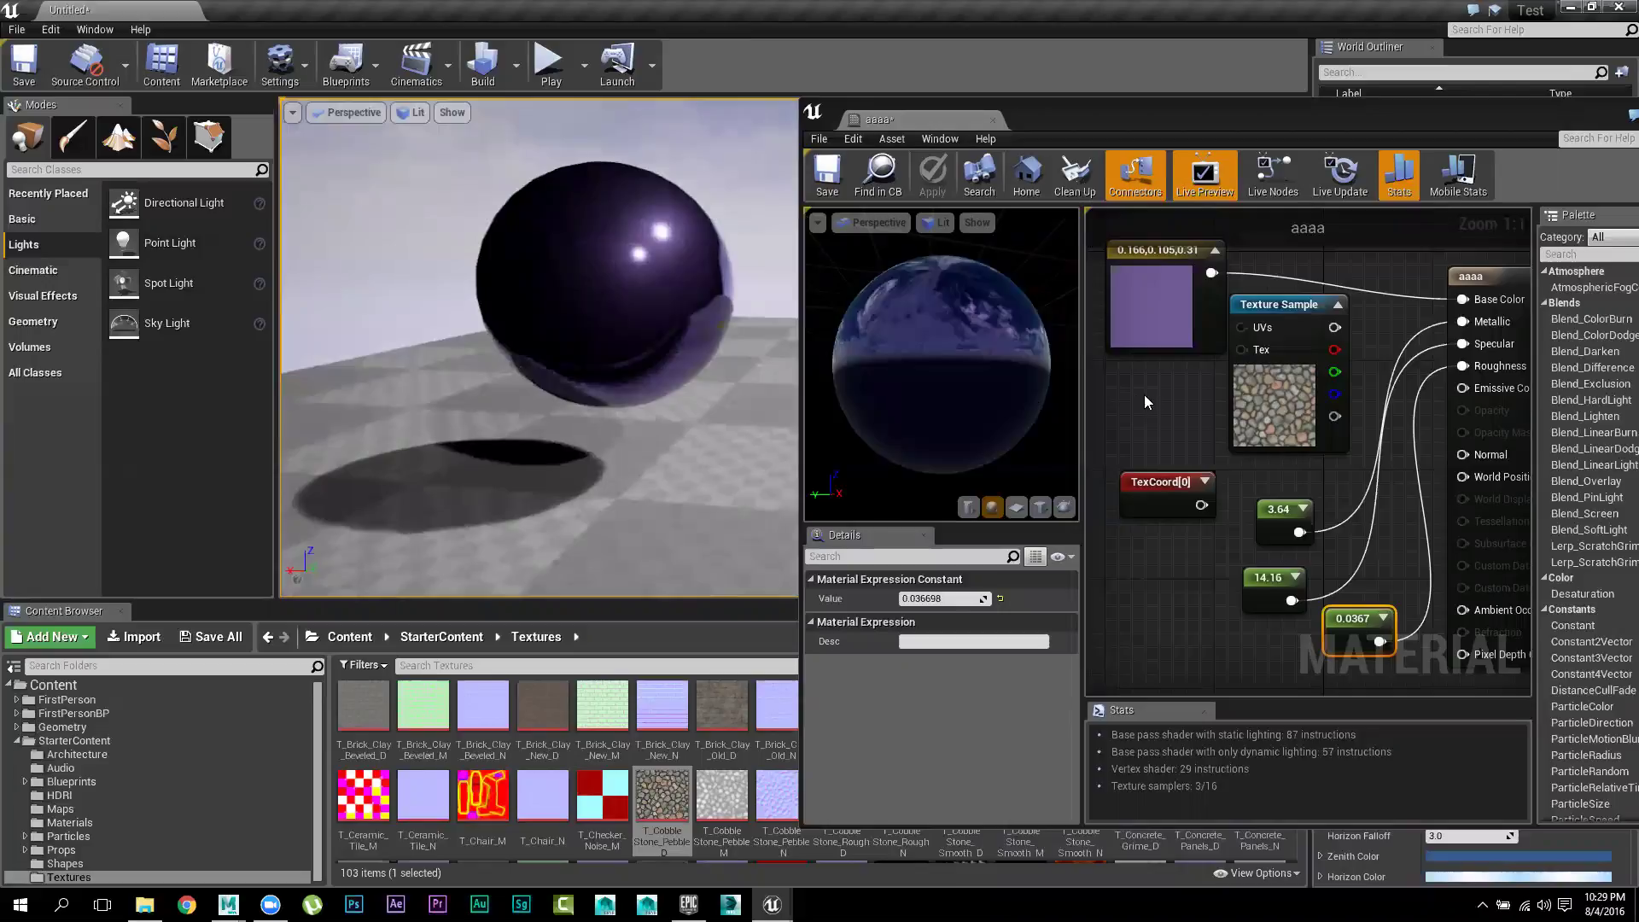
scroll(1153, 396, down, 1)
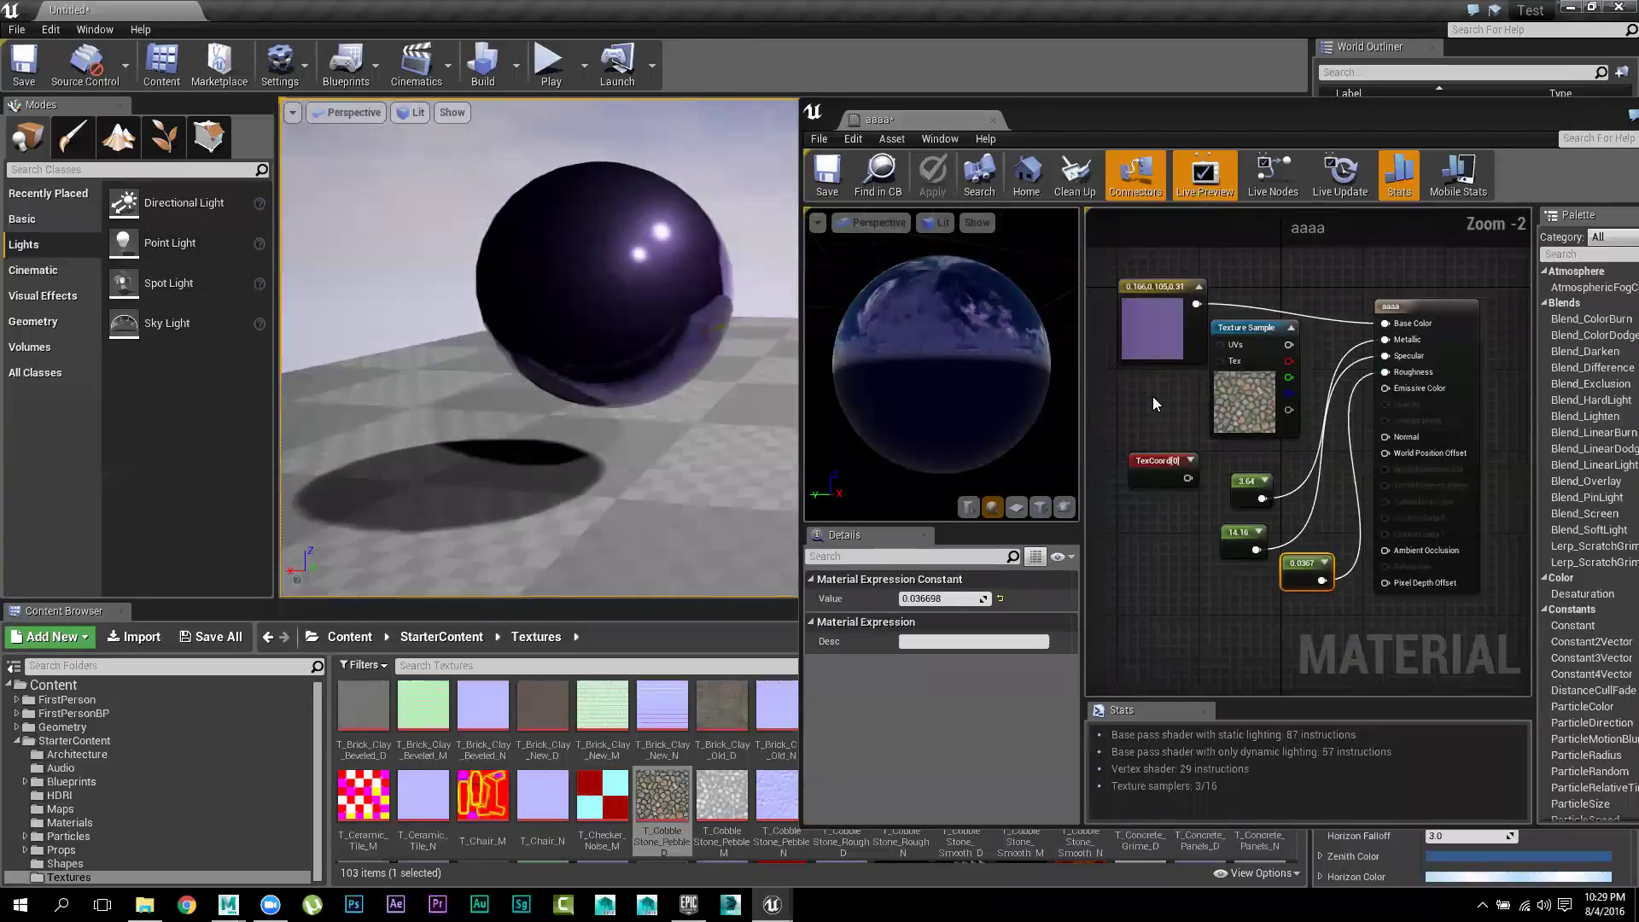
scroll(1152, 397, down, 3)
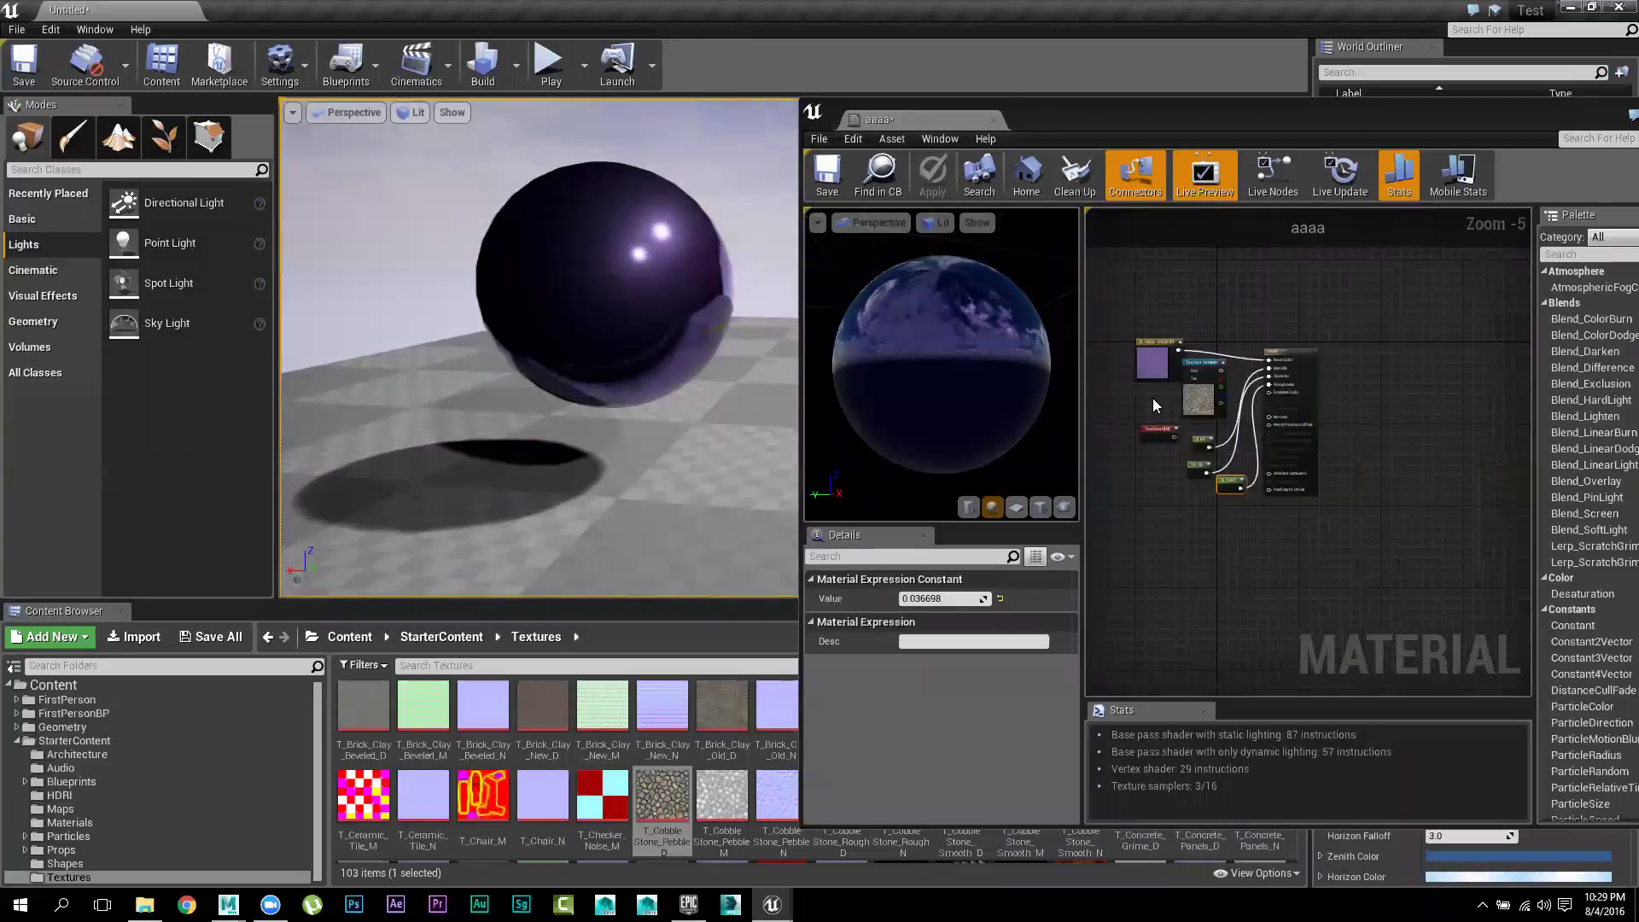
Delete the stray Constant2Vector node from the material graph
click(1146, 497)
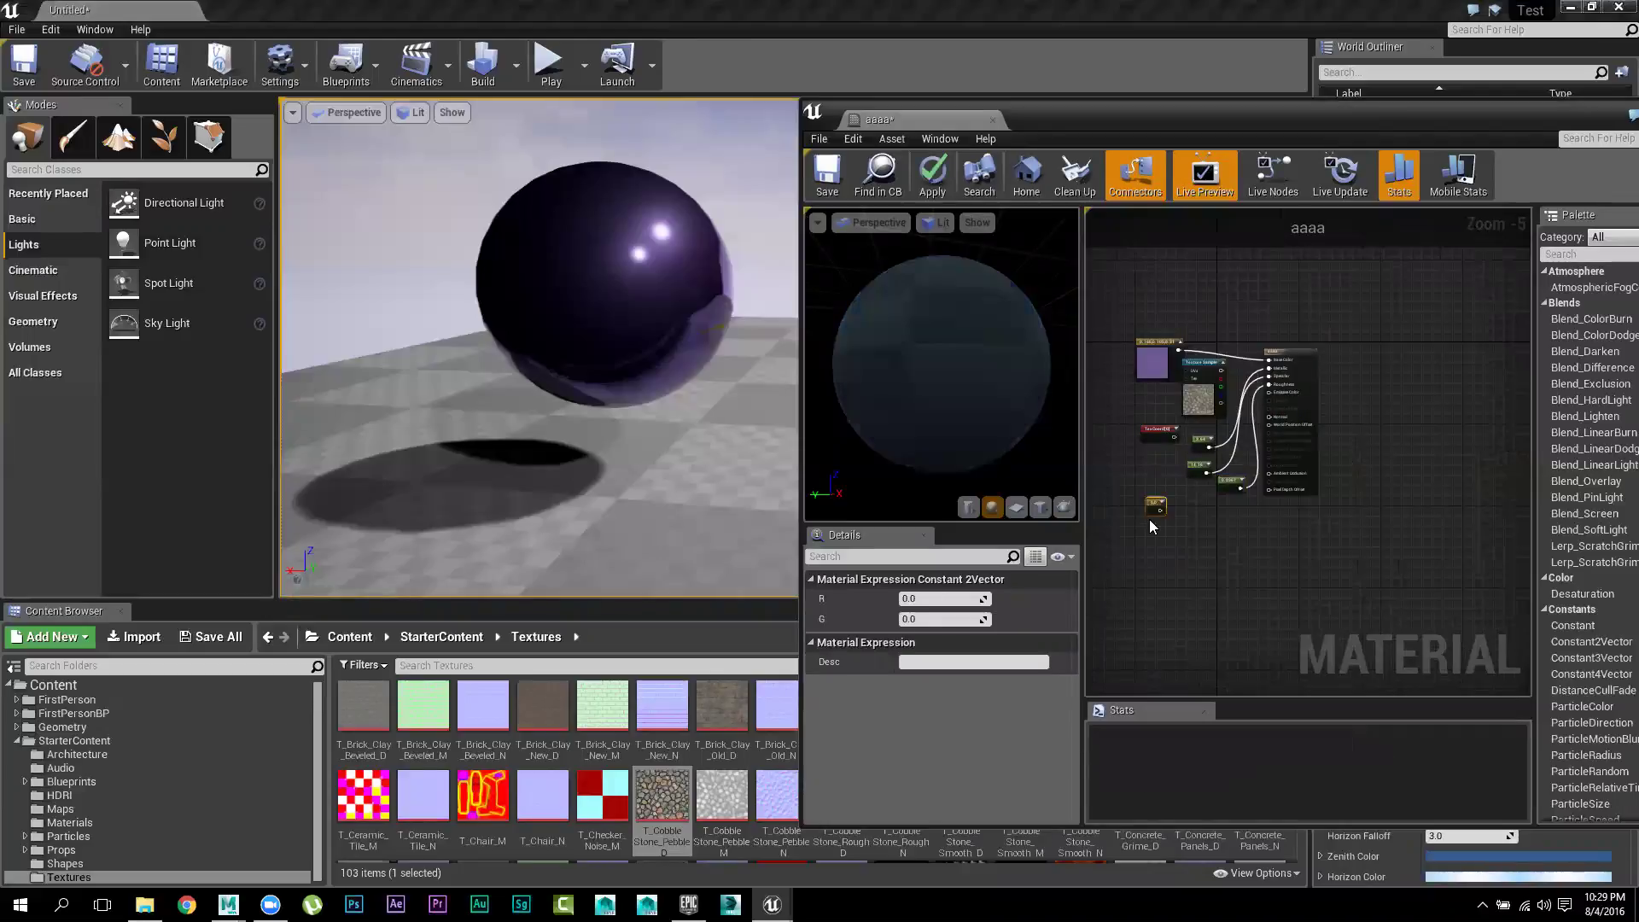
scroll(1149, 519, up, 5)
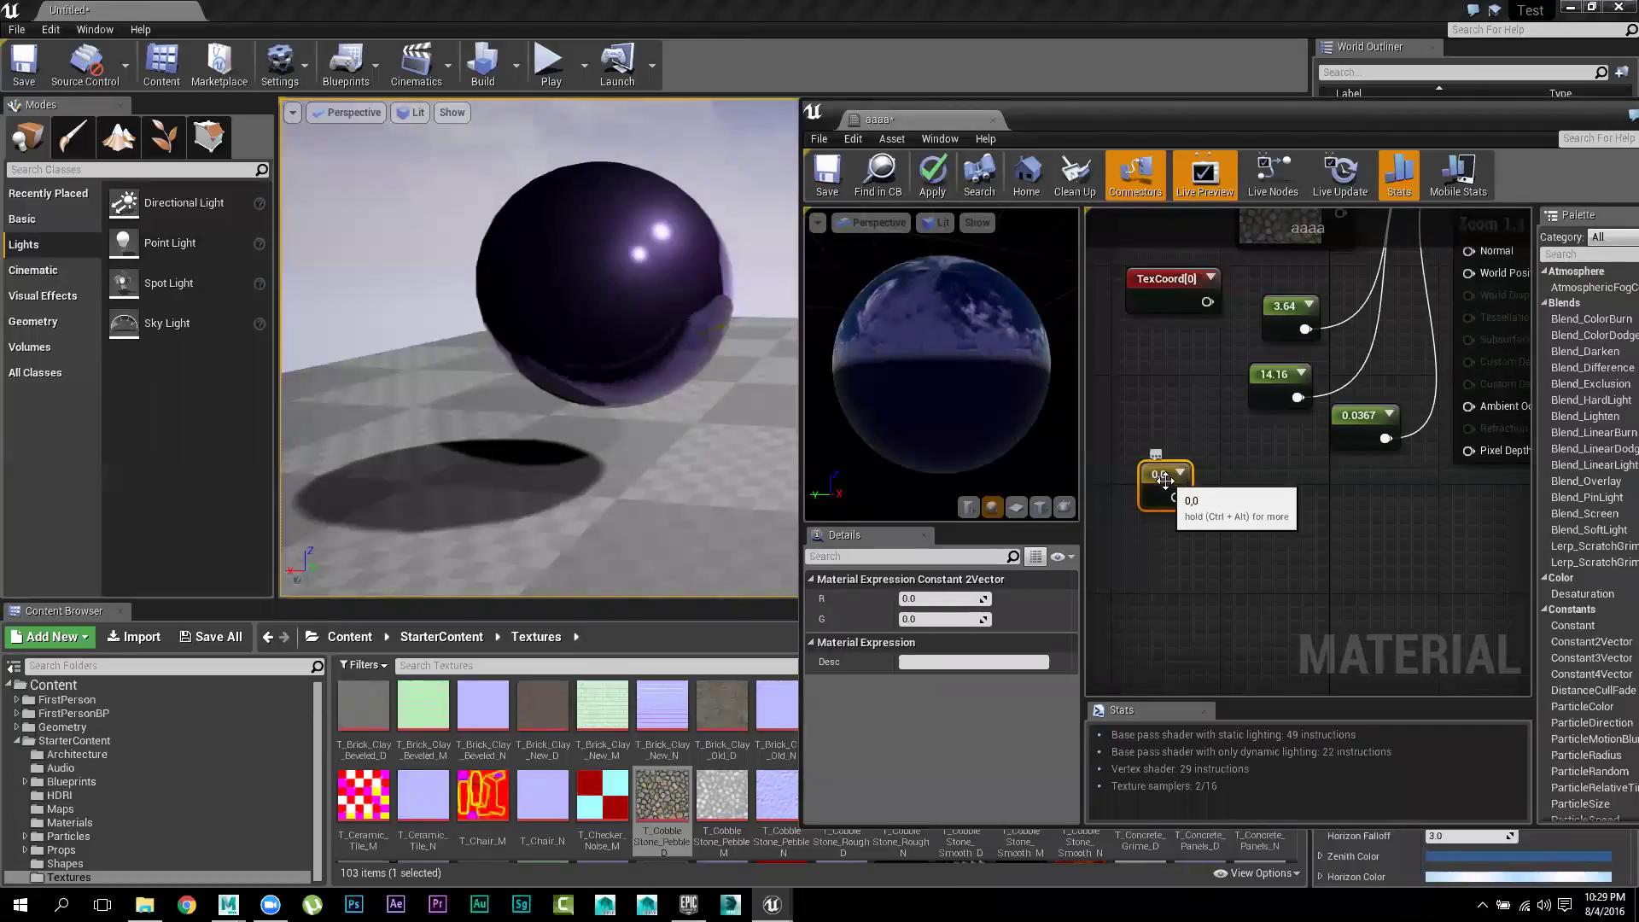
key(Delete)
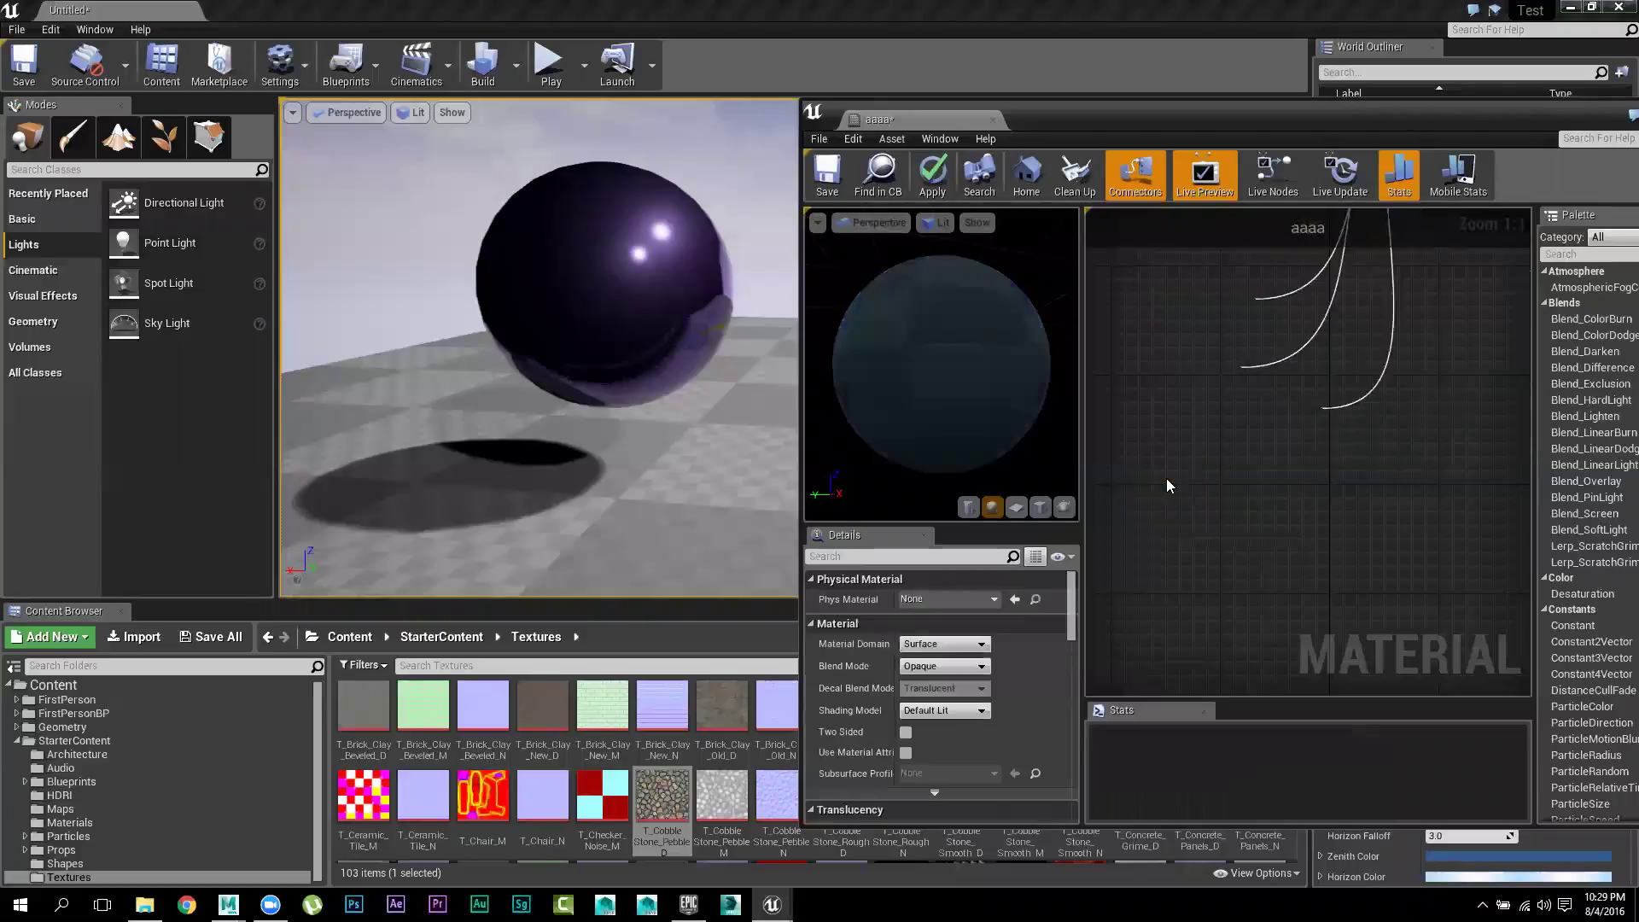
scroll(1167, 481, down, 3)
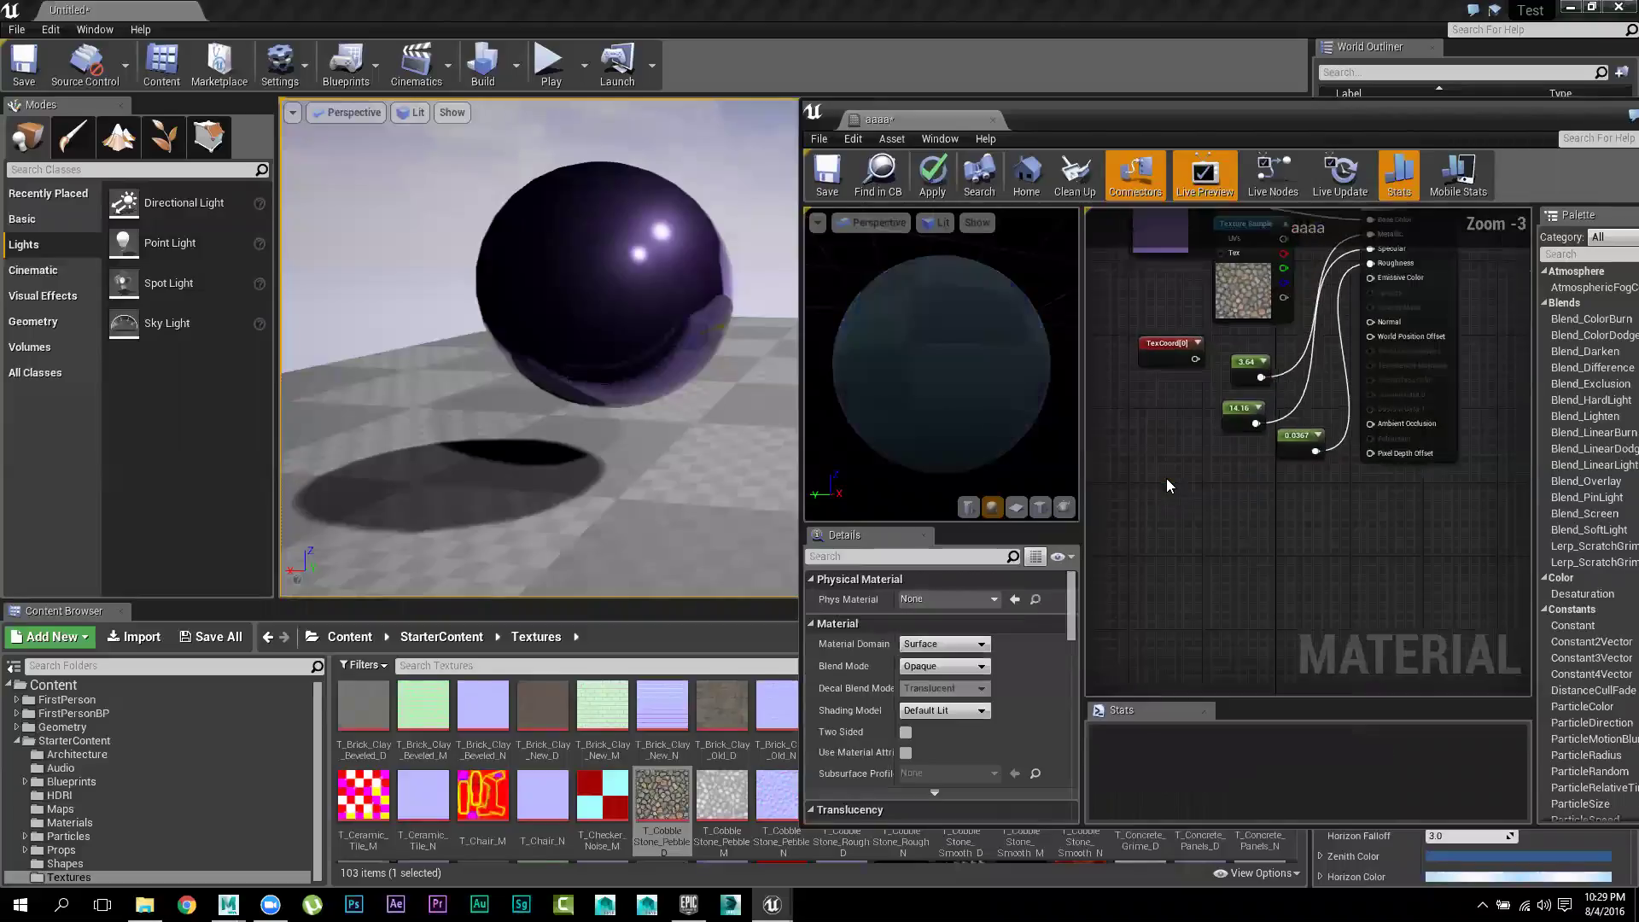
Search the Palette for 'one' to find the OneMinus node
click(1579, 254)
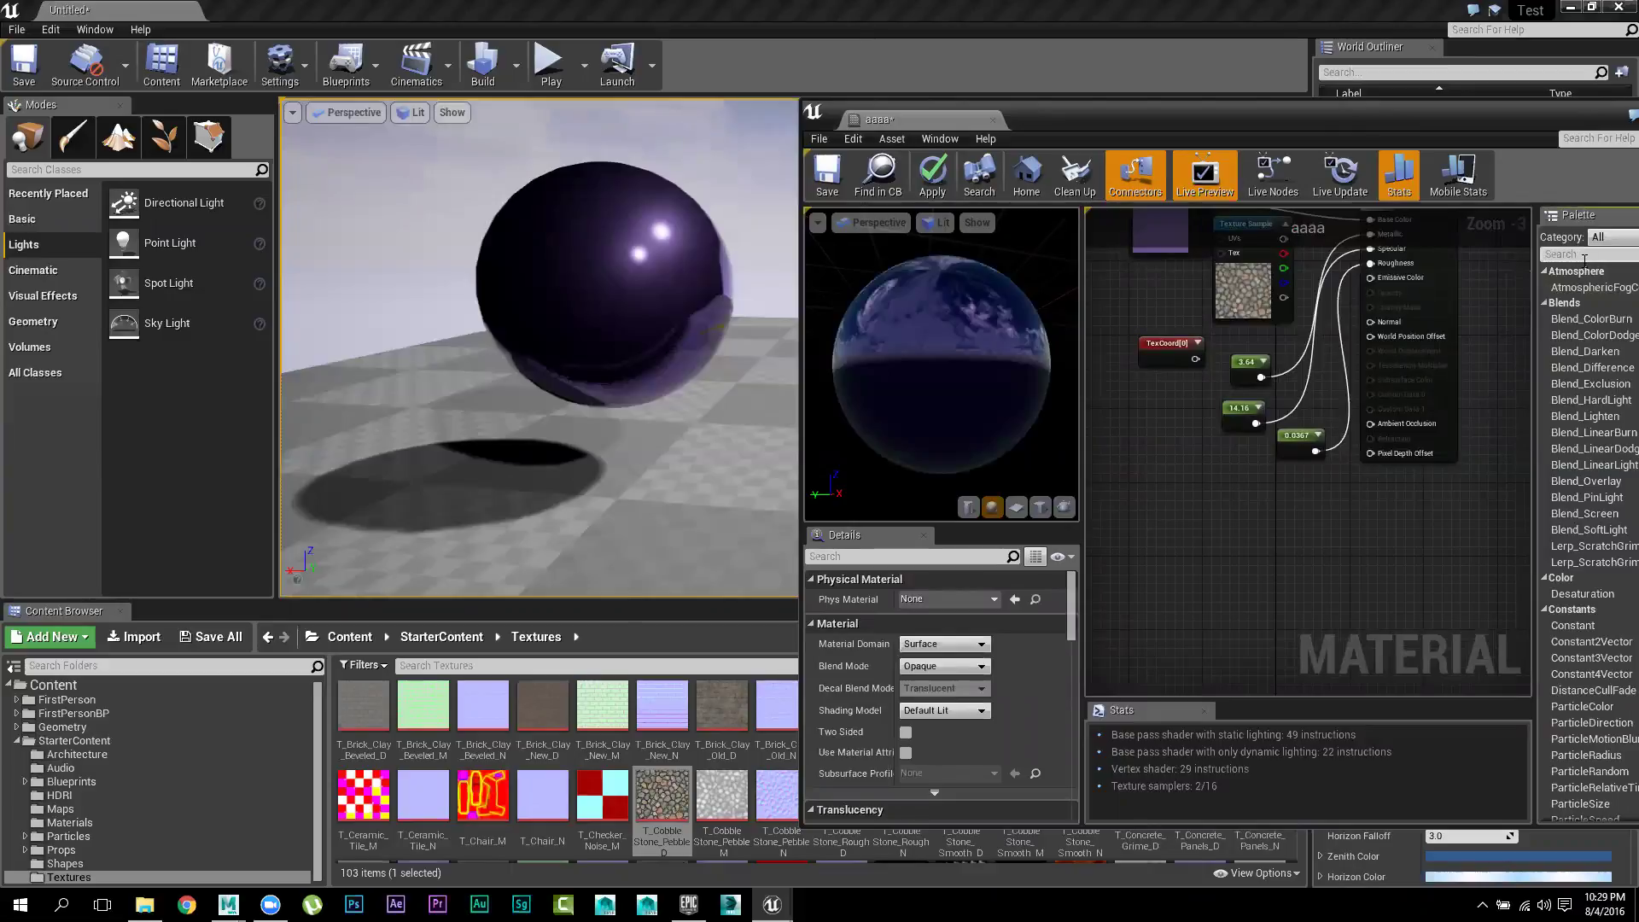
text(-1)
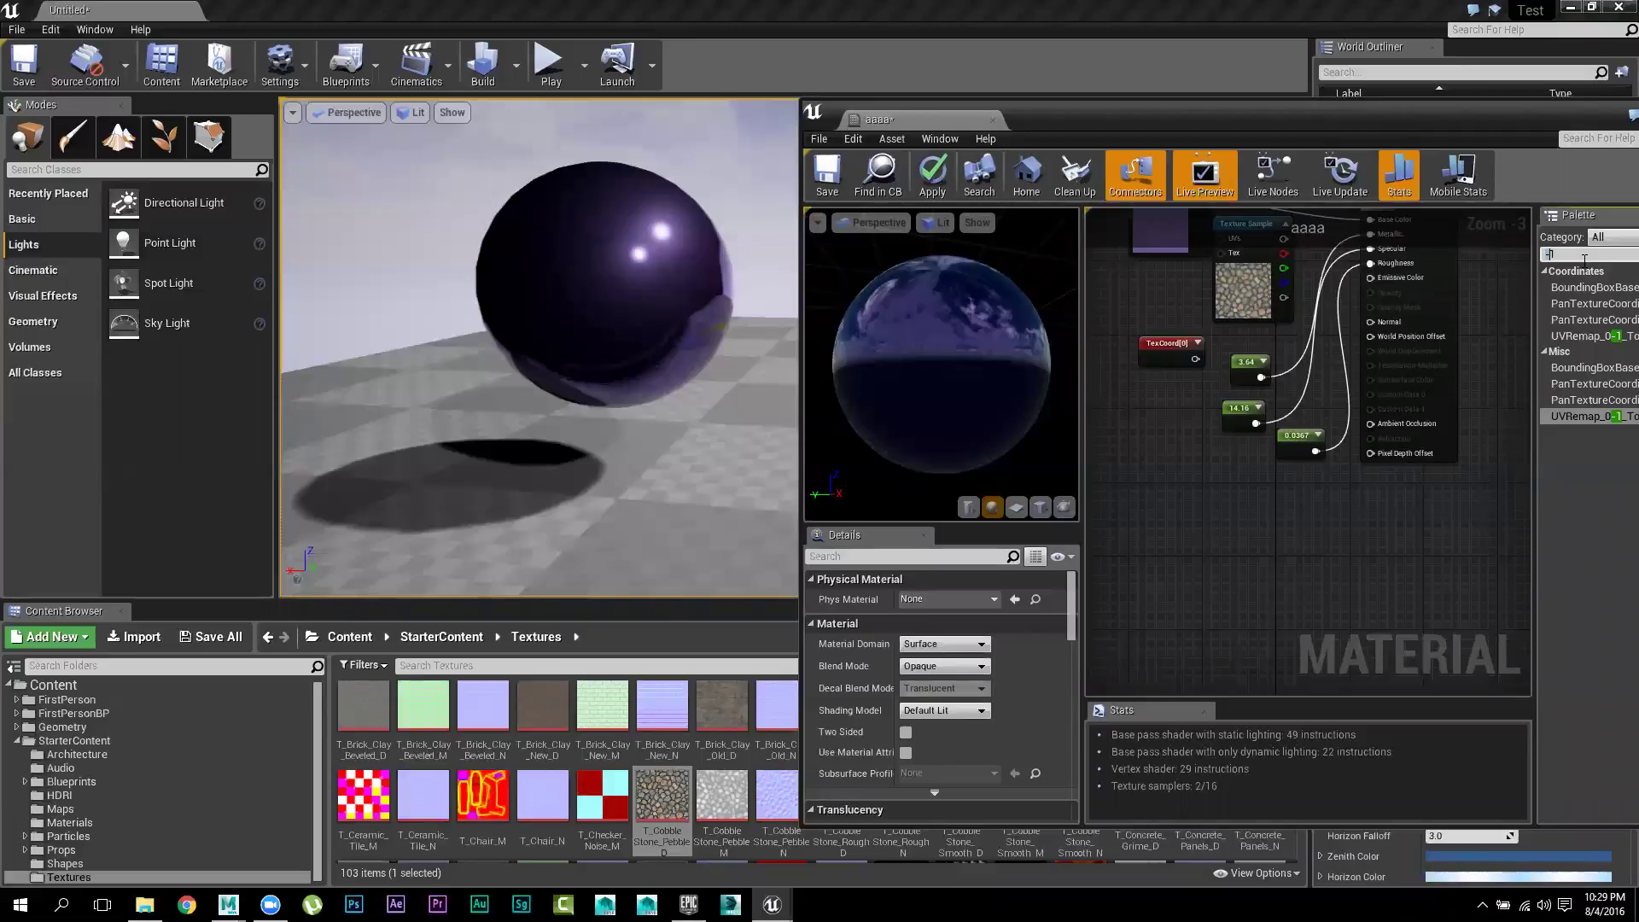
key(BackSpace)
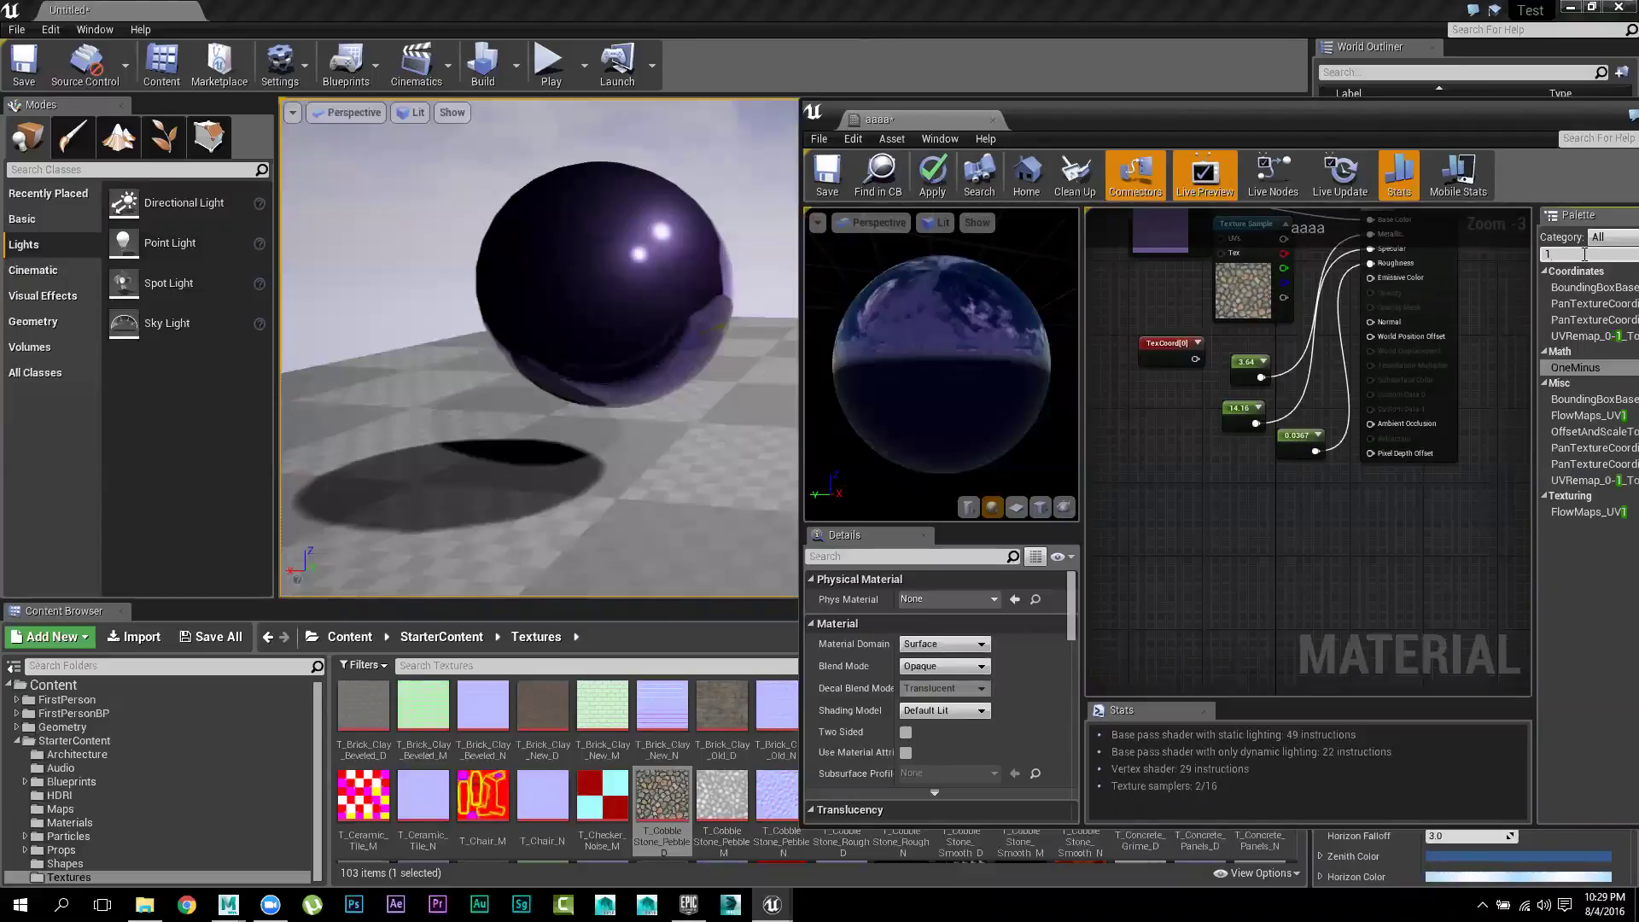
key(Delete)
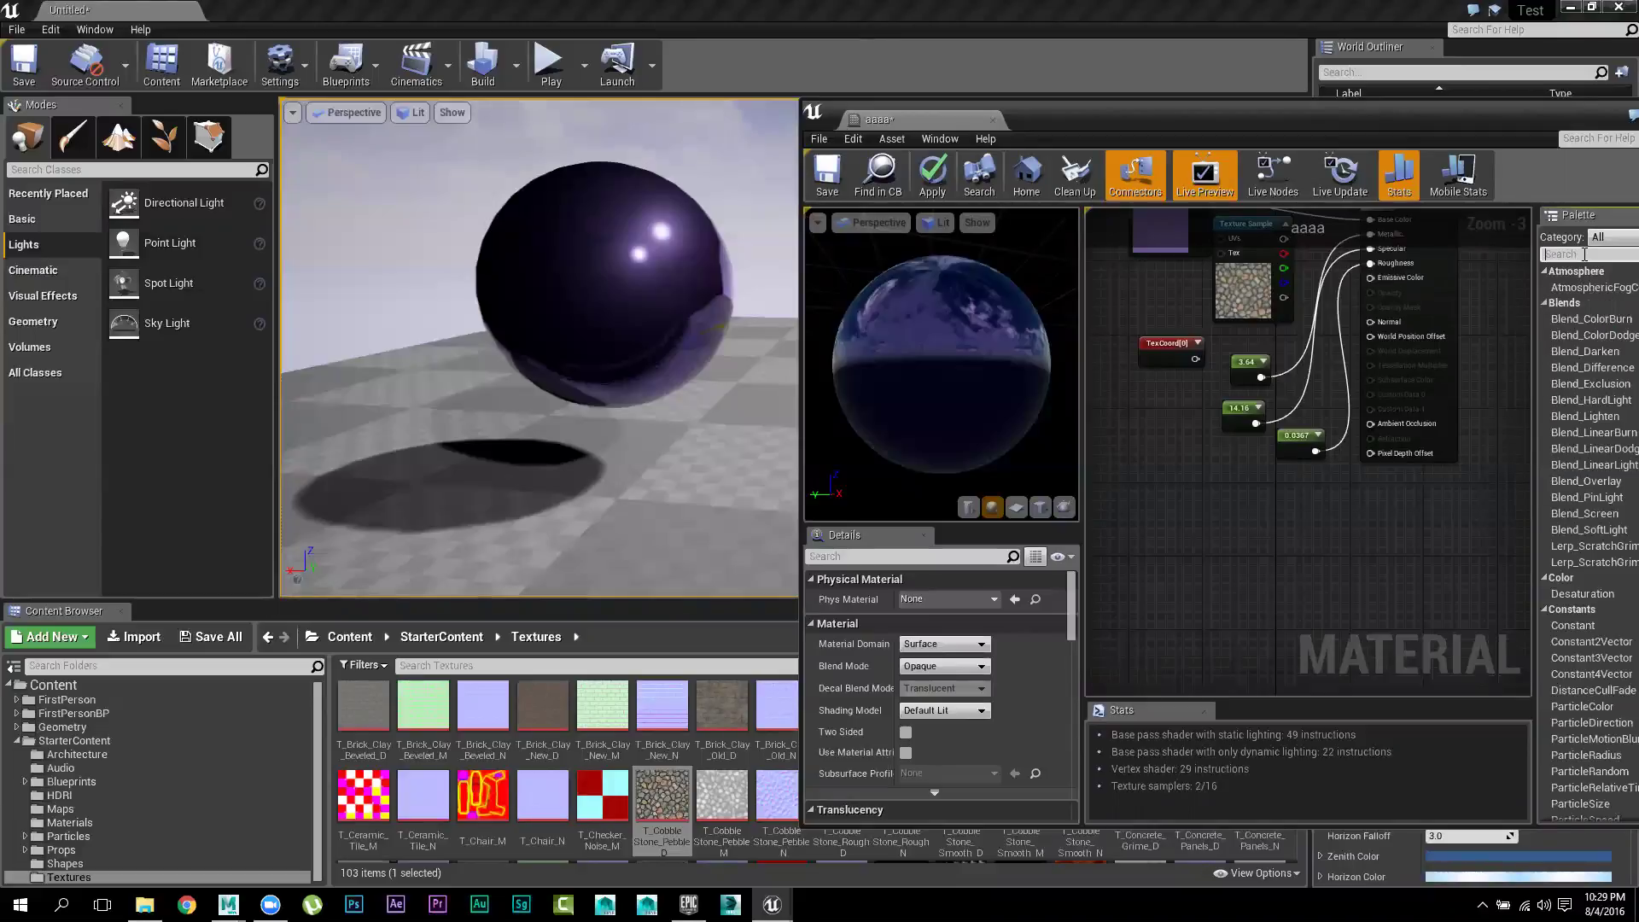
text(one)
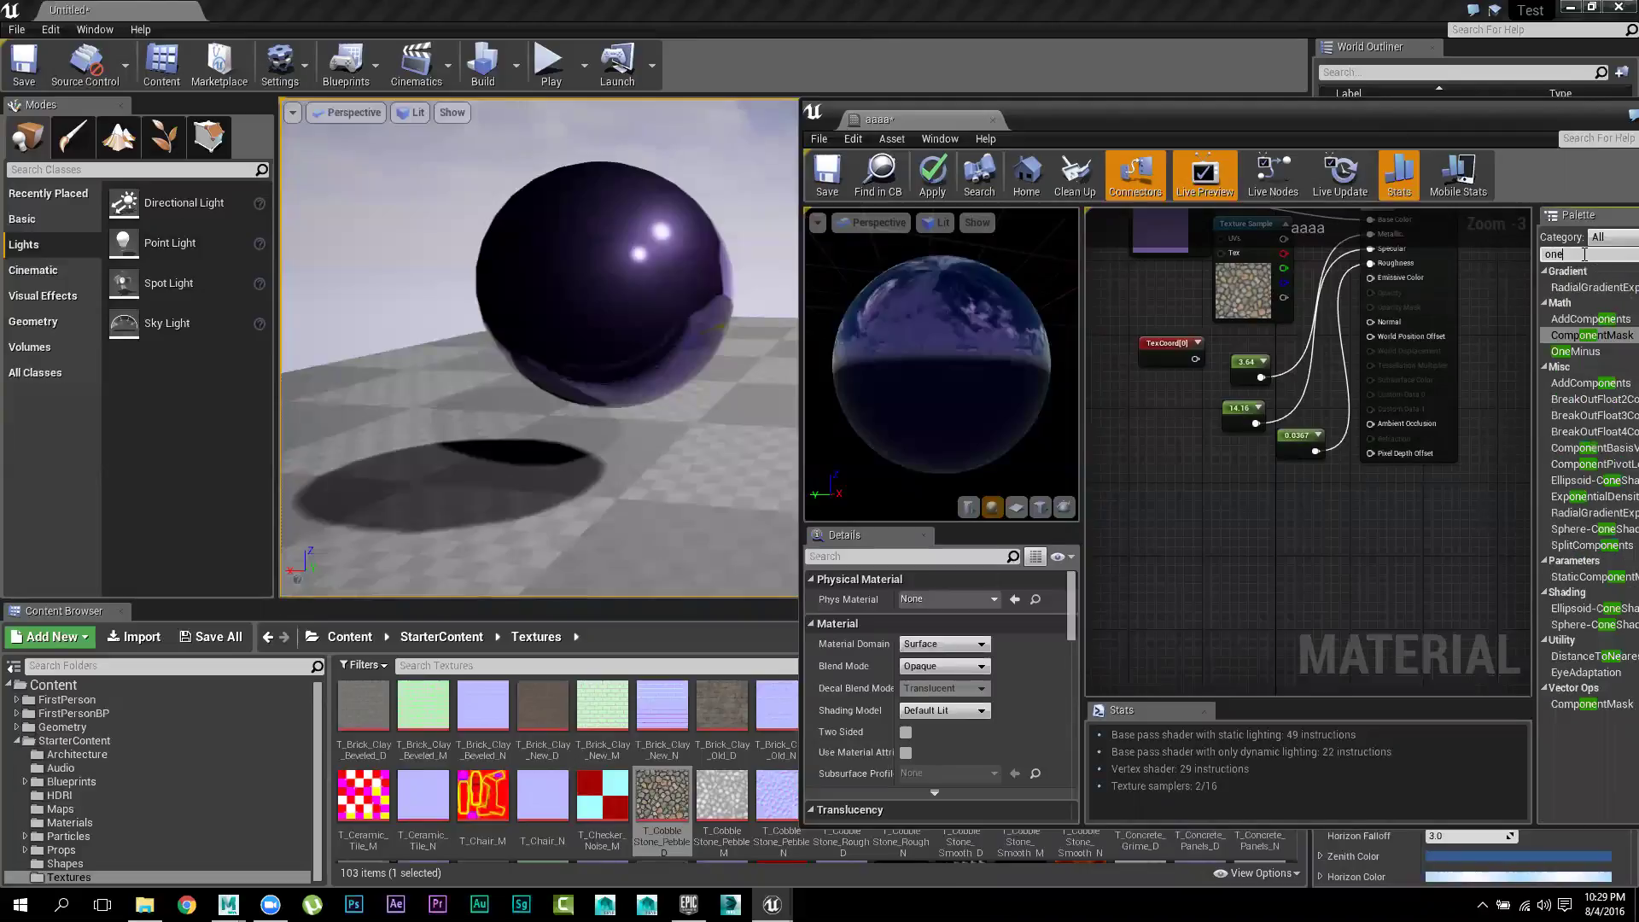
Place a OneMinus node in the graph and connect its 1-x output to Normal
click(1596, 357)
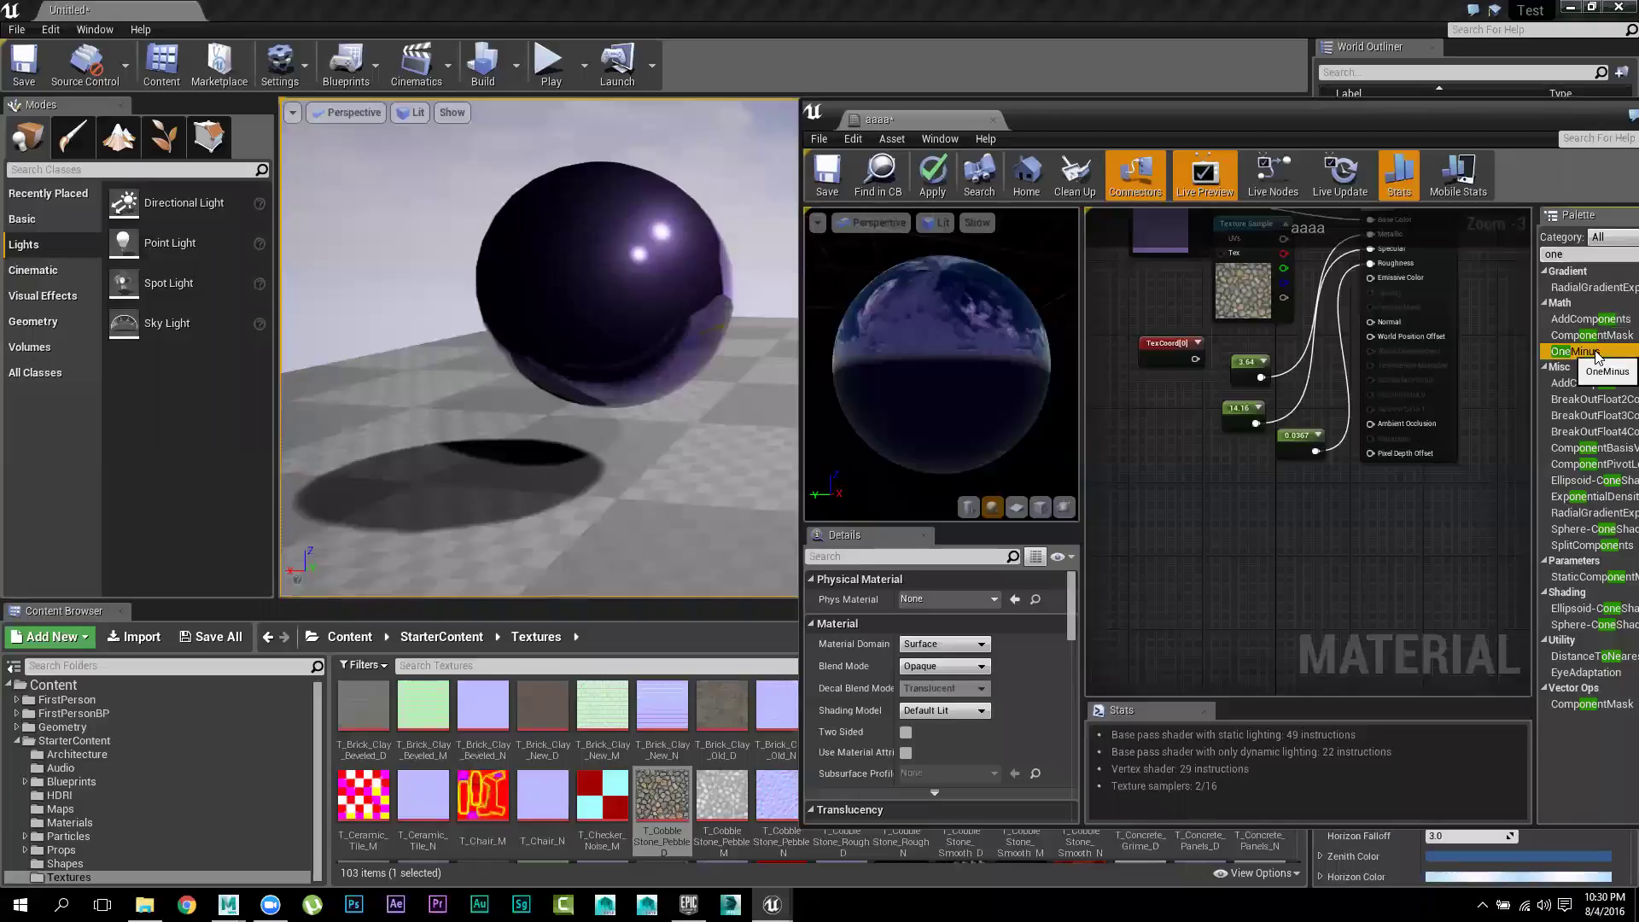
drag(1595, 356, 1204, 483)
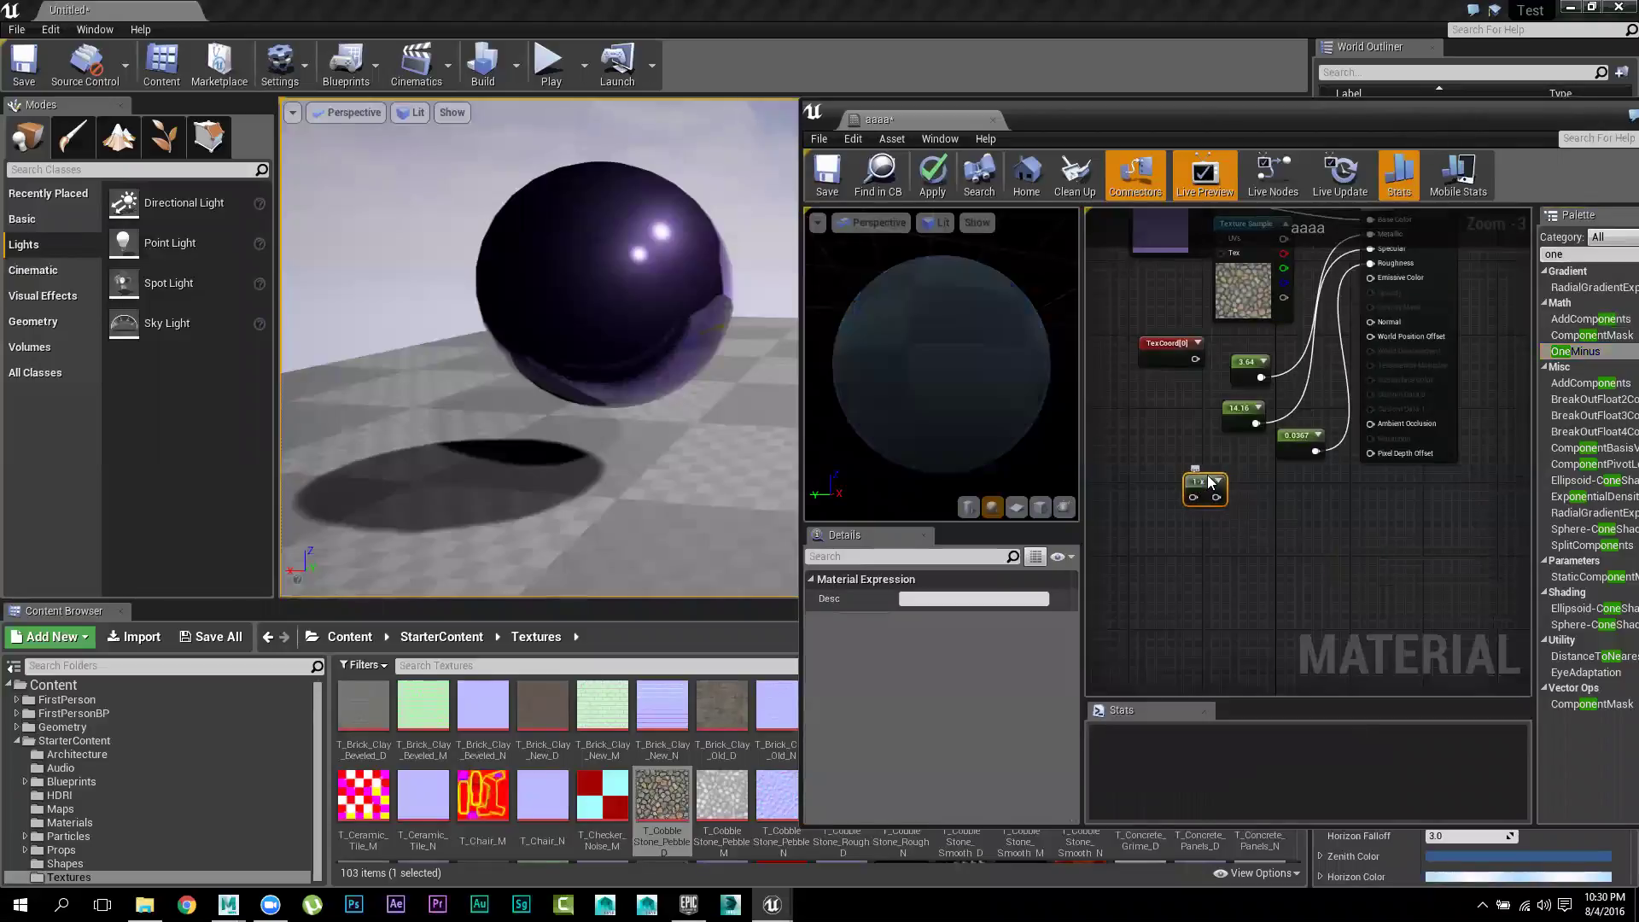
scroll(1204, 483, up, 3)
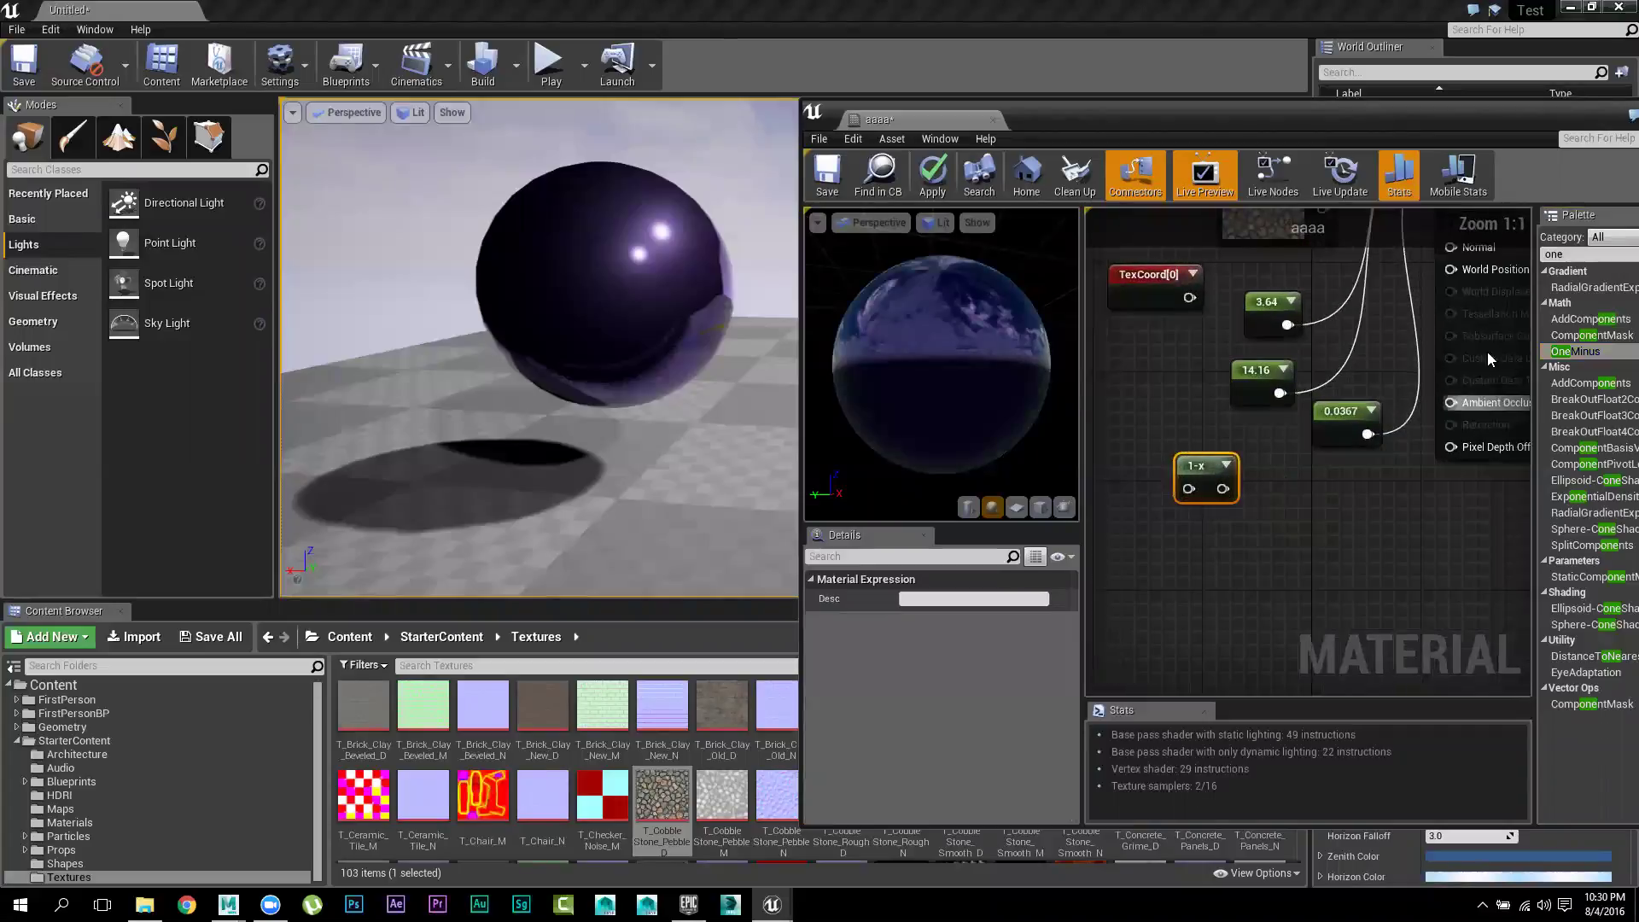
right_drag(1441, 548, 1428, 650)
drag(1210, 593, 1463, 346)
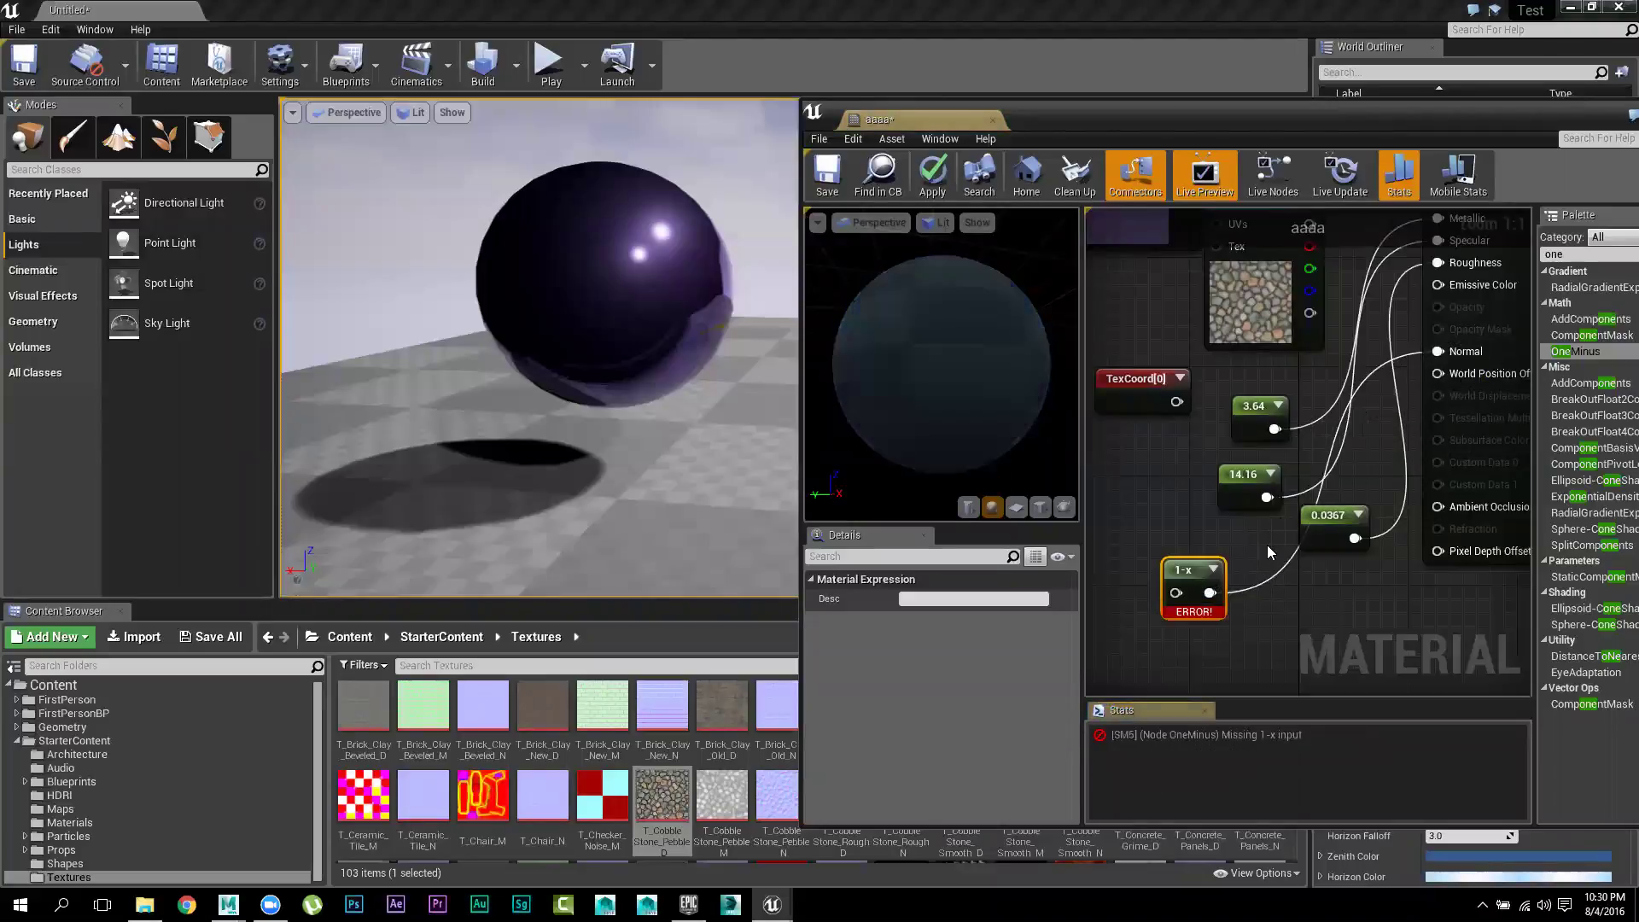
drag(1188, 568, 1283, 581)
Add a constant with value 1 for the OneMinus input and apply the material
click(1181, 570)
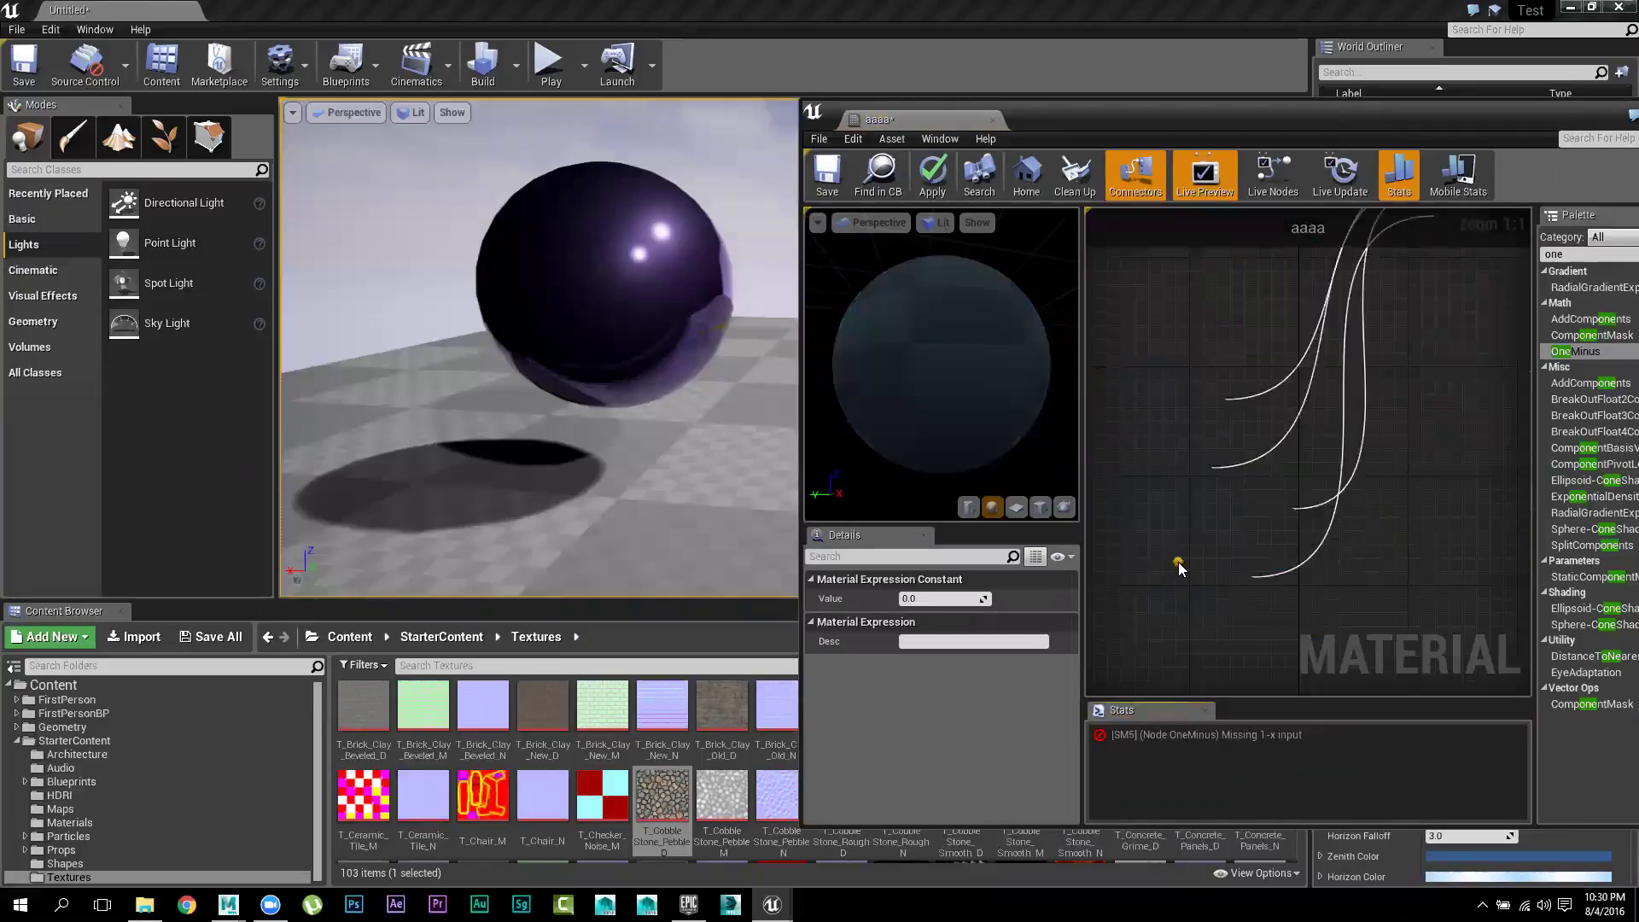
drag(1205, 595, 1281, 607)
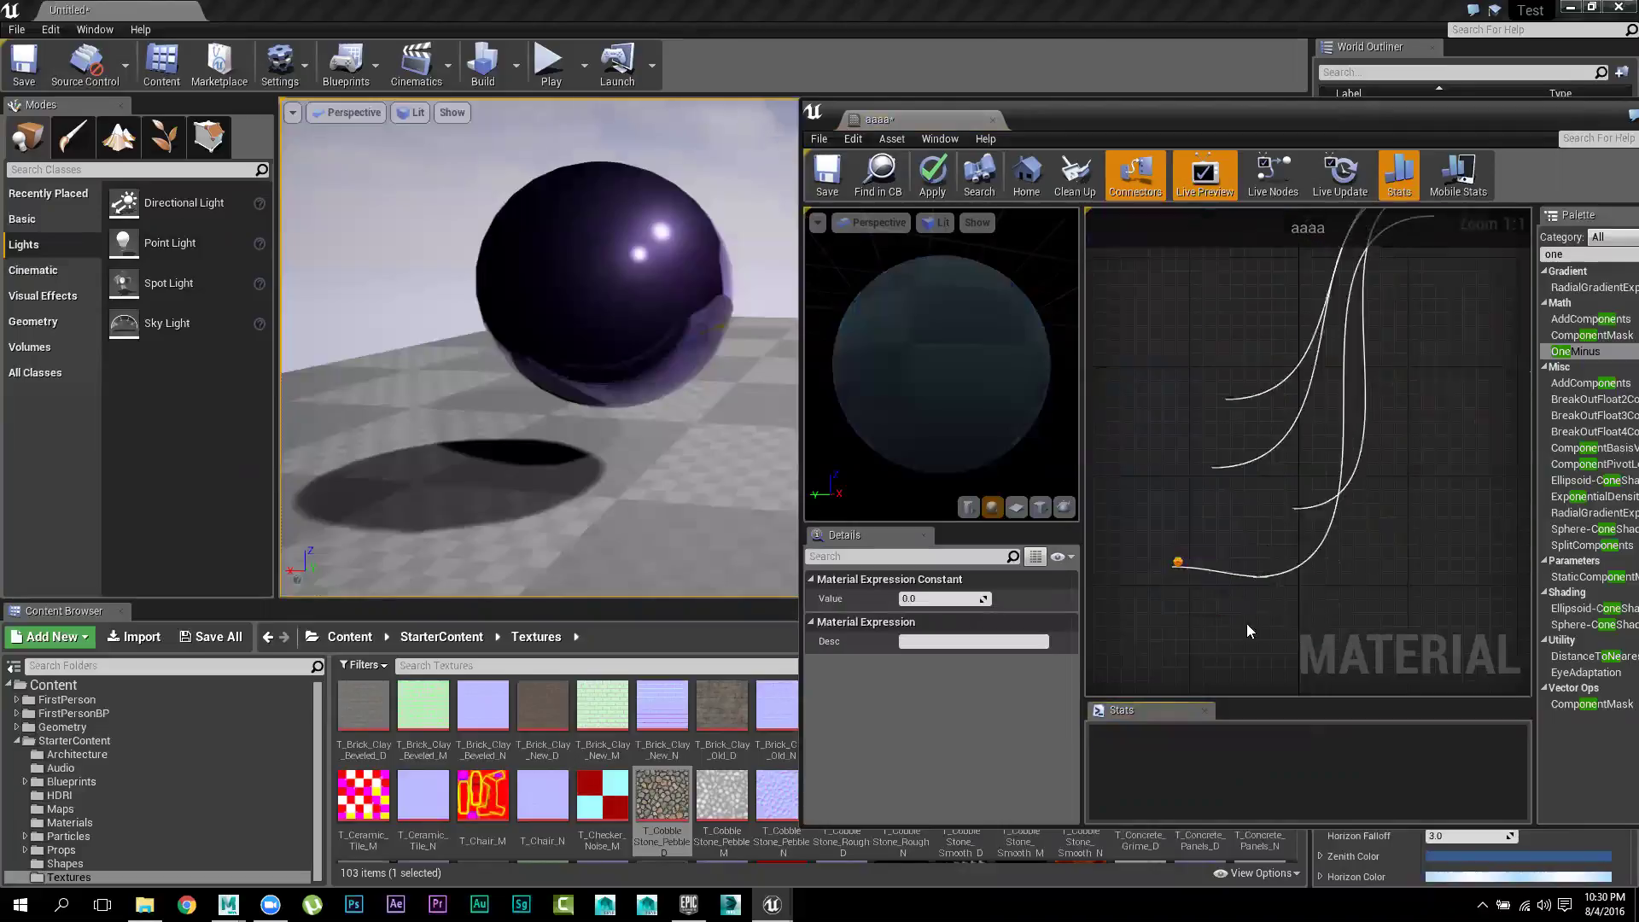
click(939, 600)
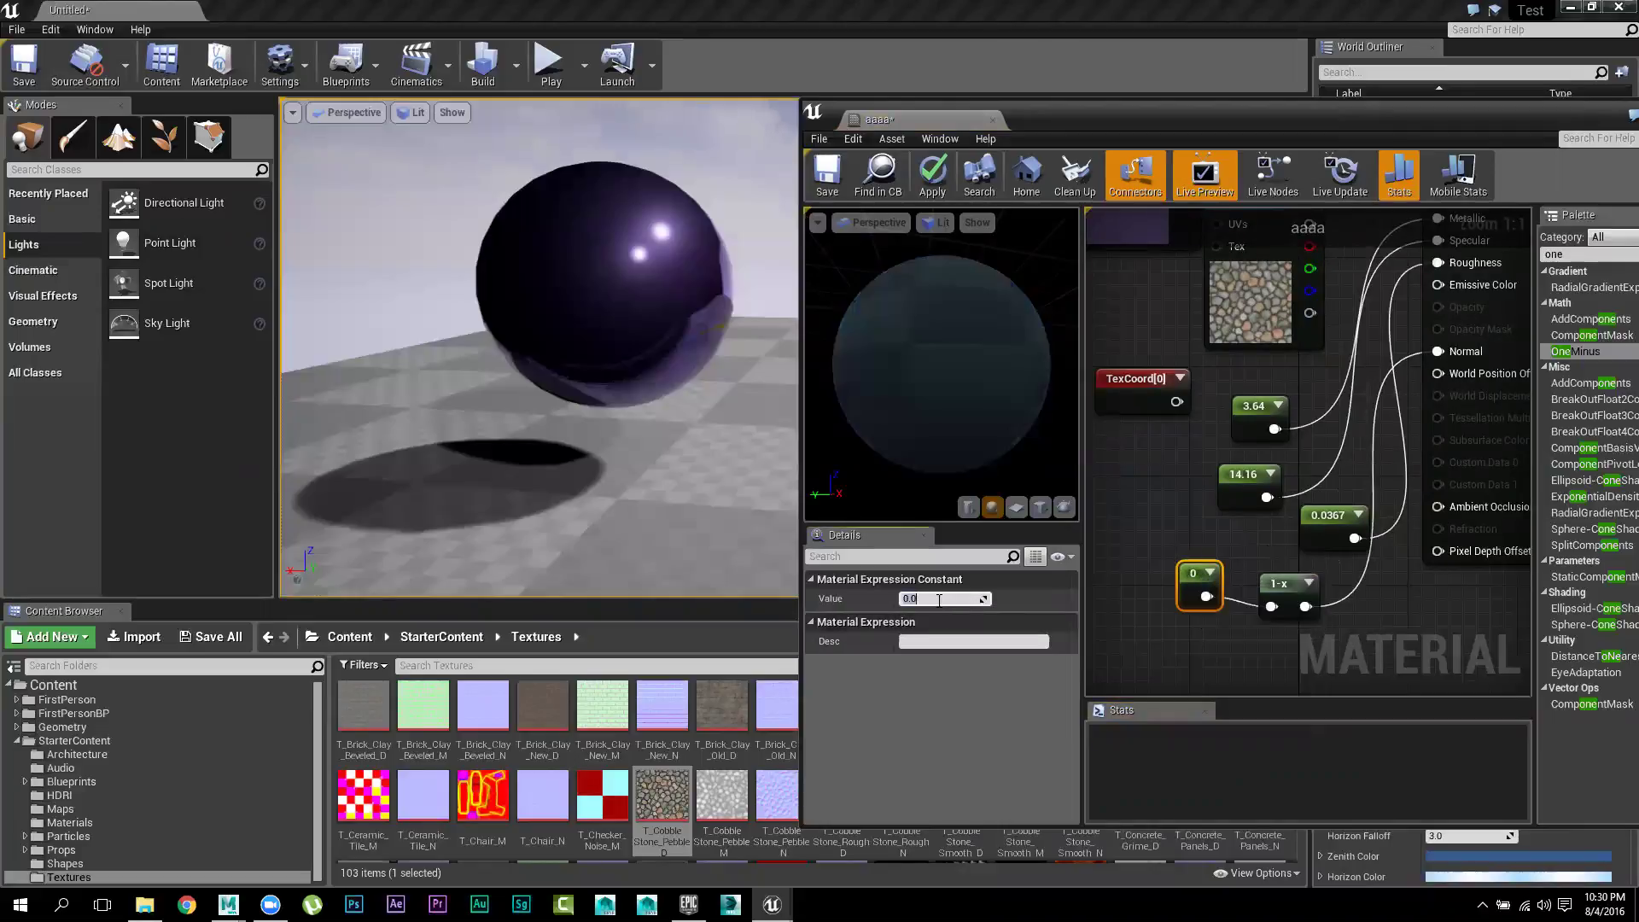
text(1)
key(Return)
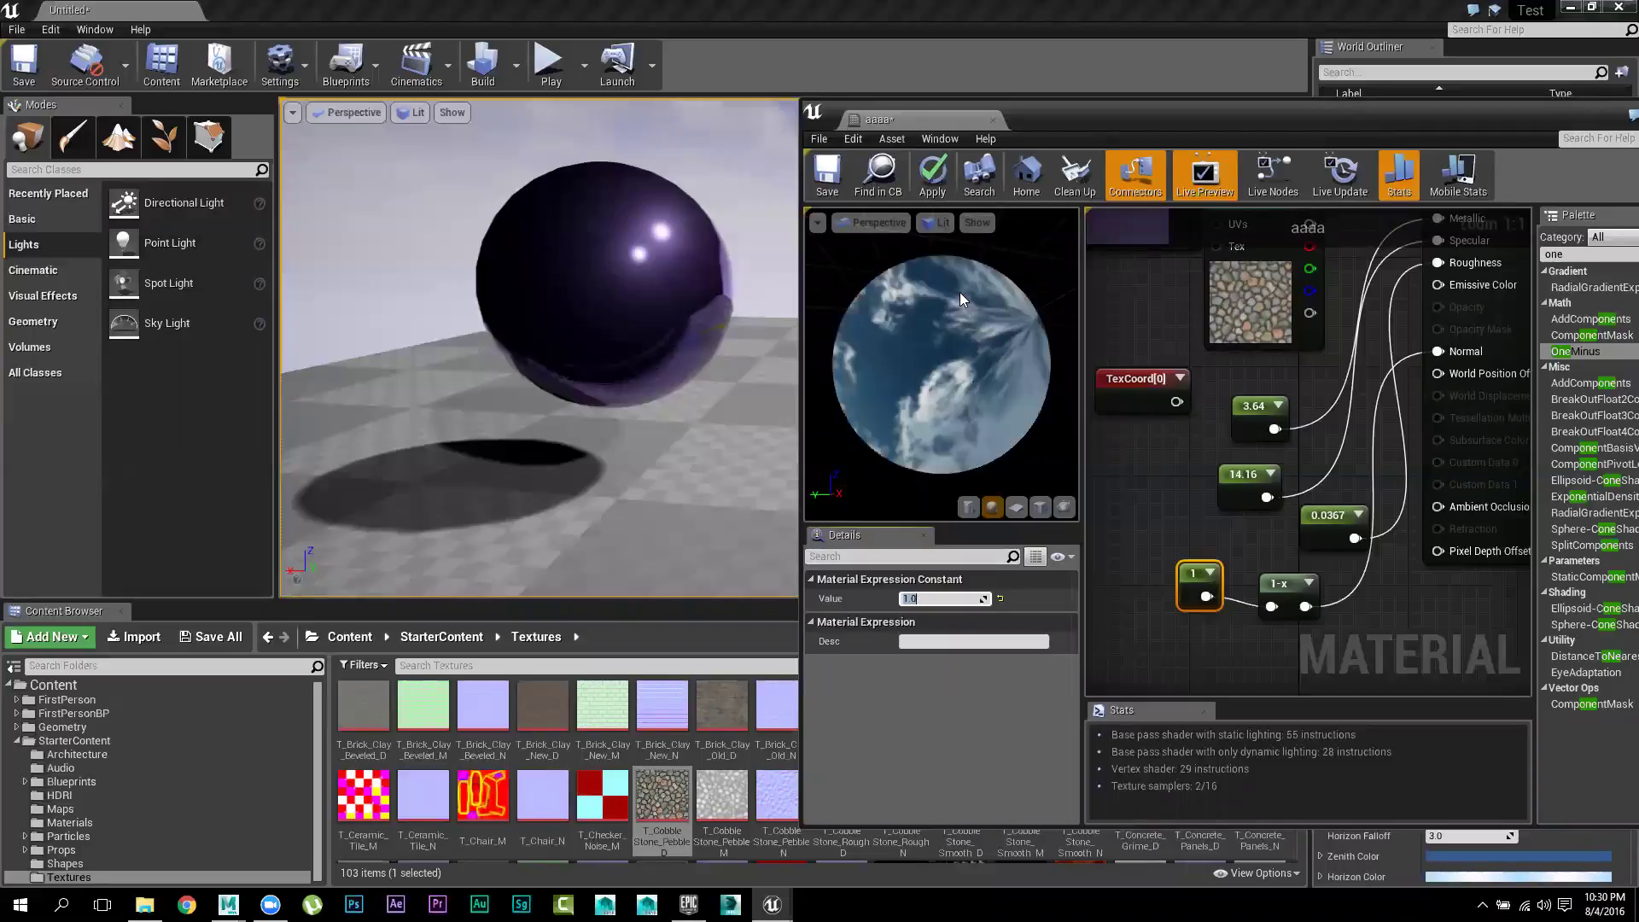
click(932, 175)
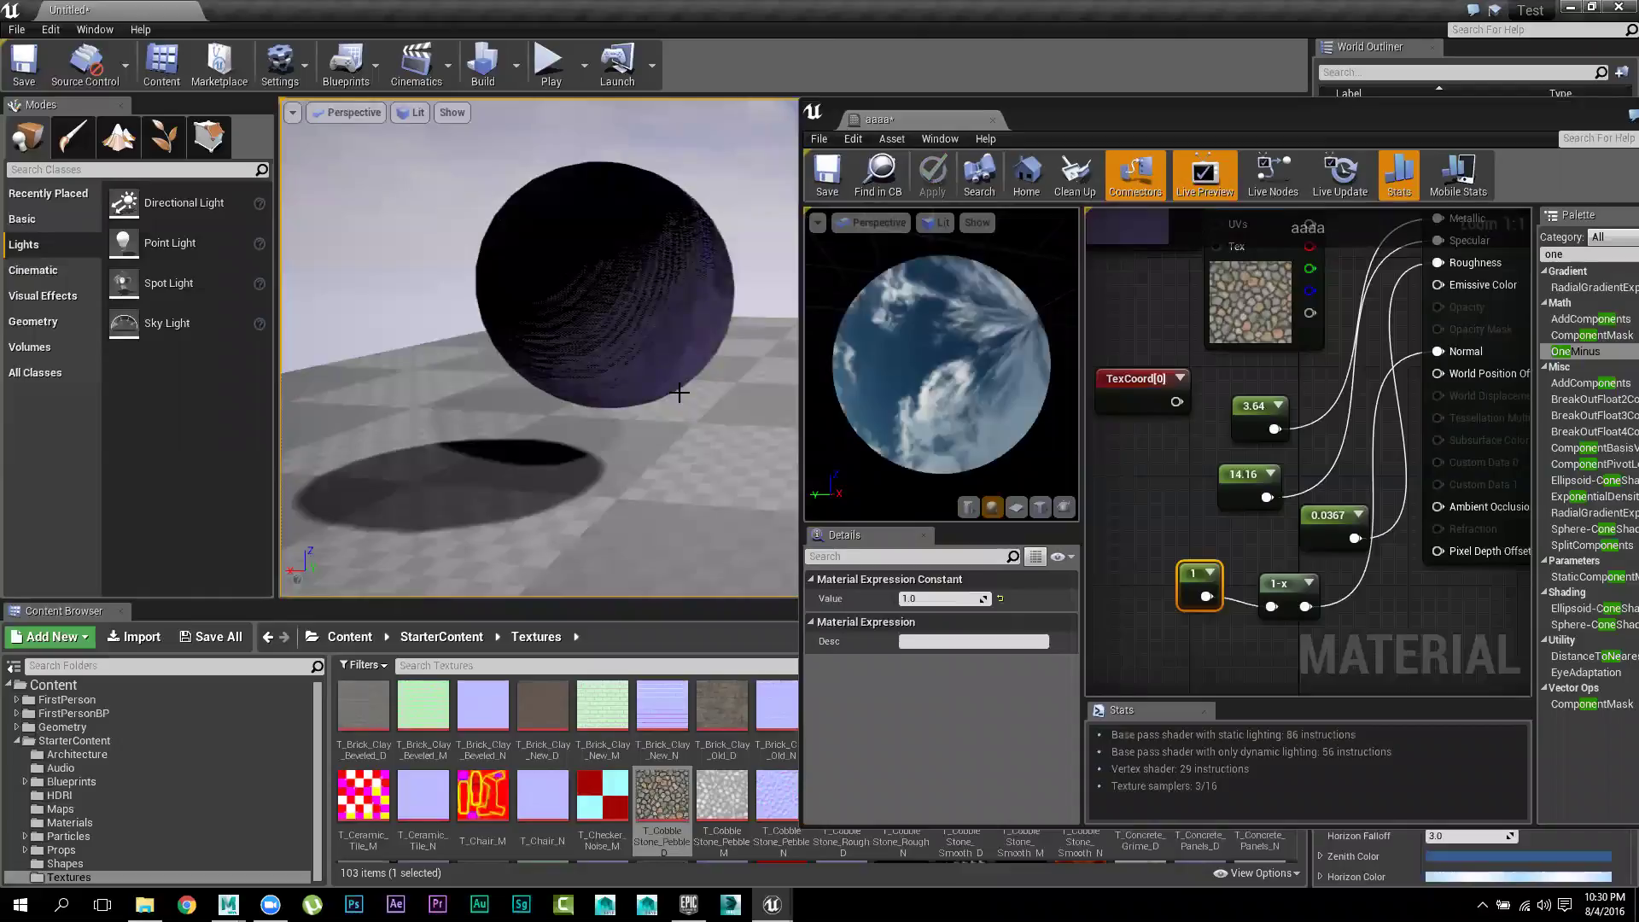
alt+drag(666, 391, 662, 427)
right_drag(653, 406, 616, 390)
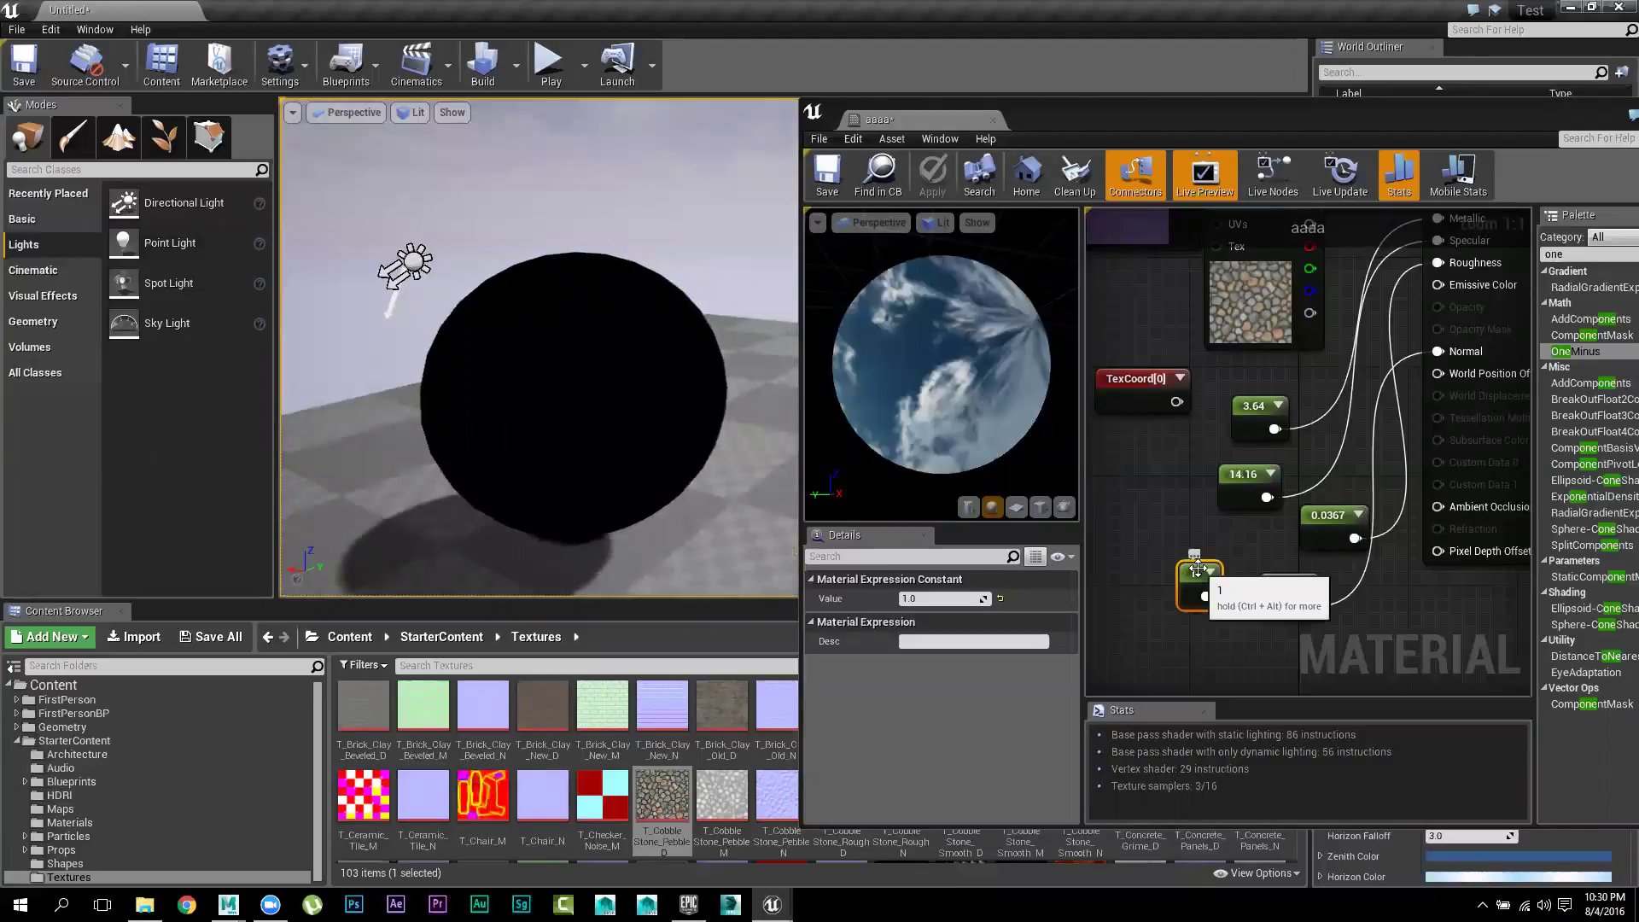
Wire the constant into the OneMinus node and change its value to 0
drag(1206, 596, 1272, 606)
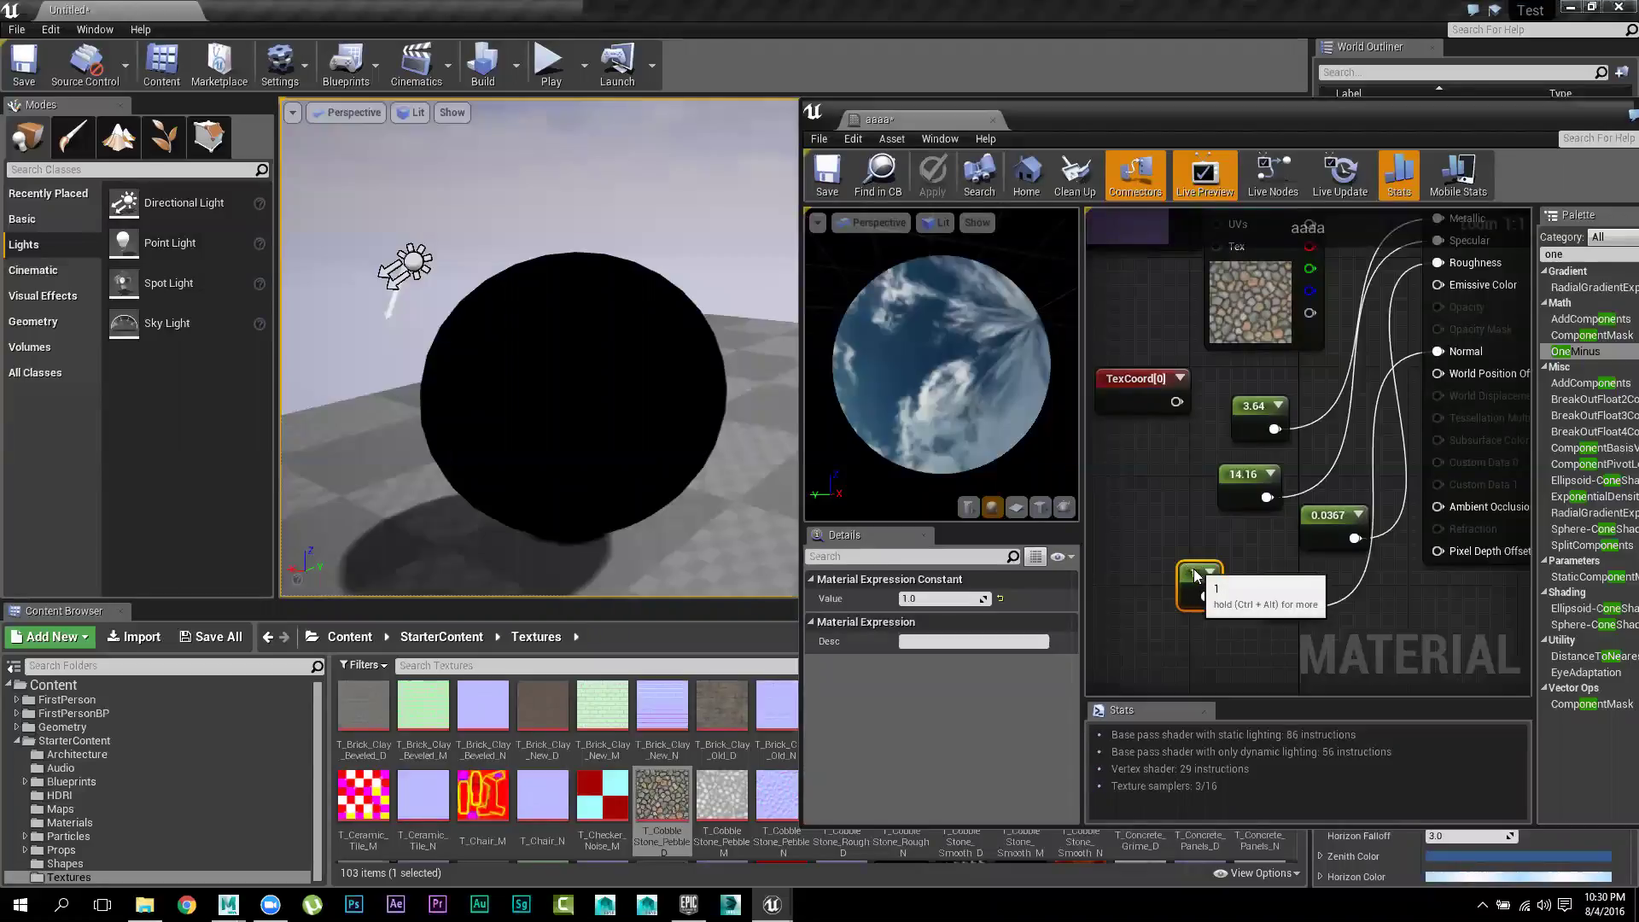
drag(1195, 575, 1166, 586)
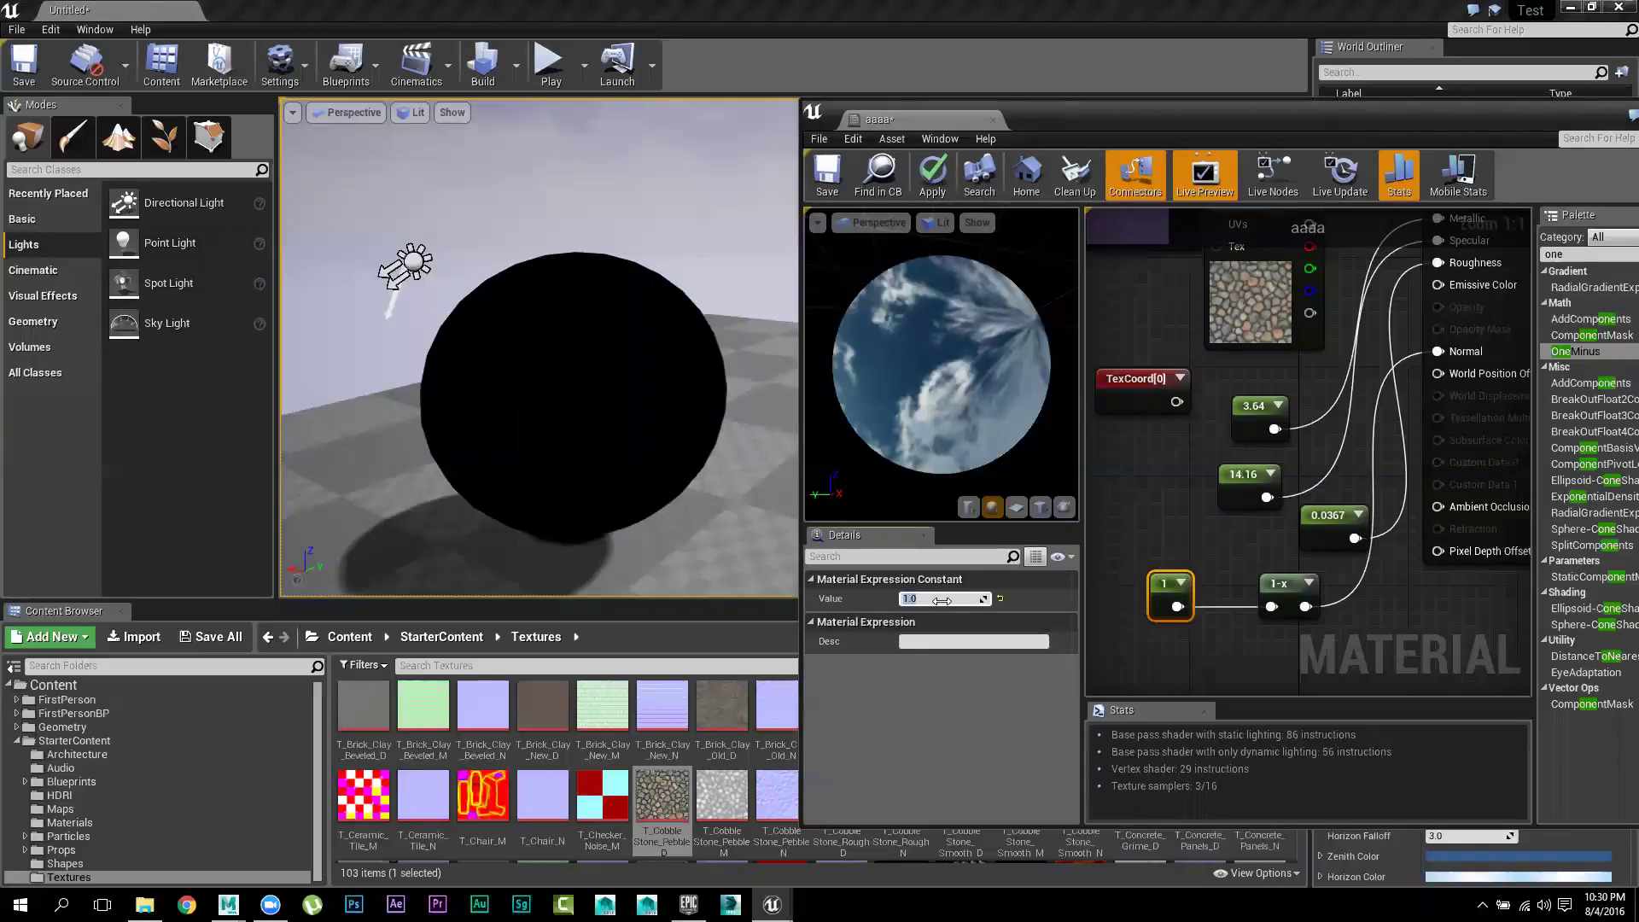
text(0)
key(Return)
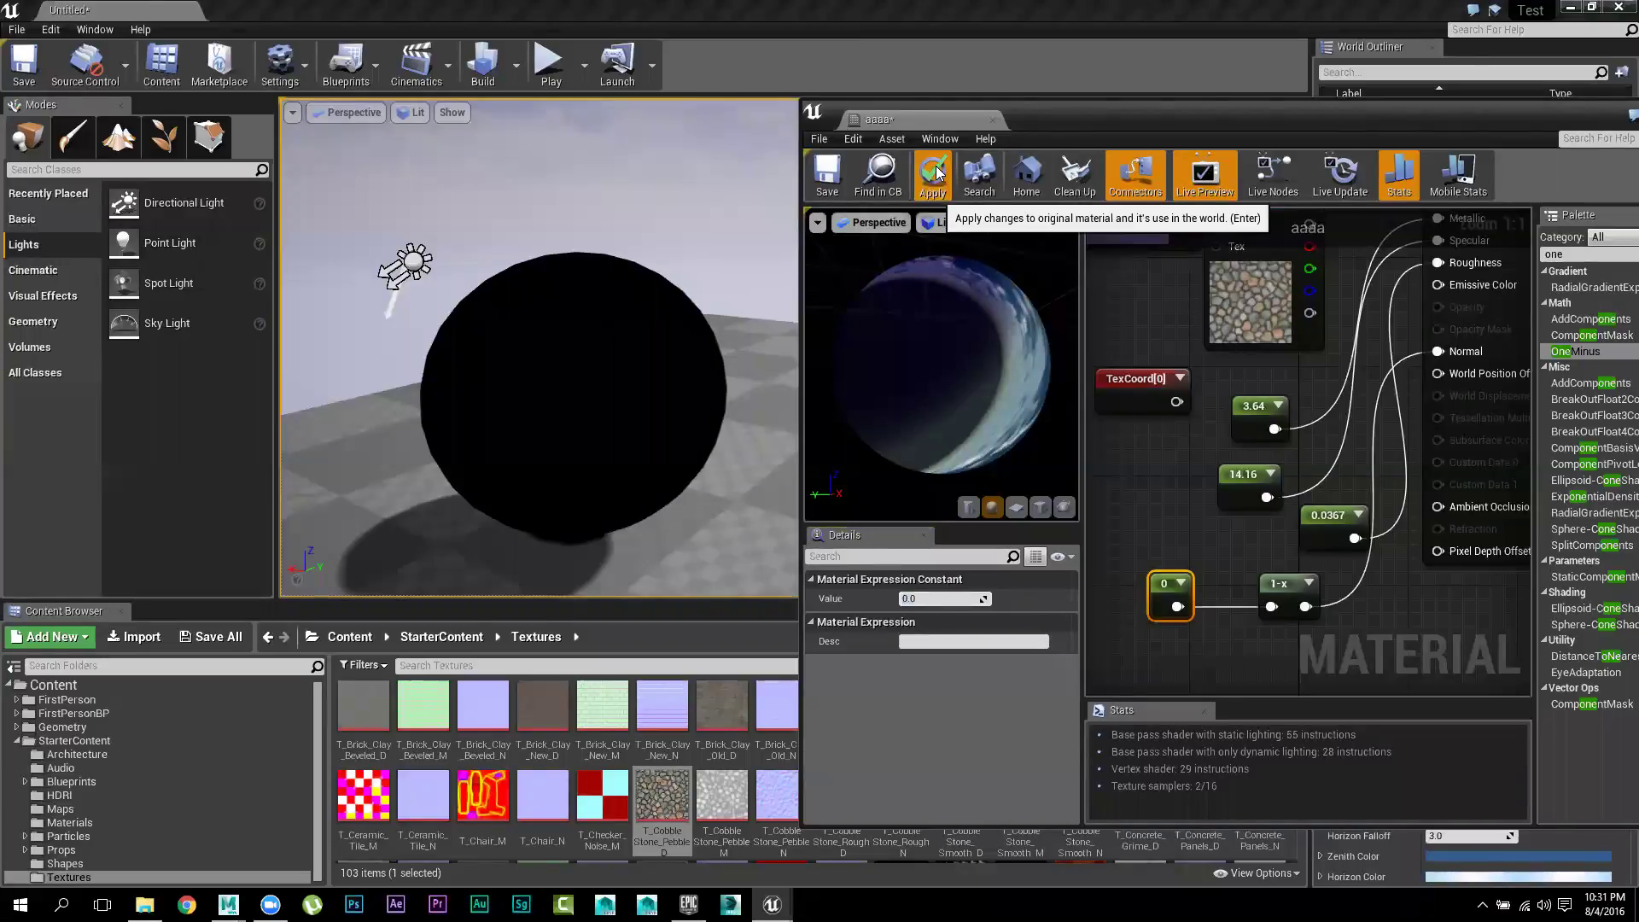
Apply the material and rotate the preview and level views to check the result
key(Return)
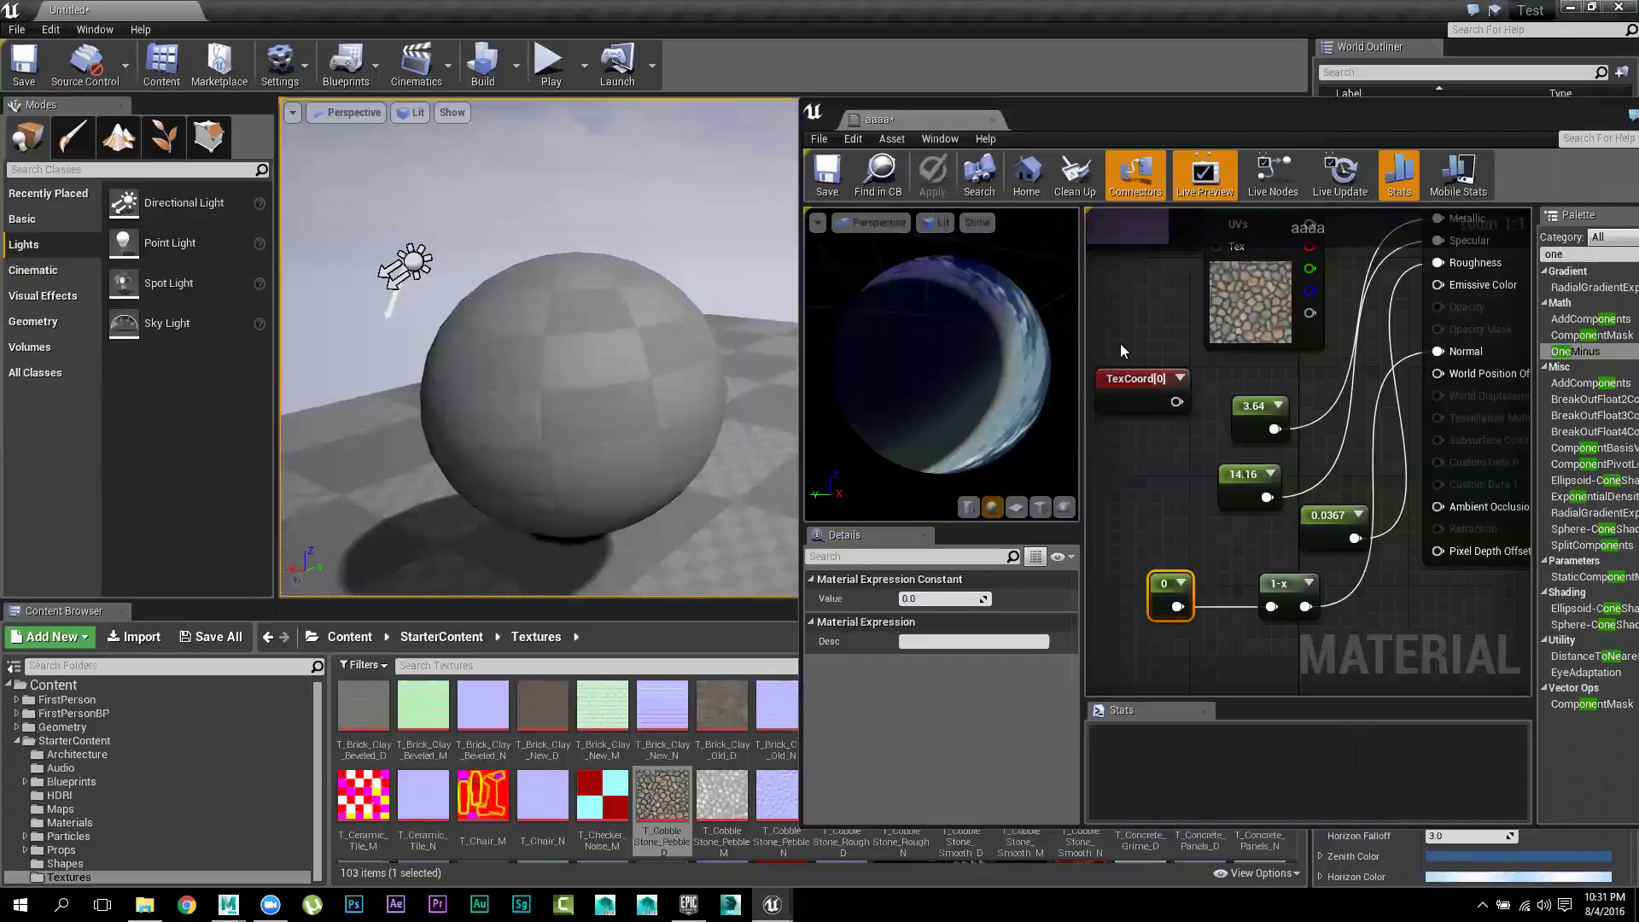
mouse_move(1006, 362)
mouse_down()
mouse_move(948, 401)
mouse_move(988, 338)
mouse_up()
drag(942, 415, 1028, 376)
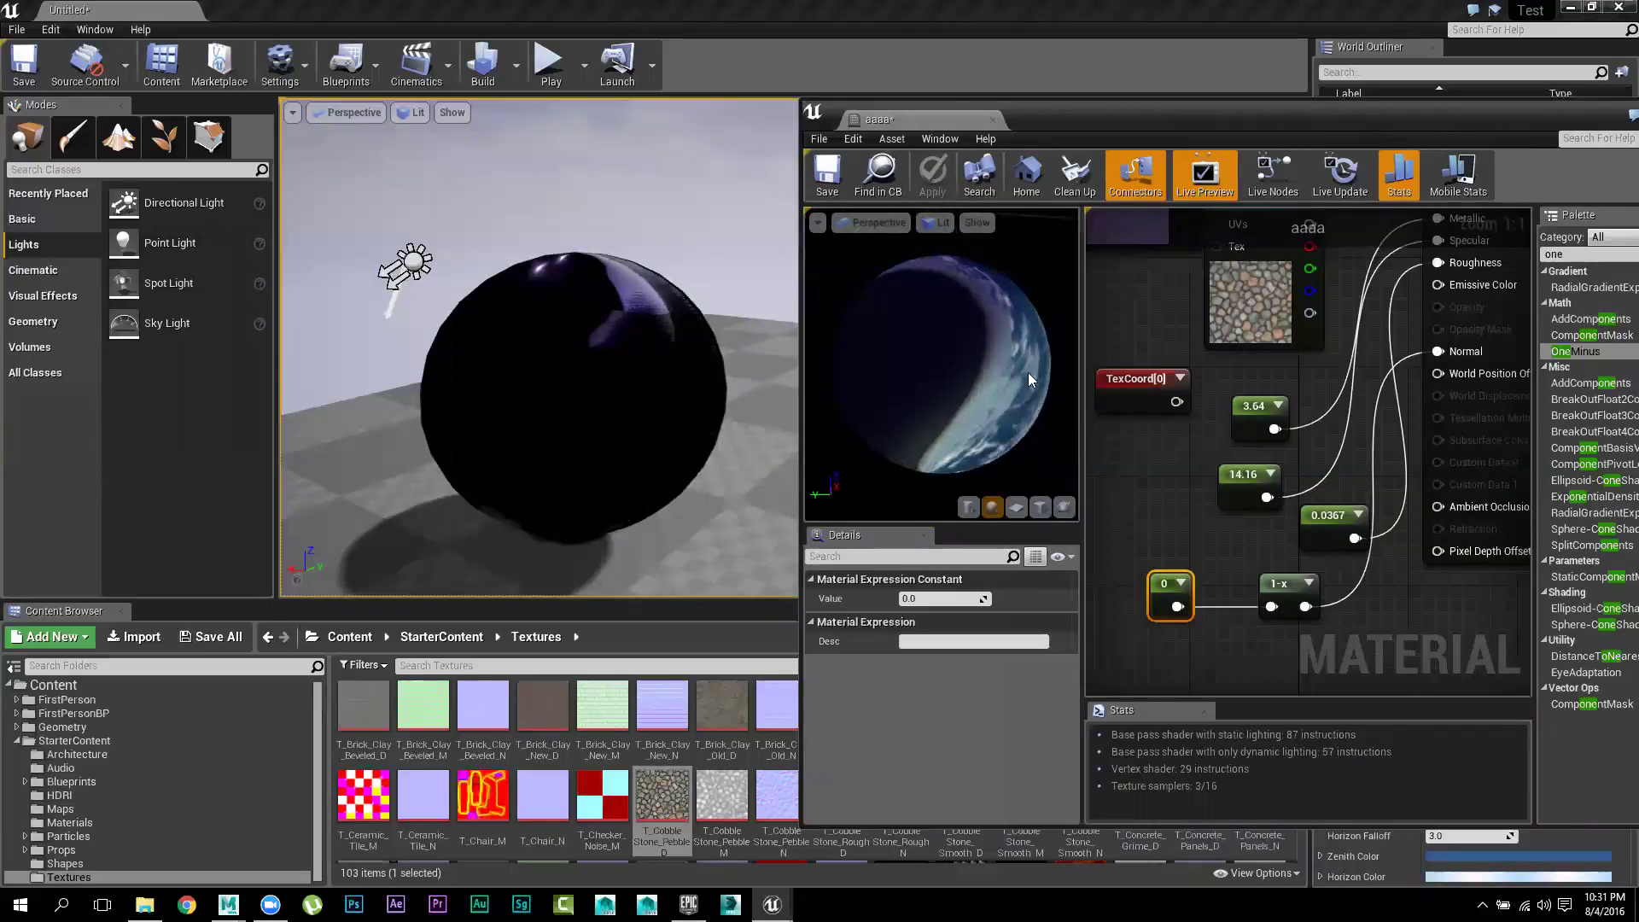
right_drag(653, 437, 675, 392)
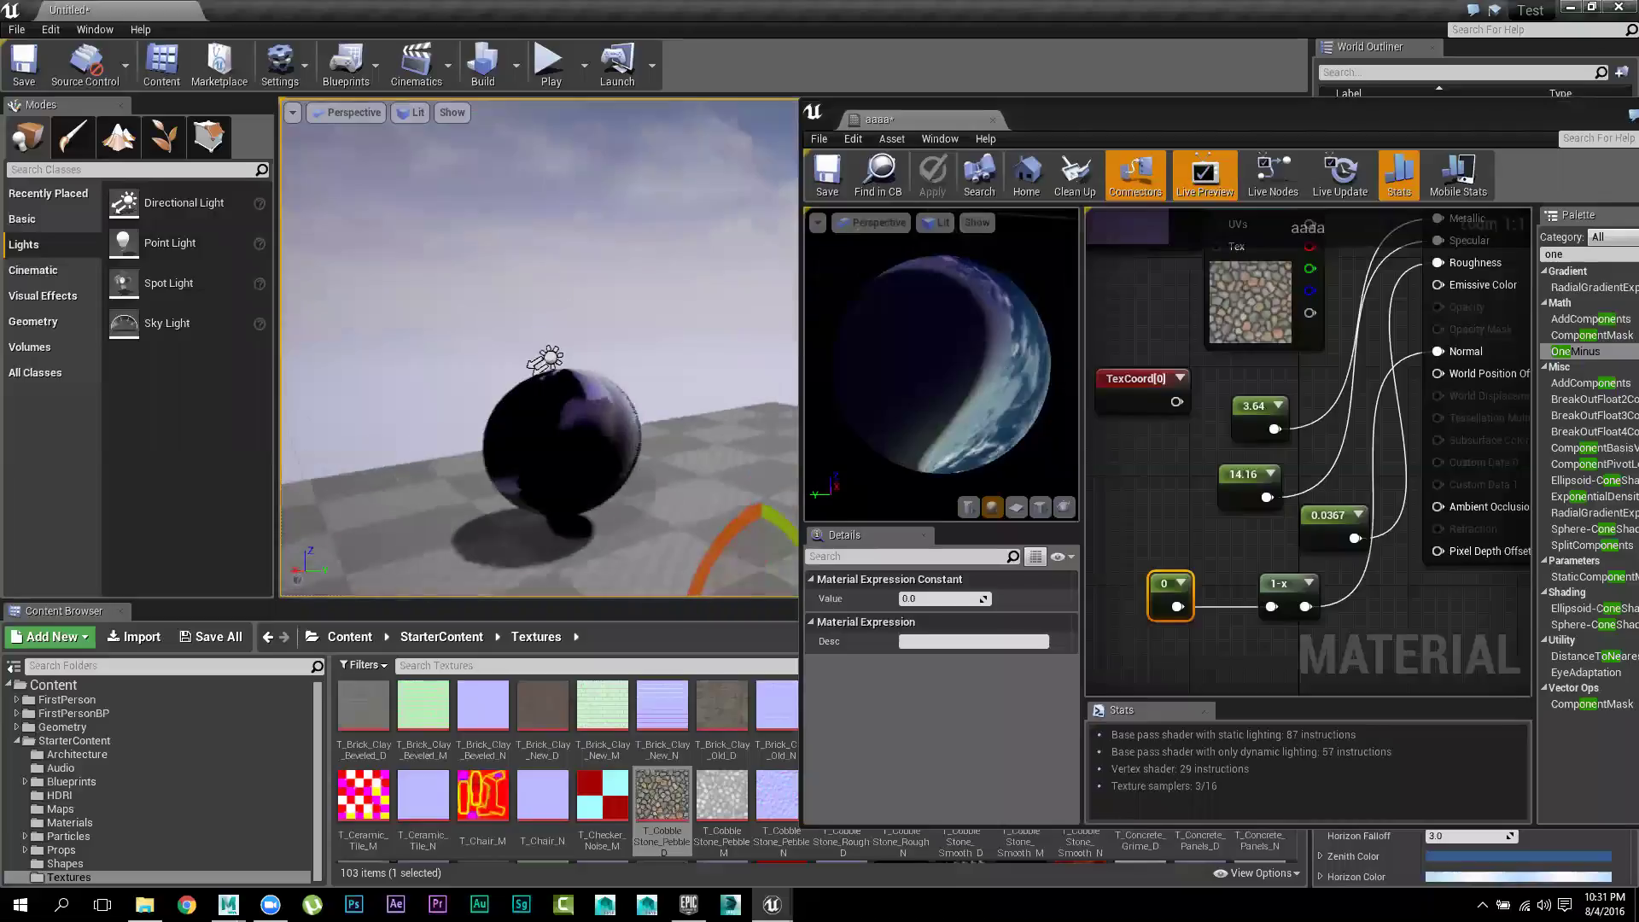
right_drag(543, 316, 547, 307)
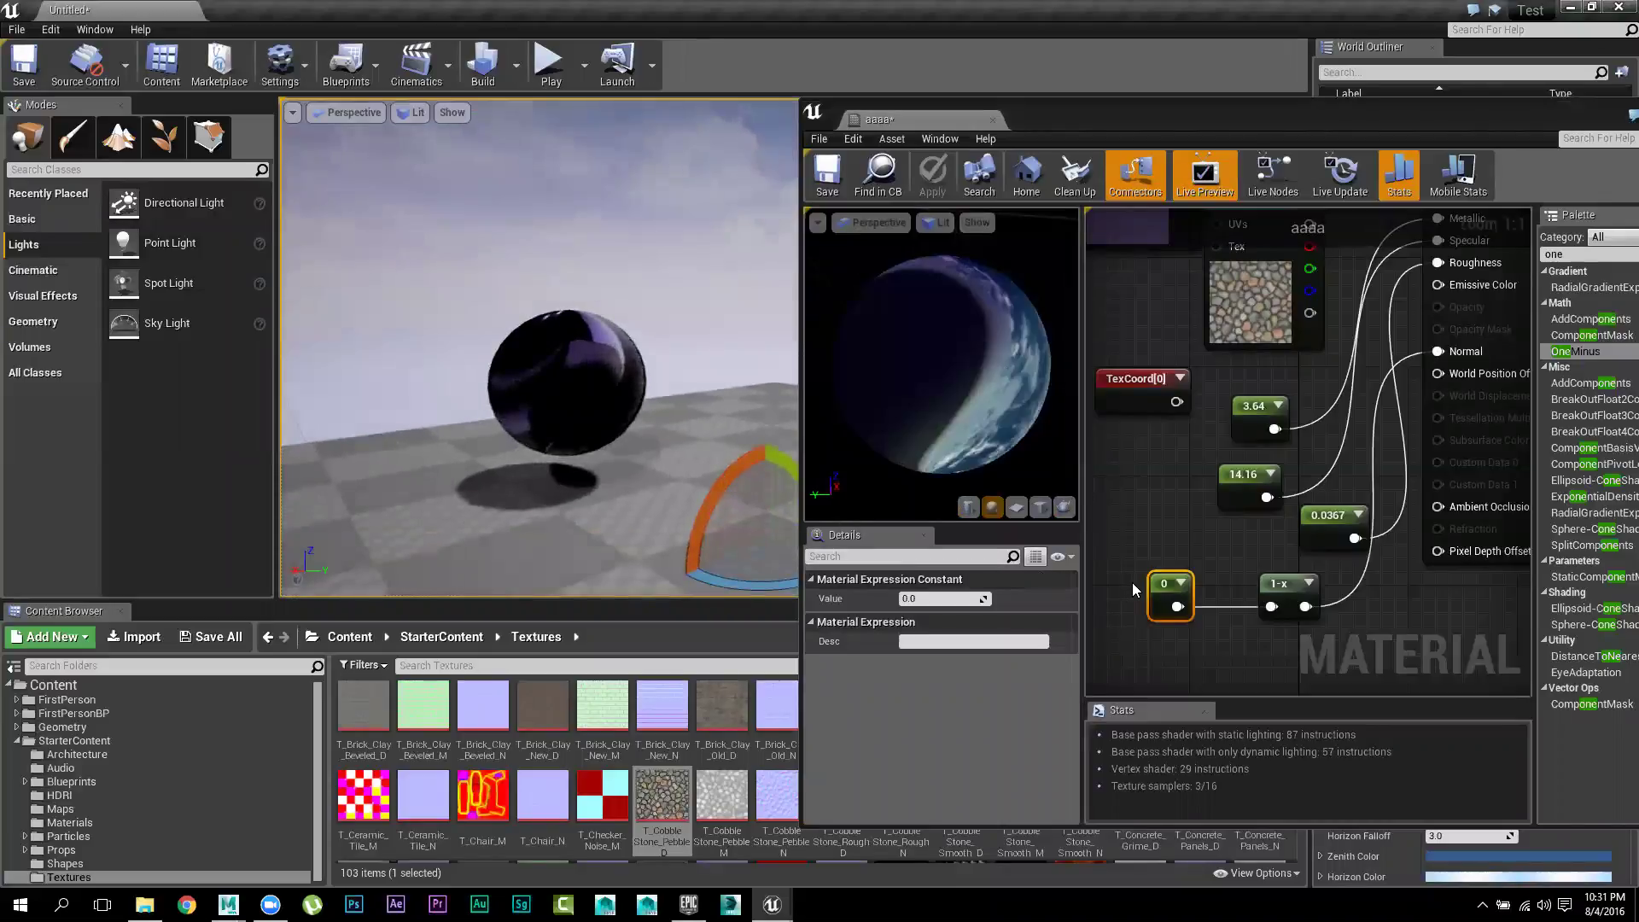
Move the 1-x output from Normal to another material input so the sphere turns glossy purple
alt+click(1440, 351)
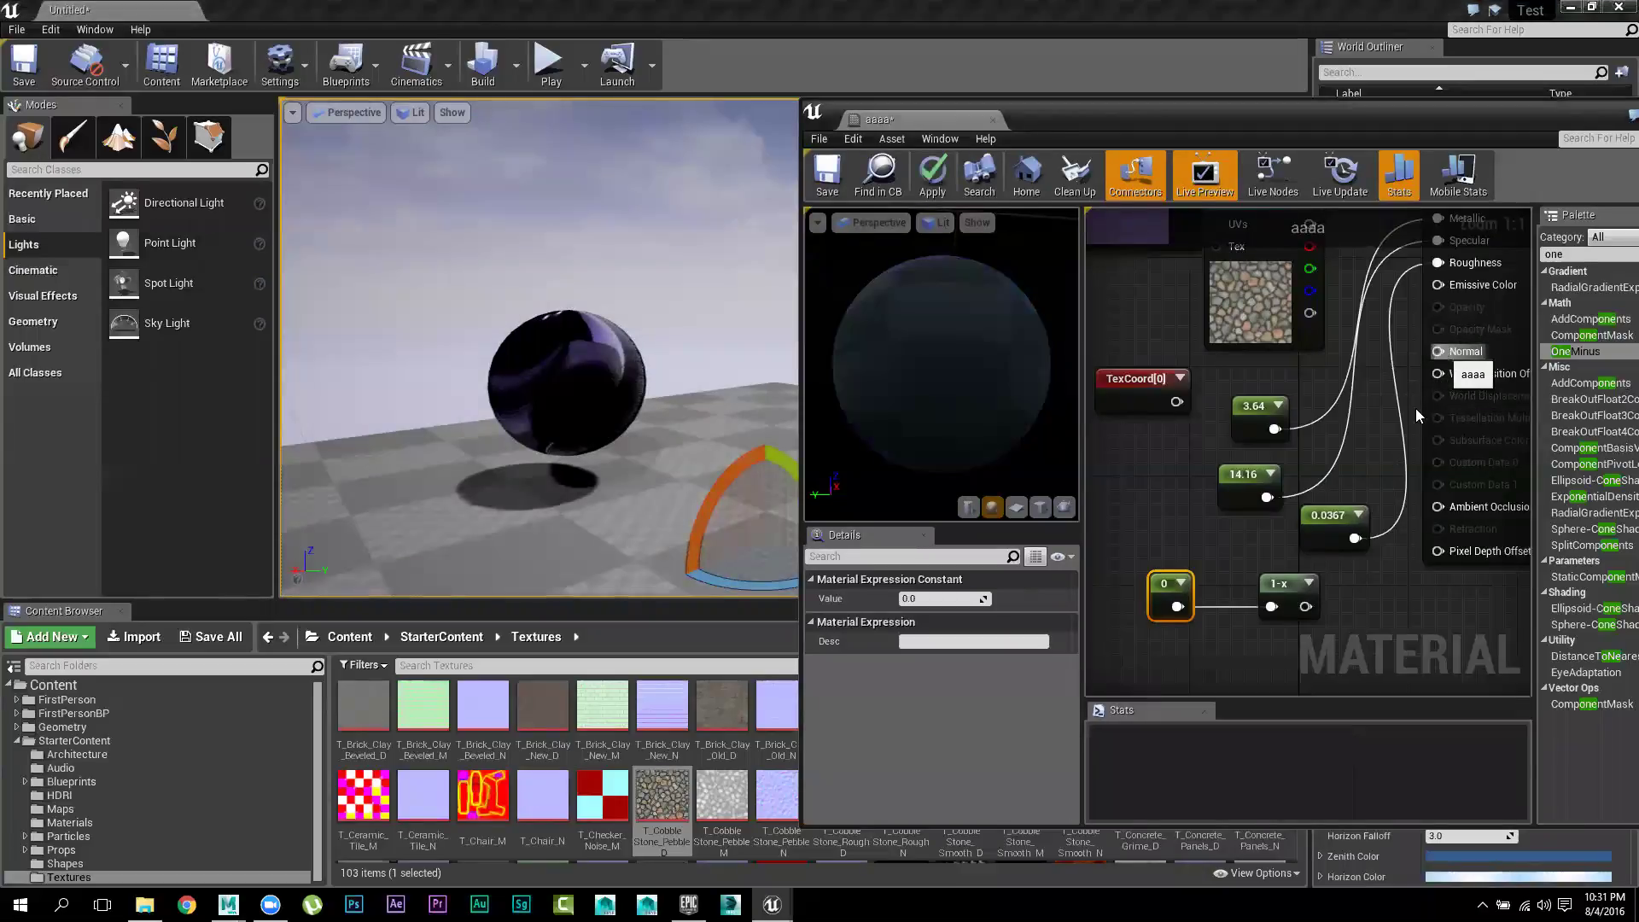
drag(1306, 606, 1460, 373)
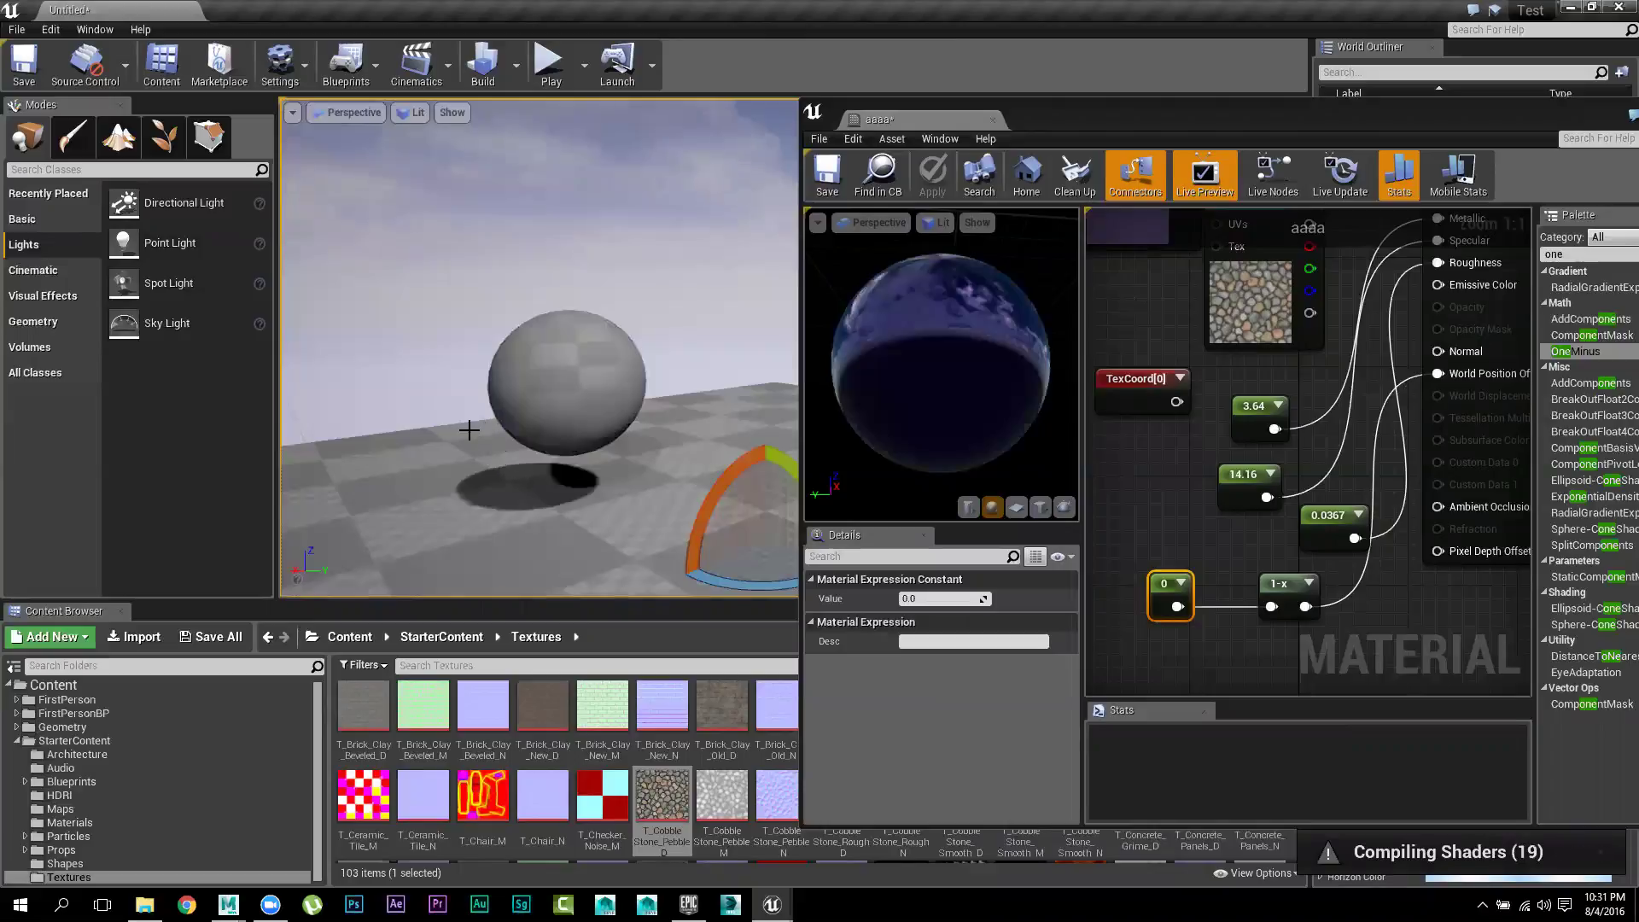
alt+drag(468, 415, 483, 360)
right_drag(482, 361, 446, 413)
key(w)
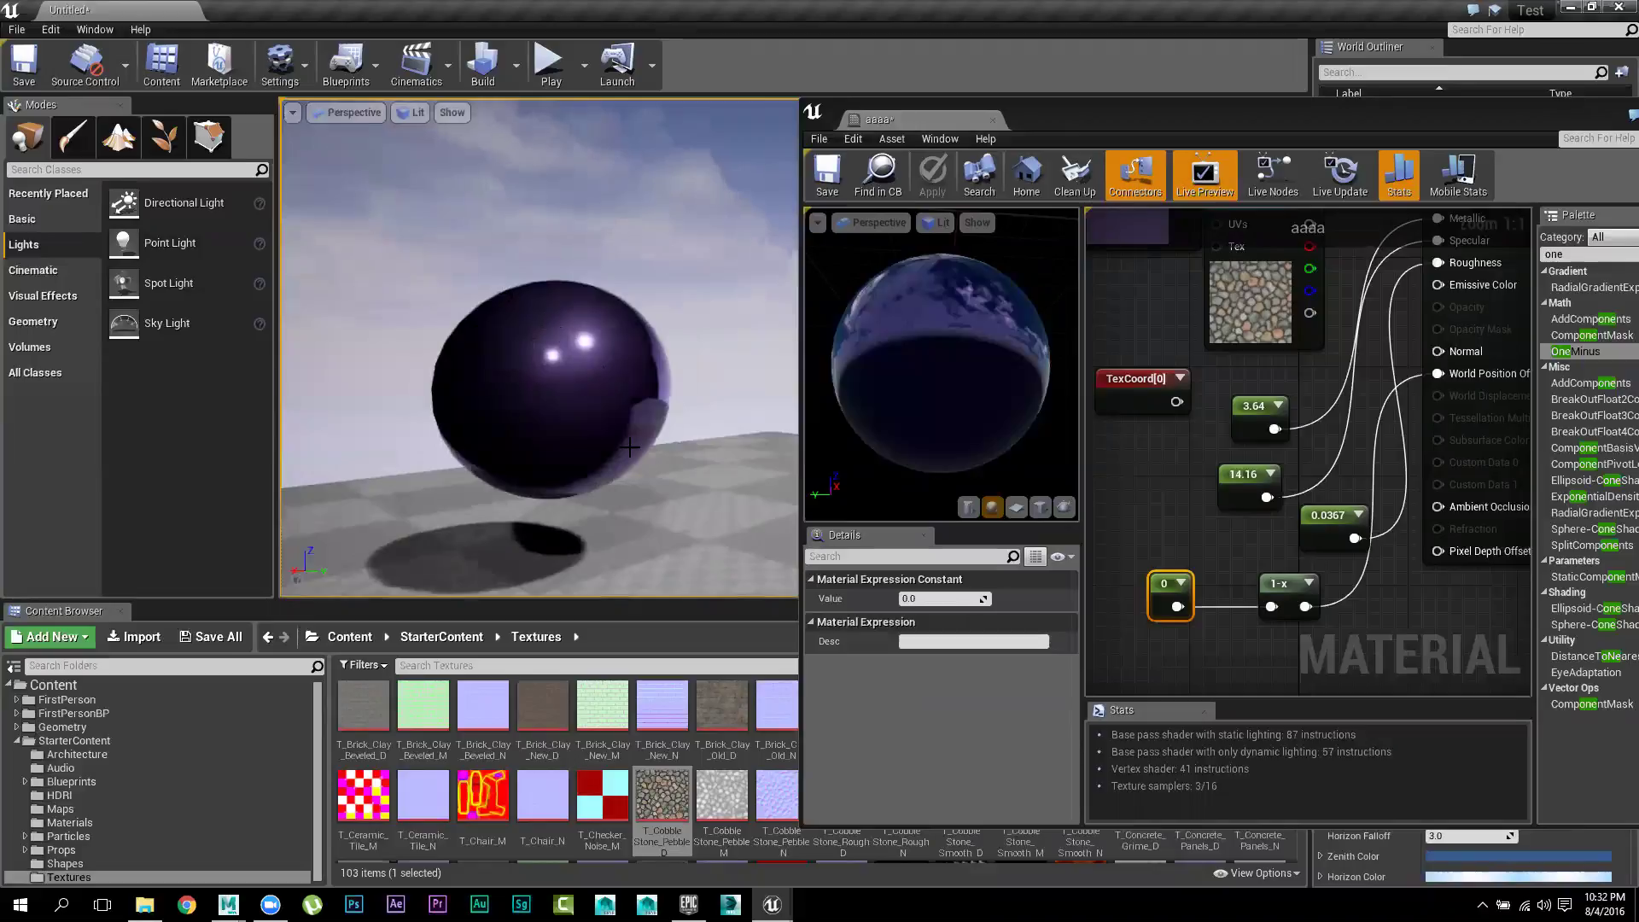
drag(634, 461, 653, 414)
mouse_move(635, 462)
right_down()
mouse_move(608, 496)
mouse_move(576, 497)
mouse_move(606, 461)
mouse_move(637, 459)
right_up()
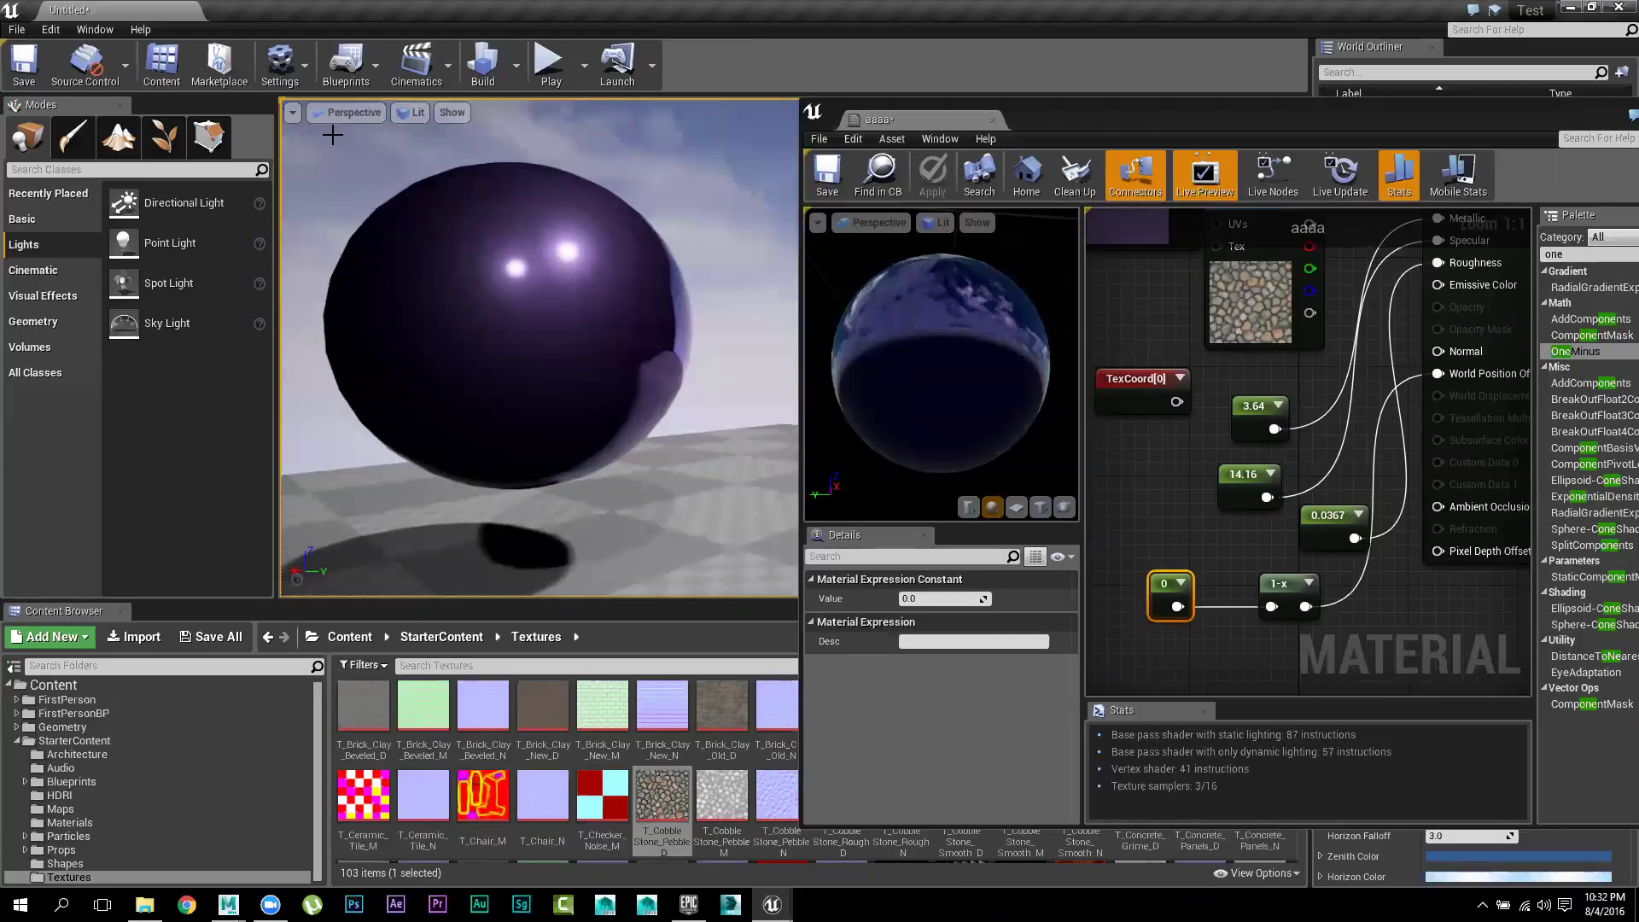
click(291, 113)
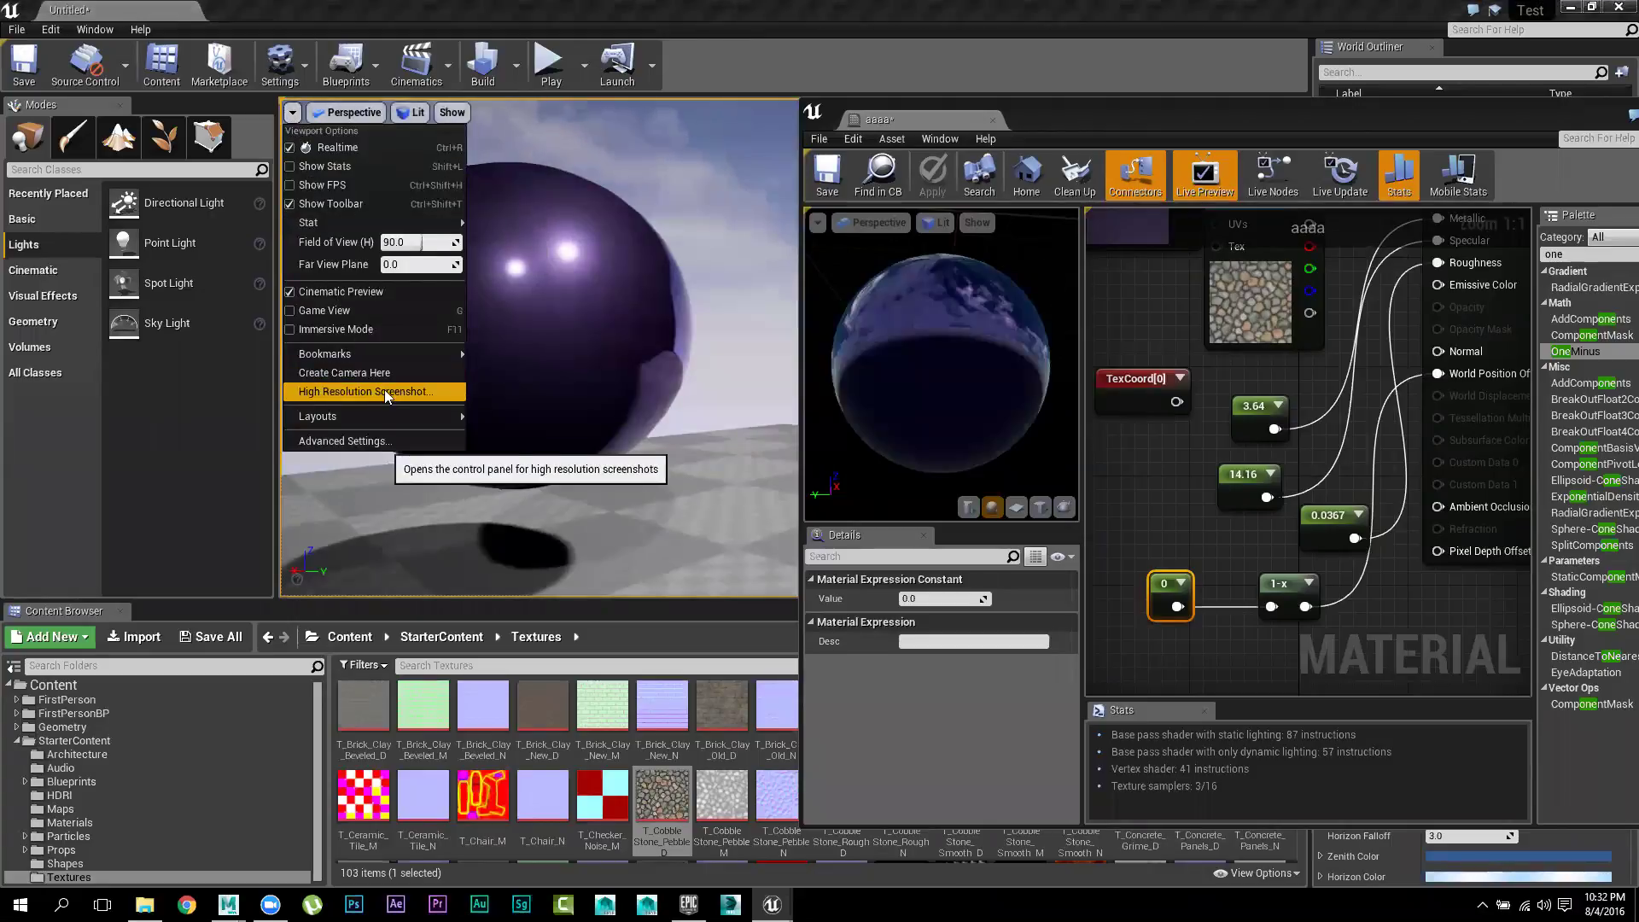
click(754, 66)
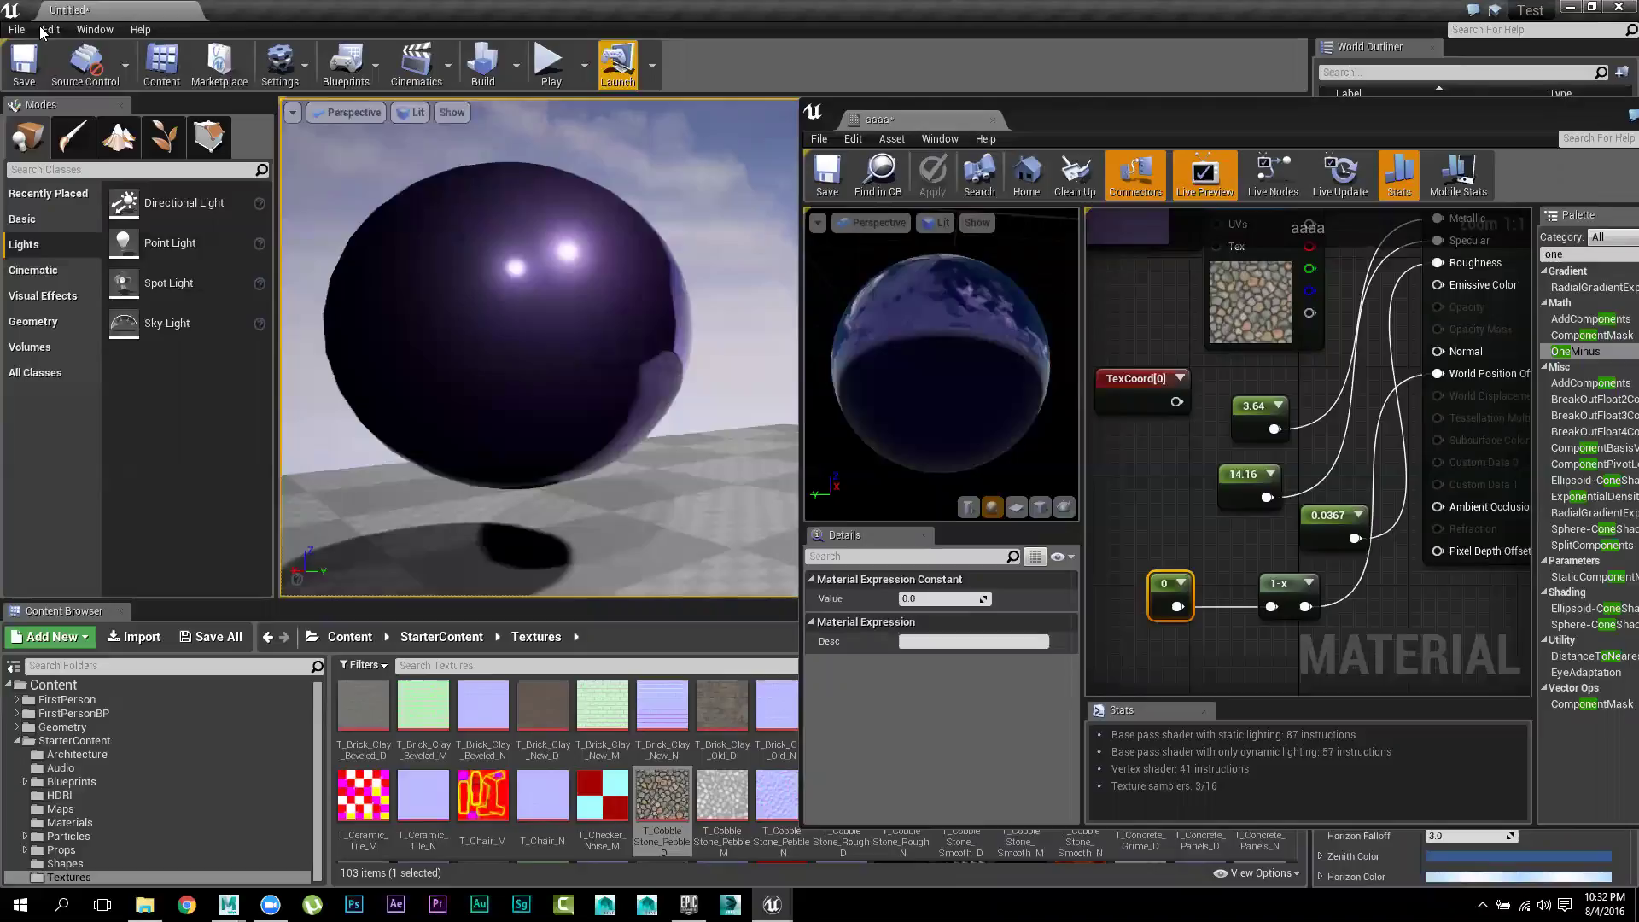
click(25, 68)
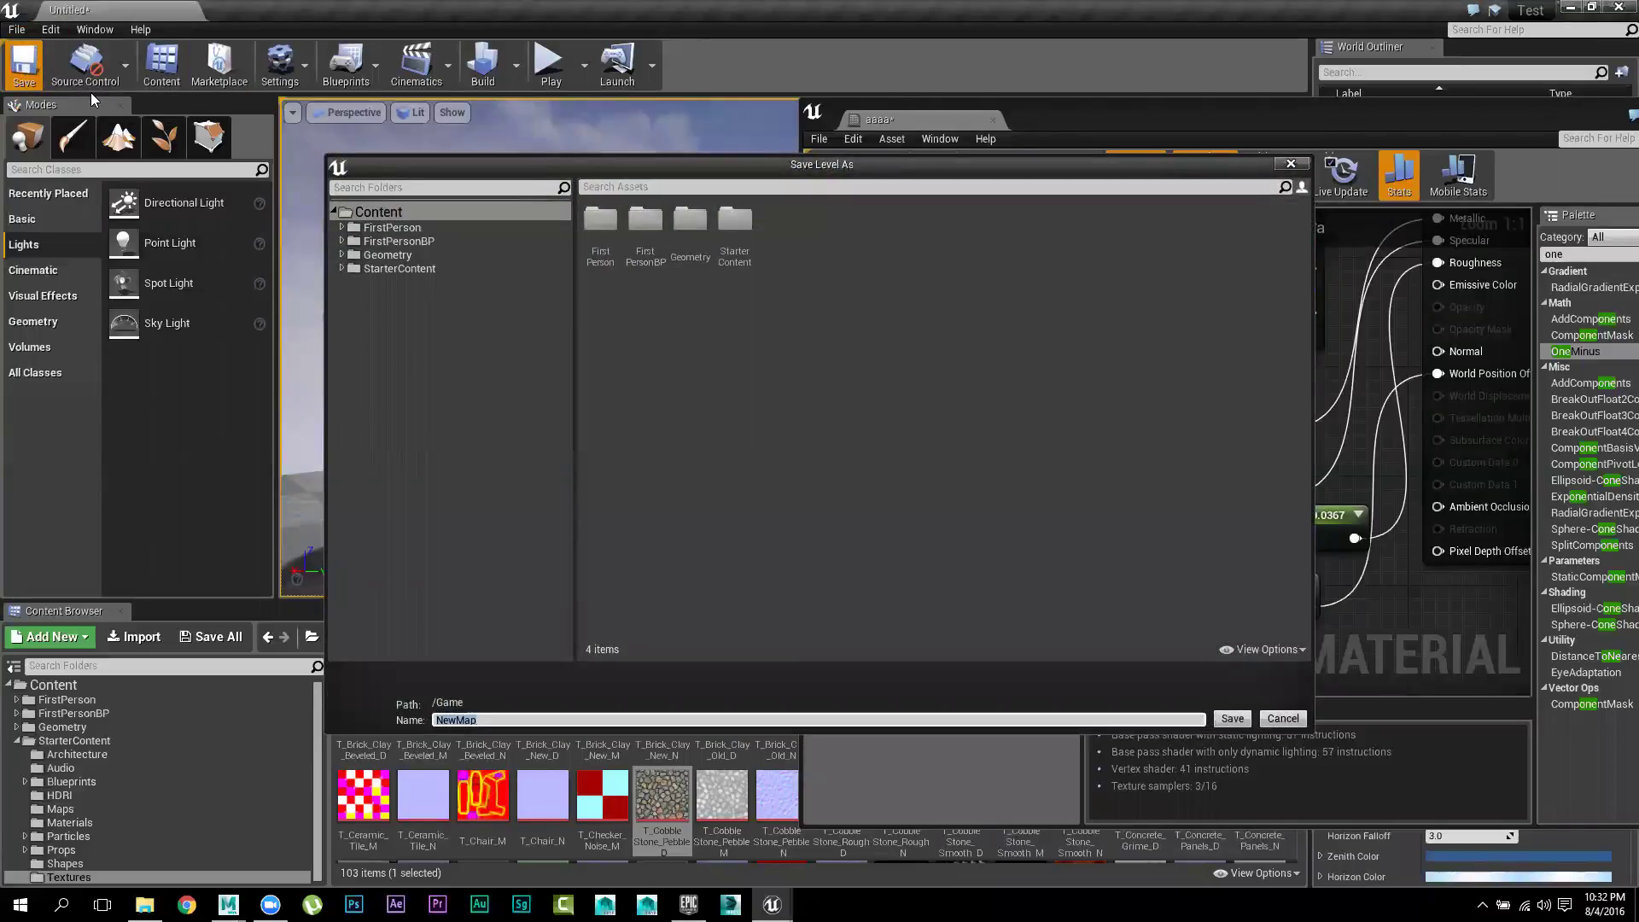
click(1291, 164)
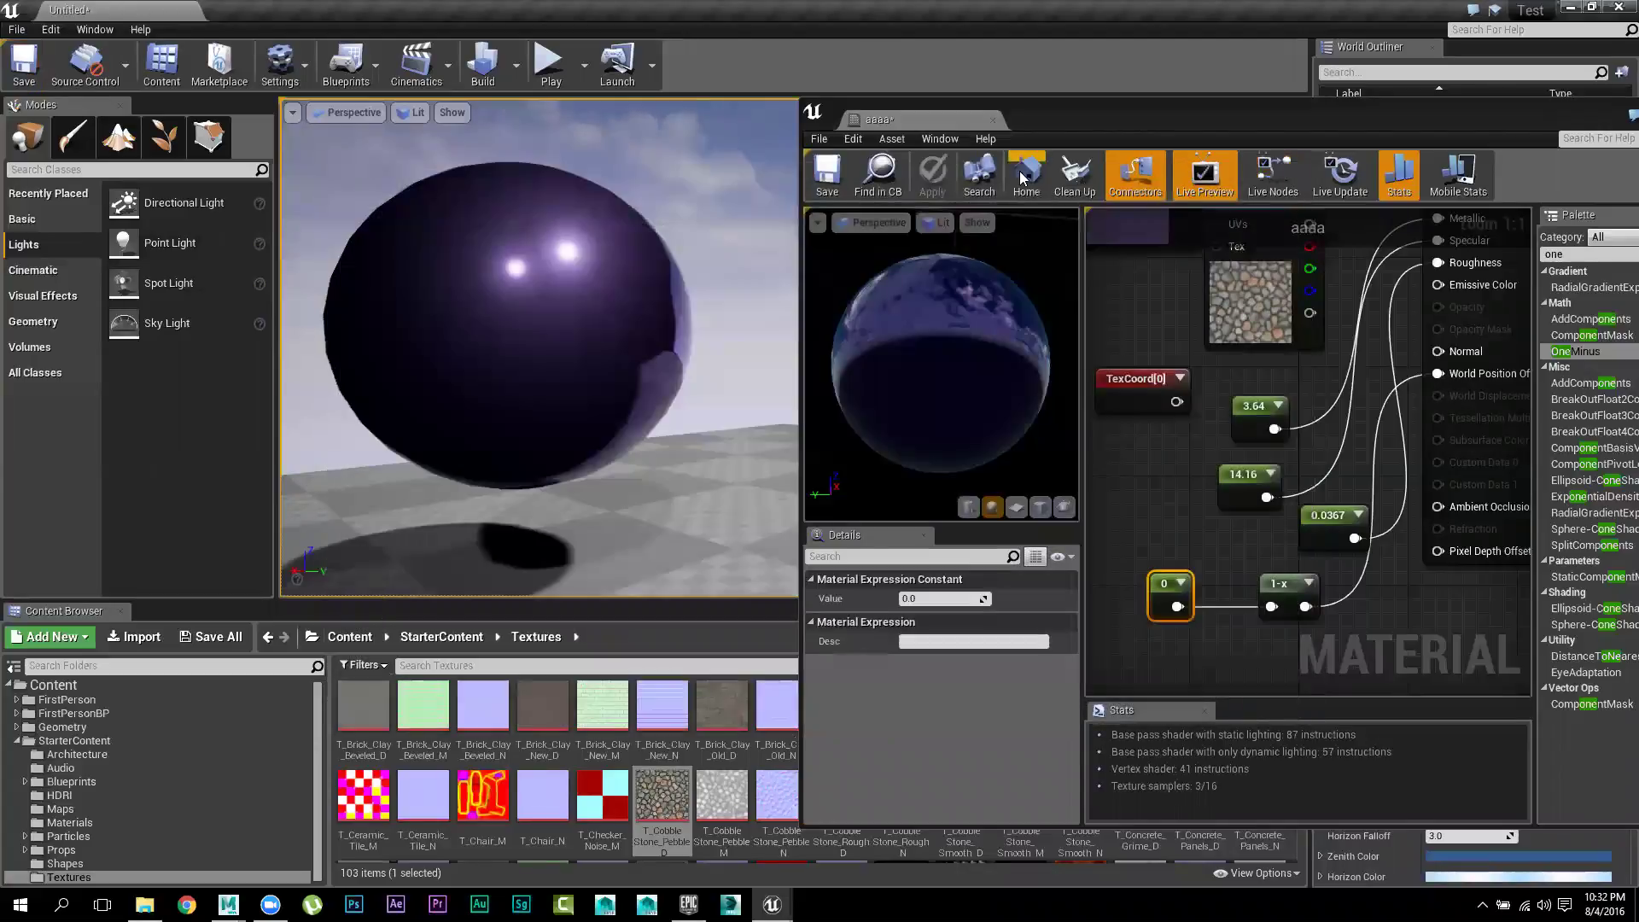
Save the aaaa material, close its editor, and frame the glossy sphere in the level view
click(829, 175)
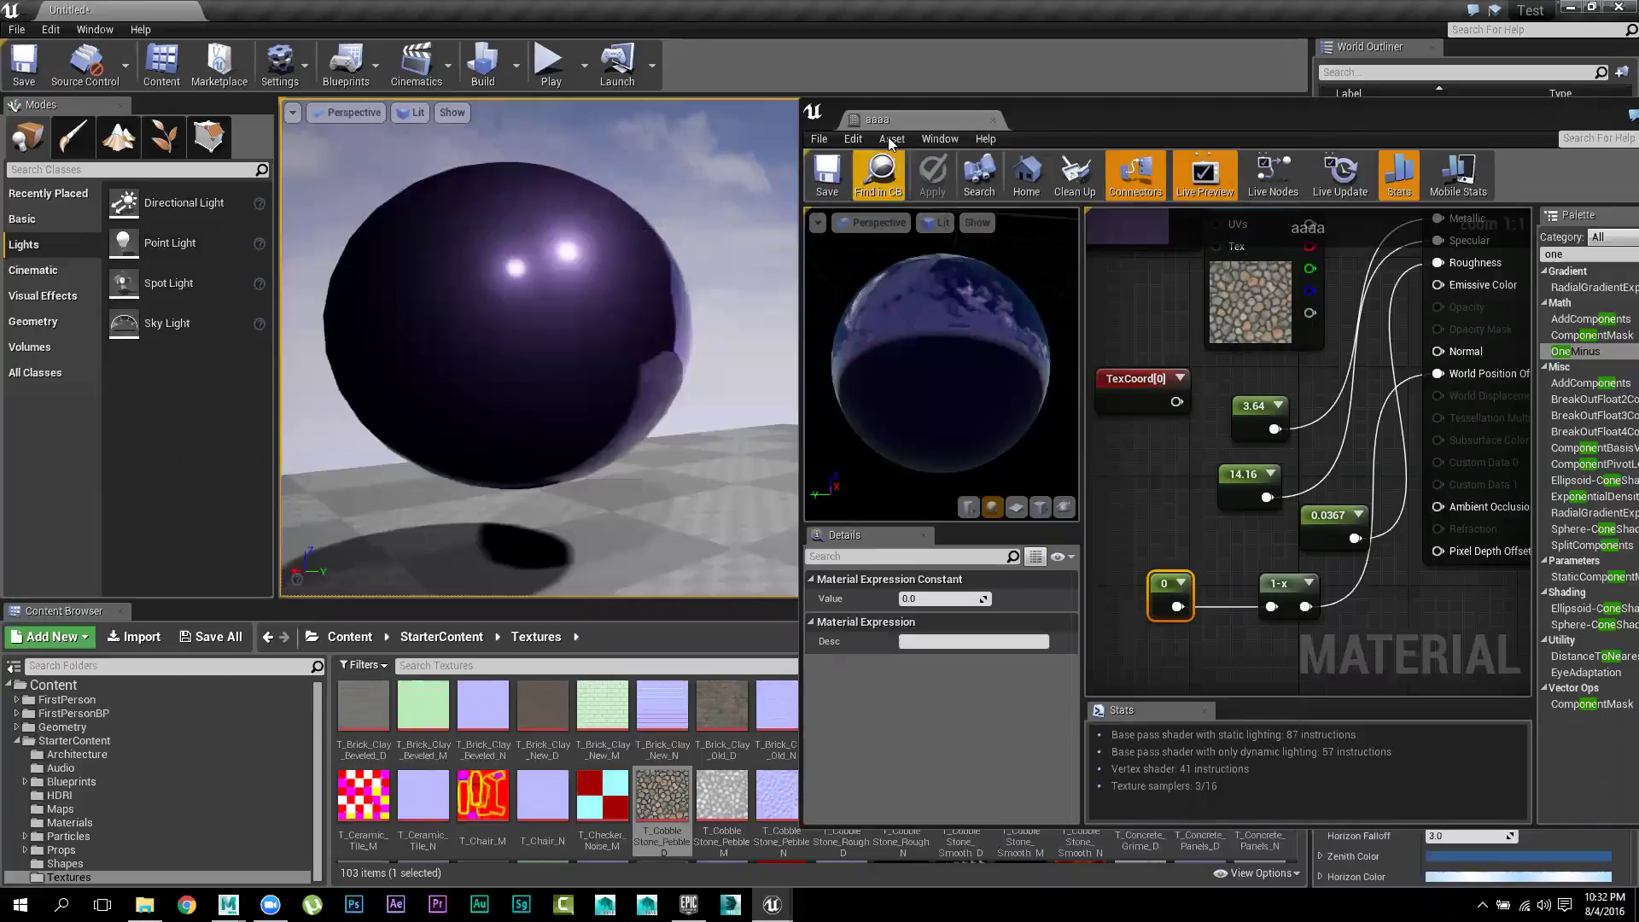
click(994, 120)
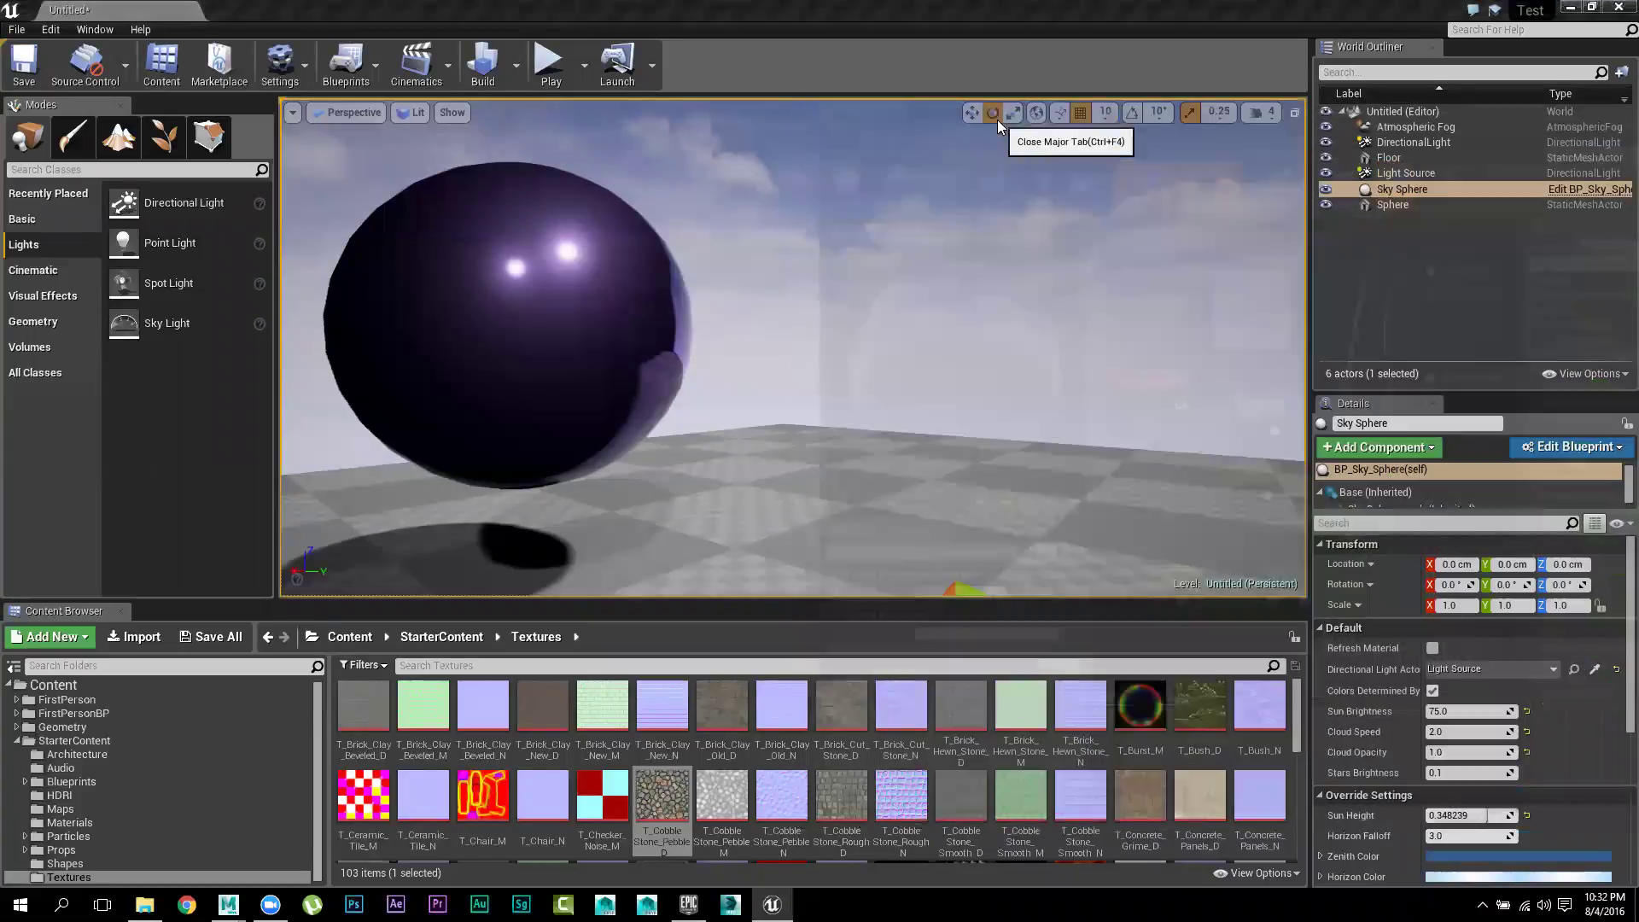
alt+middle_drag(752, 334, 1057, 355)
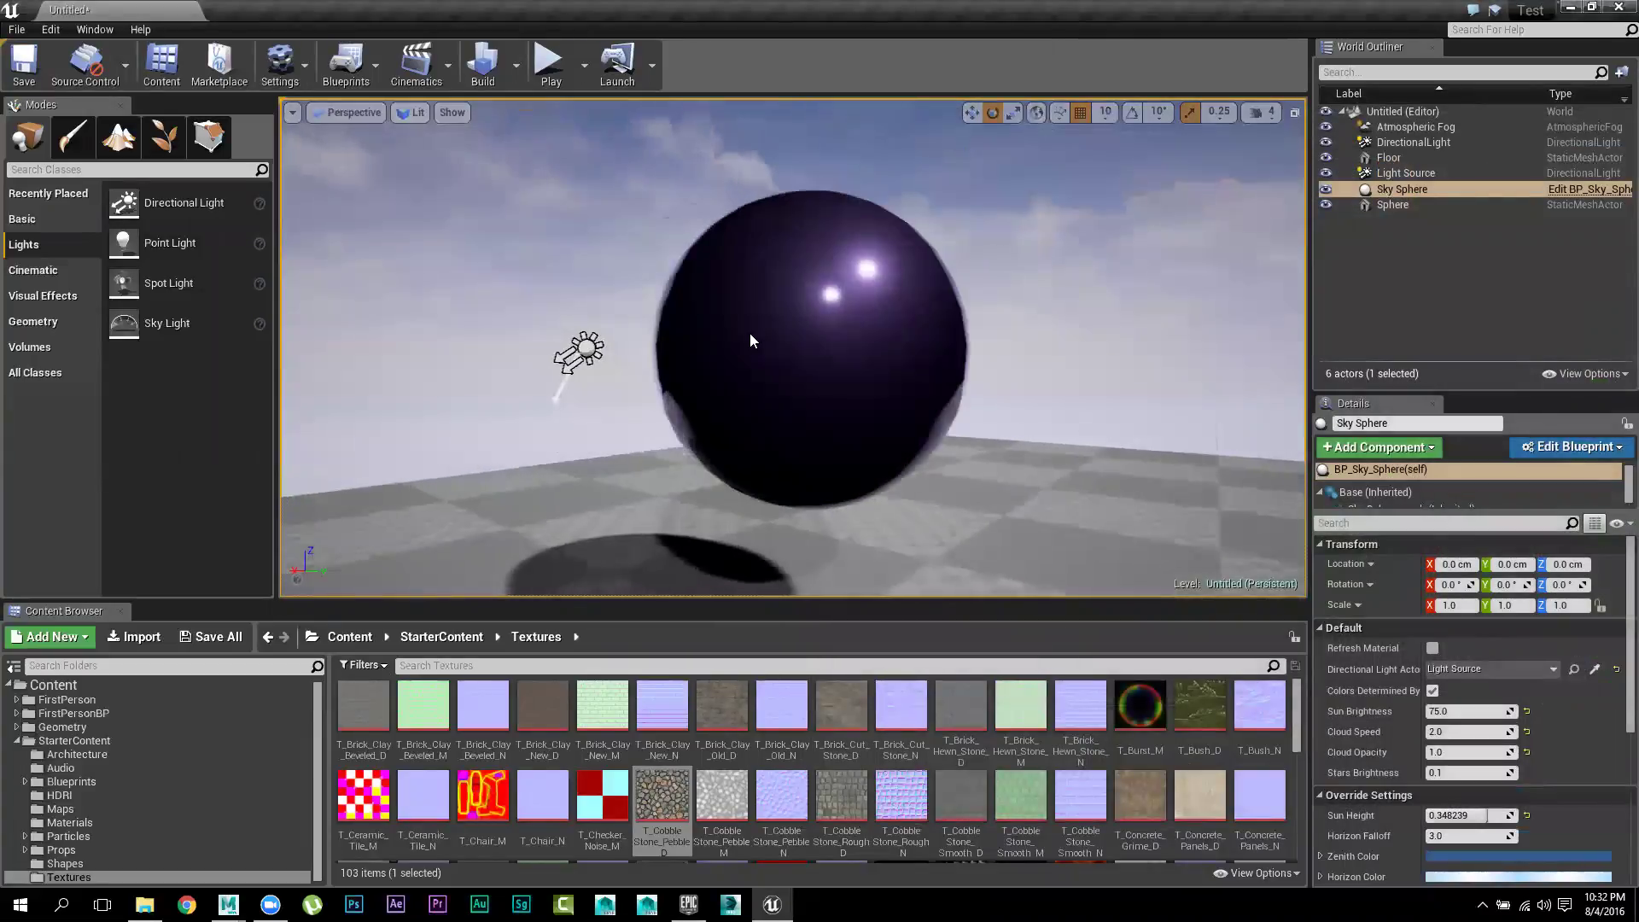
alt+drag(753, 335, 736, 335)
scroll(746, 350, down, 4)
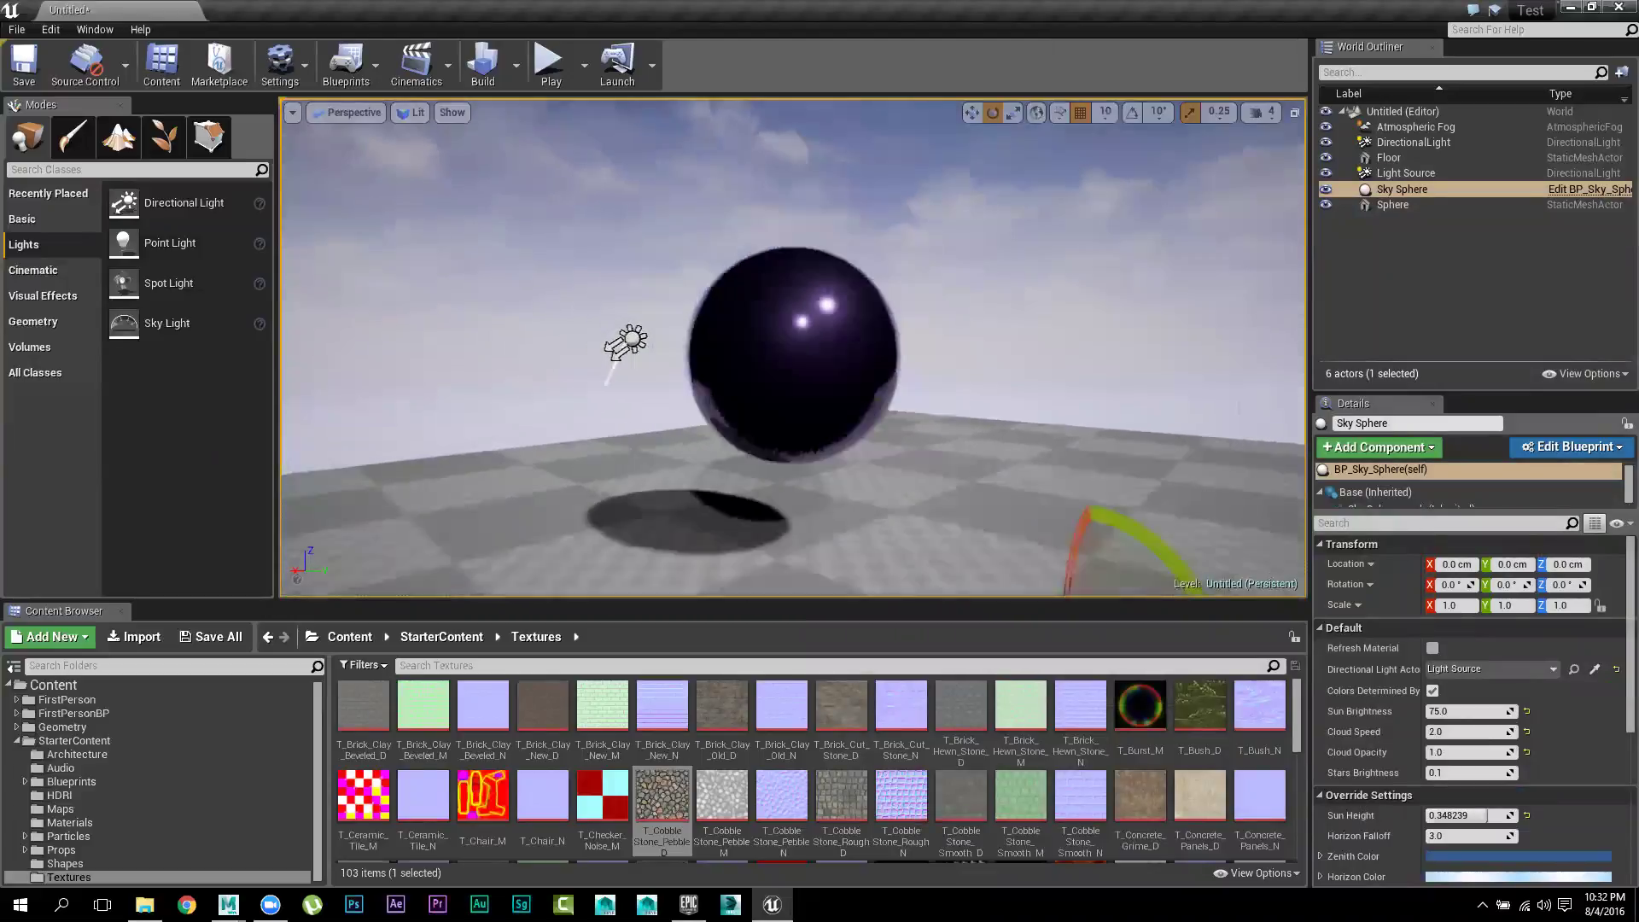
Drag a Cube from the Basic shapes beside the sphere and lift it to Z 120
click(33, 271)
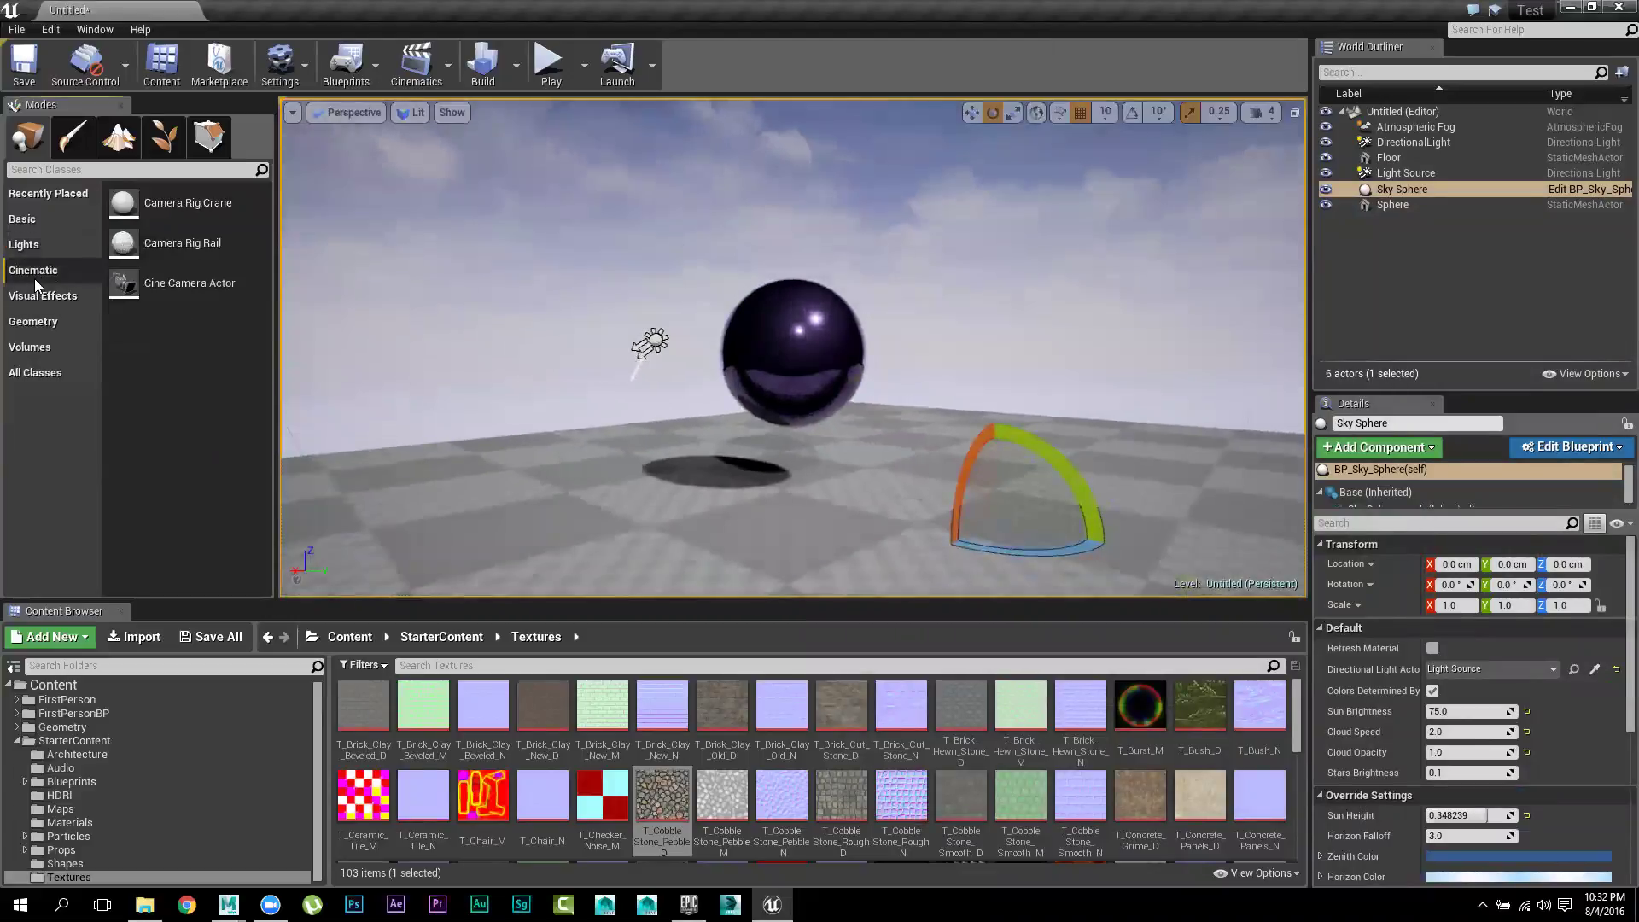
click(33, 220)
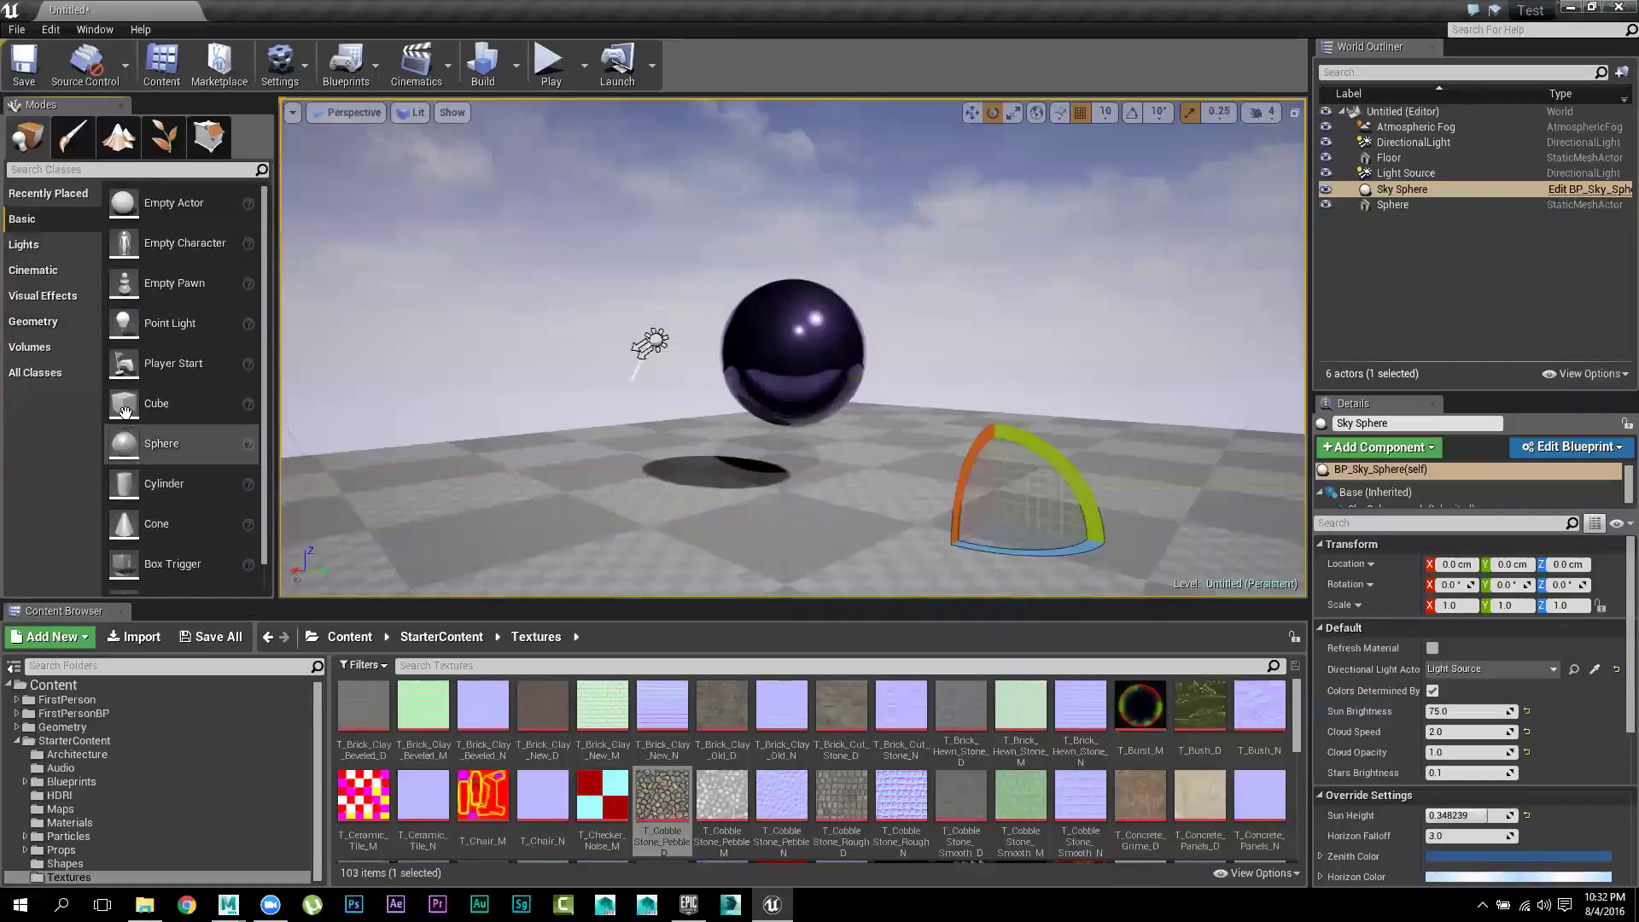
drag(124, 403, 584, 264)
key(w)
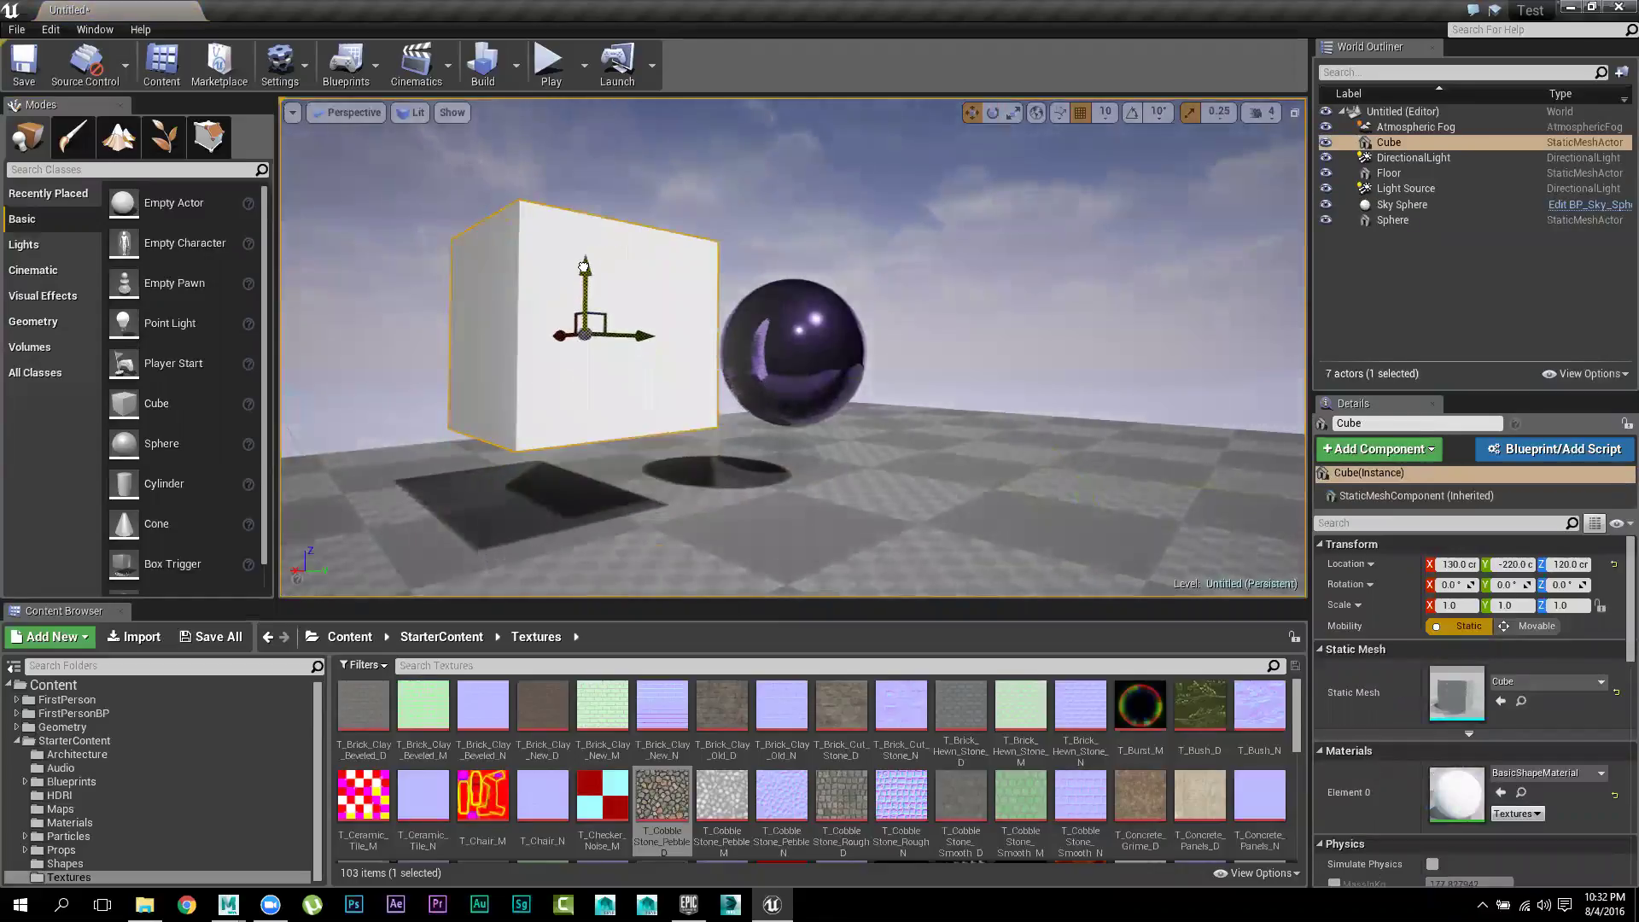
alt+drag(717, 470, 674, 444)
scroll(717, 470, up, 3)
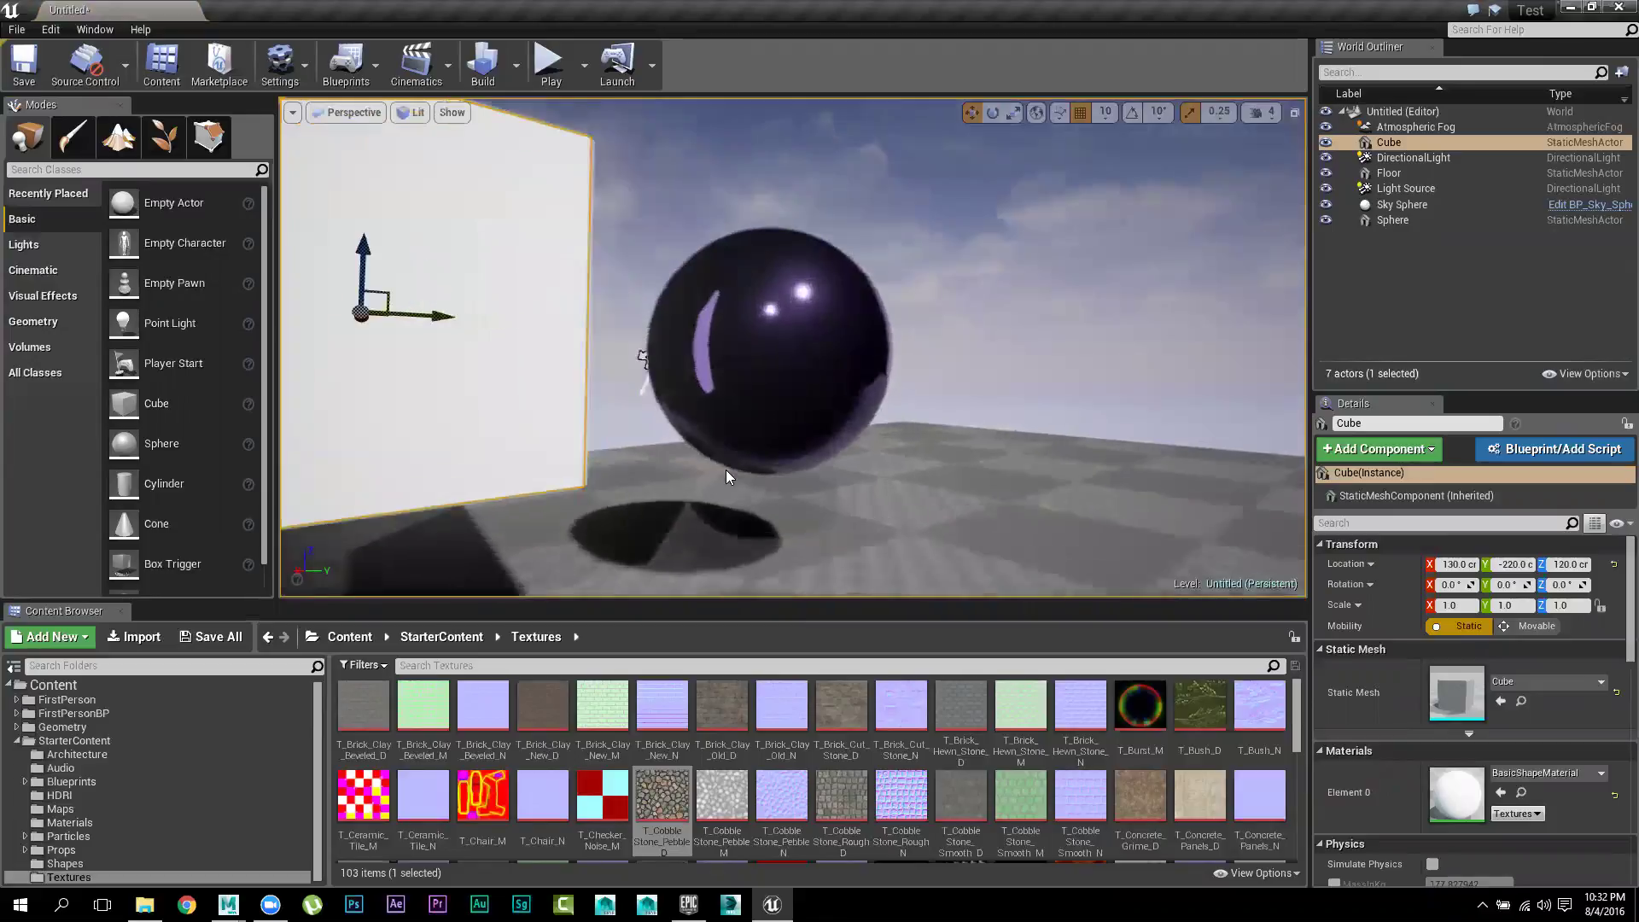
middle_drag(722, 474, 845, 491)
scroll(722, 474, down, 1)
key(s)
key(a)
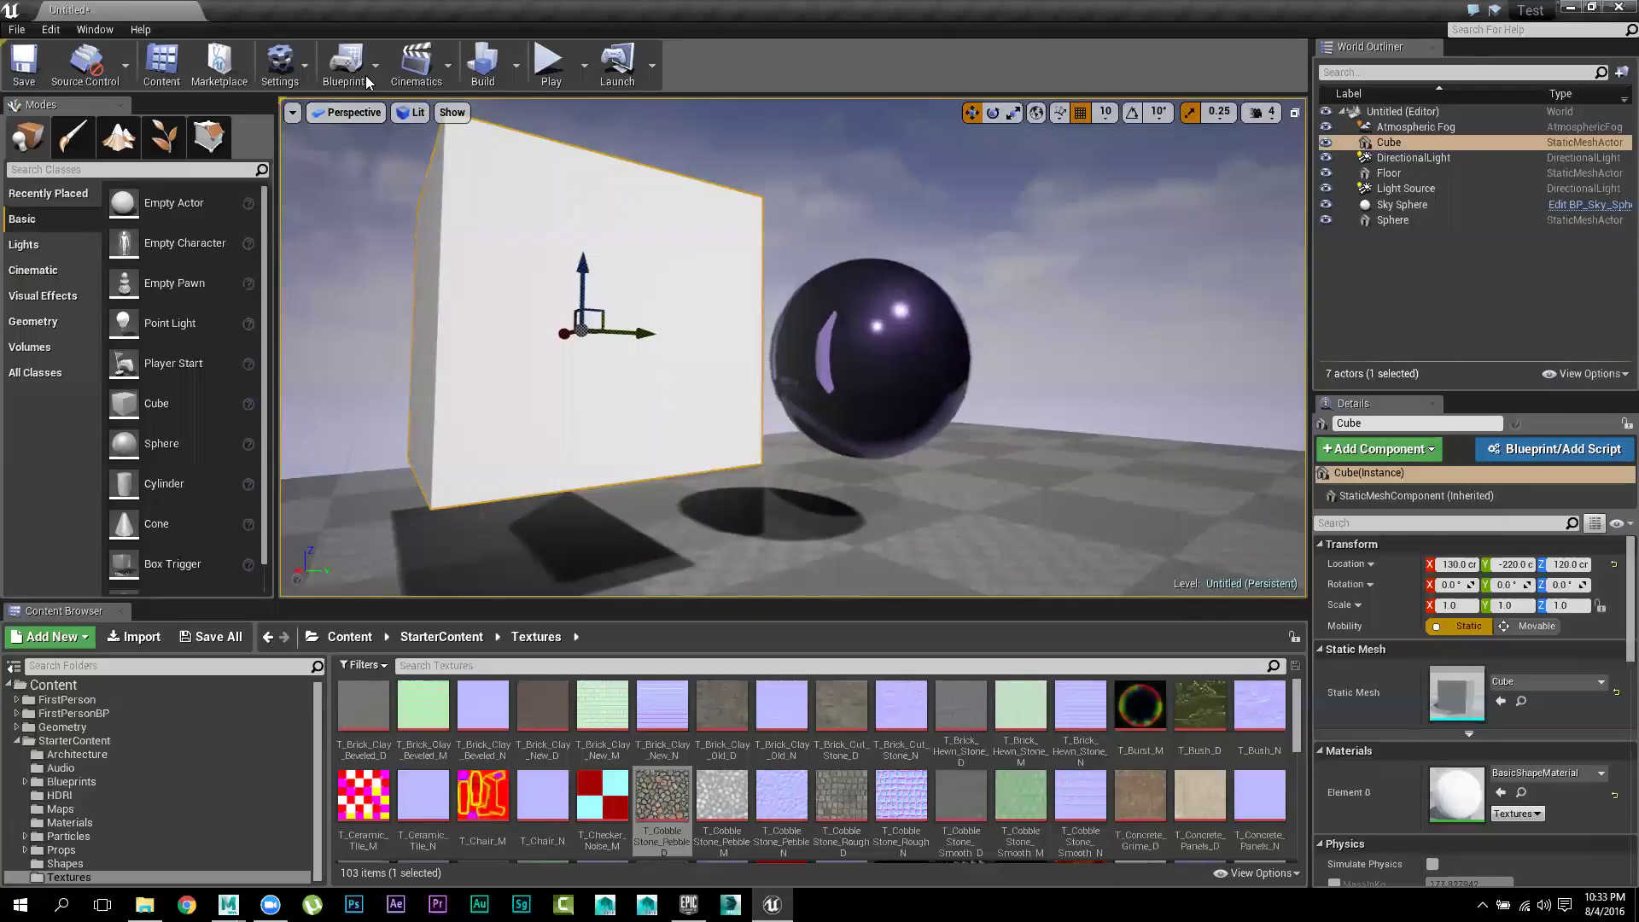
Open the High Resolution Screenshot settings from the viewport options, moved off the sphere
click(293, 112)
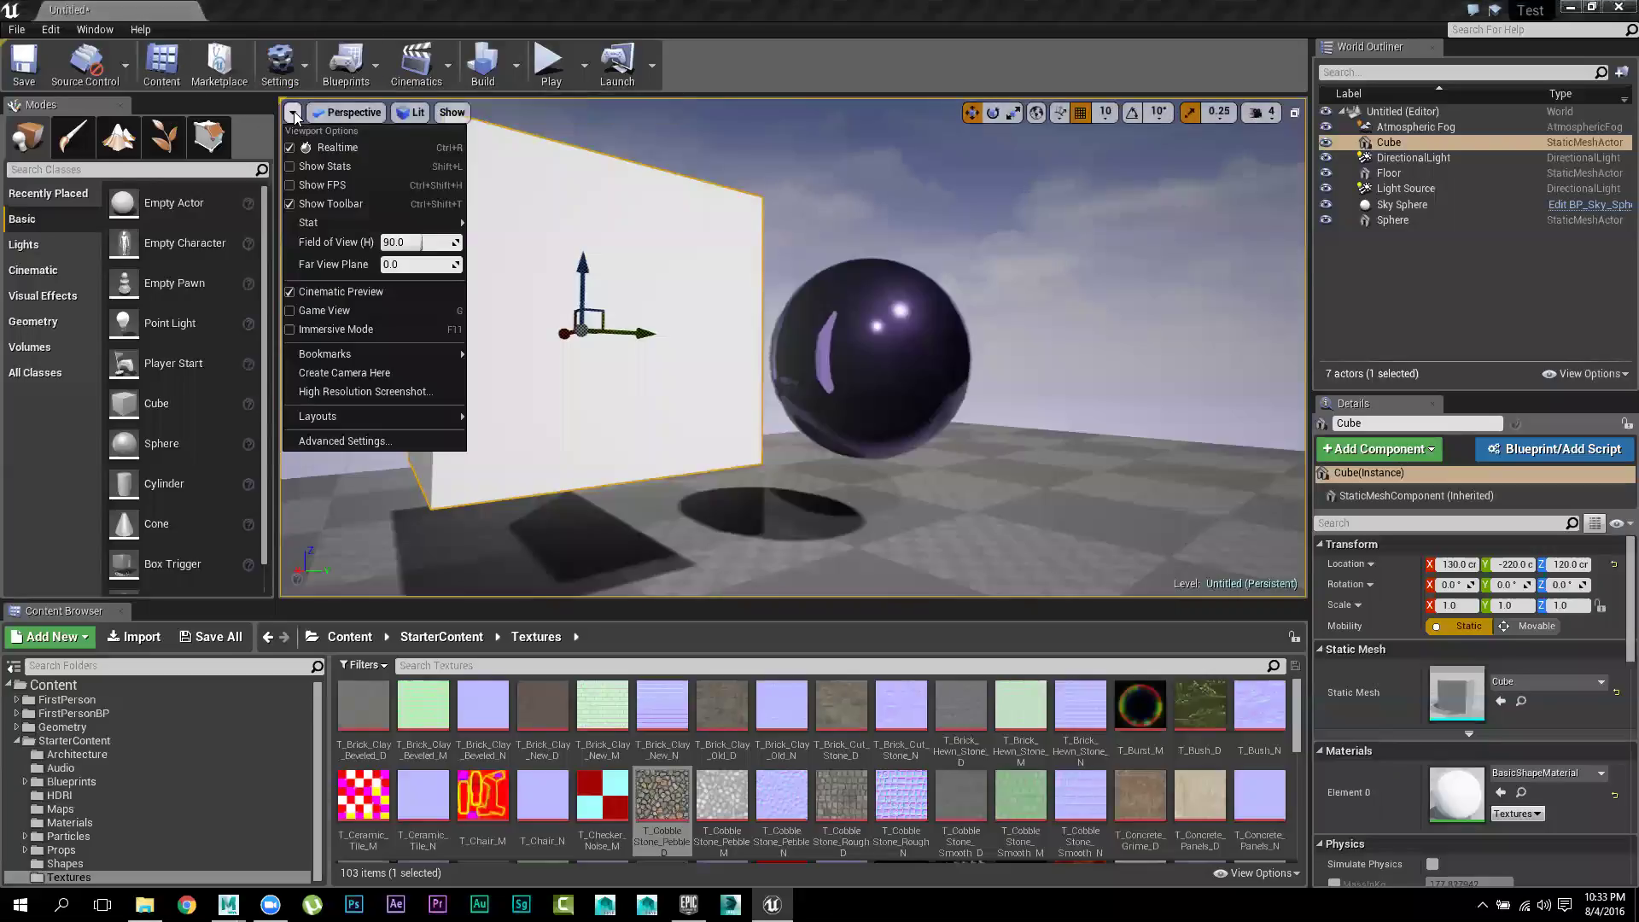
click(439, 391)
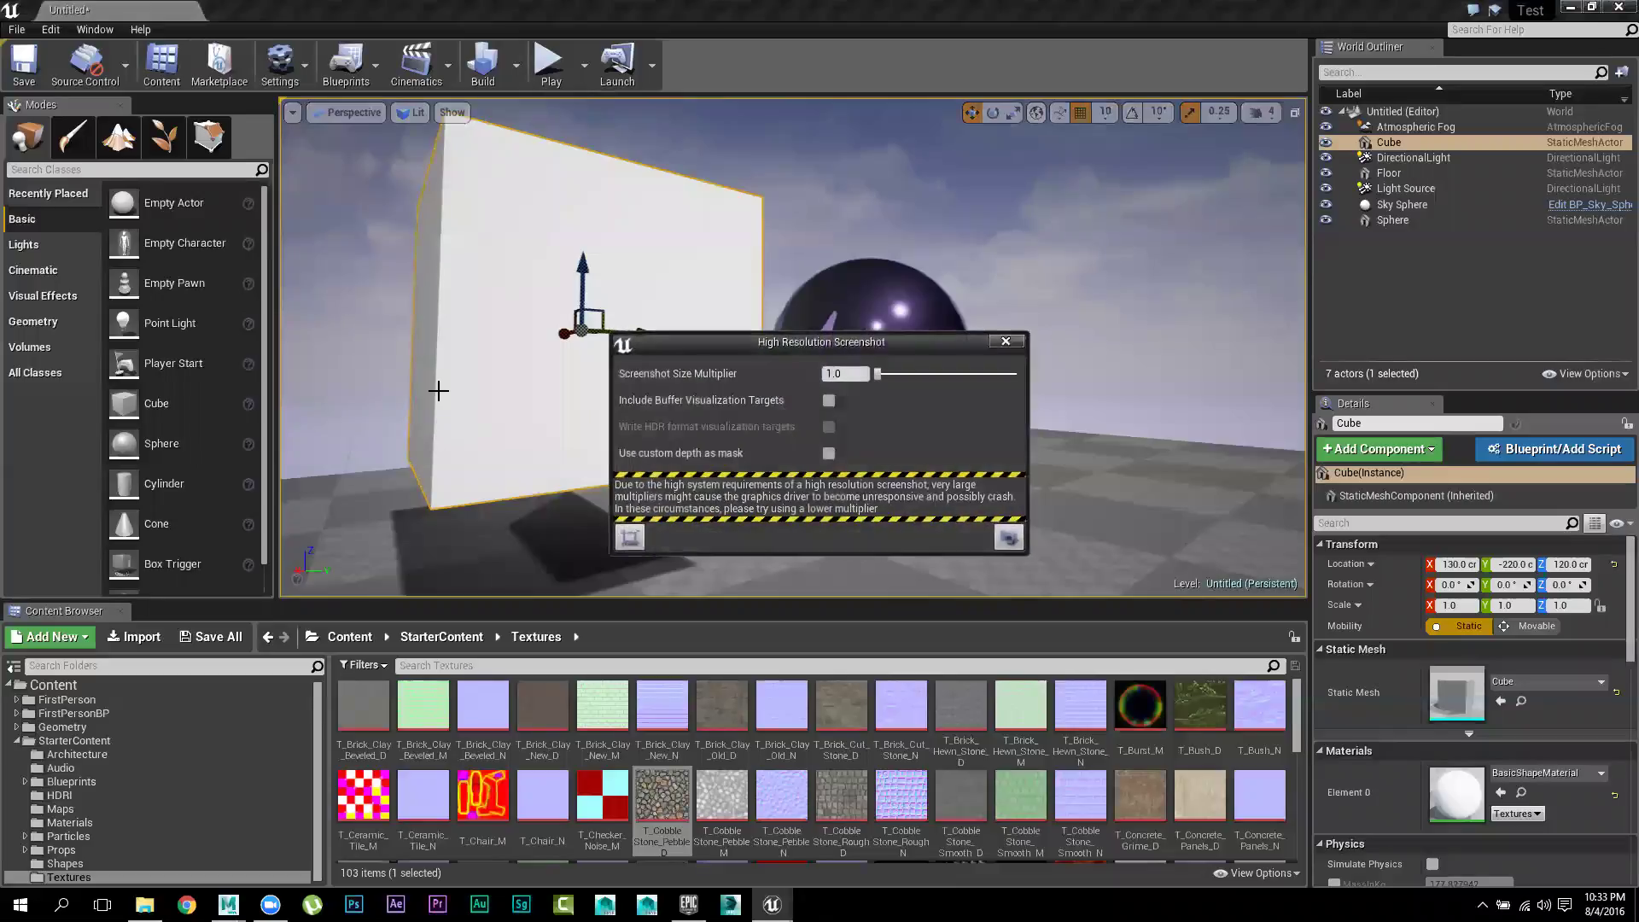
drag(797, 338, 790, 212)
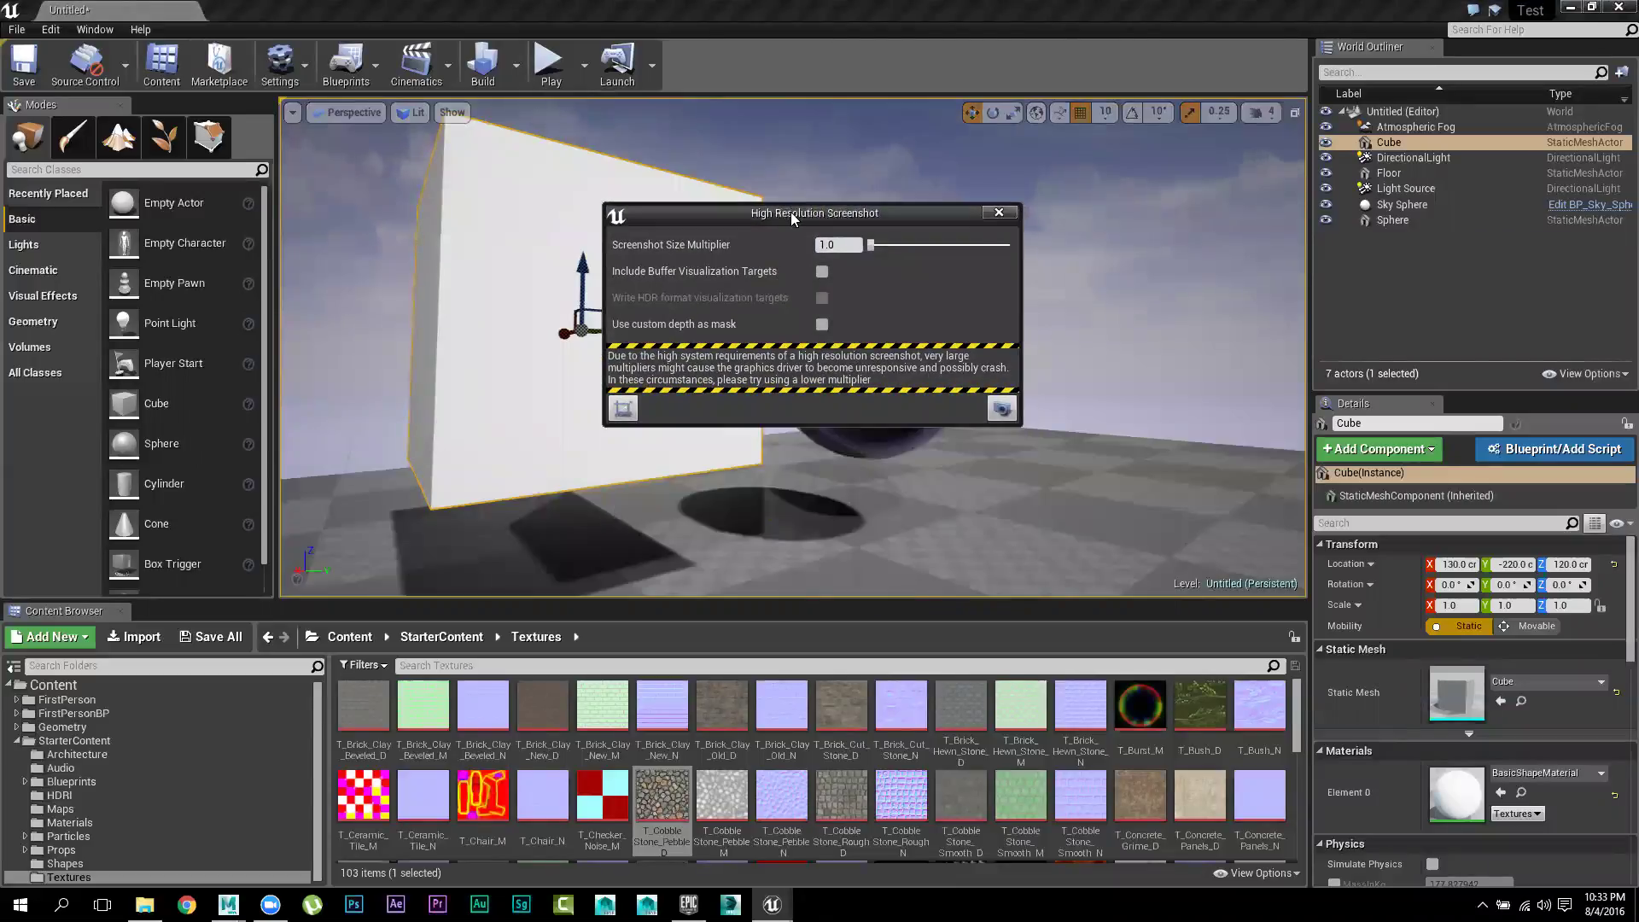
drag(817, 221, 1198, 266)
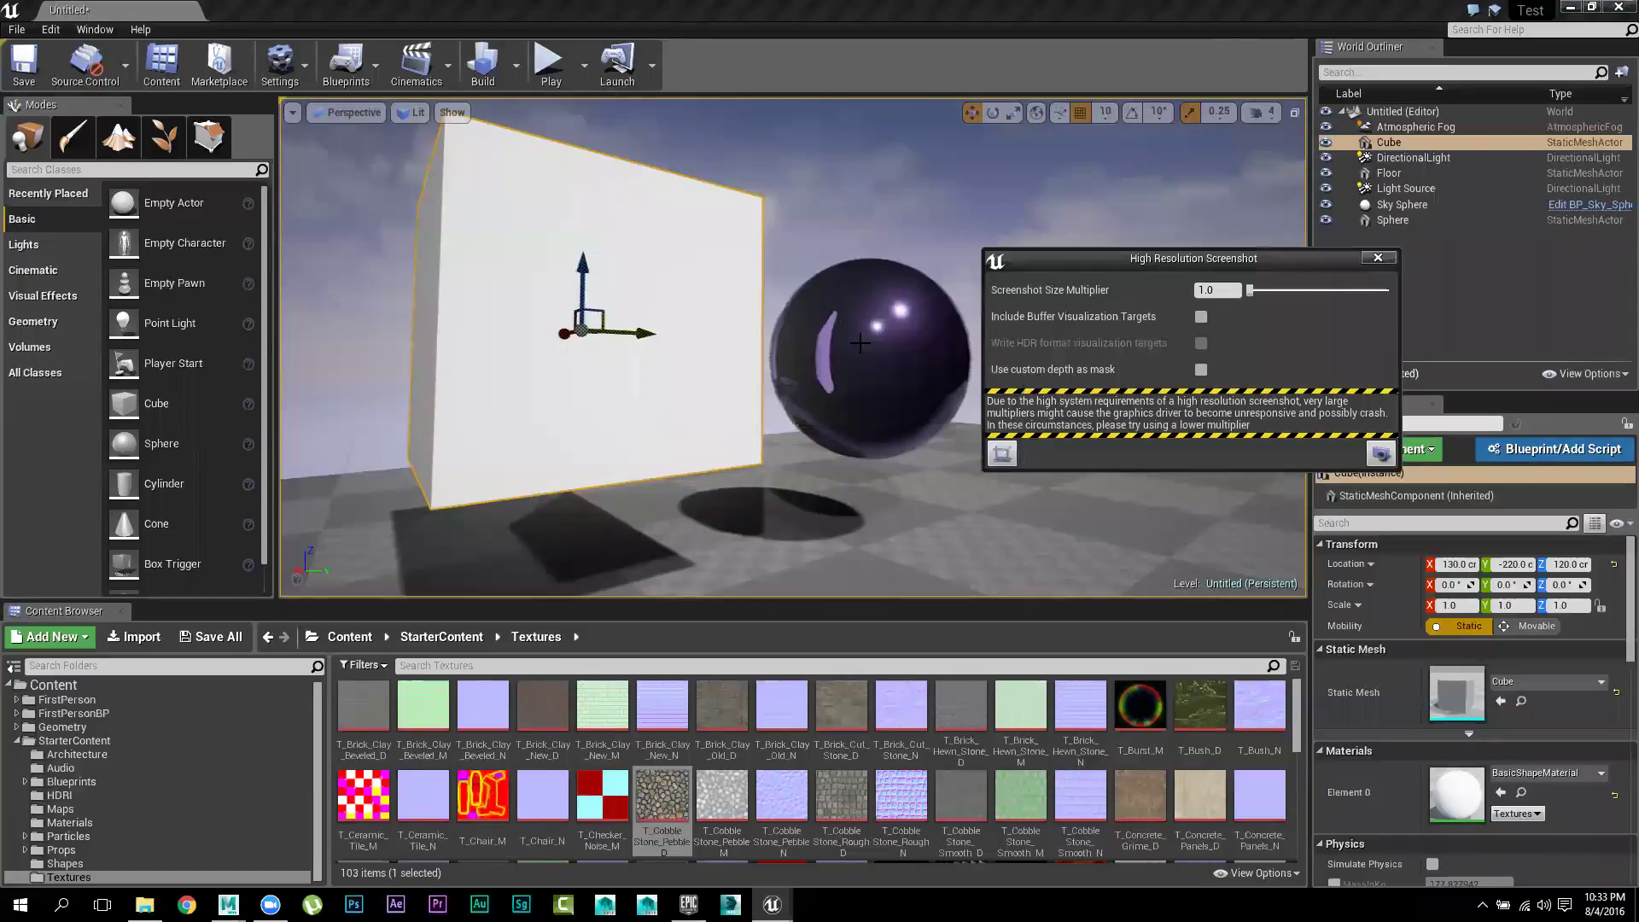
Switch to Game View and raise the Screenshot Size Multiplier to 4.0
drag(857, 370, 857, 364)
key(g)
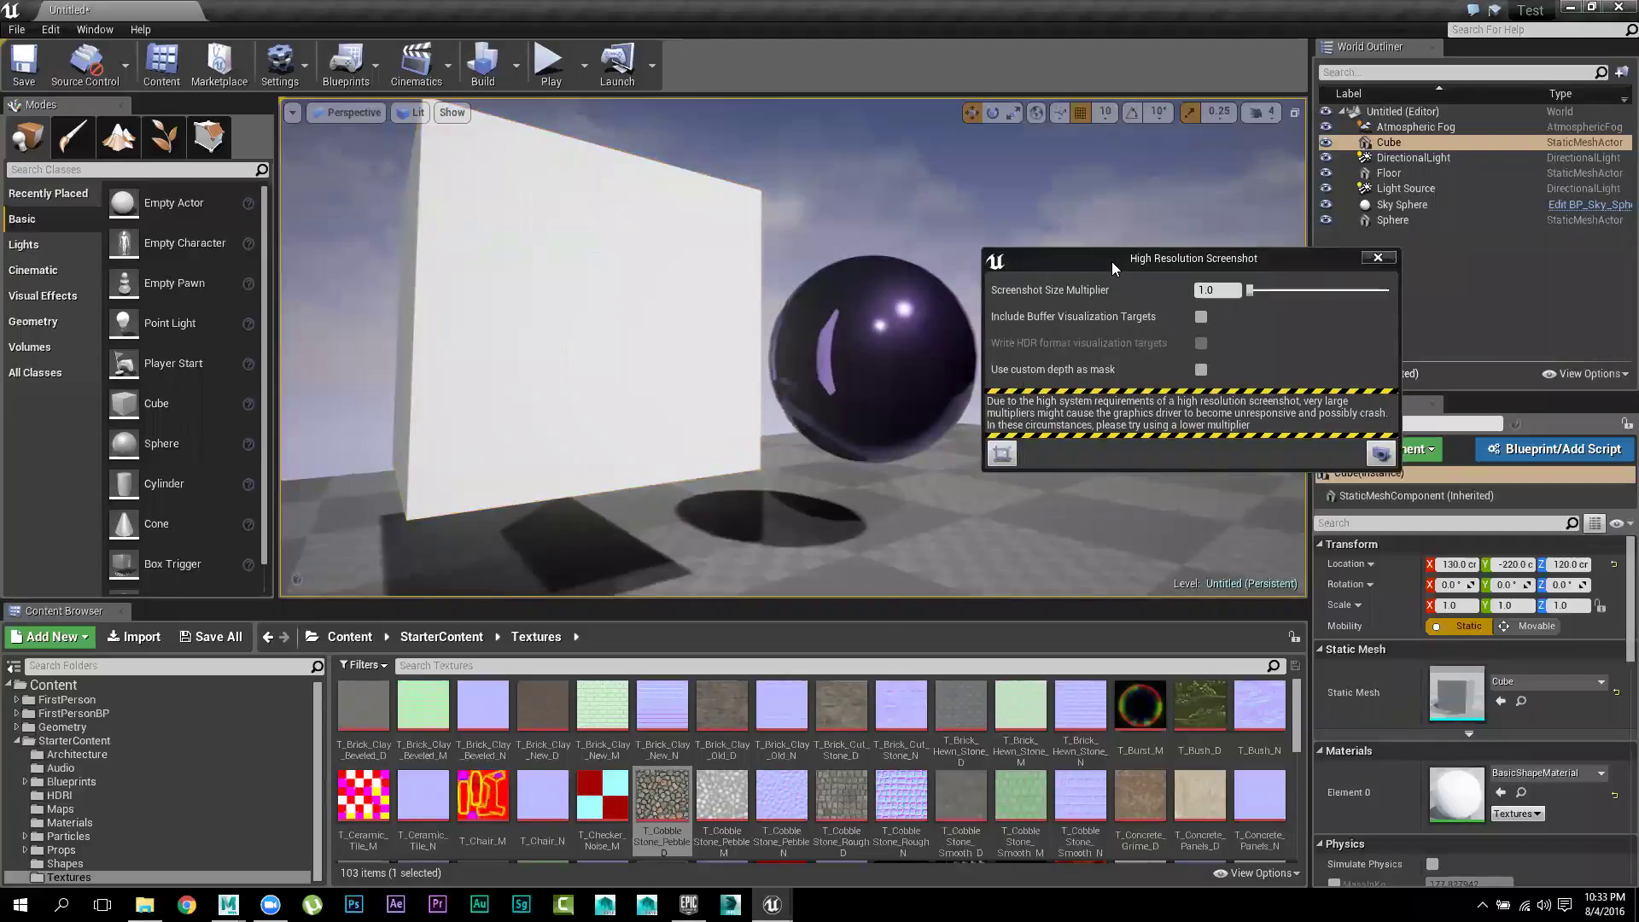
drag(1111, 261, 906, 185)
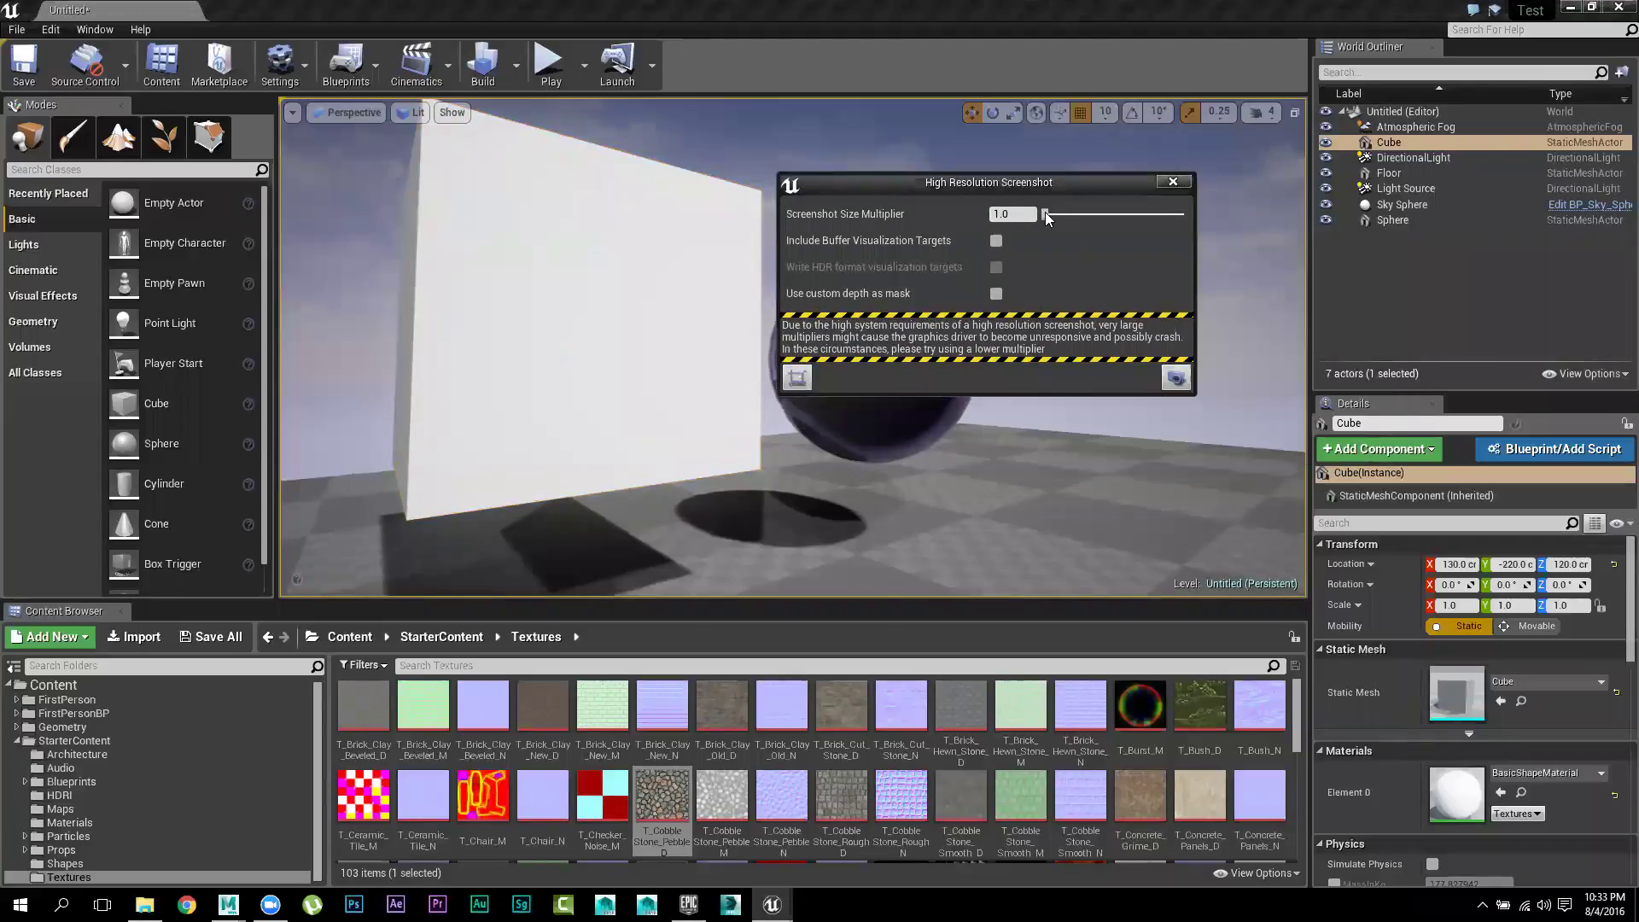
drag(1045, 214, 1085, 217)
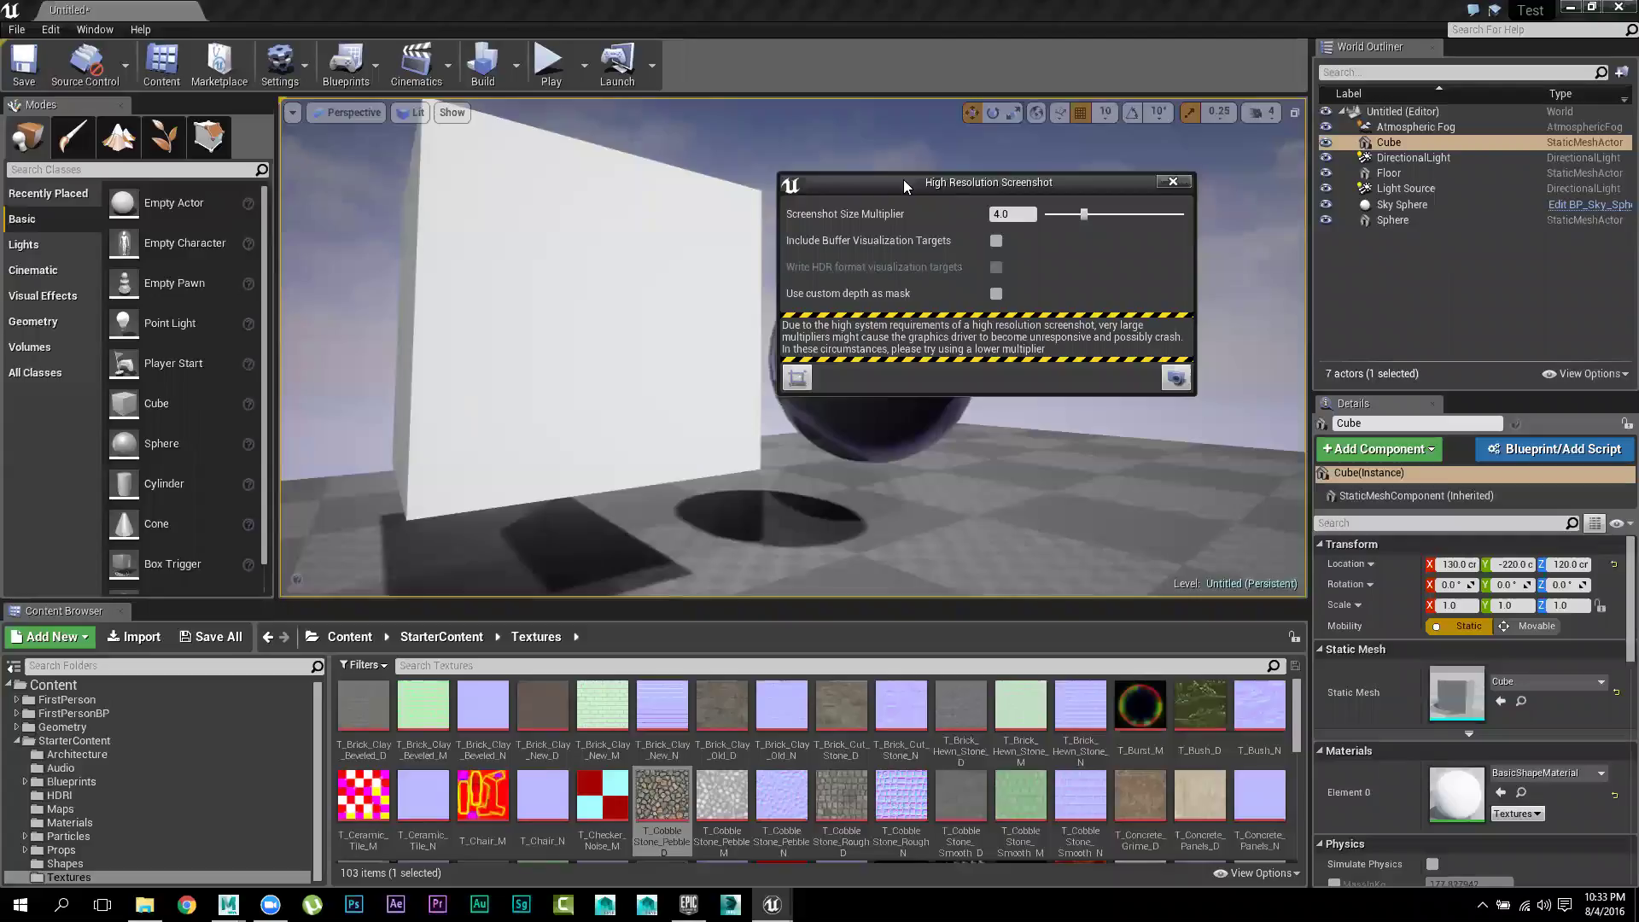
drag(912, 181, 1078, 218)
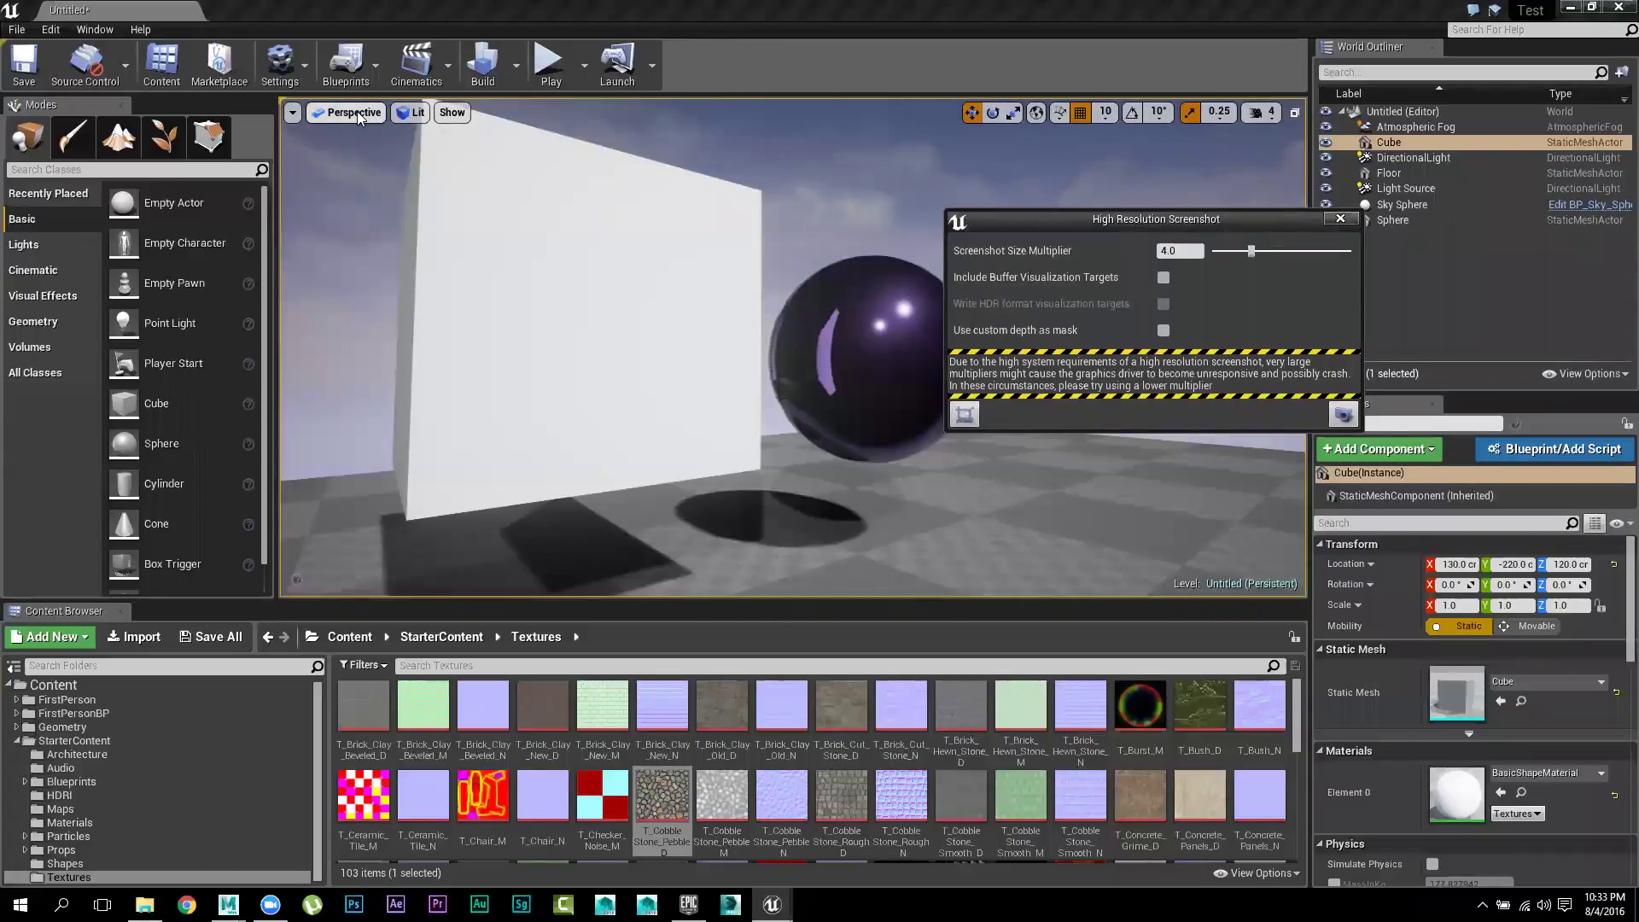
click(357, 112)
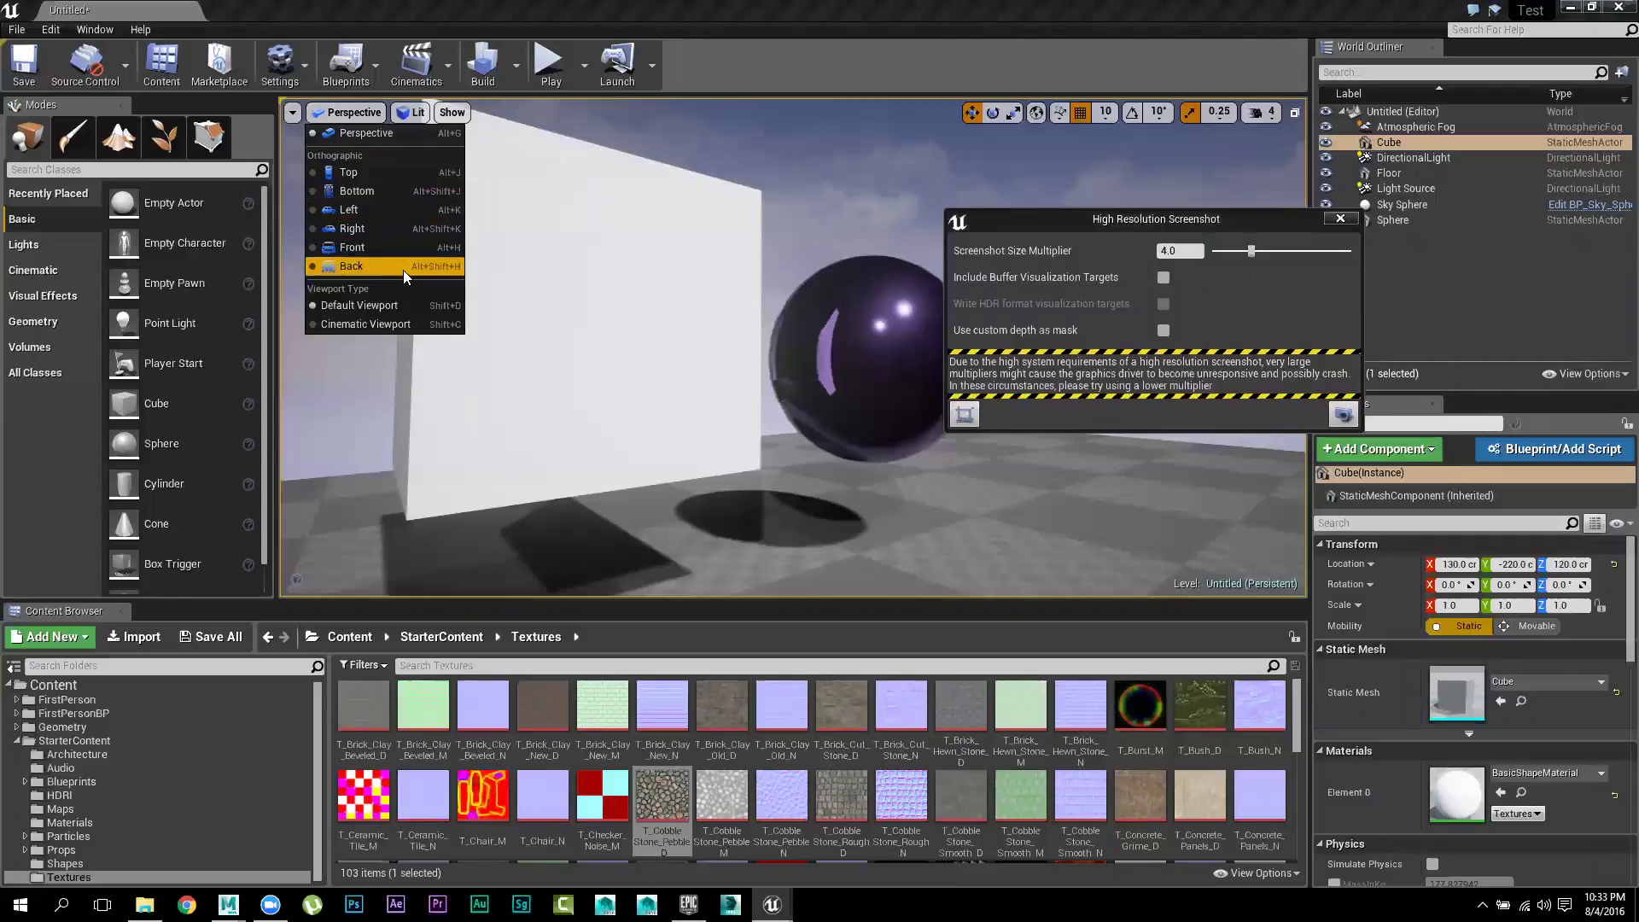
click(292, 112)
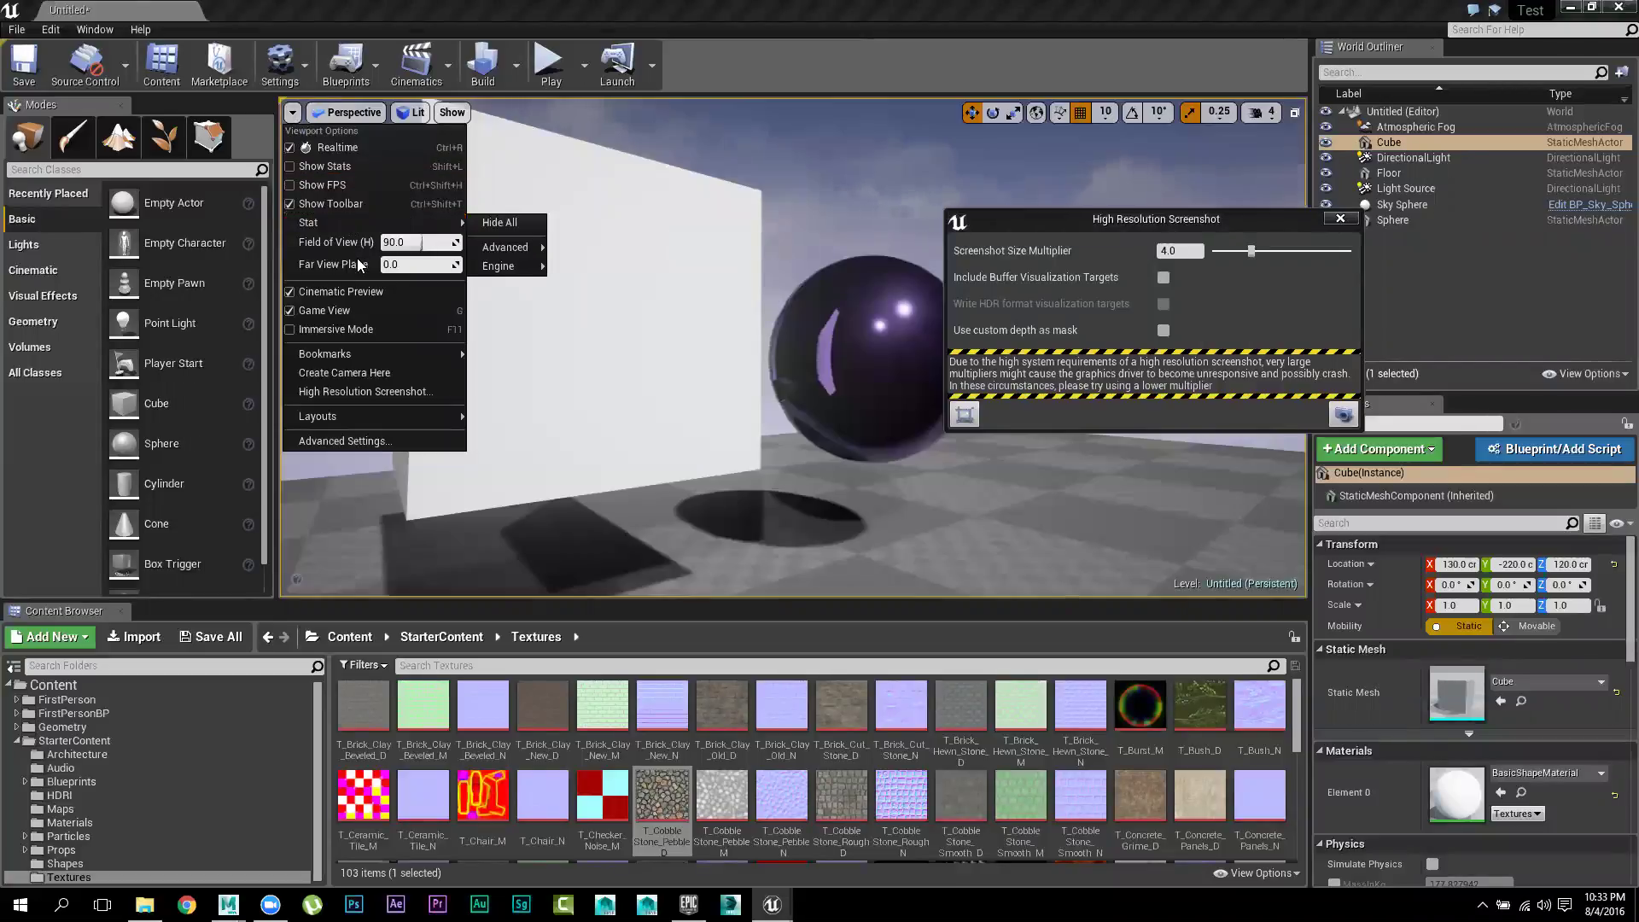
Create a CameraActor at the current viewport view framing the cube and sphere
click(410, 374)
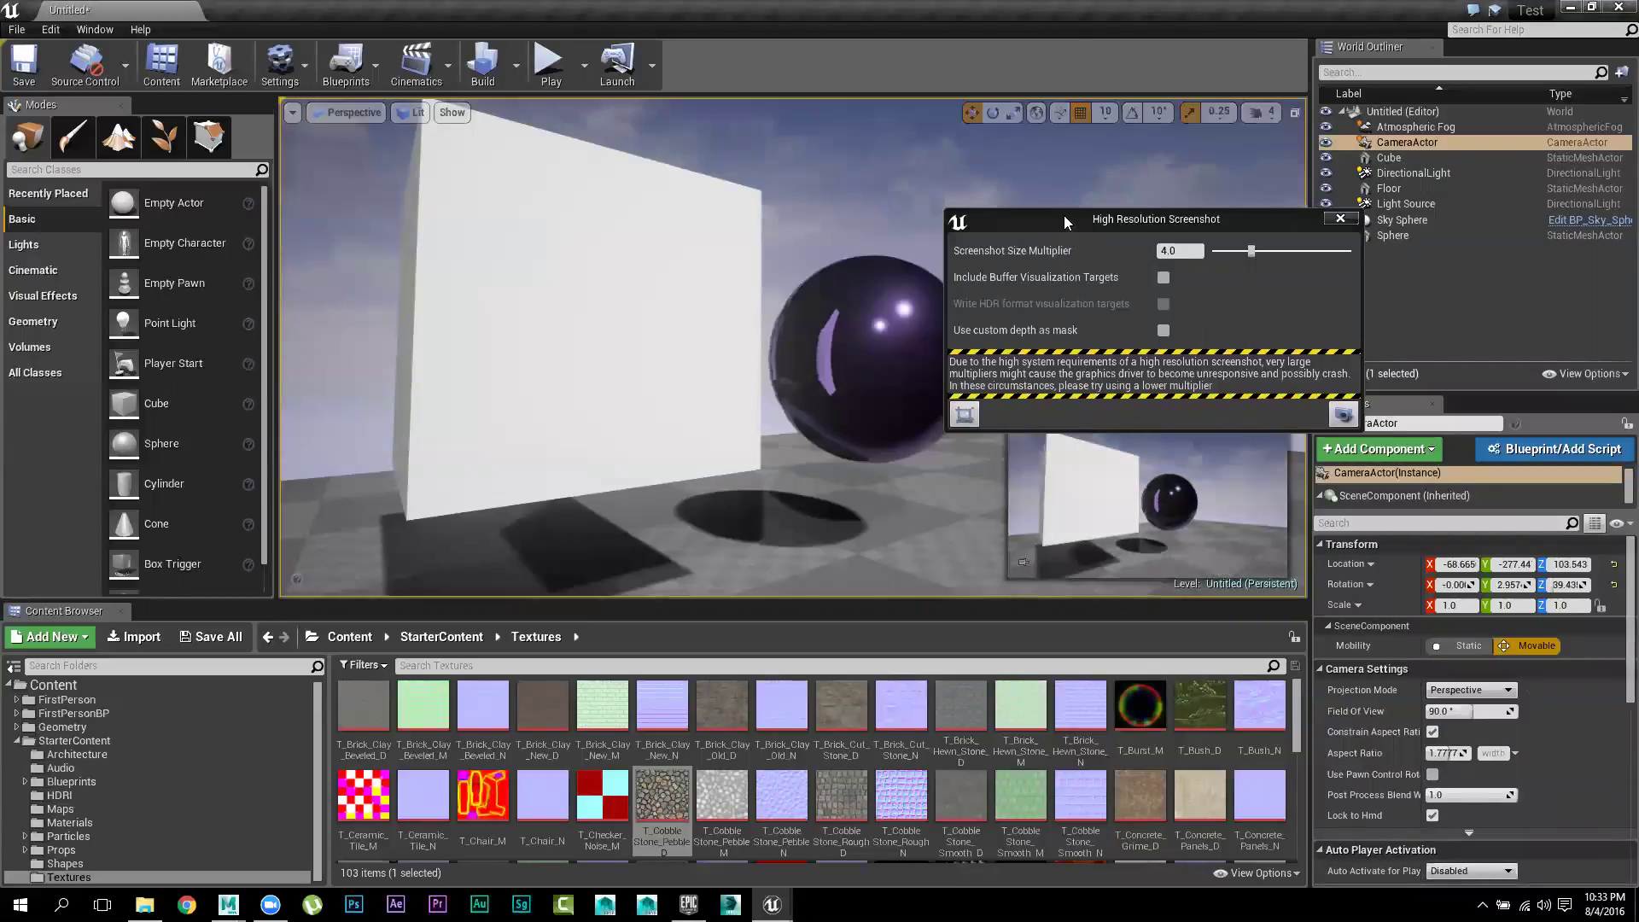
drag(1066, 222, 822, 150)
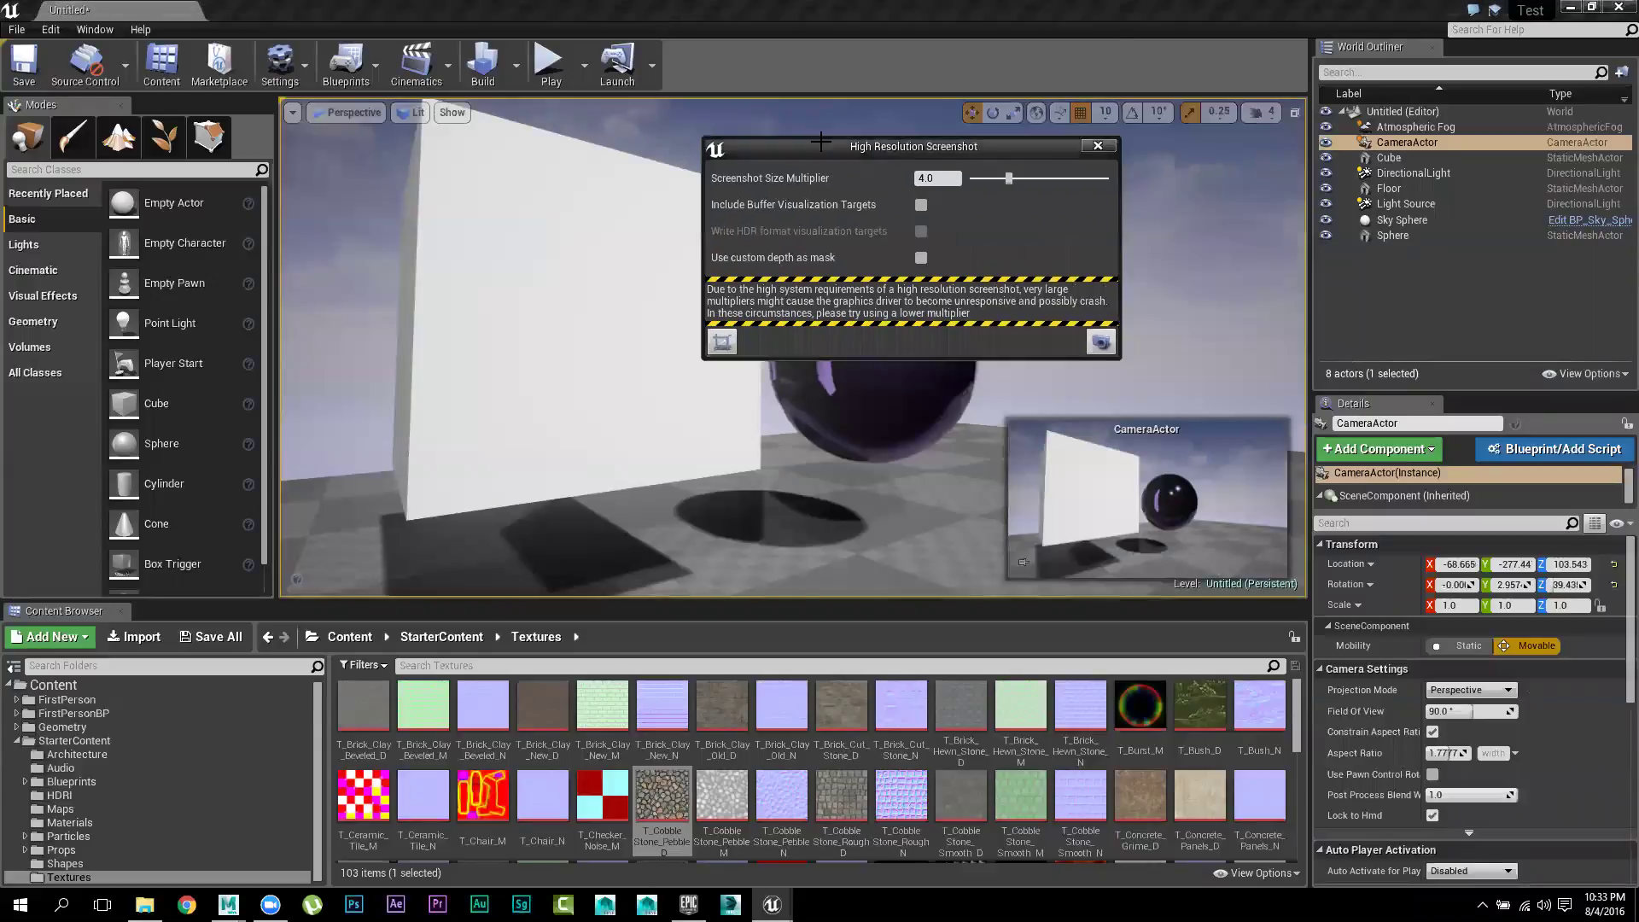
scroll(1564, 748, down, 2)
scroll(1564, 748, down, 1)
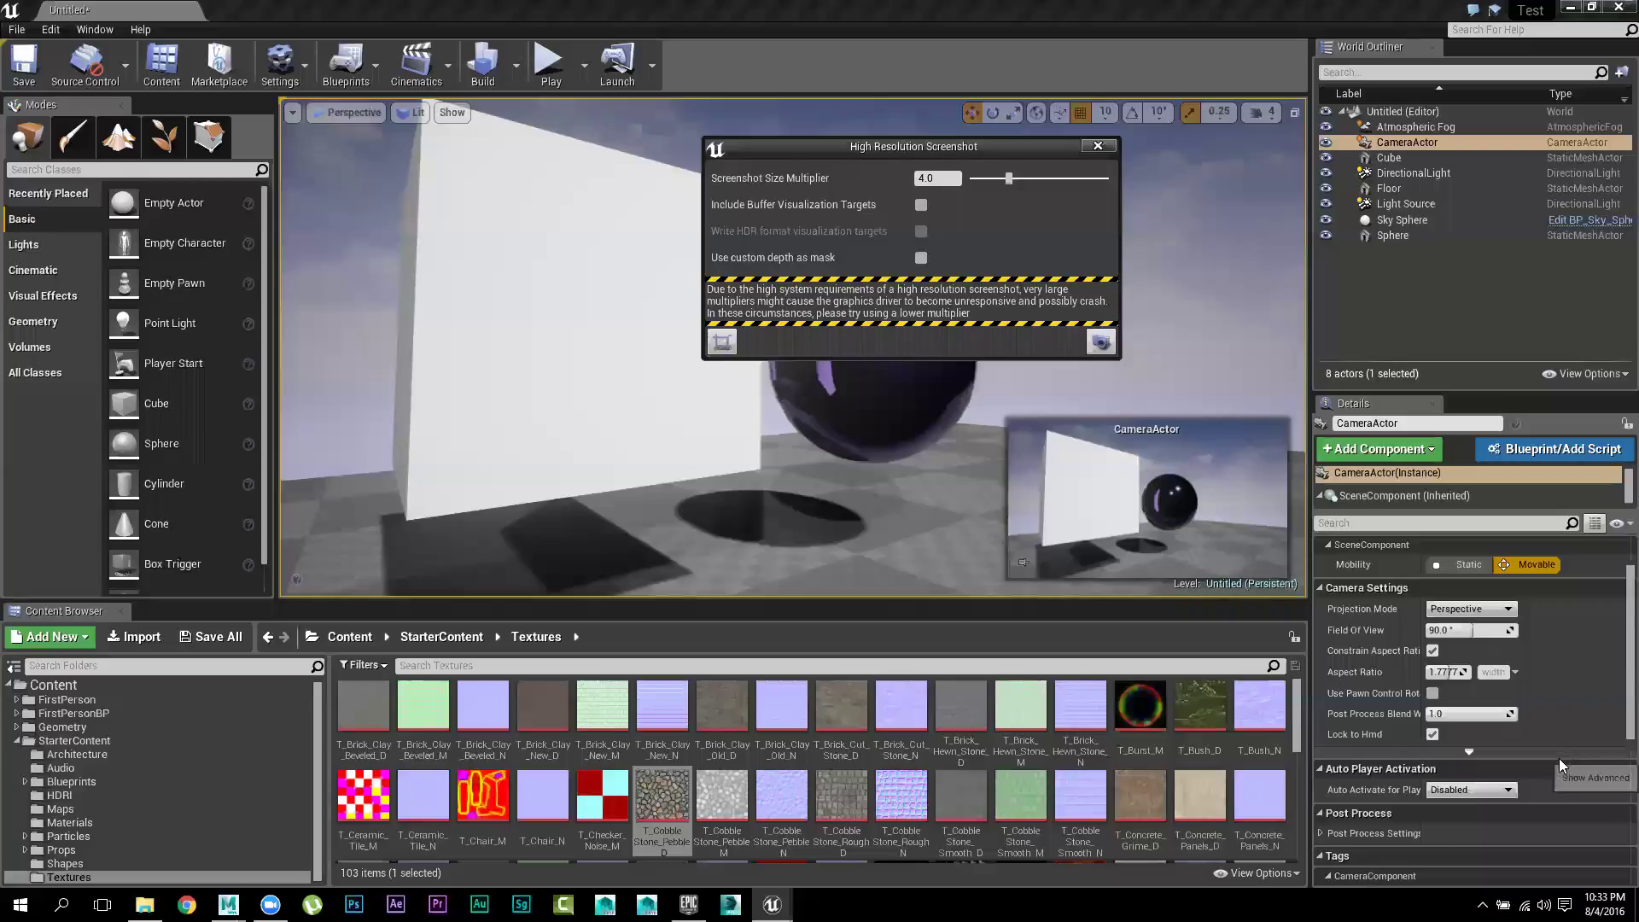
scroll(1558, 758, down, 4)
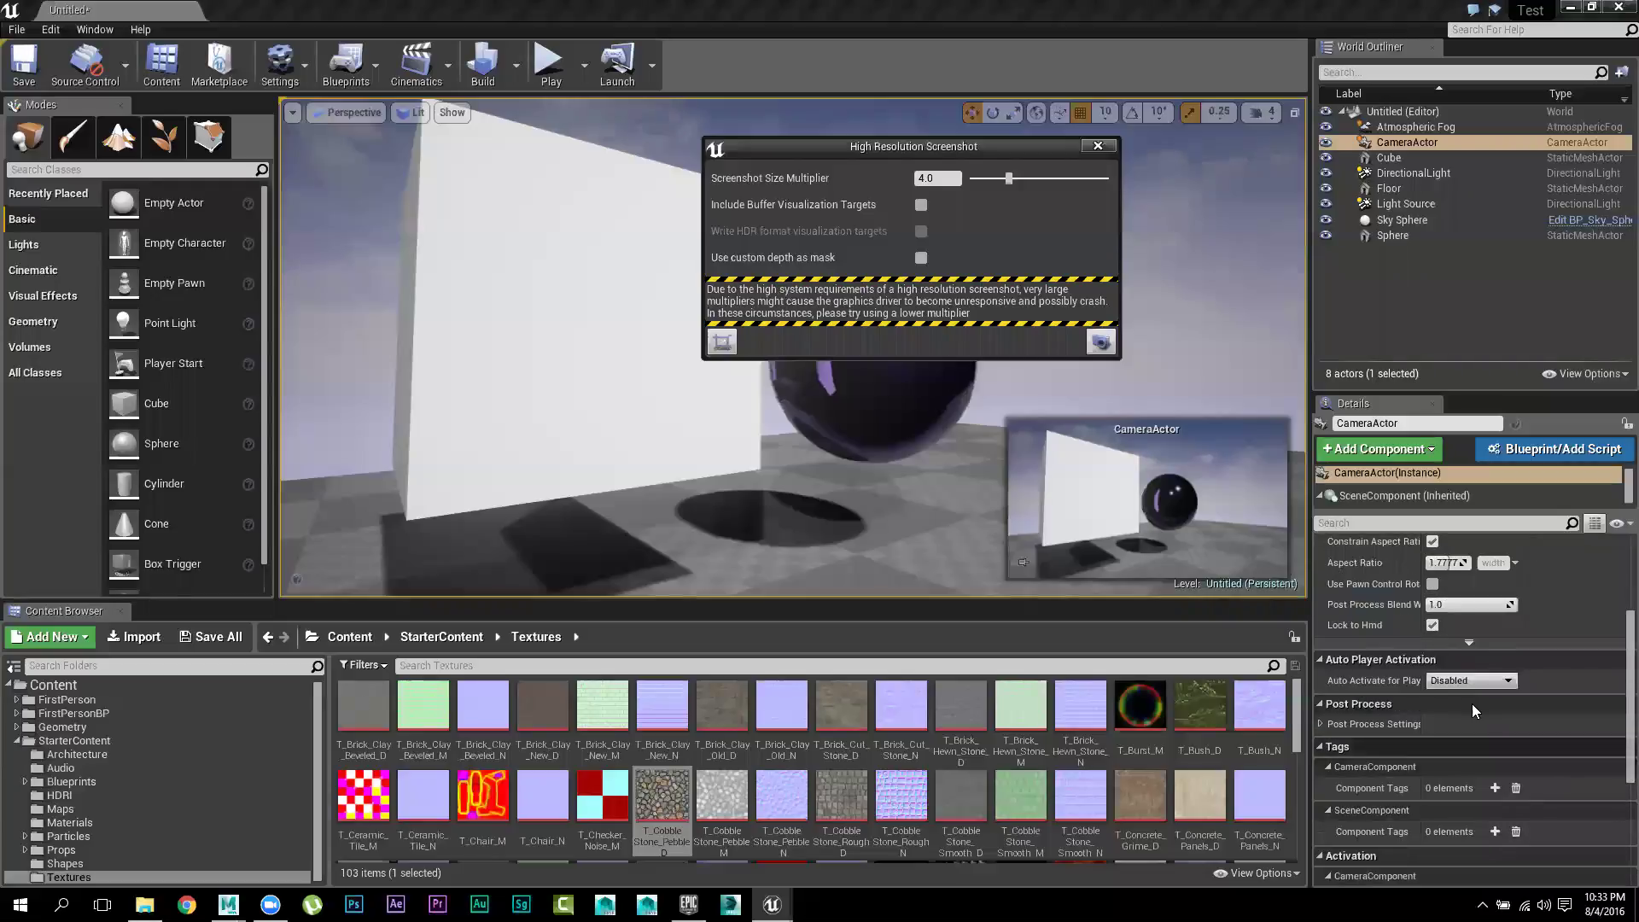
scroll(1471, 706, up, 4)
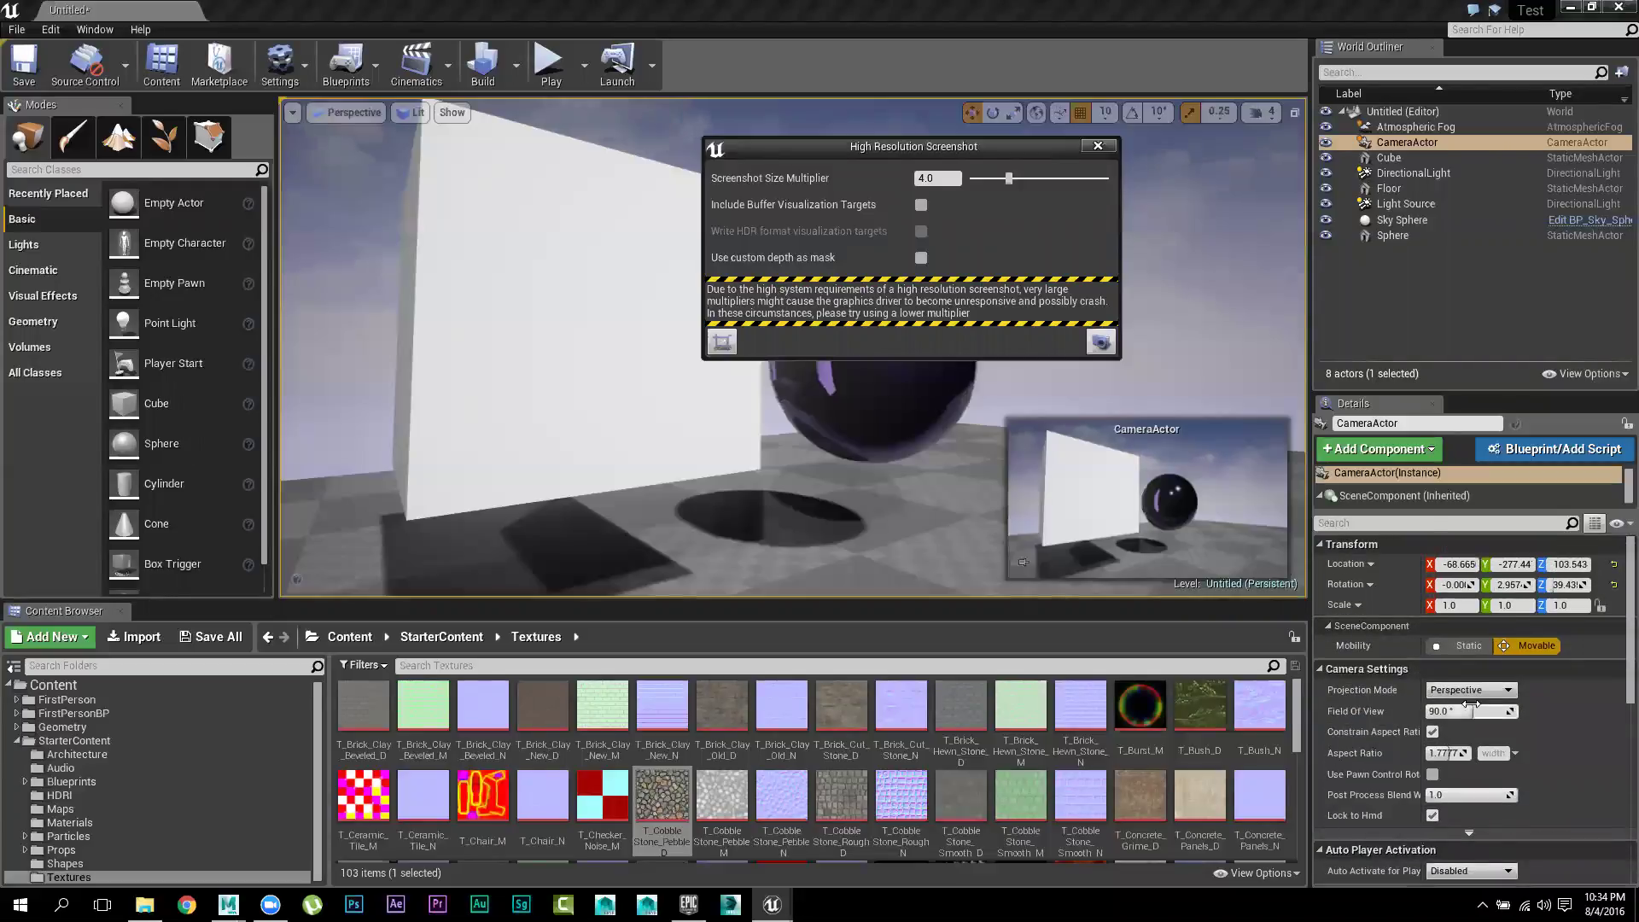
scroll(1472, 709, down, 4)
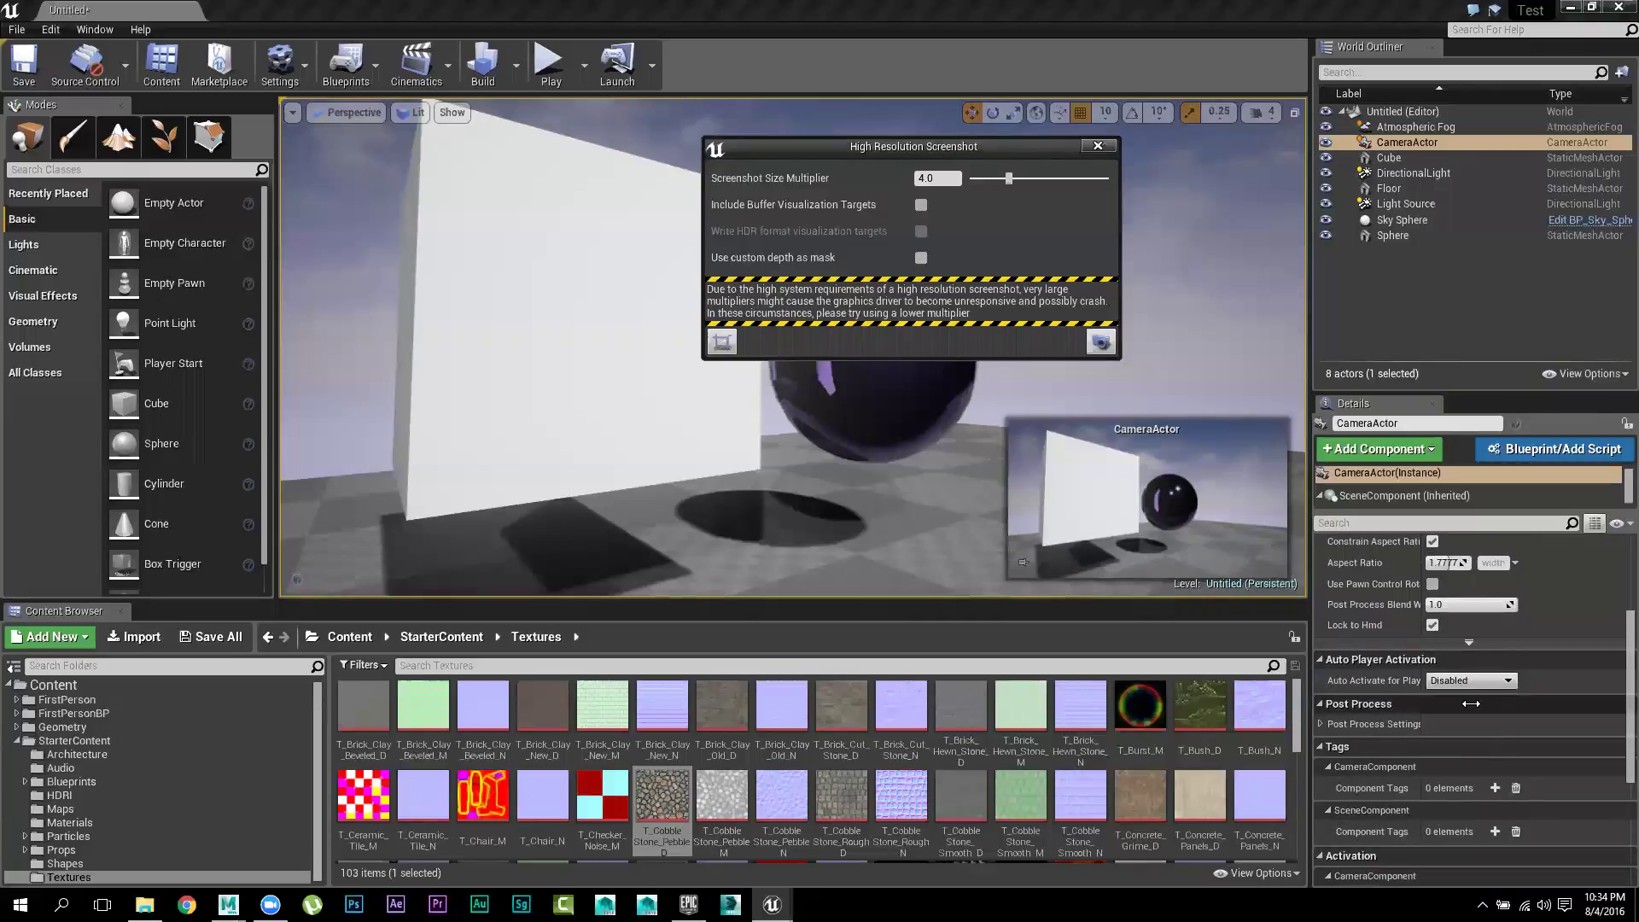
scroll(1470, 703, down, 1)
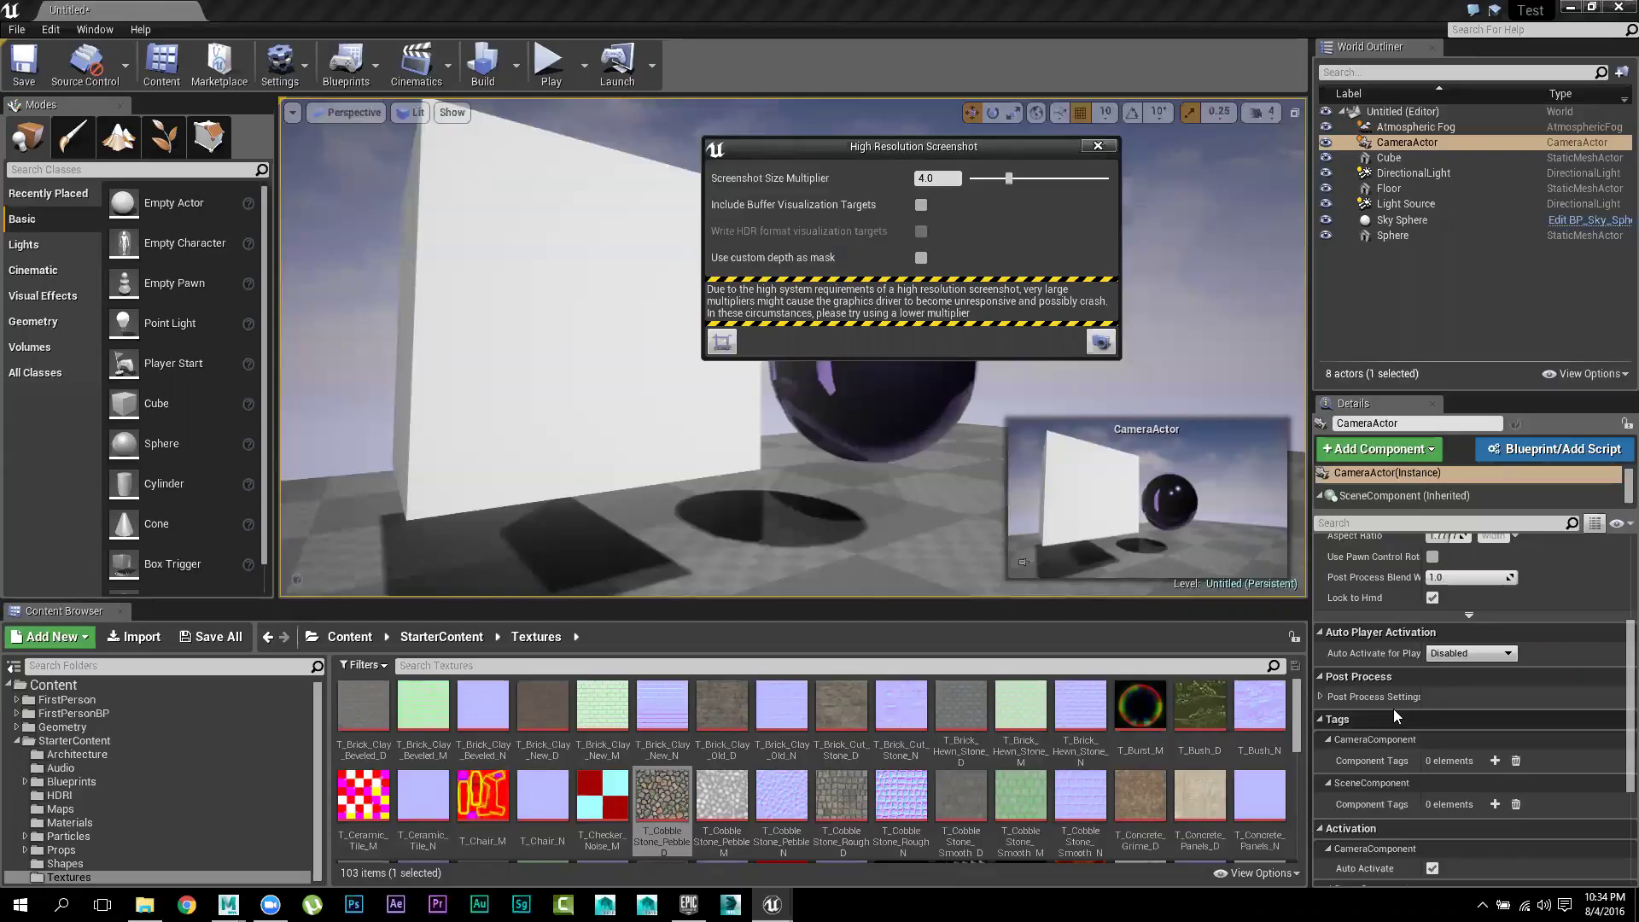
In the camera's Post Process Settings, enable Screen Space Reflections Quality and set it to 100.0
click(1318, 695)
scroll(1412, 743, down, 5)
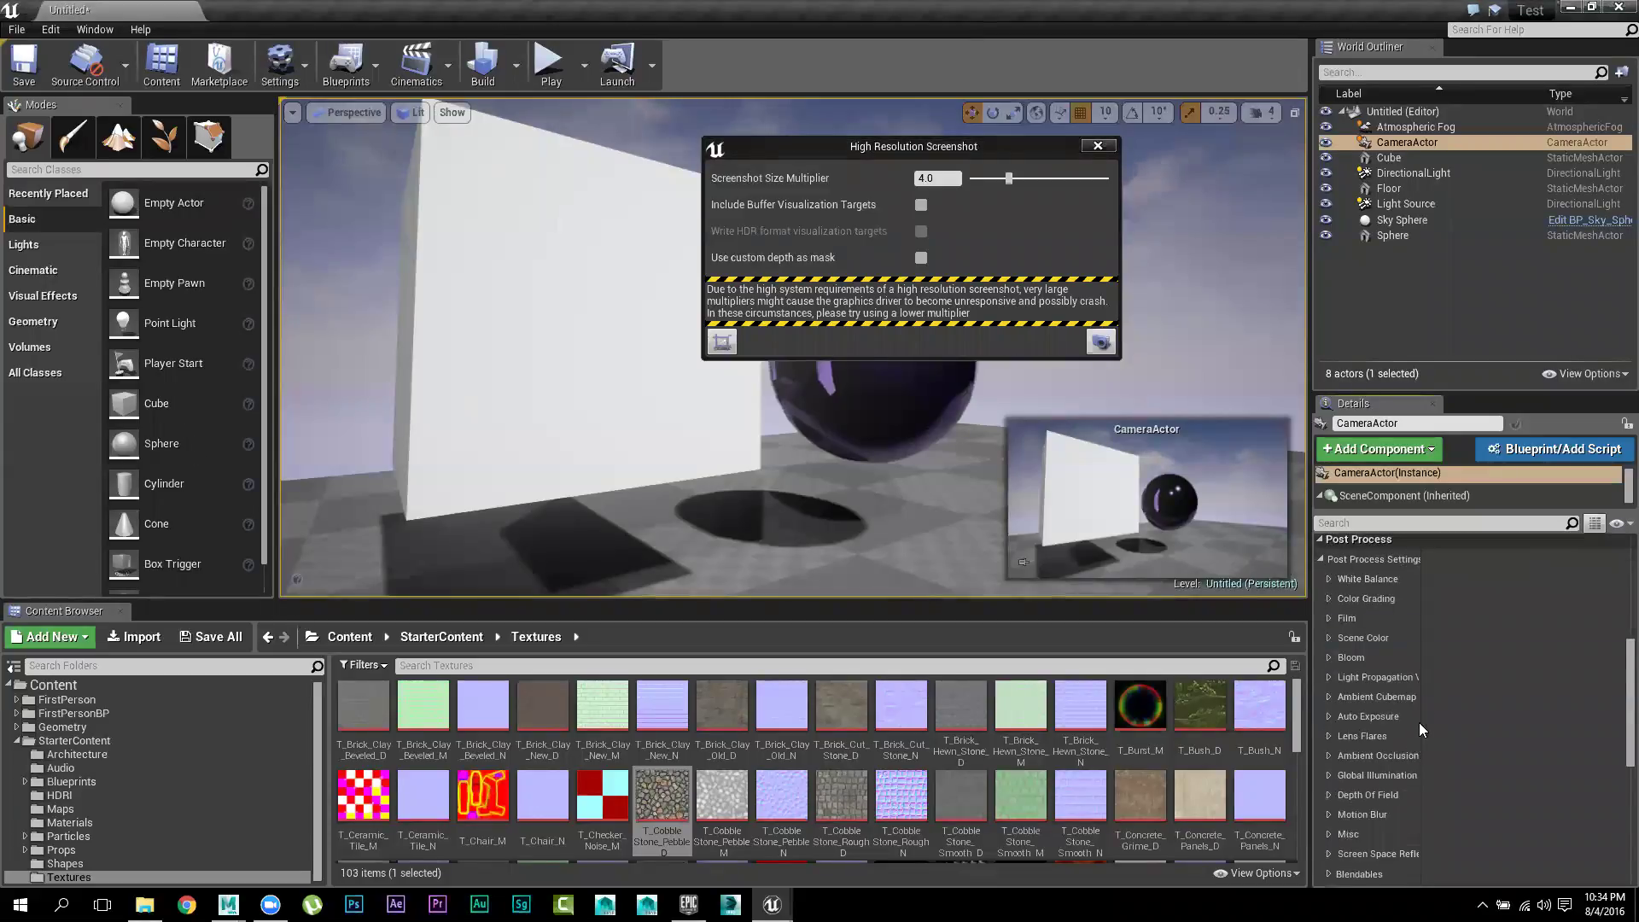
scroll(1418, 717, down, 3)
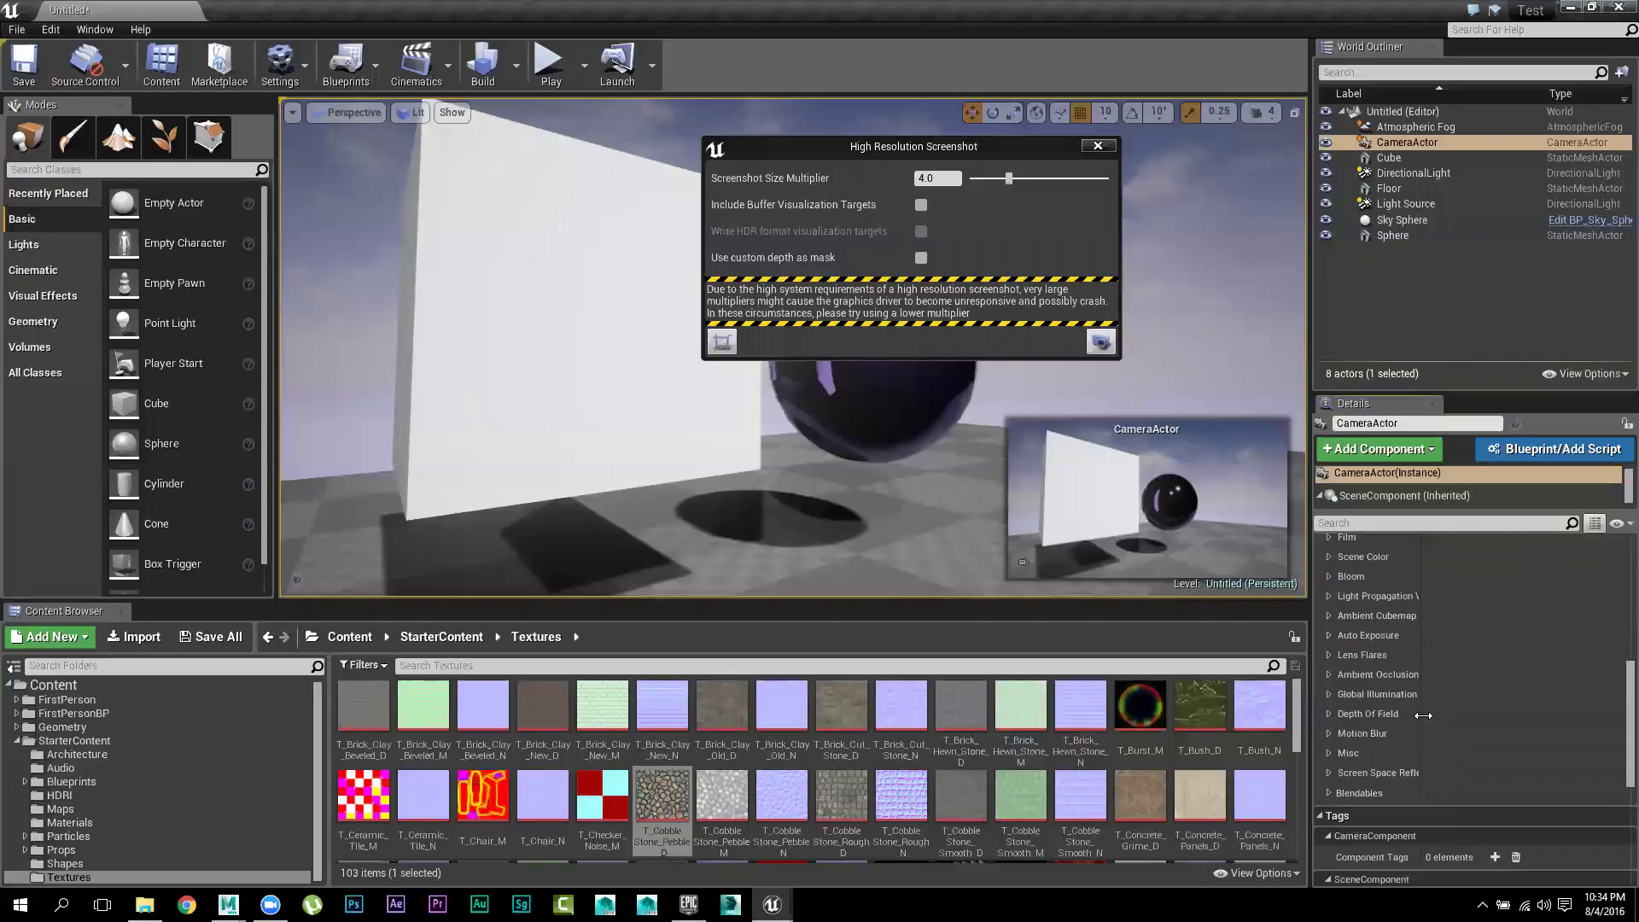
click(1328, 772)
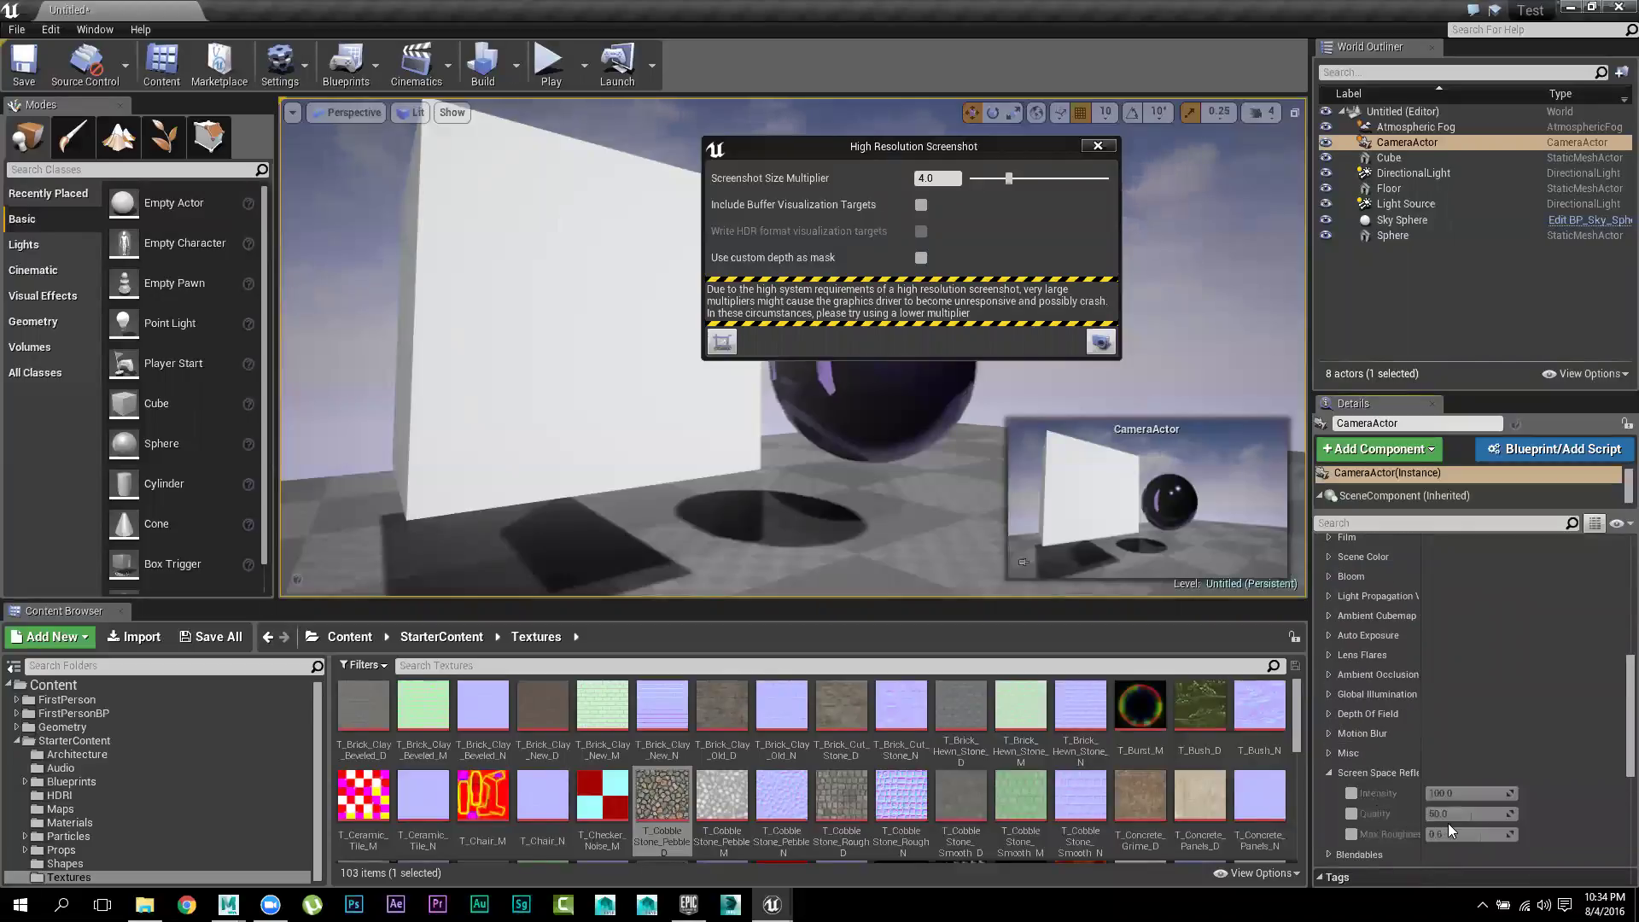
click(1351, 814)
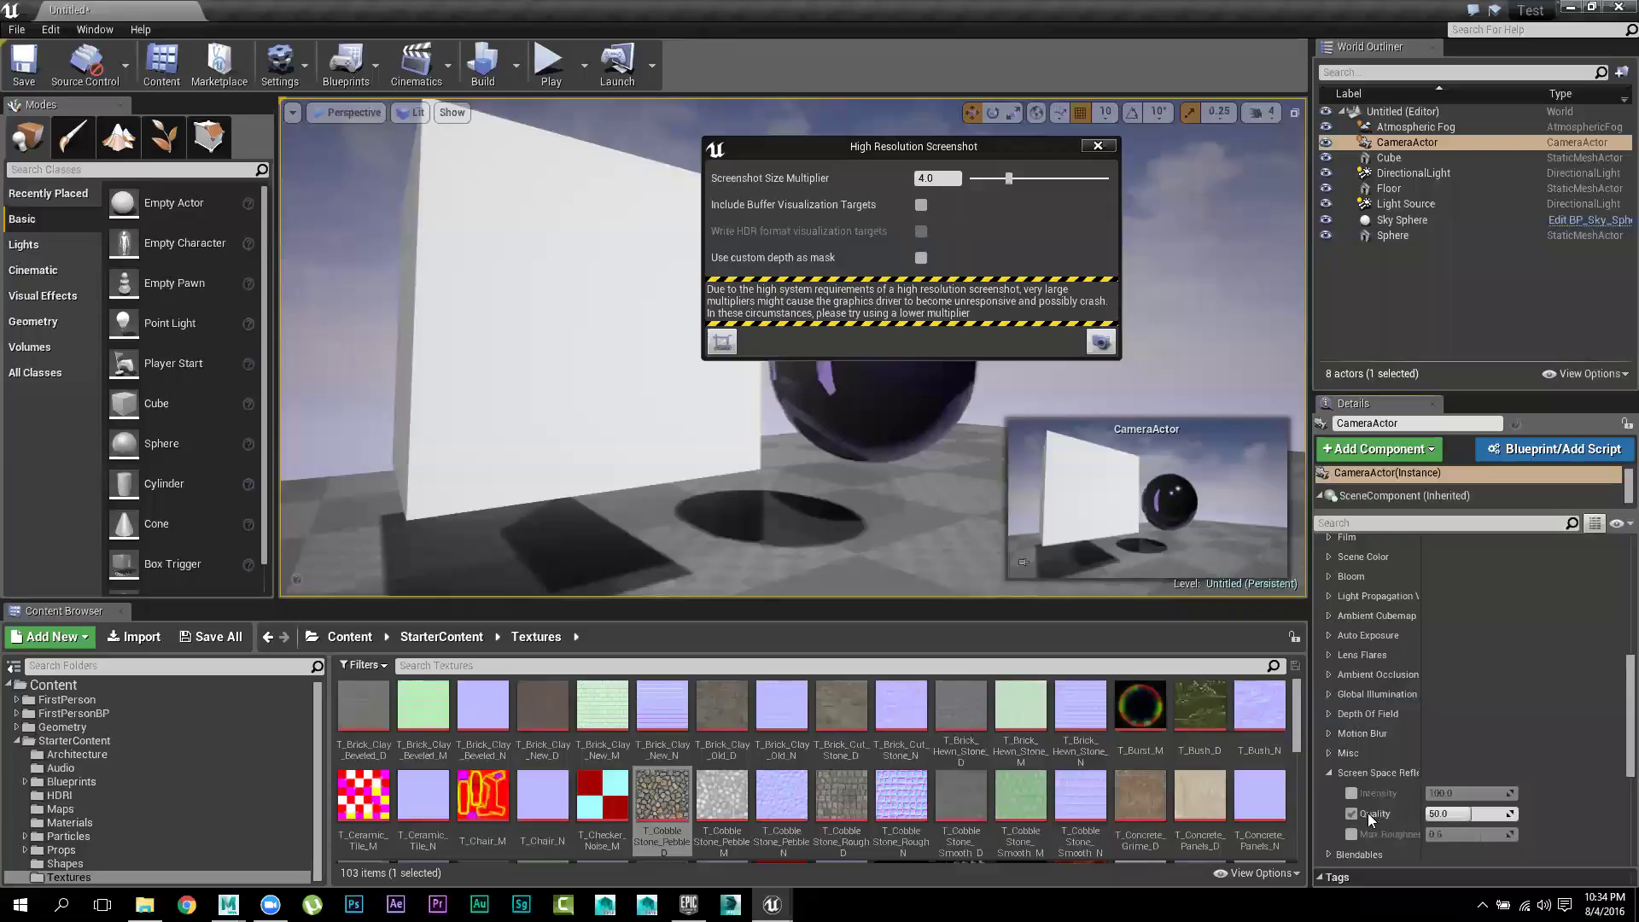
drag(1421, 764, 1480, 763)
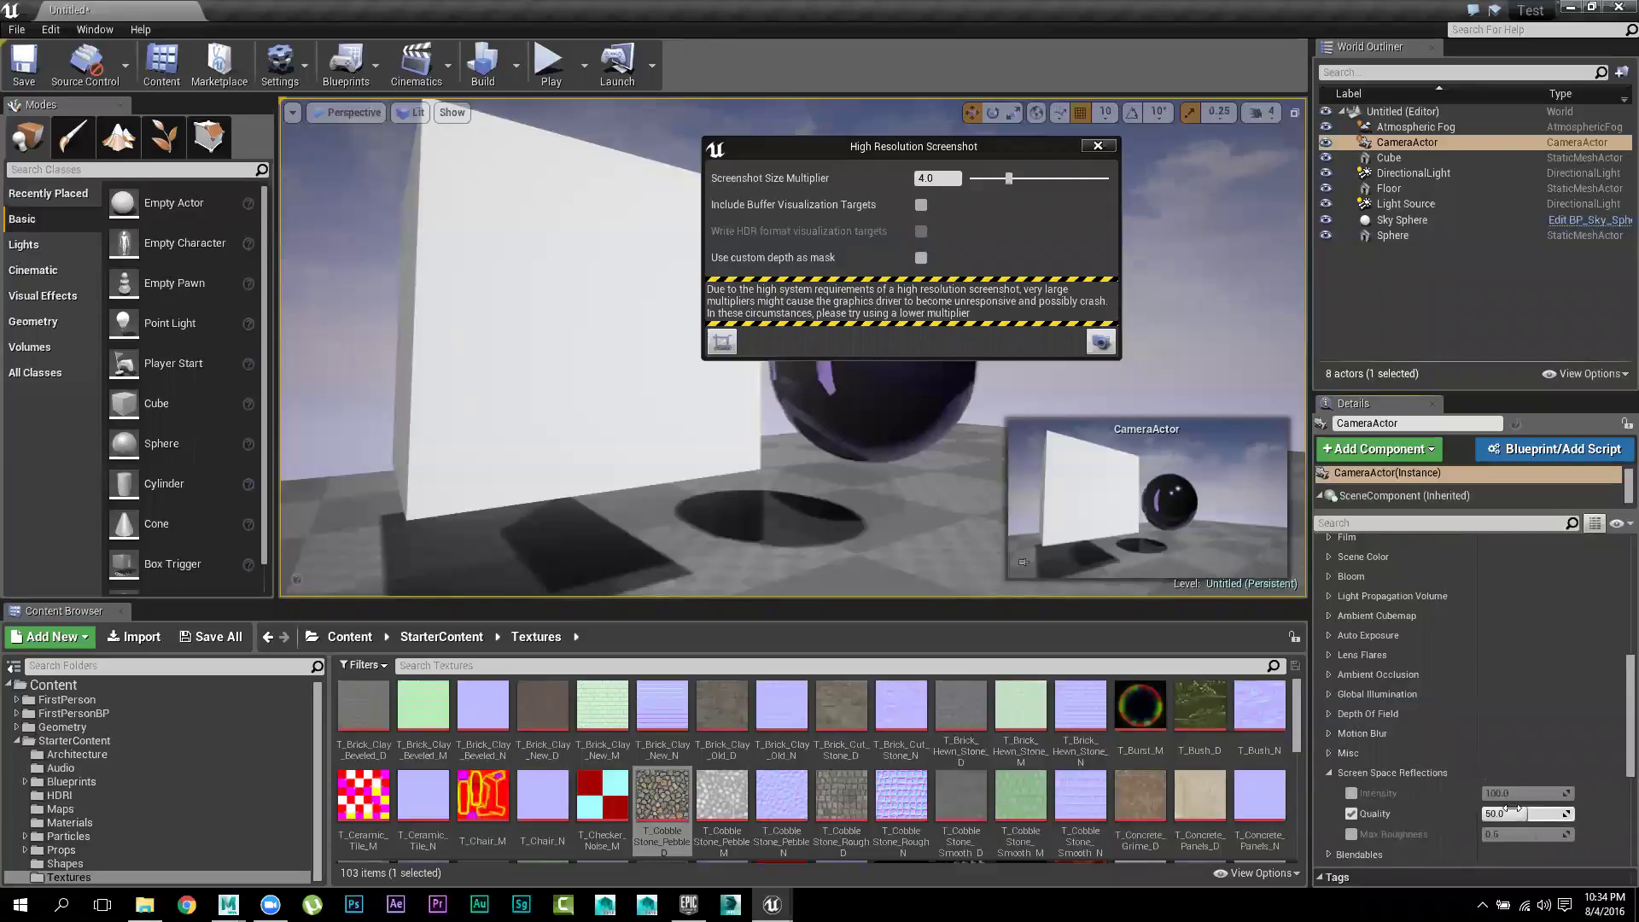
mouse_move(1526, 814)
mouse_down()
mouse_move(1574, 814)
mouse_move(1434, 812)
mouse_move(1515, 812)
mouse_up()
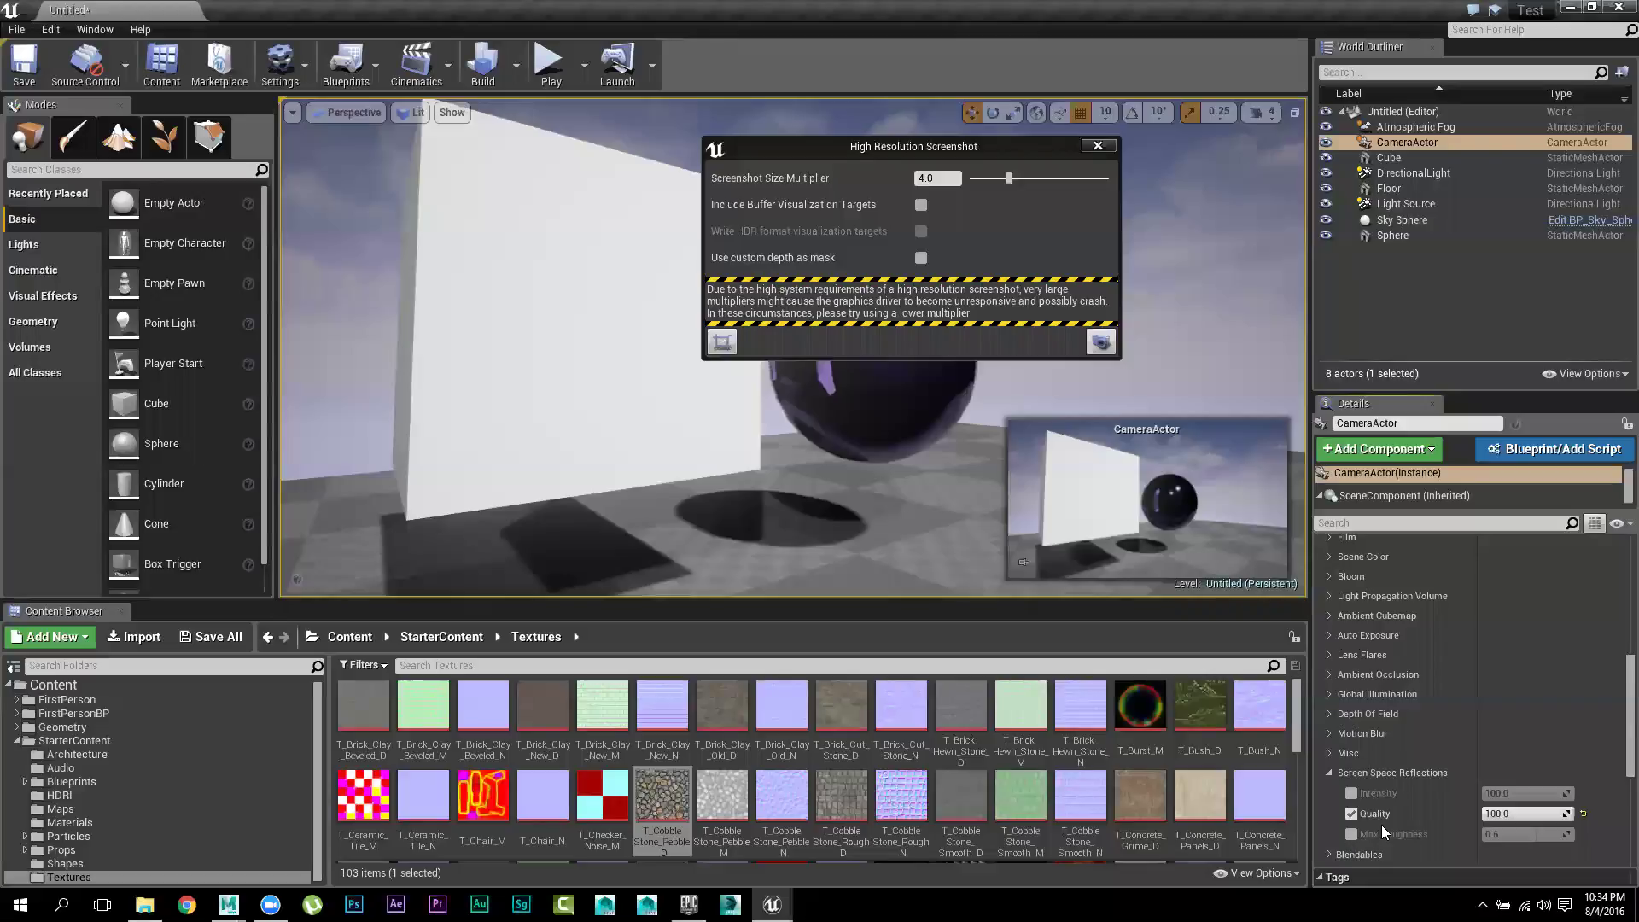
scroll(1381, 825, down, 2)
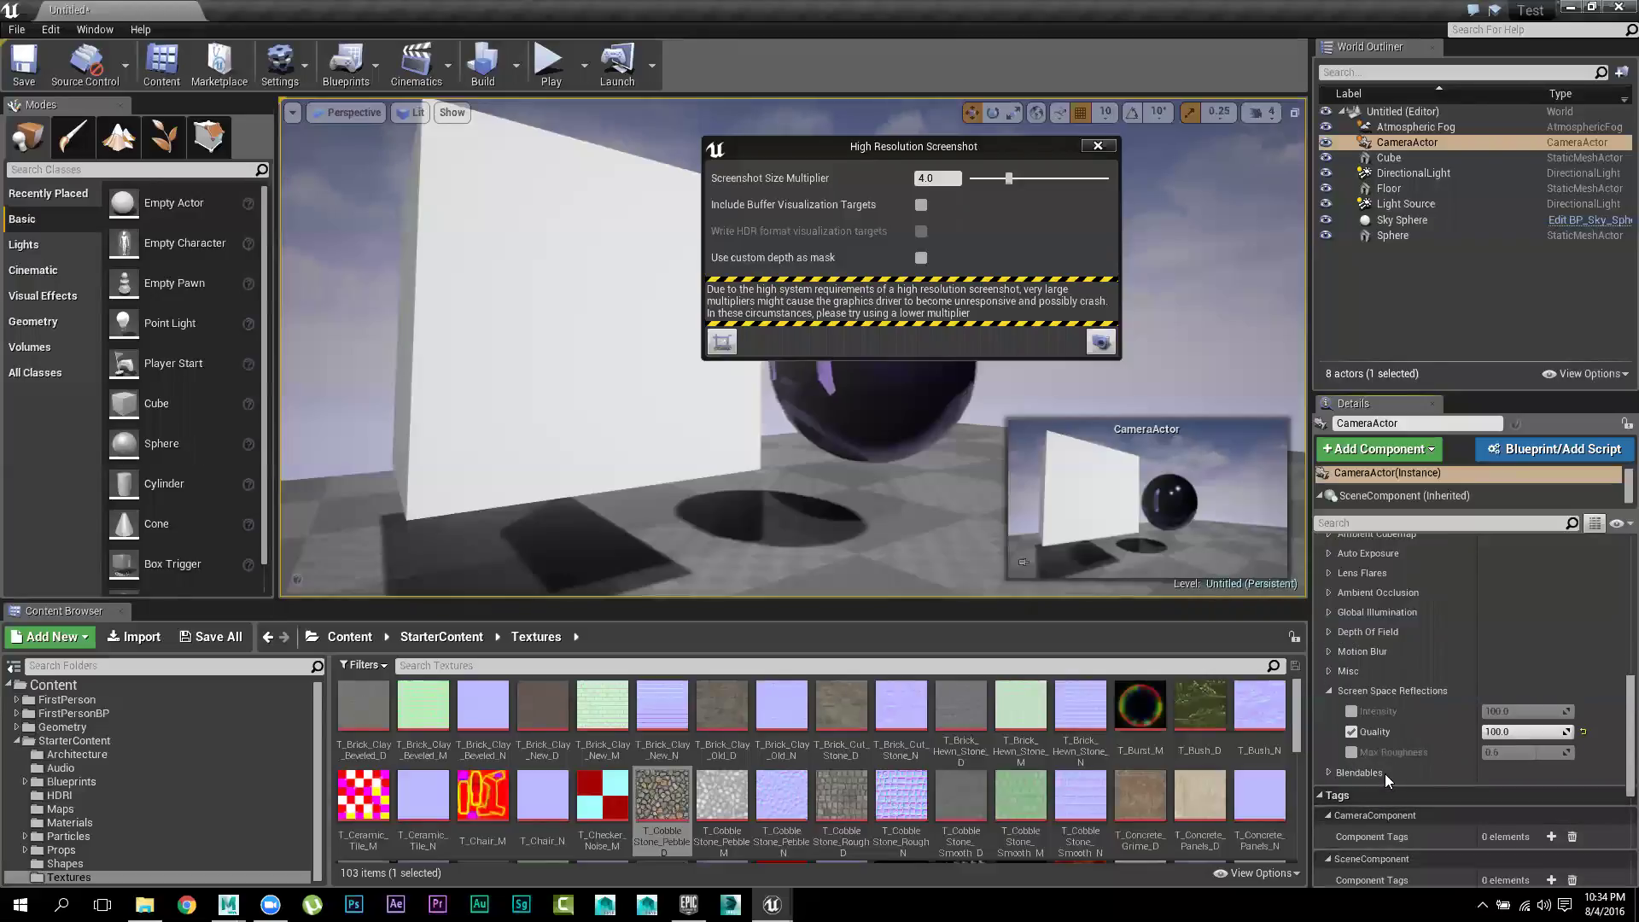
scroll(1405, 715, up, 5)
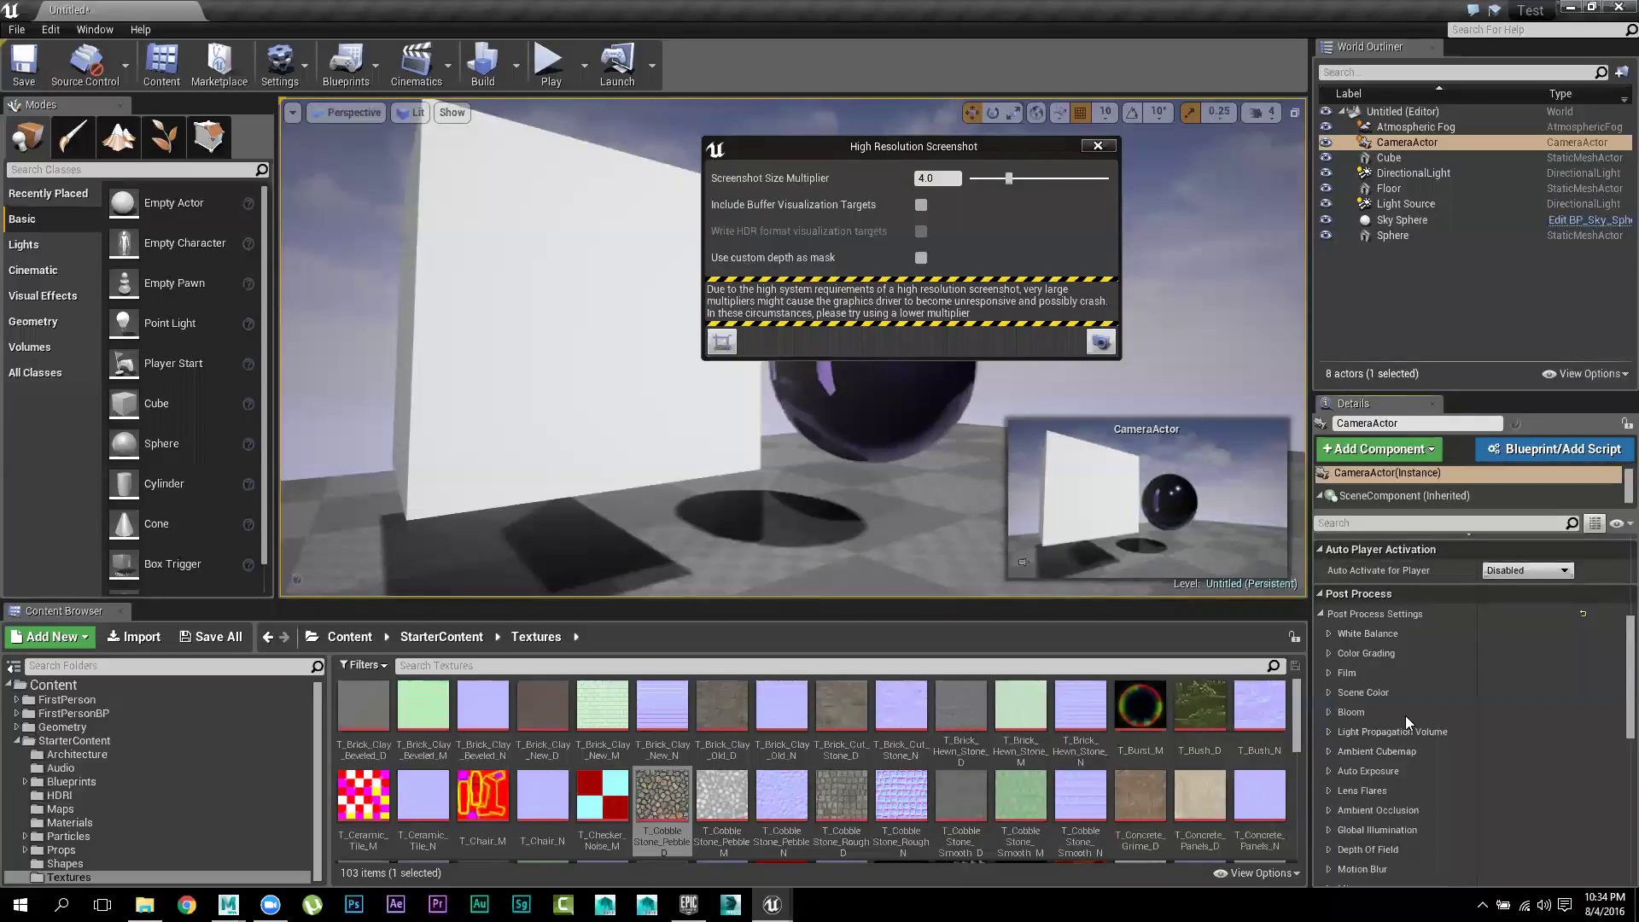
scroll(1405, 716, down, 2)
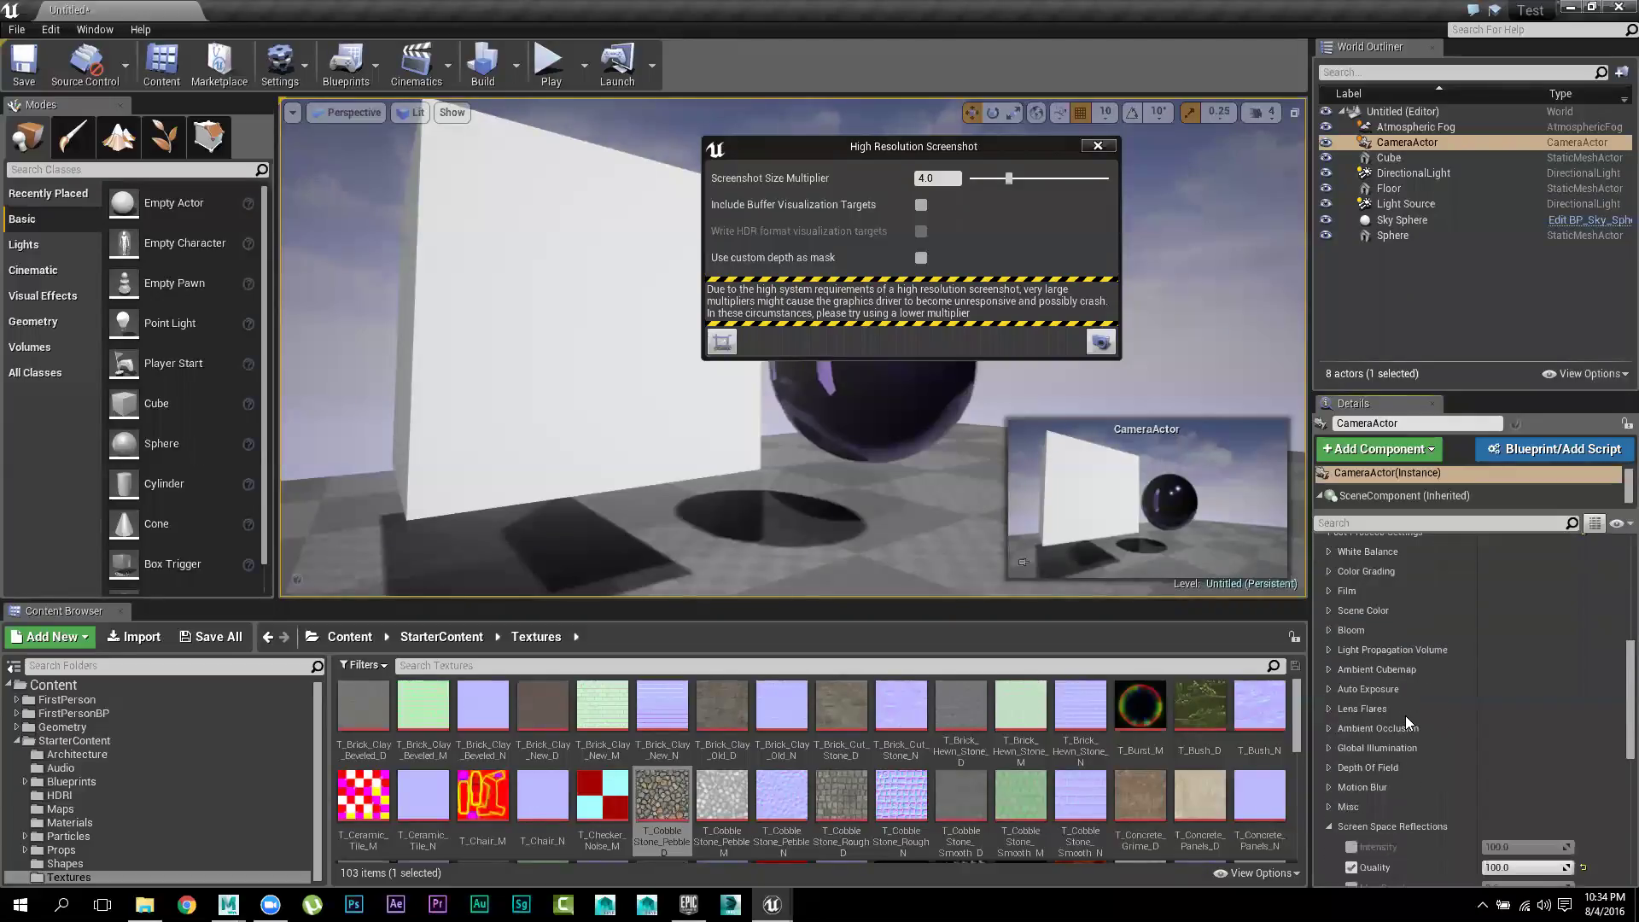
scroll(1405, 722, down, 2)
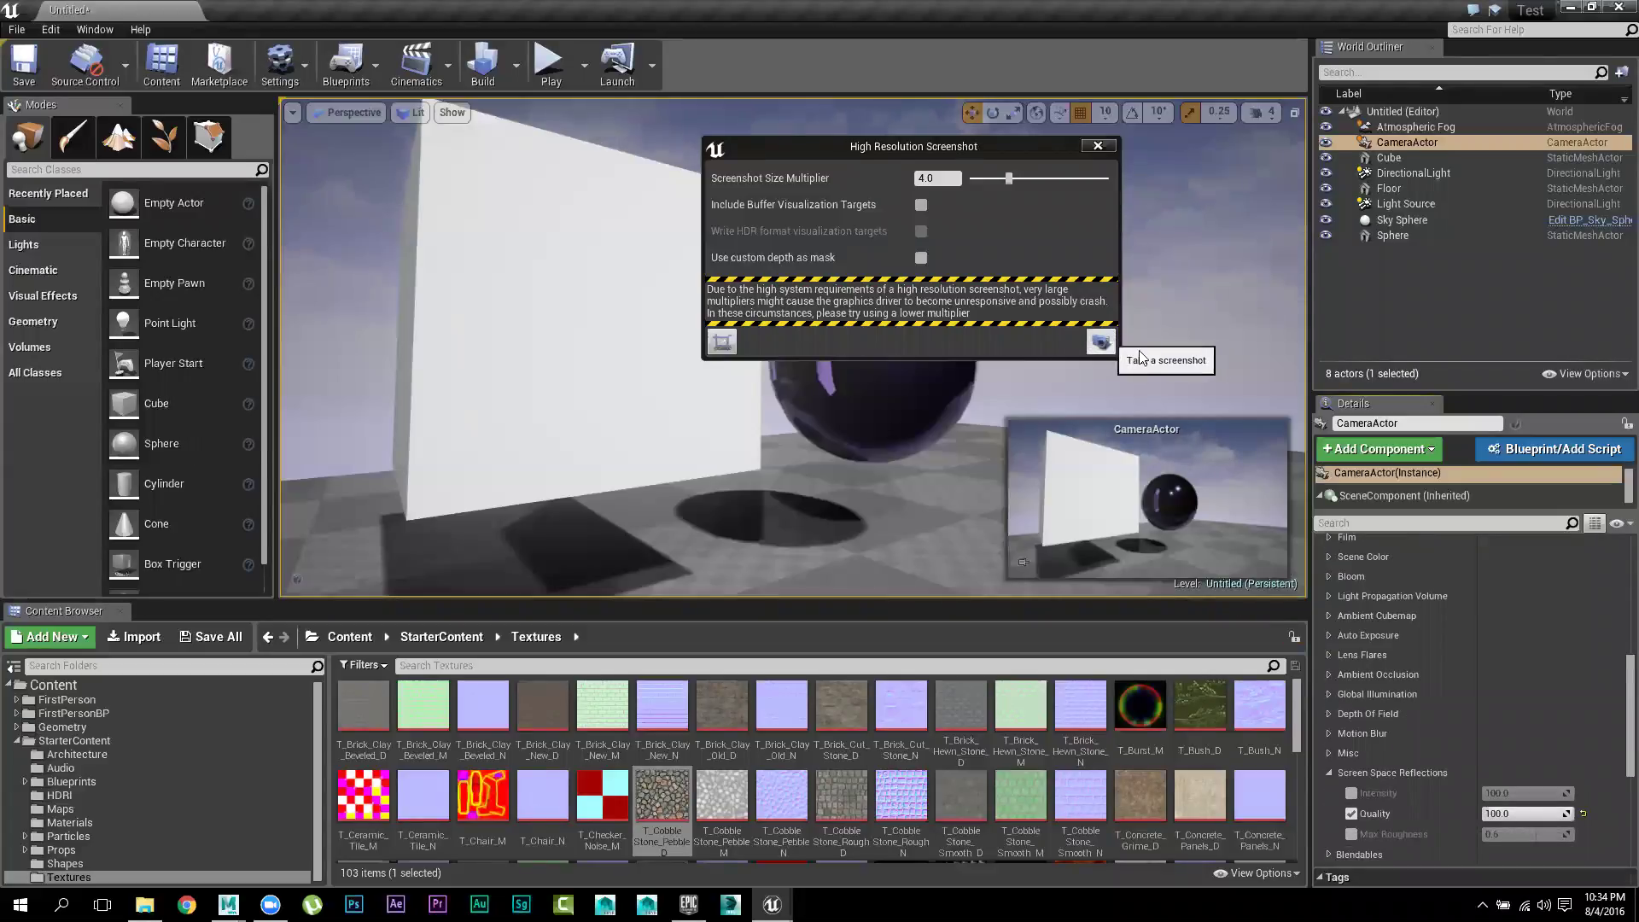
Take the 4x high-resolution screenshot and open HighresScreenshot00000.png from its Saved/Screenshots folder
click(1102, 342)
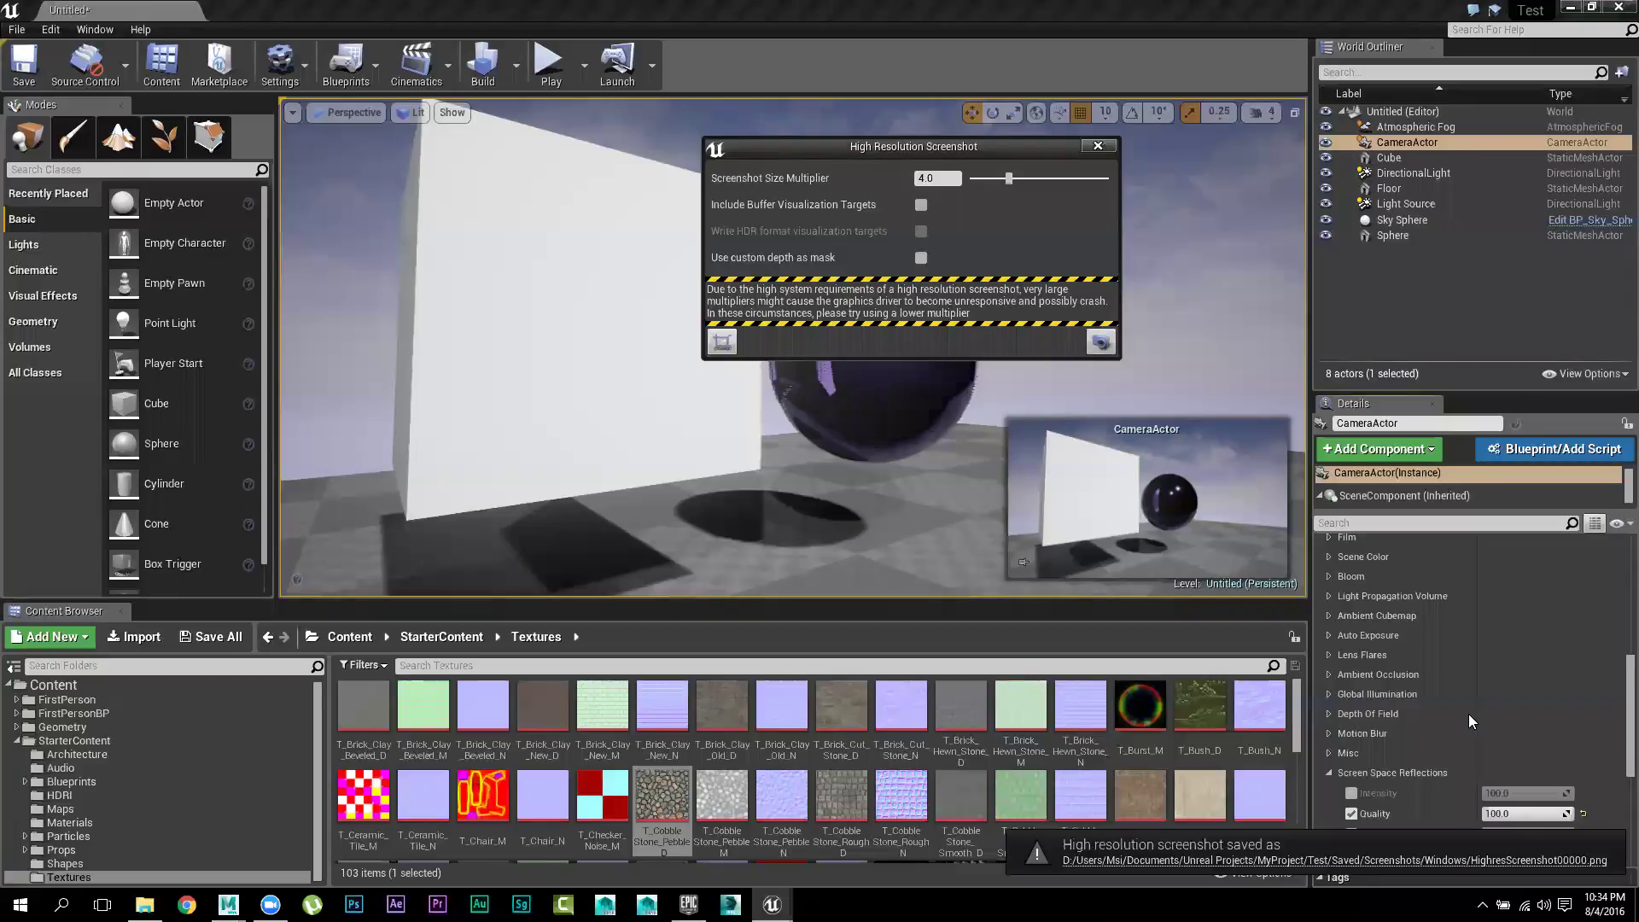
click(1551, 862)
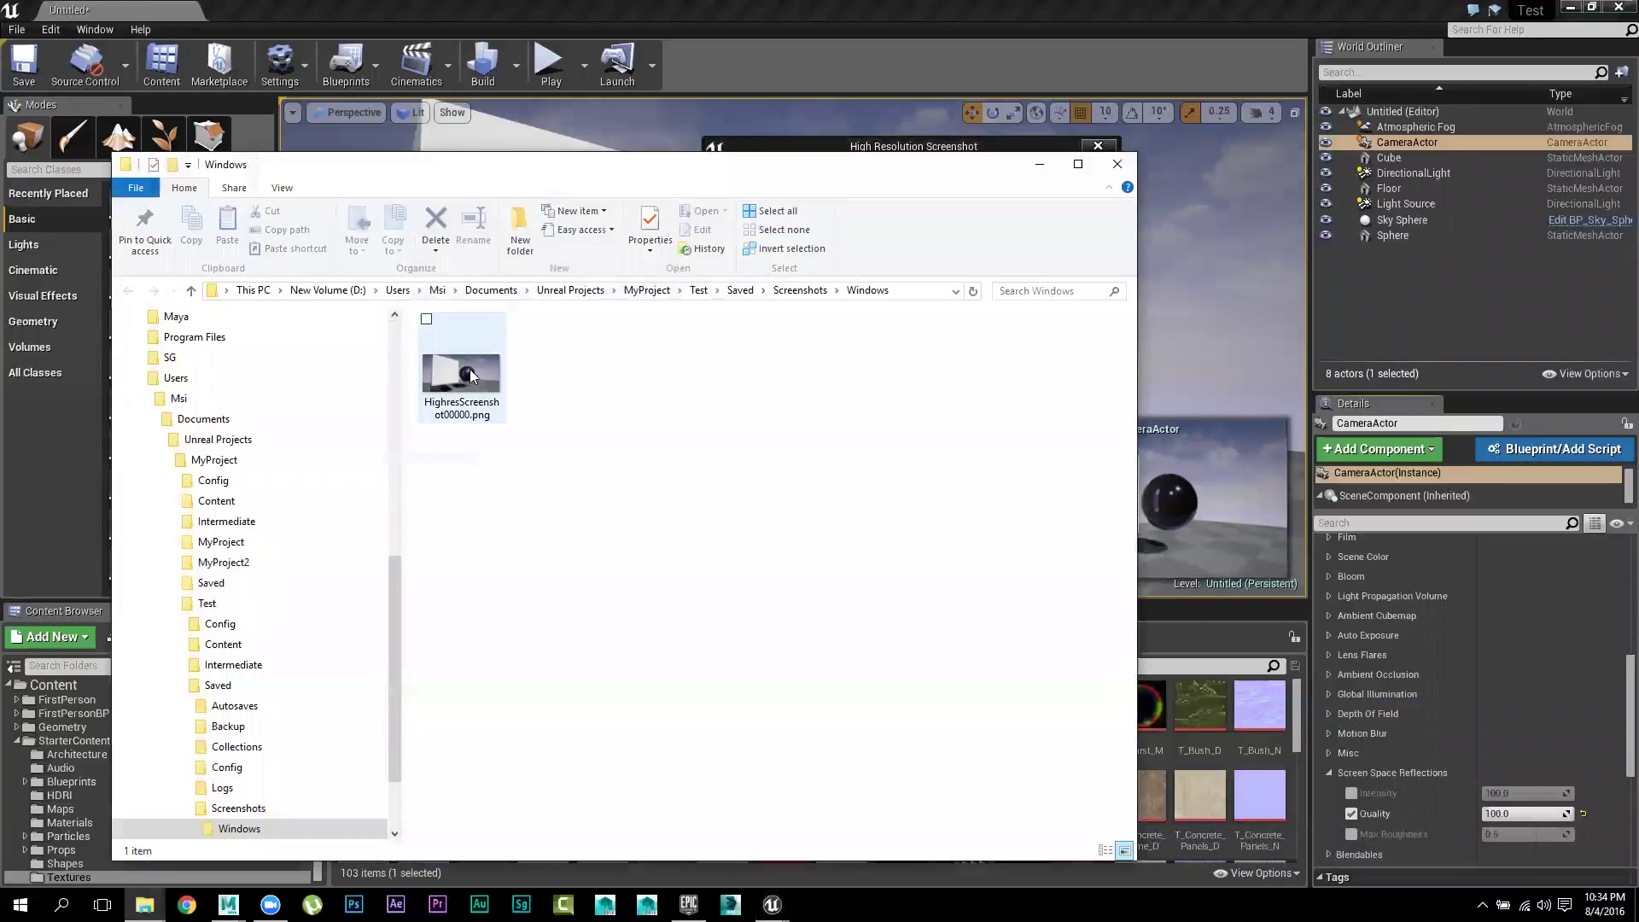
double_click(470, 376)
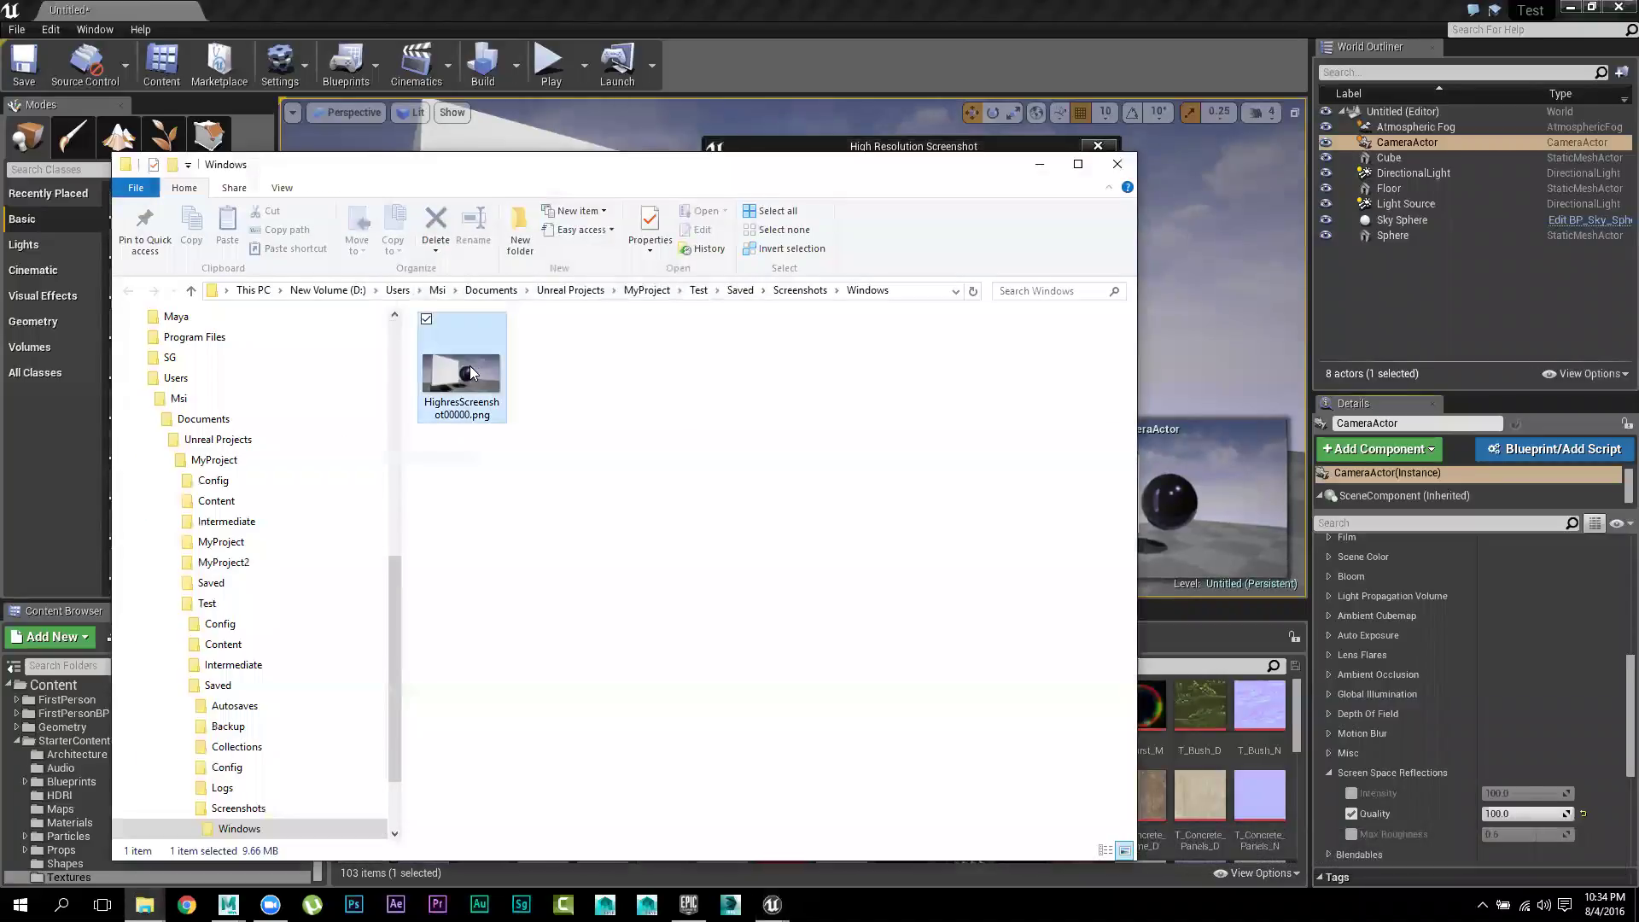
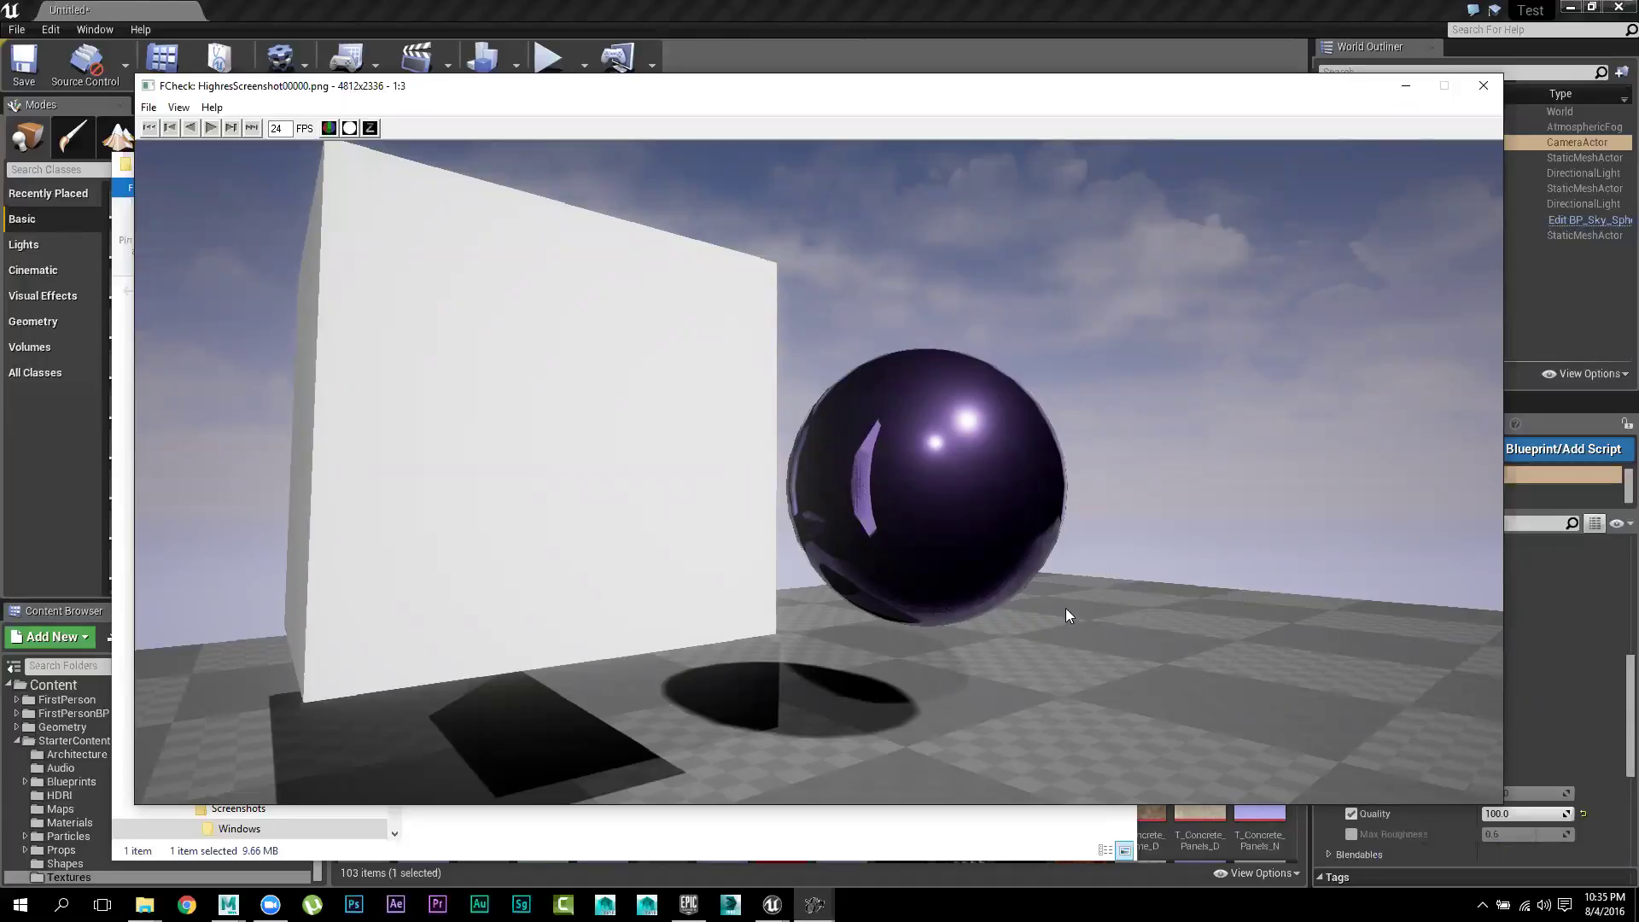
Close the FCheck screenshot viewer and the Saved\Screenshots\Windows folder window
click(1484, 86)
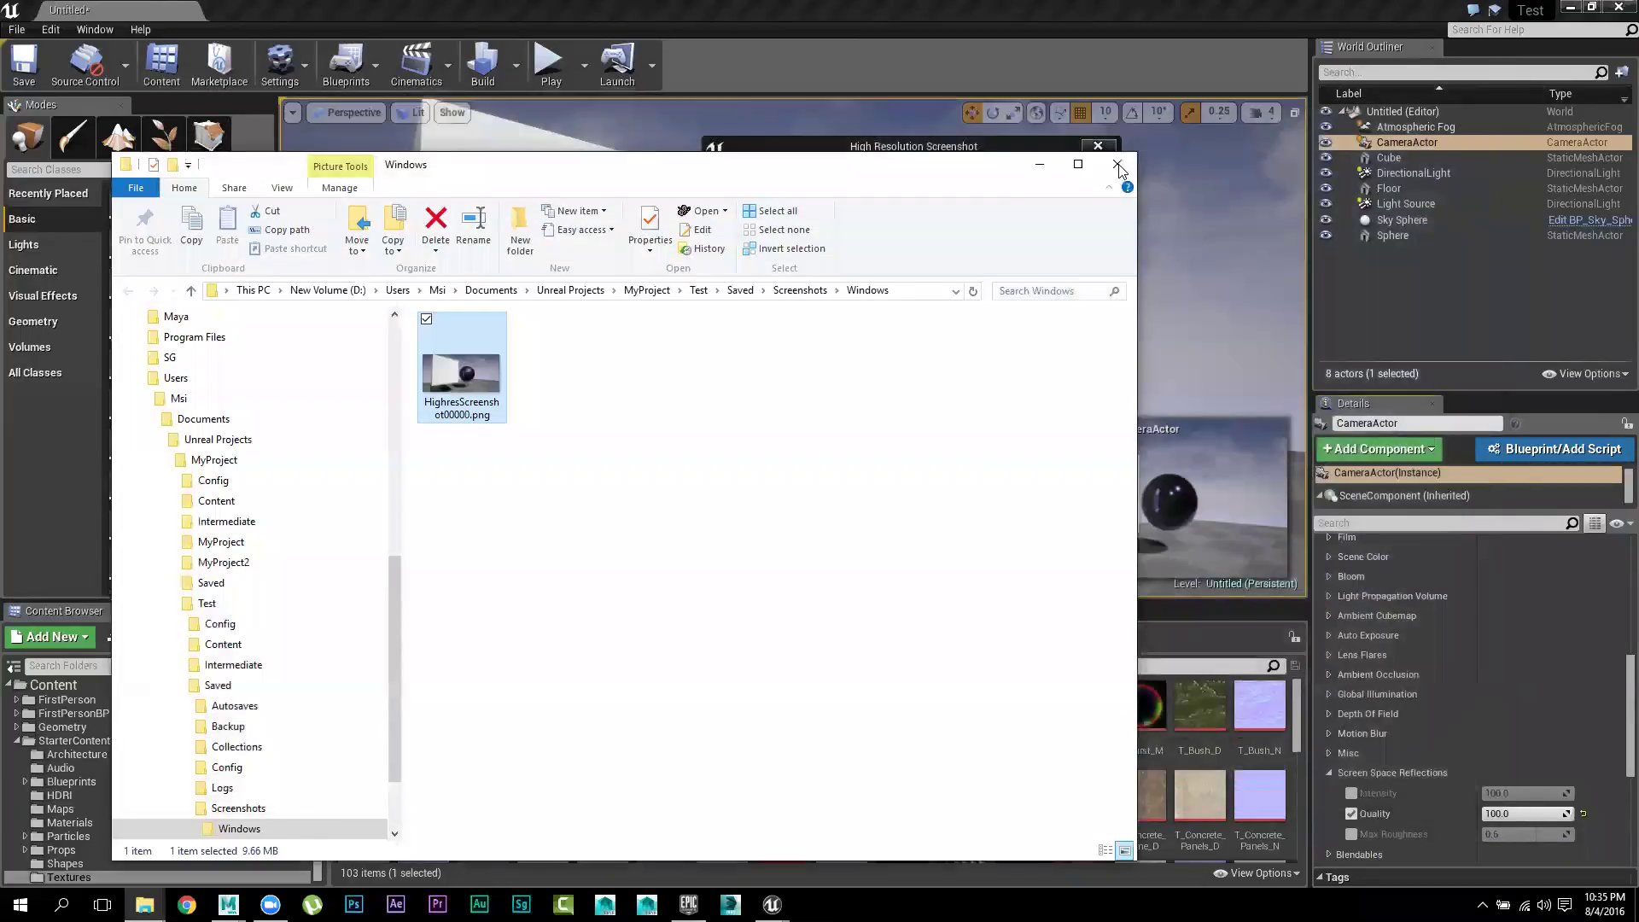
click(1117, 164)
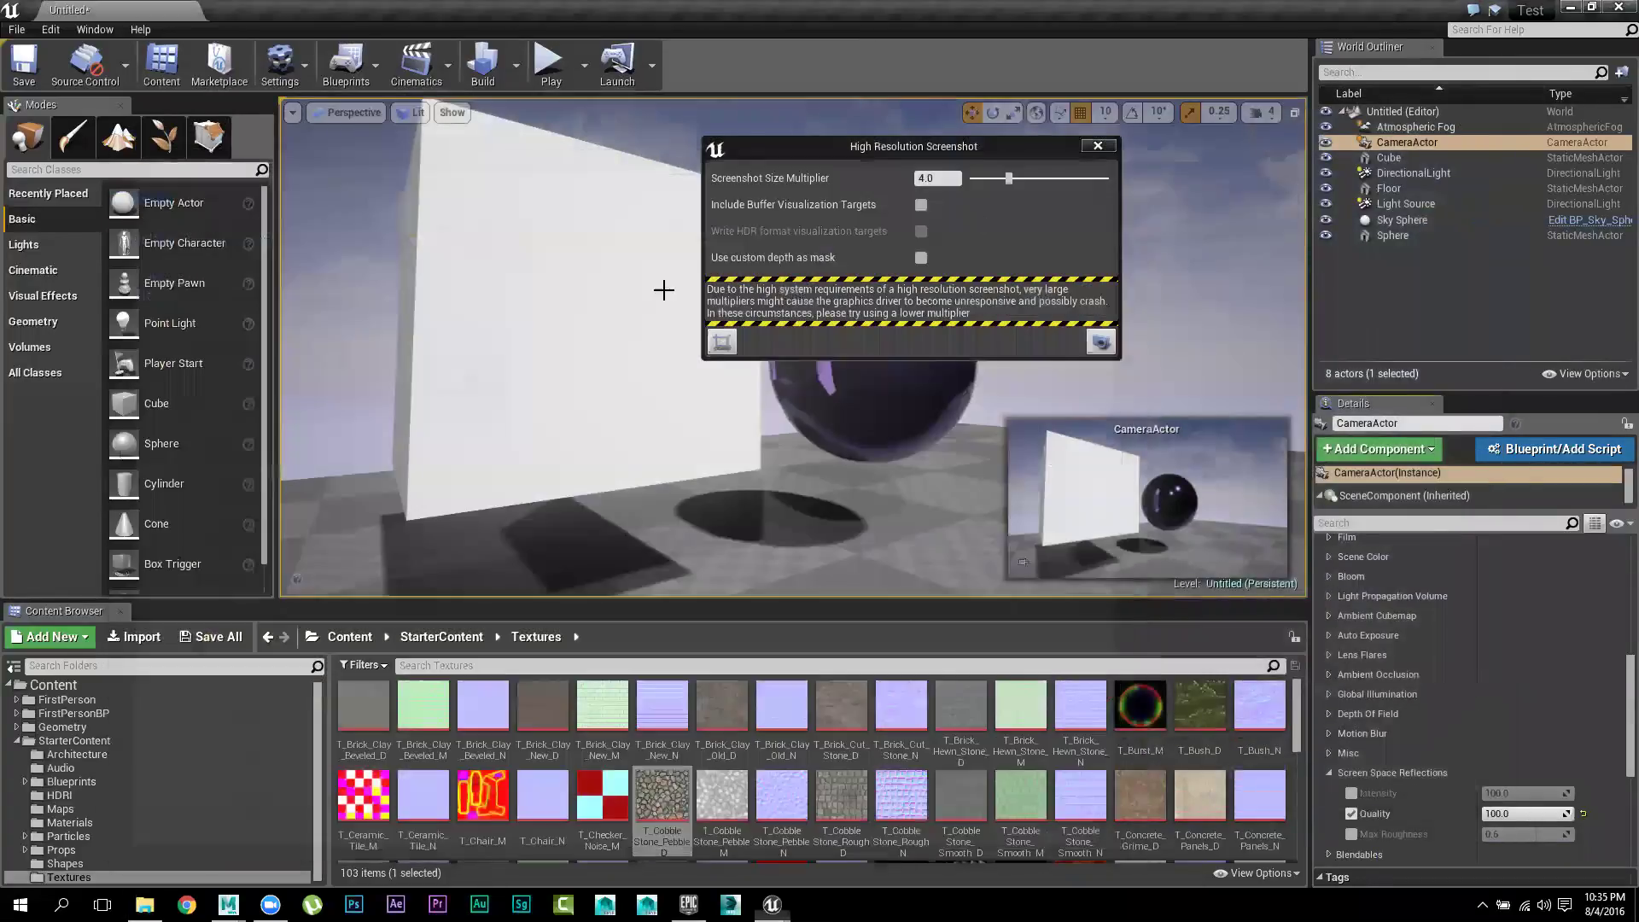
Show the Visual Effects actors and move the High Resolution Screenshot dialog to the right
click(51, 295)
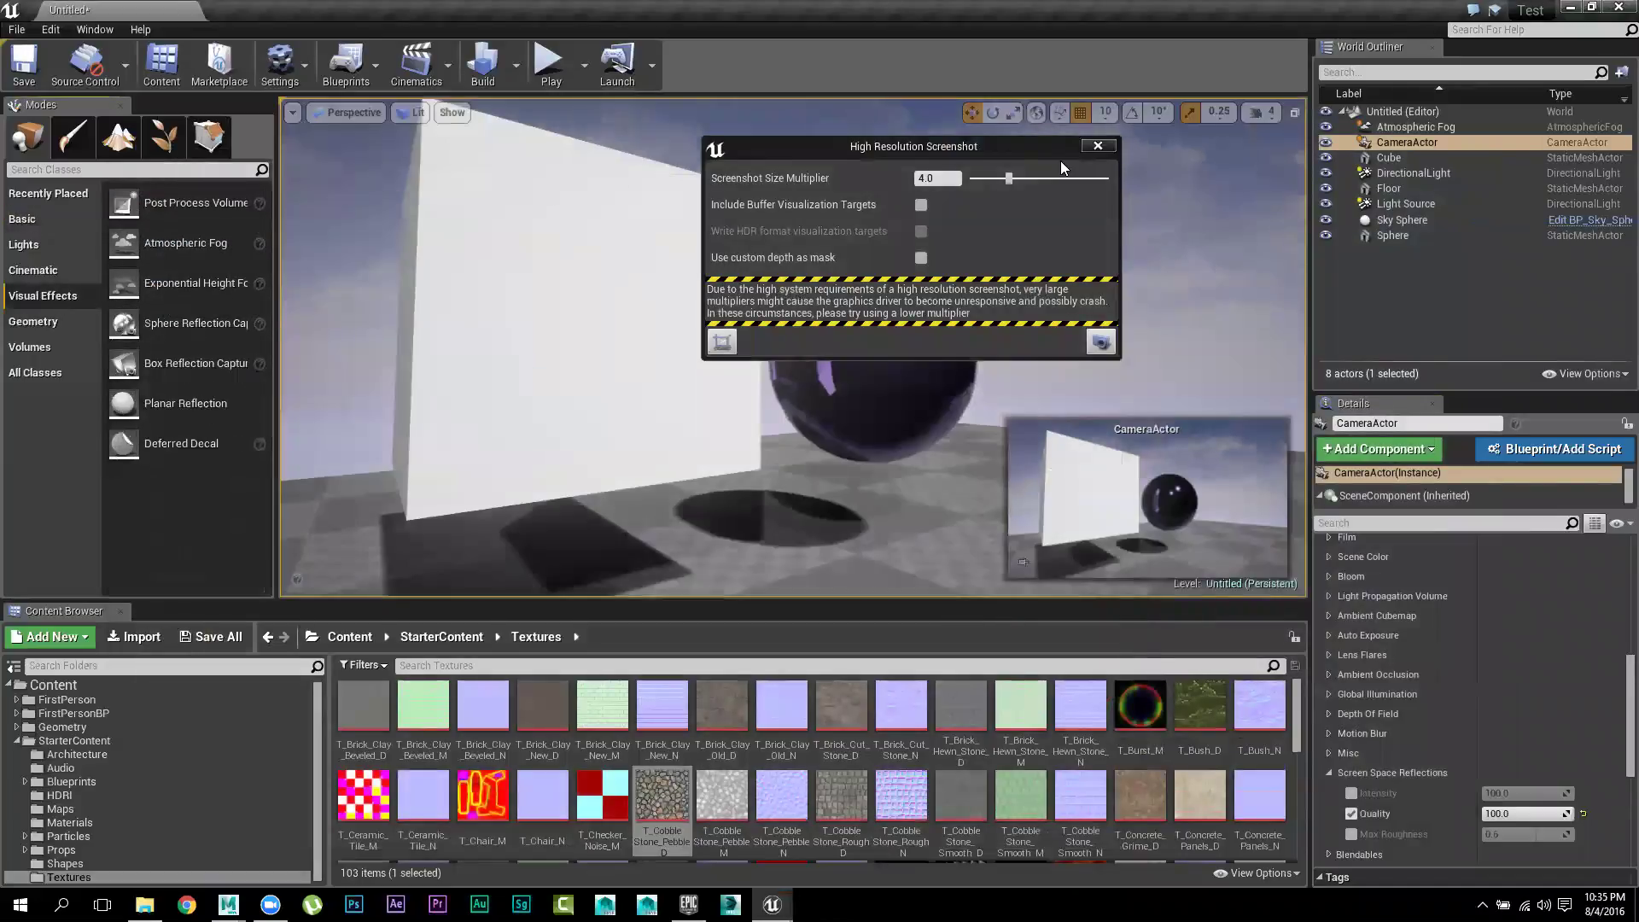
drag(1045, 147, 1379, 234)
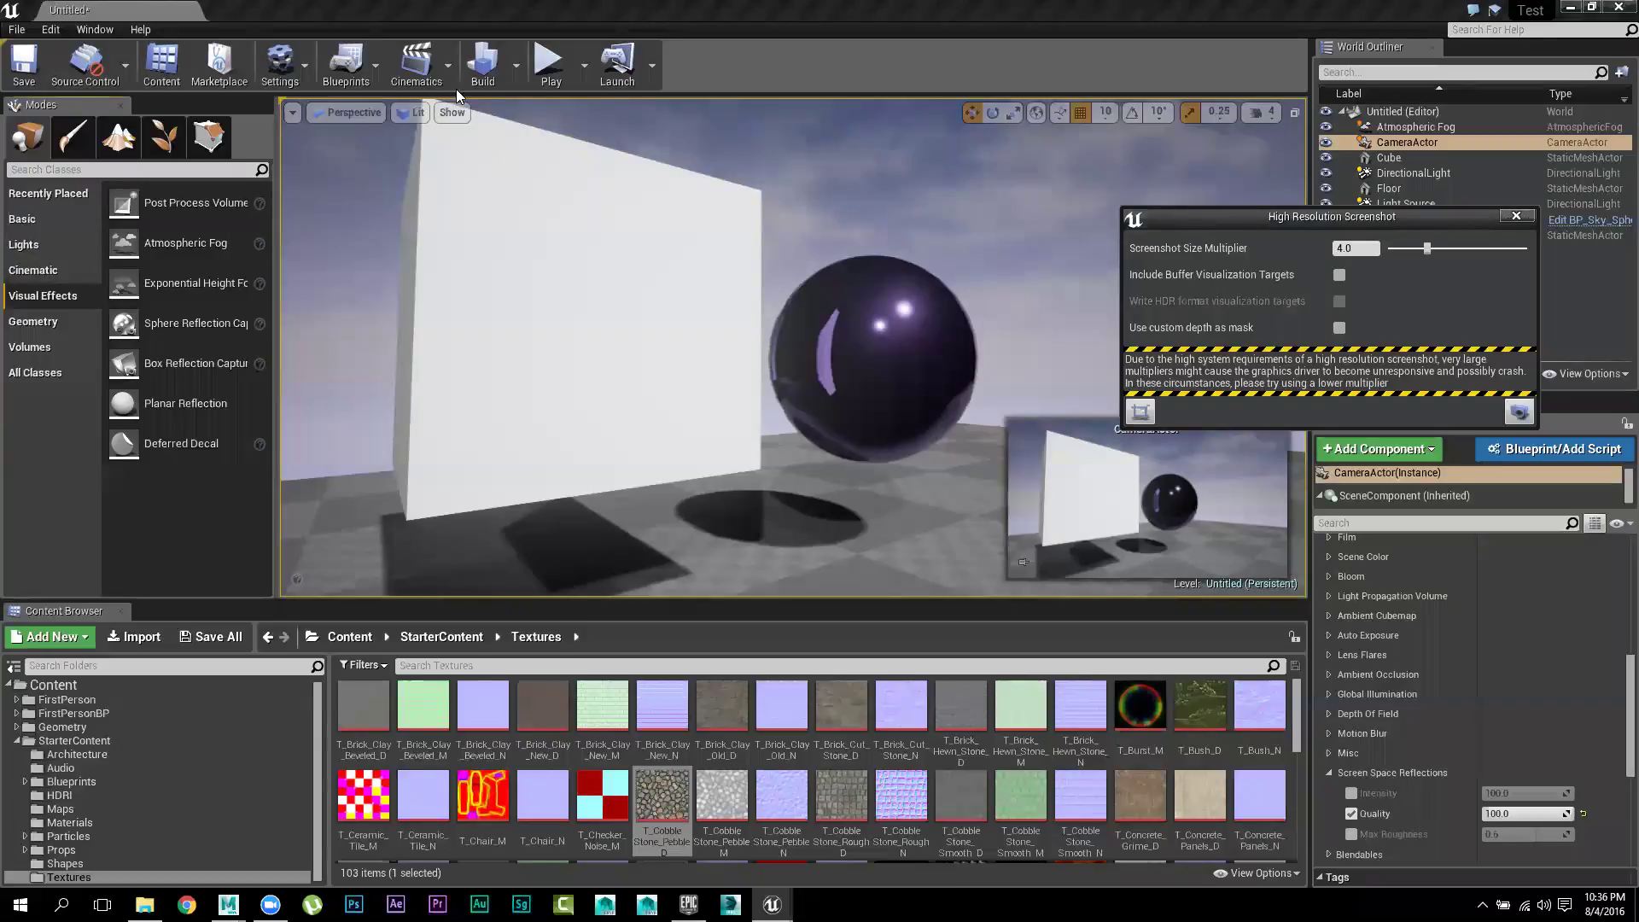
click(516, 62)
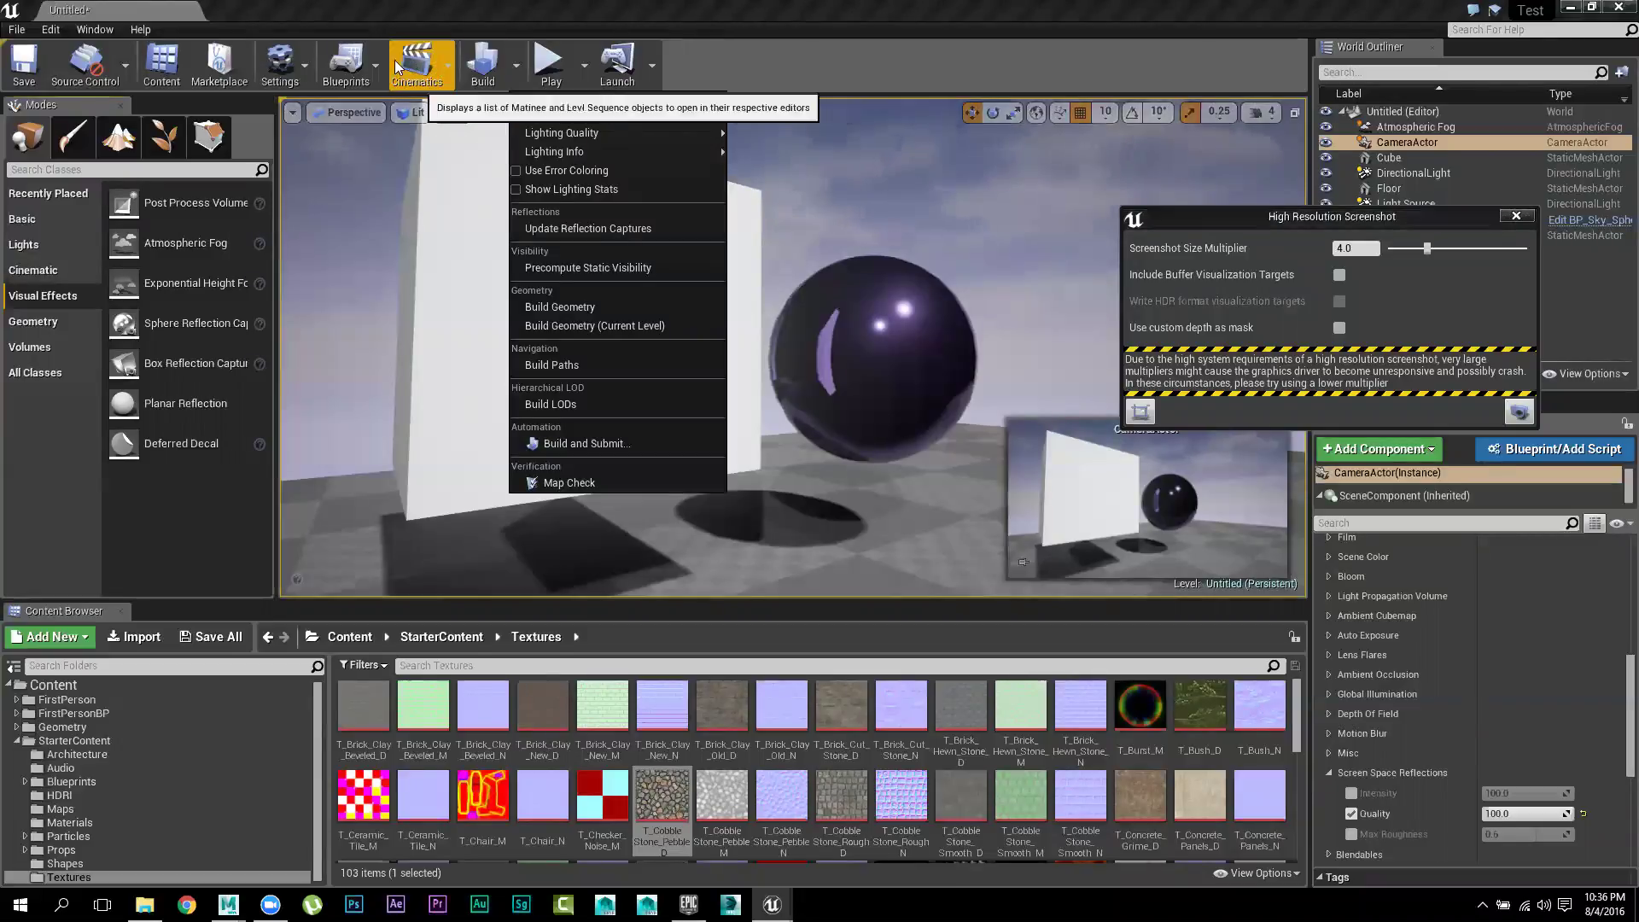
click(306, 68)
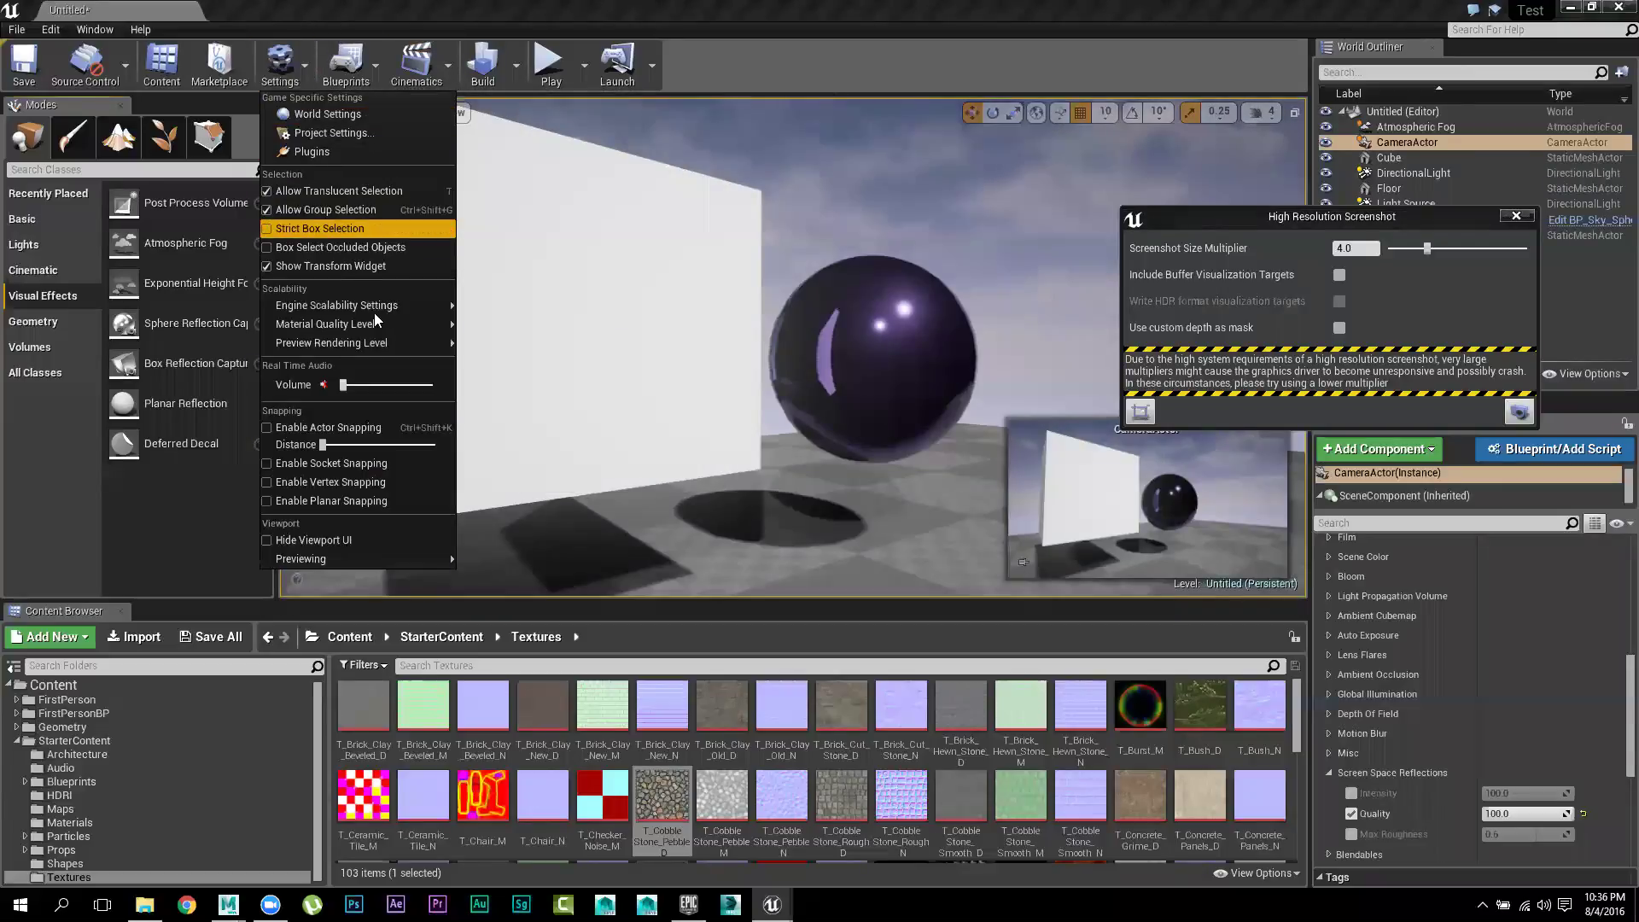
mouse_move(390, 306)
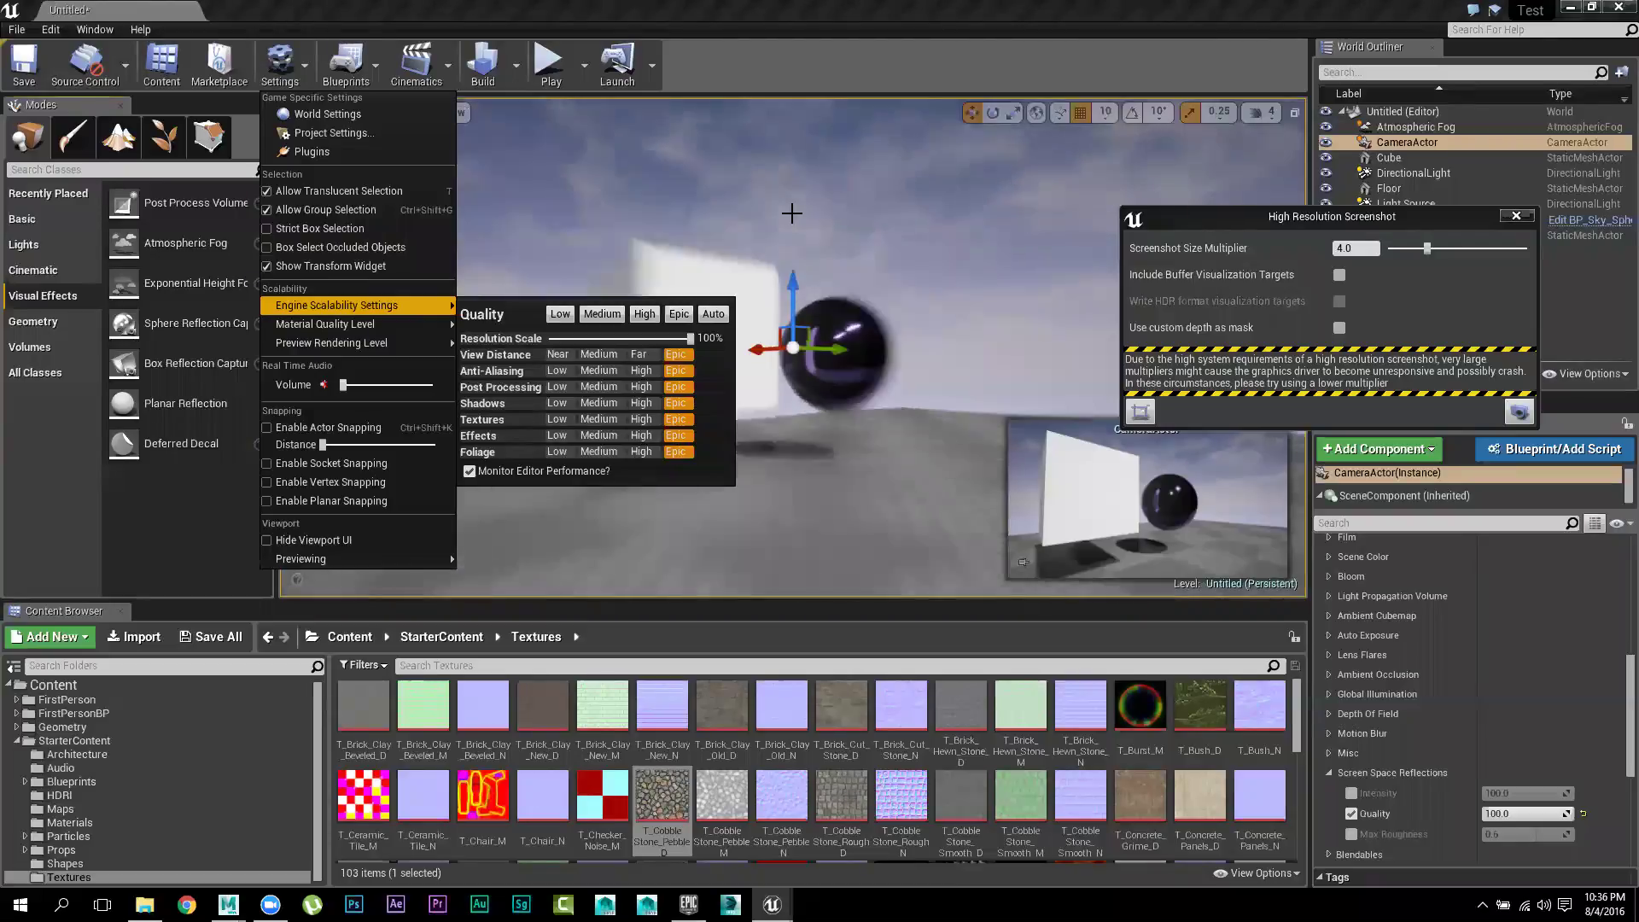
click(735, 70)
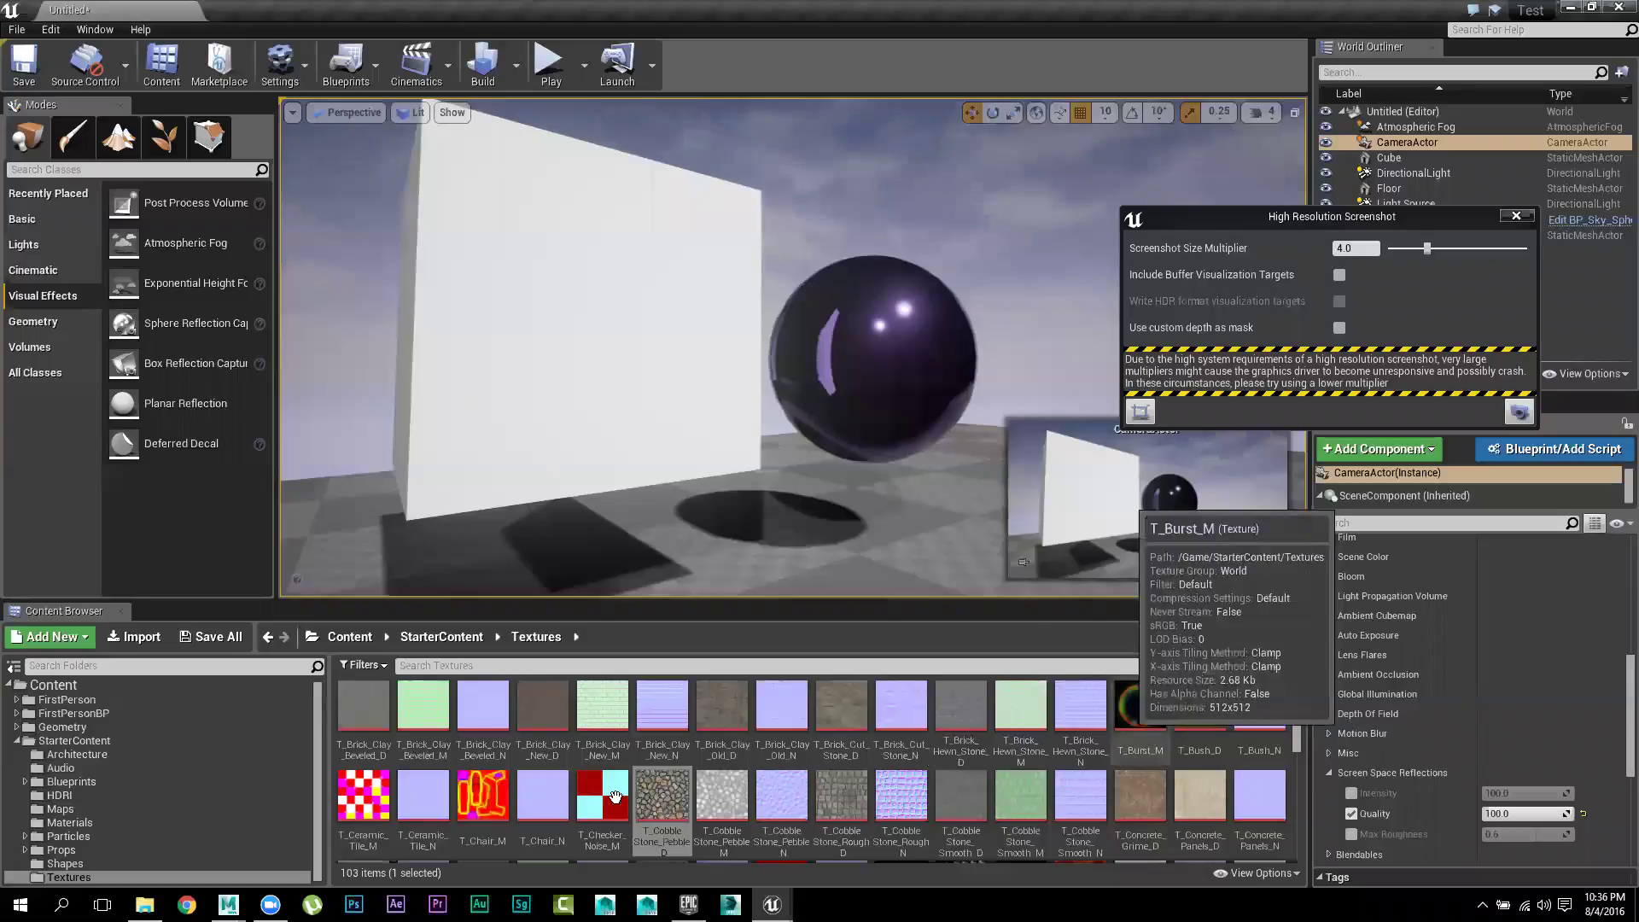
Show the Cinematic actors: Camera Rig Crane, Camera Rig Rail and Cine Camera Actor
mouse_move(144, 907)
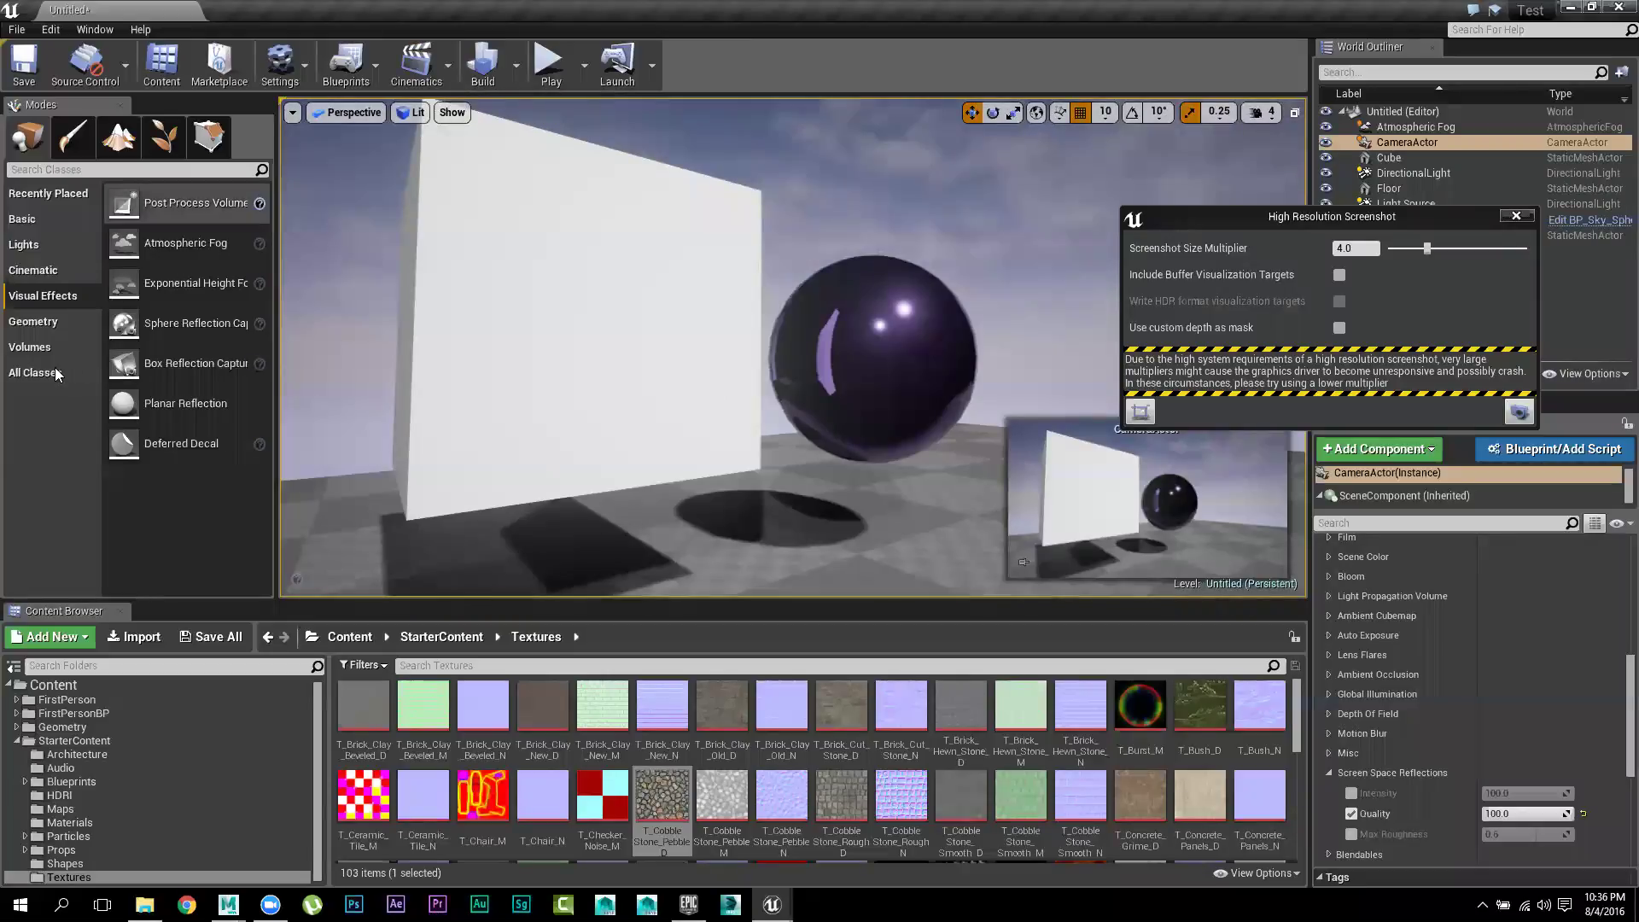
click(51, 272)
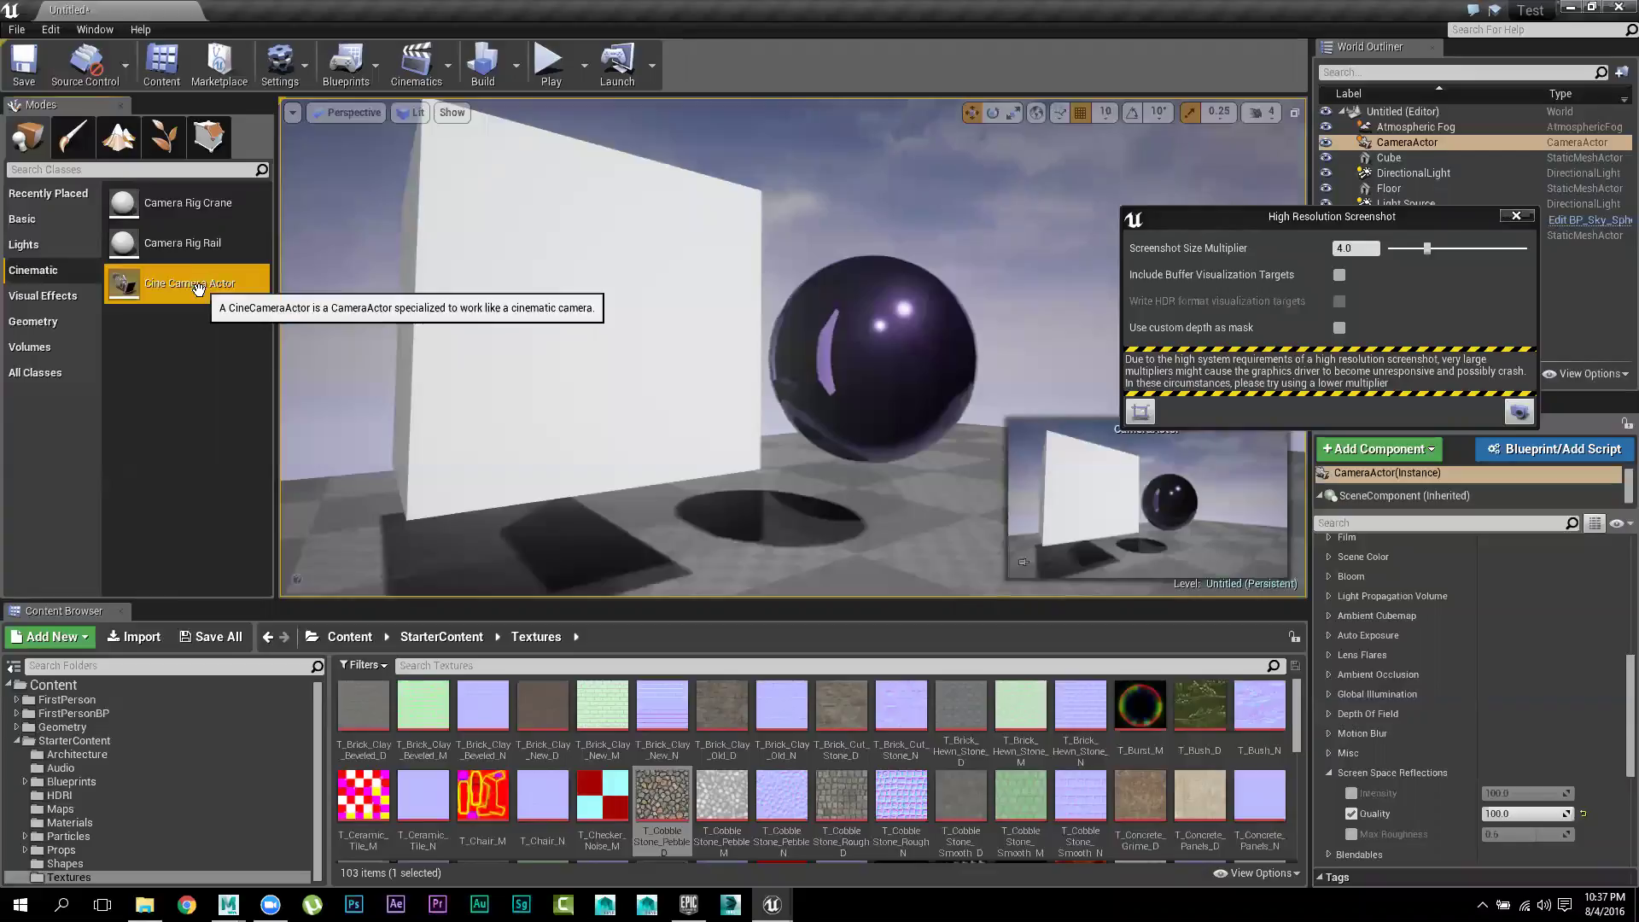
Drop a Cine Camera Actor into the viewport near the sphere and slide it toward the cube
click(764, 397)
drag(782, 422, 778, 418)
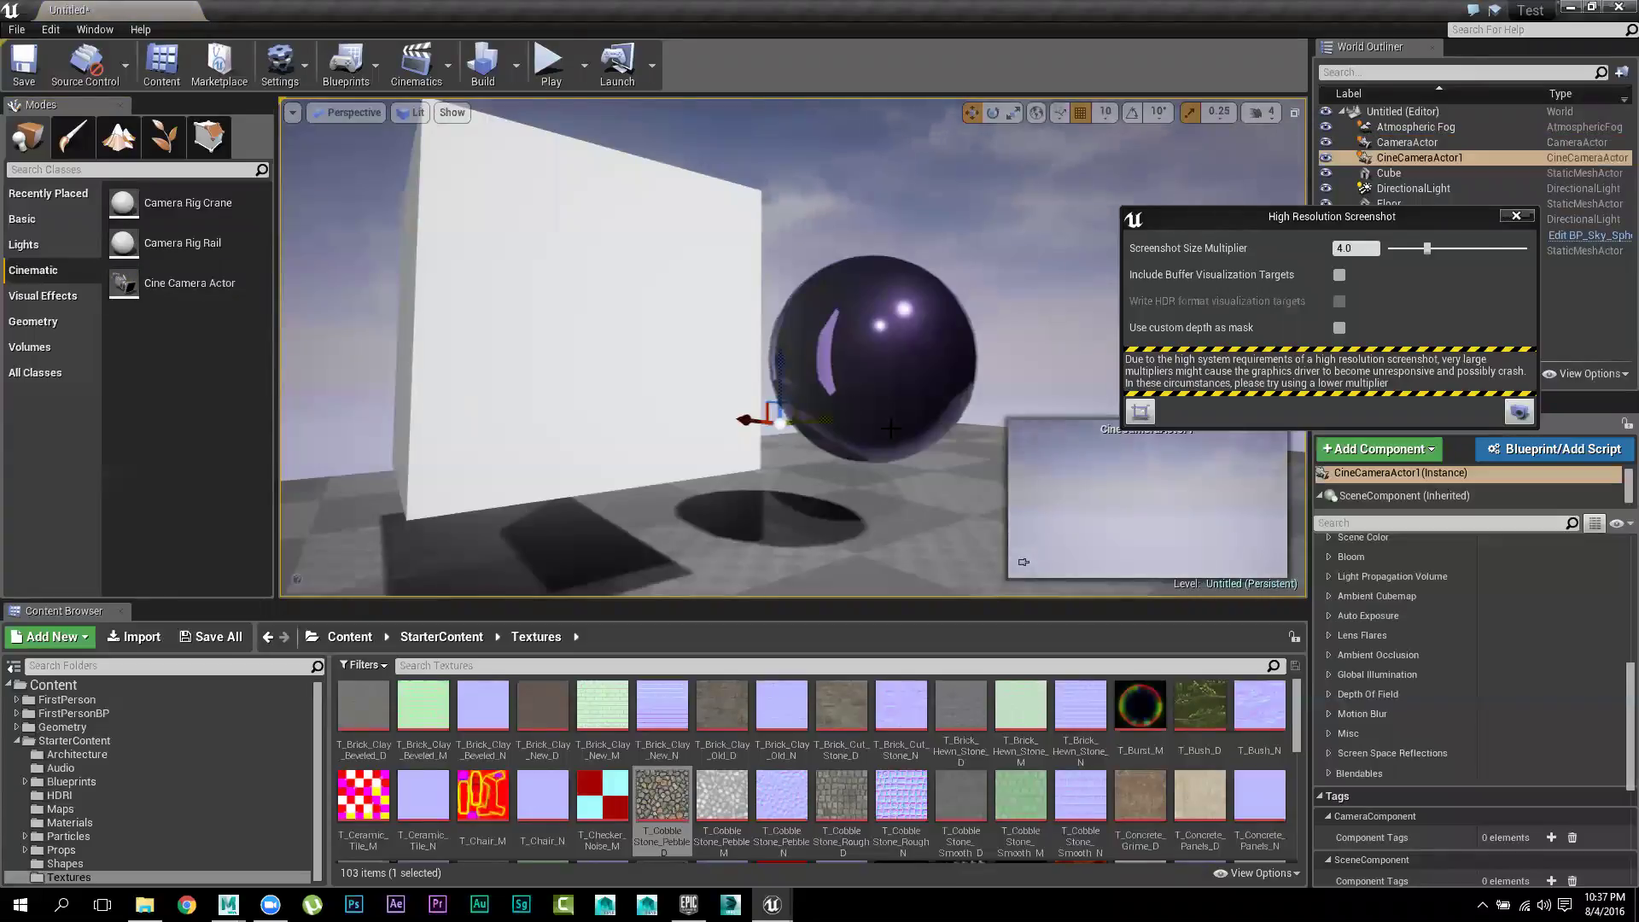
drag(748, 420, 768, 525)
drag(441, 242, 1055, 508)
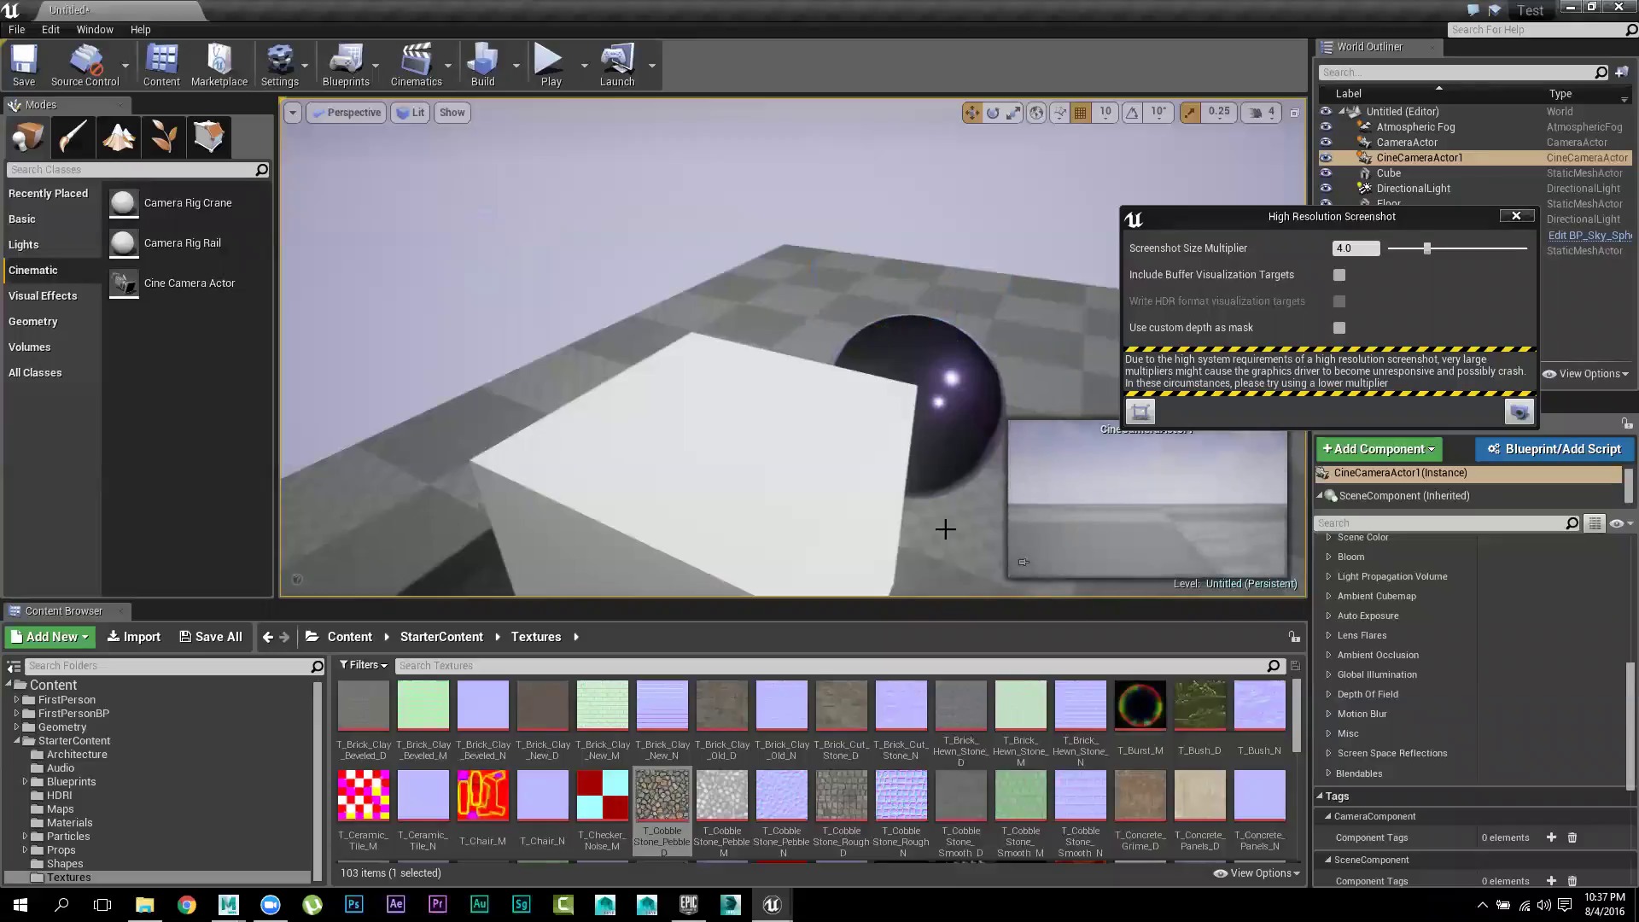
Reposition CineCameraActor1 low over the floor, facing the white cube and purple sphere
scroll(942, 529, down, 6)
alt+drag(934, 531, 795, 551)
right_drag(793, 550, 888, 580)
drag(926, 375, 692, 456)
drag(595, 408, 557, 307)
alt+drag(521, 427, 794, 488)
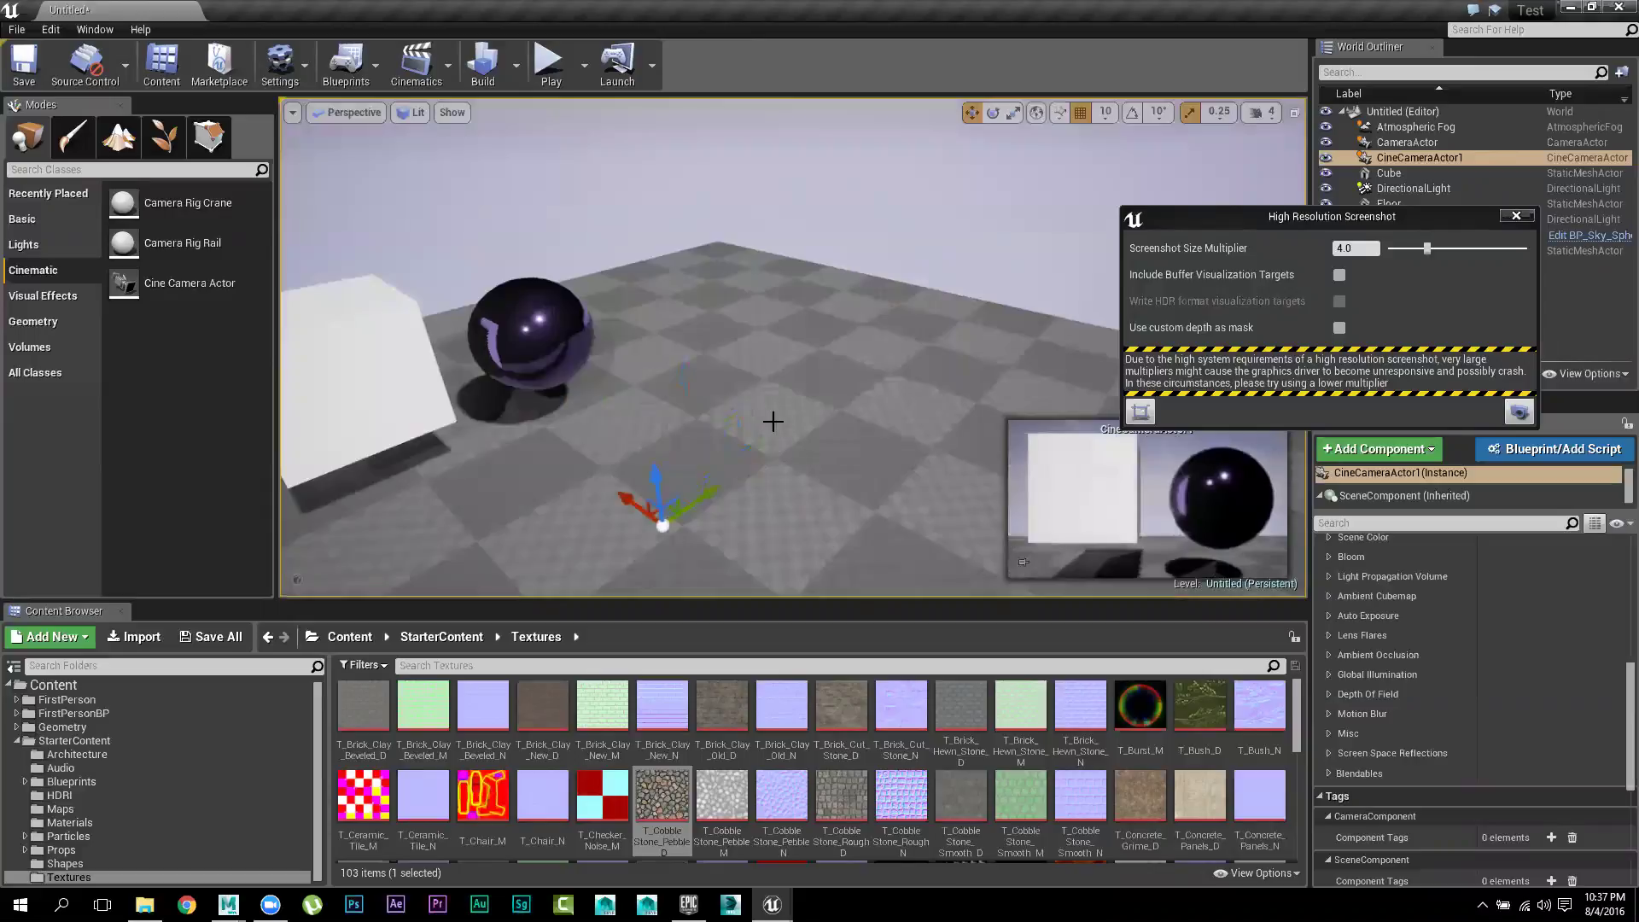
alt+drag(771, 421, 760, 420)
right_drag(773, 425, 734, 401)
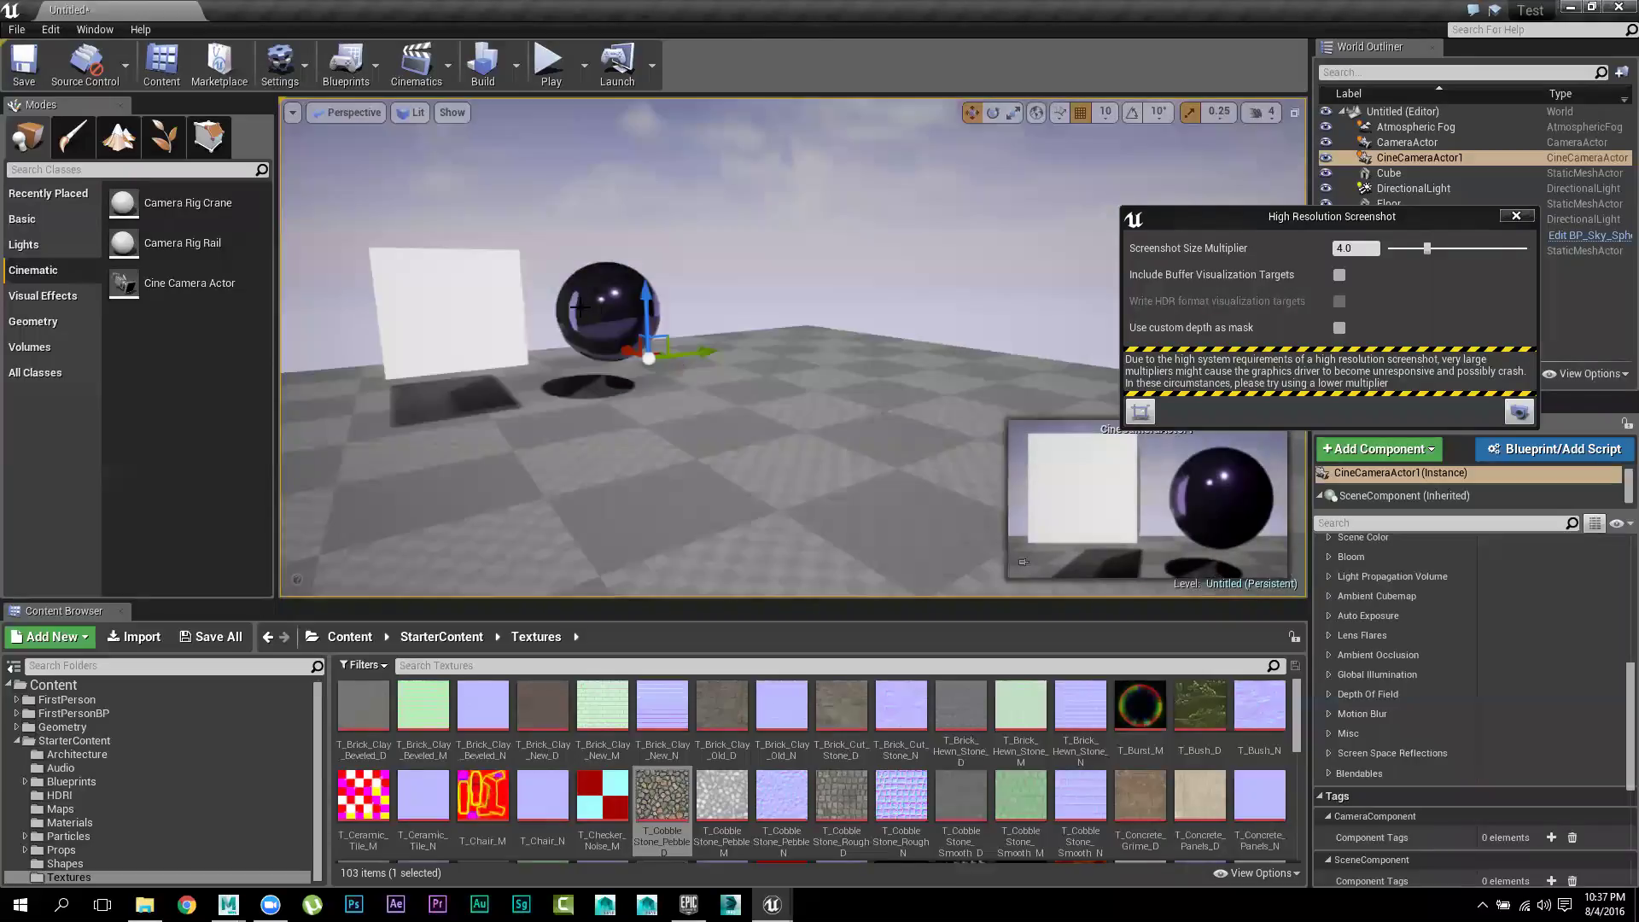
click(337, 113)
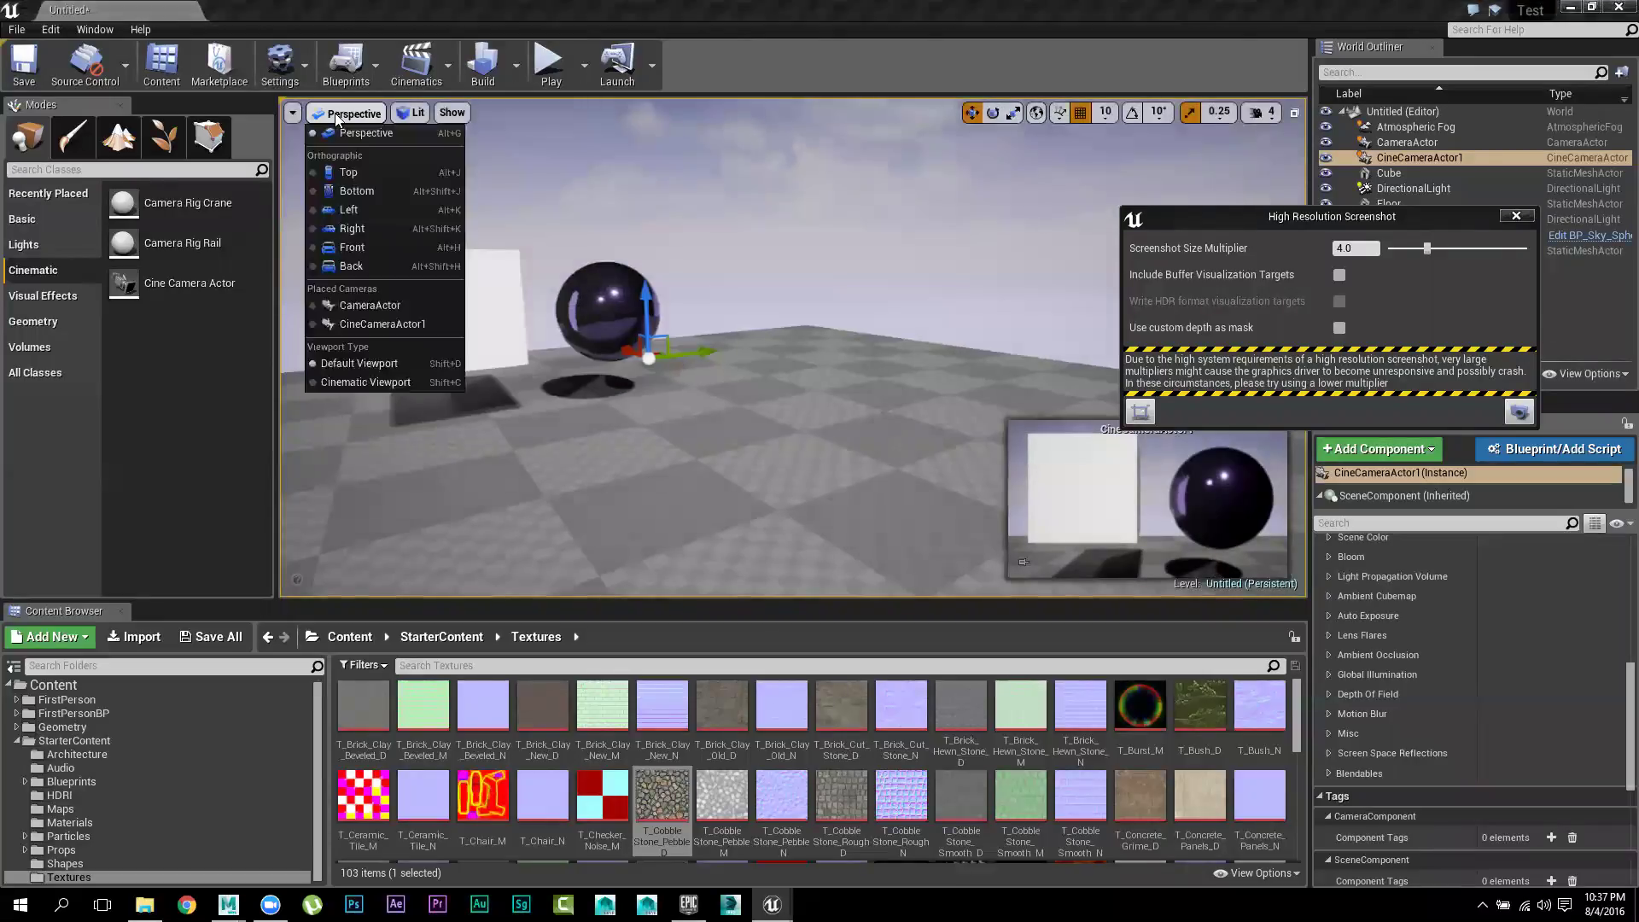
Switch the viewport to Cinematic Viewport and bring up the Placed Cameras list
click(408, 382)
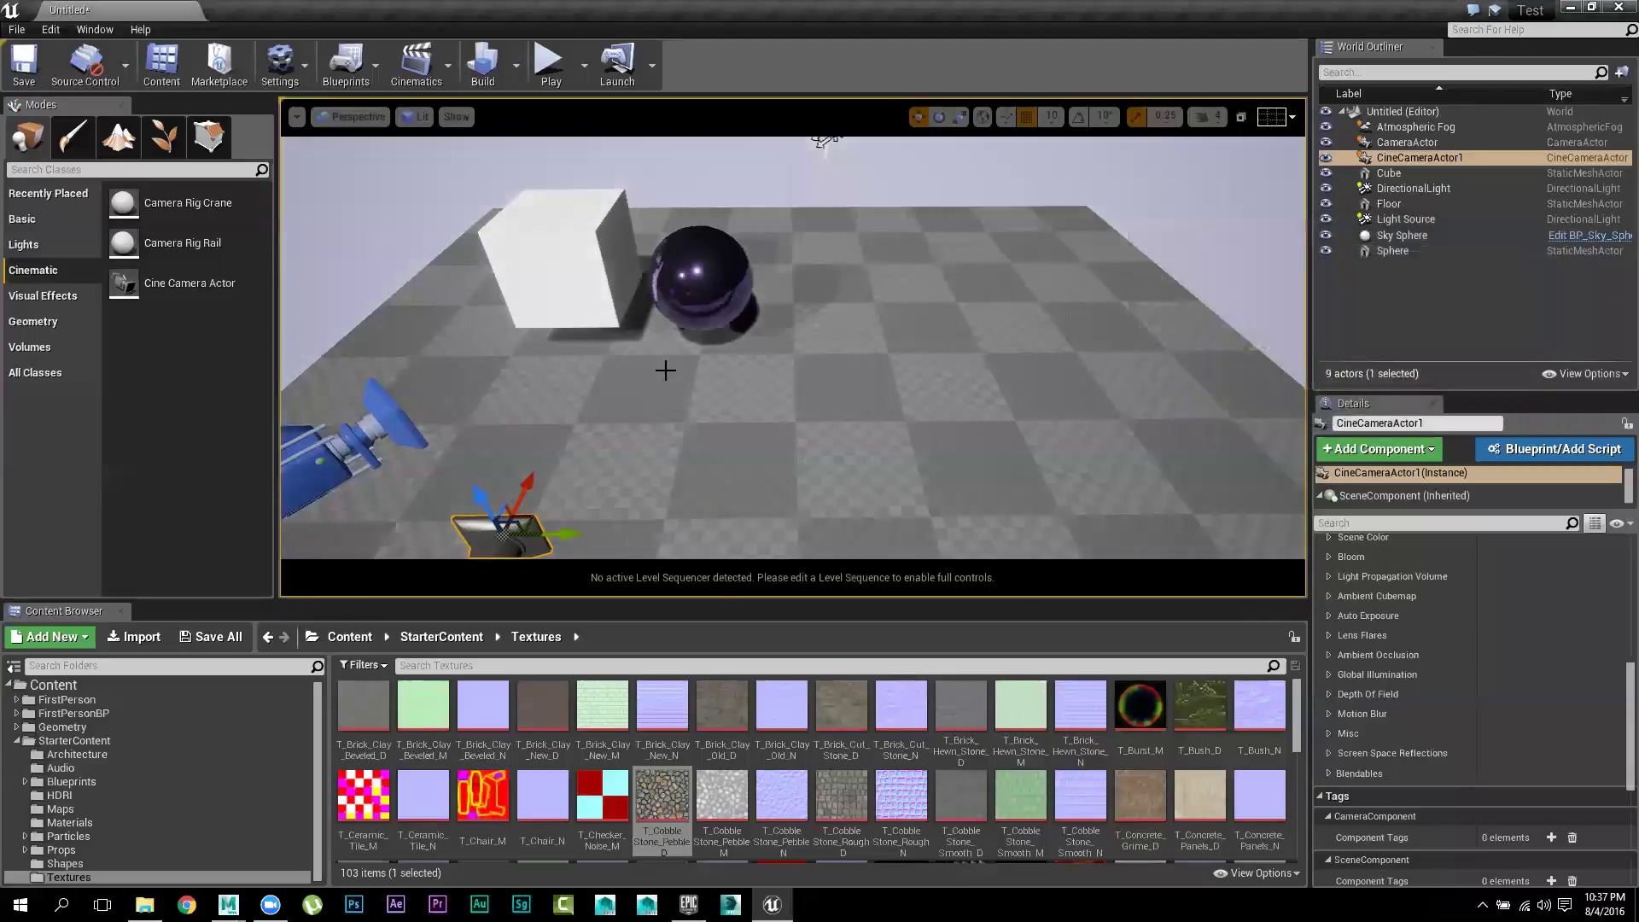
alt+drag(689, 325, 794, 292)
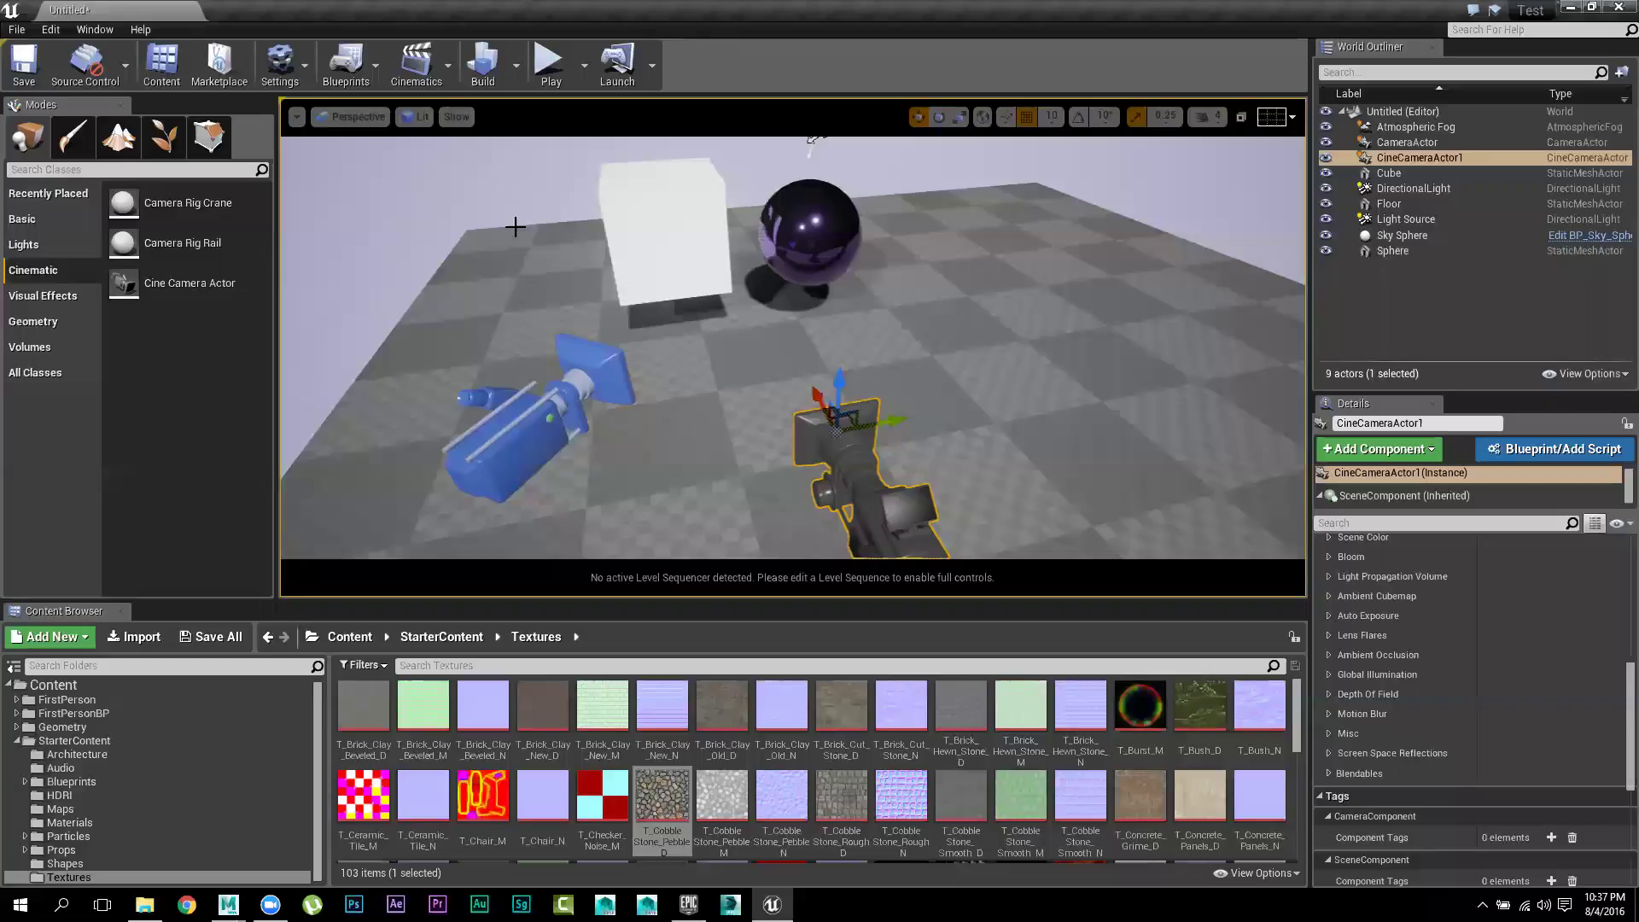
click(297, 118)
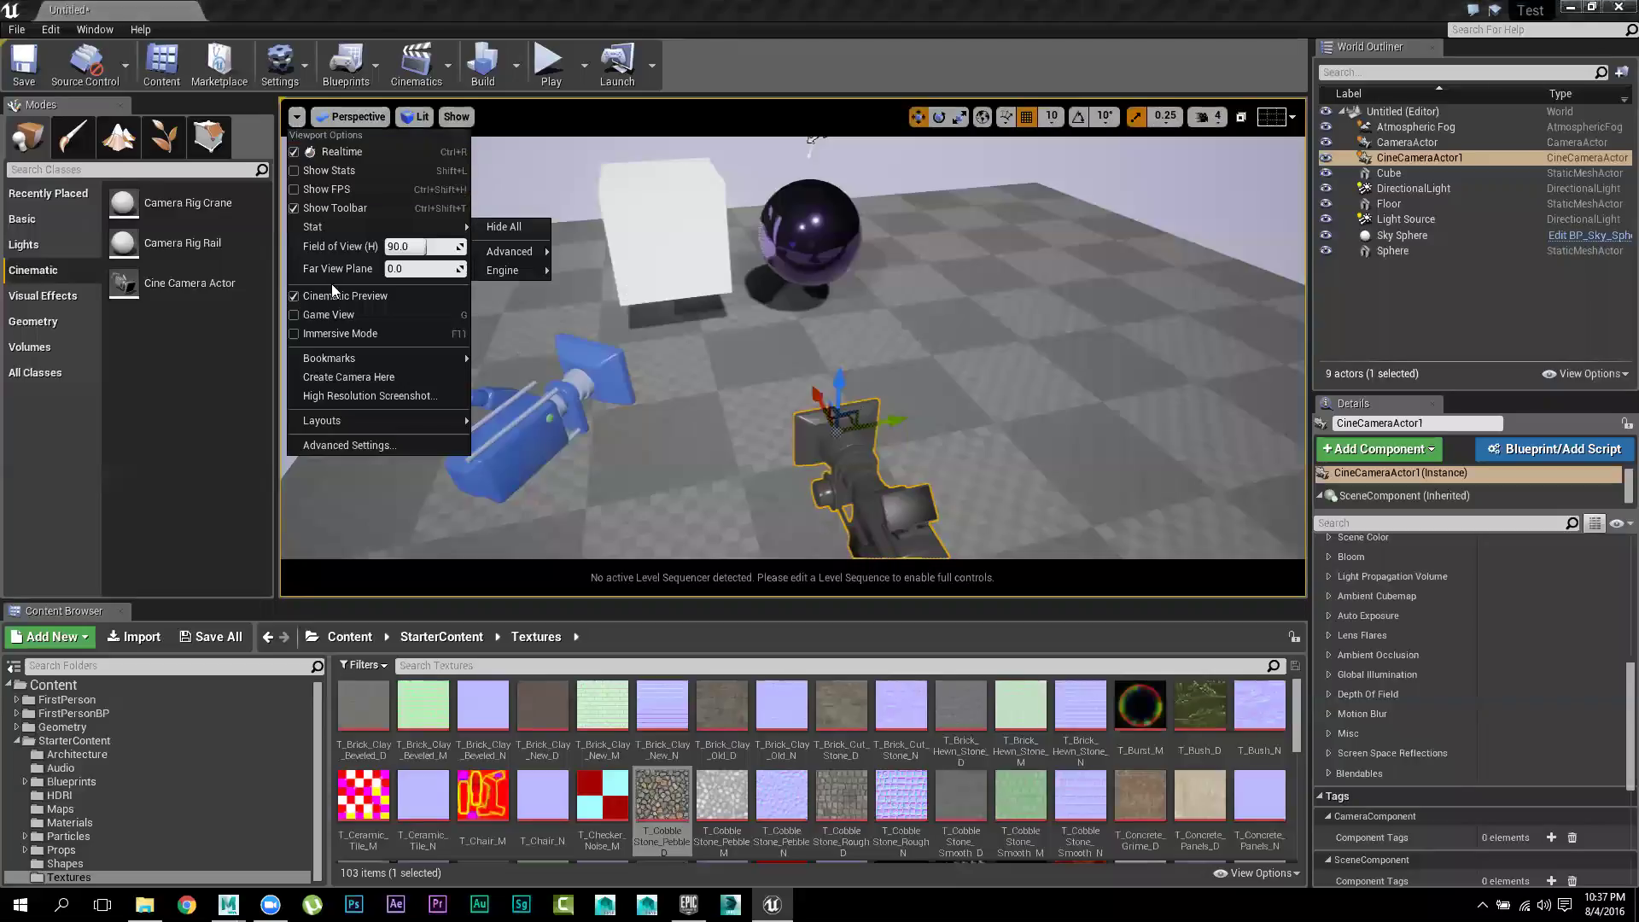
click(350, 116)
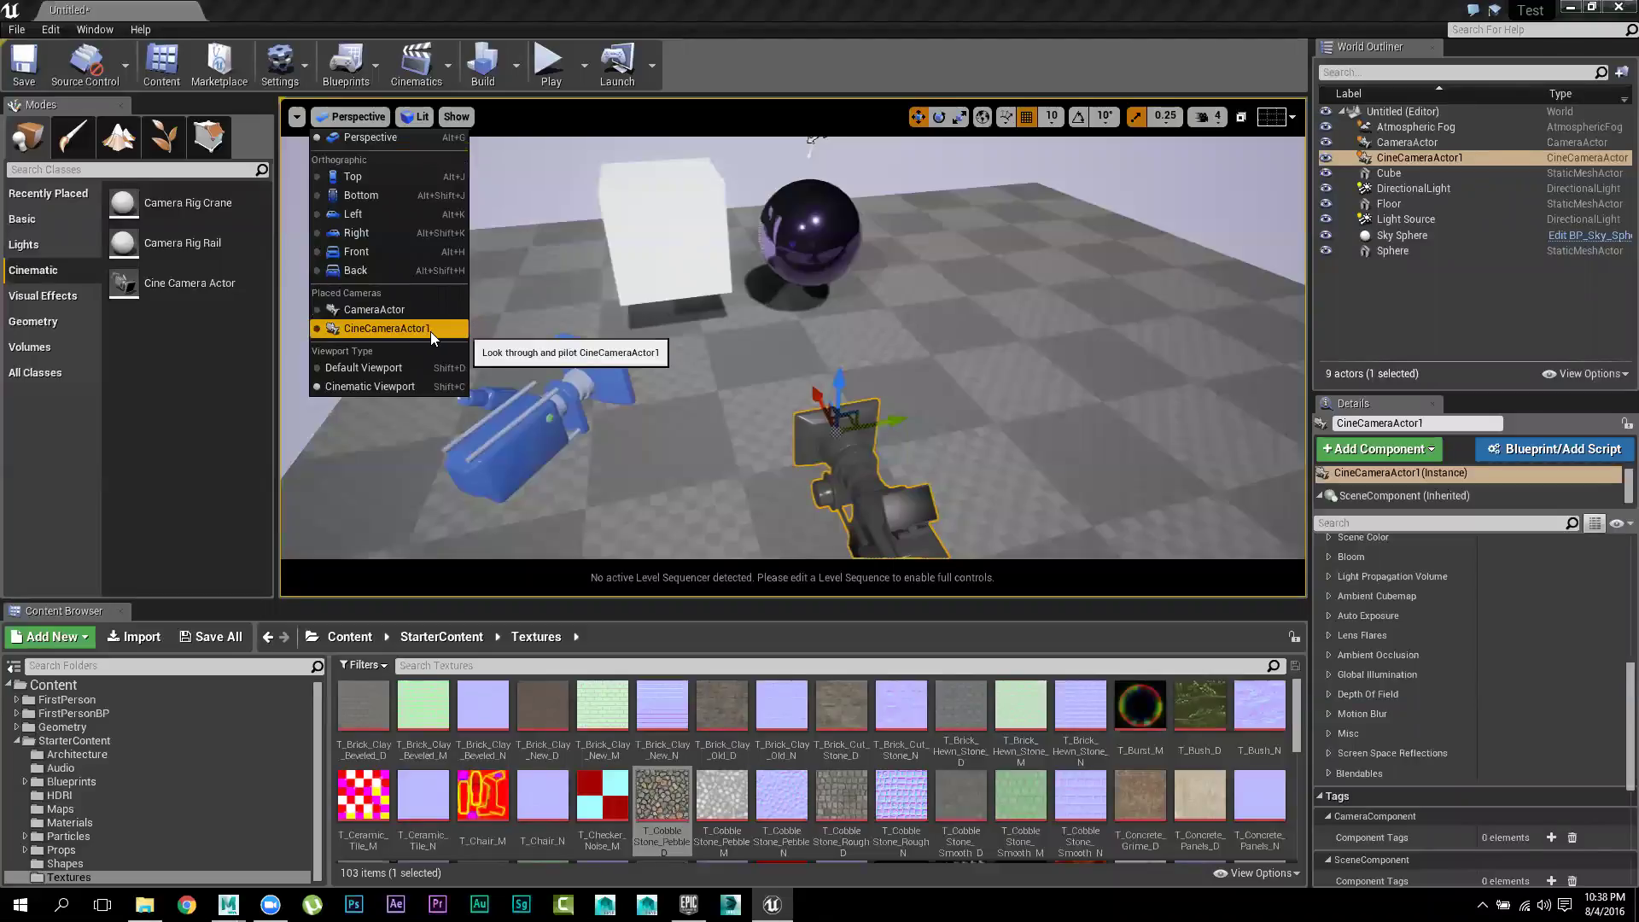
Pilot CineCameraActor1 from Placed Cameras and tilt its view upward
click(388, 328)
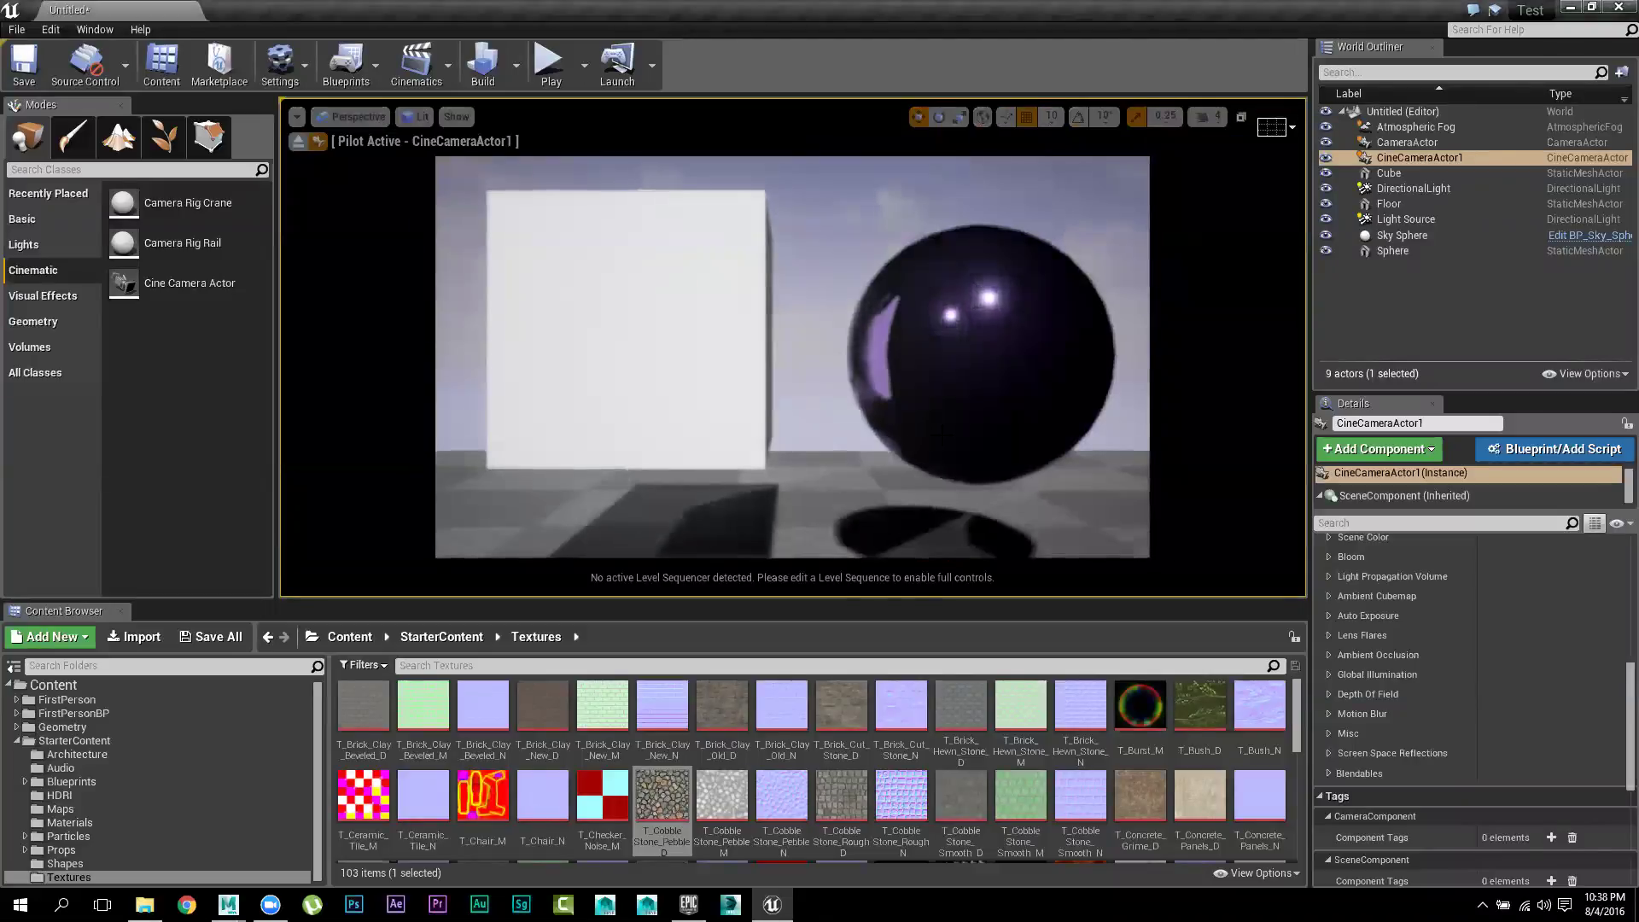
scroll(915, 471, up, 3)
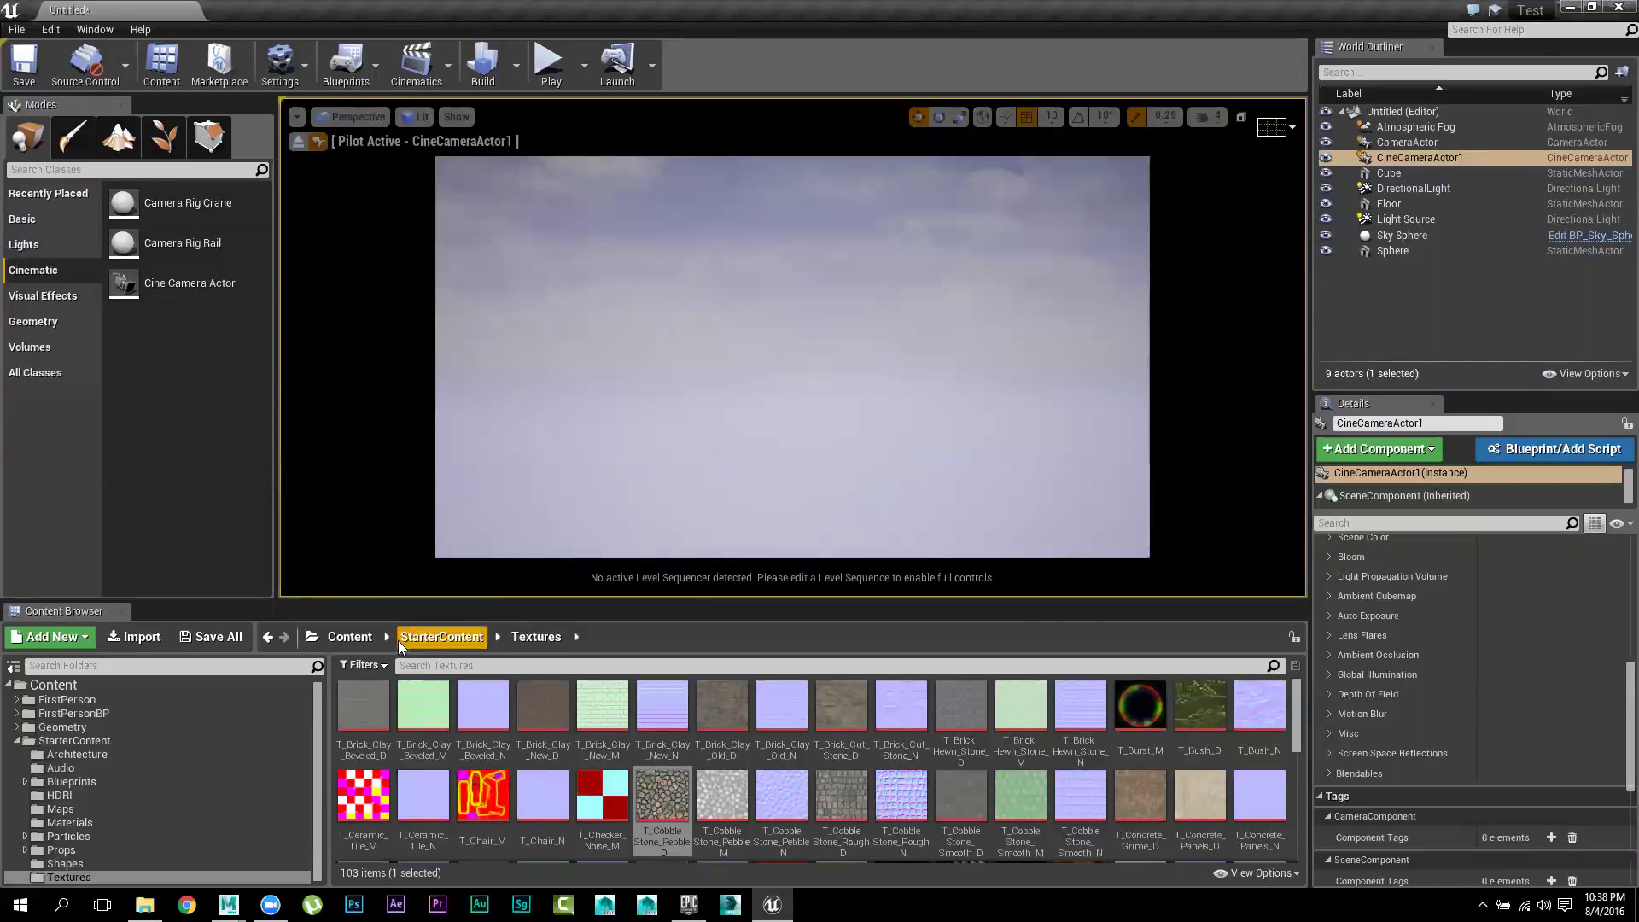
right_drag(603, 470, 604, 420)
right_drag(827, 383, 827, 381)
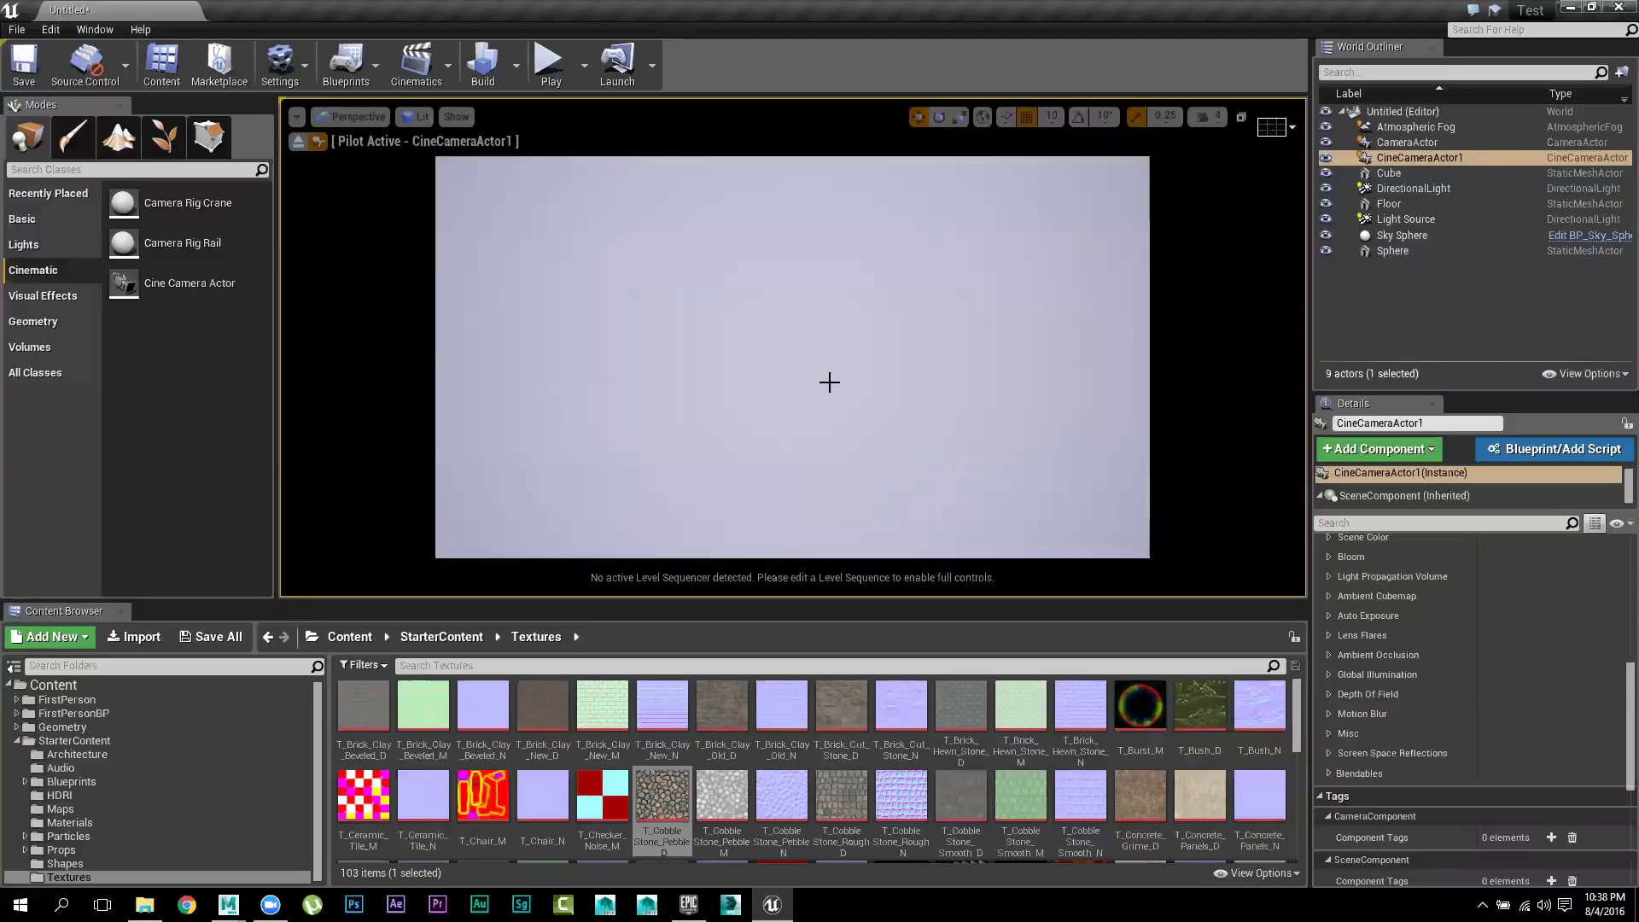
Focus on the Floor and fly the piloted camera in to frame the cube and sphere closely
click(1389, 204)
key(f)
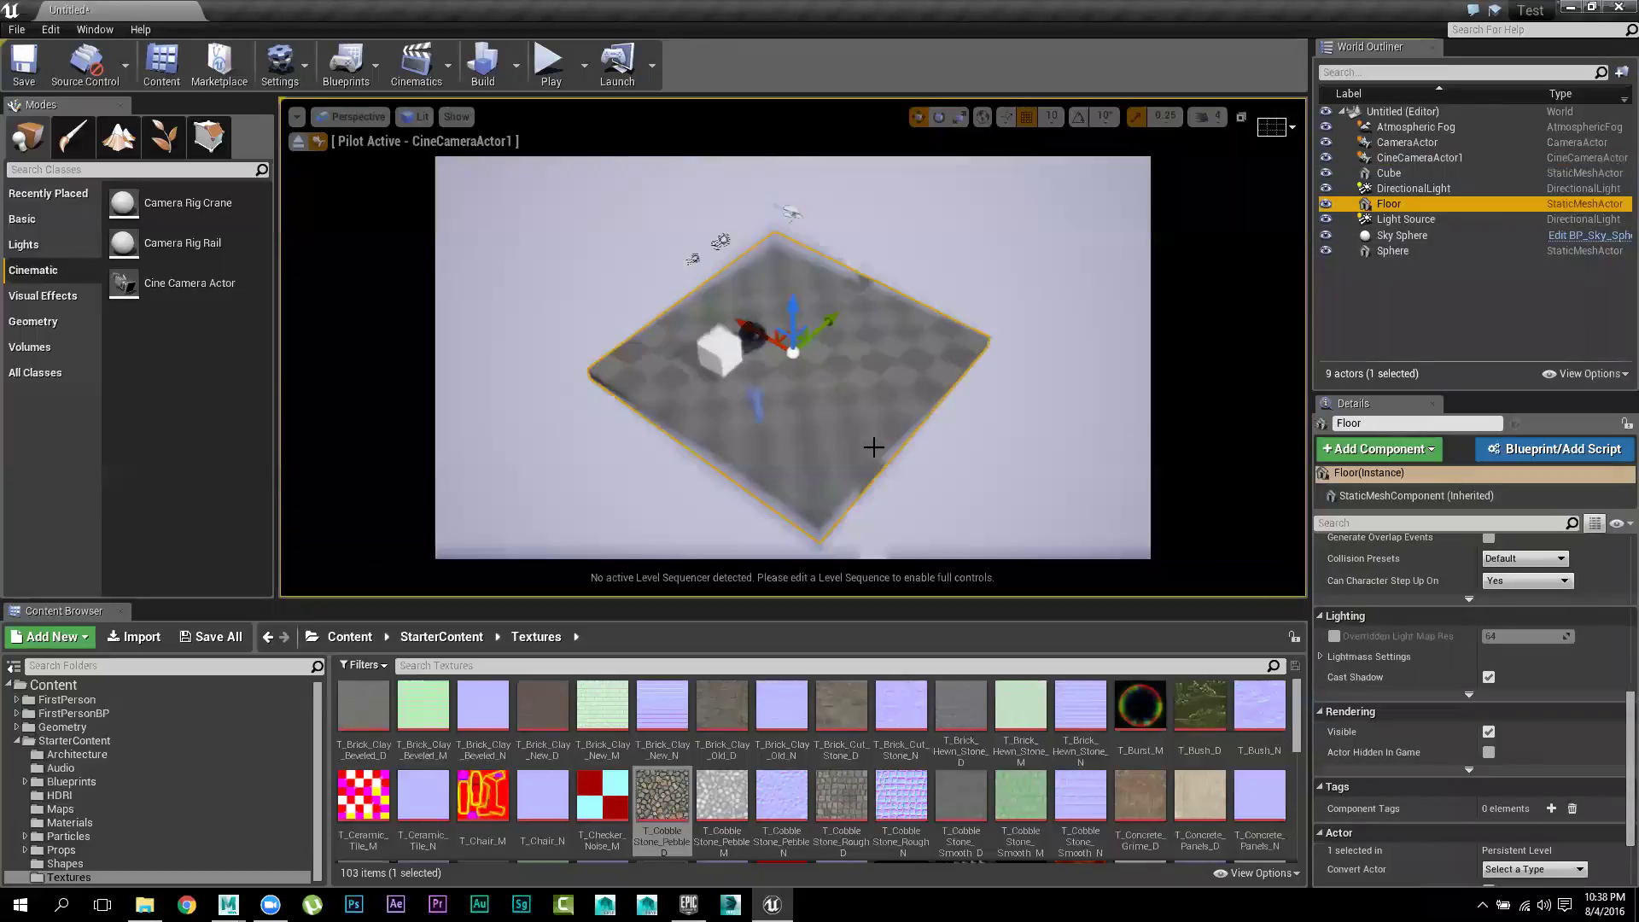
right_drag(849, 432, 811, 425)
middle_drag(809, 425, 768, 480)
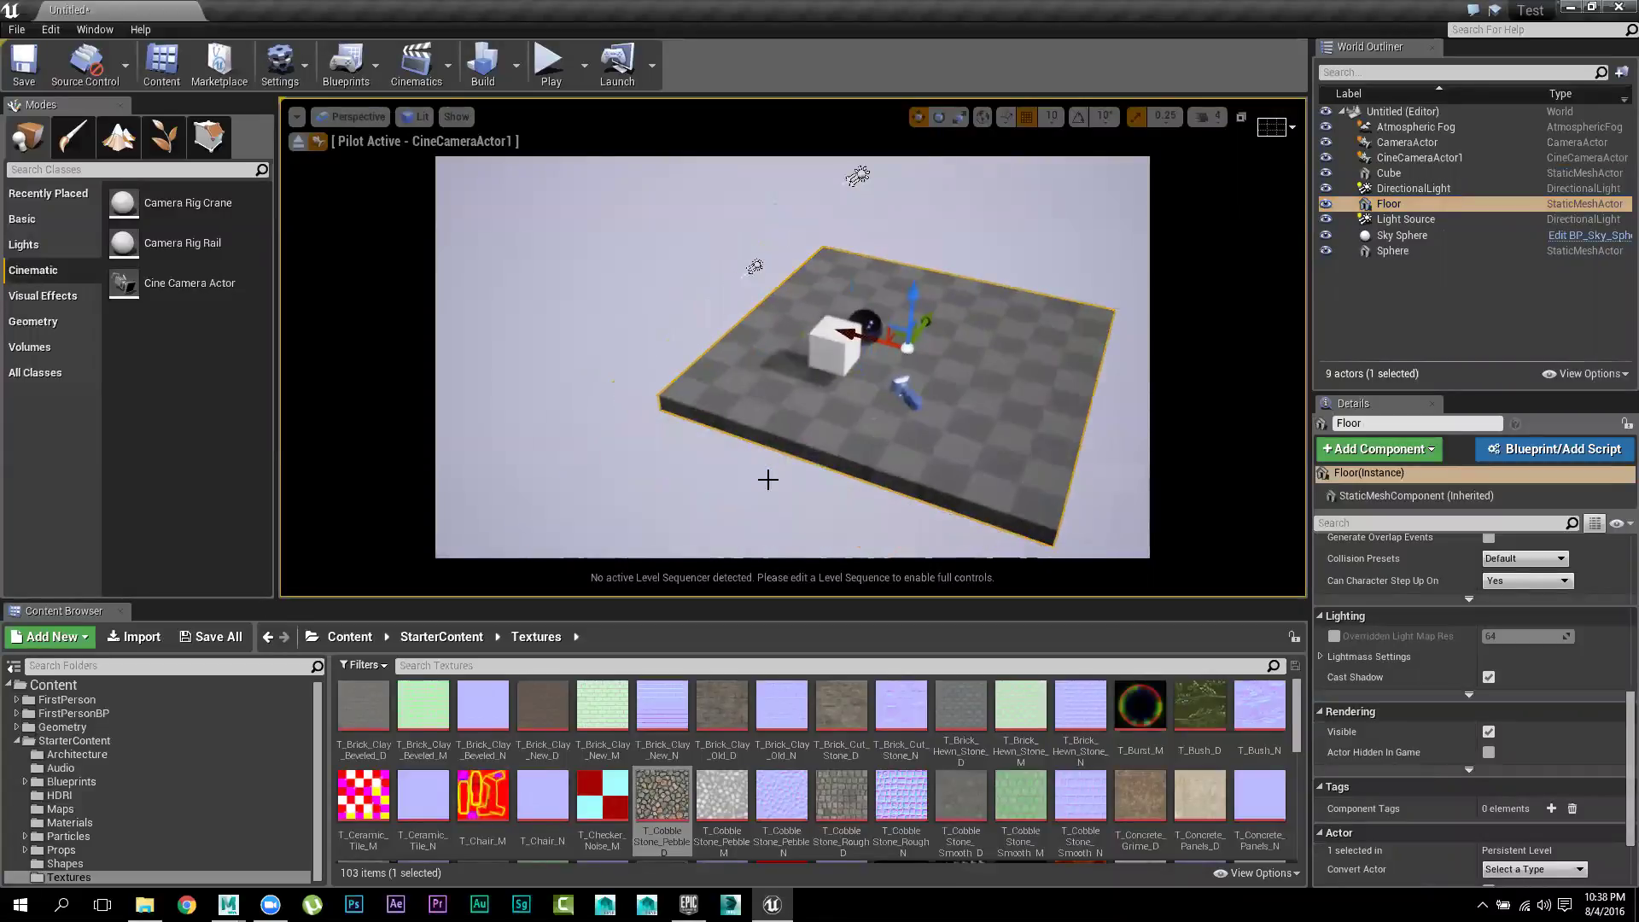
right_drag(767, 479, 988, 457)
right_drag(895, 280, 896, 280)
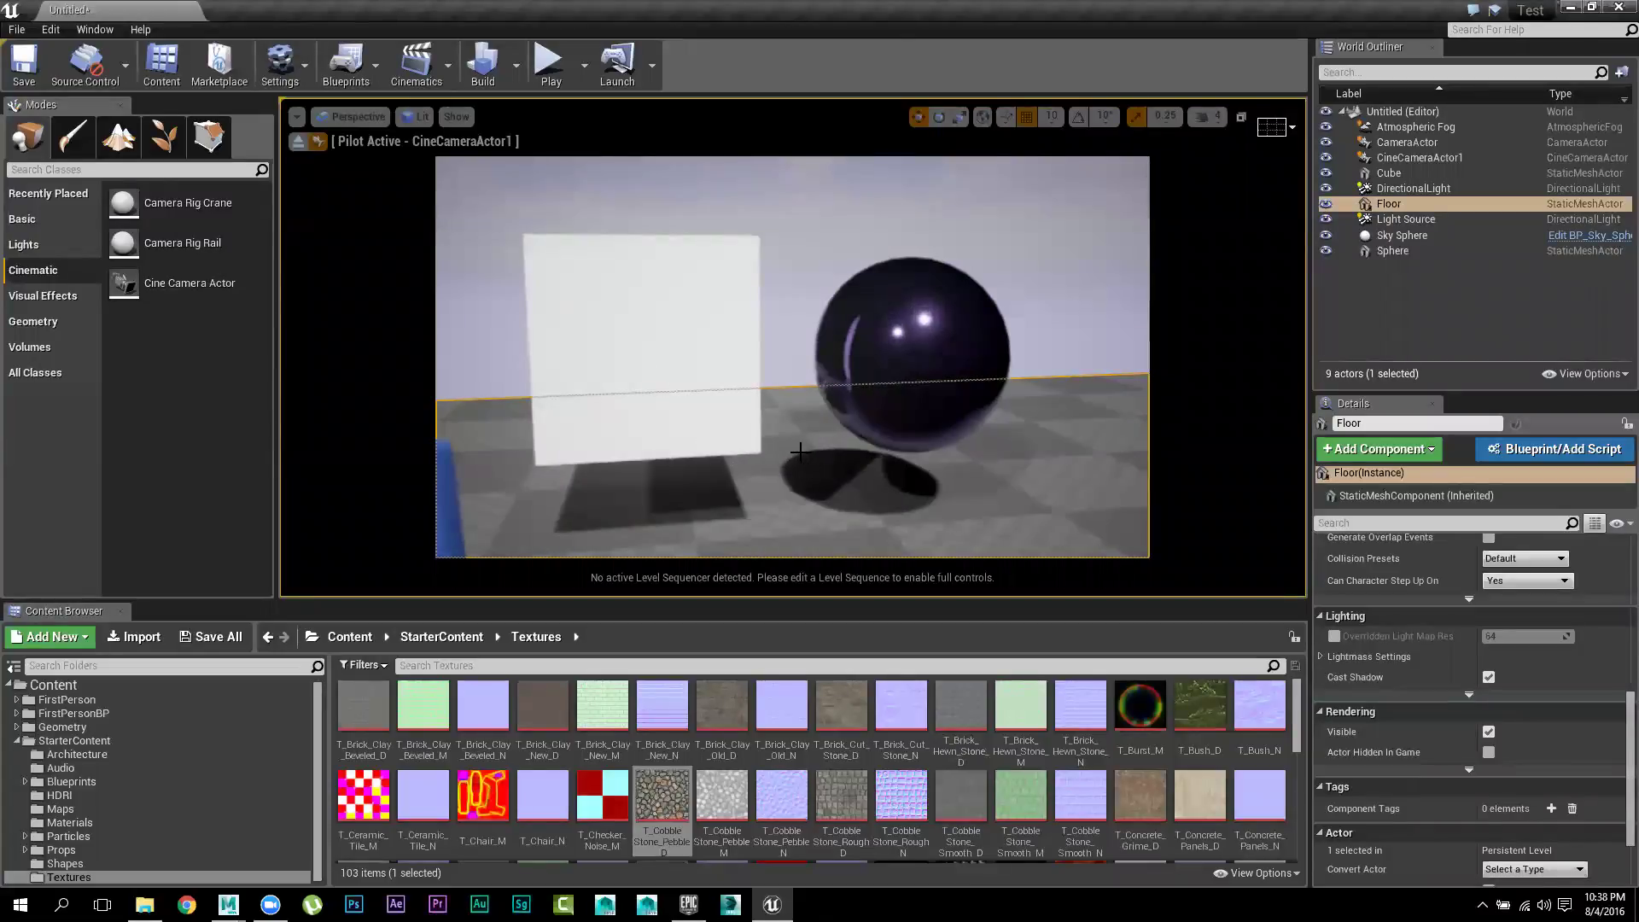
scroll(800, 453, down, 4)
right_drag(892, 278, 881, 289)
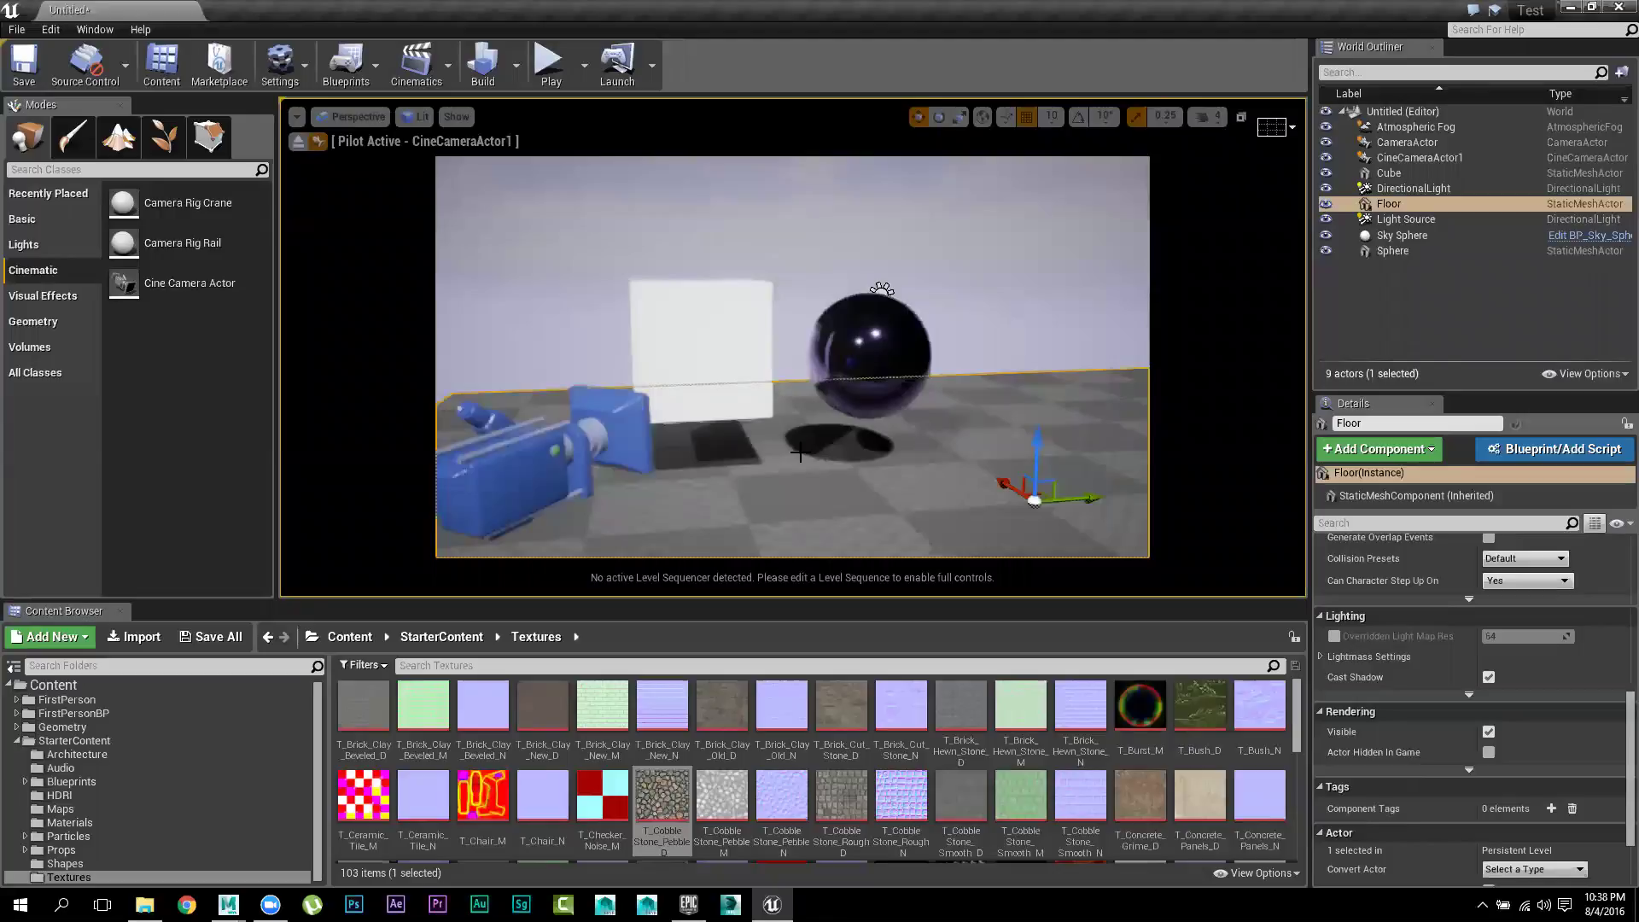
scroll(799, 453, up, 2)
scroll(800, 453, down, 2)
scroll(799, 452, up, 1)
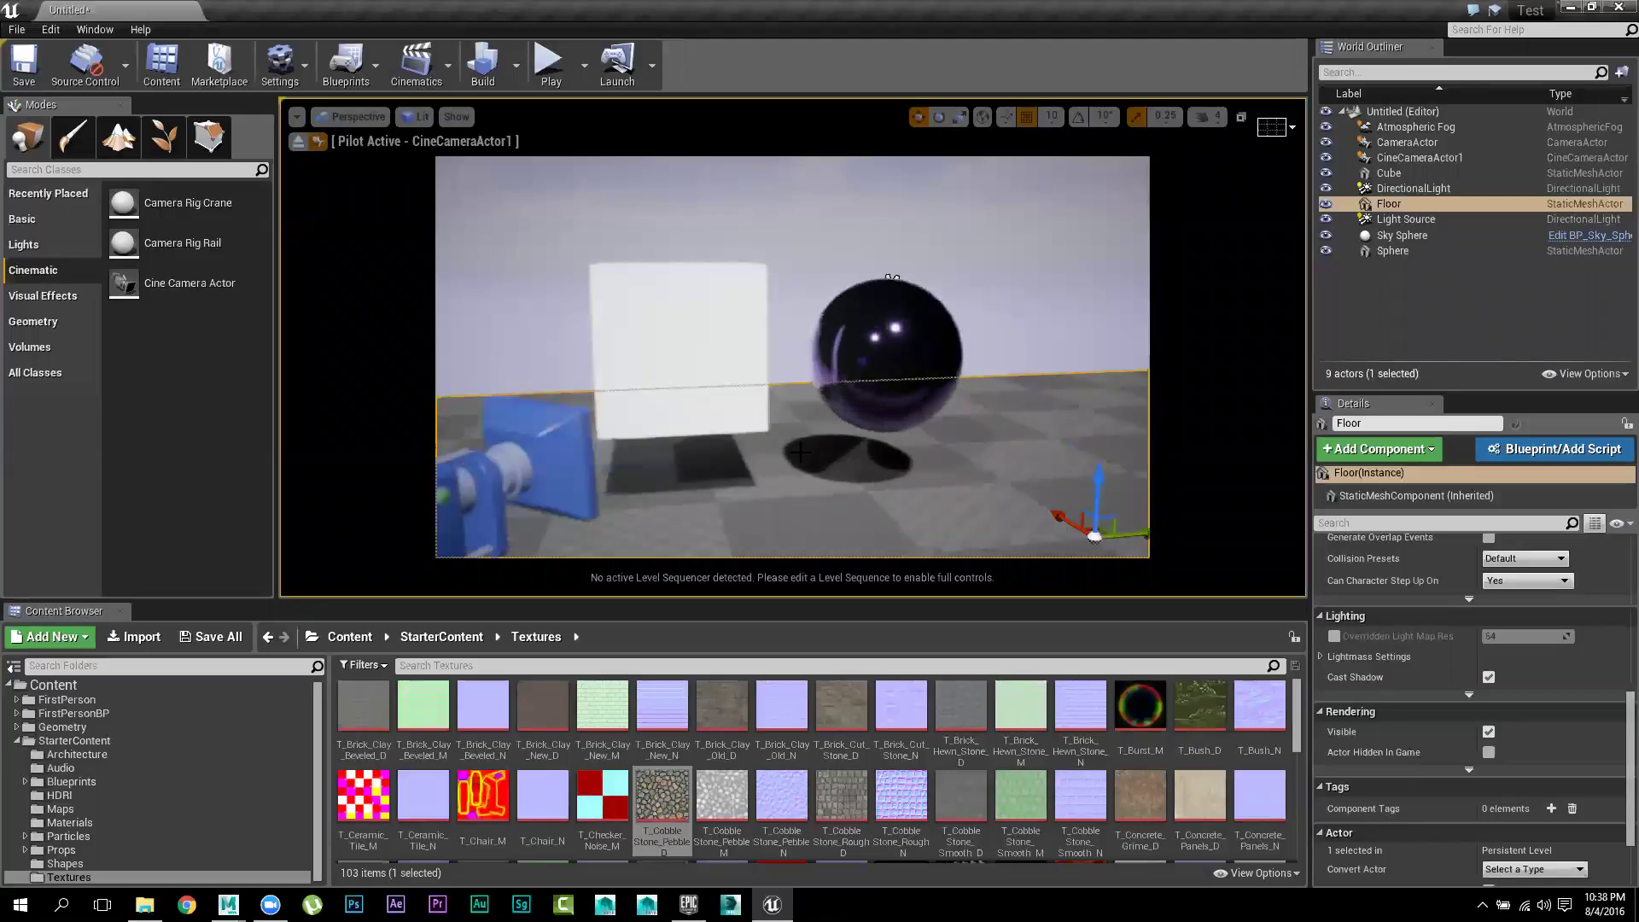
click(1405, 157)
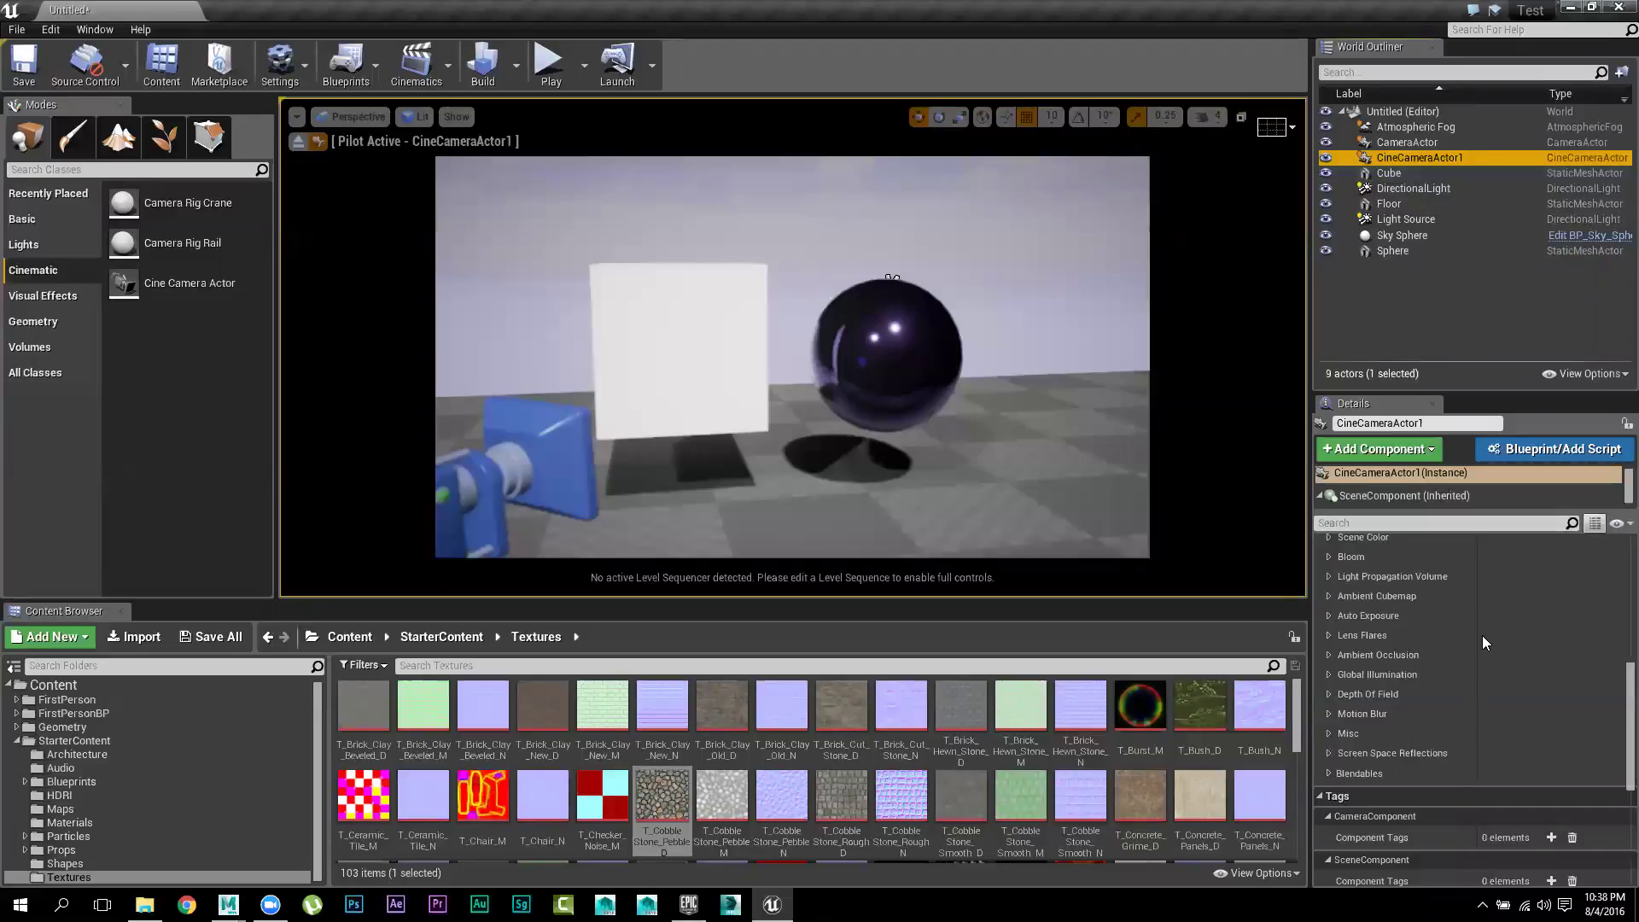
Turn the cine camera's Screen Space Reflections Quality down to 0.0
scroll(1482, 636, down, 2)
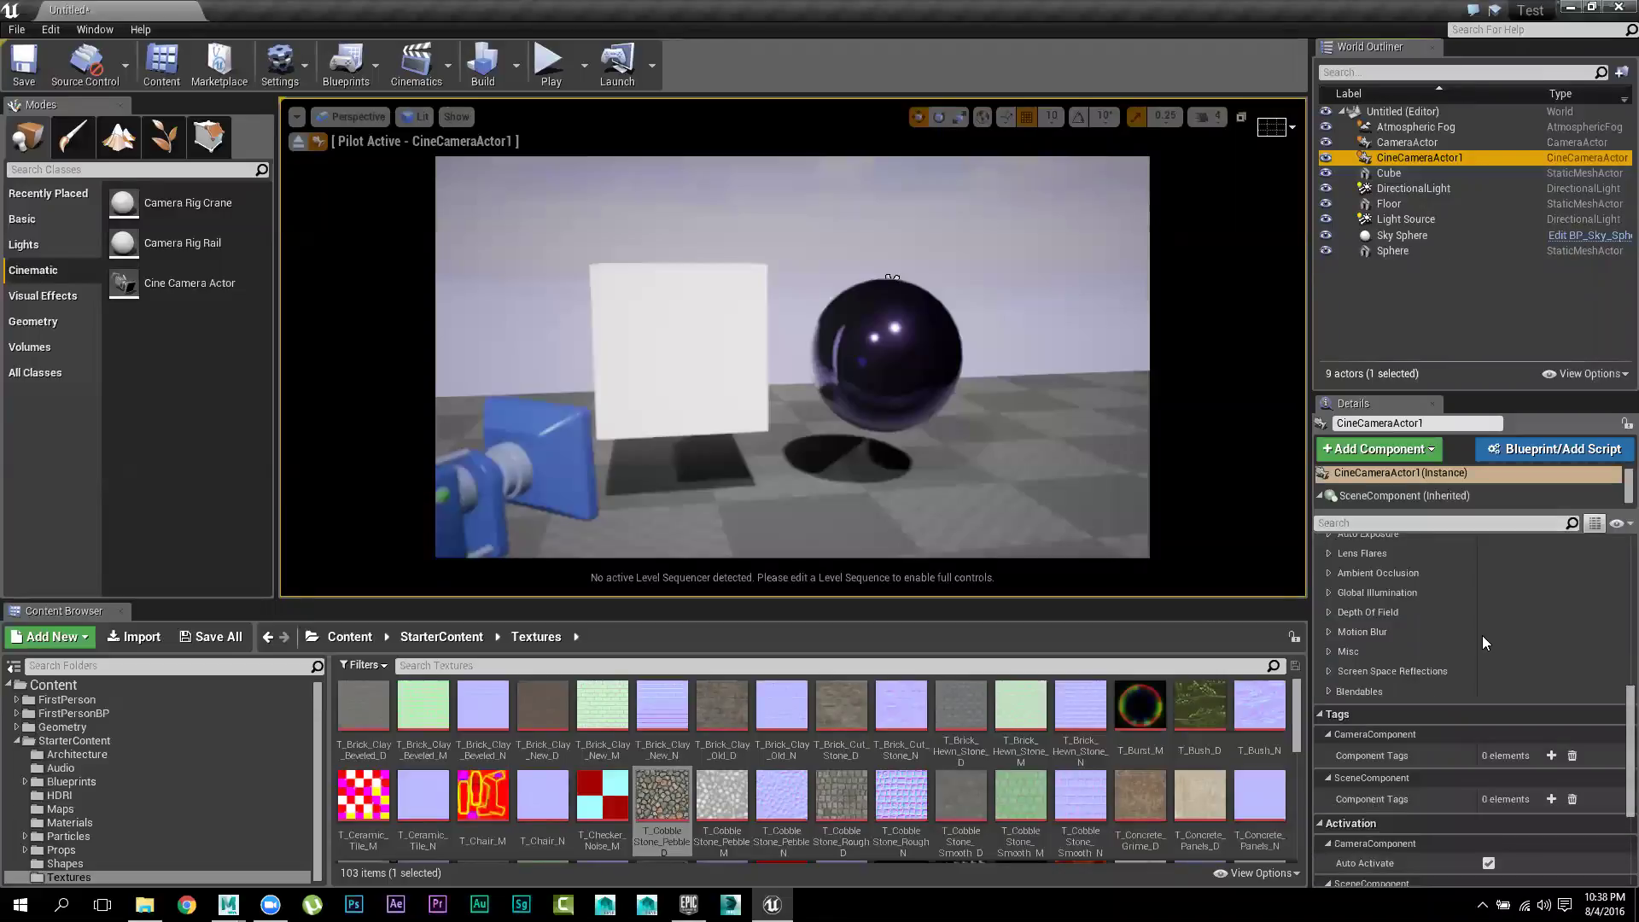
click(1329, 672)
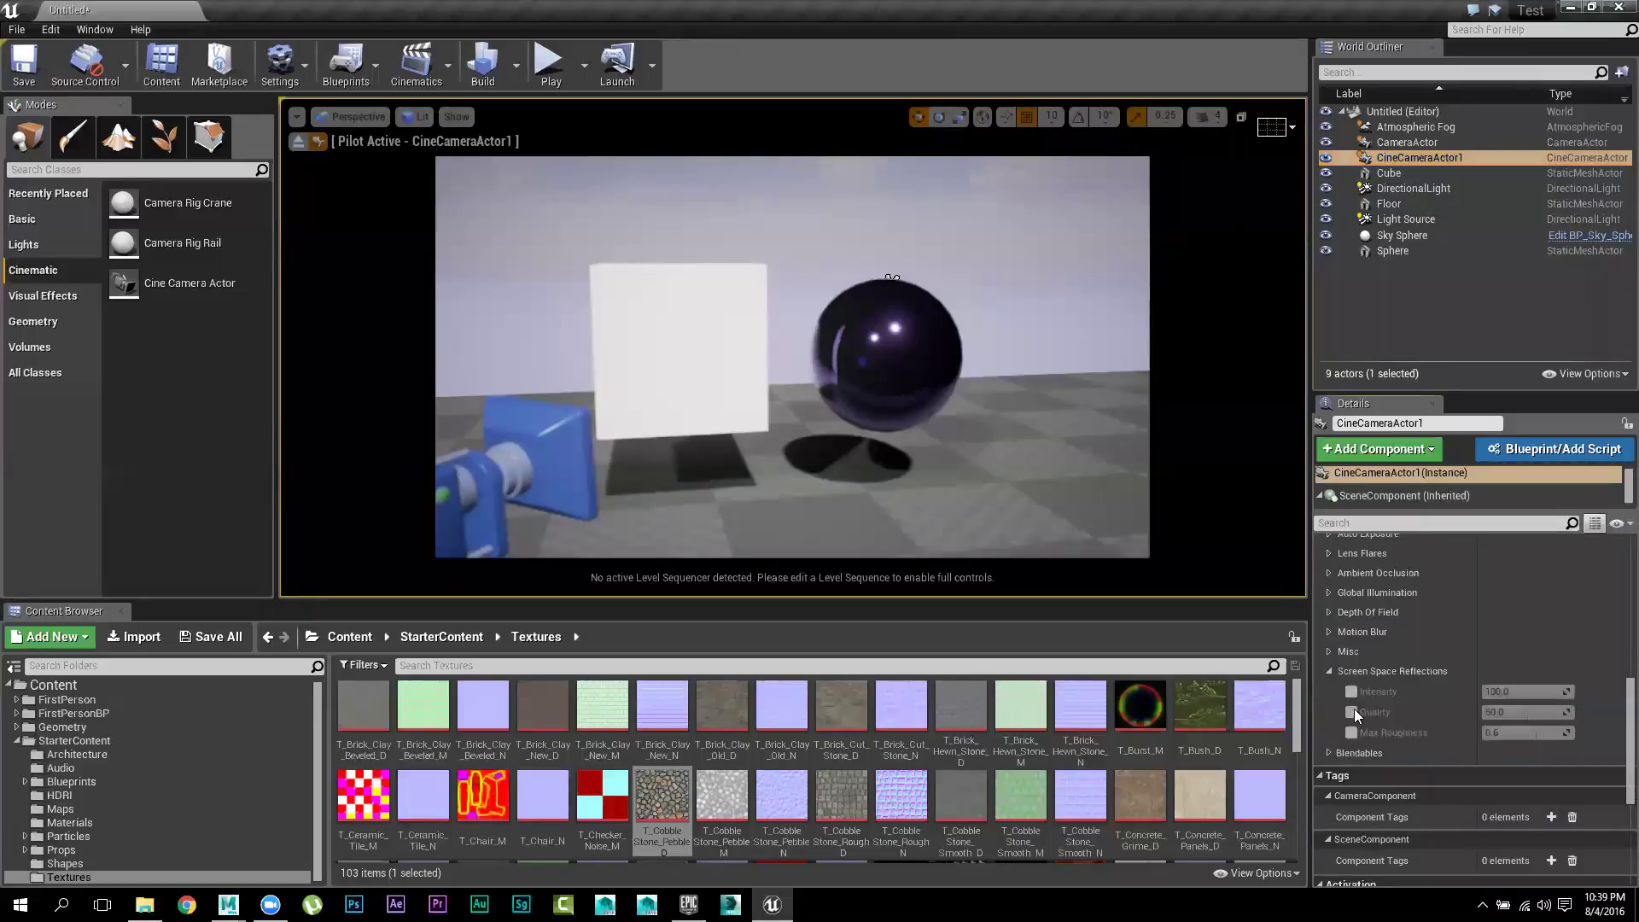
drag(1507, 712, 1562, 712)
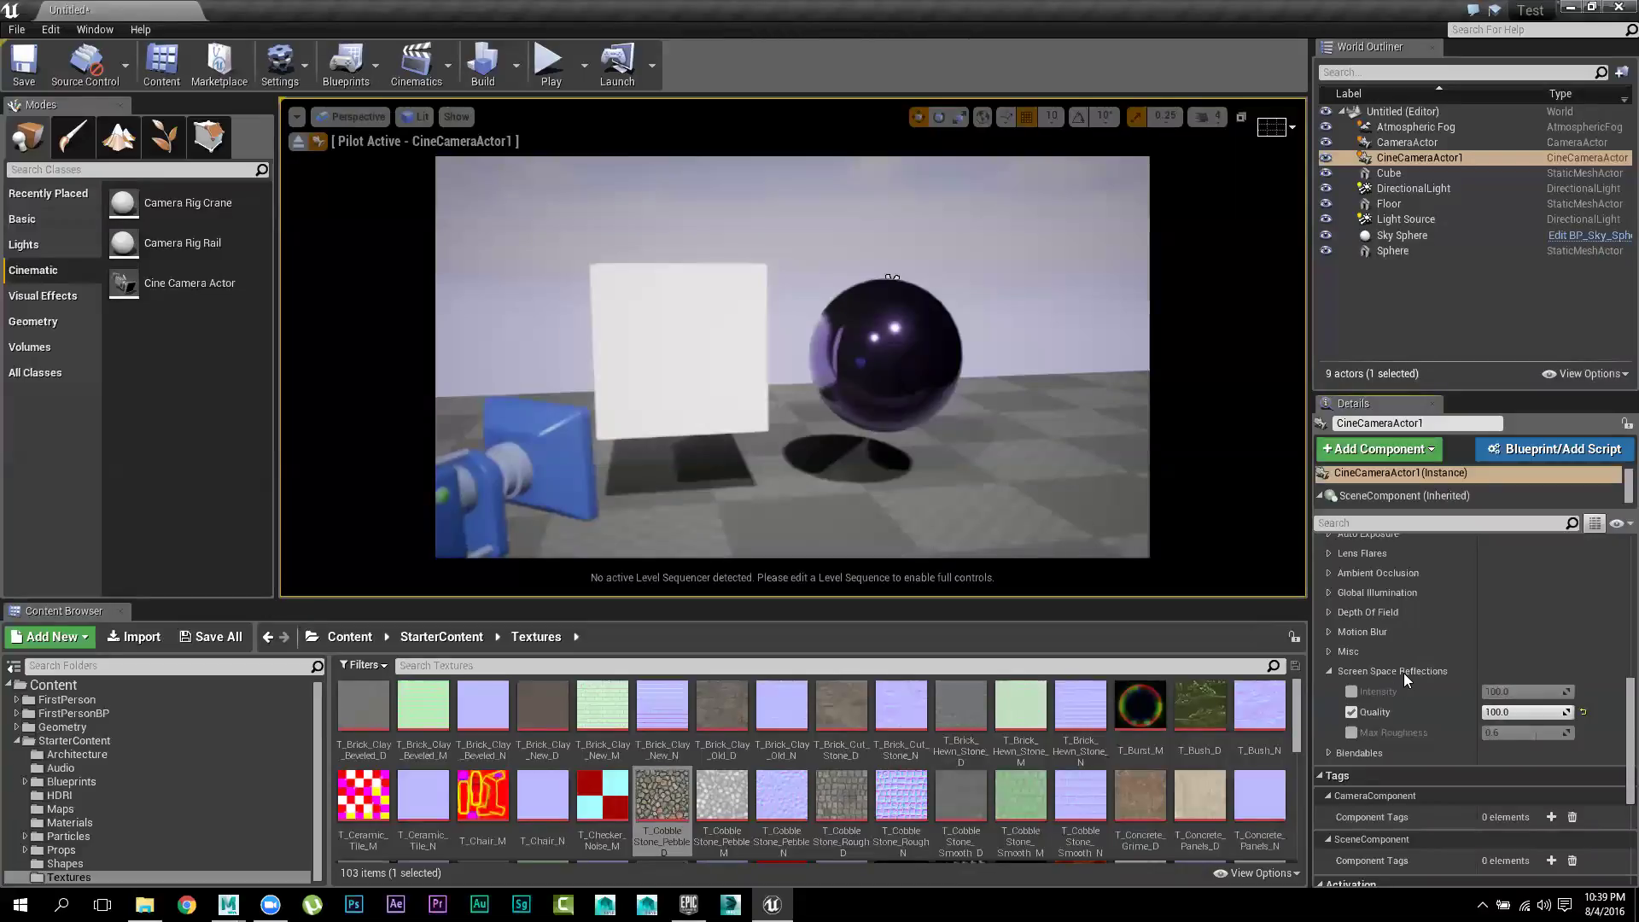
Select the white cube and drag it down along Z toward the floor
scroll(1404, 673, up, 3)
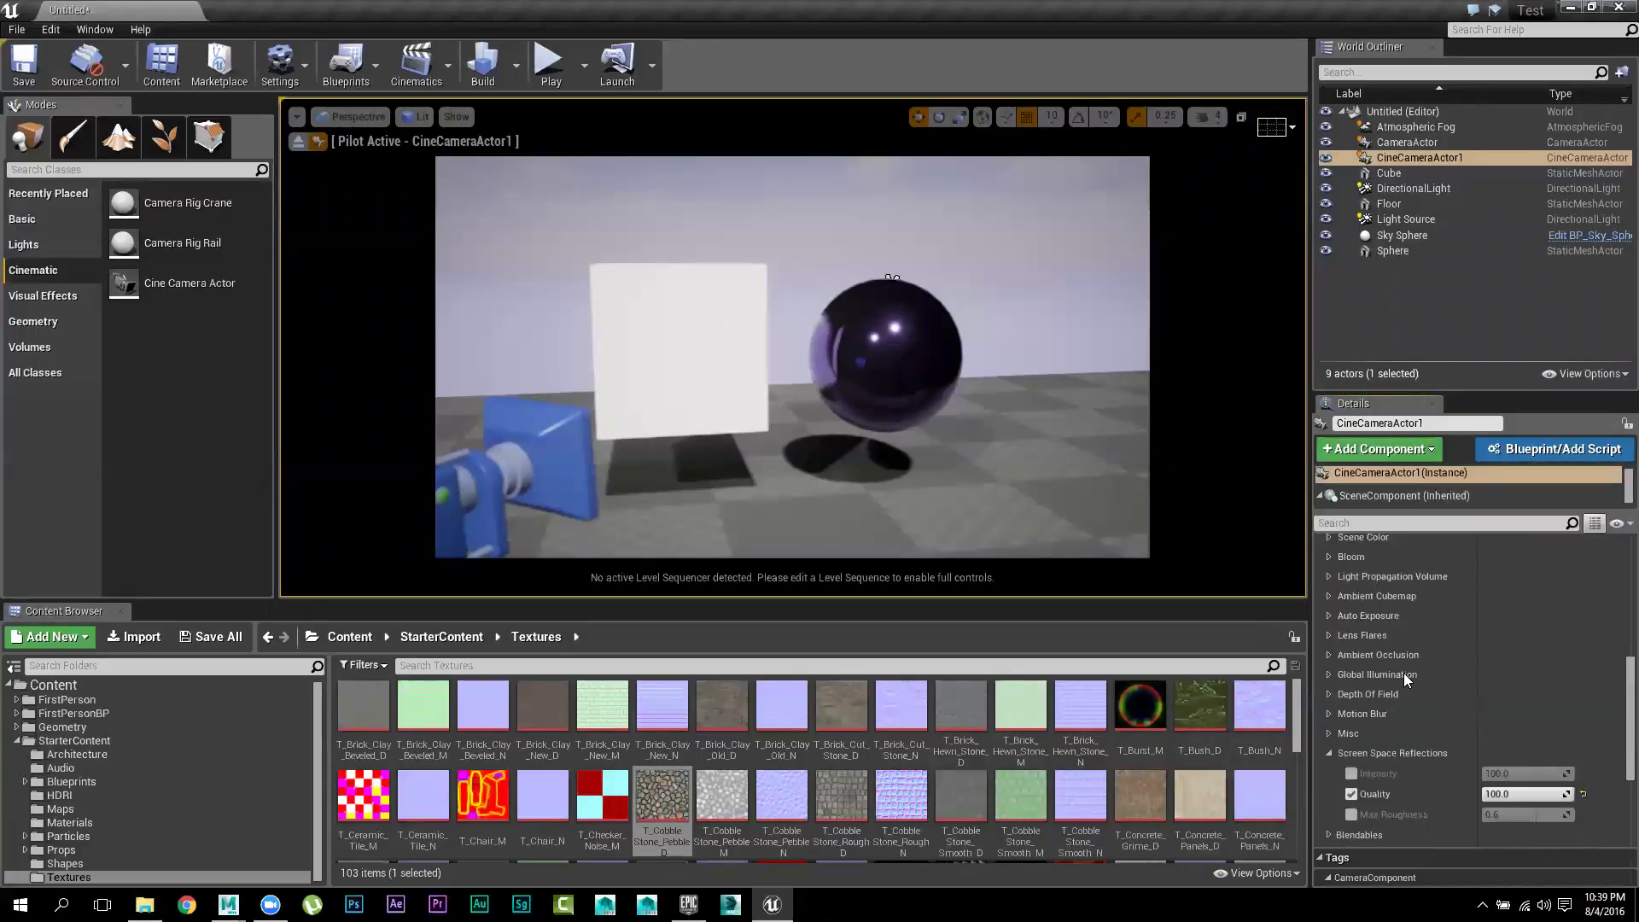
scroll(1403, 673, up, 3)
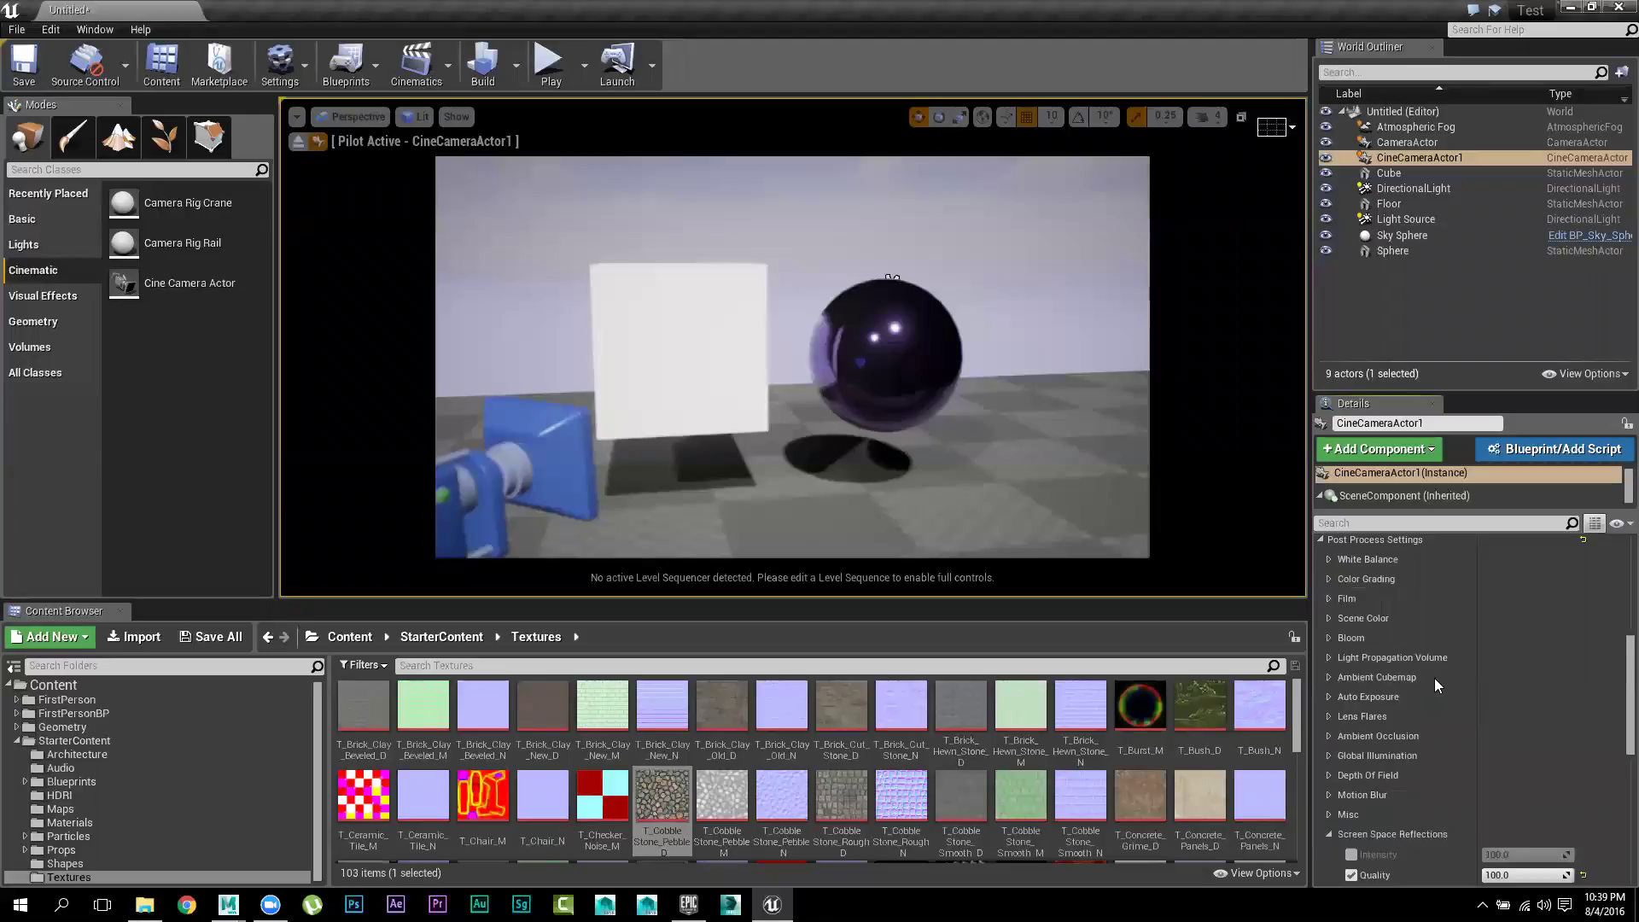
click(698, 341)
drag(674, 272, 682, 348)
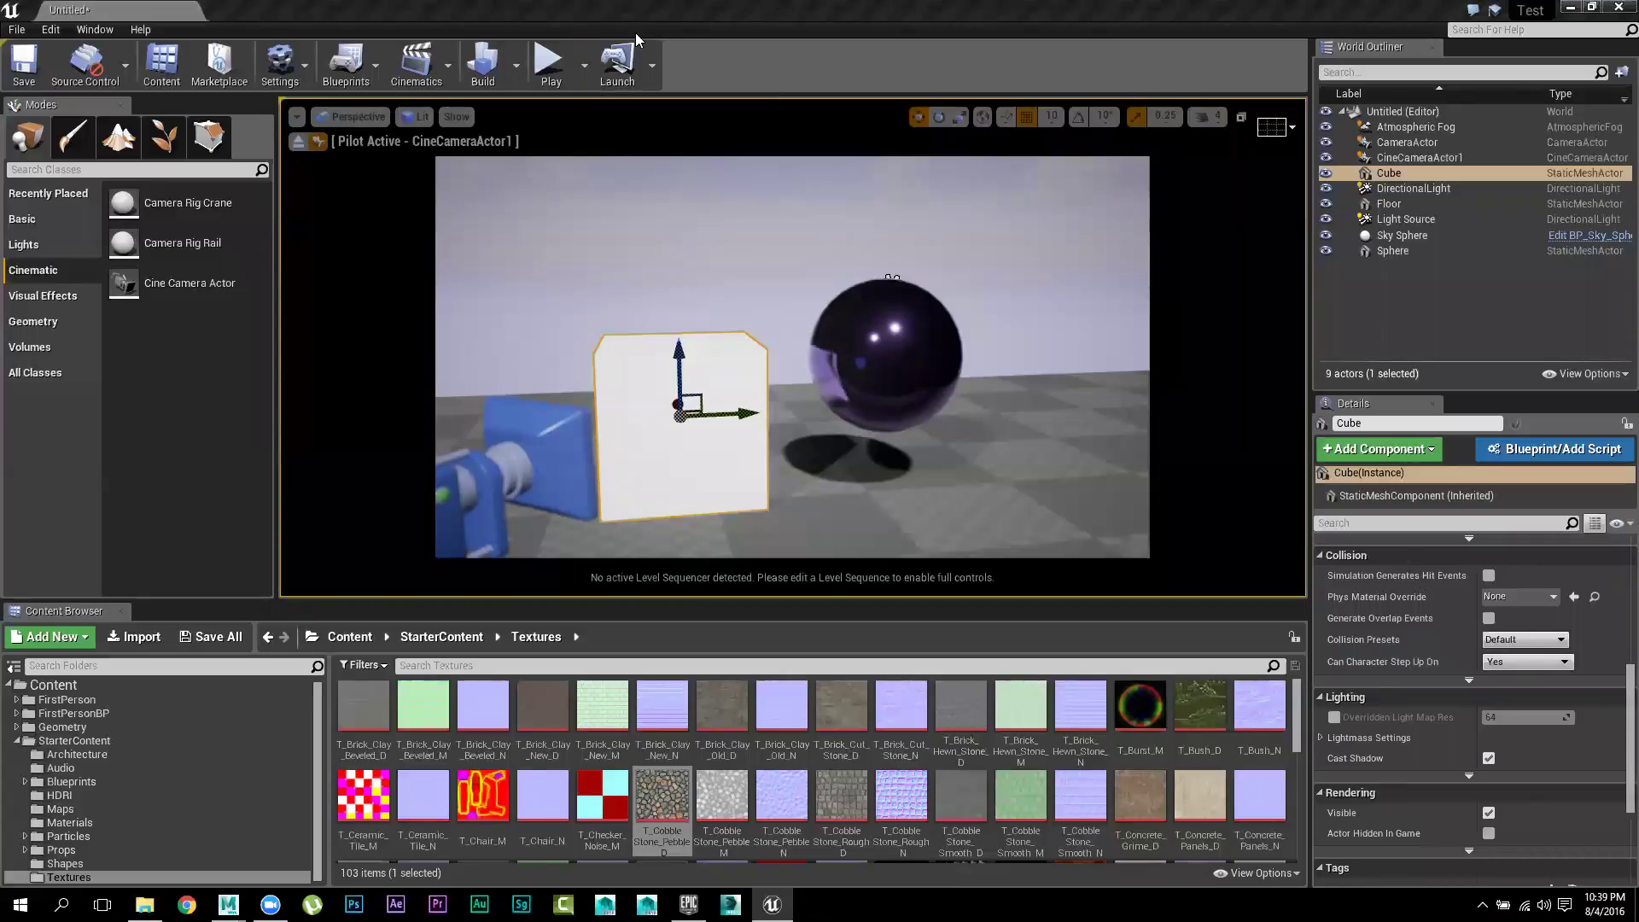
Drop a Post Process Volume from Visual Effects into the level and tick Unbound
scroll(1442, 756, up, 1)
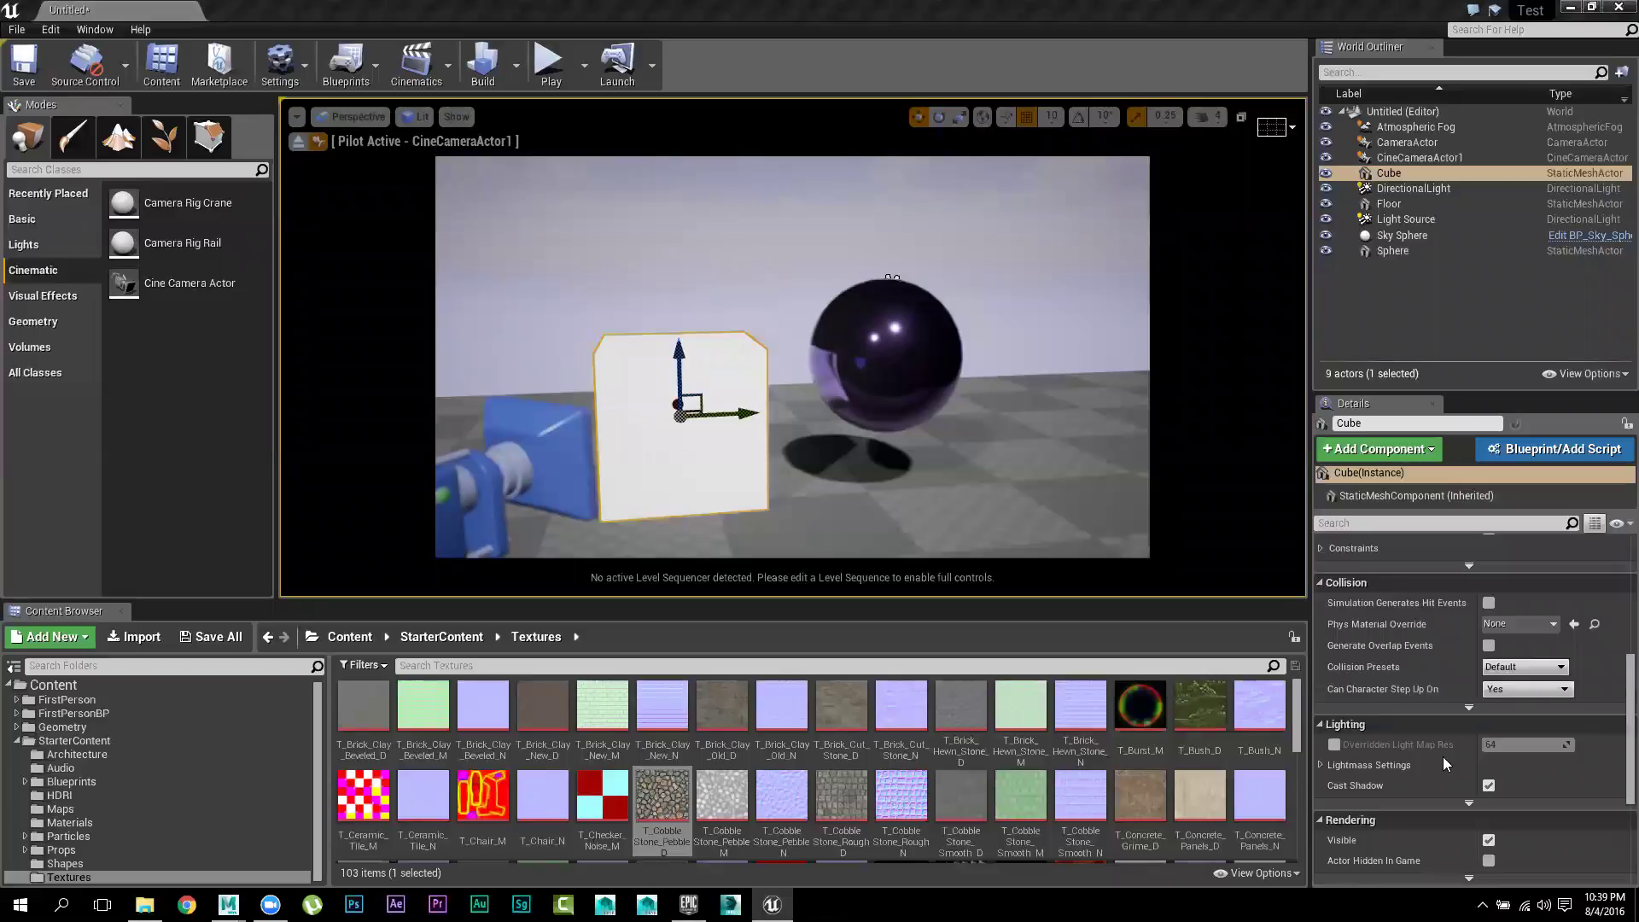
scroll(1443, 763, down, 2)
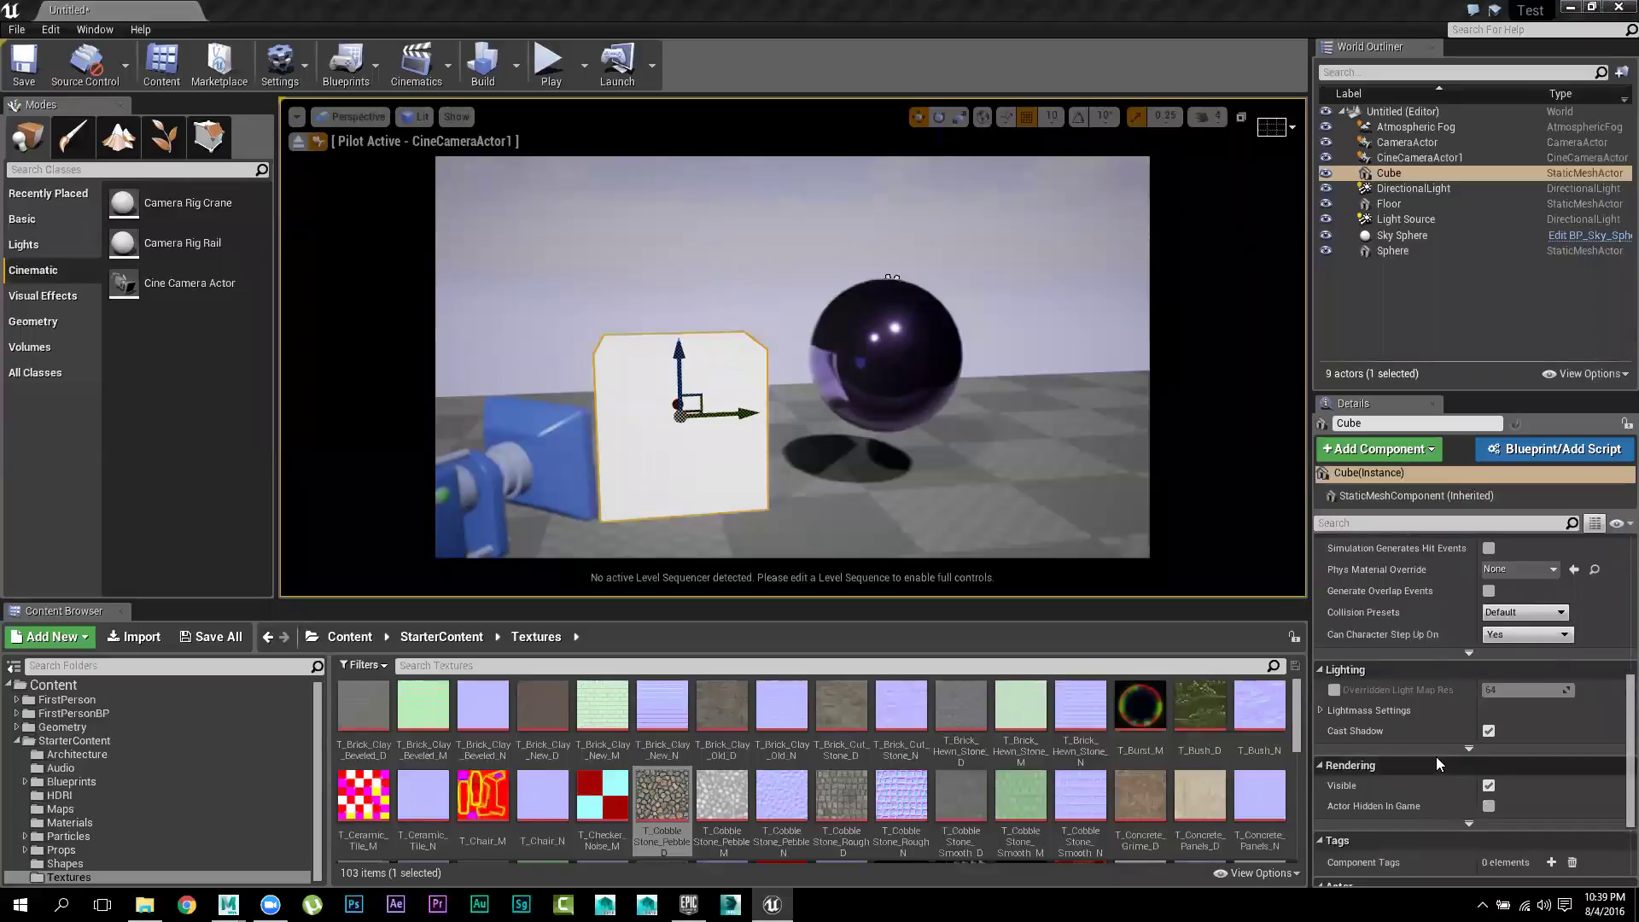
scroll(1436, 756, down, 1)
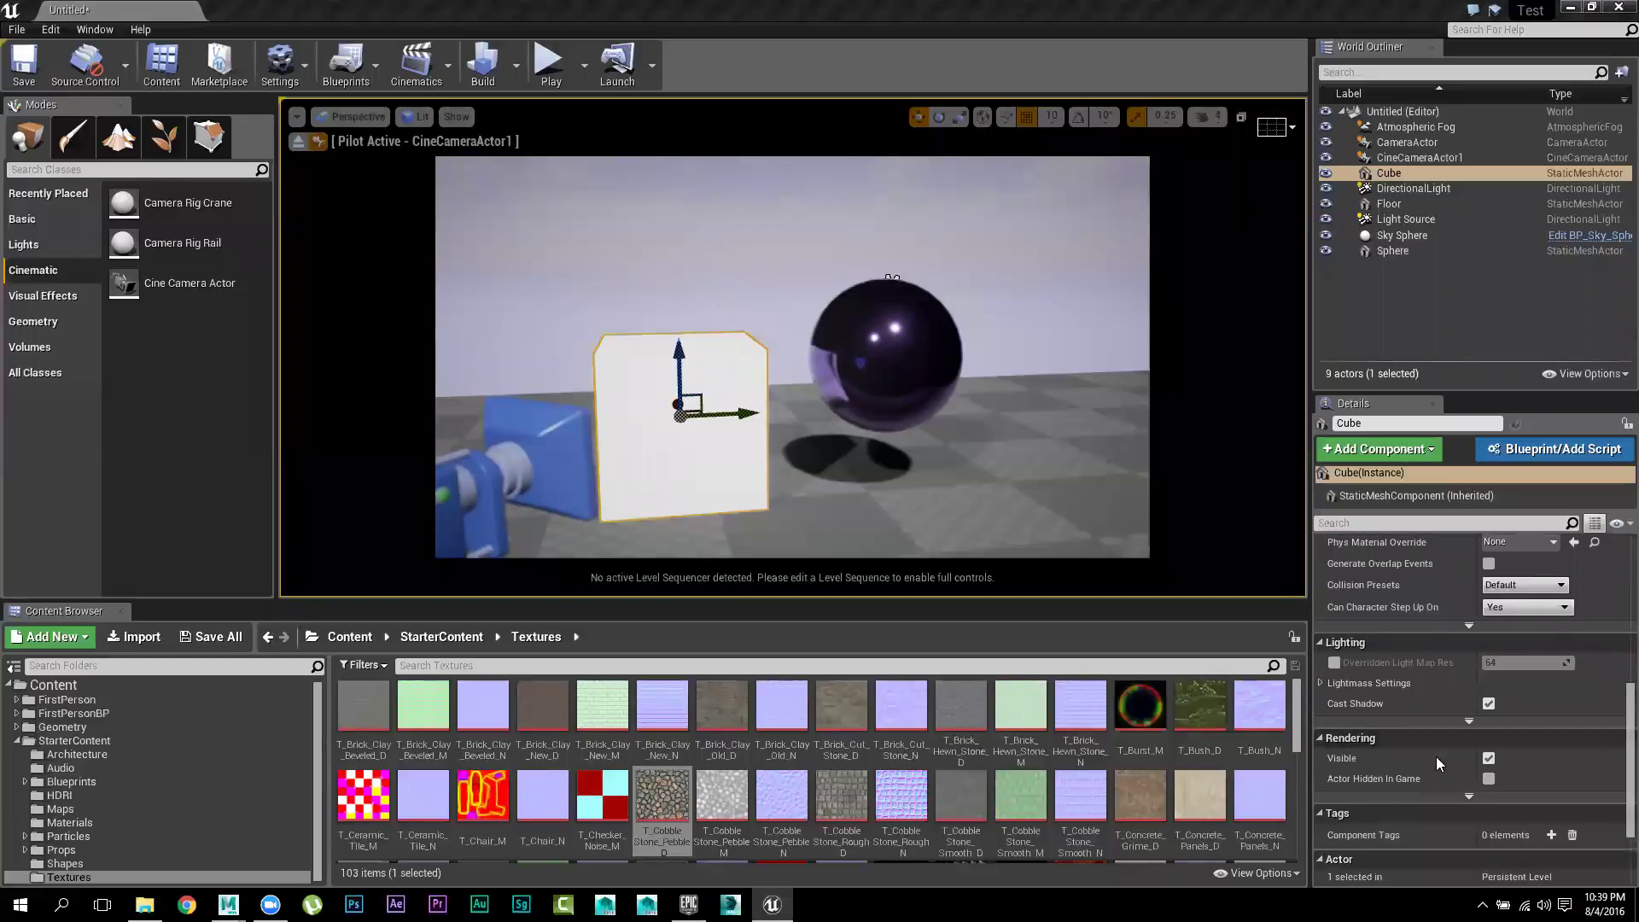
scroll(1435, 756, down, 1)
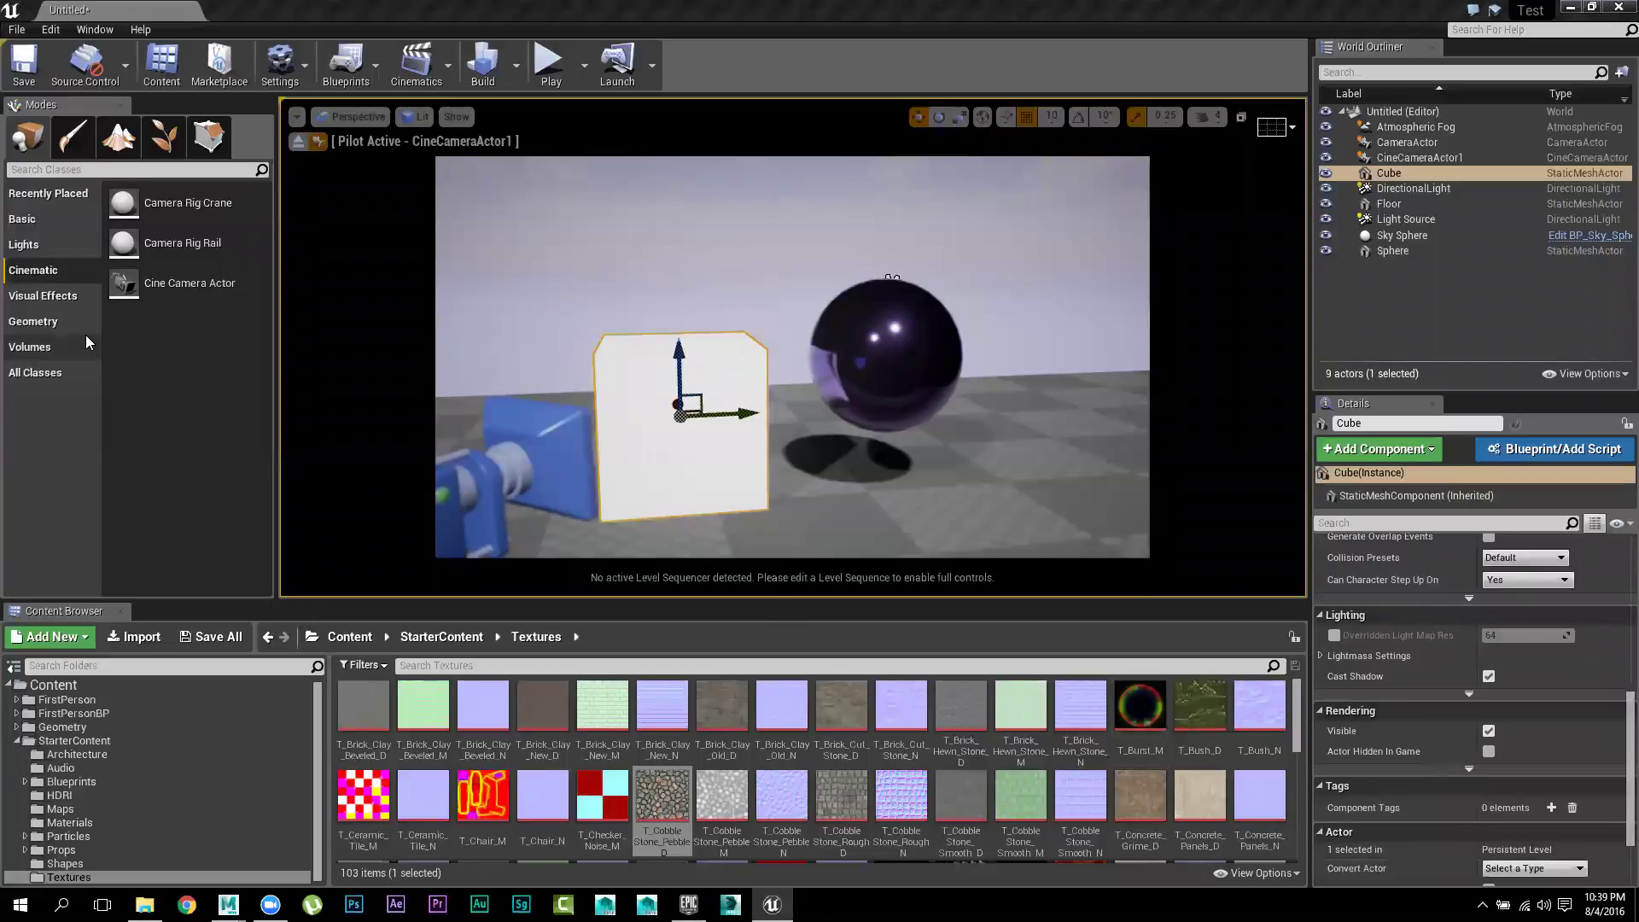
click(70, 307)
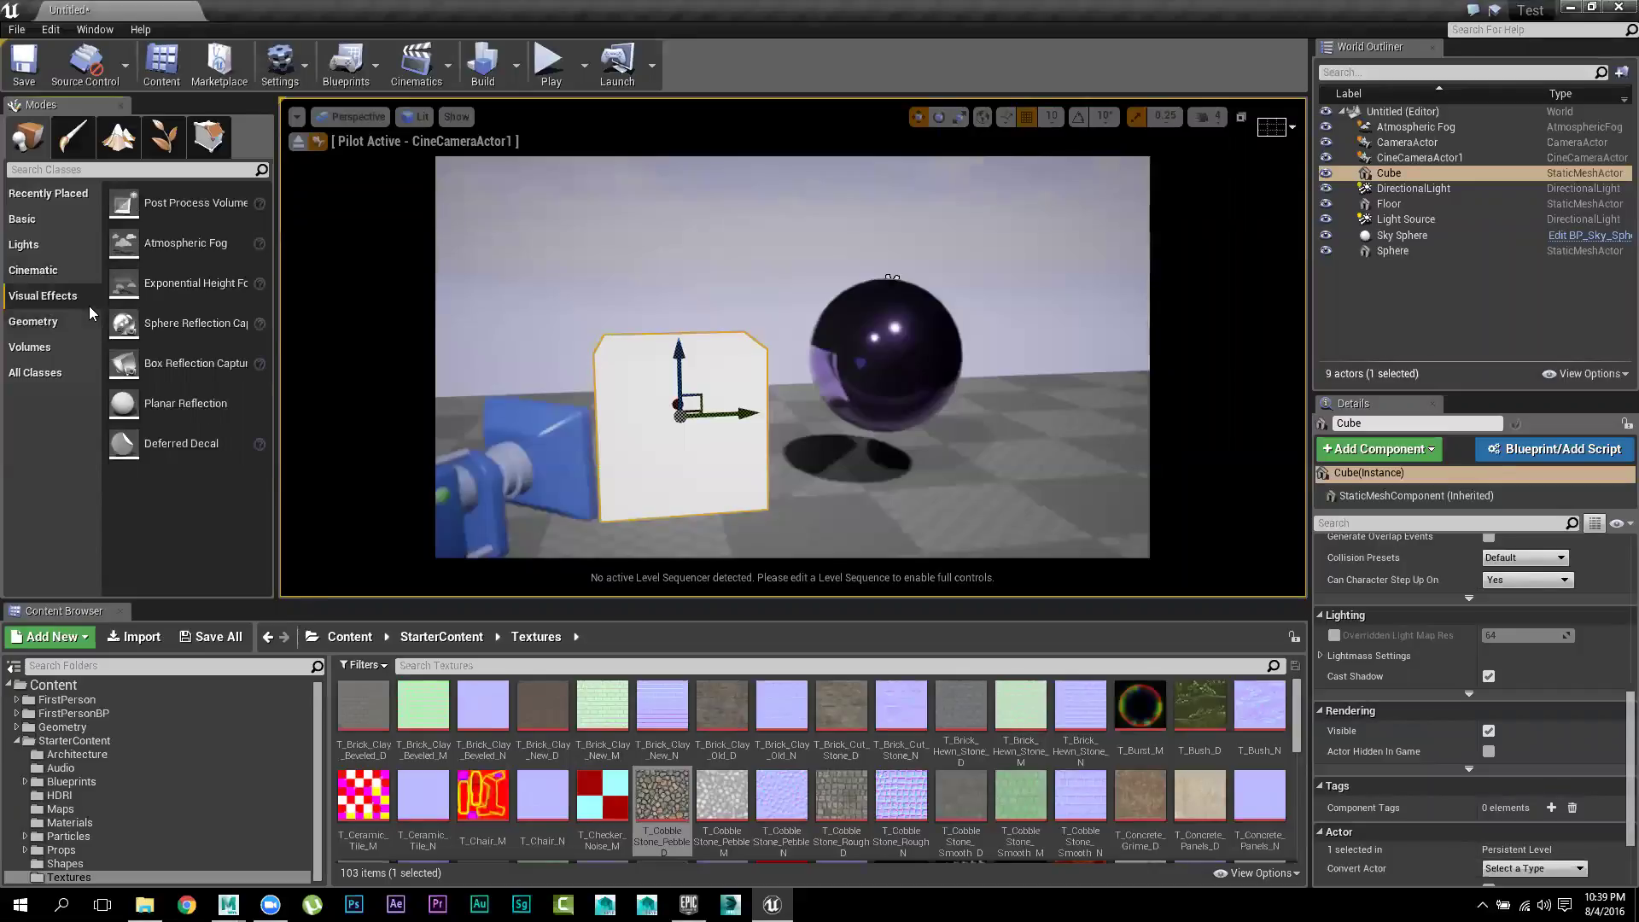
drag(200, 205, 736, 332)
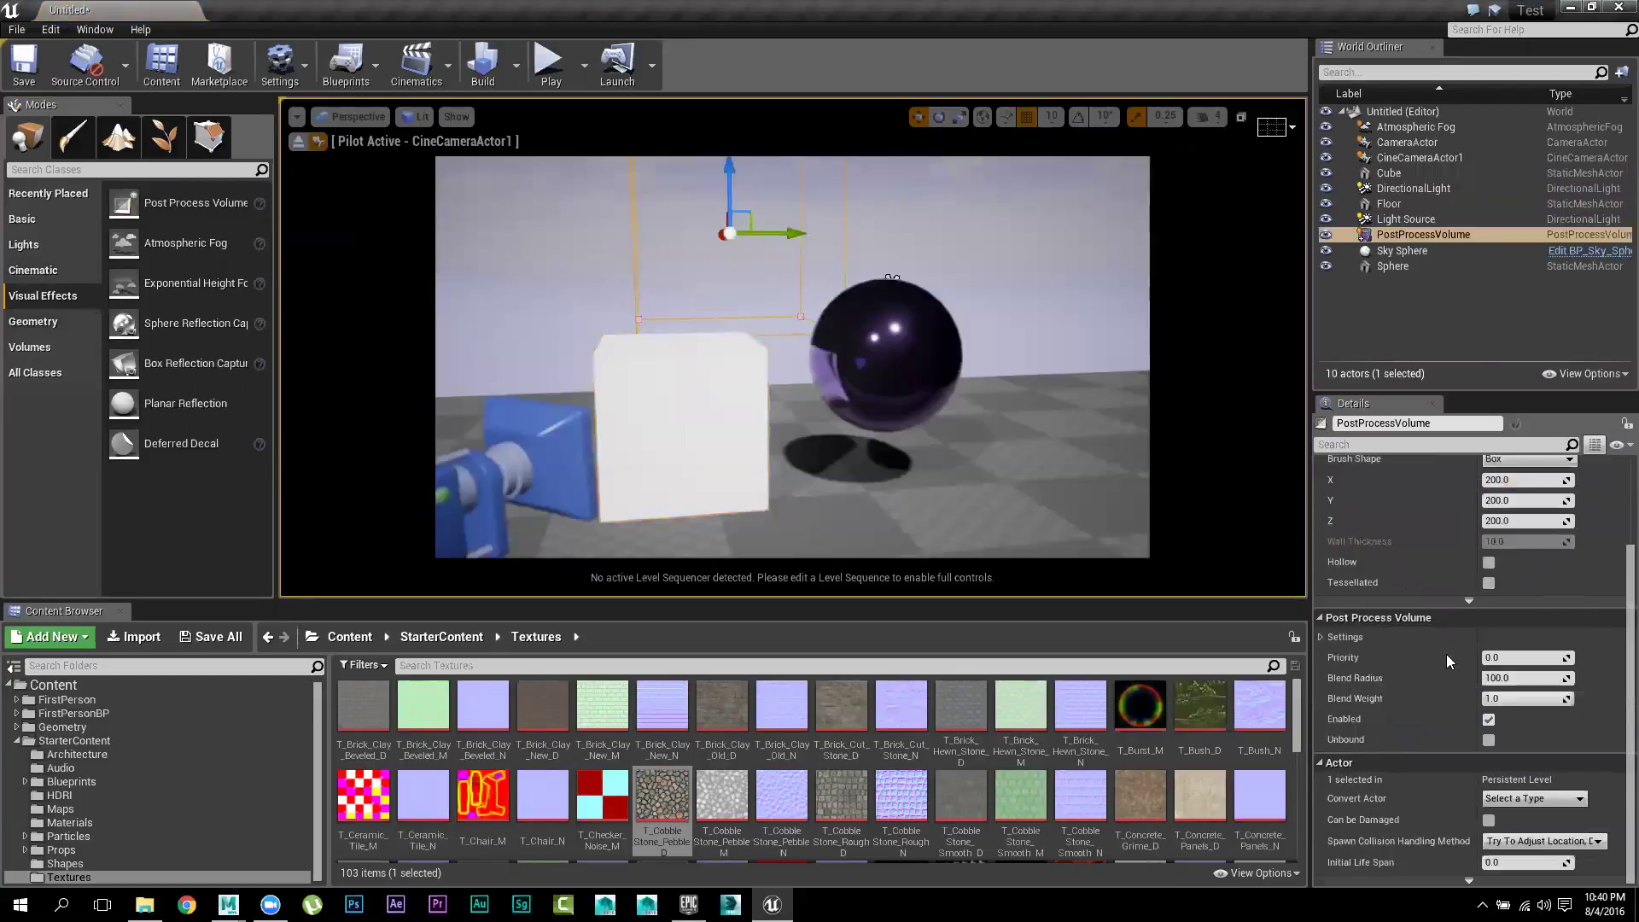
click(1489, 741)
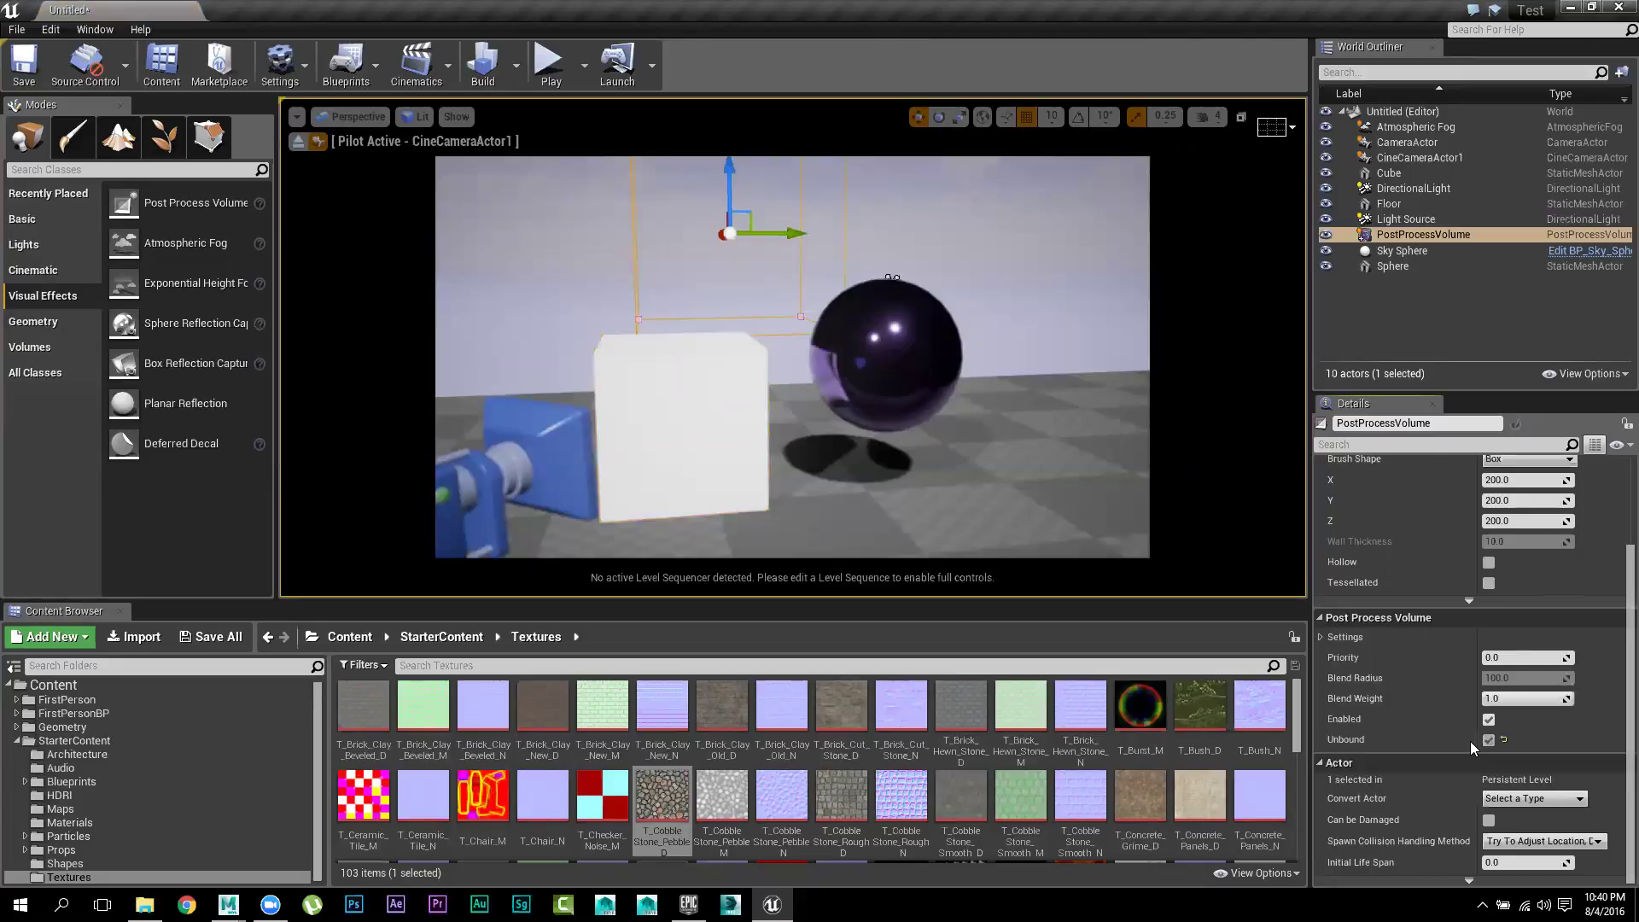
scroll(1405, 618, up, 2)
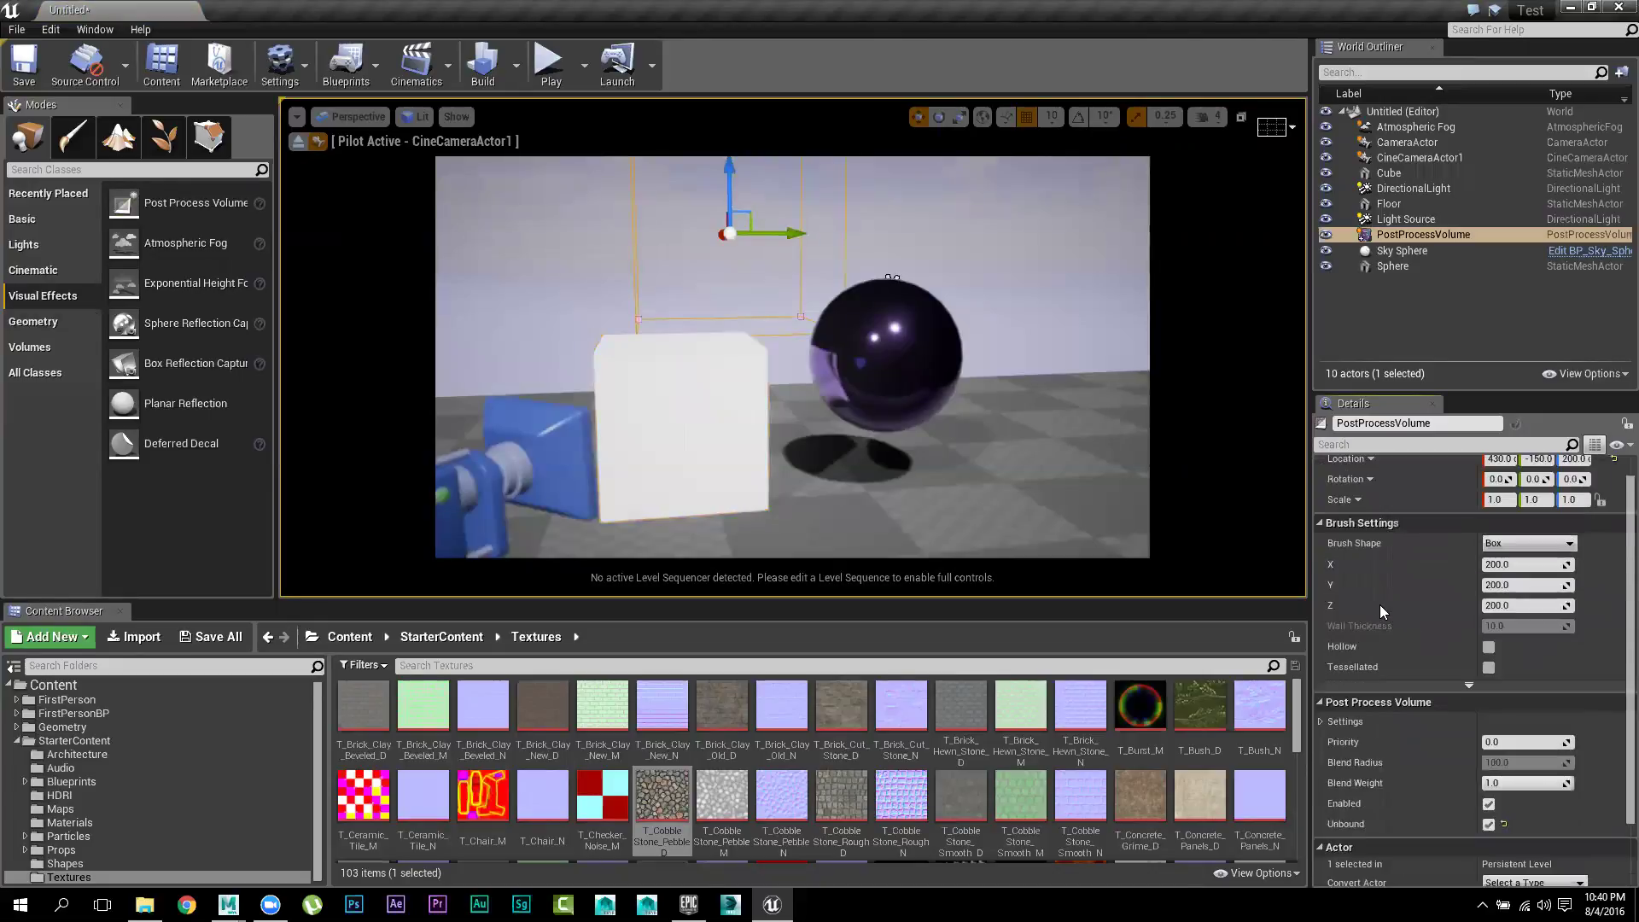
Enable Film Tint on the PostProcessVolume with a pale lavender colour
click(1321, 668)
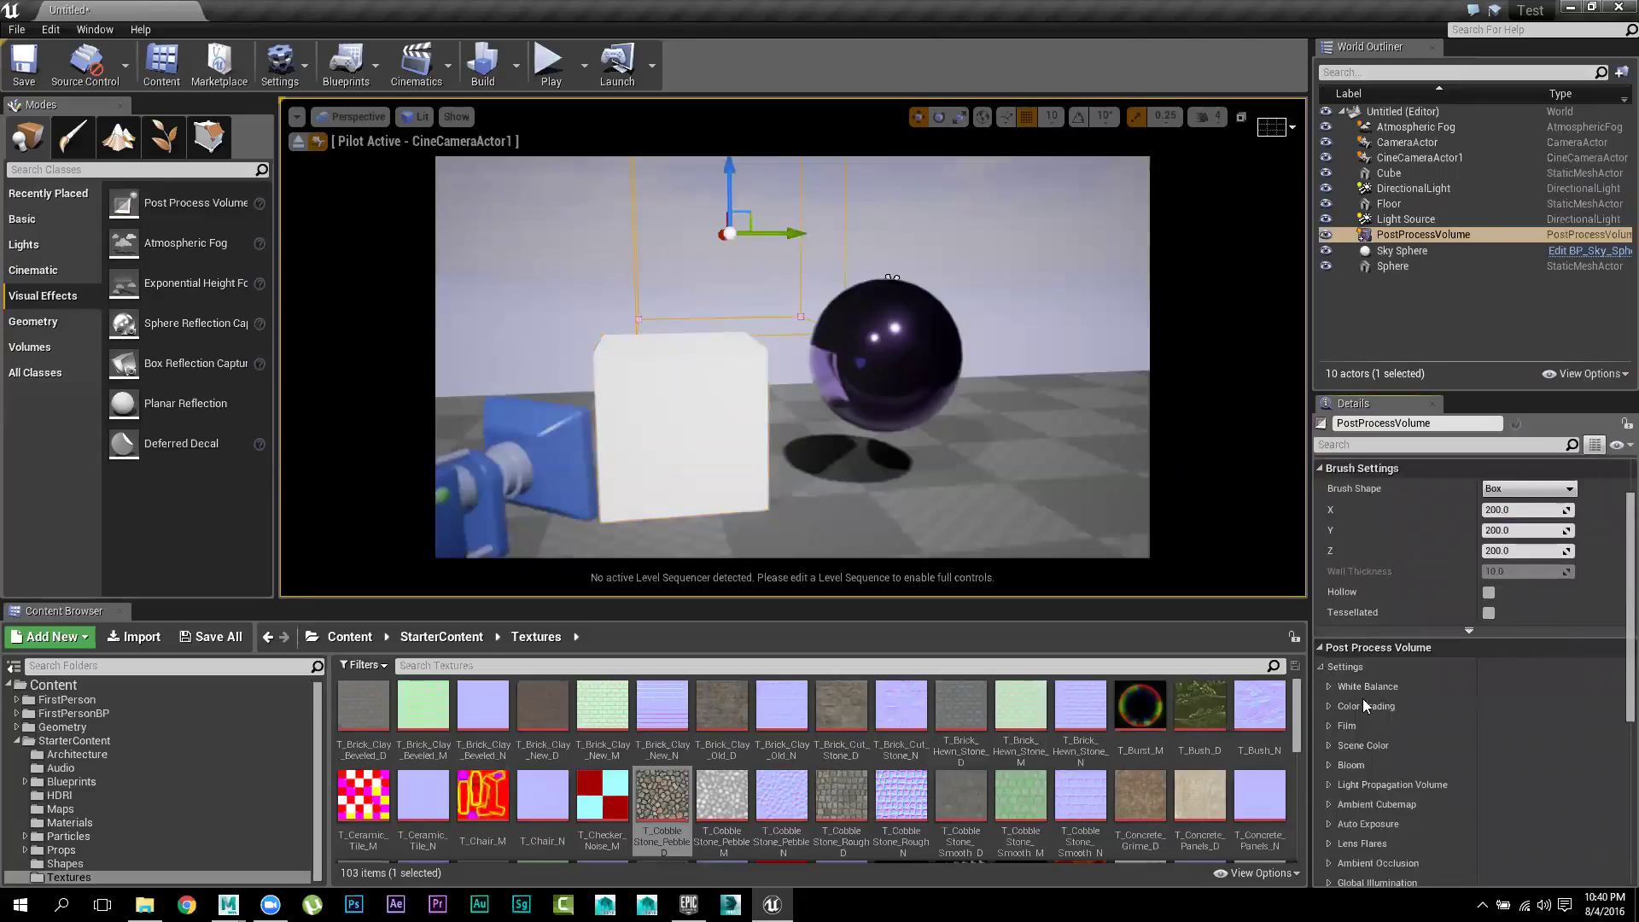
scroll(1390, 712, down, 1)
click(1329, 670)
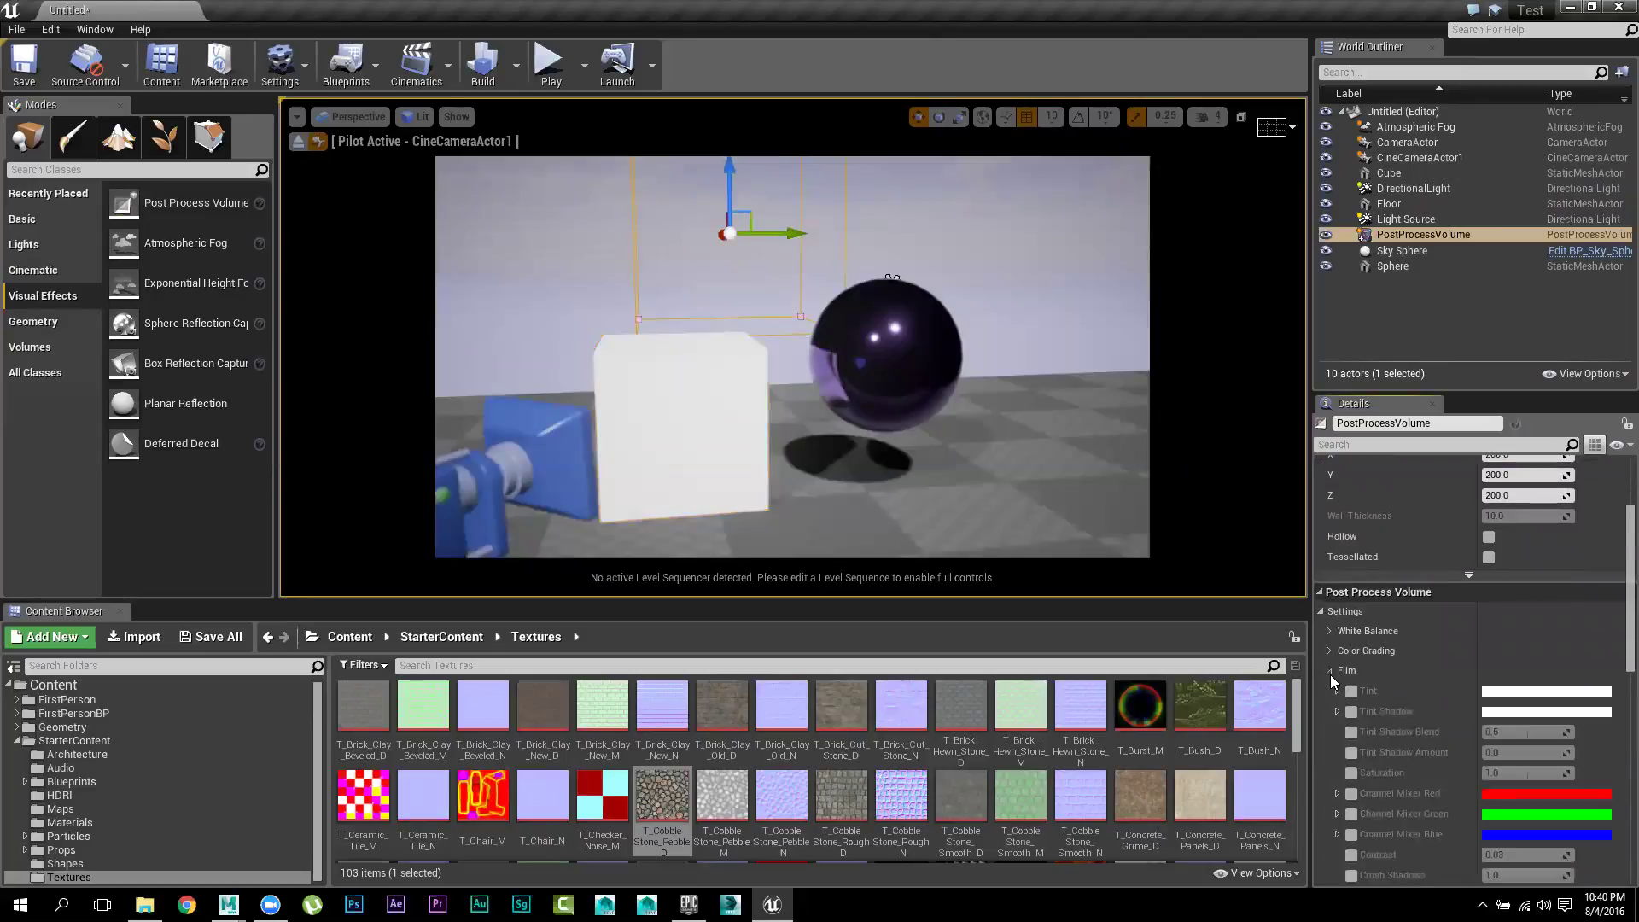
click(1350, 691)
click(1515, 698)
mouse_move(1291, 622)
mouse_down()
mouse_move(1303, 558)
mouse_move(1295, 601)
mouse_move(1230, 555)
mouse_move(1266, 594)
mouse_move(1224, 558)
mouse_move(1210, 572)
mouse_move(1238, 550)
mouse_up()
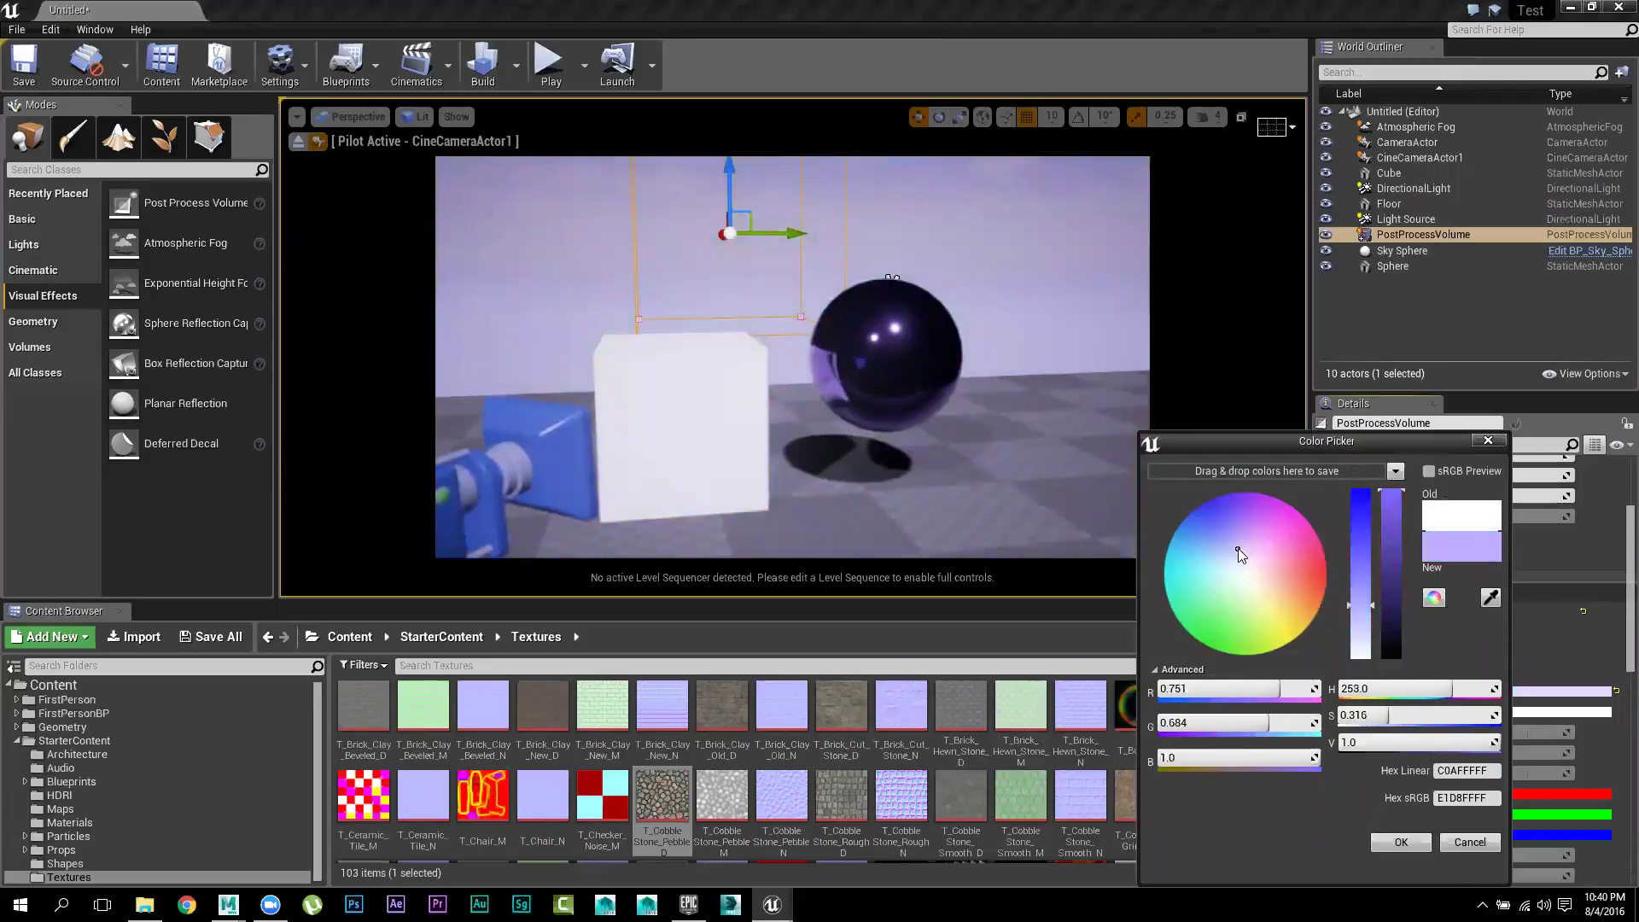
click(1401, 842)
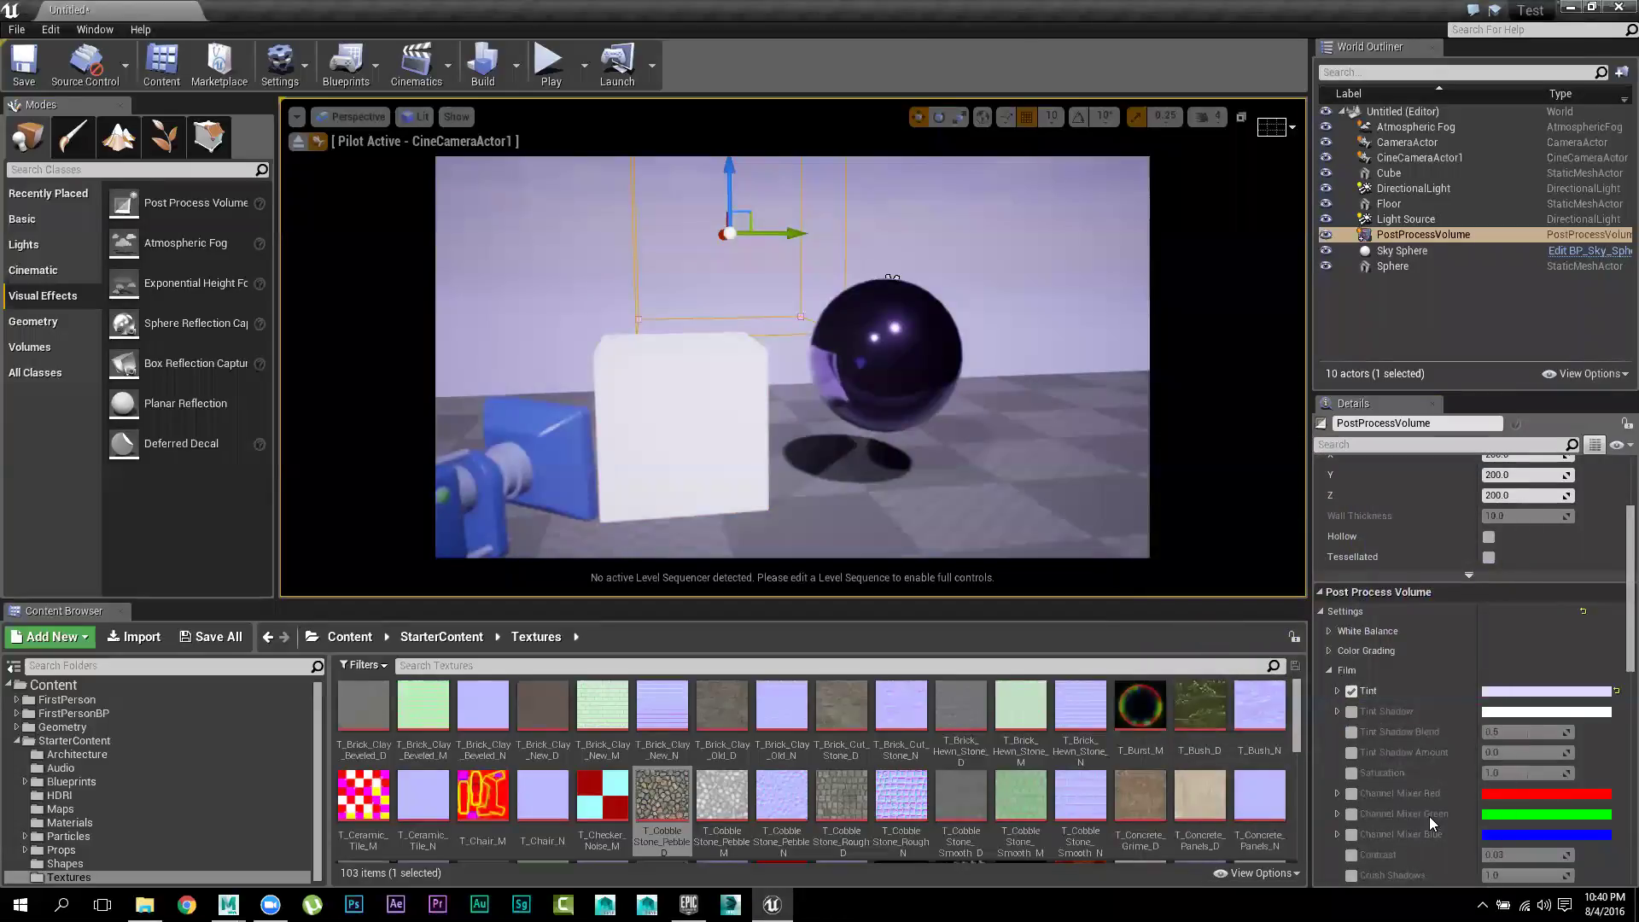
scroll(1383, 736, down, 2)
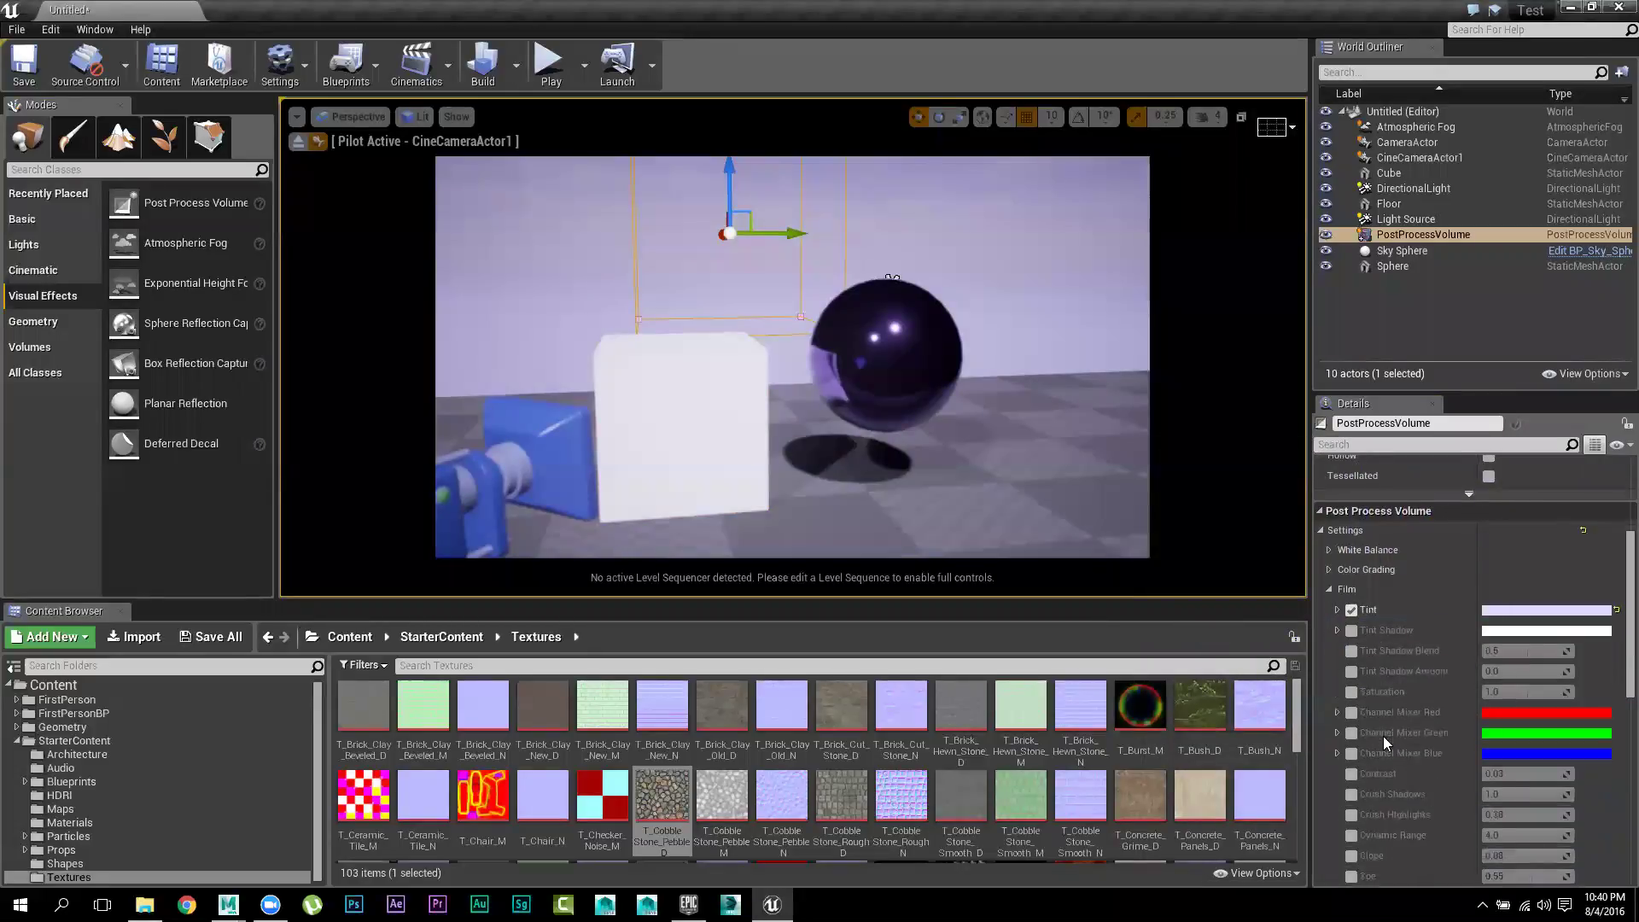
Enable the Ambient Occlusion Intensity override at 1.0
click(1328, 590)
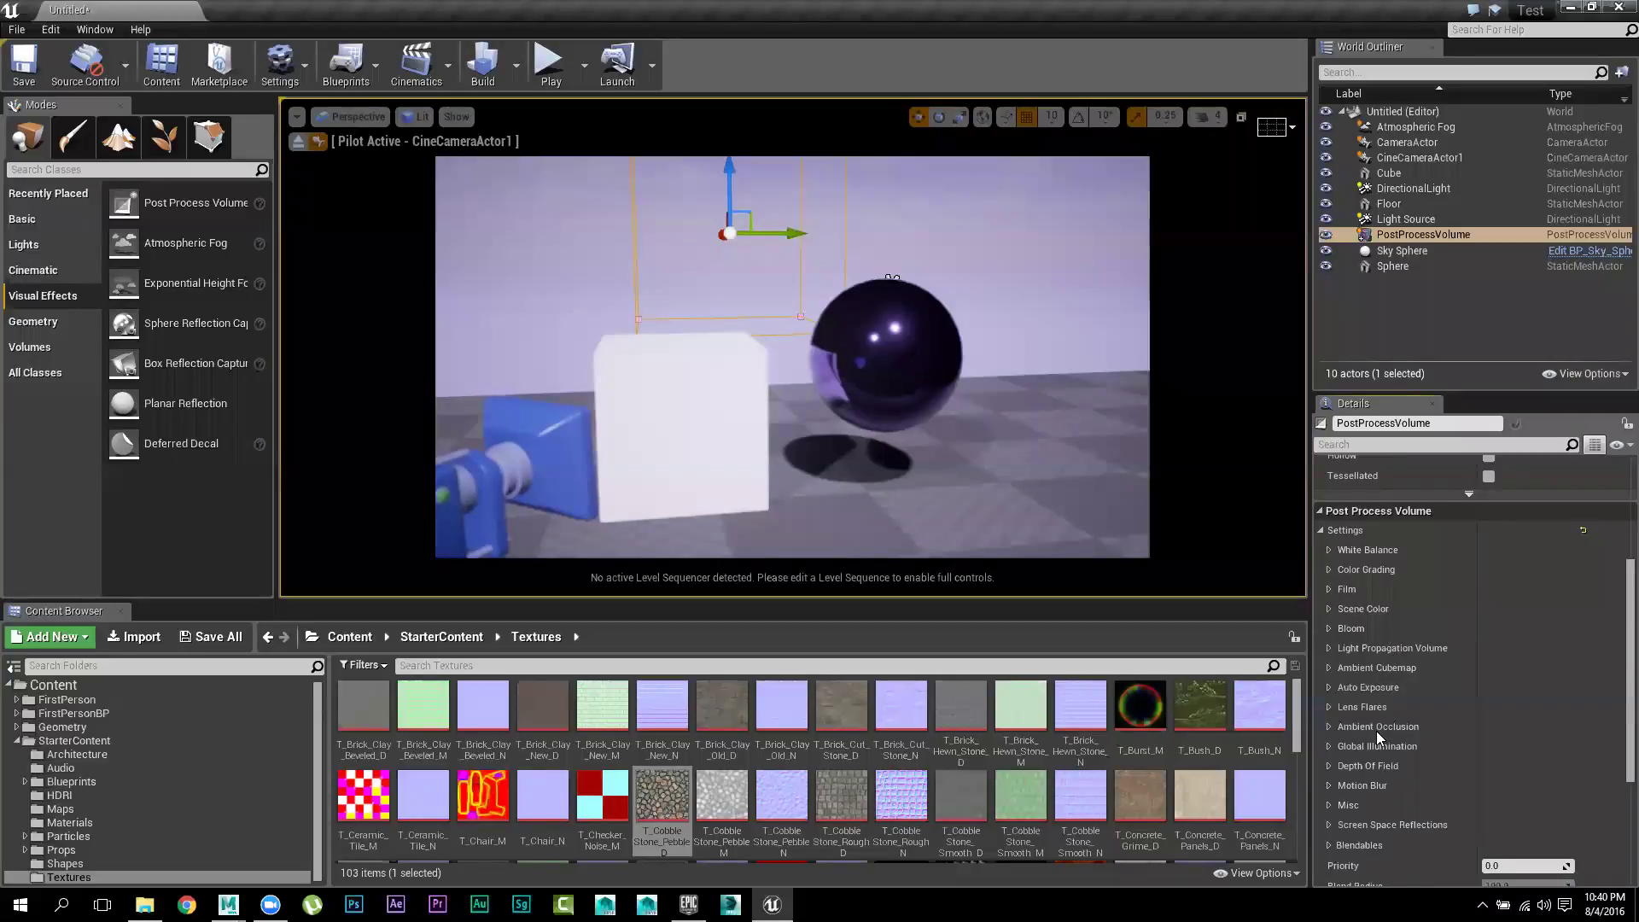
scroll(1376, 730, down, 2)
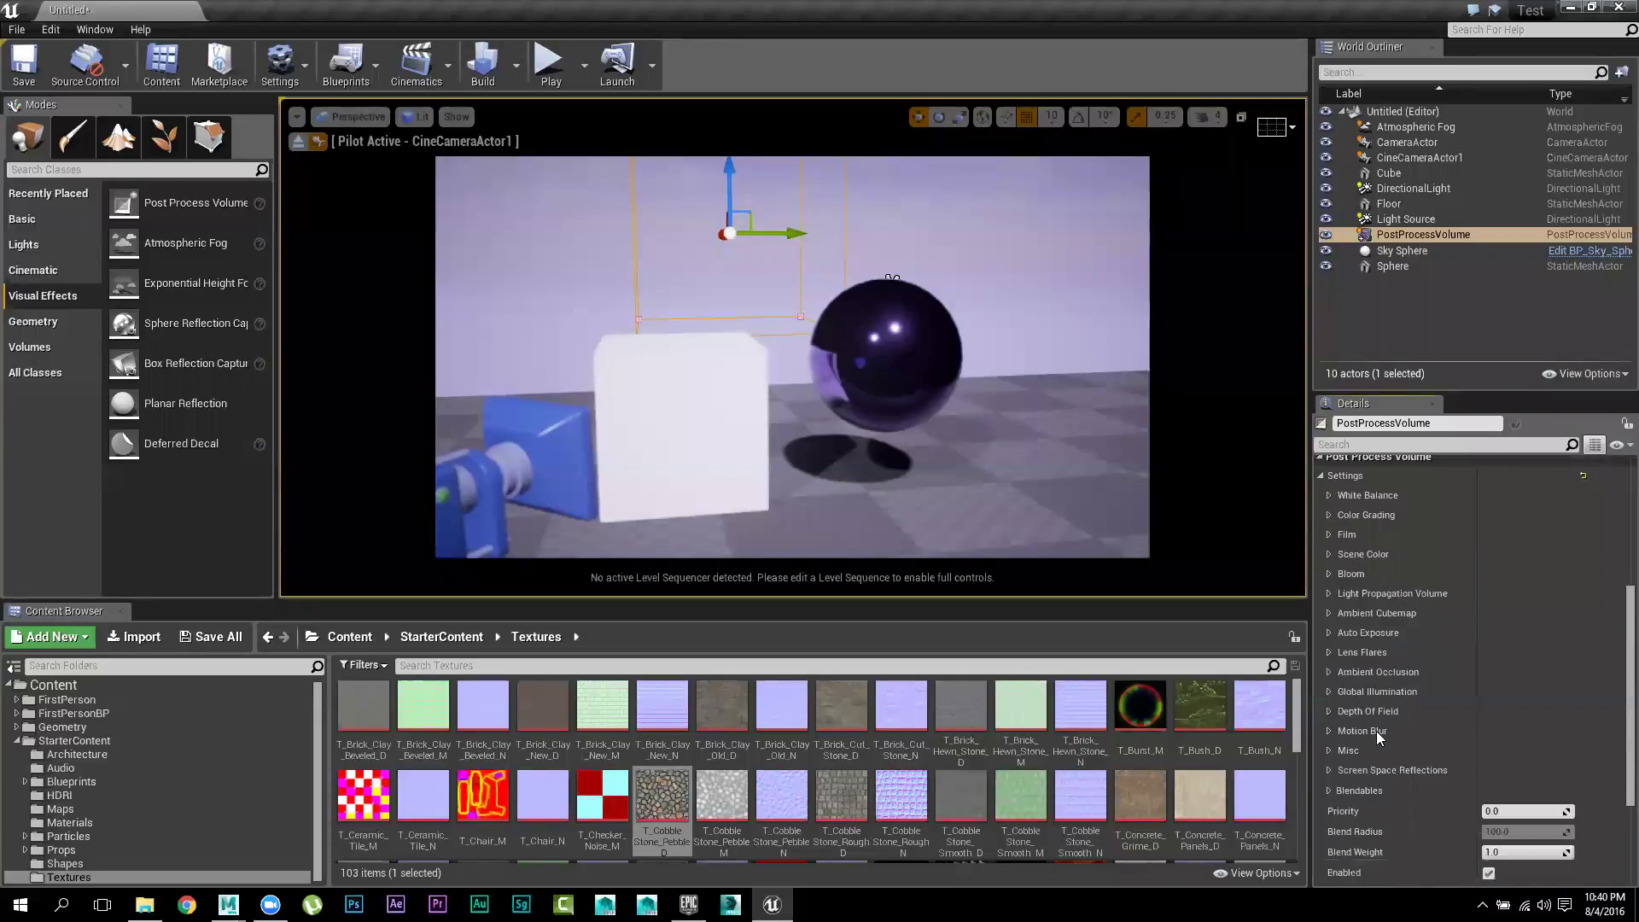
click(1328, 672)
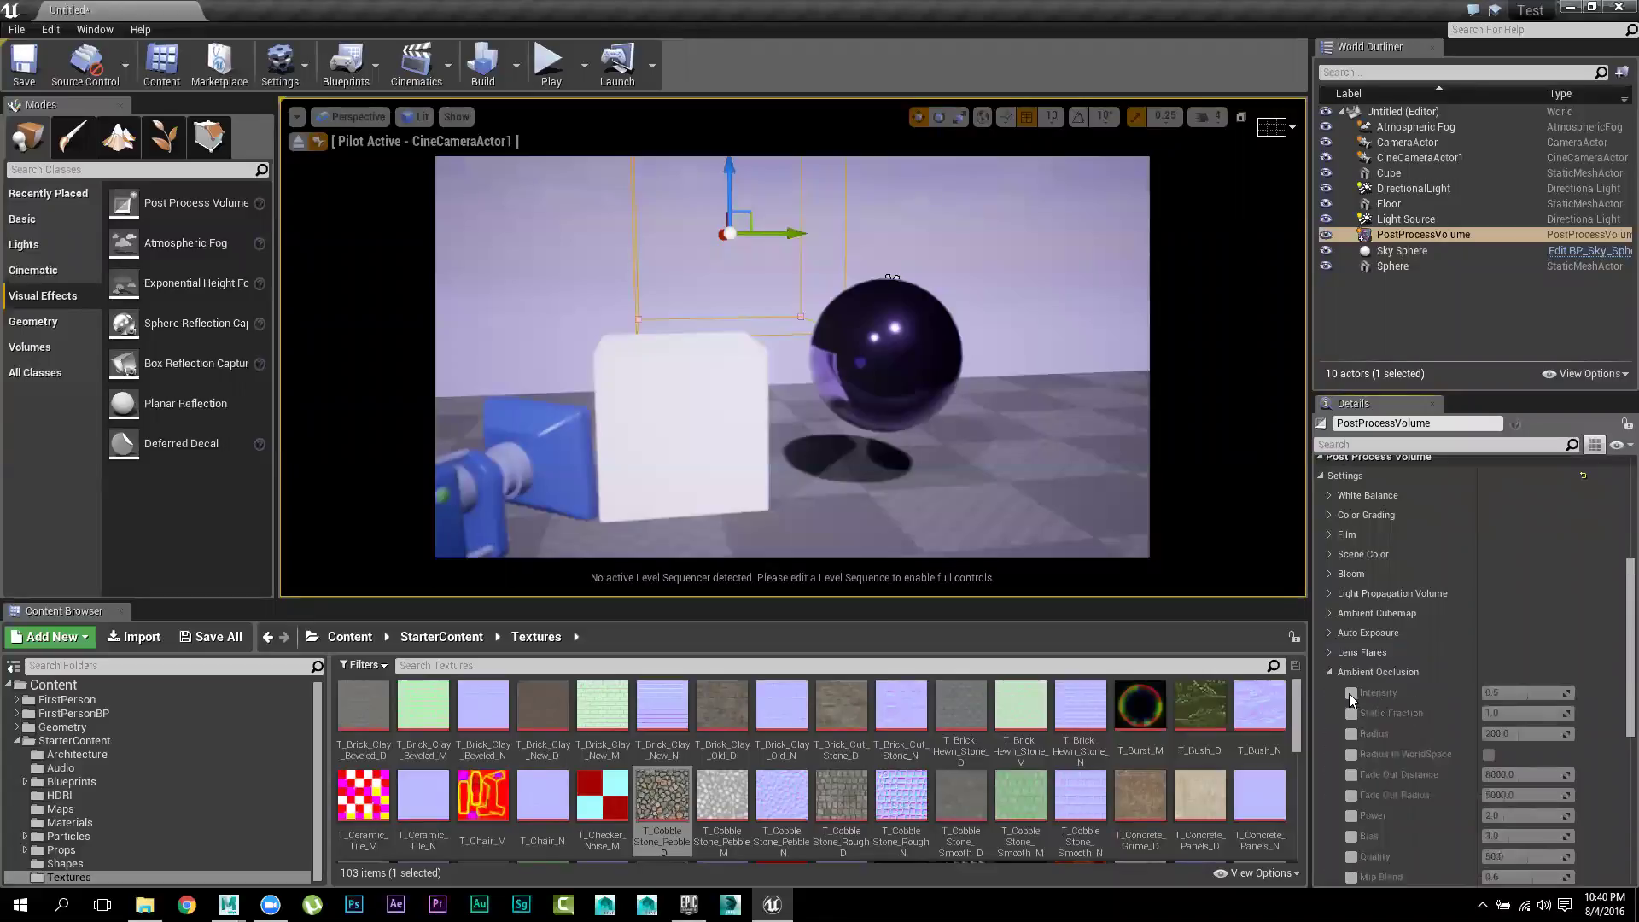
click(1350, 694)
drag(1496, 696, 1570, 695)
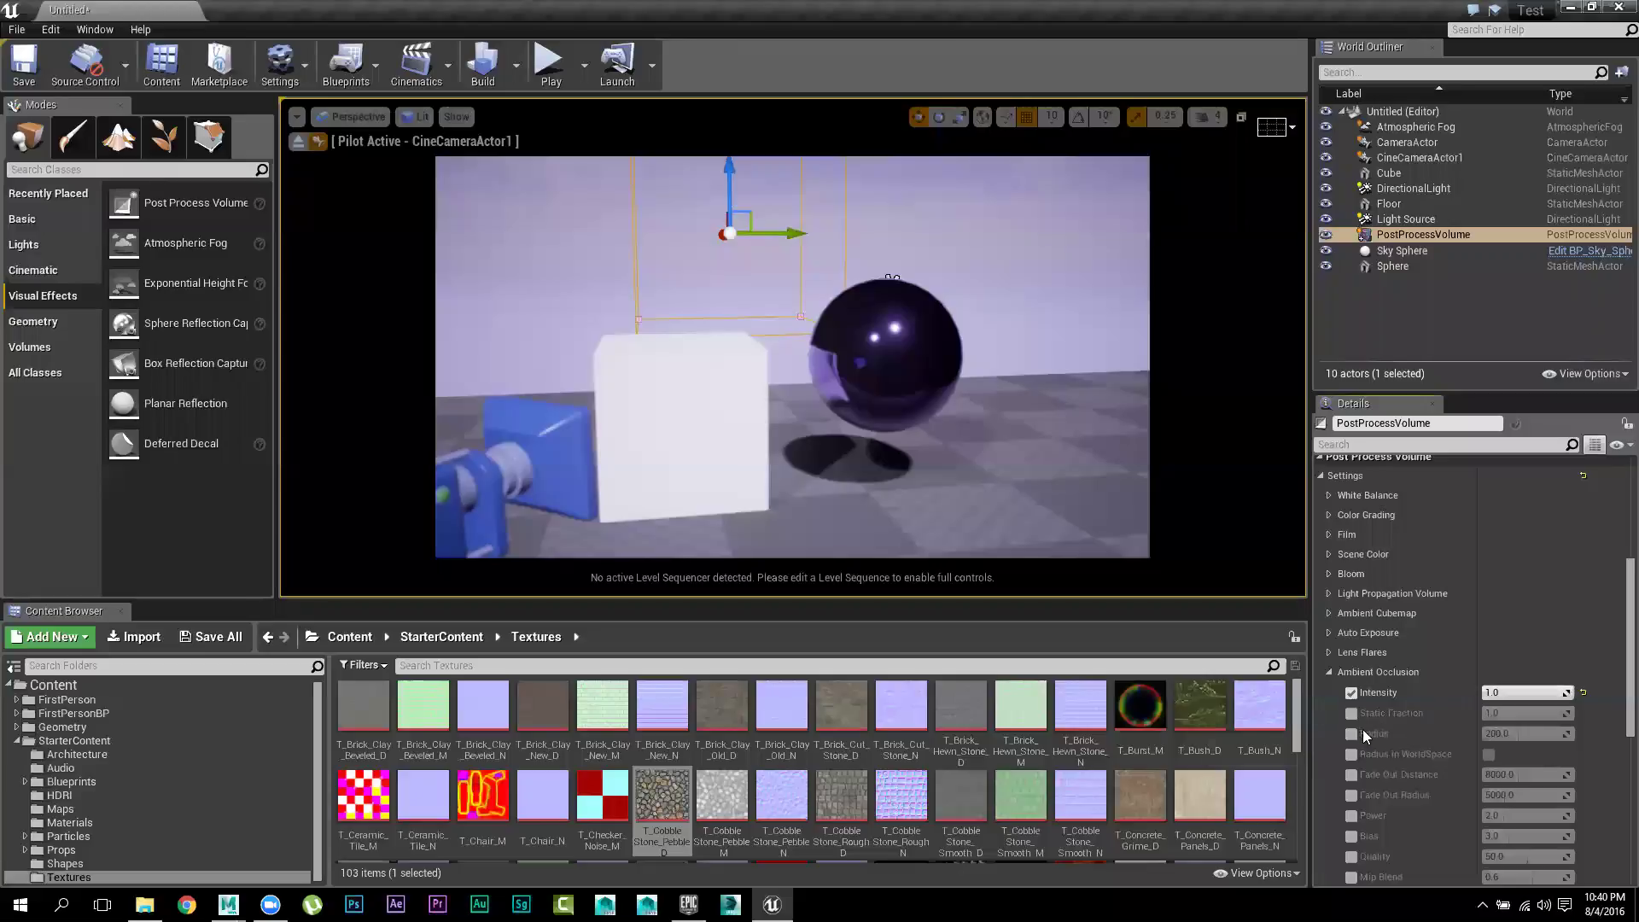
click(1328, 673)
Try the Global Illumination Indirect Lighting Color override, leaving it disabled
scroll(1367, 726, down, 1)
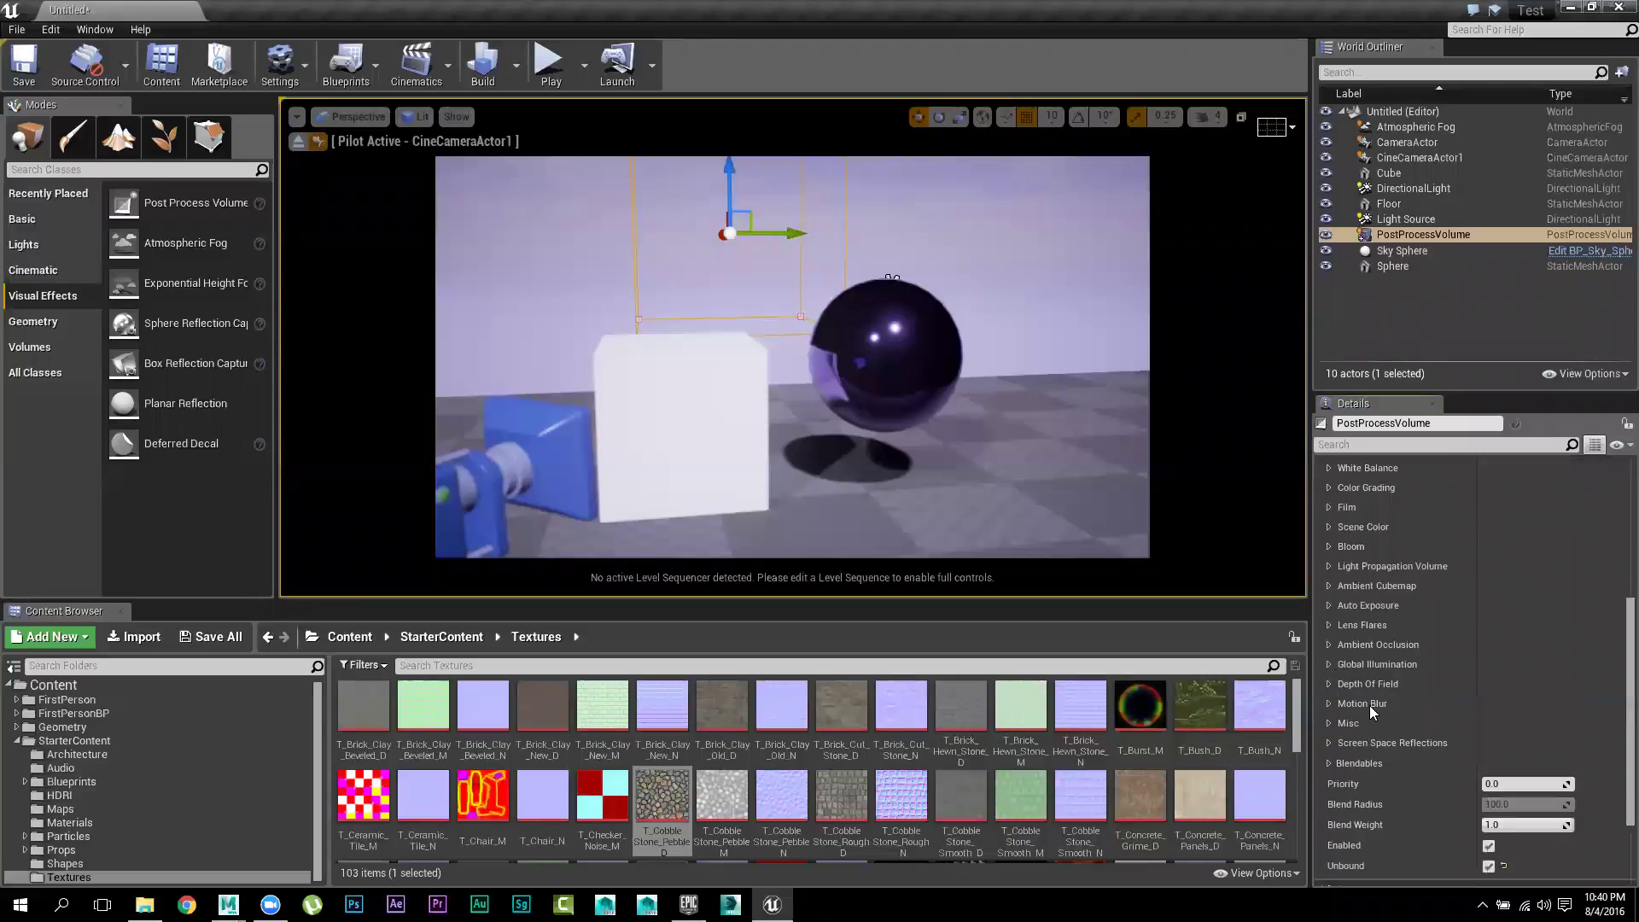
click(1327, 667)
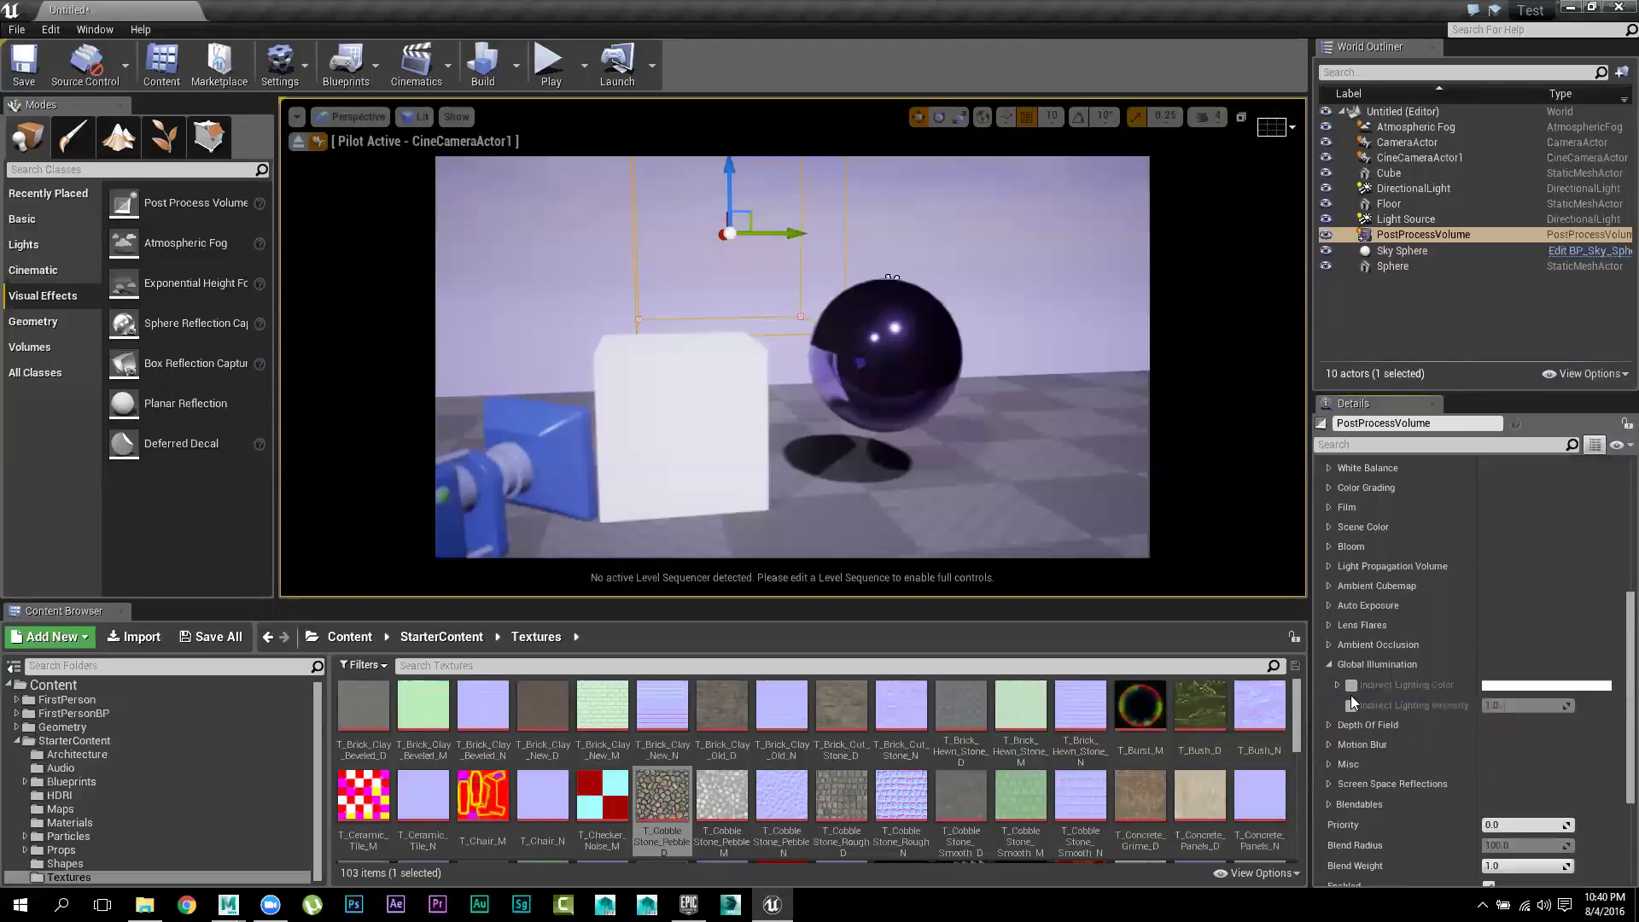
click(1350, 686)
click(1352, 688)
click(1331, 667)
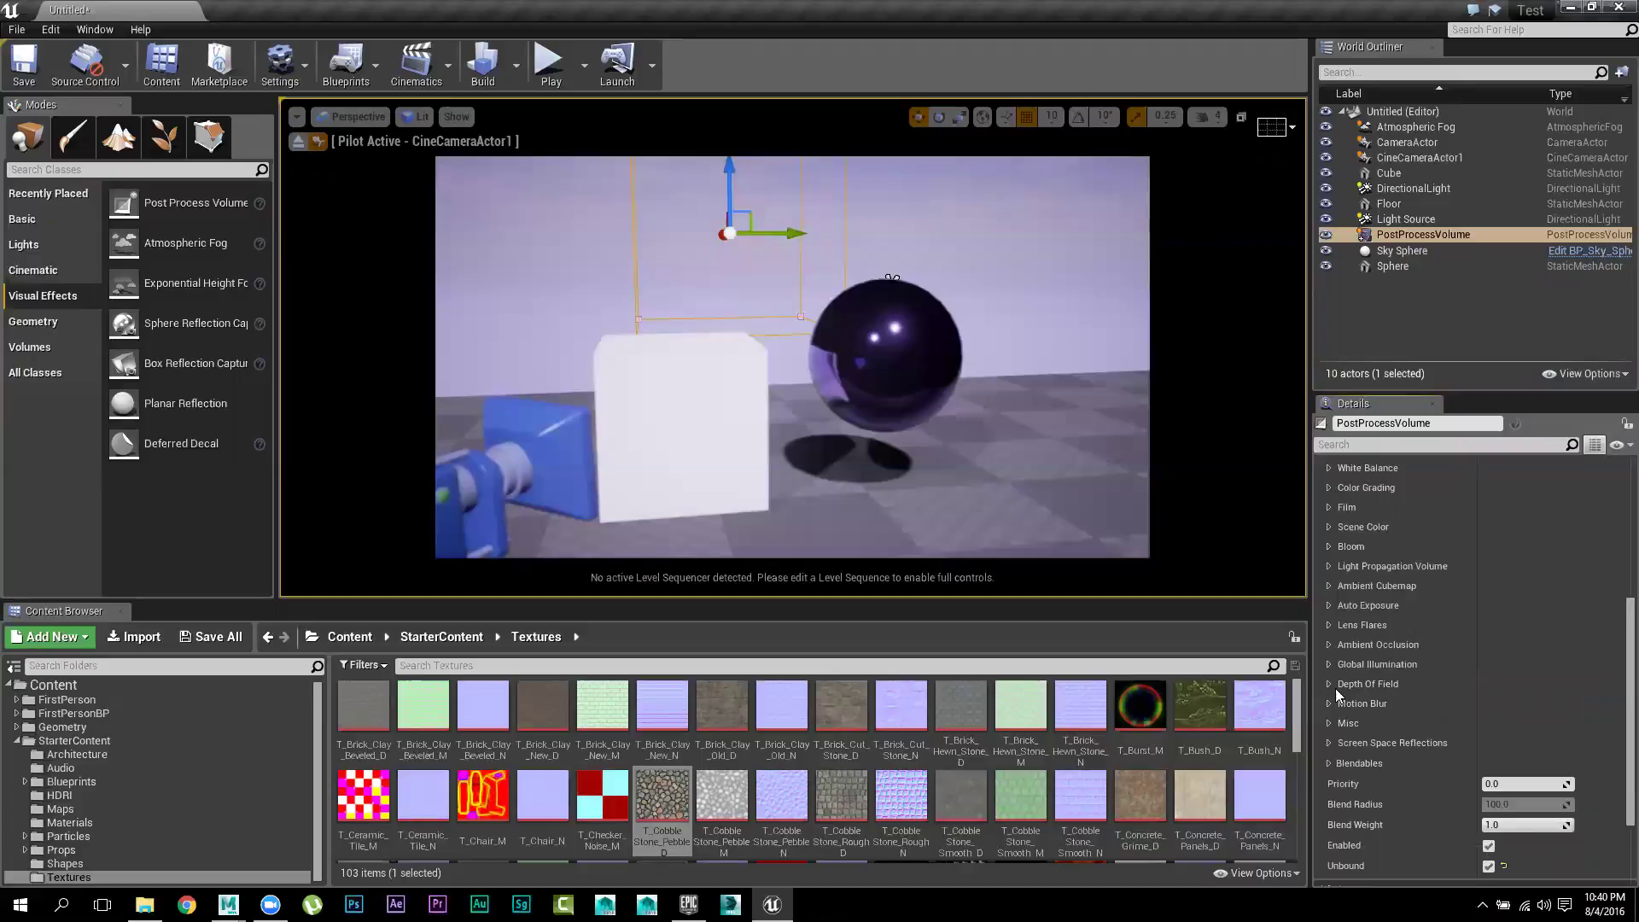
Enable Screen Percentage under Misc and raise it to about 206
scroll(1376, 726, down, 1)
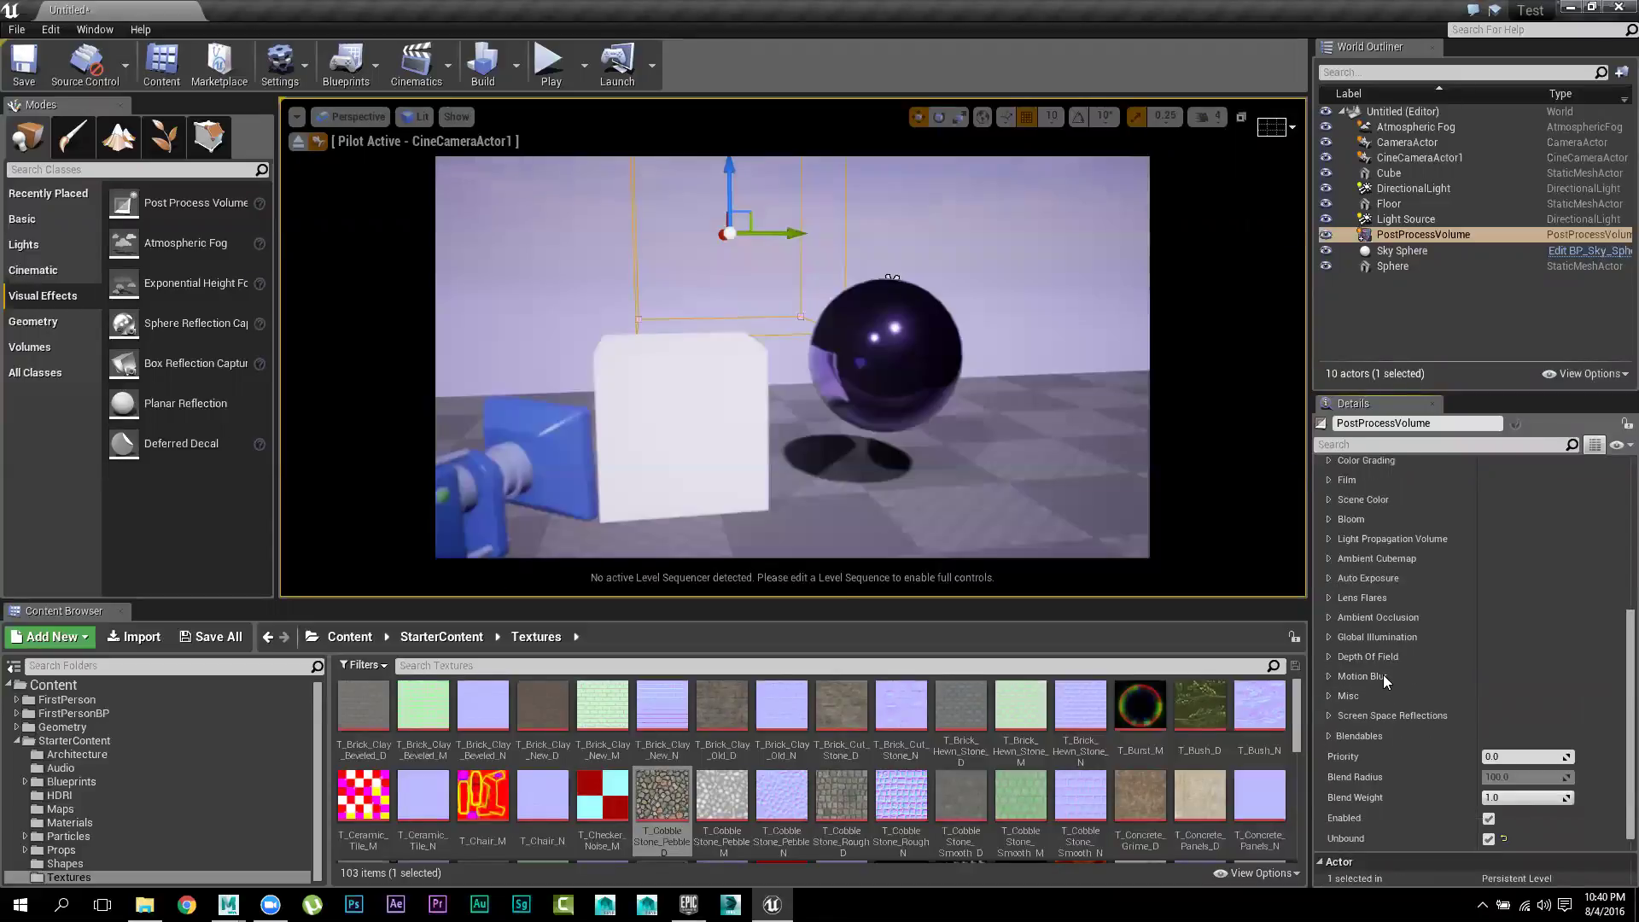
scroll(1383, 675, down, 2)
scroll(1383, 678, up, 2)
scroll(1383, 679, up, 2)
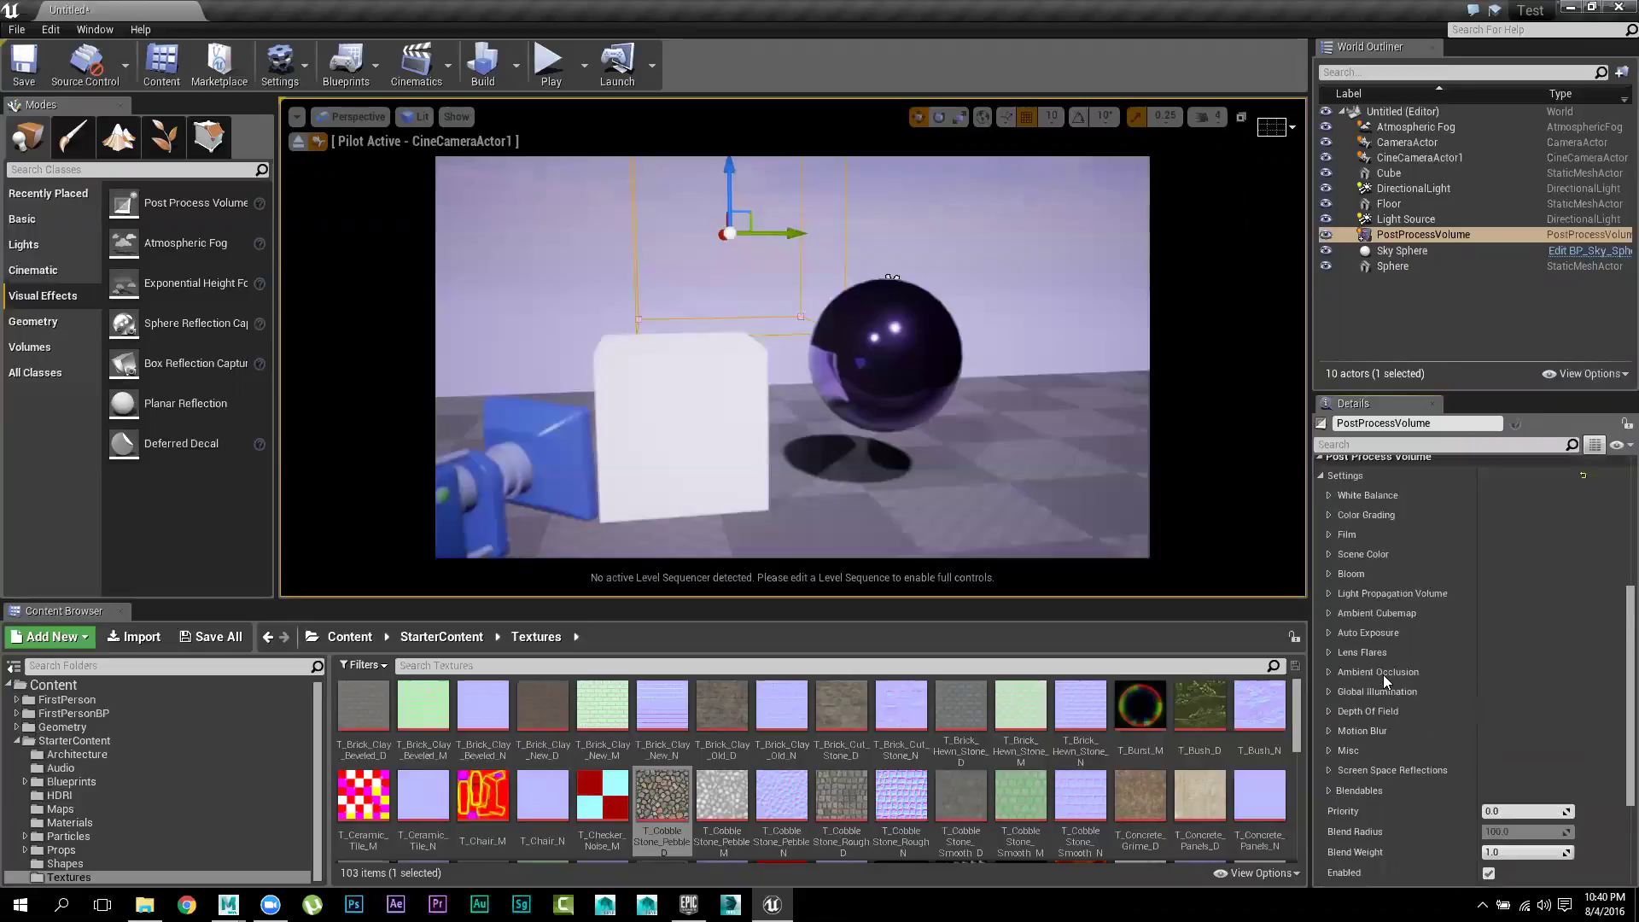
scroll(1383, 674, down, 2)
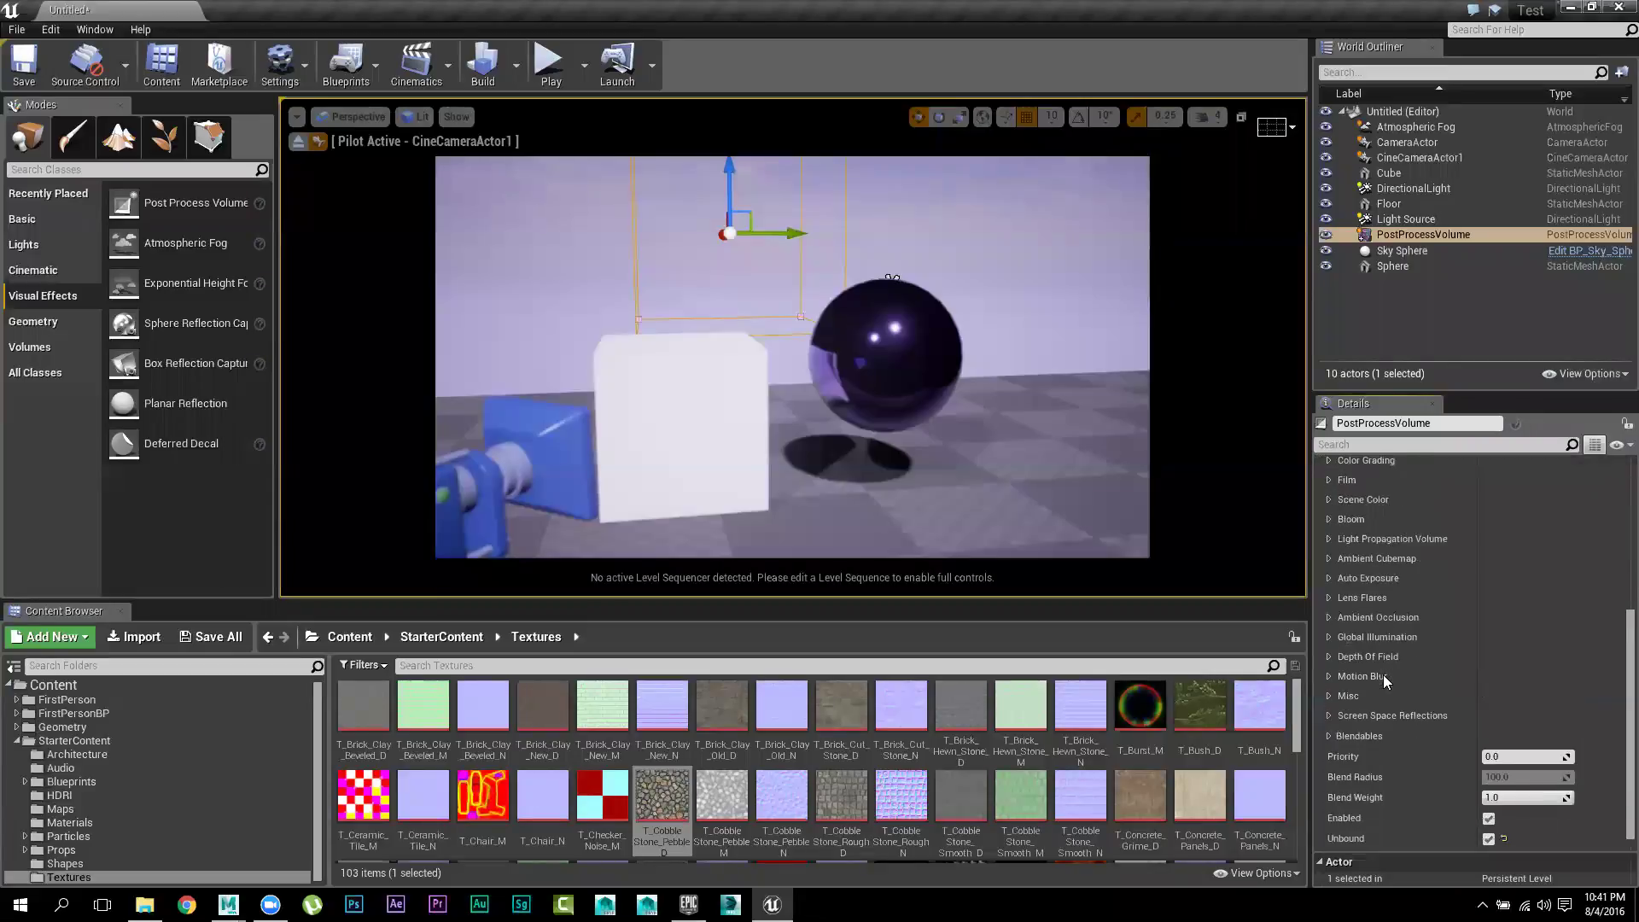
click(1328, 696)
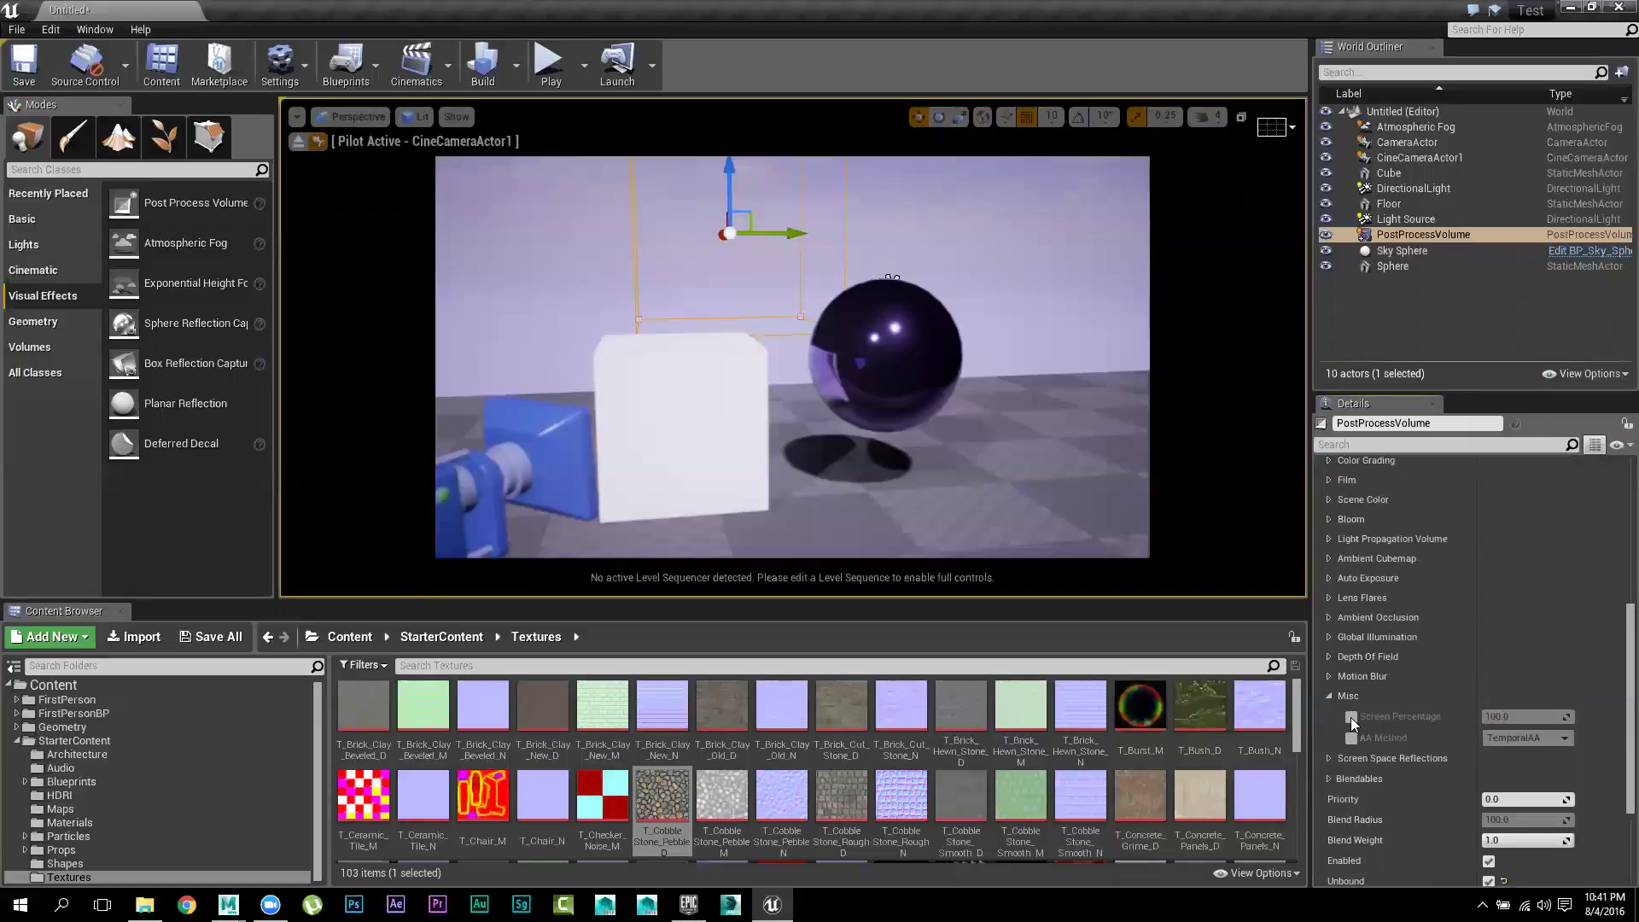
click(1351, 718)
drag(1500, 718, 1574, 718)
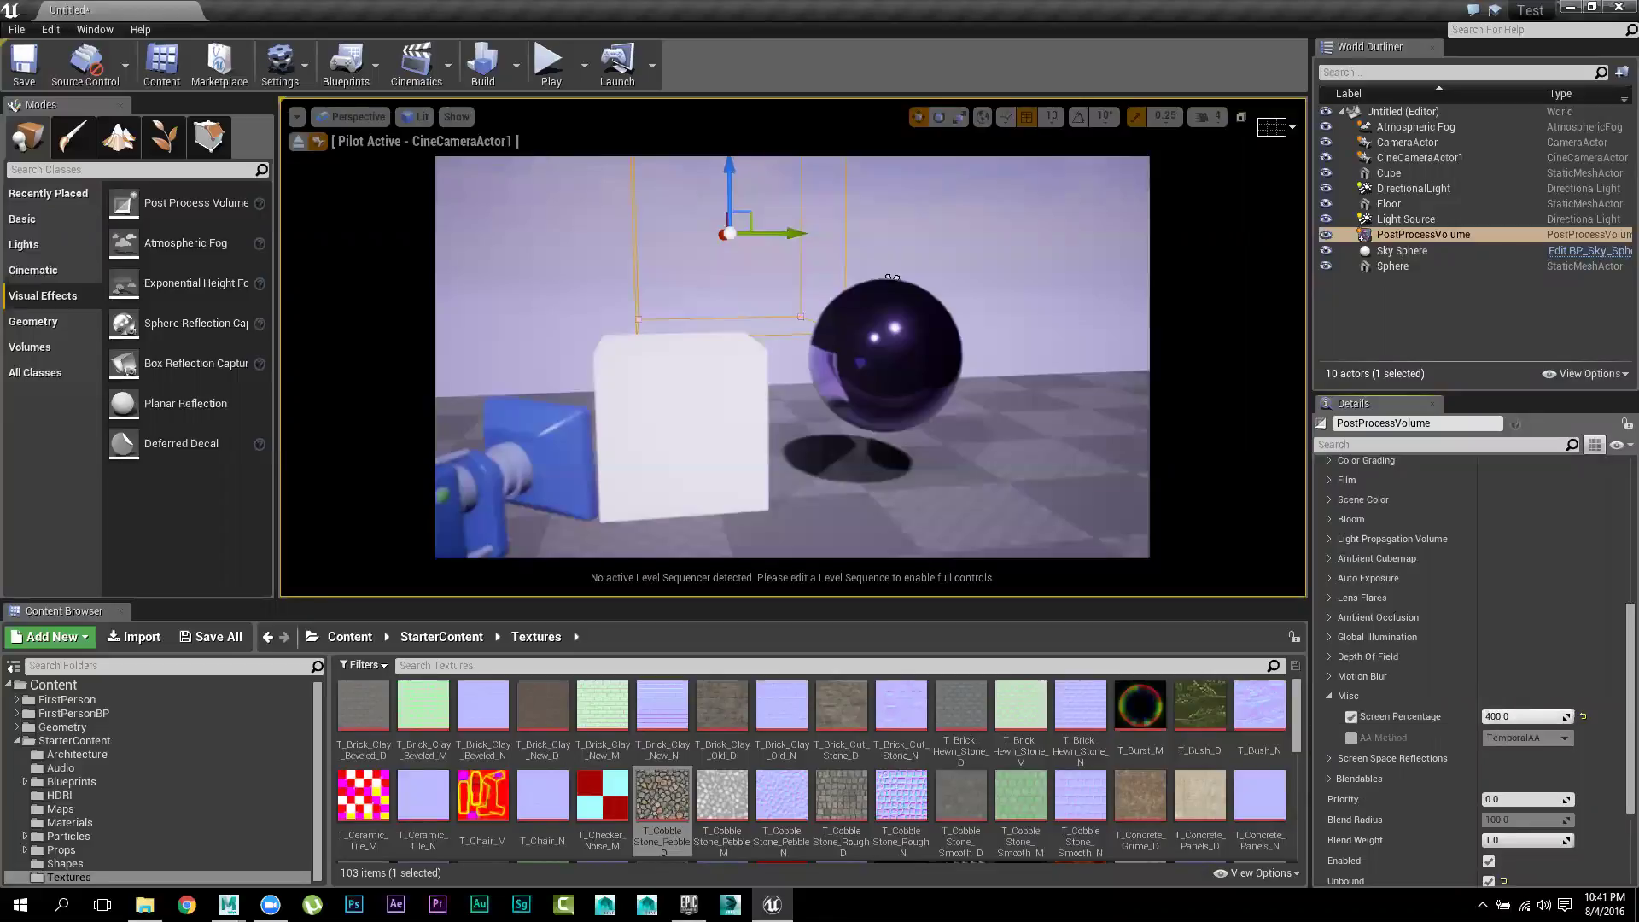
click(1330, 696)
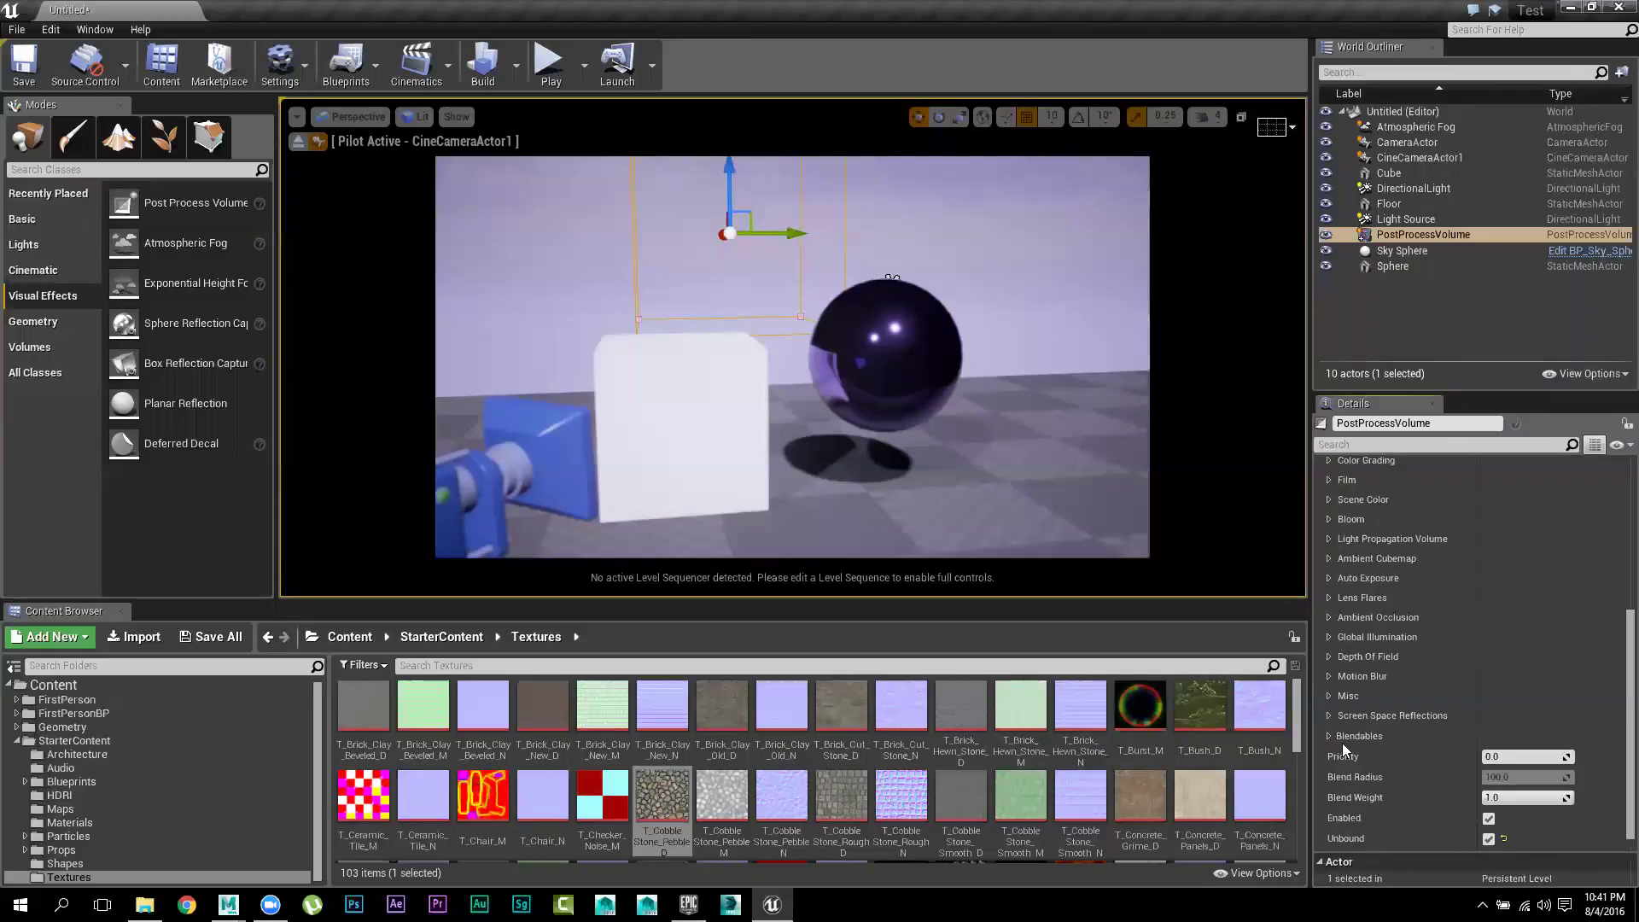
Enable the Screen Space Reflections Quality override and set it to 100
click(1328, 715)
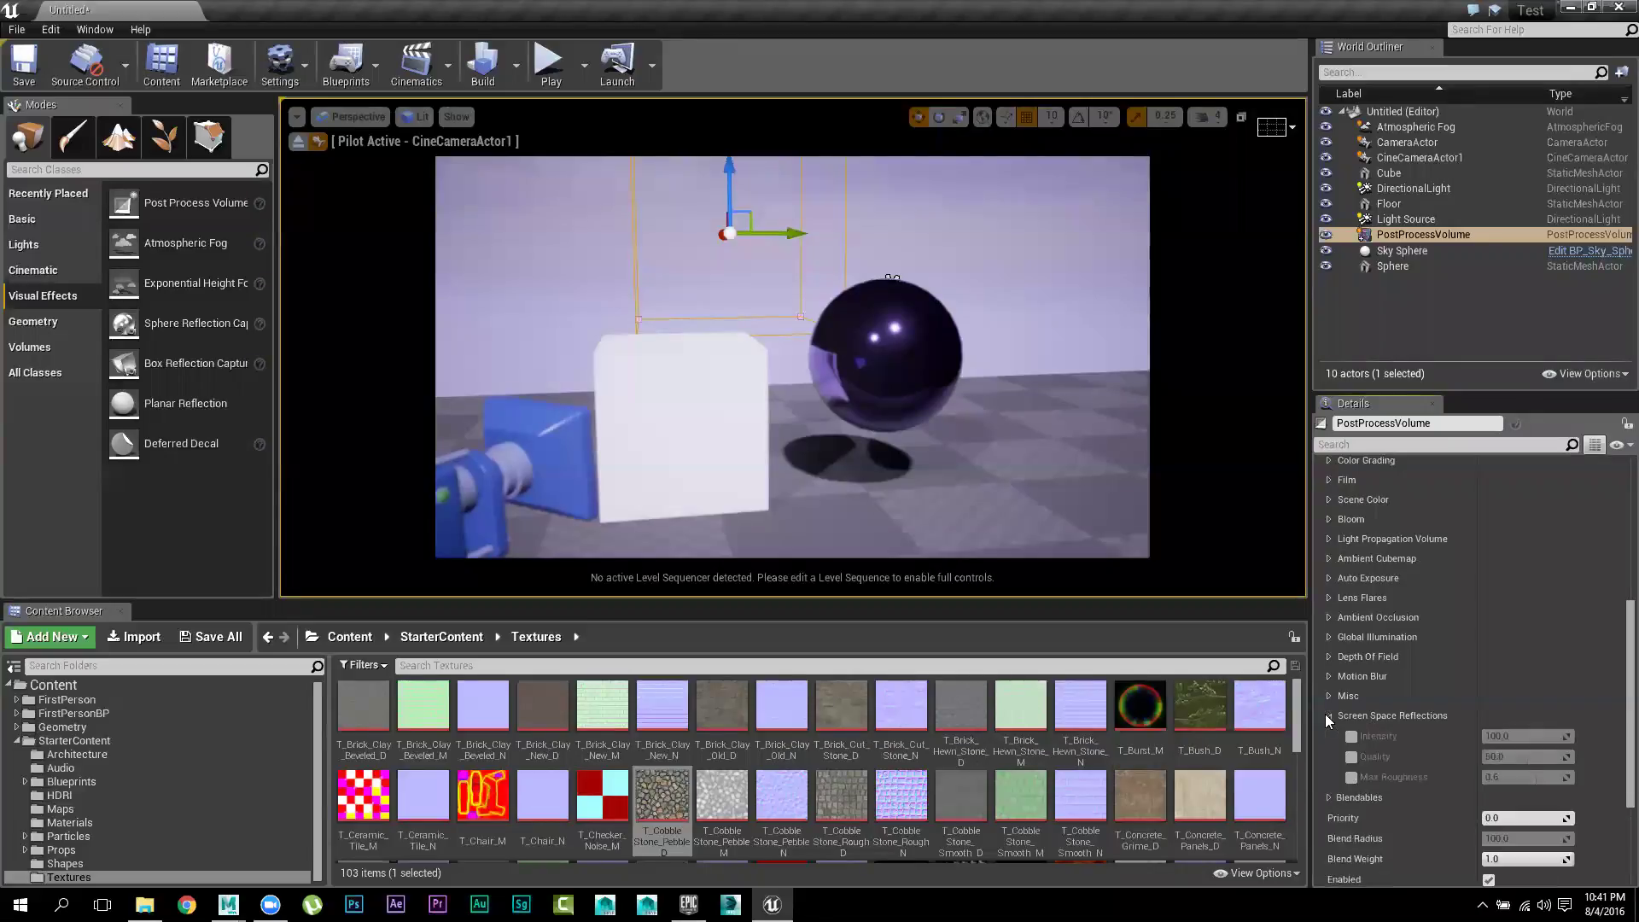
click(1353, 757)
click(1526, 758)
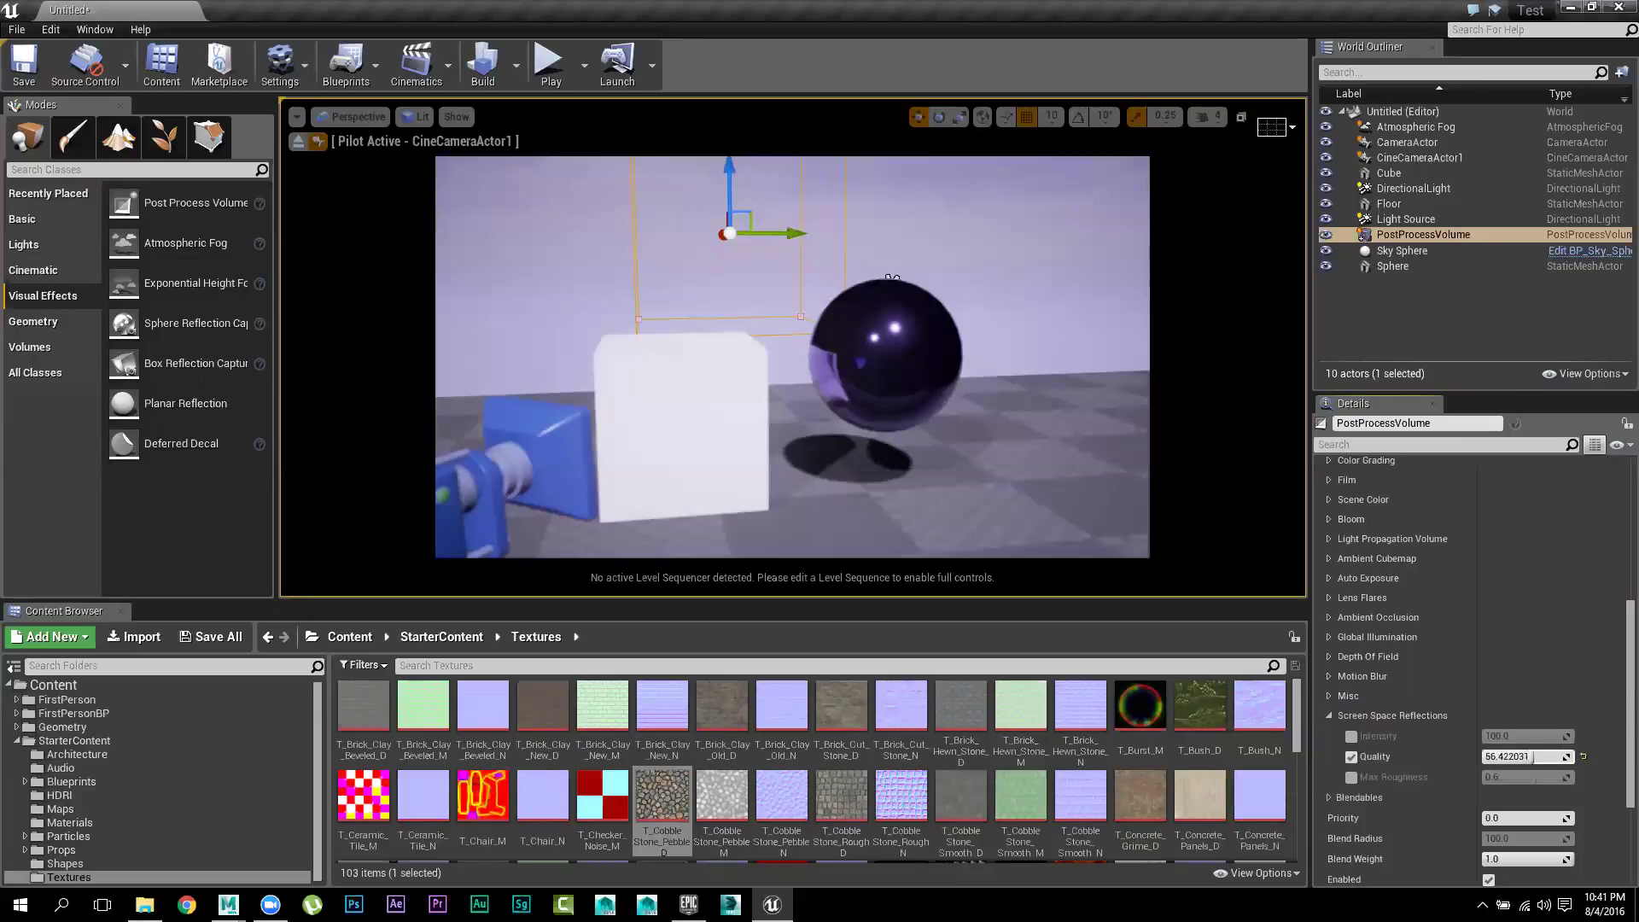
text(100)
key(Return)
click(1330, 717)
scroll(1364, 712, up, 5)
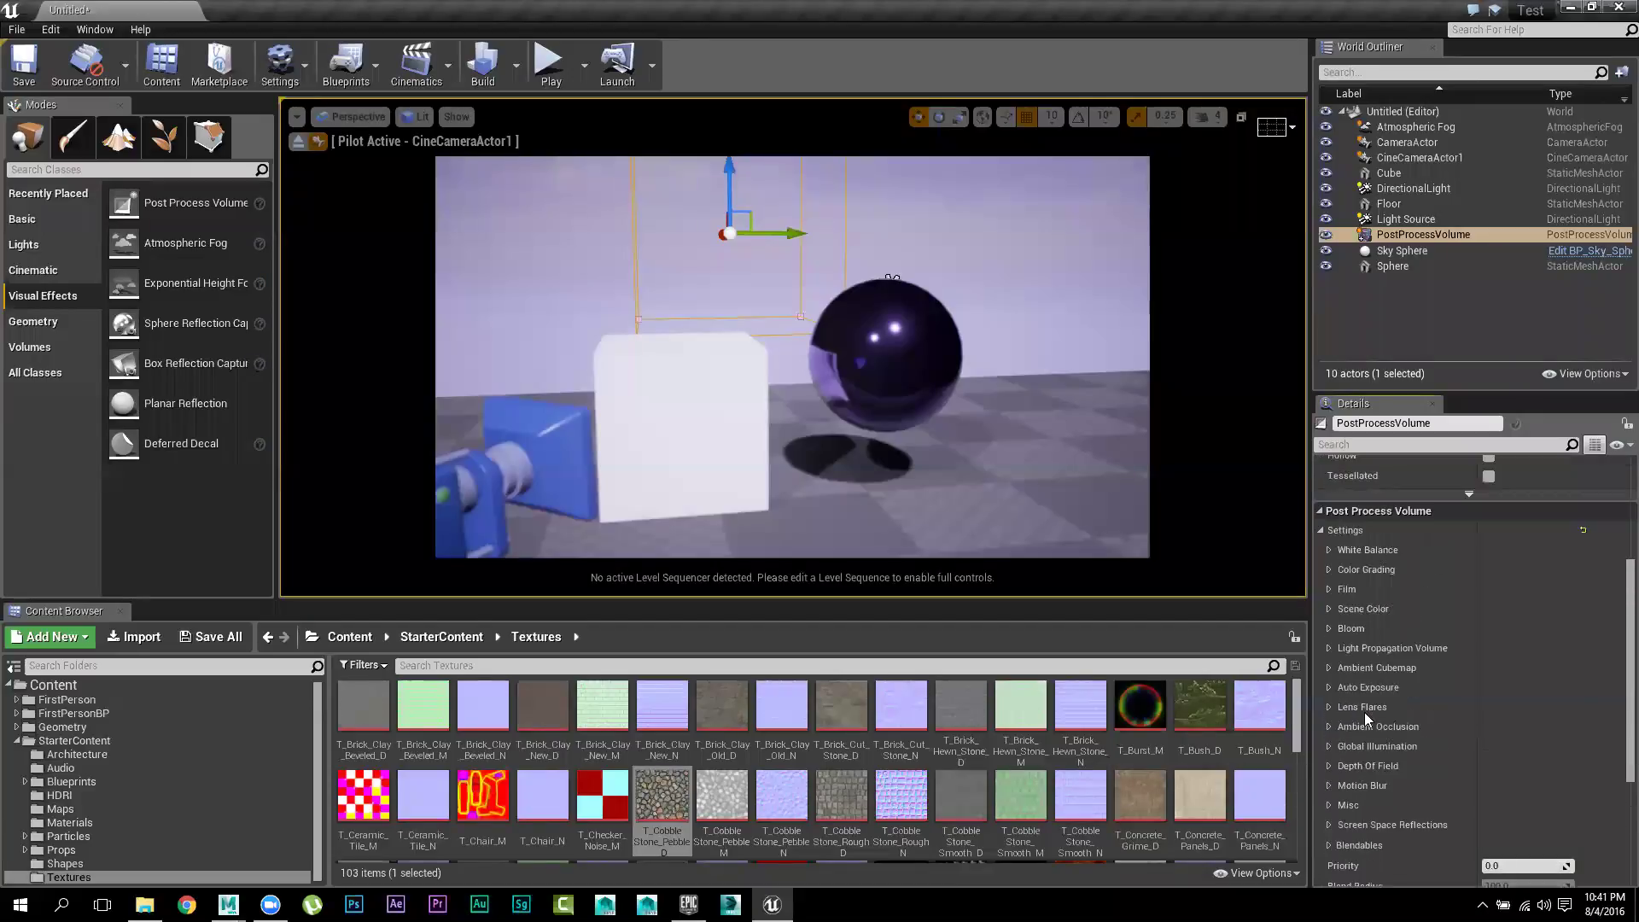
scroll(1364, 712, down, 5)
scroll(1364, 712, down, 2)
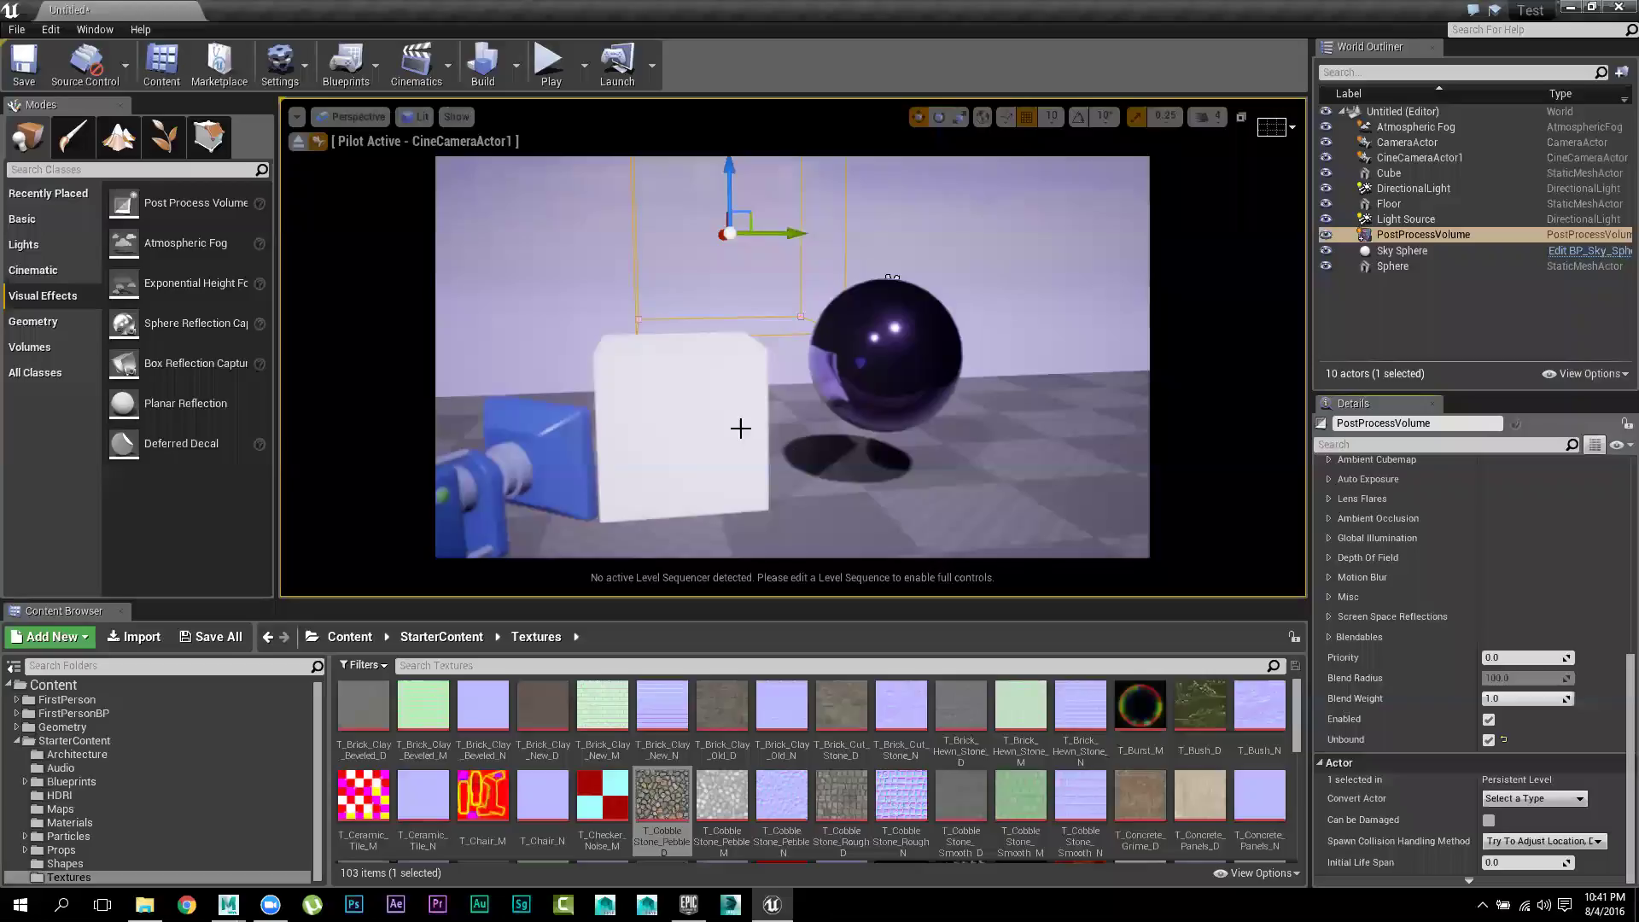
Select the Sphere actor in the World Outliner and open its right-click context menu
click(1400, 251)
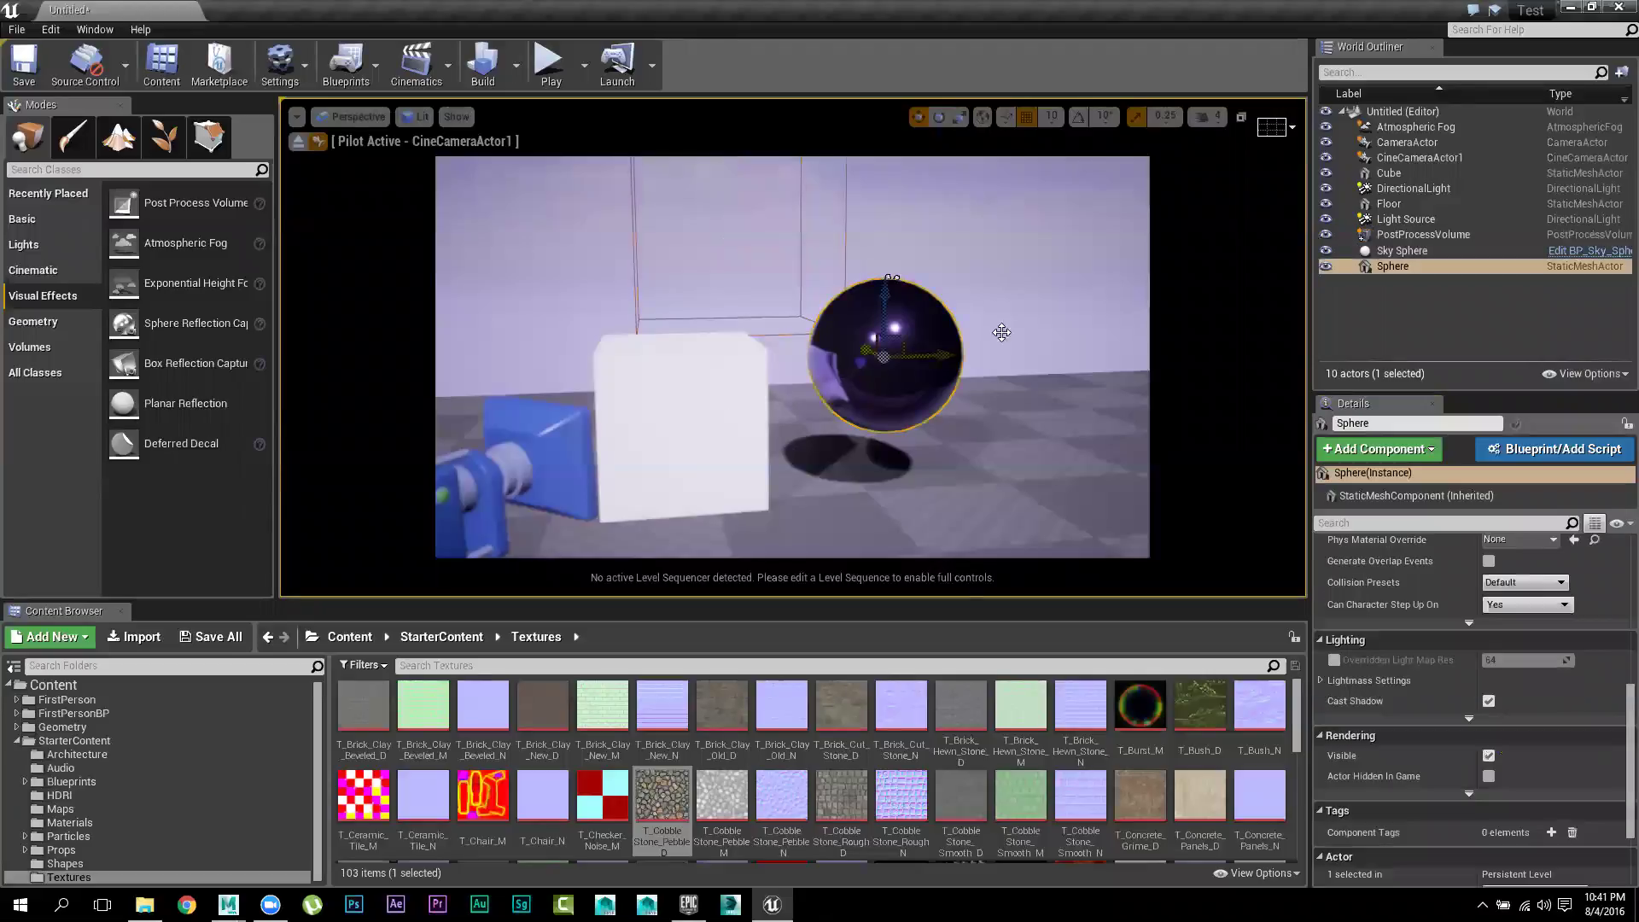
click(1404, 263)
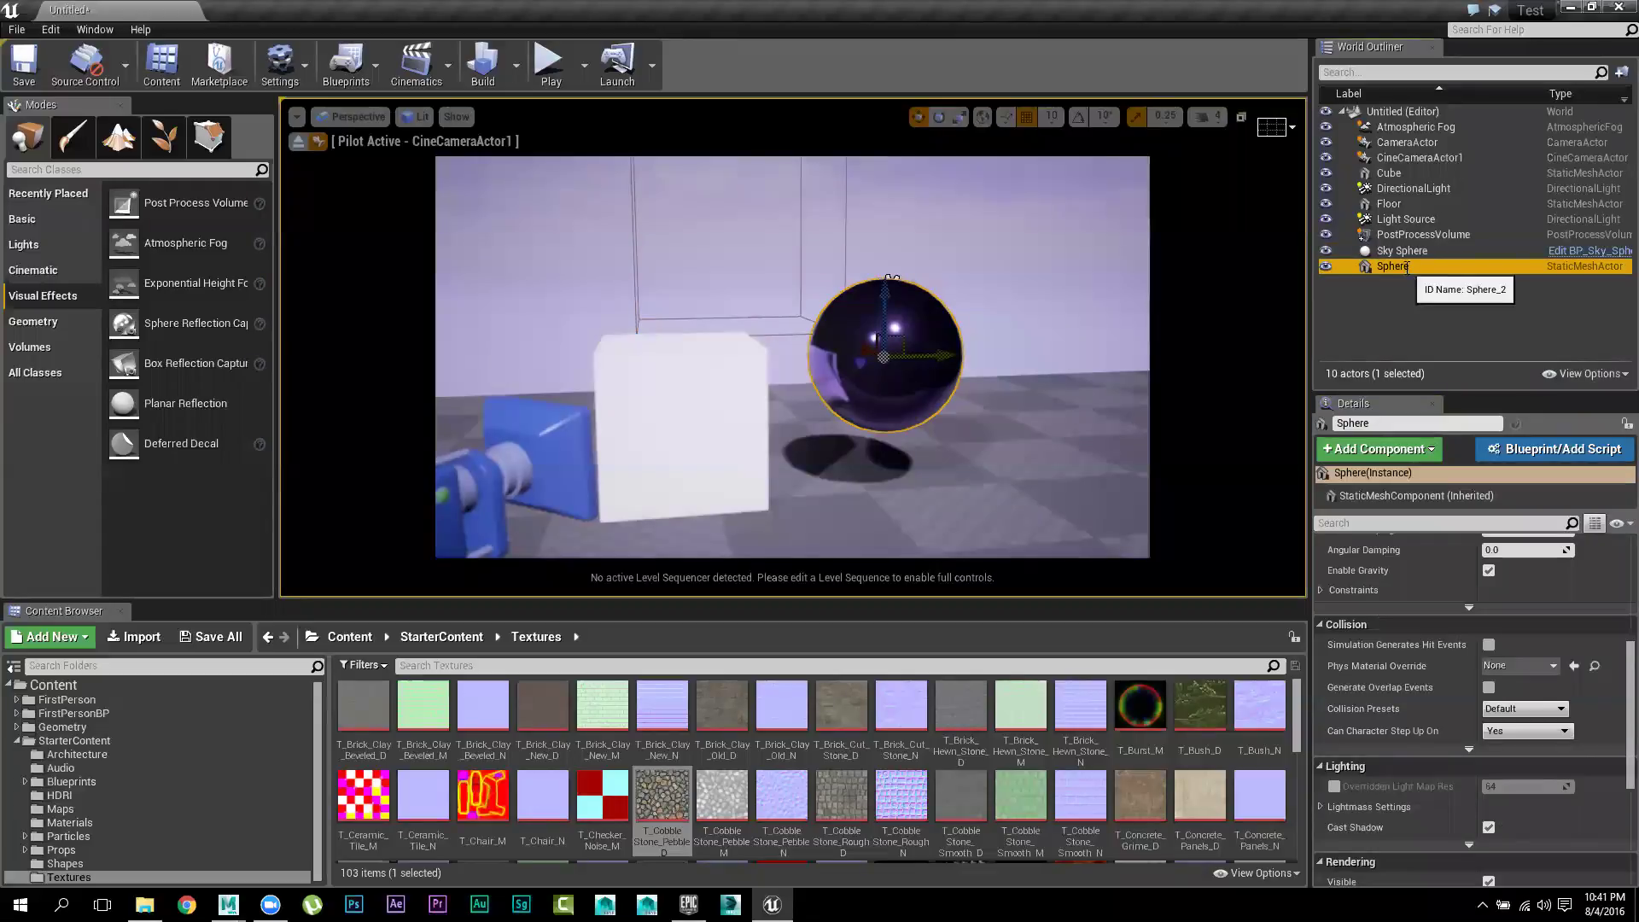
click(1405, 269)
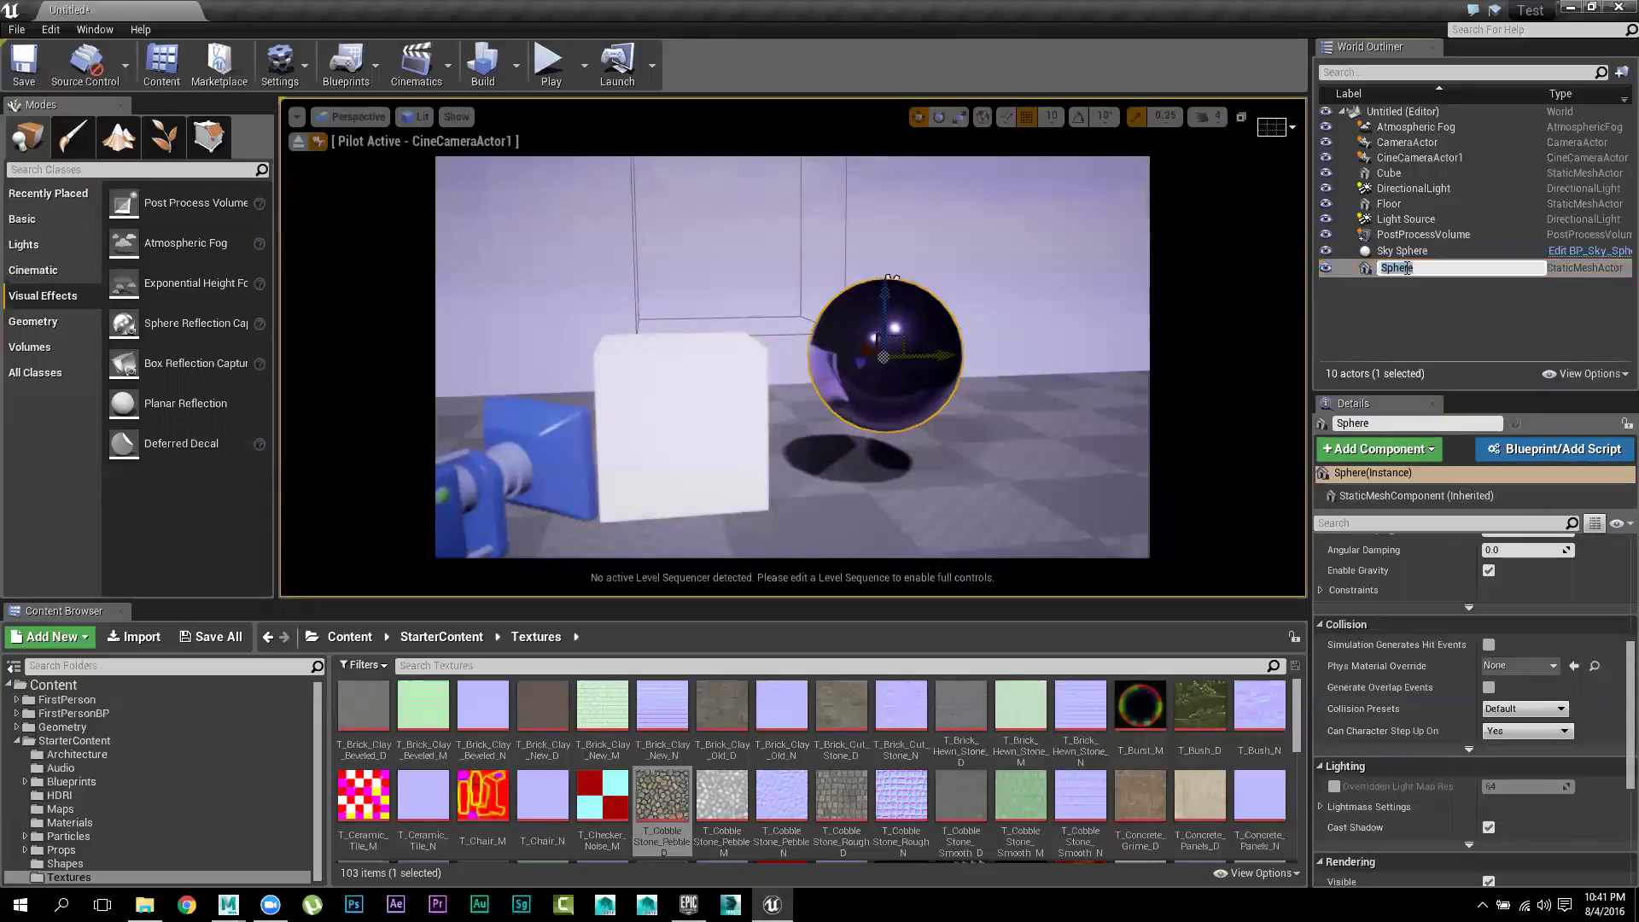
click(1422, 309)
click(1404, 266)
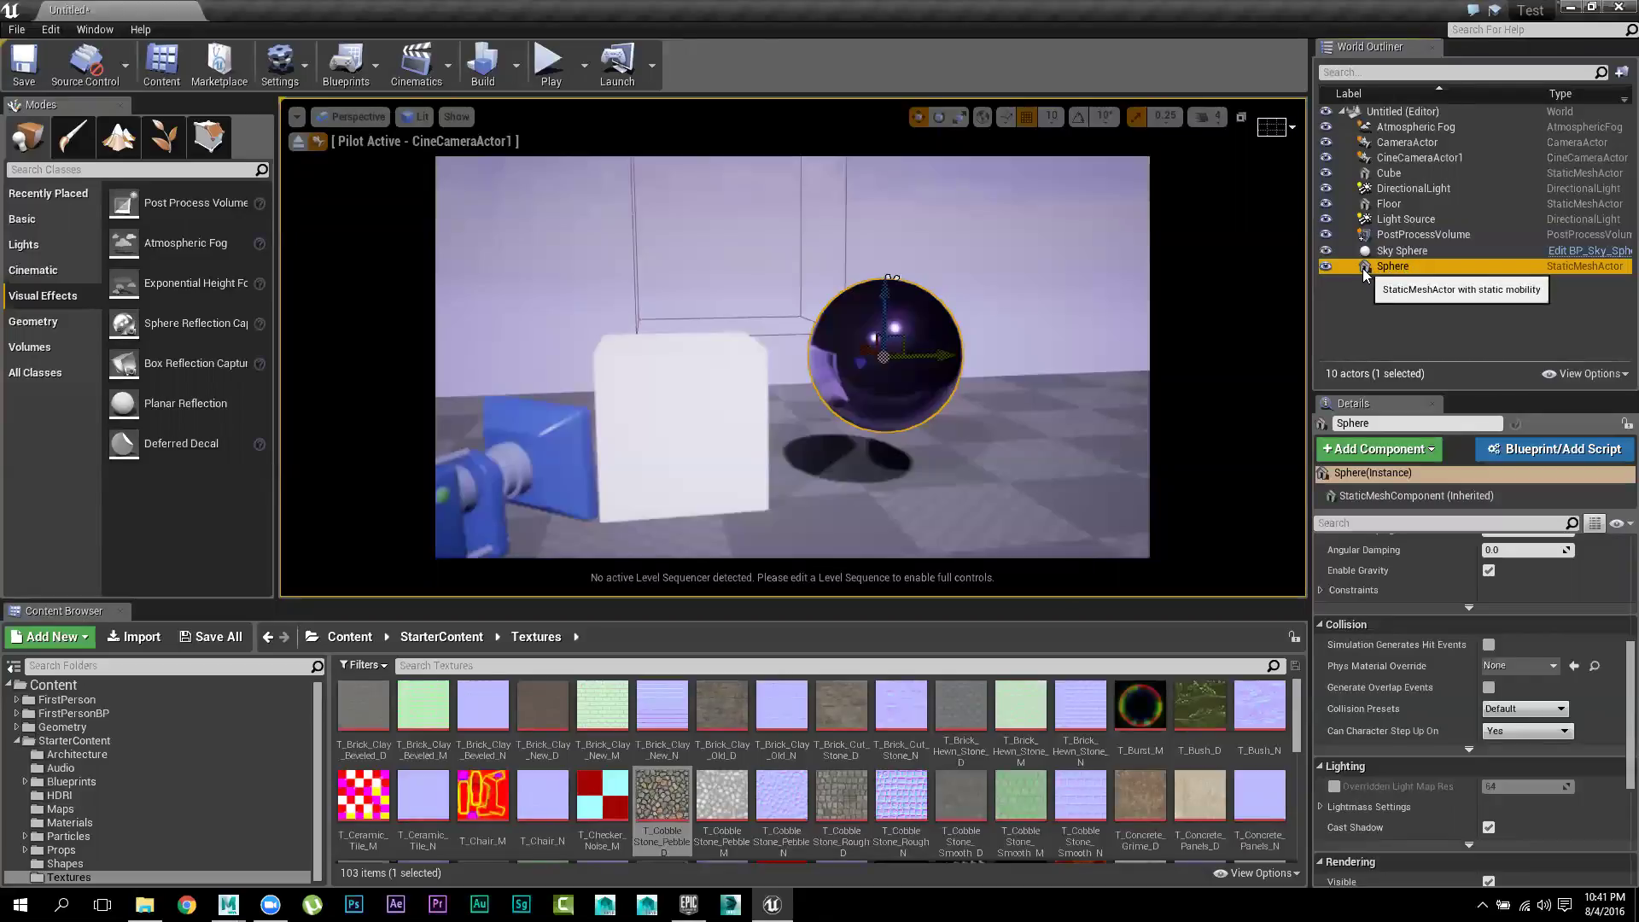
right_click(1363, 268)
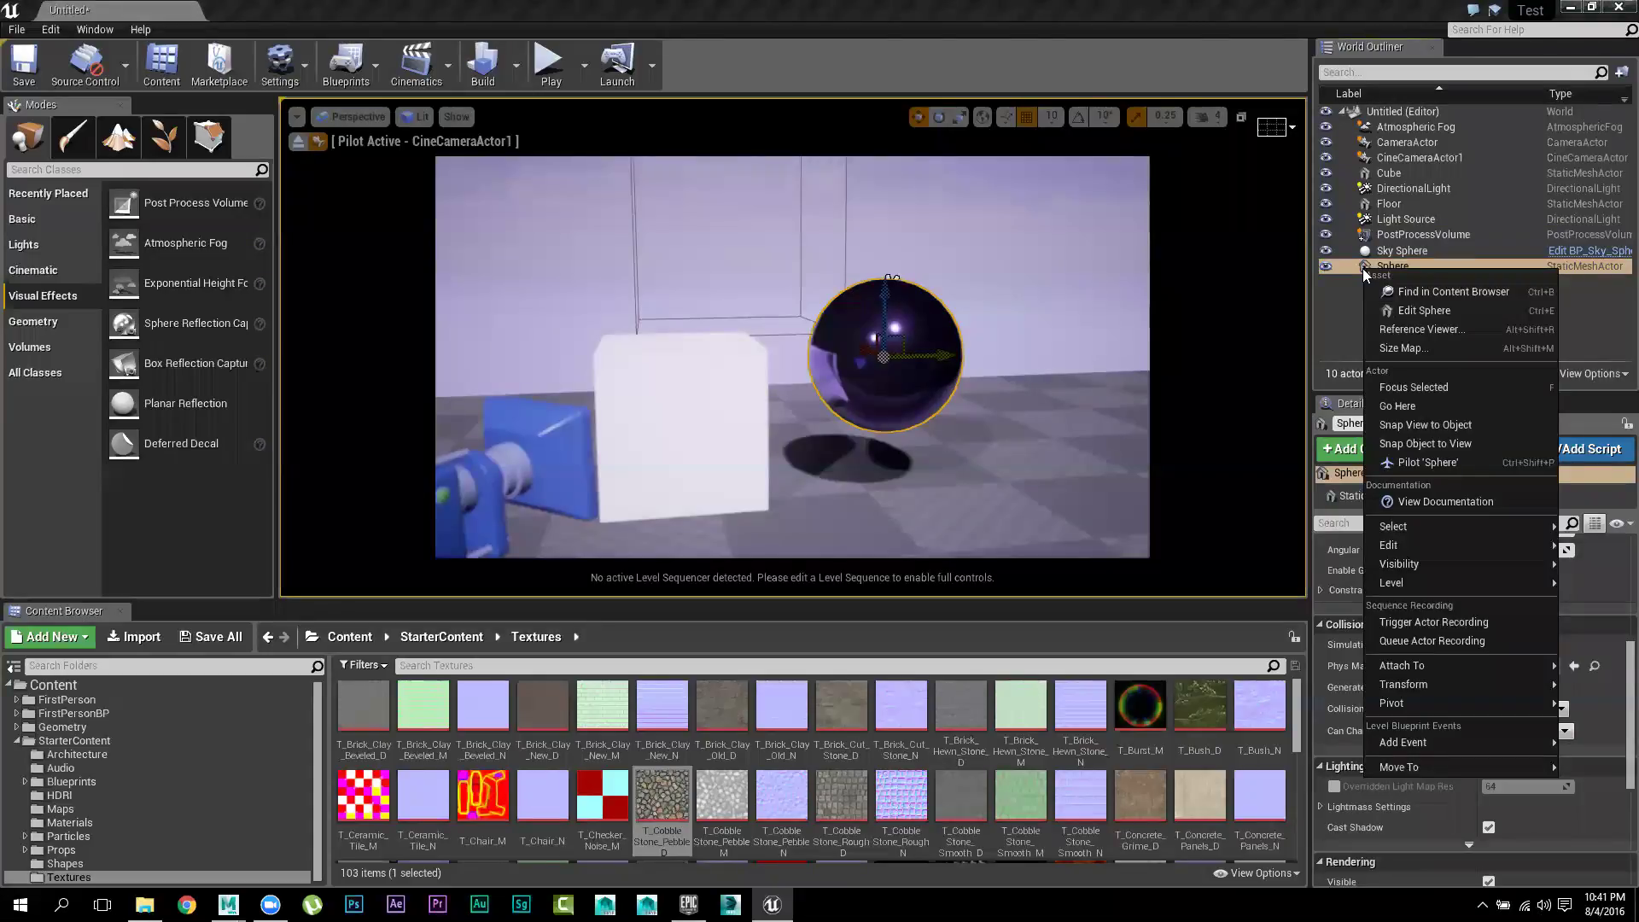
click(1455, 312)
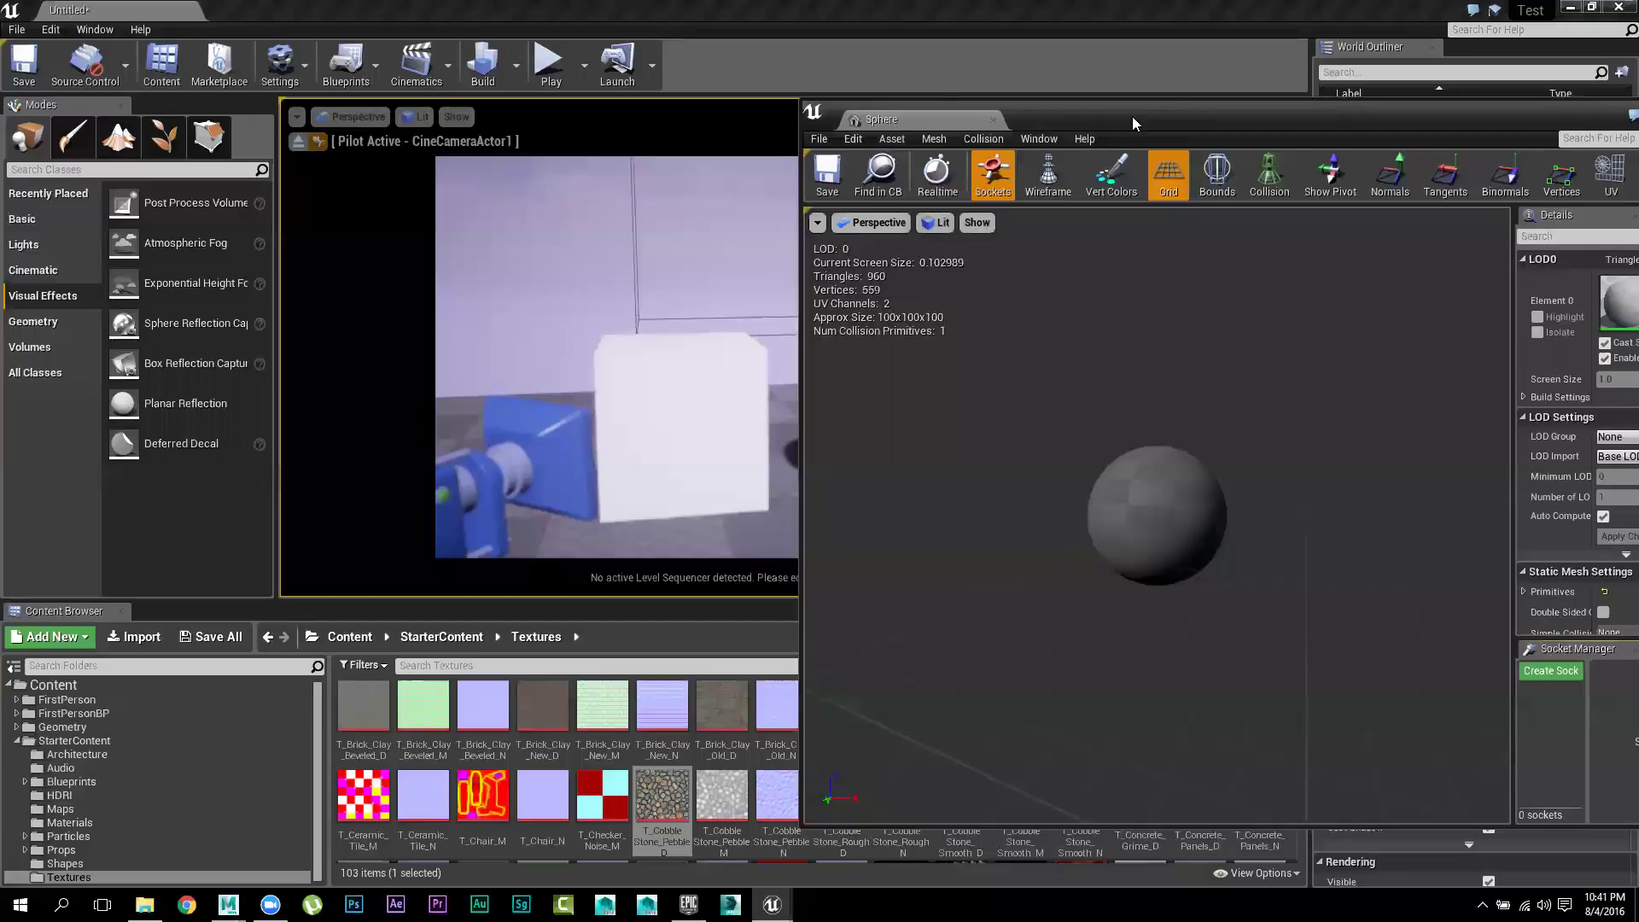
drag(1132, 116, 957, 98)
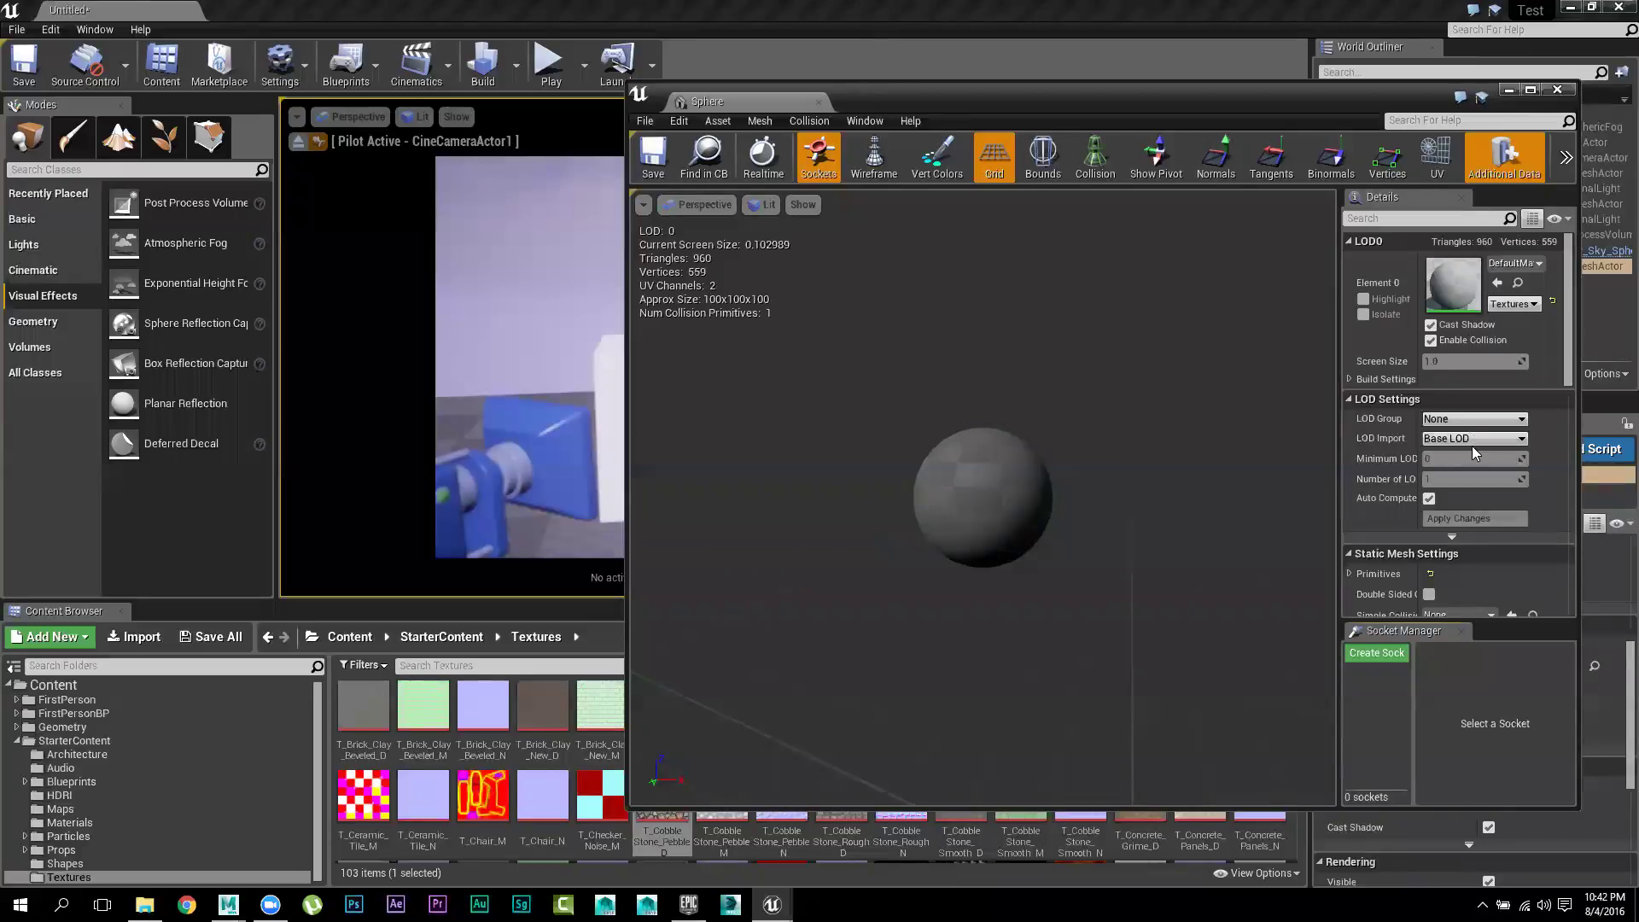
scroll(1471, 446, down, 4)
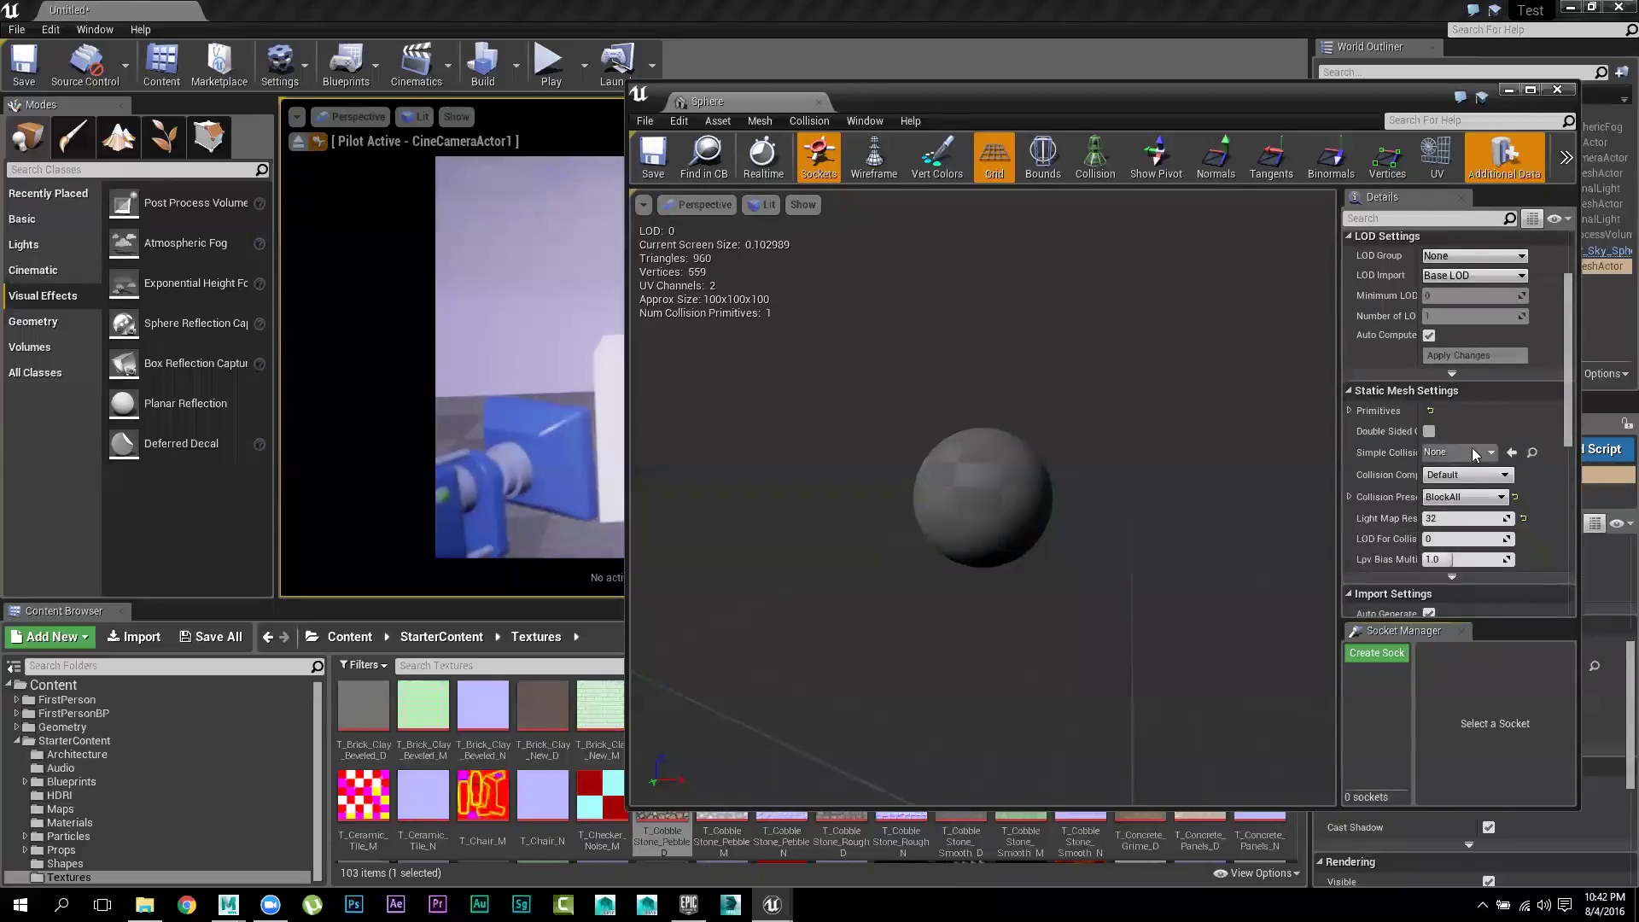
scroll(1474, 453, down, 2)
scroll(1472, 455, down, 4)
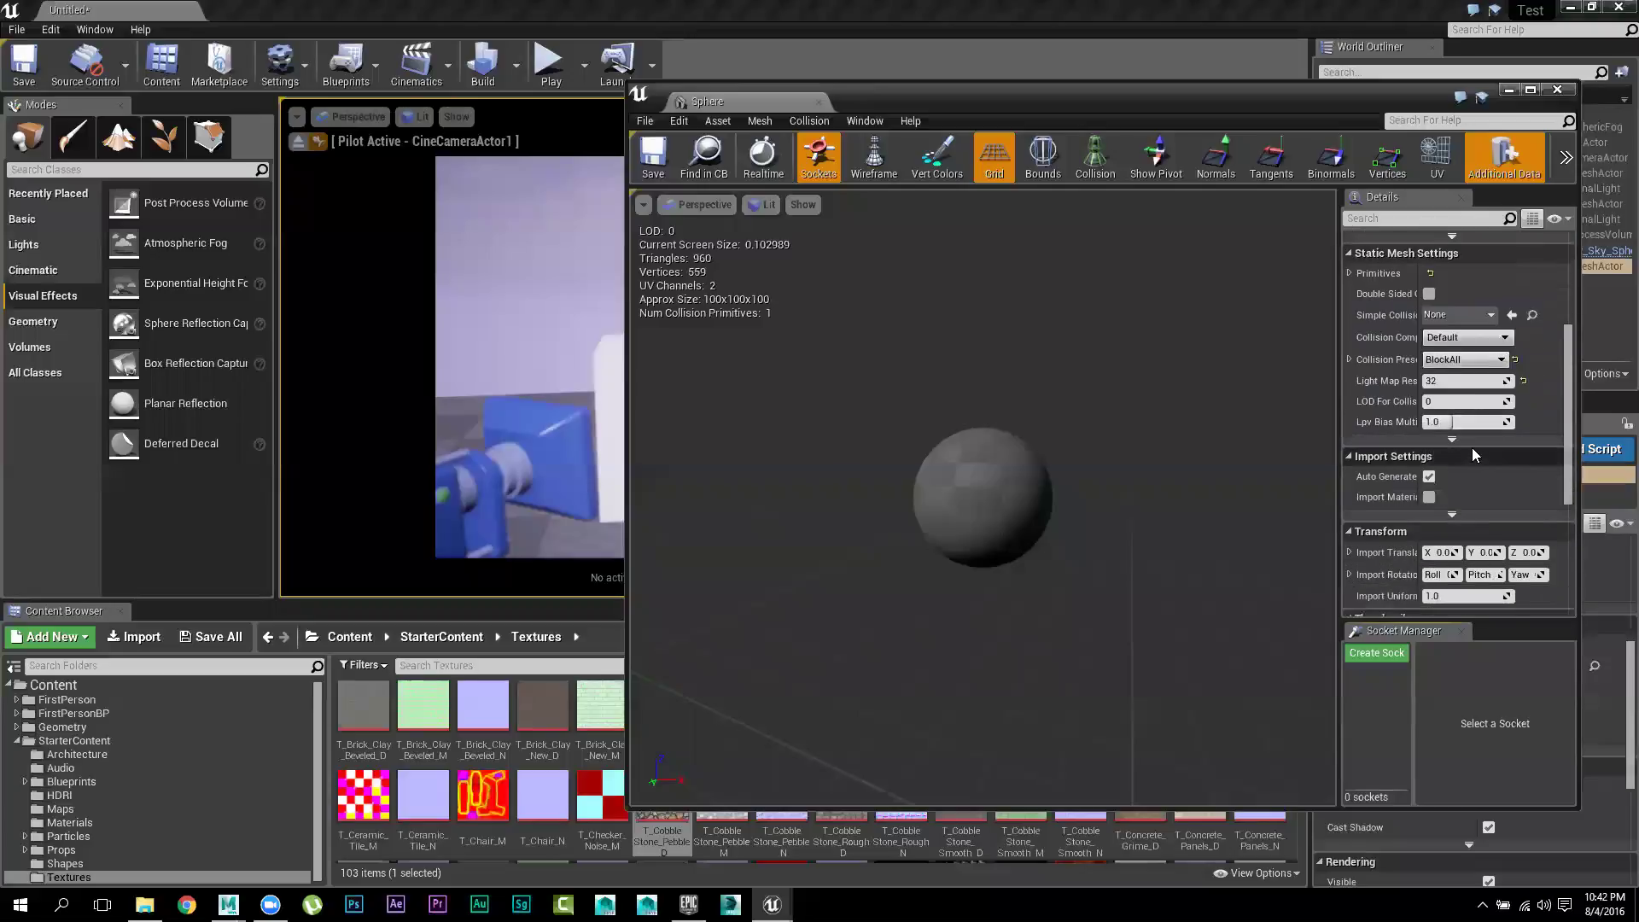
scroll(1471, 447, down, 3)
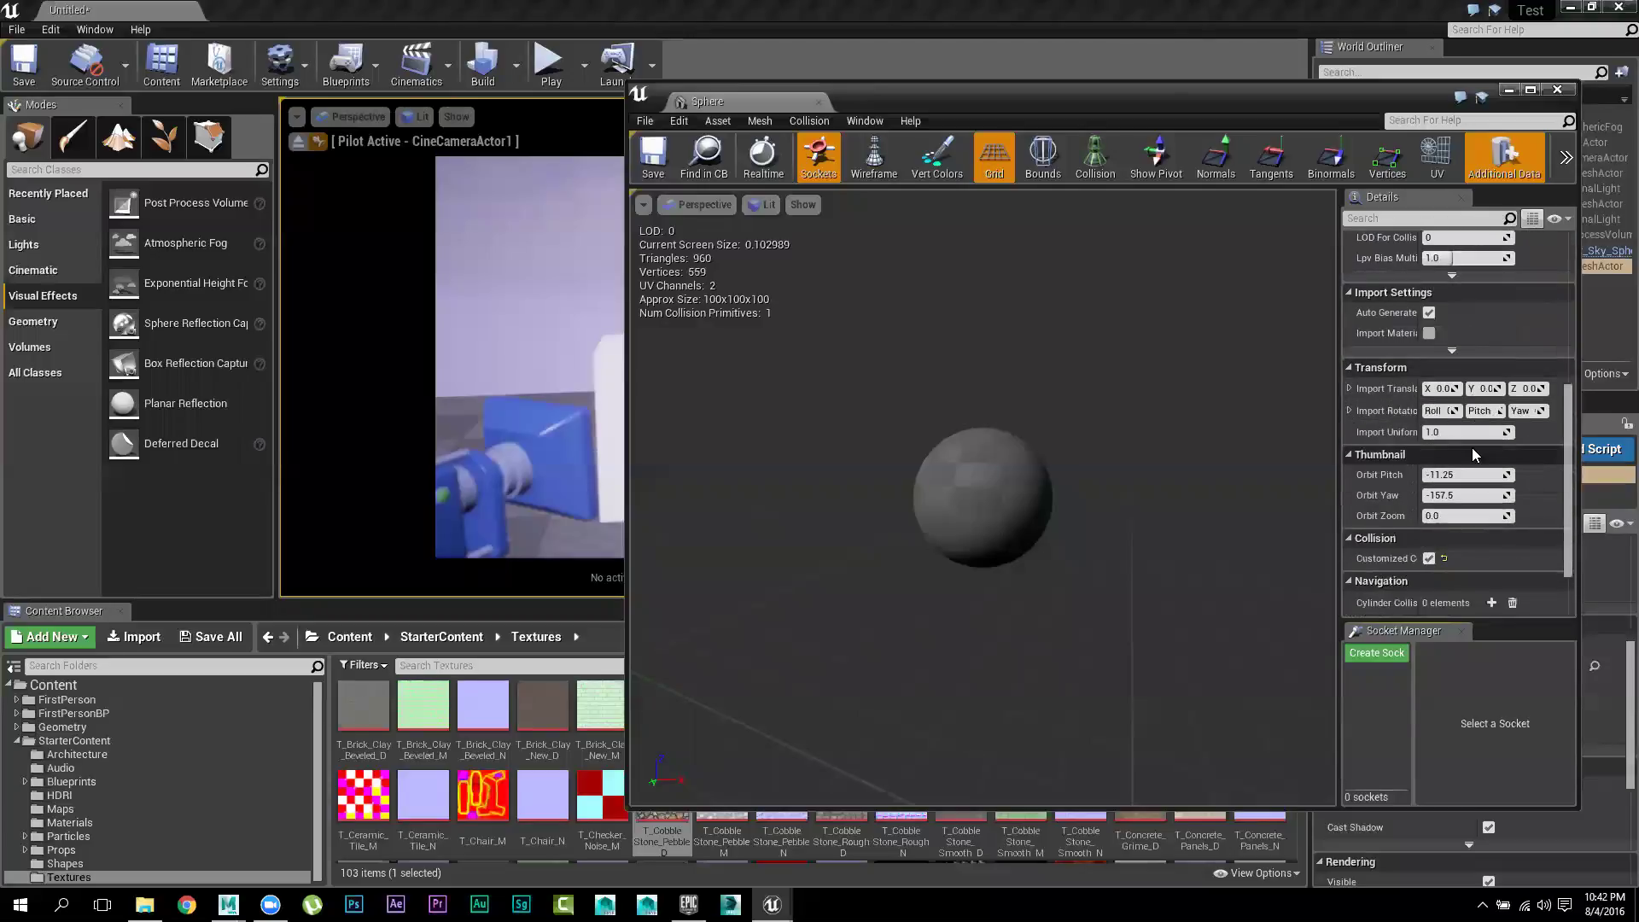
scroll(1471, 455, down, 1)
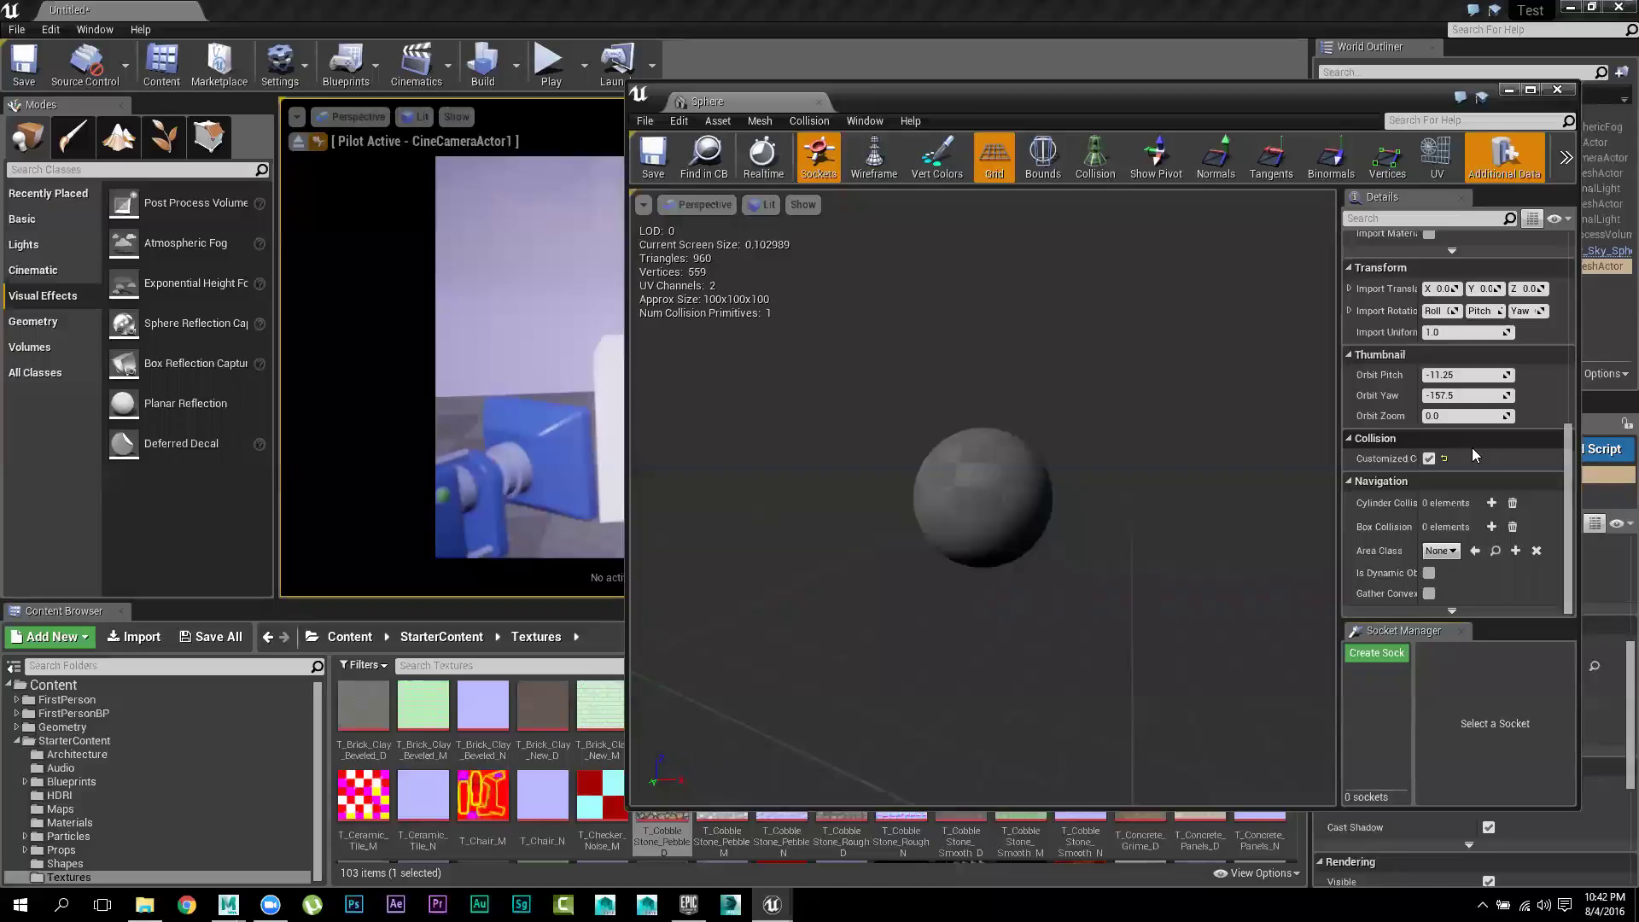
scroll(1471, 447, up, 8)
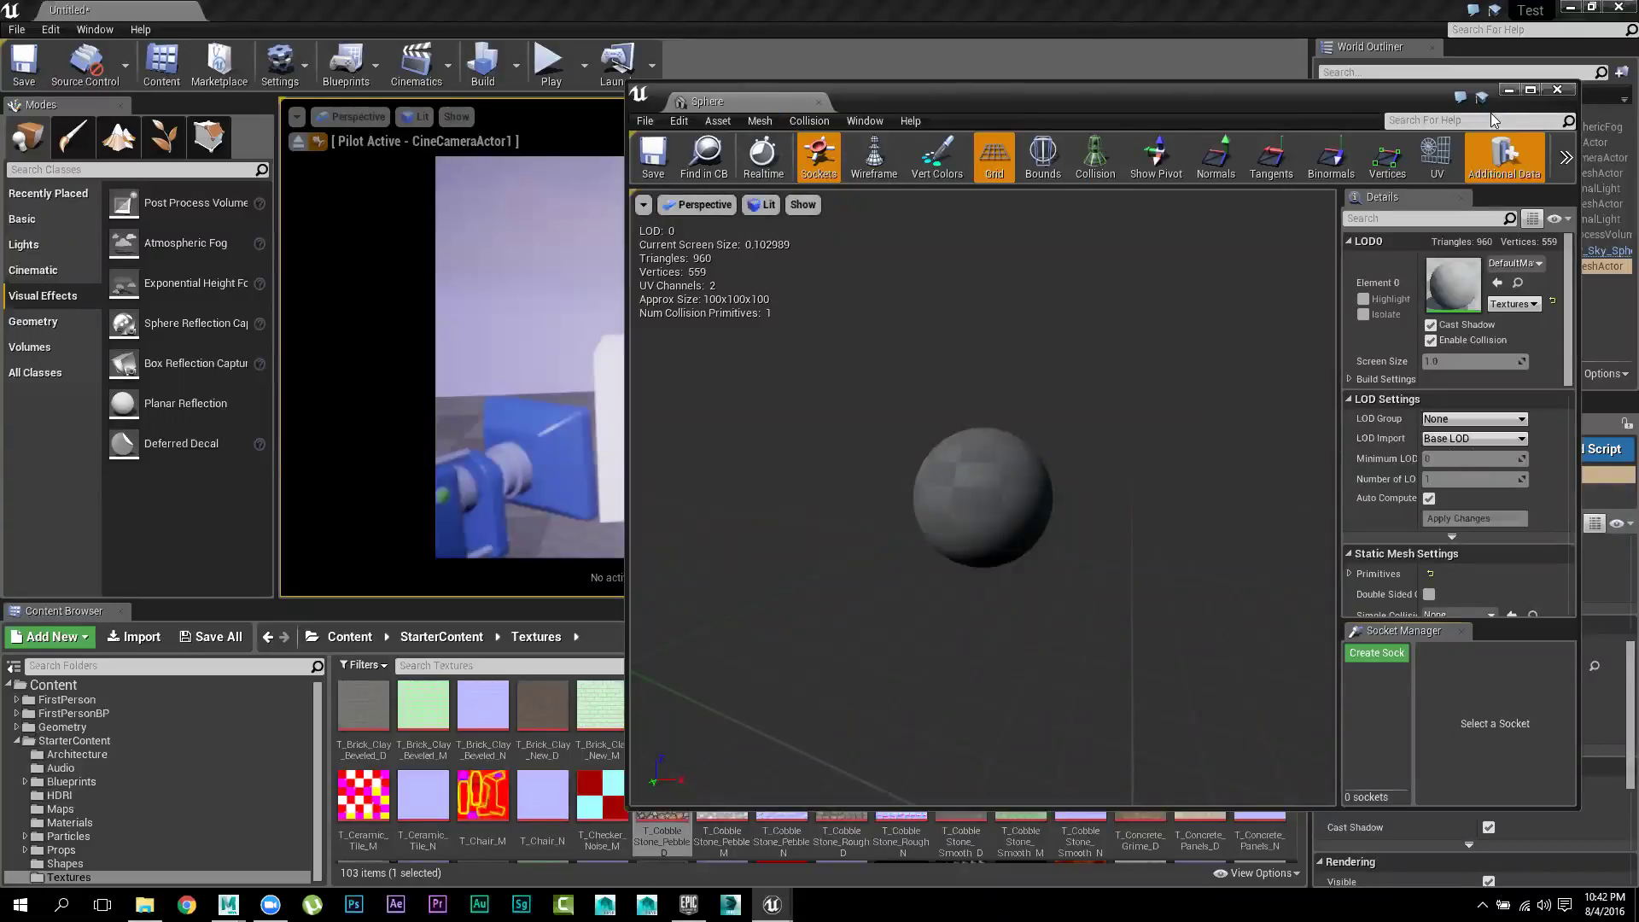
click(1557, 90)
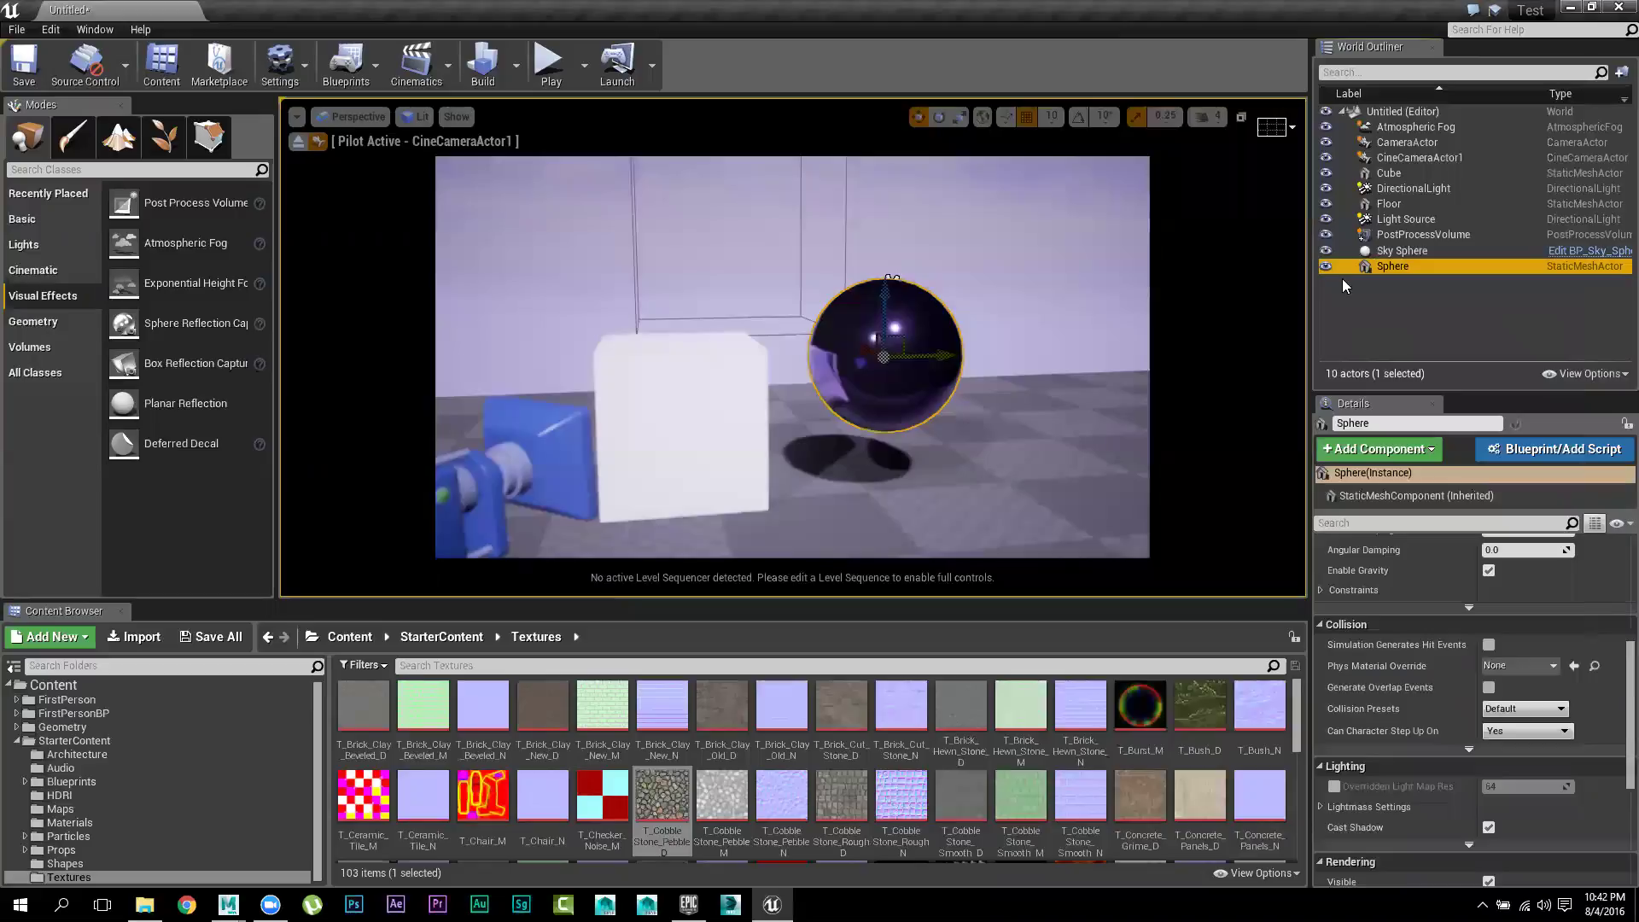
Raise the DirectionalLight intensity from 10 to about 15.4, then view the sphere in Game View
click(1415, 187)
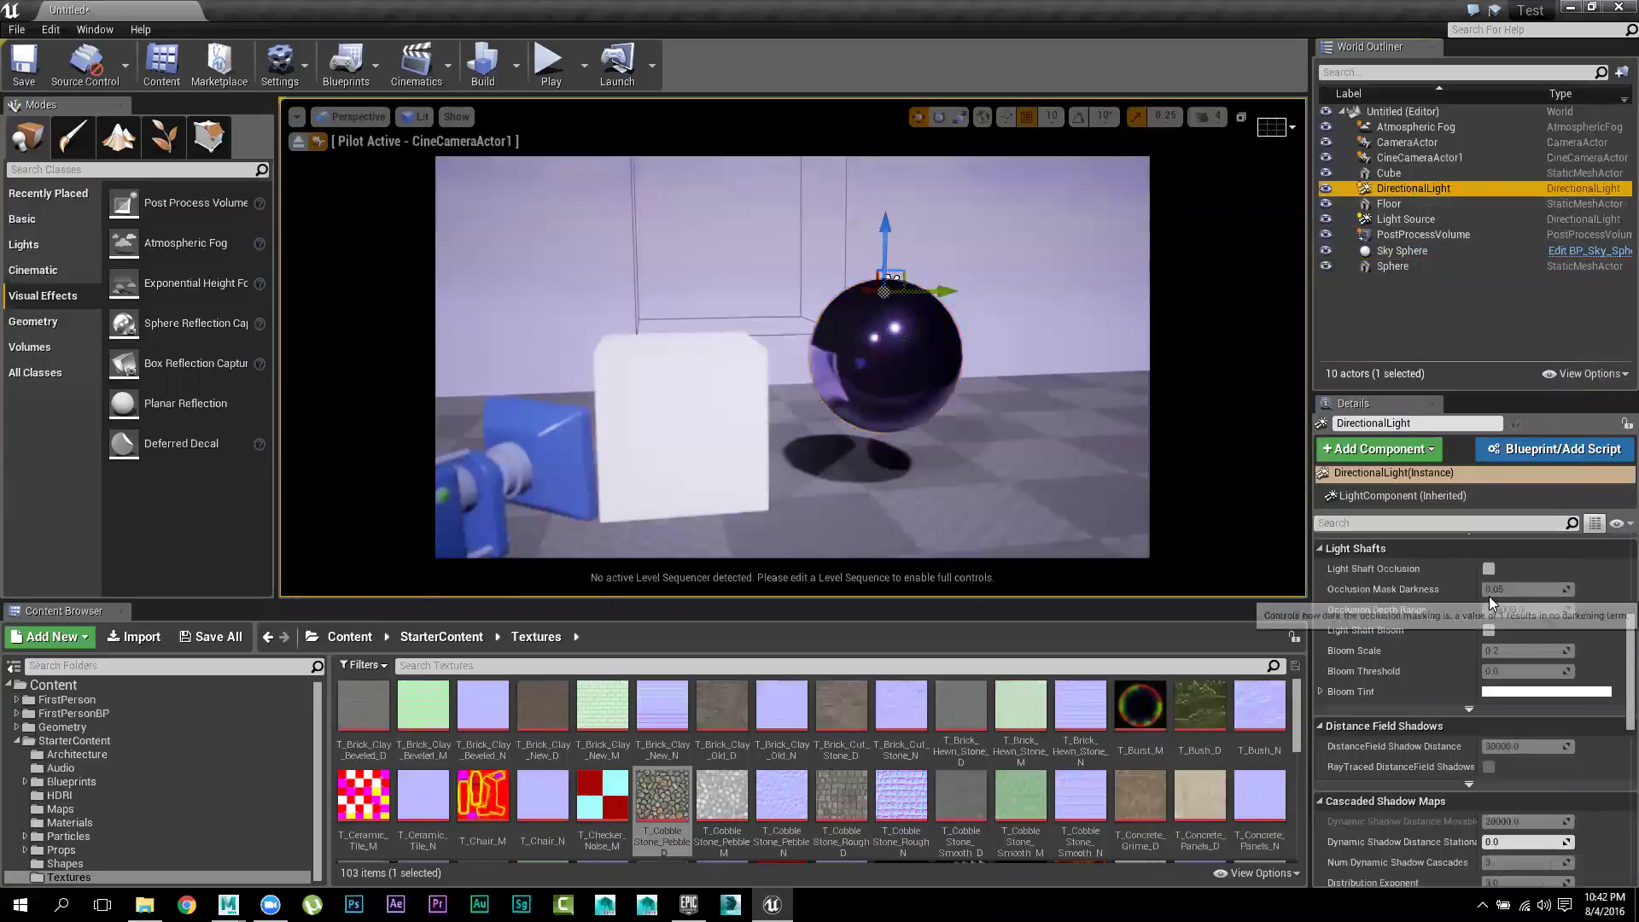
scroll(1489, 596, up, 5)
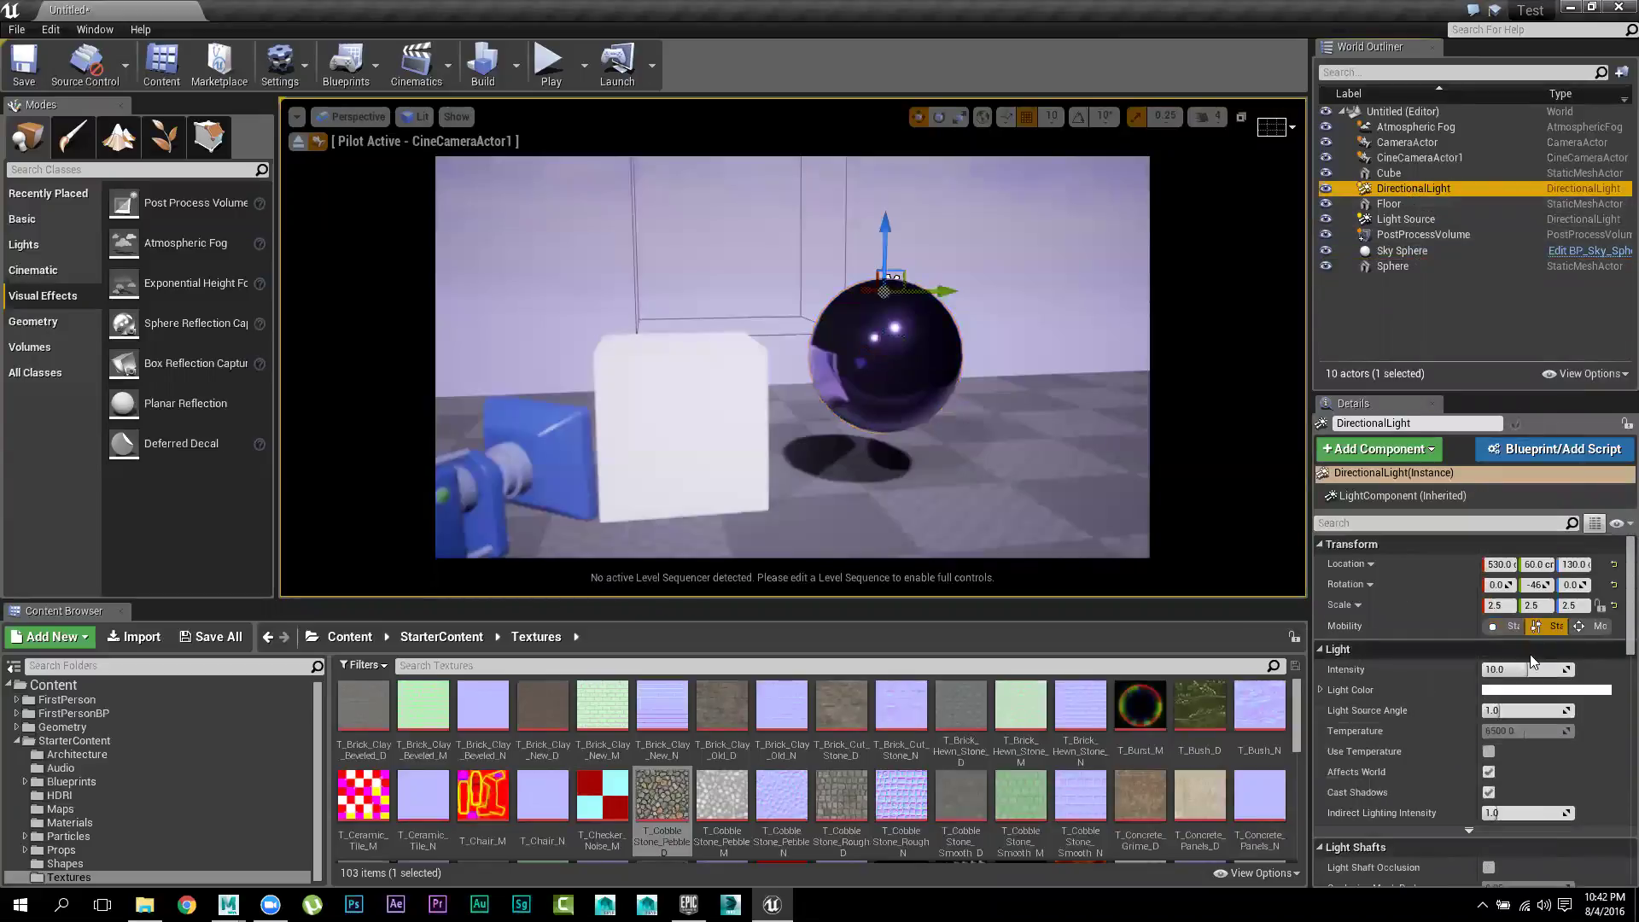
mouse_move(1530, 669)
mouse_down()
mouse_move(1573, 669)
mouse_move(1533, 670)
mouse_move(1572, 669)
mouse_move(1554, 670)
mouse_up()
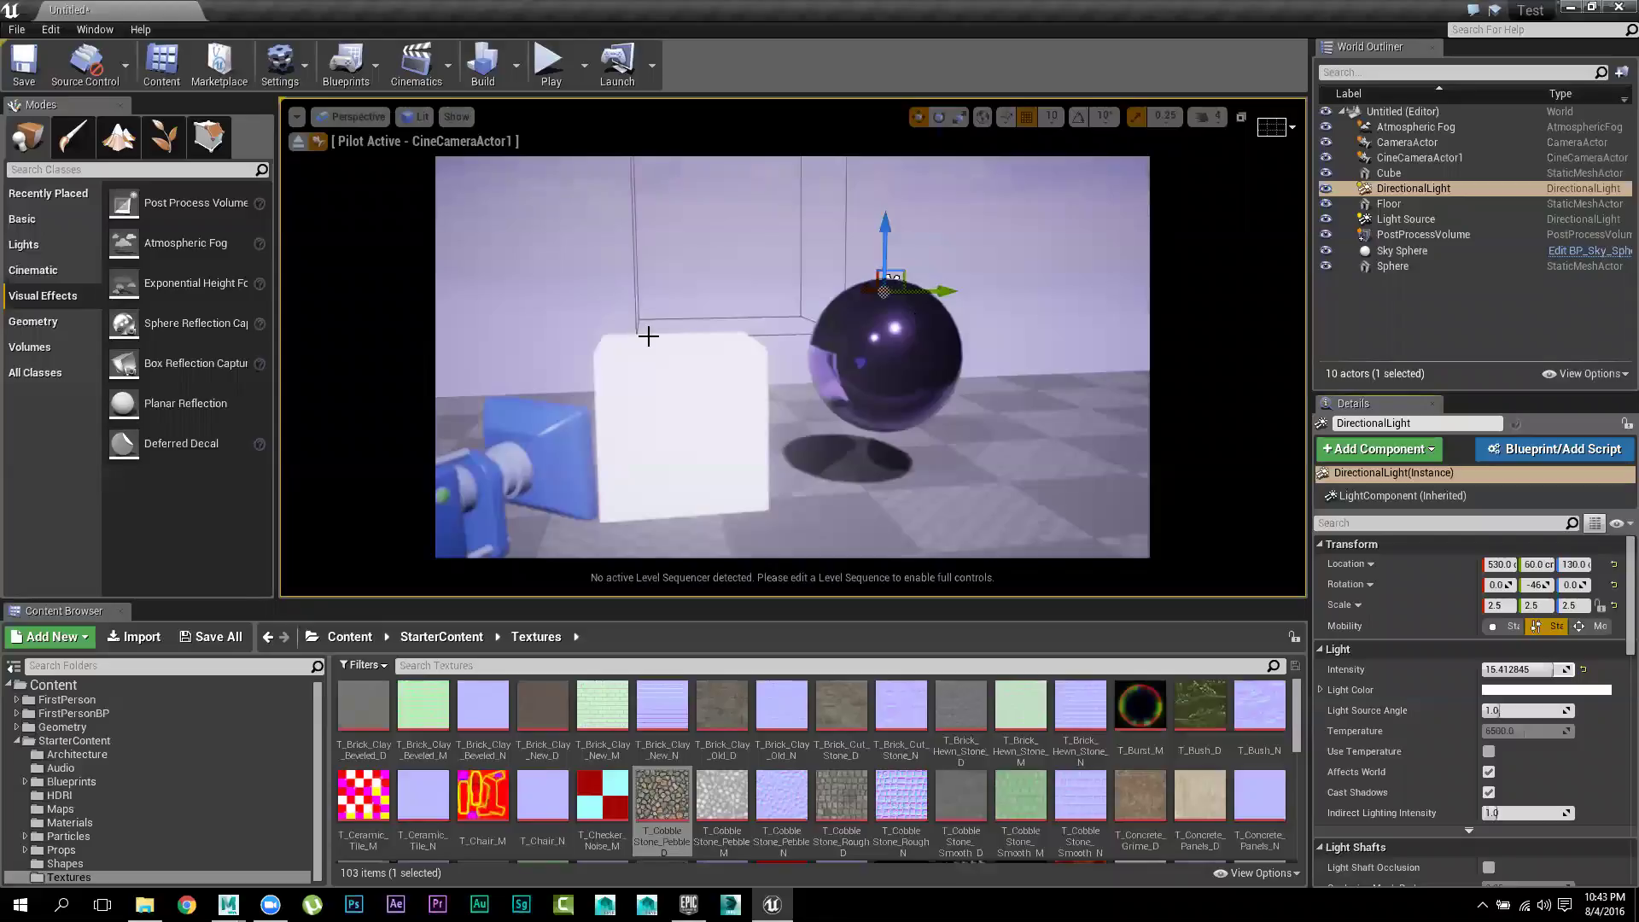
click(882, 327)
key(g)
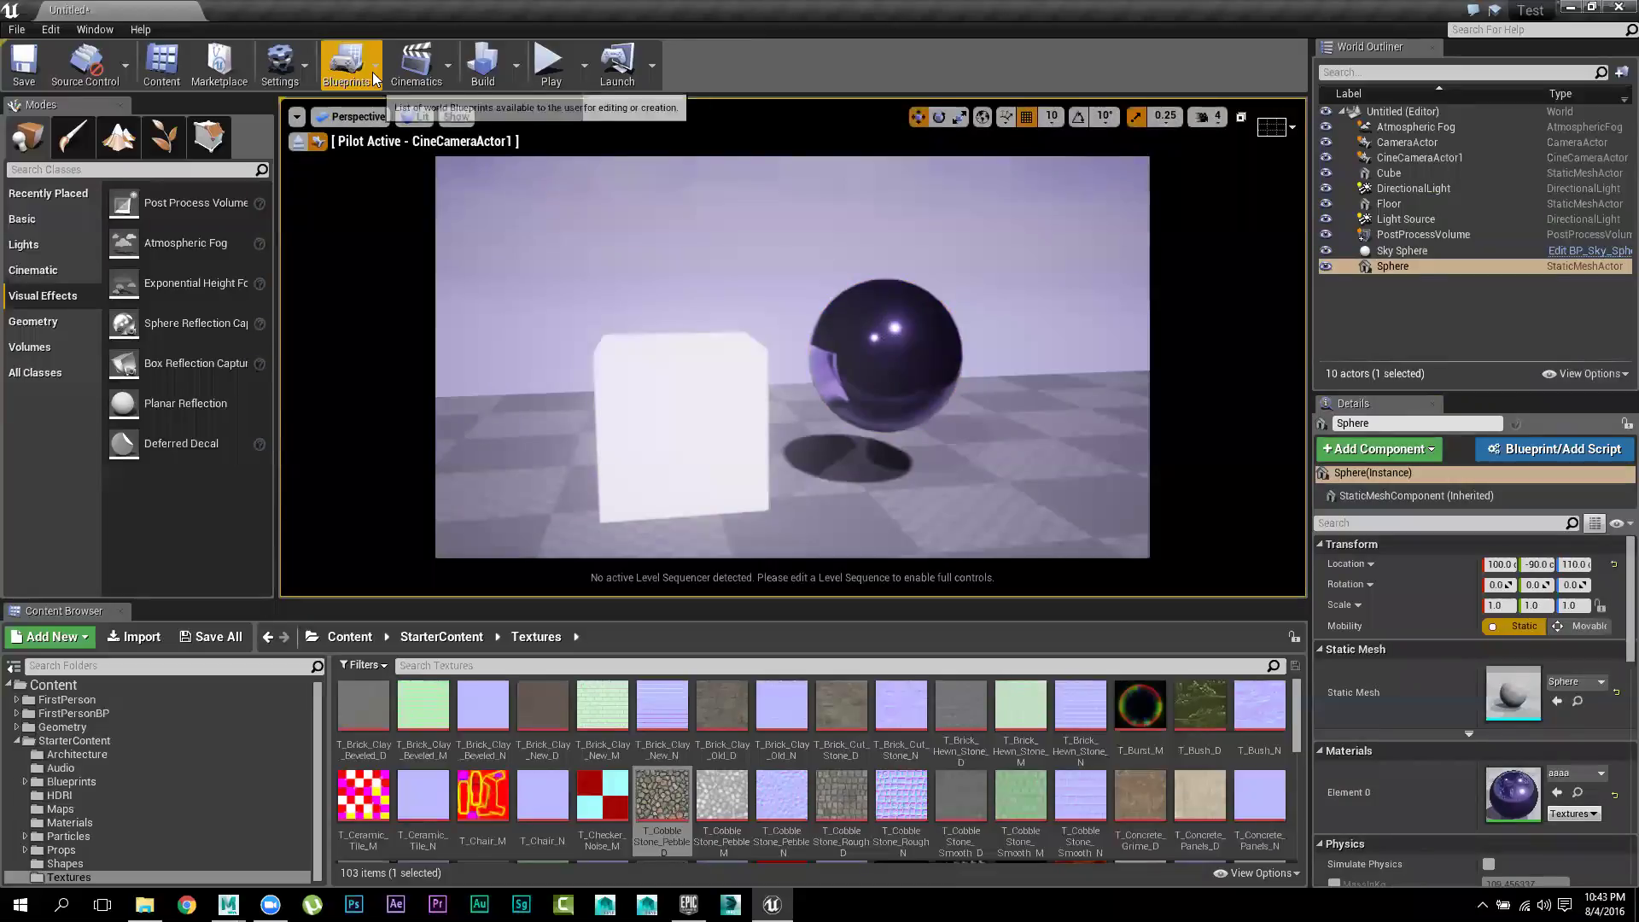
Capture a 5.0× high-resolution screenshot and open HighresScreenshot00001.png in FCheck
click(305, 76)
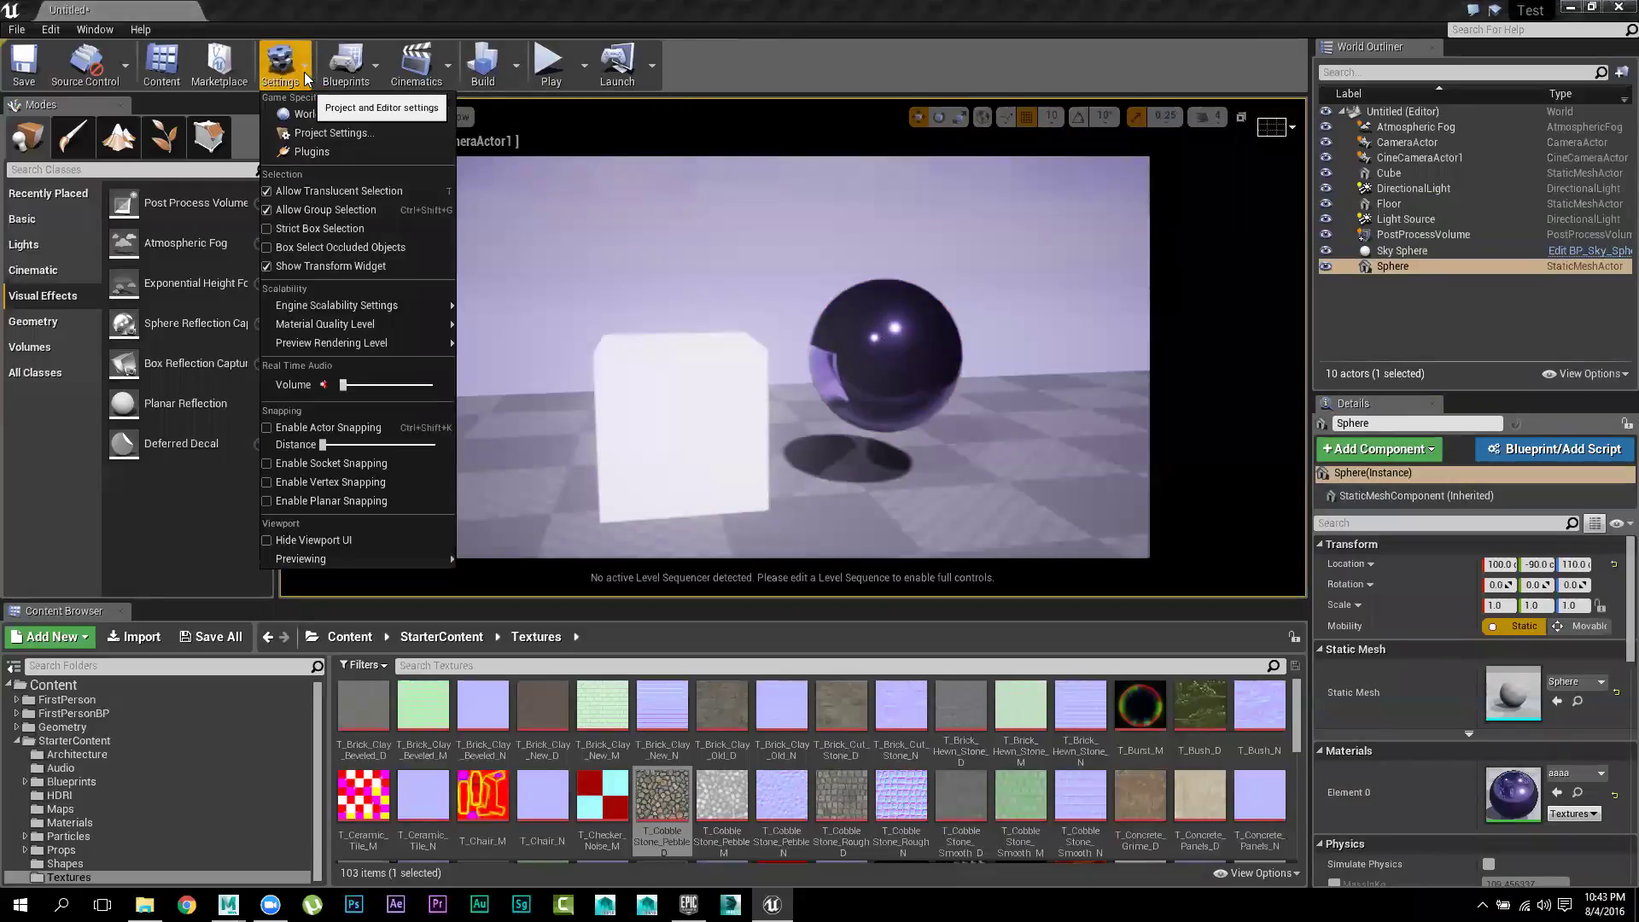
click(740, 75)
click(296, 118)
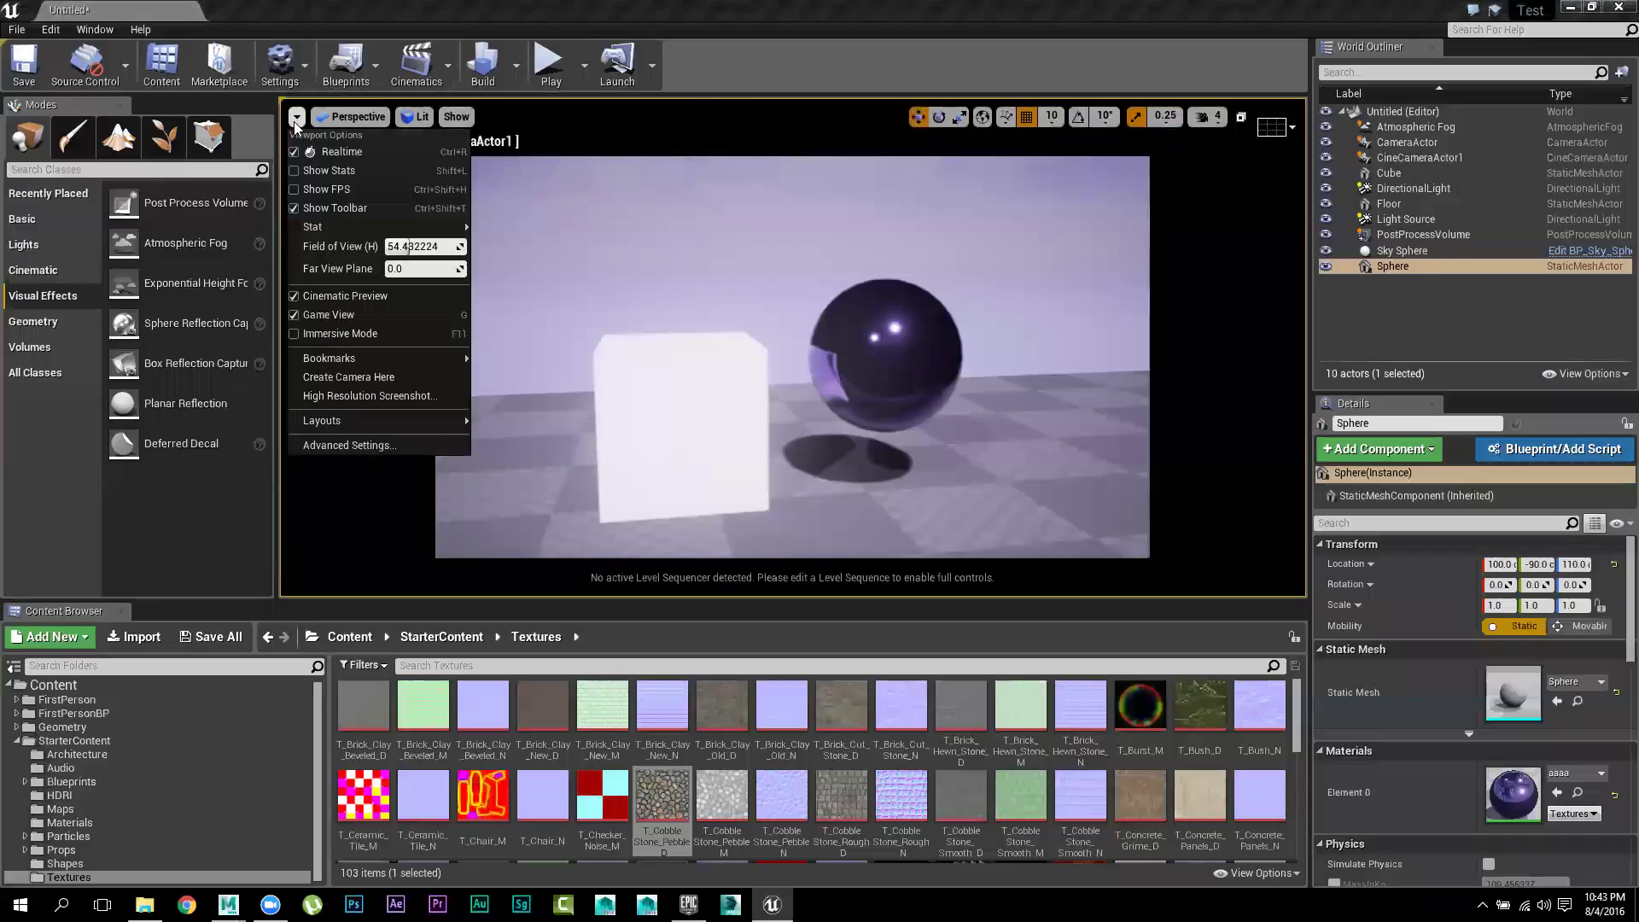
click(405, 395)
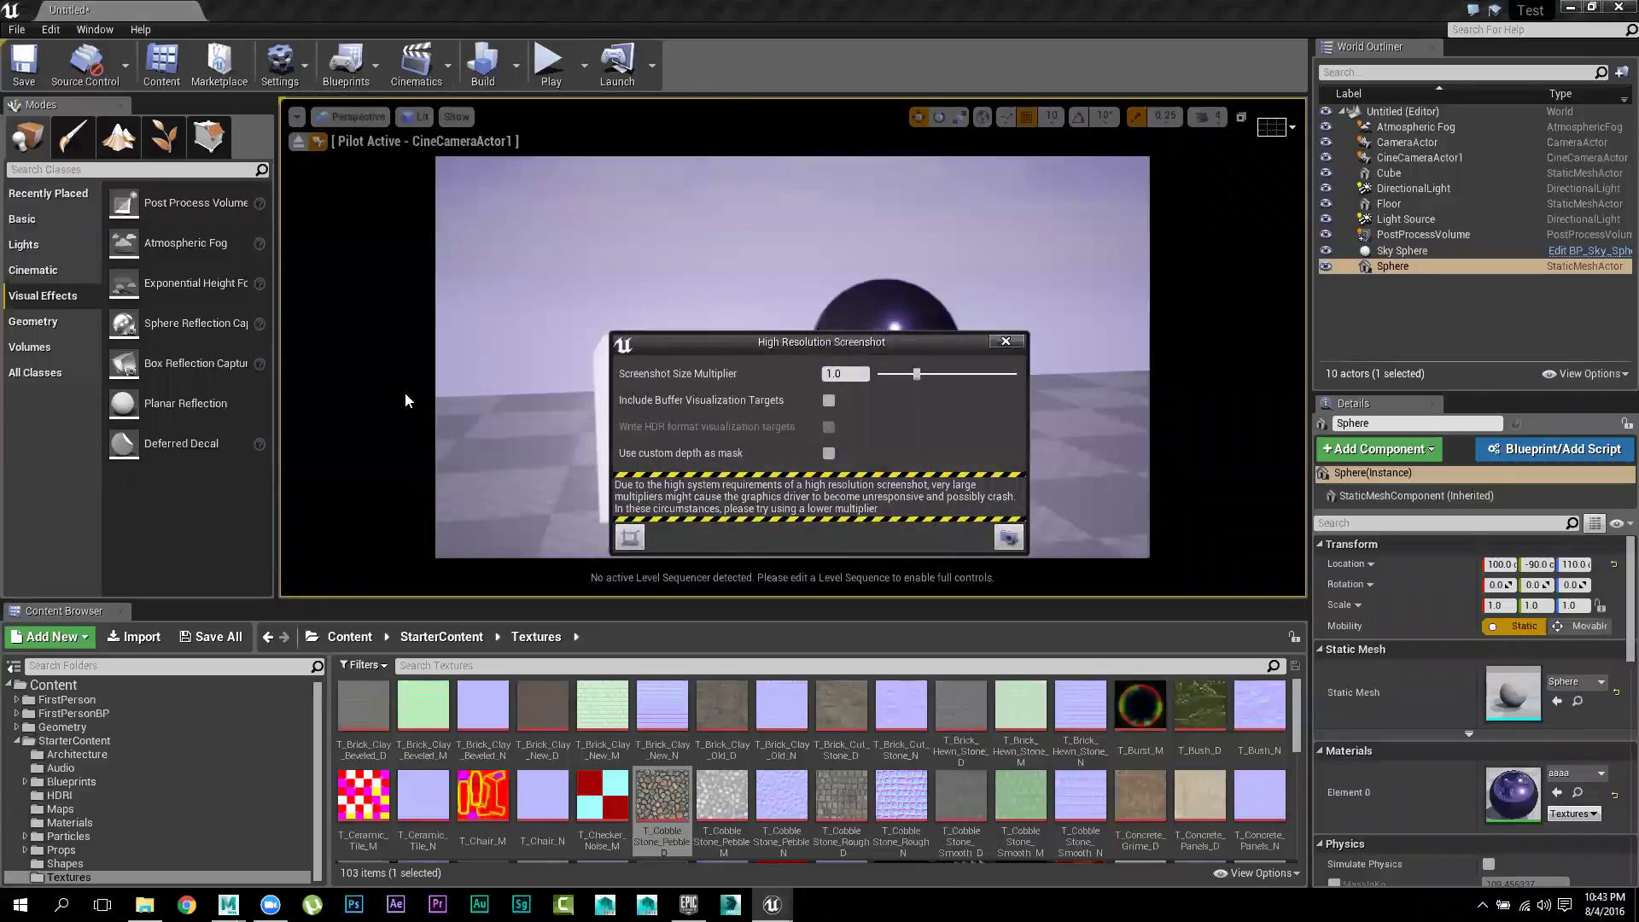
drag(917, 377, 939, 377)
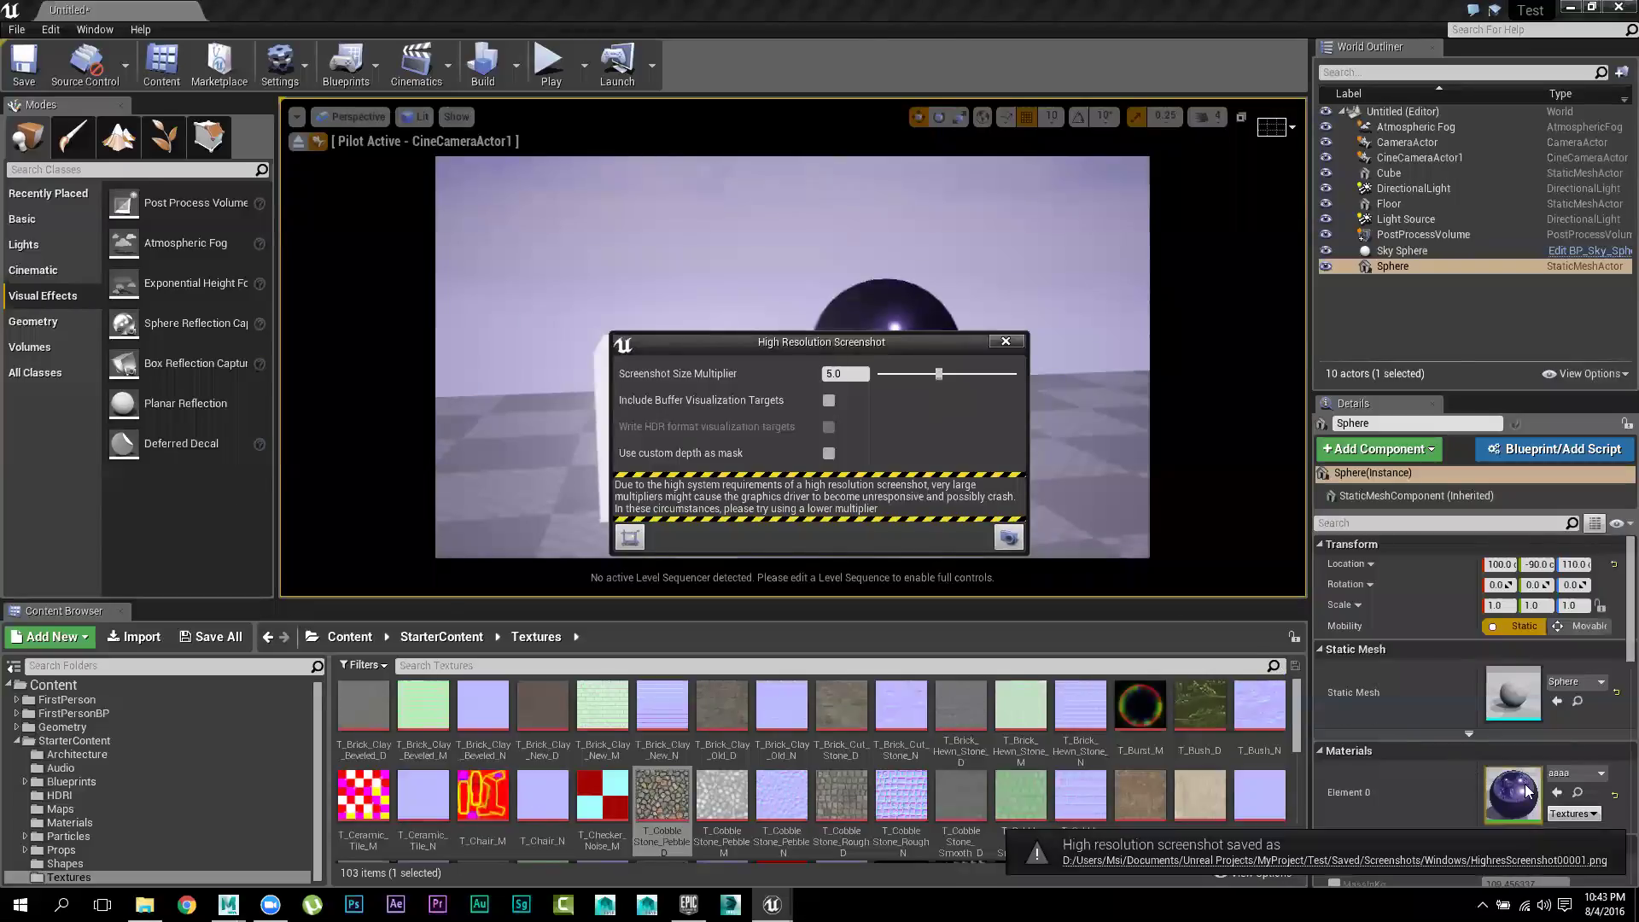
click(1493, 862)
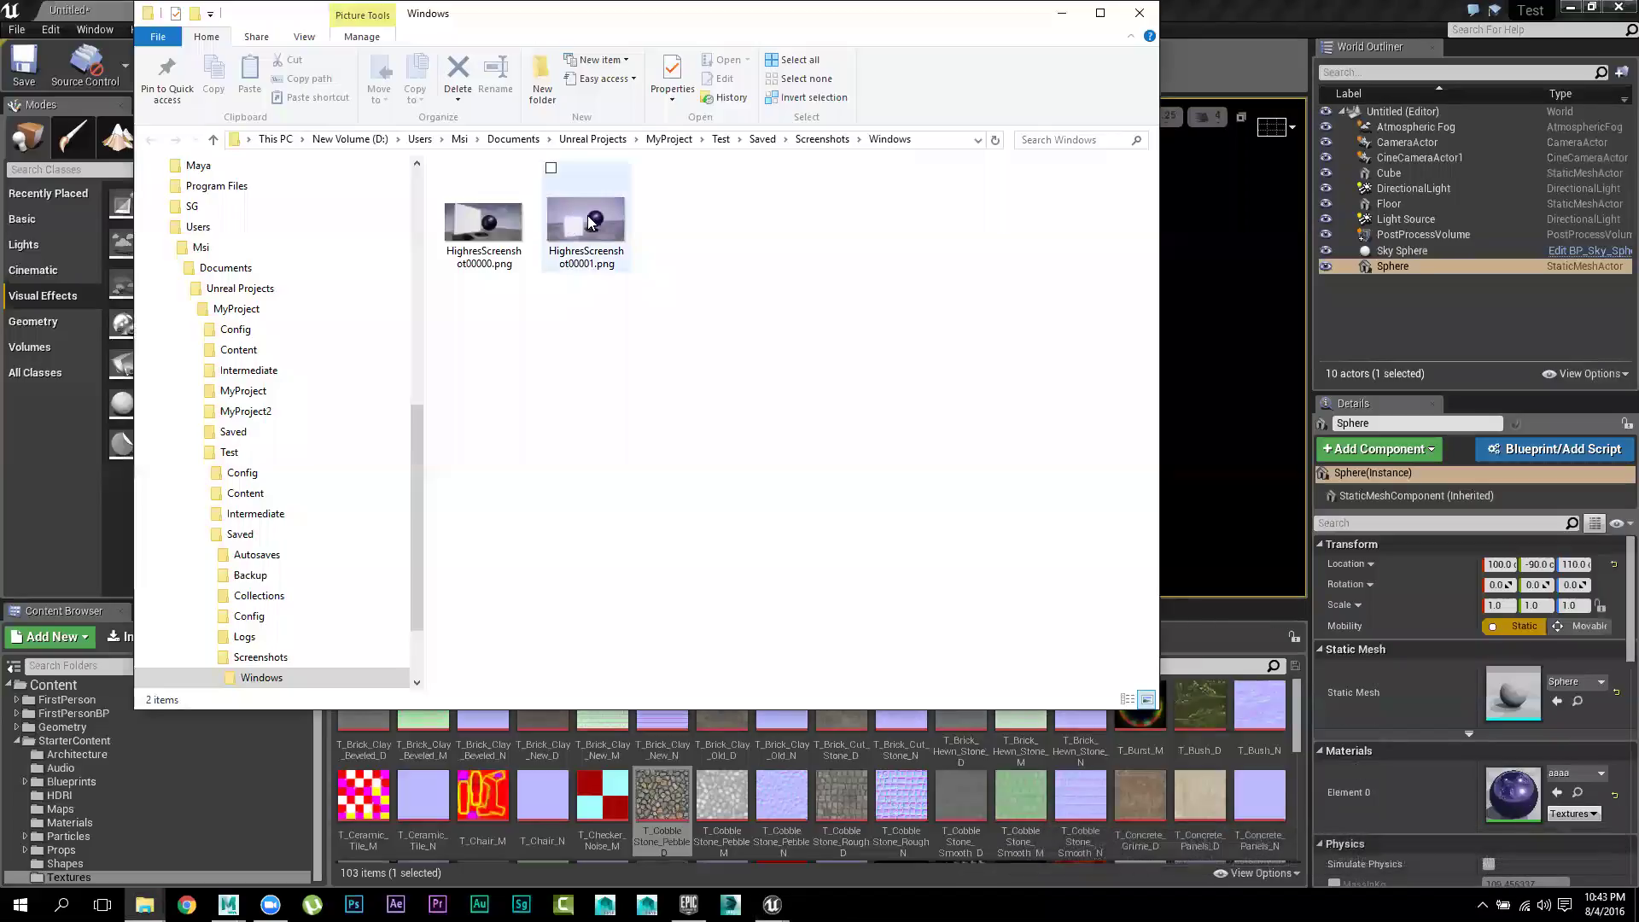
double_click(601, 226)
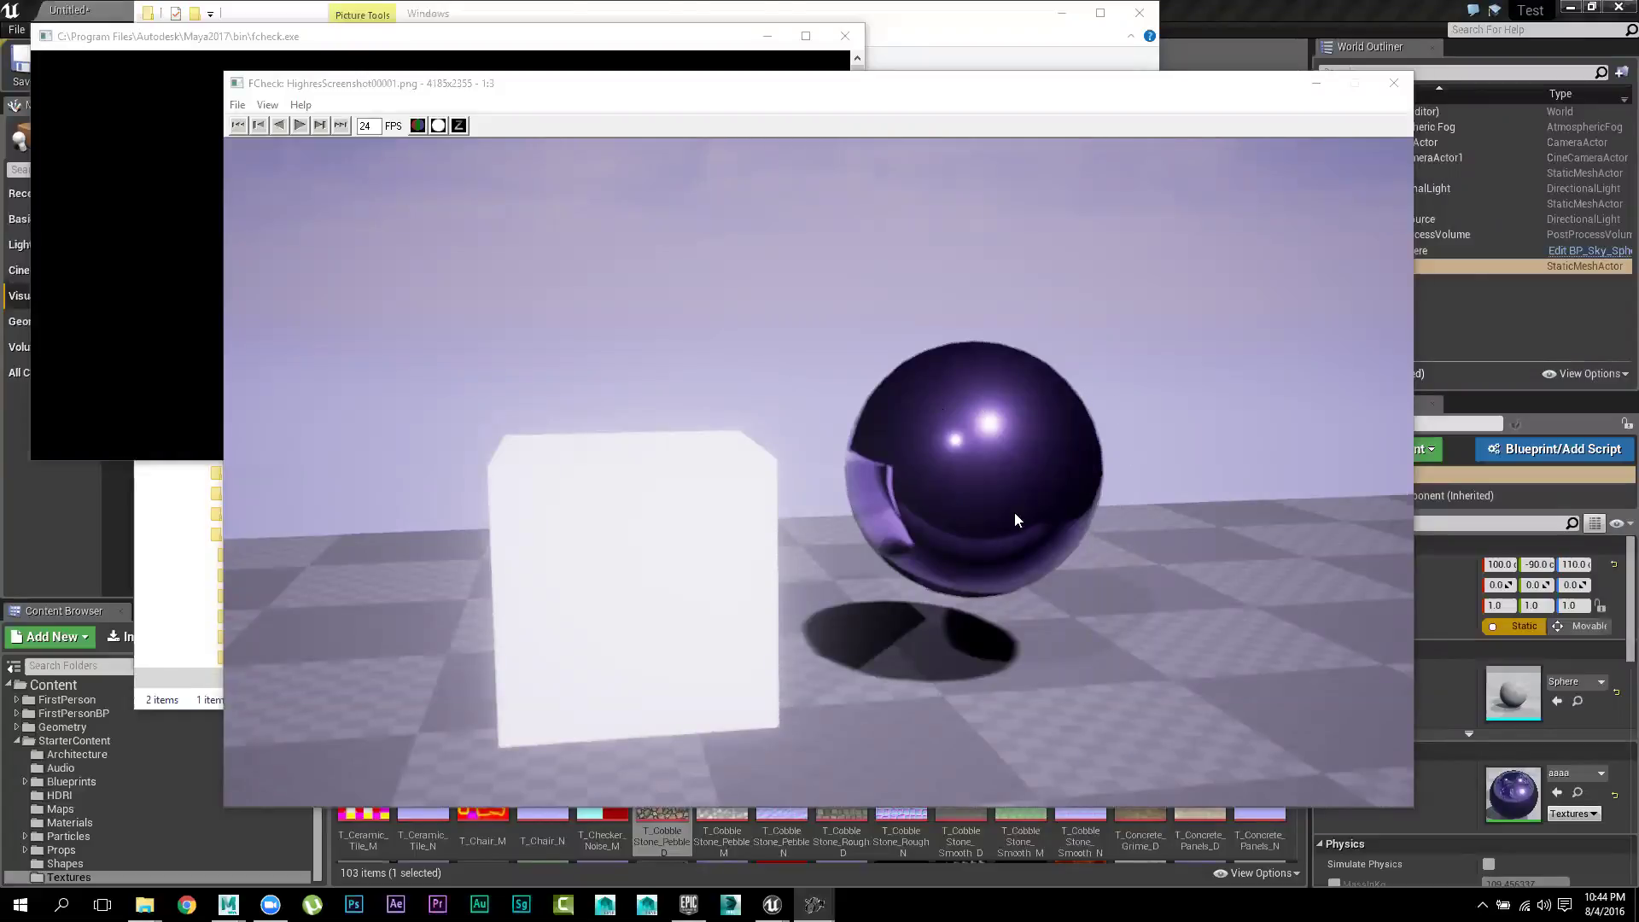
Close FCheck, delete both screenshot PNGs in the Screenshots folder, and minimize Explorer
click(1393, 85)
click(485, 230)
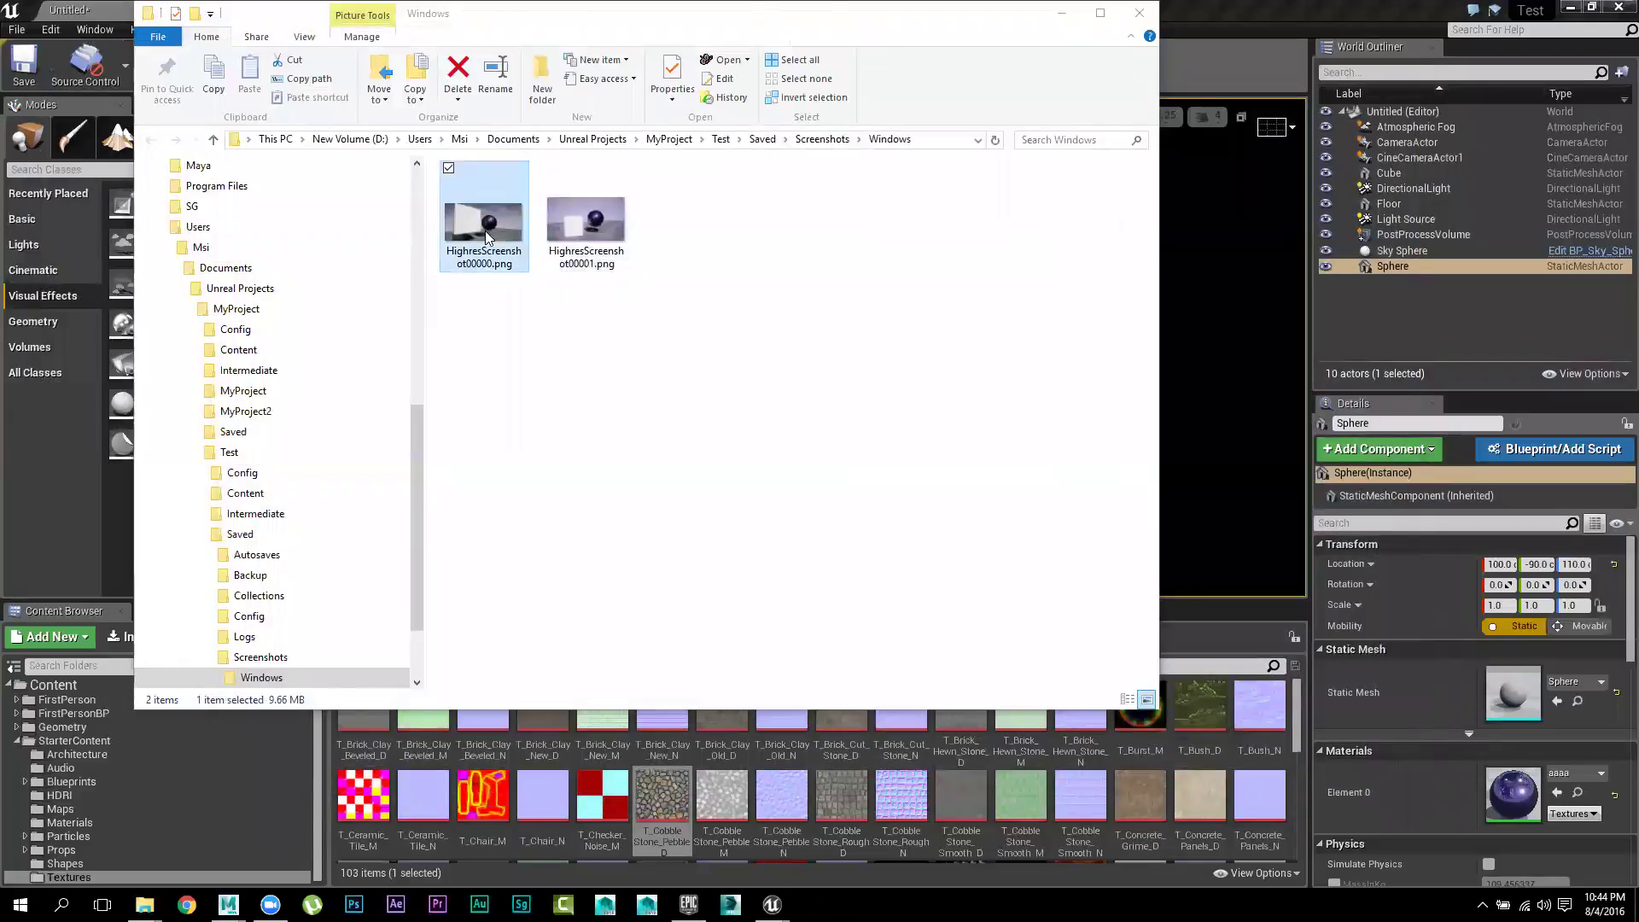
drag(689, 341, 461, 194)
key(Delete)
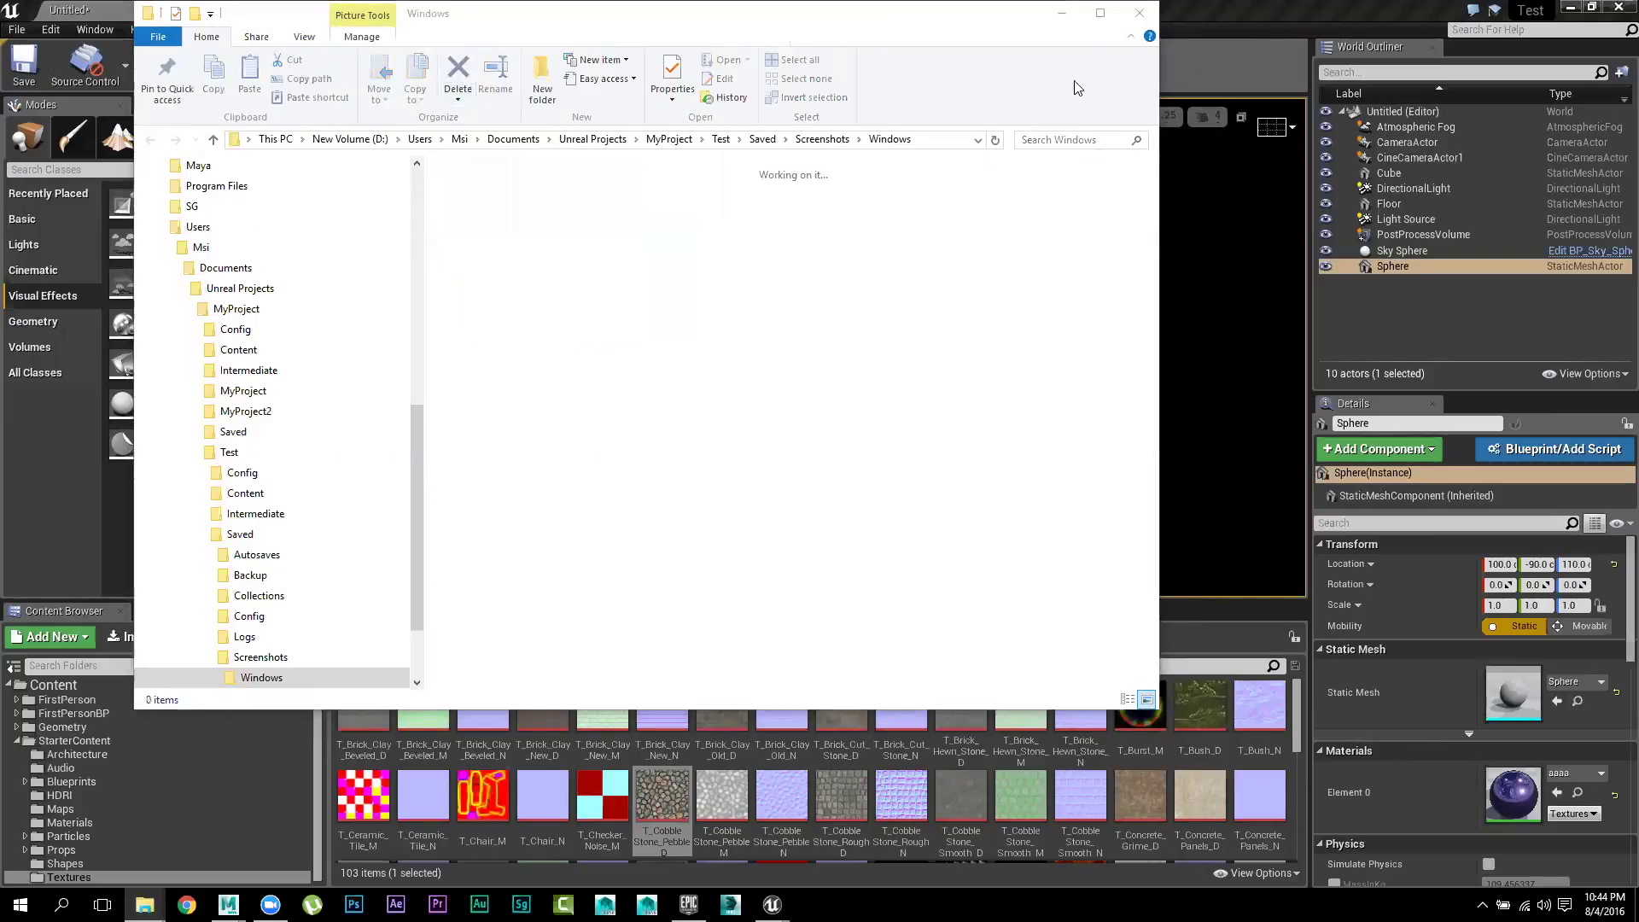
click(1067, 17)
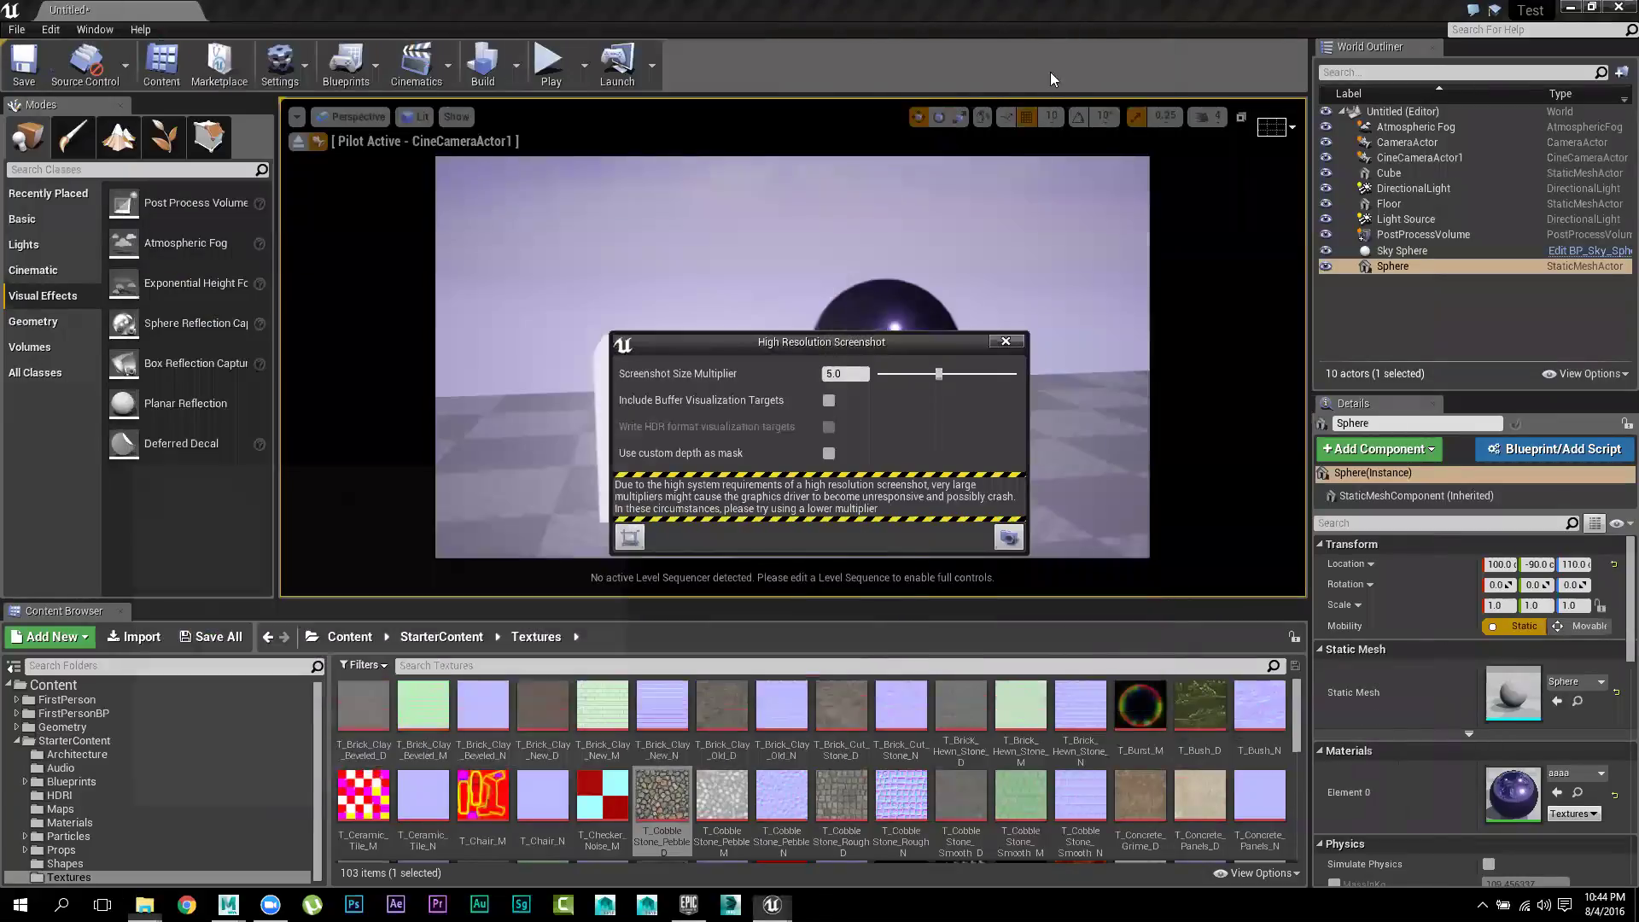
Close the screenshot settings and drag a Sky Light from the Lights category into the level
click(1004, 342)
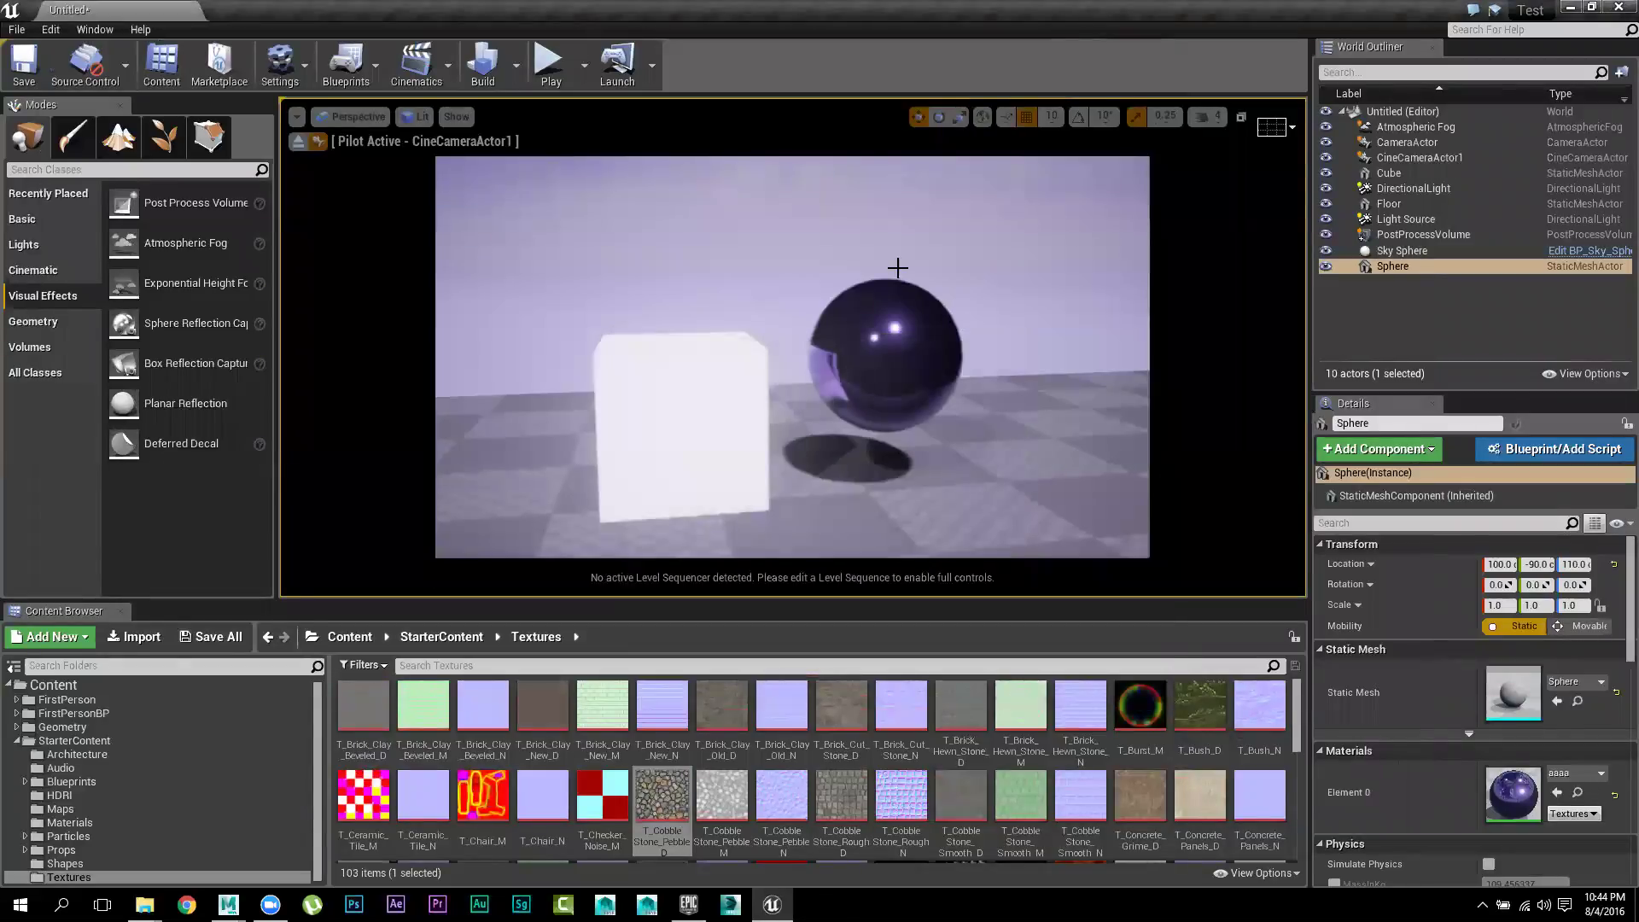
right_drag(806, 265, 796, 124)
right_drag(807, 184, 807, 195)
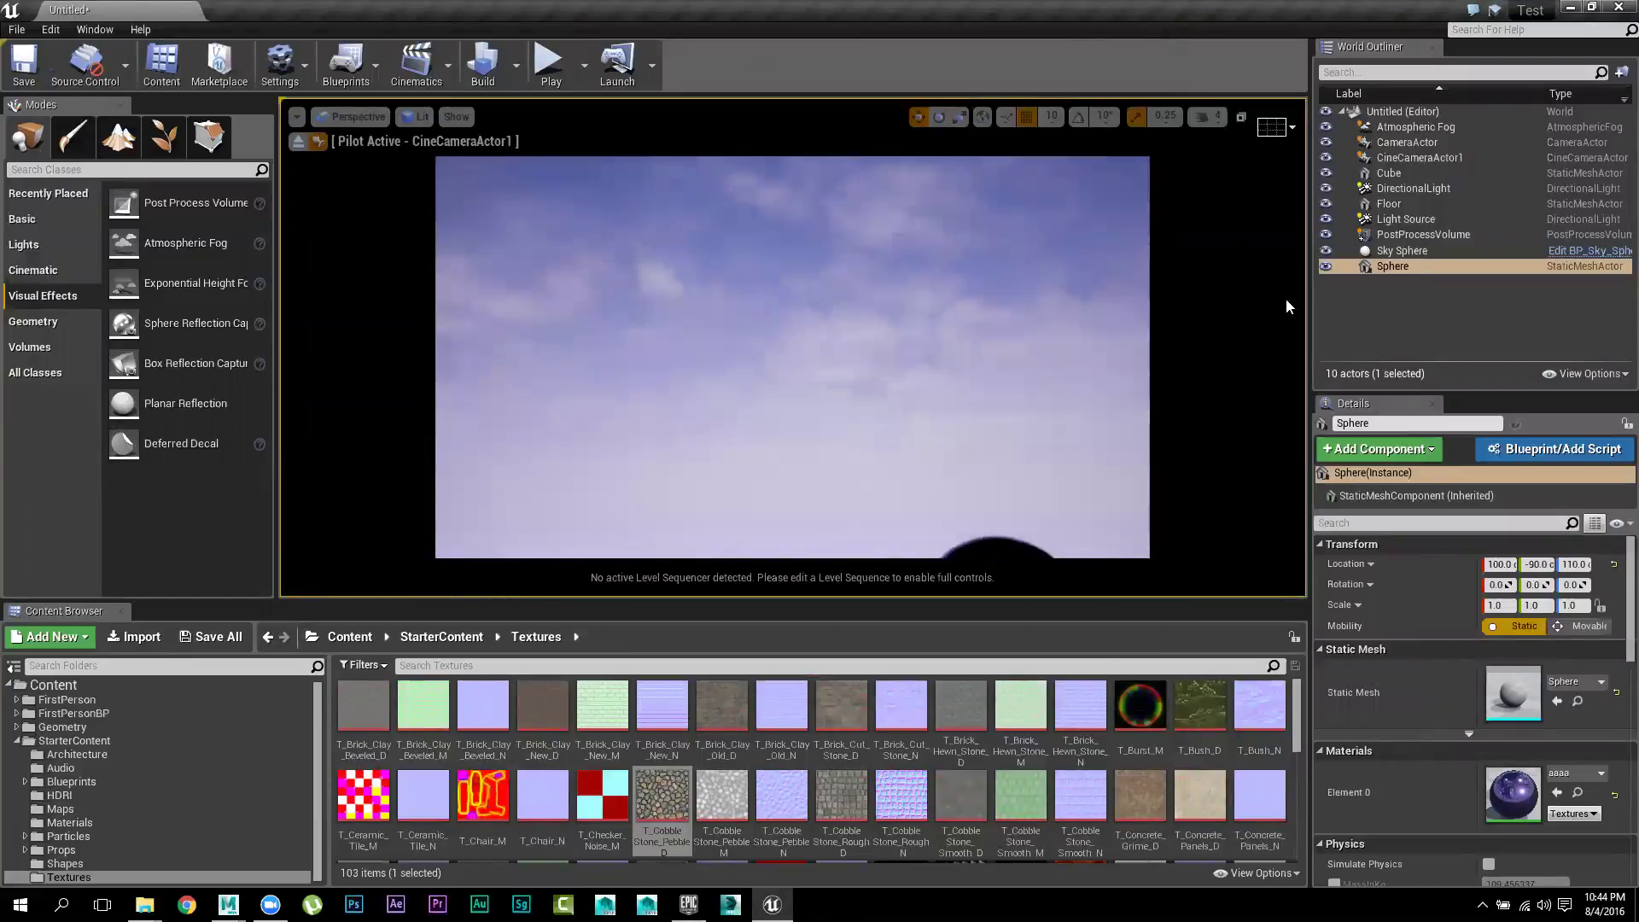
click(1417, 251)
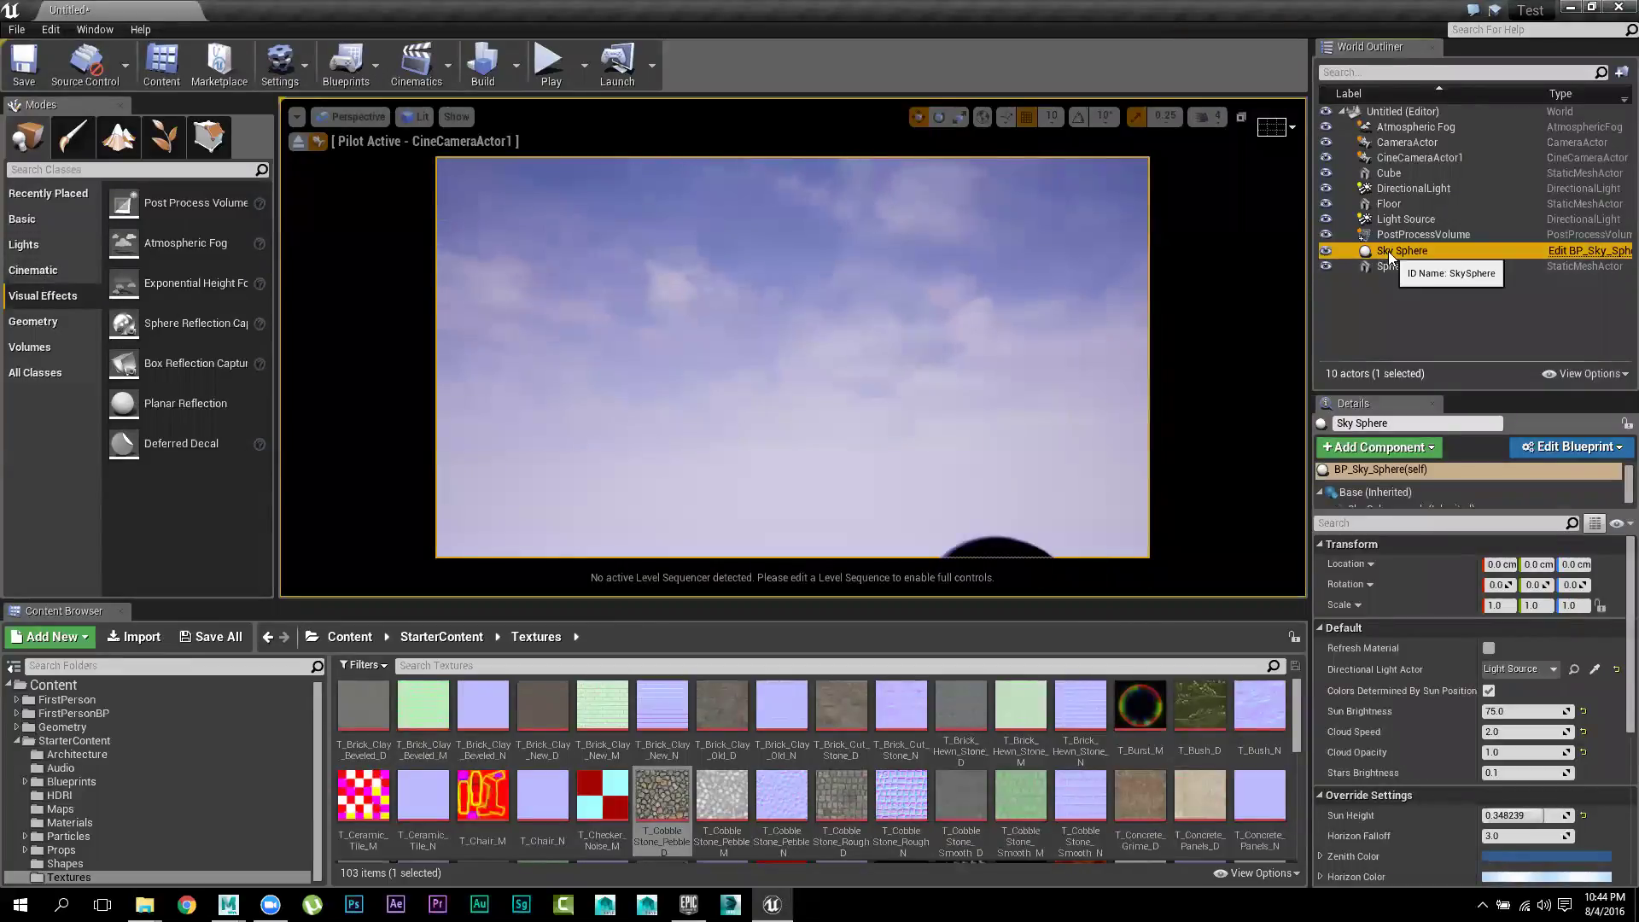
click(37, 248)
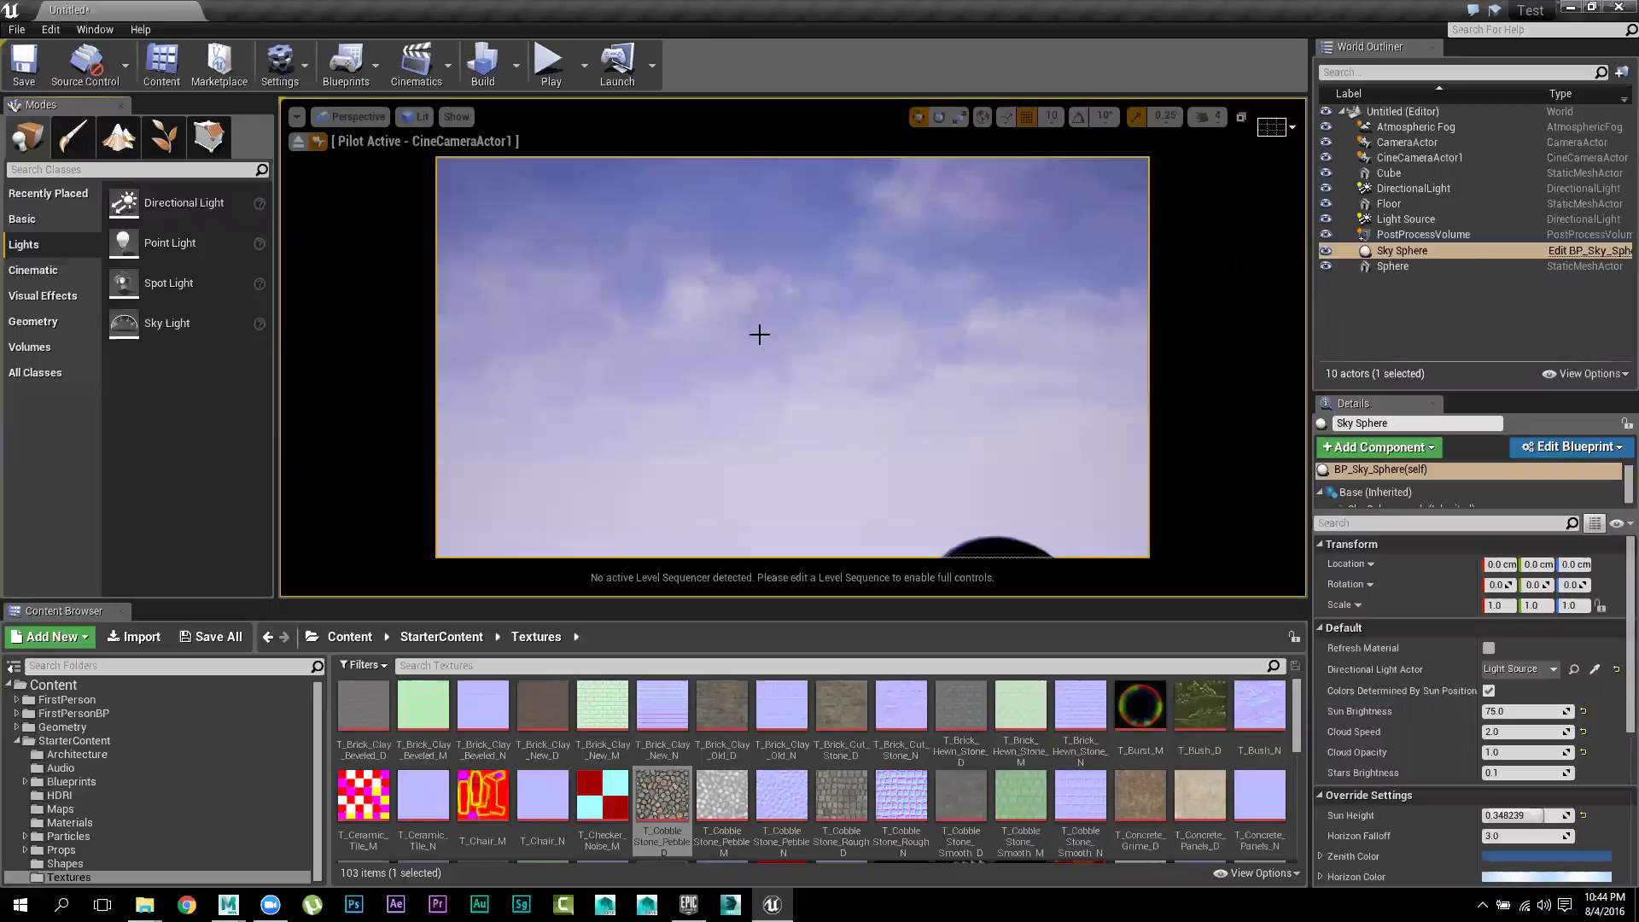
drag(689, 337, 731, 332)
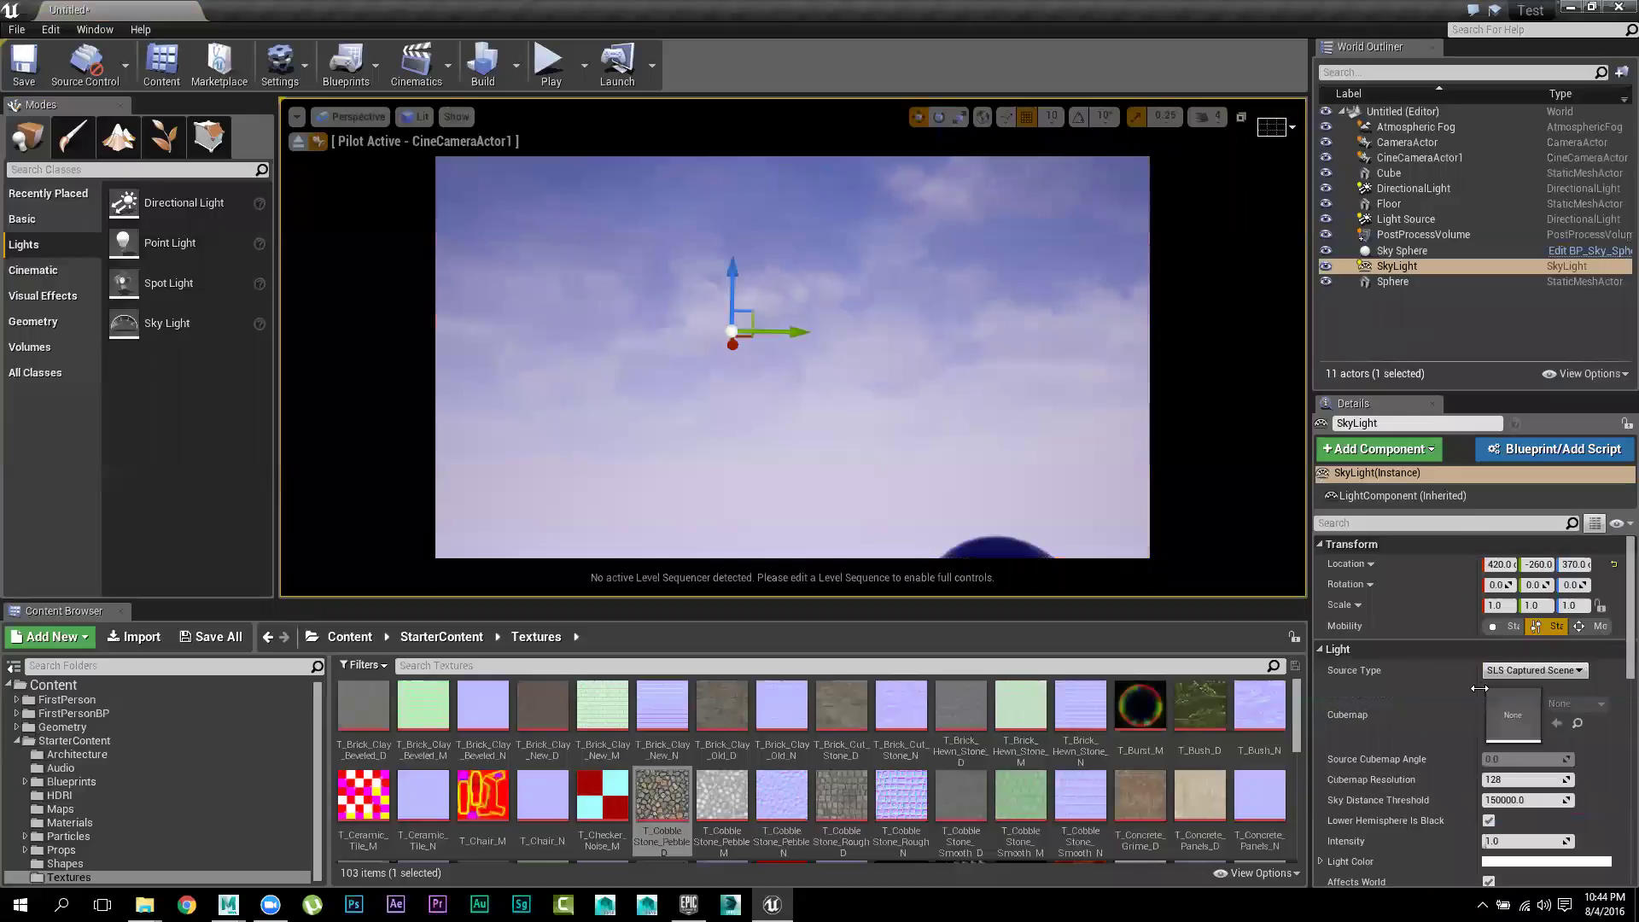
Set the SkyLight Source Type to SLS Specified Cubemap
scroll(1477, 693, down, 3)
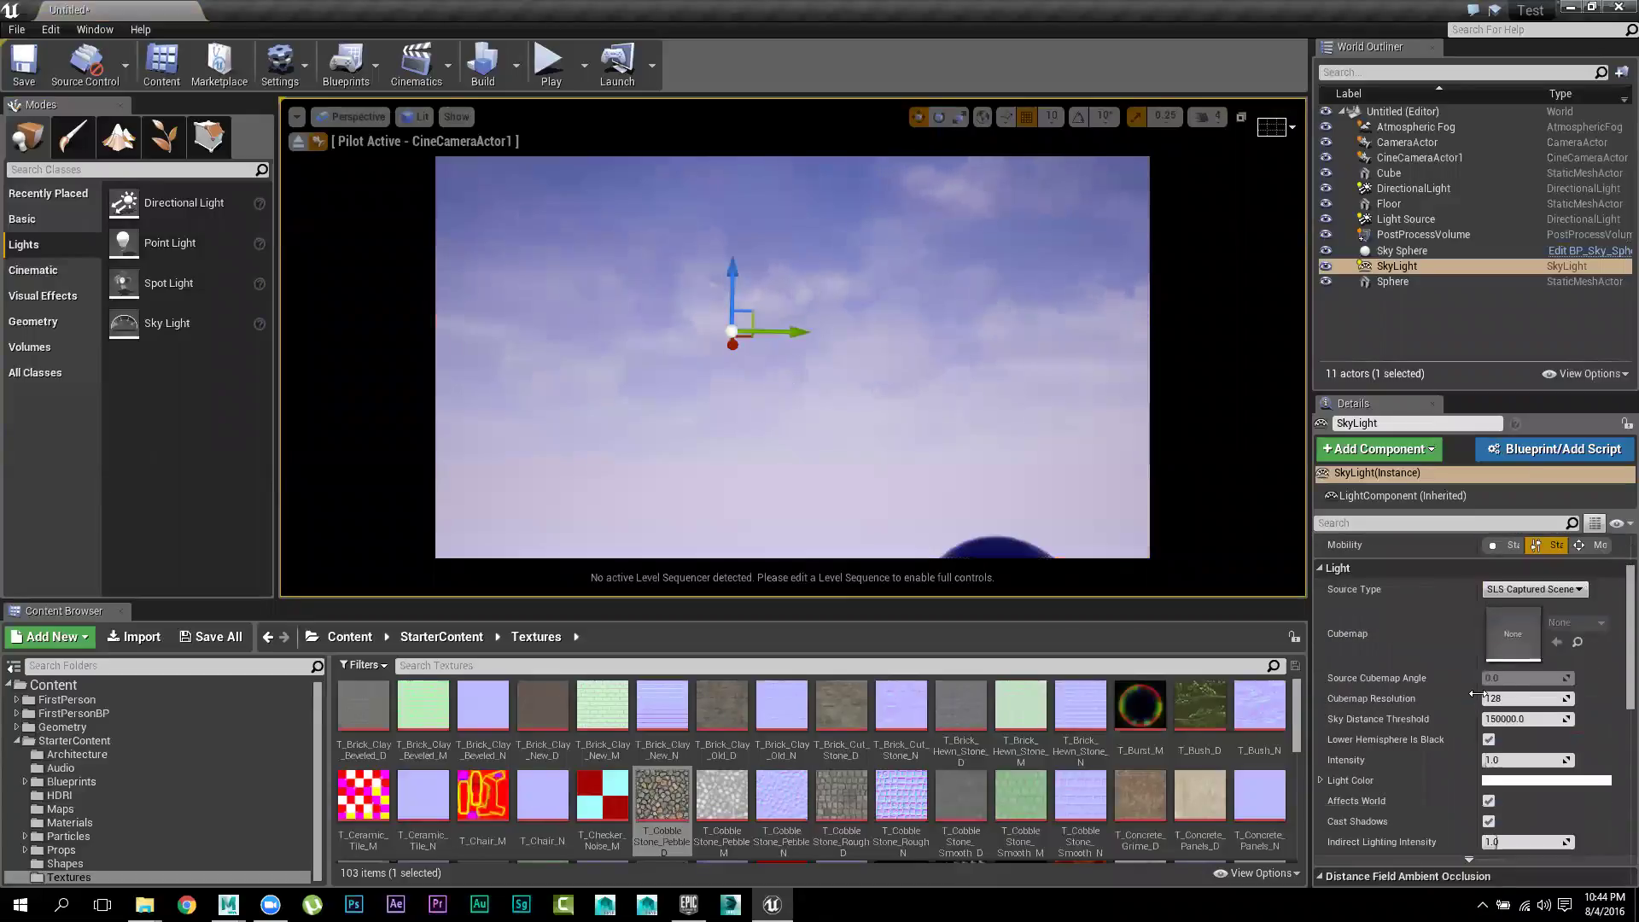
click(1548, 588)
click(1549, 589)
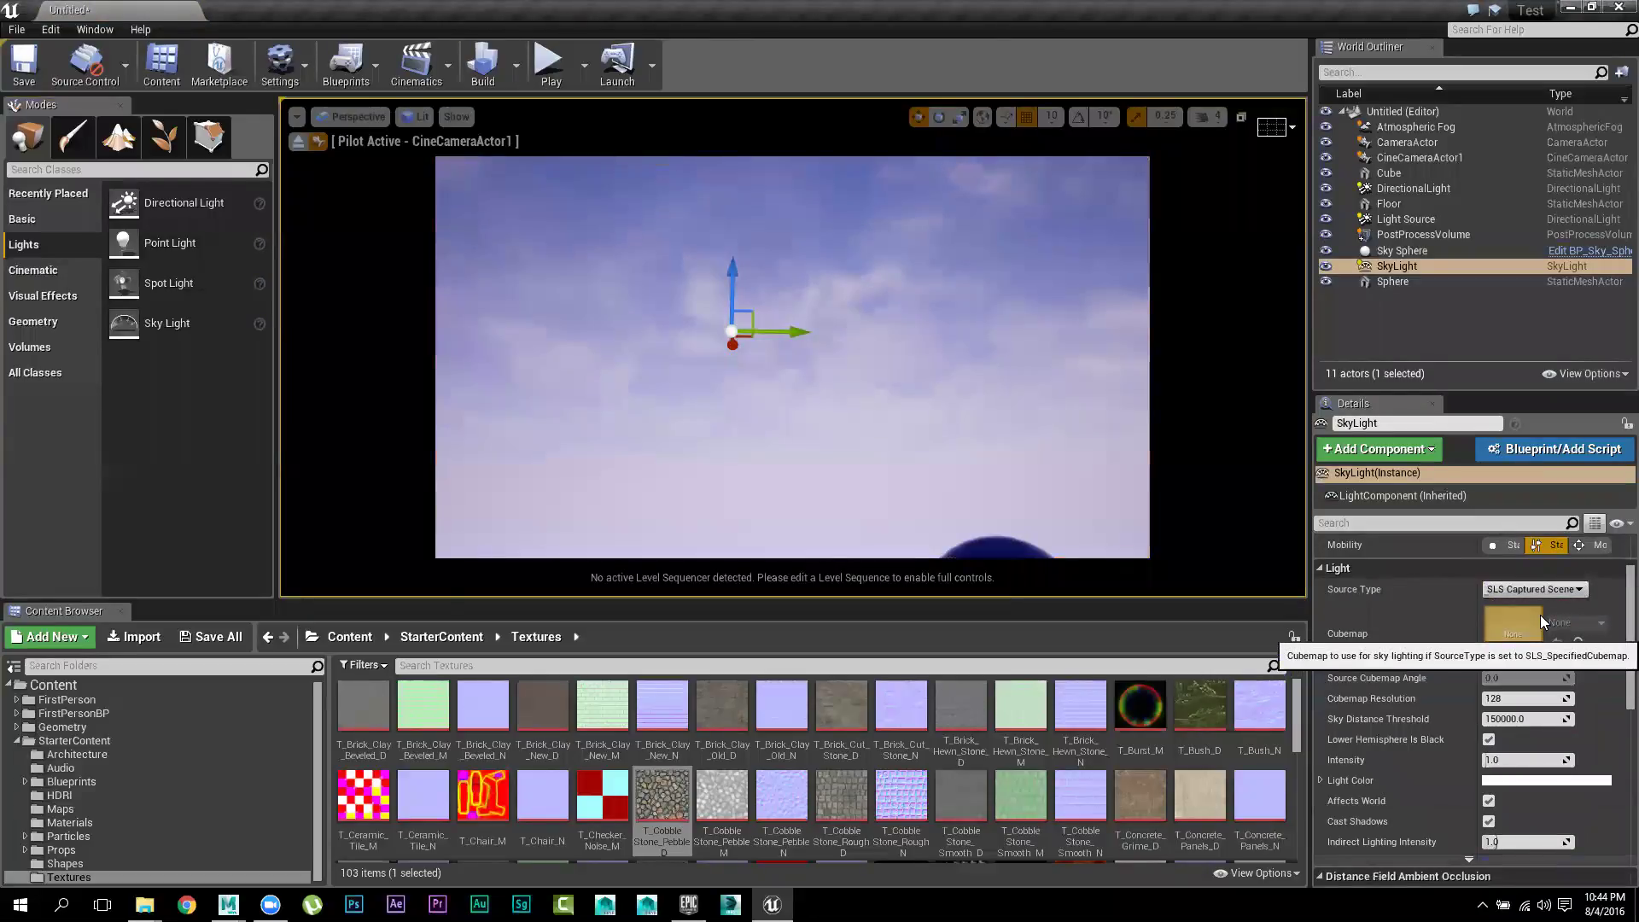
click(1542, 591)
click(1542, 615)
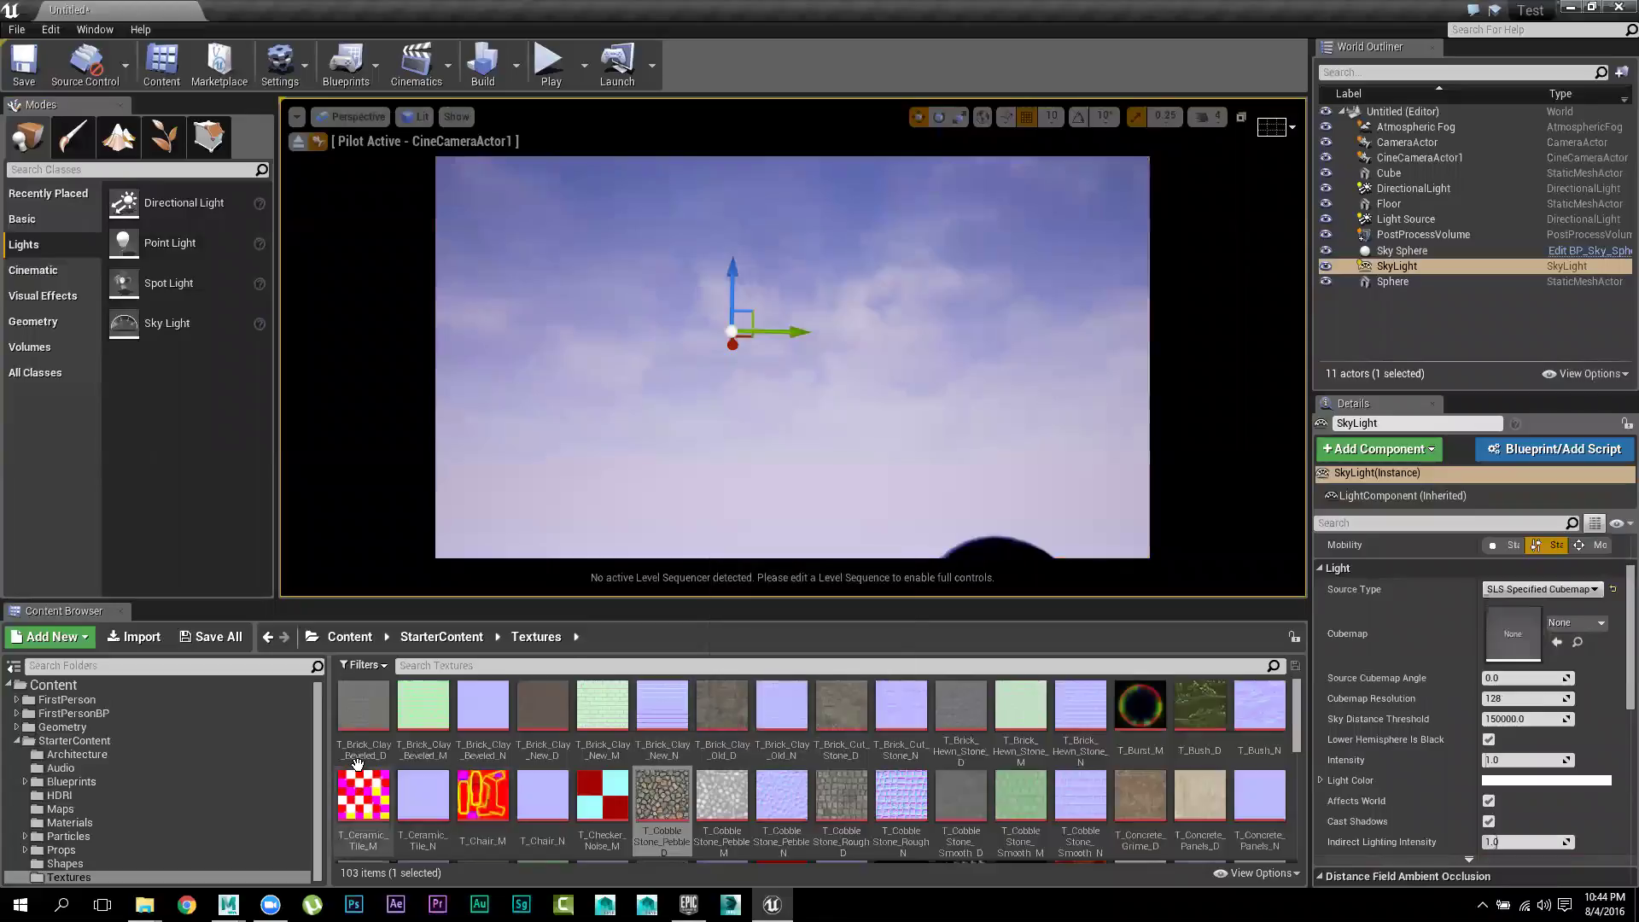
Assign the HDRI_Epic_Courtyard_Daylight cubemap to the SkyLight and turn the camera toward the cube and sphere
click(58, 795)
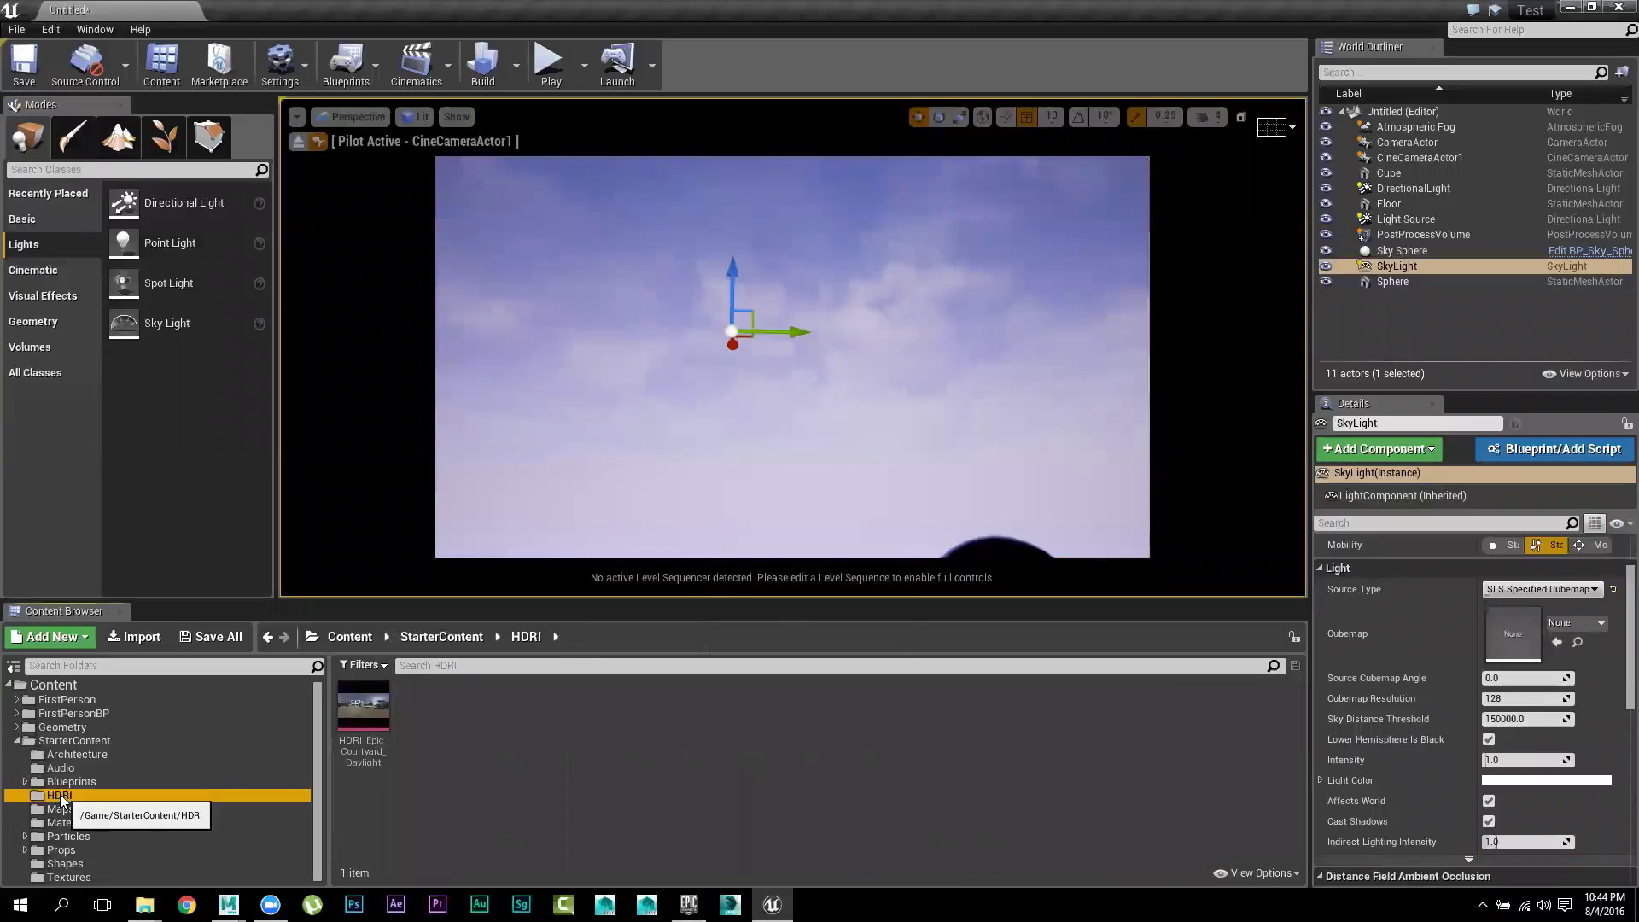
click(368, 713)
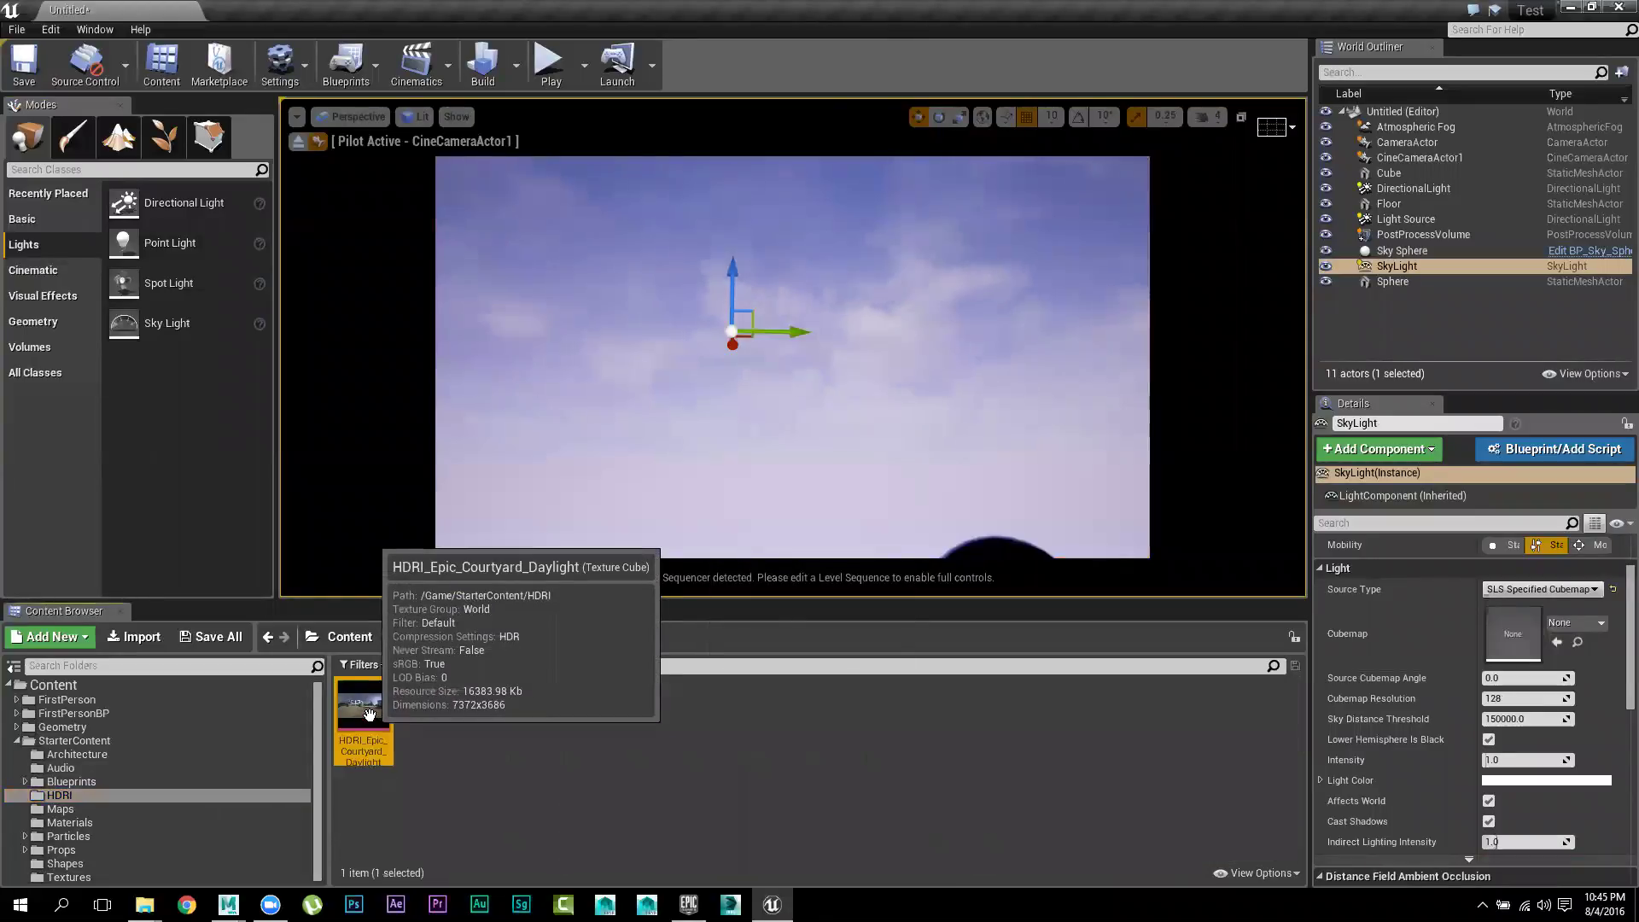
click(1557, 642)
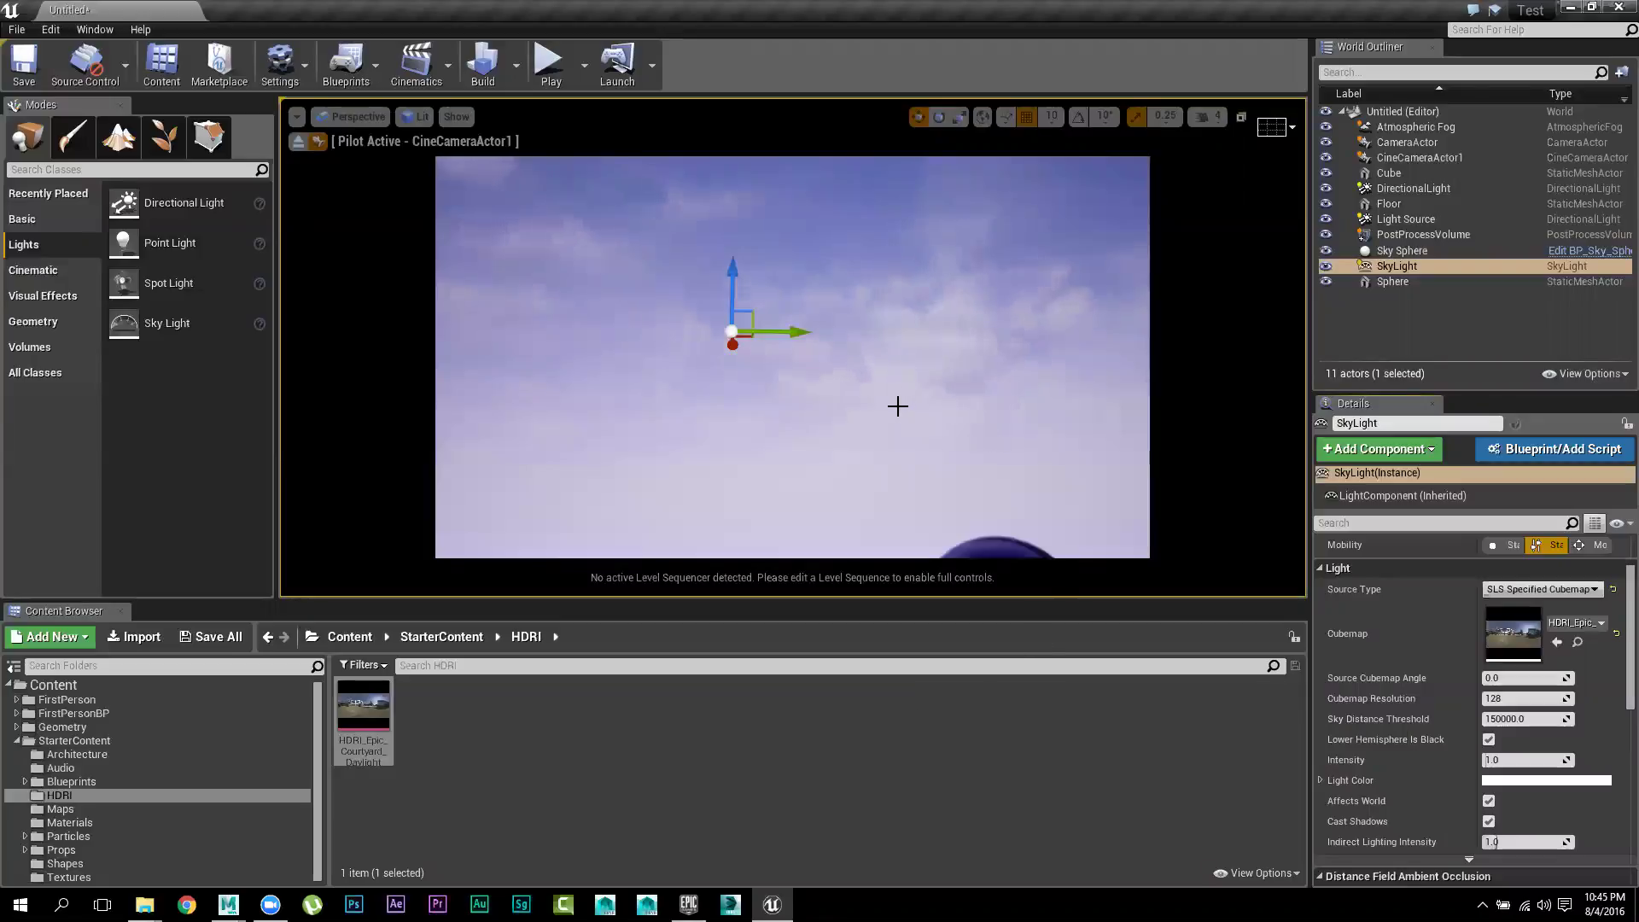
right_drag(898, 407, 914, 437)
scroll(904, 347, up, 3)
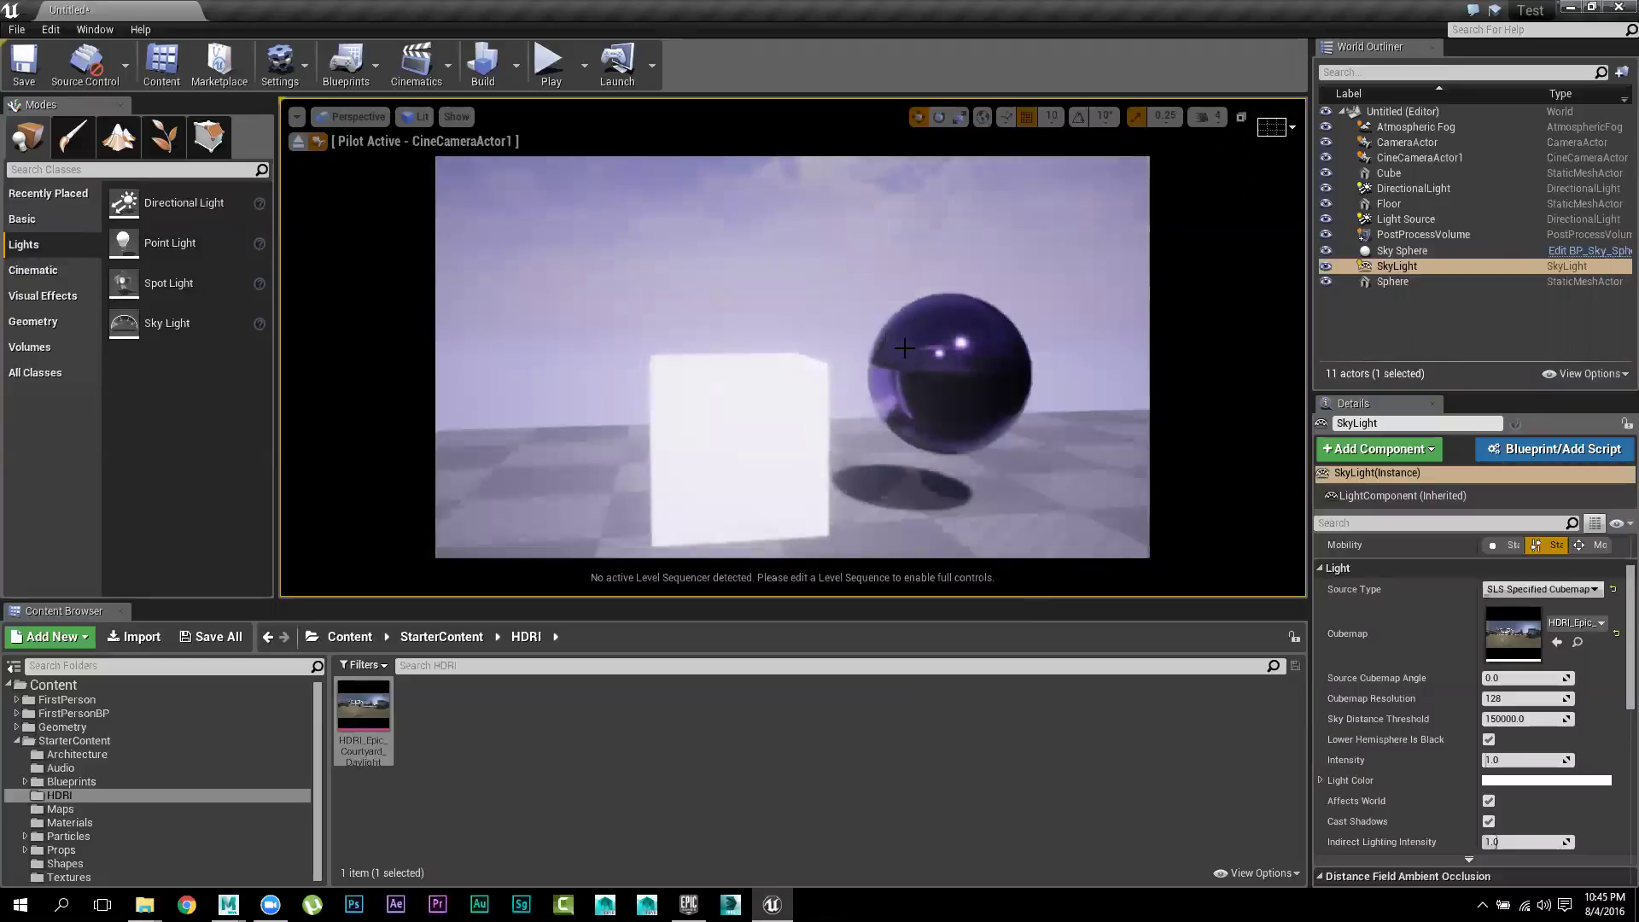
Pan and rotate the piloted camera to reframe the cube and sphere
mouse_move(905, 350)
middle_down()
mouse_move(934, 367)
mouse_move(922, 349)
middle_up()
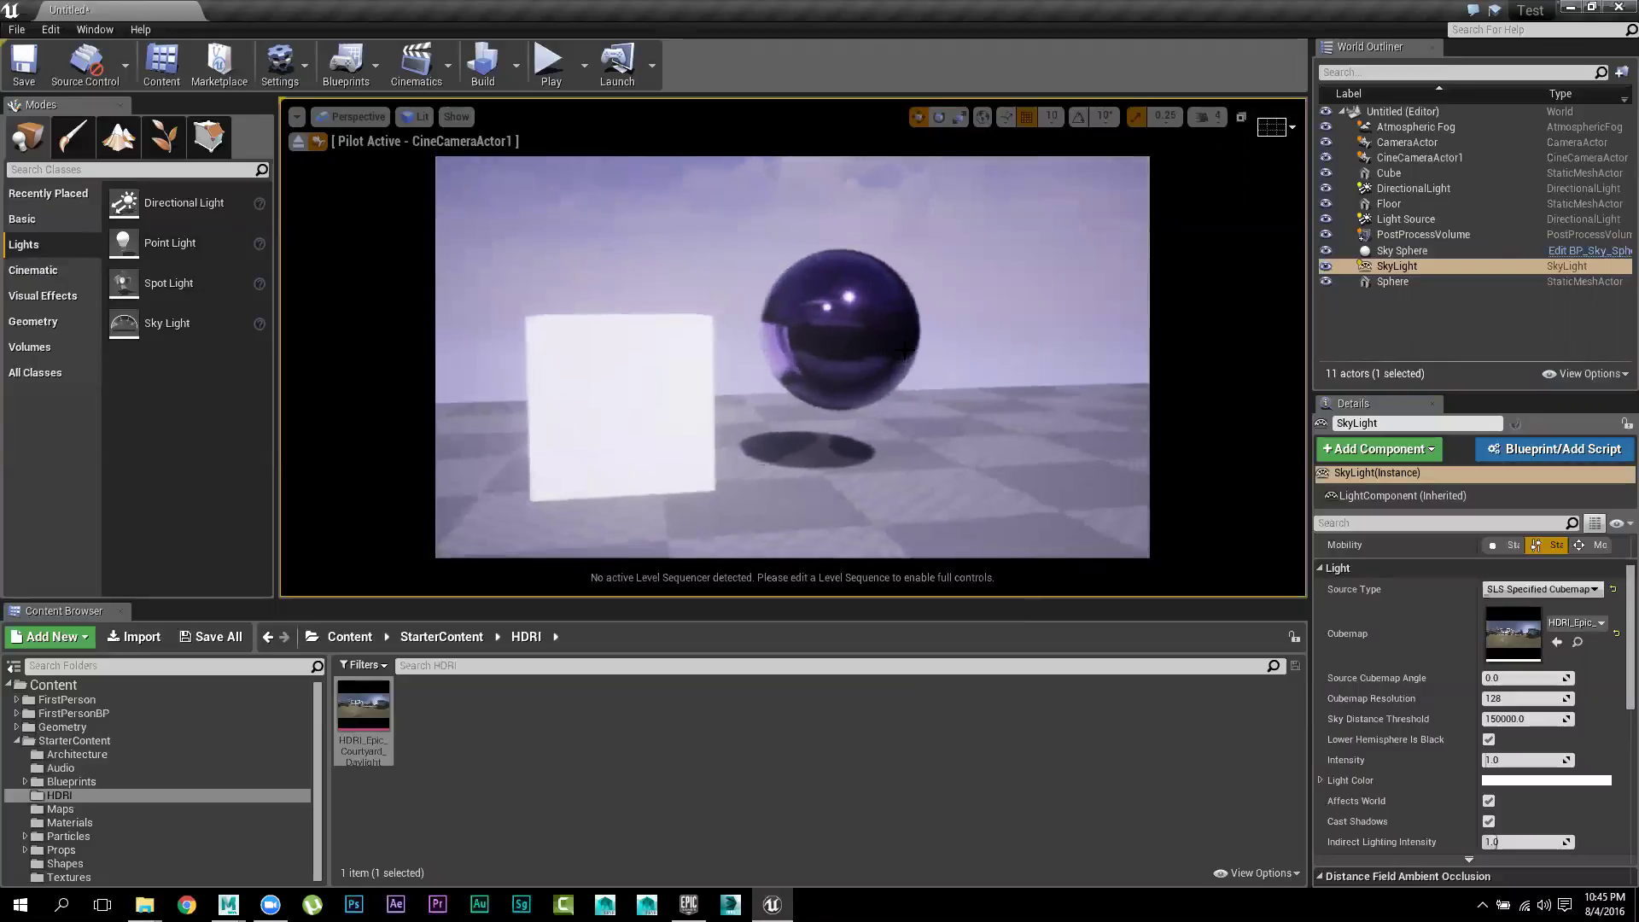
scroll(904, 348, up, 2)
scroll(904, 348, down, 1)
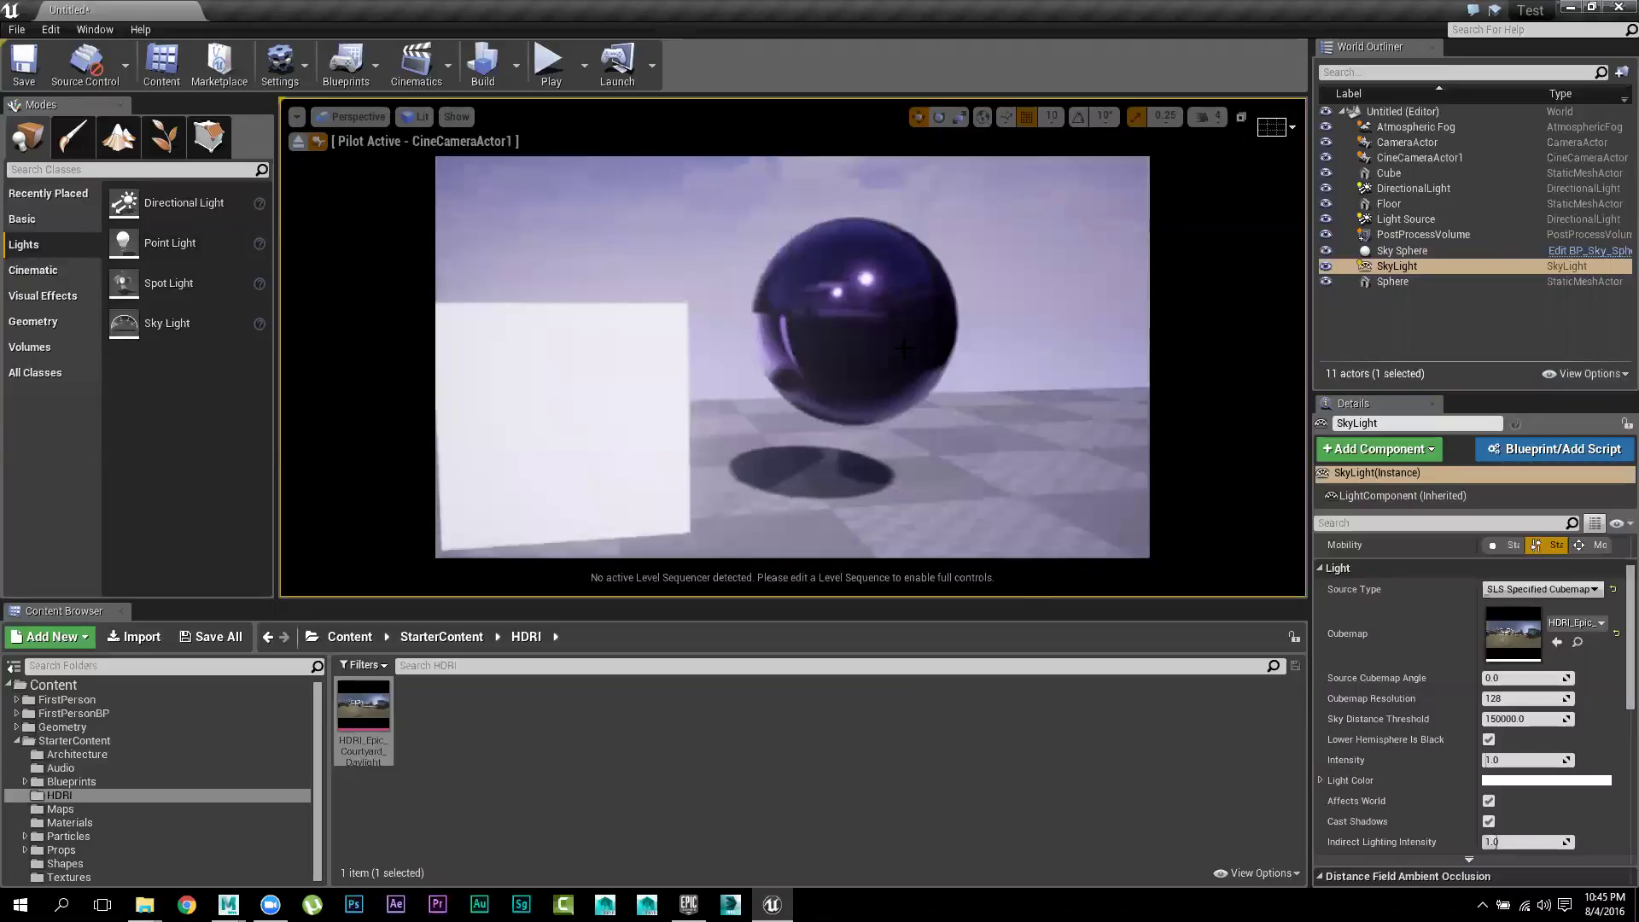
mouse_move(904, 347)
right_down()
mouse_move(920, 348)
mouse_move(896, 340)
right_up()
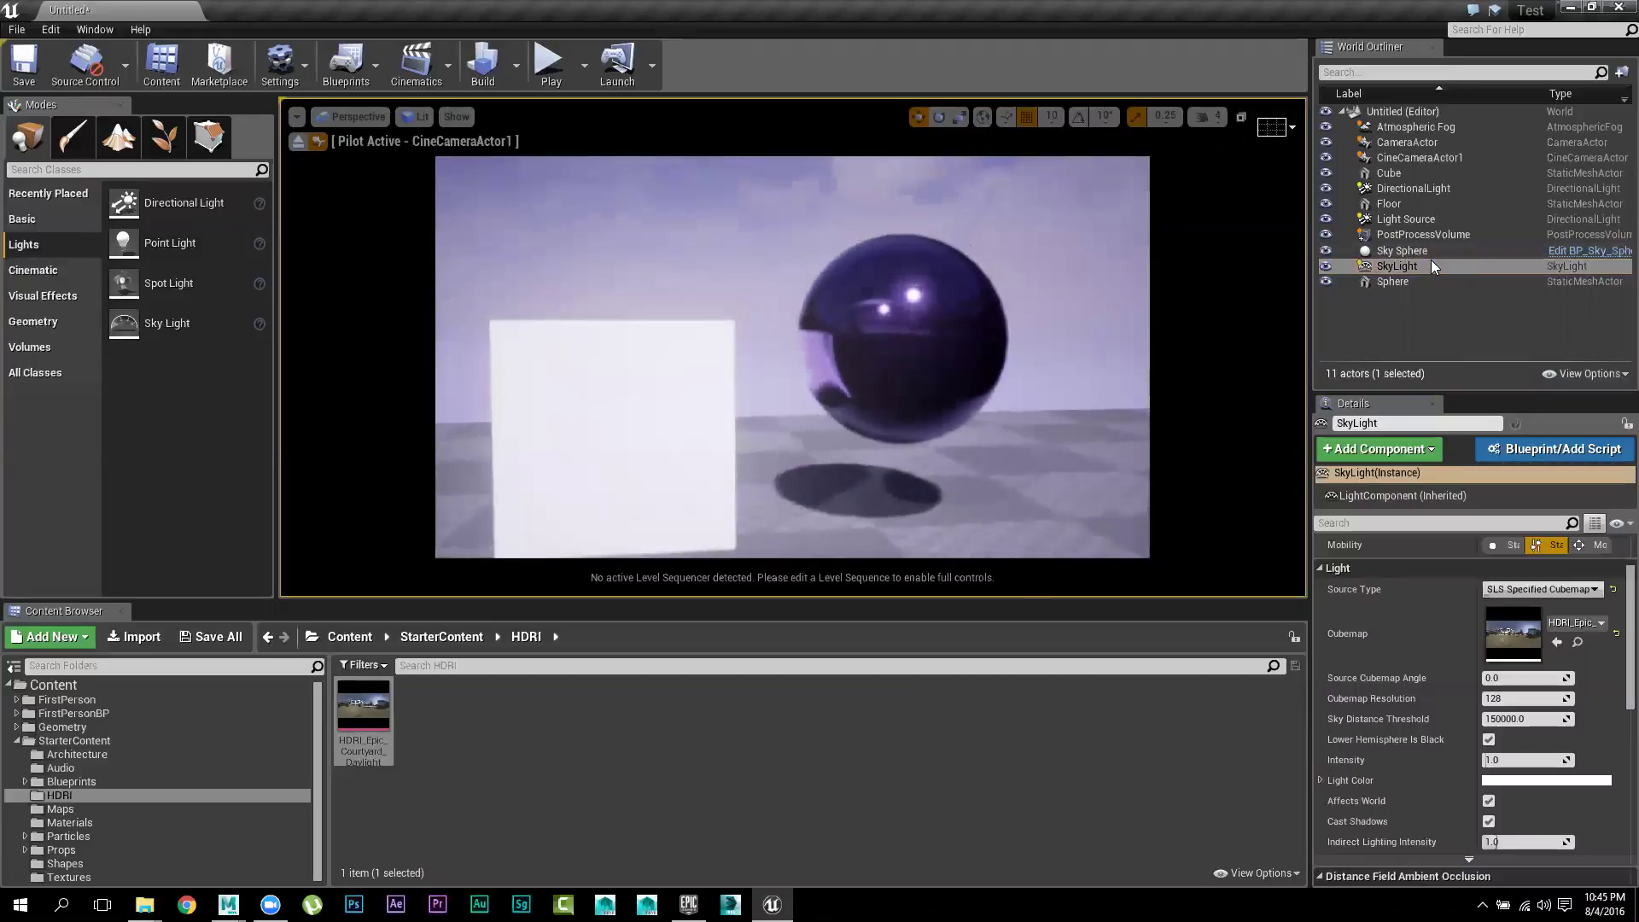
Hide the Light Source light, toggle Sky Sphere visibility to compare, and leave Sky Sphere selected
click(1414, 220)
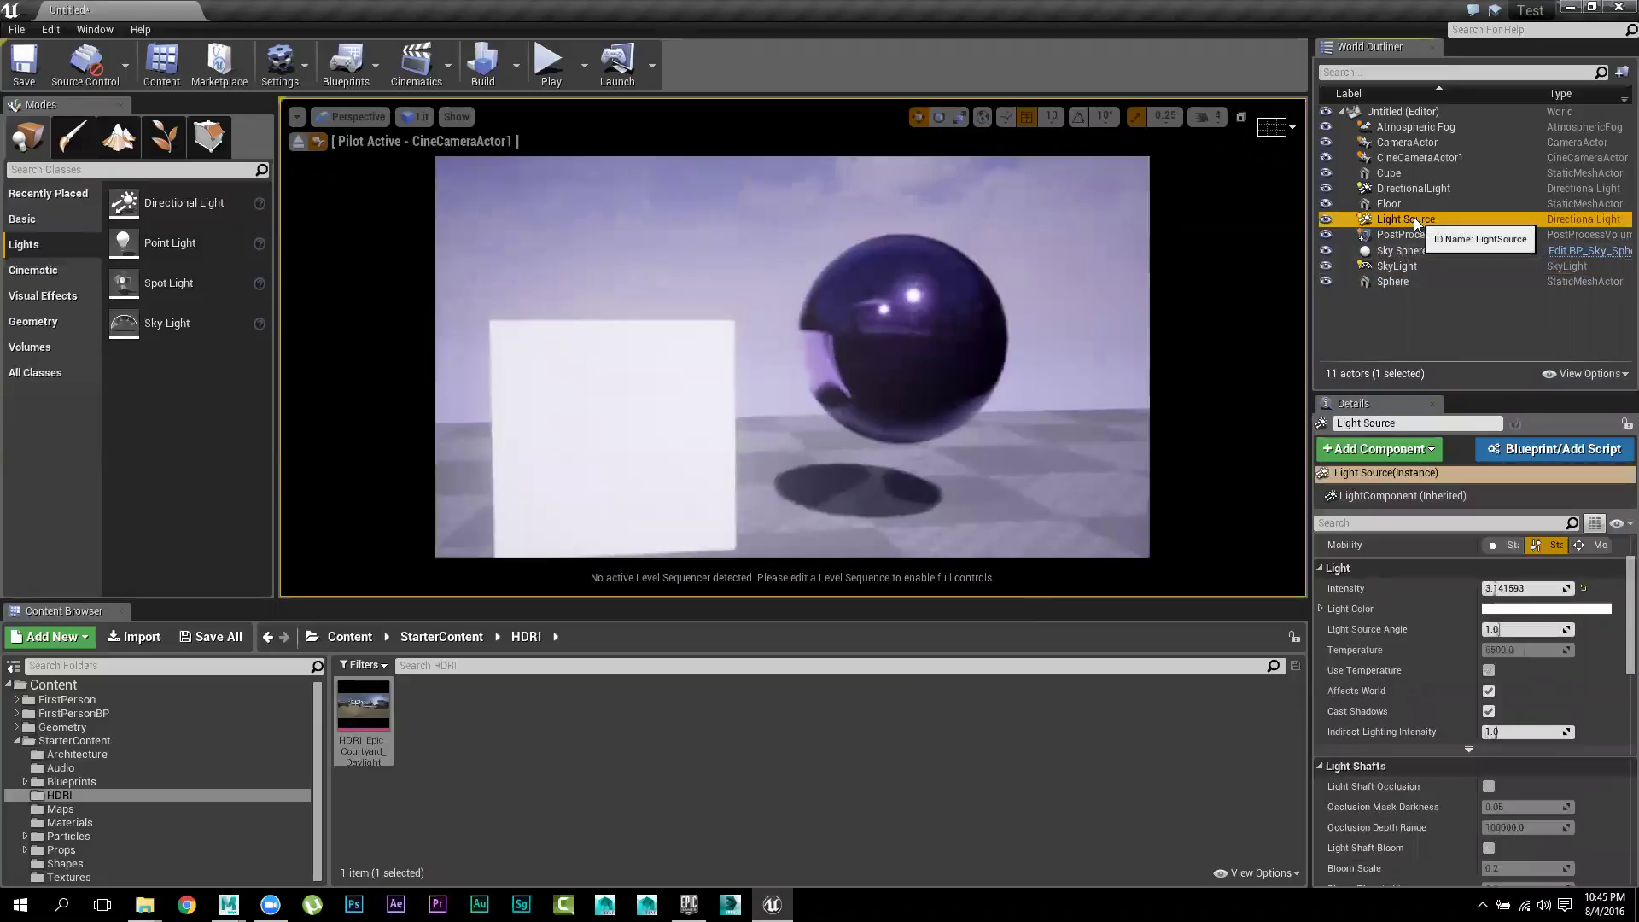
click(1327, 220)
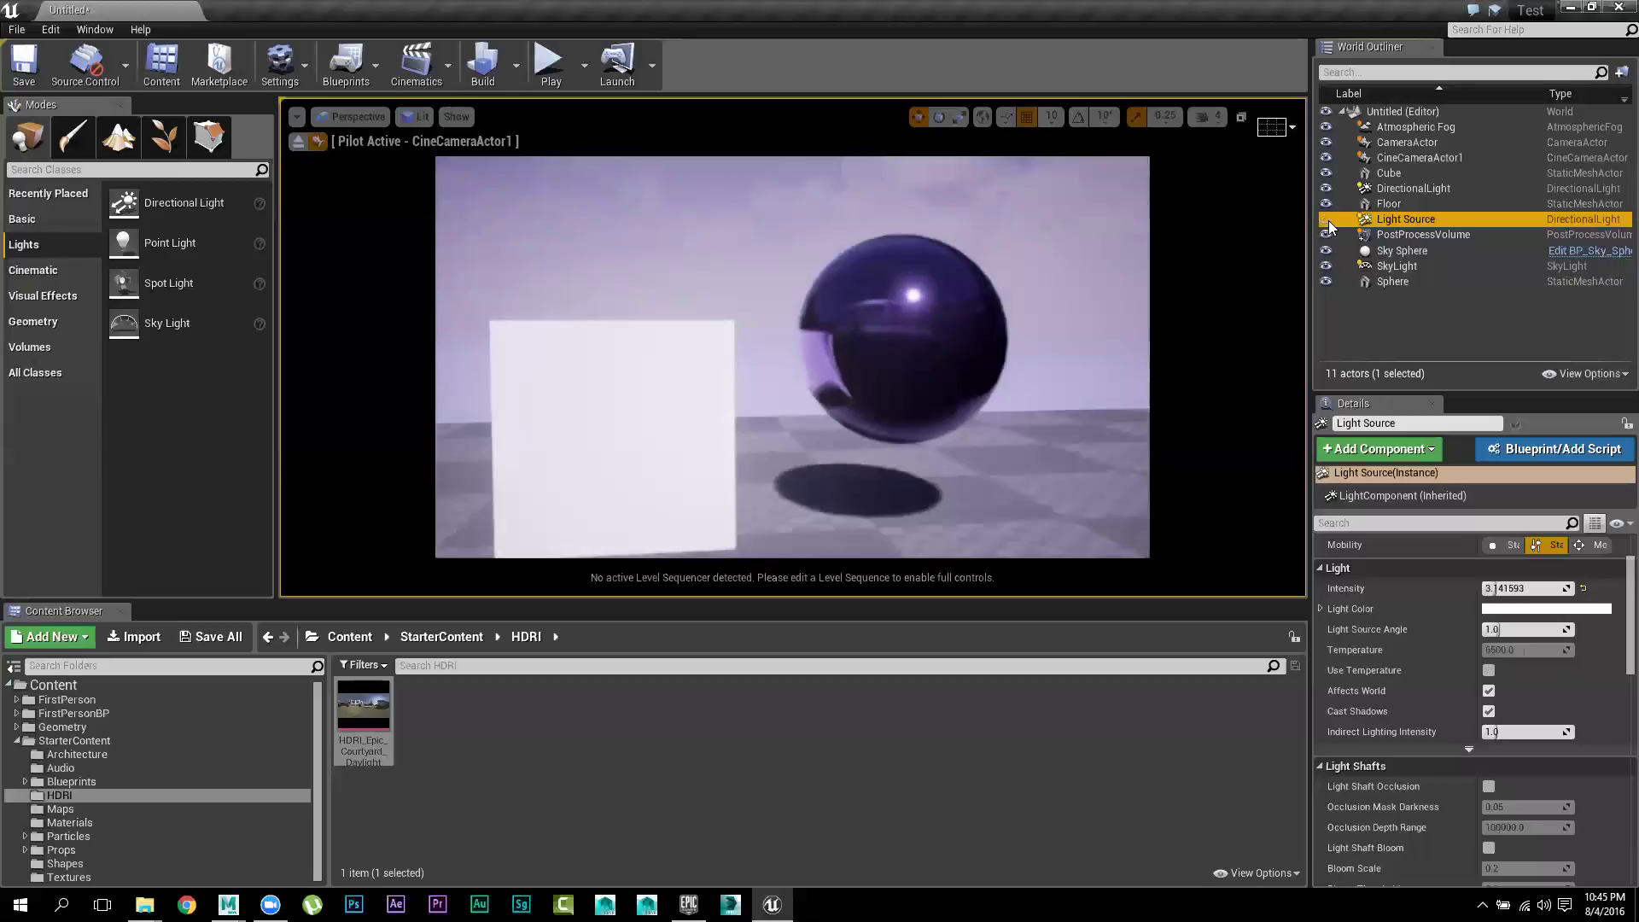
click(1326, 250)
click(1327, 253)
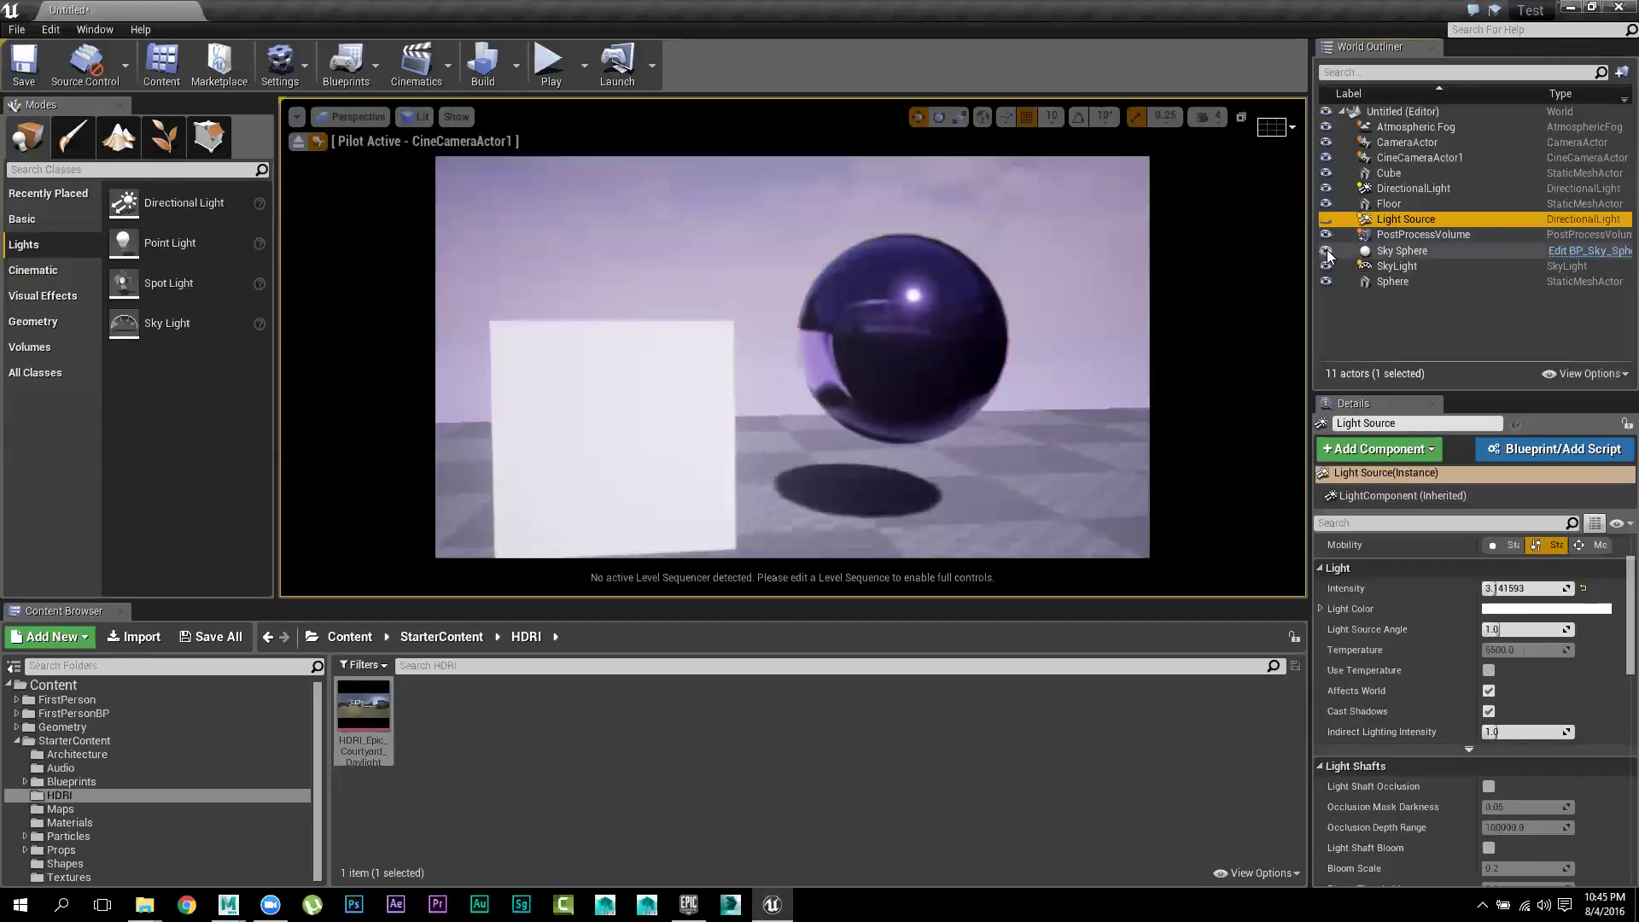
click(1334, 252)
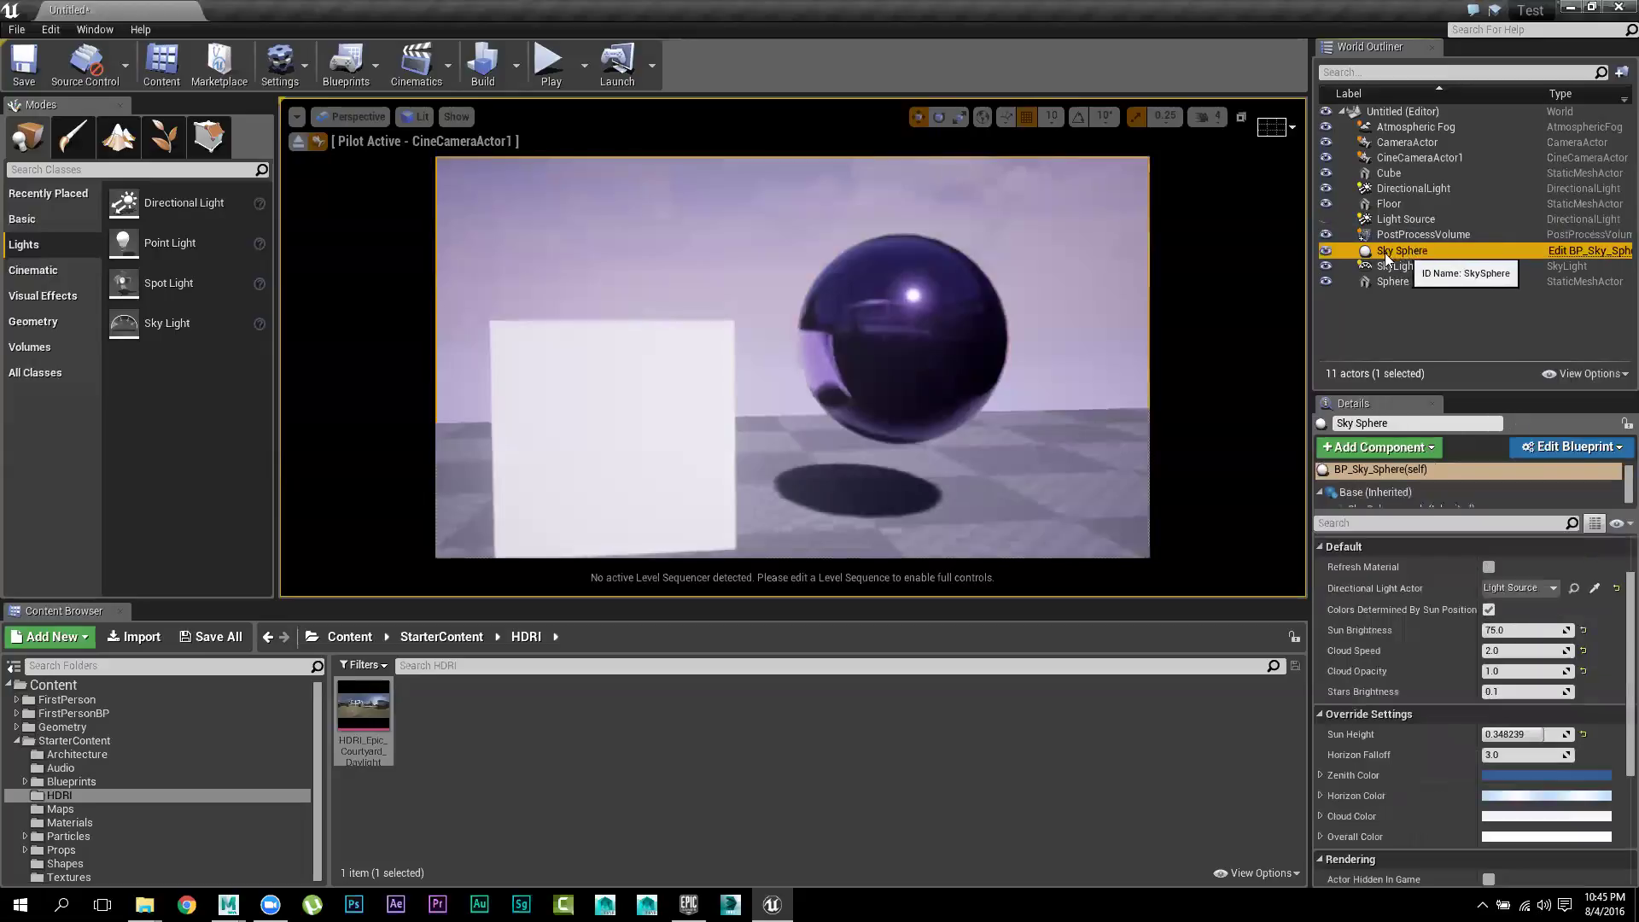
click(1325, 251)
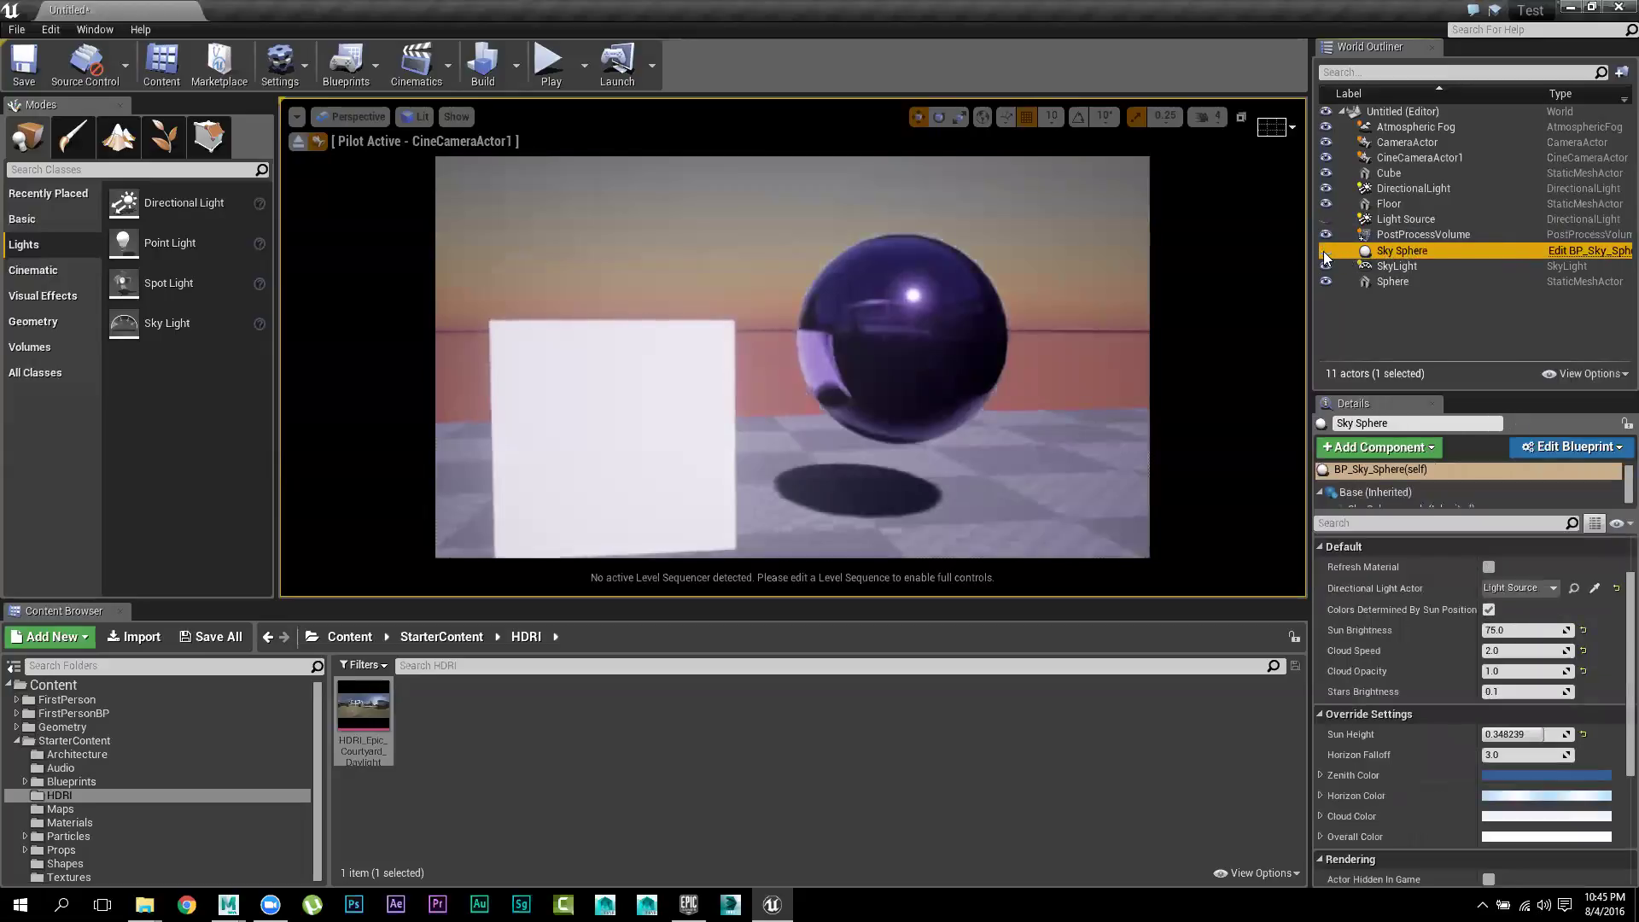
click(1324, 251)
click(1325, 251)
click(1325, 251)
click(1323, 251)
click(1323, 251)
click(1325, 253)
click(1324, 252)
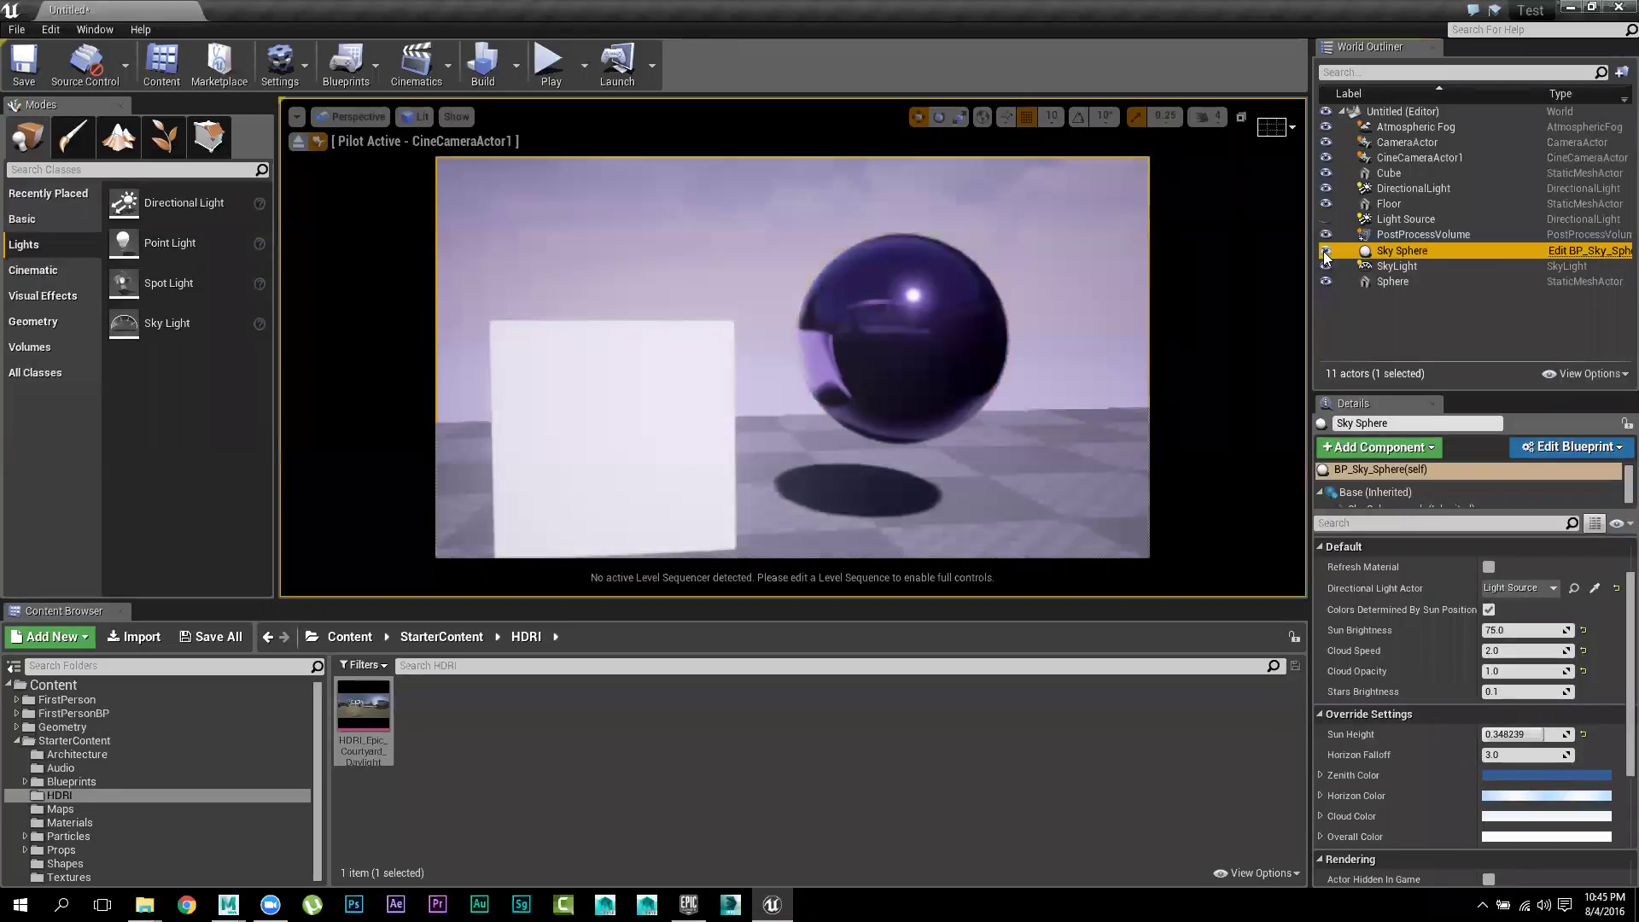
click(1410, 251)
click(1408, 266)
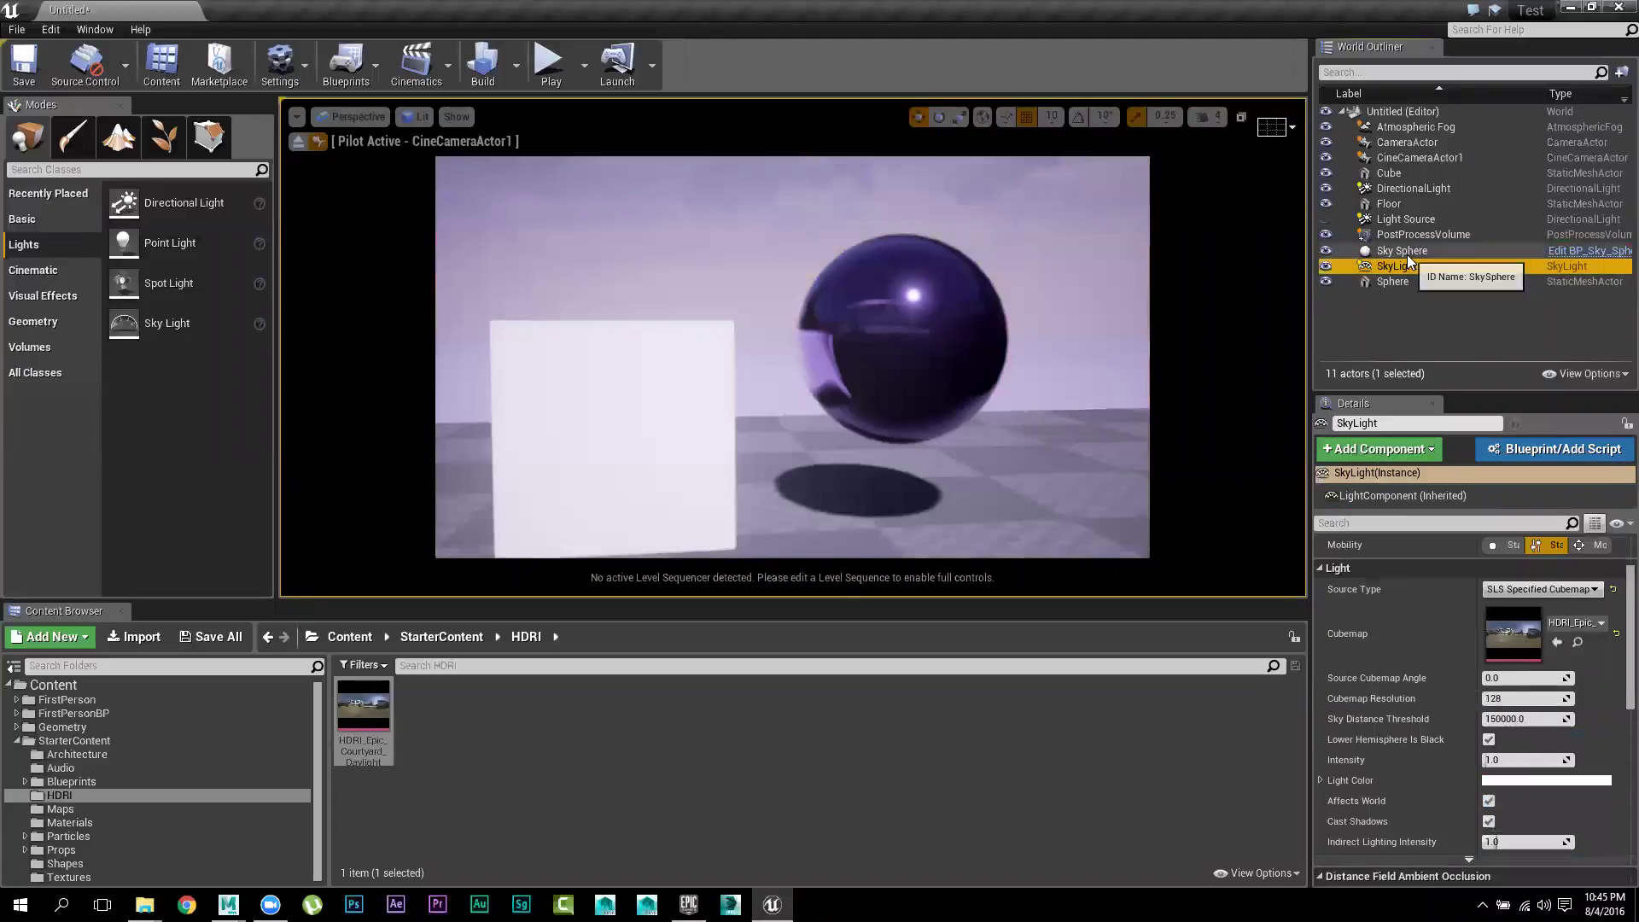
click(1408, 250)
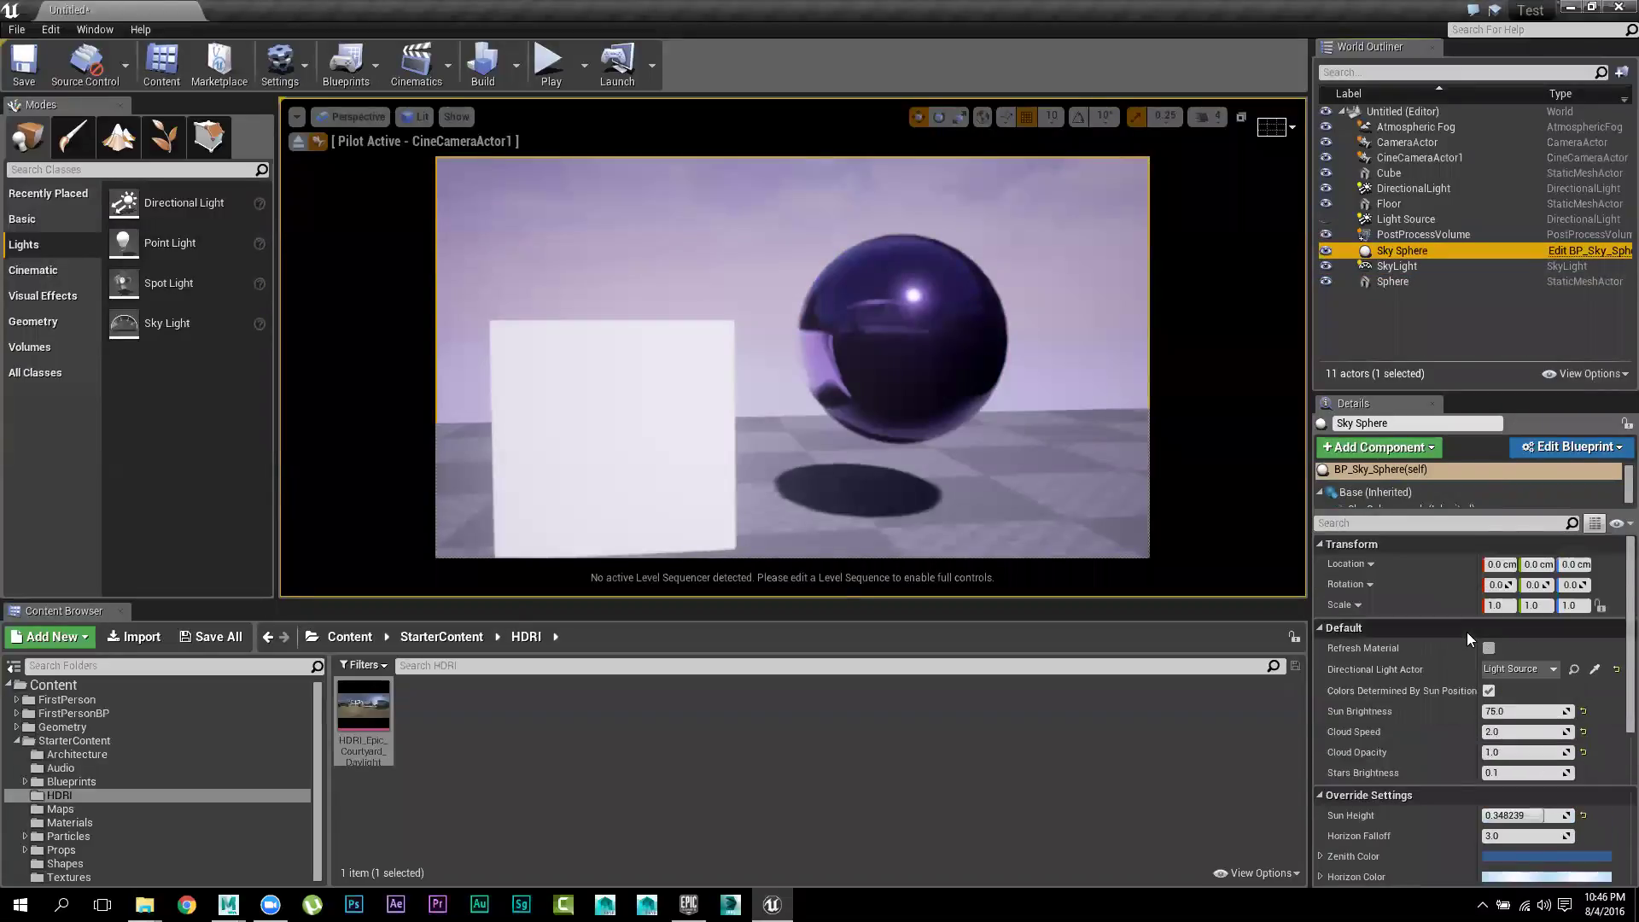
click(1528, 668)
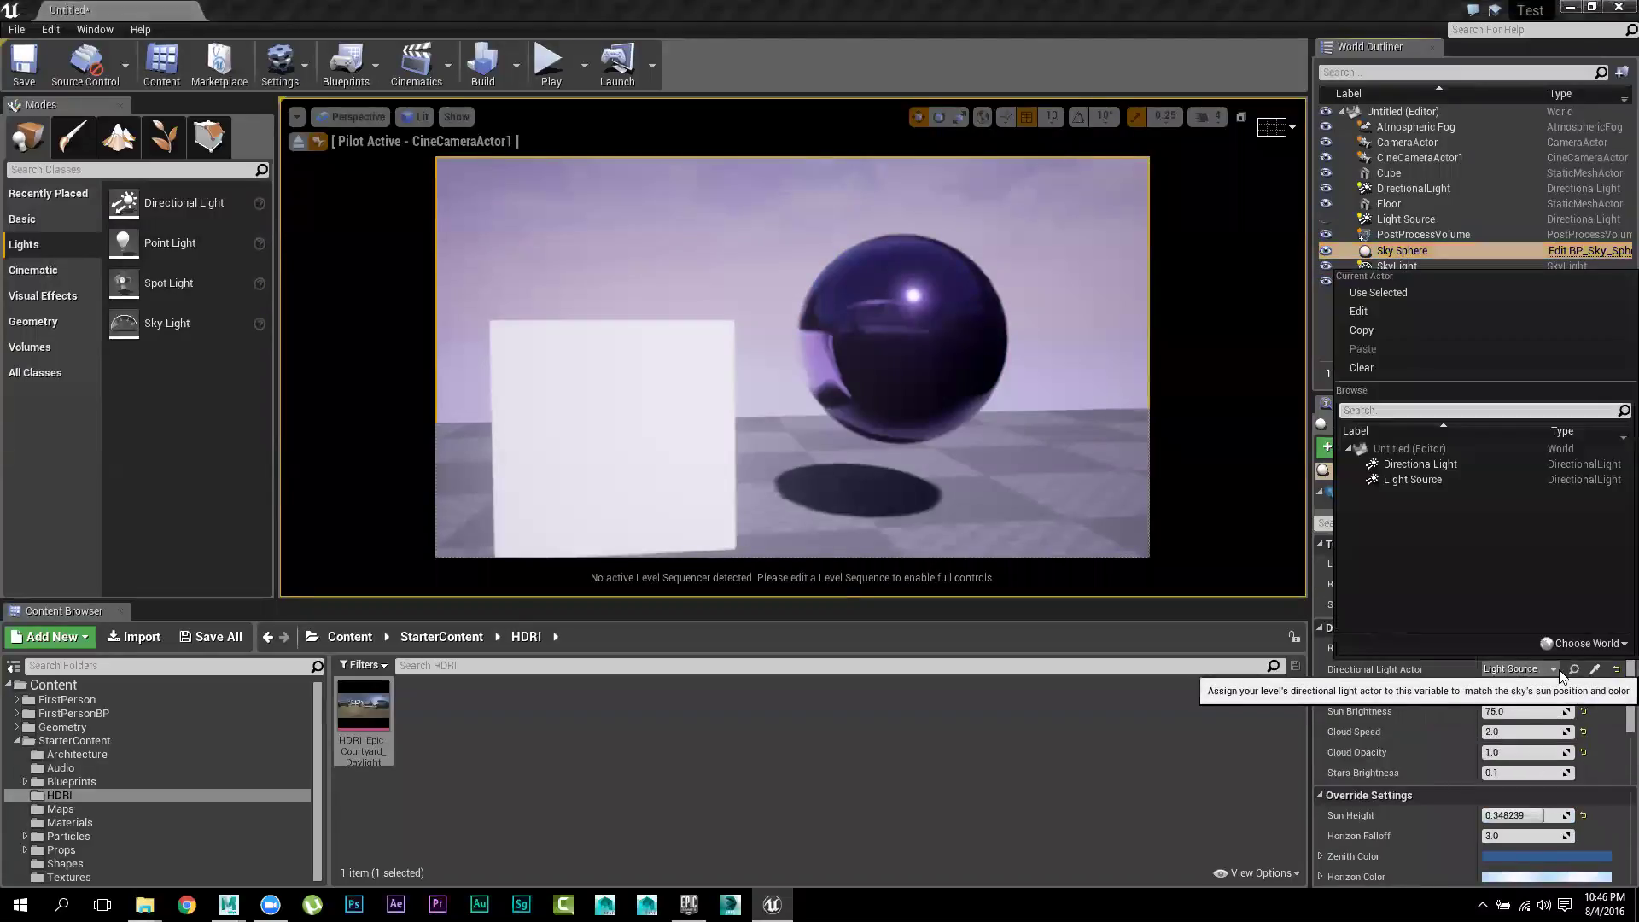
click(1537, 670)
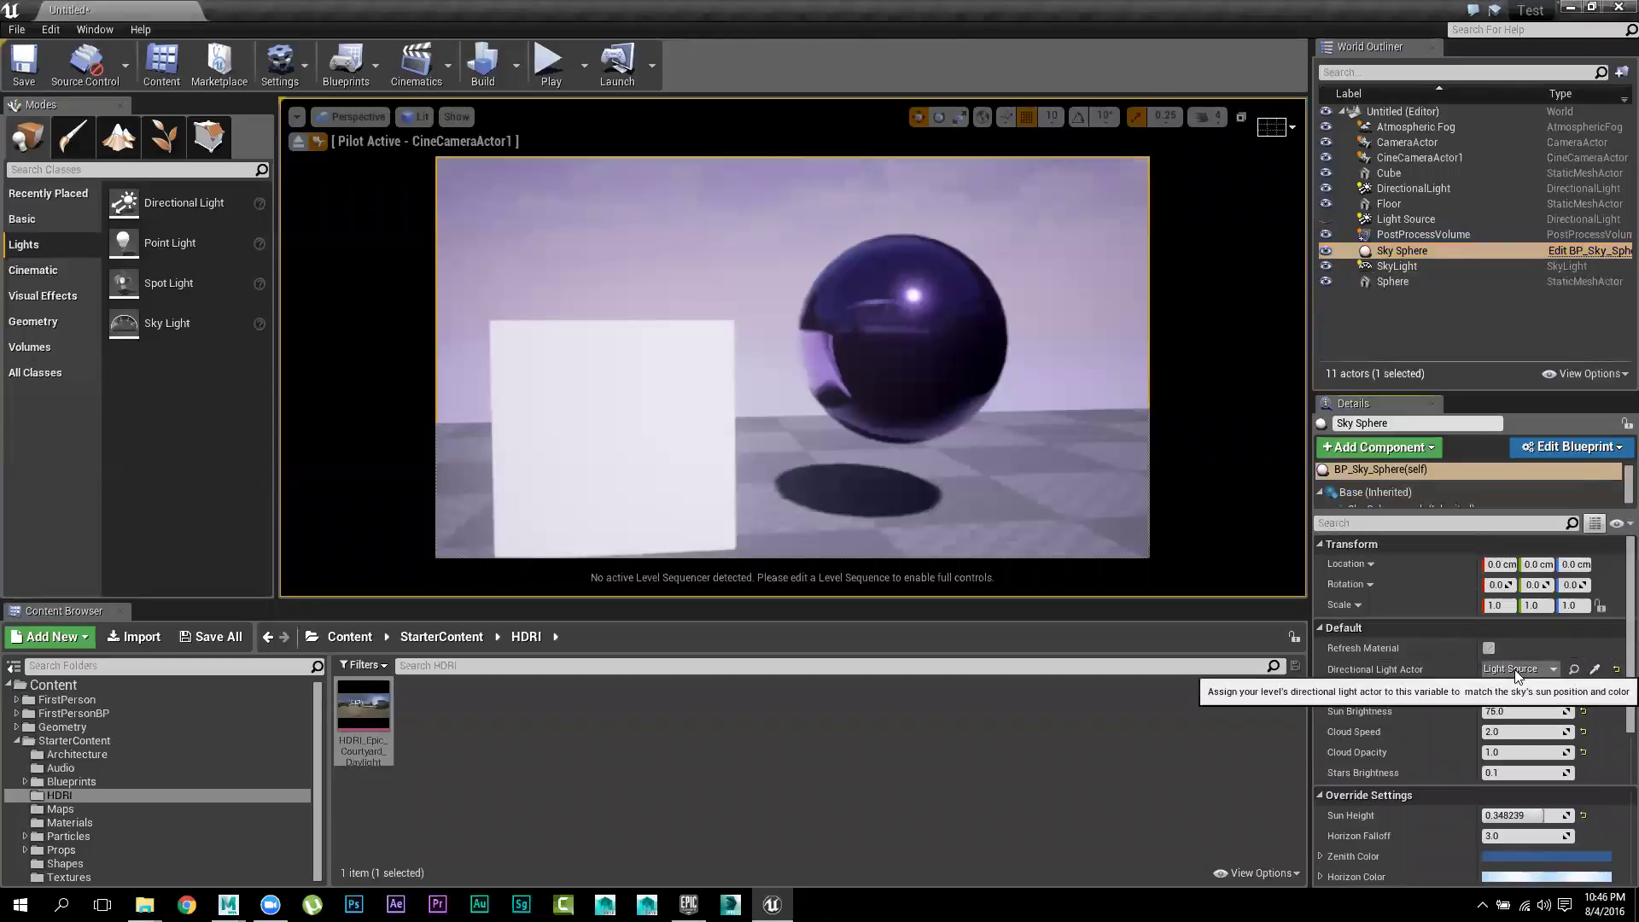
click(1513, 669)
click(1514, 670)
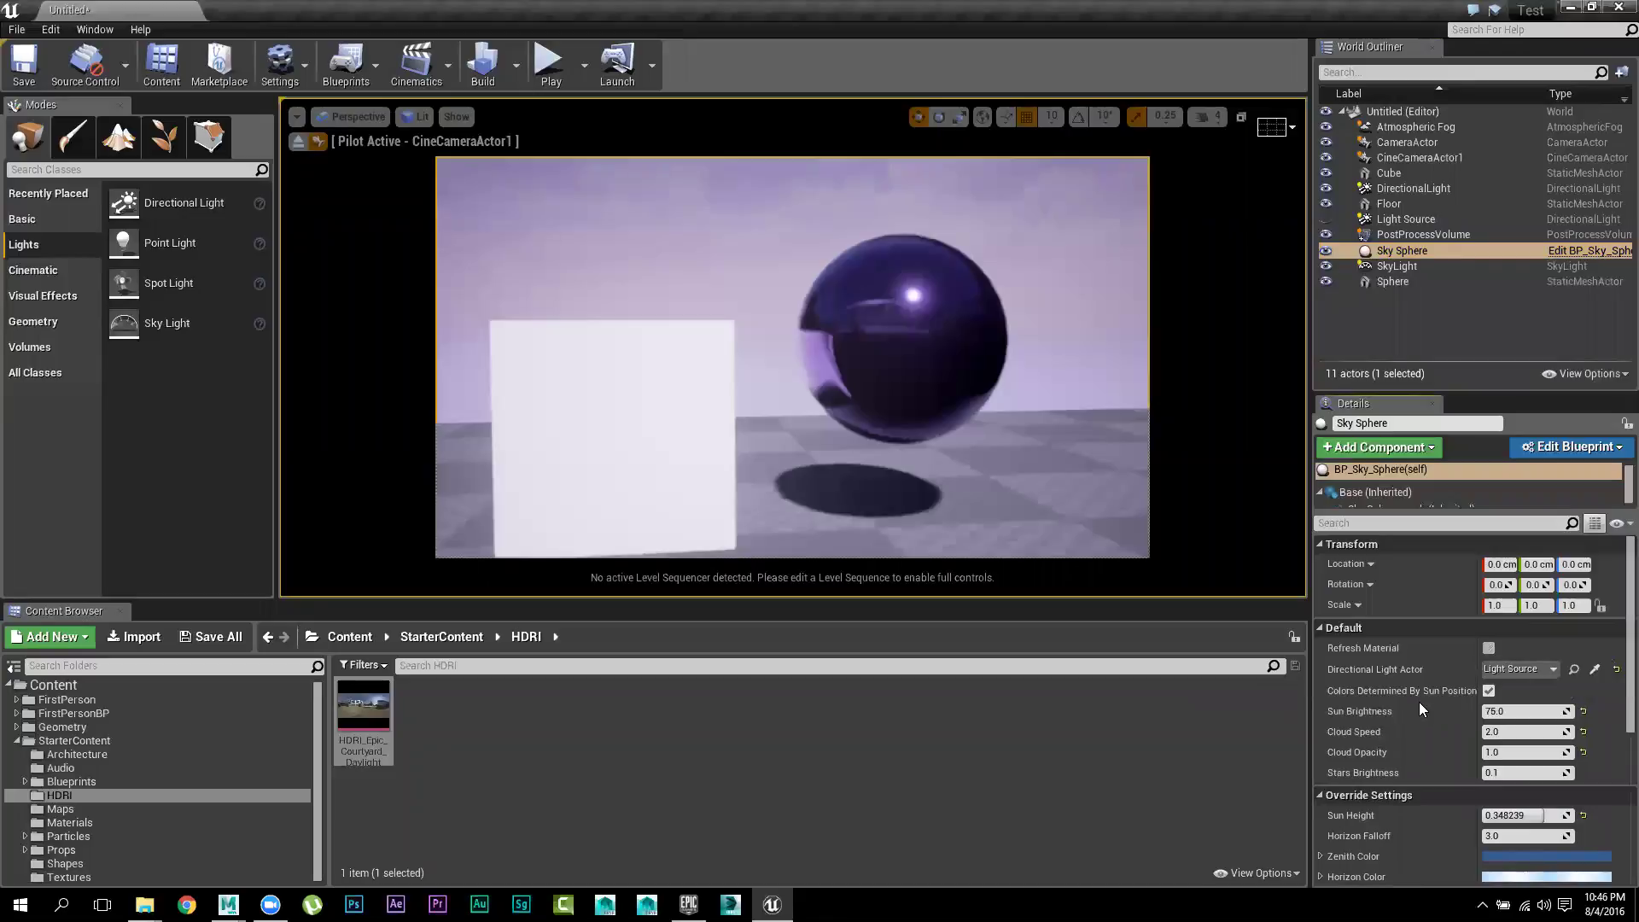
scroll(1412, 737, down, 5)
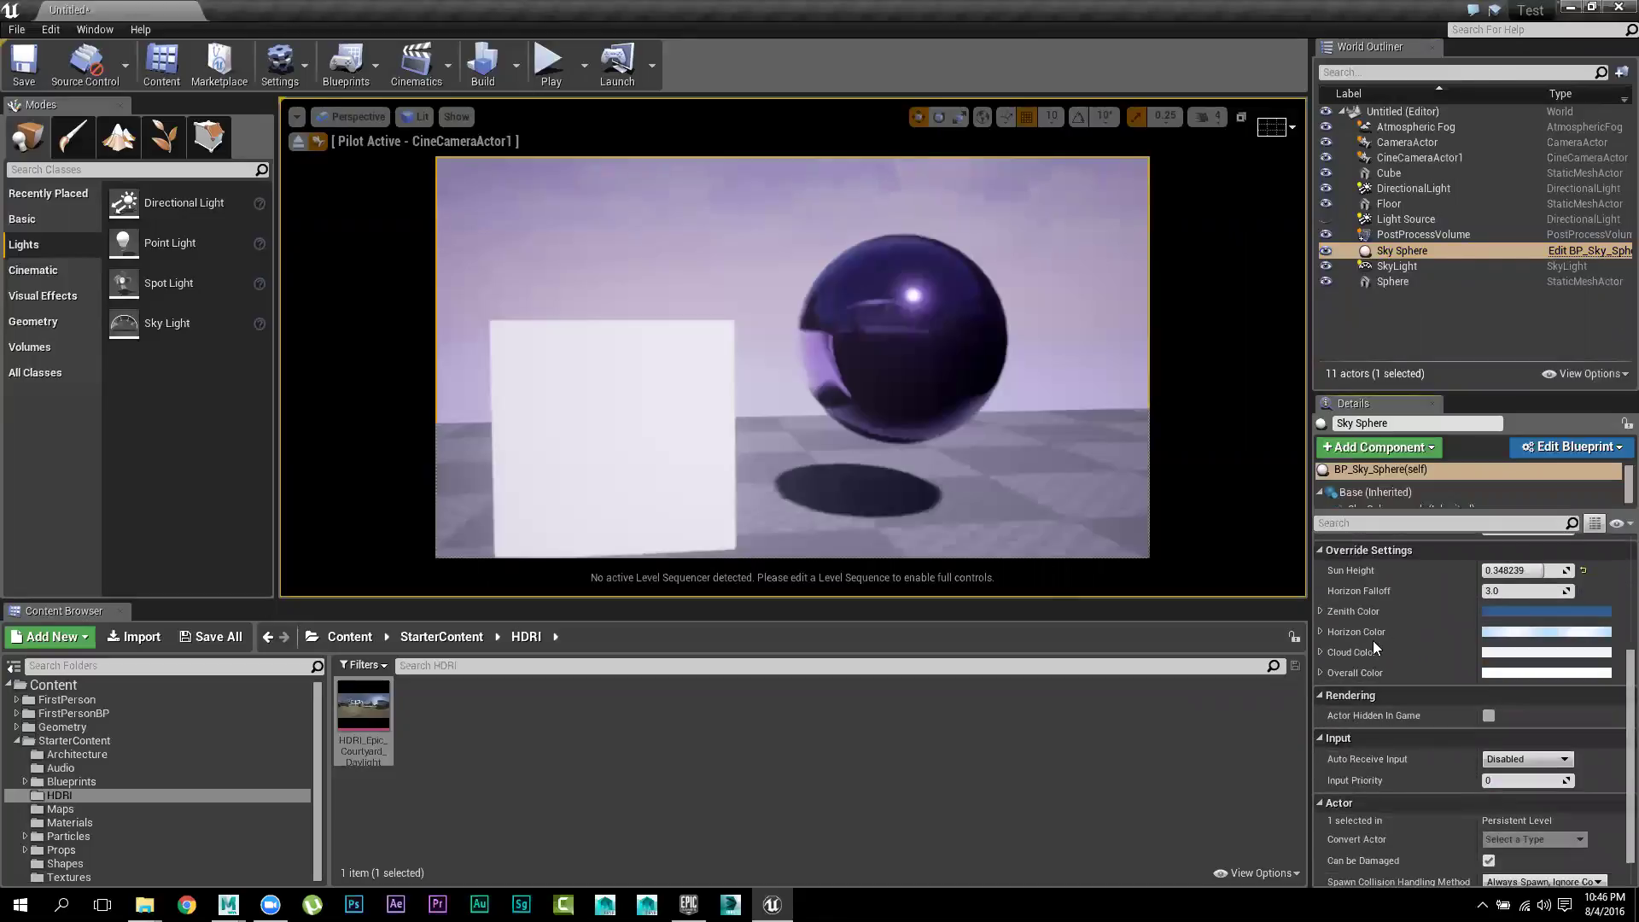
scroll(1449, 653, up, 3)
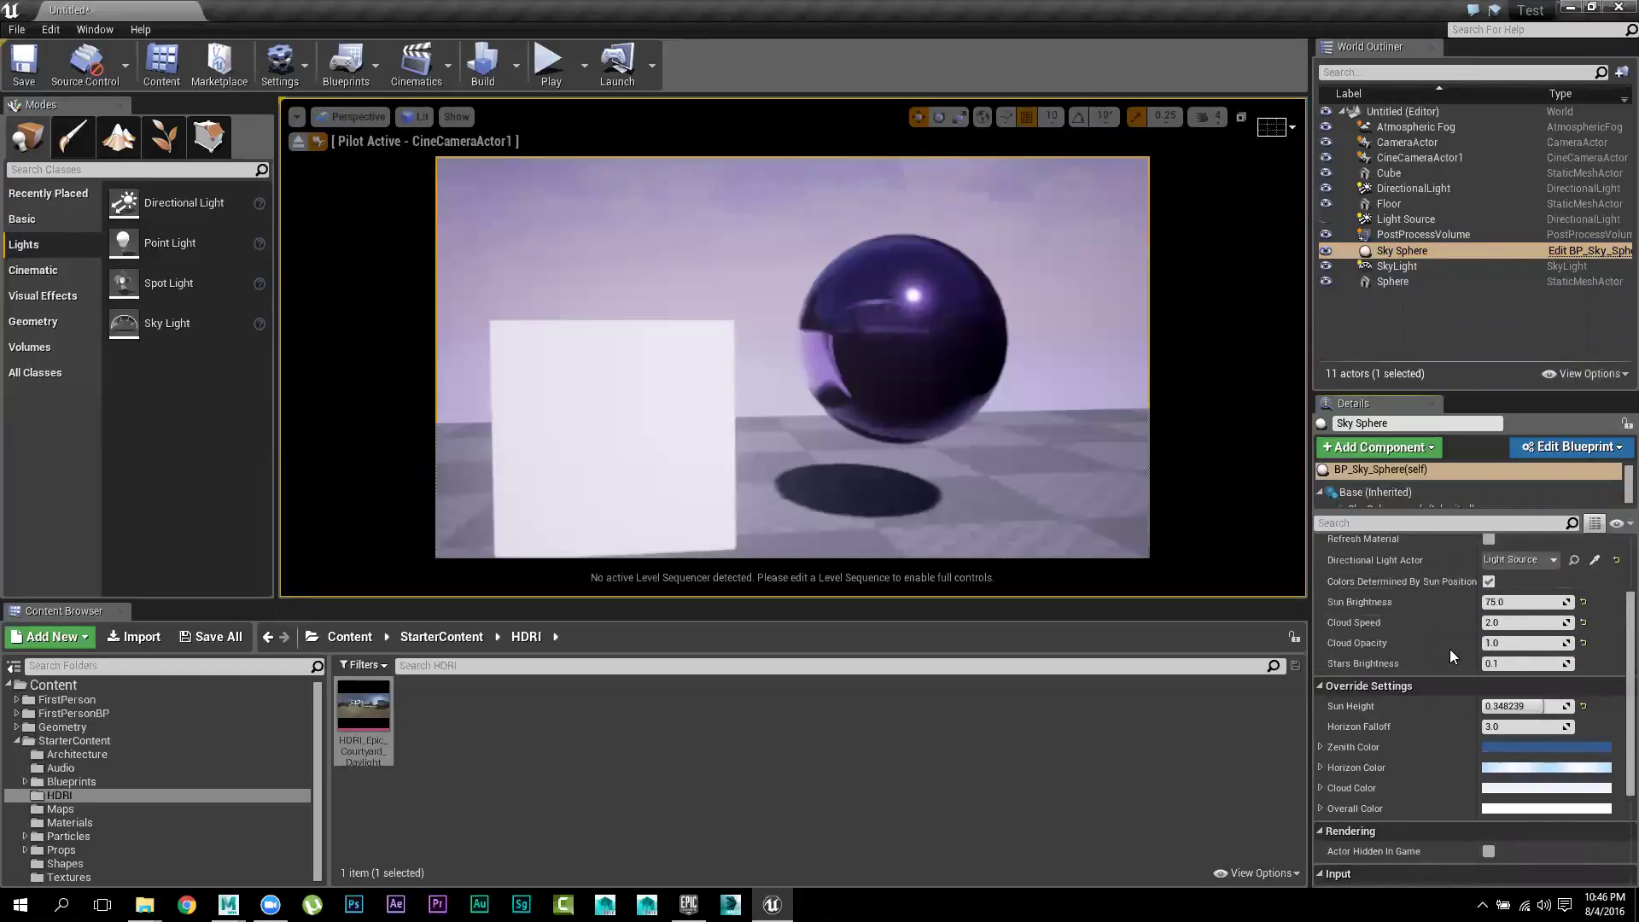
scroll(1449, 649, up, 3)
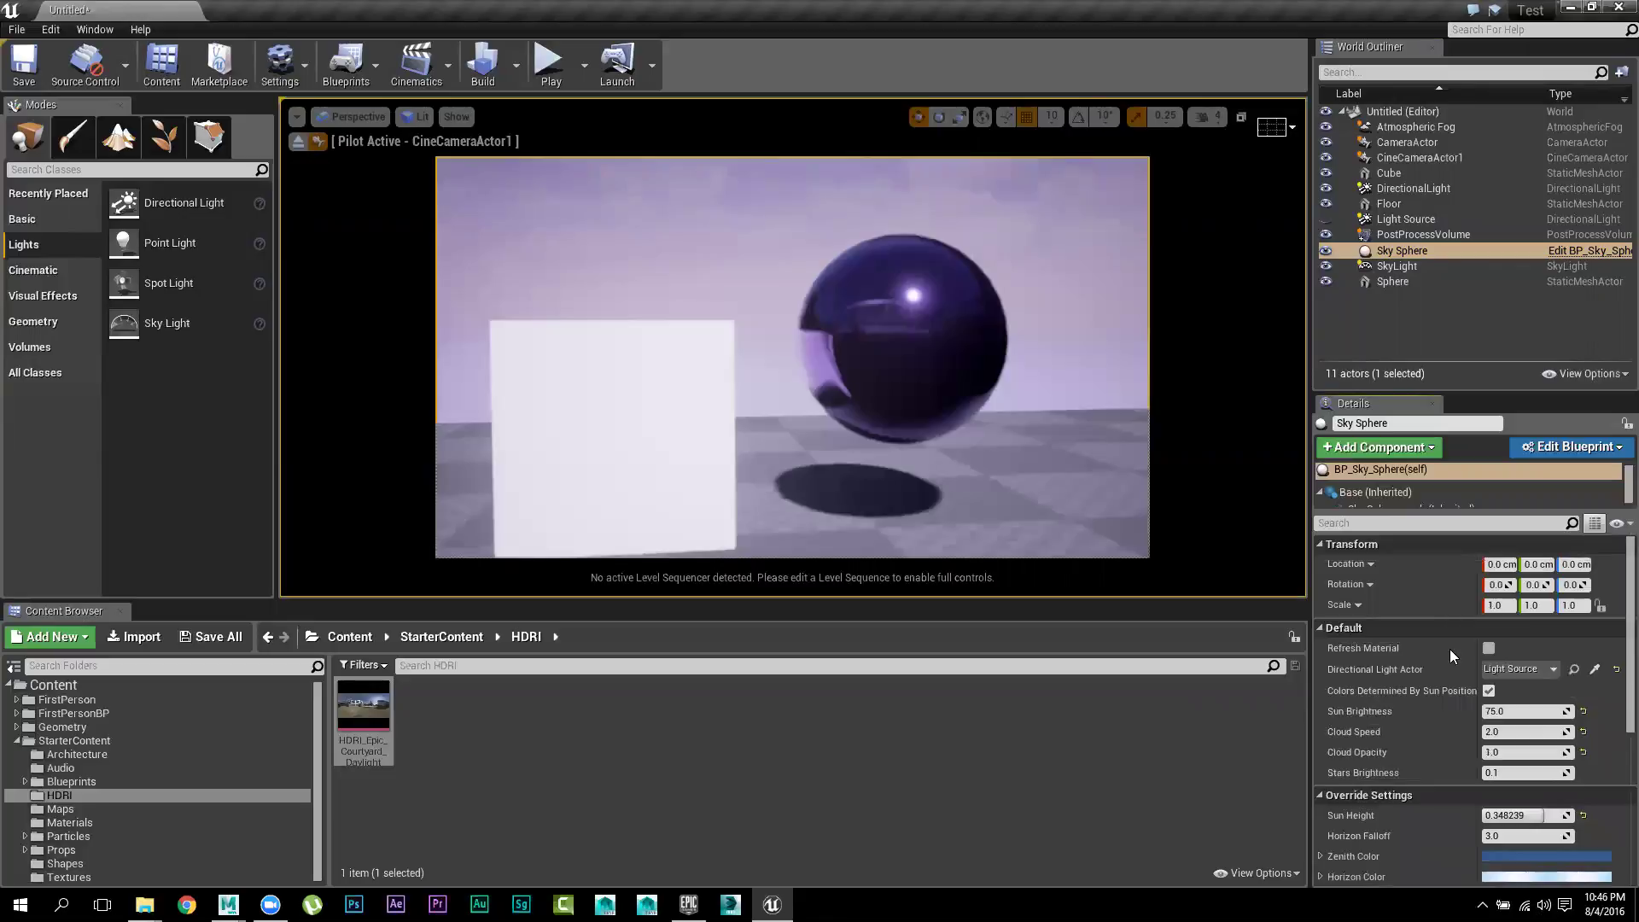
scroll(1450, 651, down, 4)
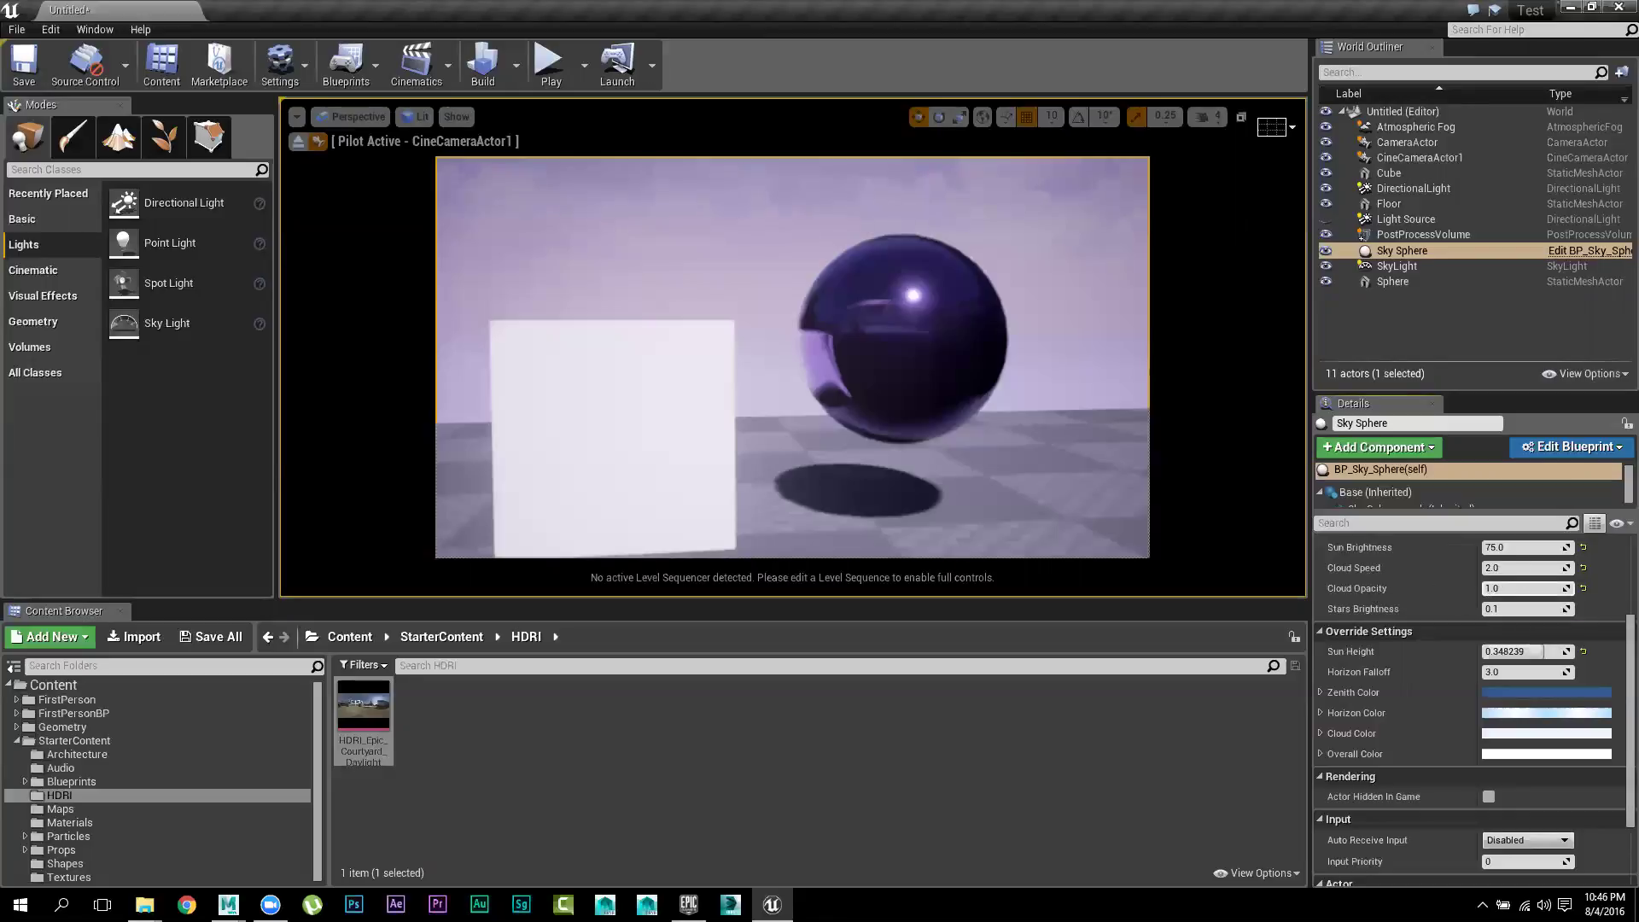
Raise the Sky Sphere's Cloud Opacity to about 1.44 for thicker, whiter clouds
mouse_move(1523, 588)
mouse_down()
mouse_move(1562, 588)
mouse_move(1523, 588)
mouse_move(1541, 588)
mouse_up()
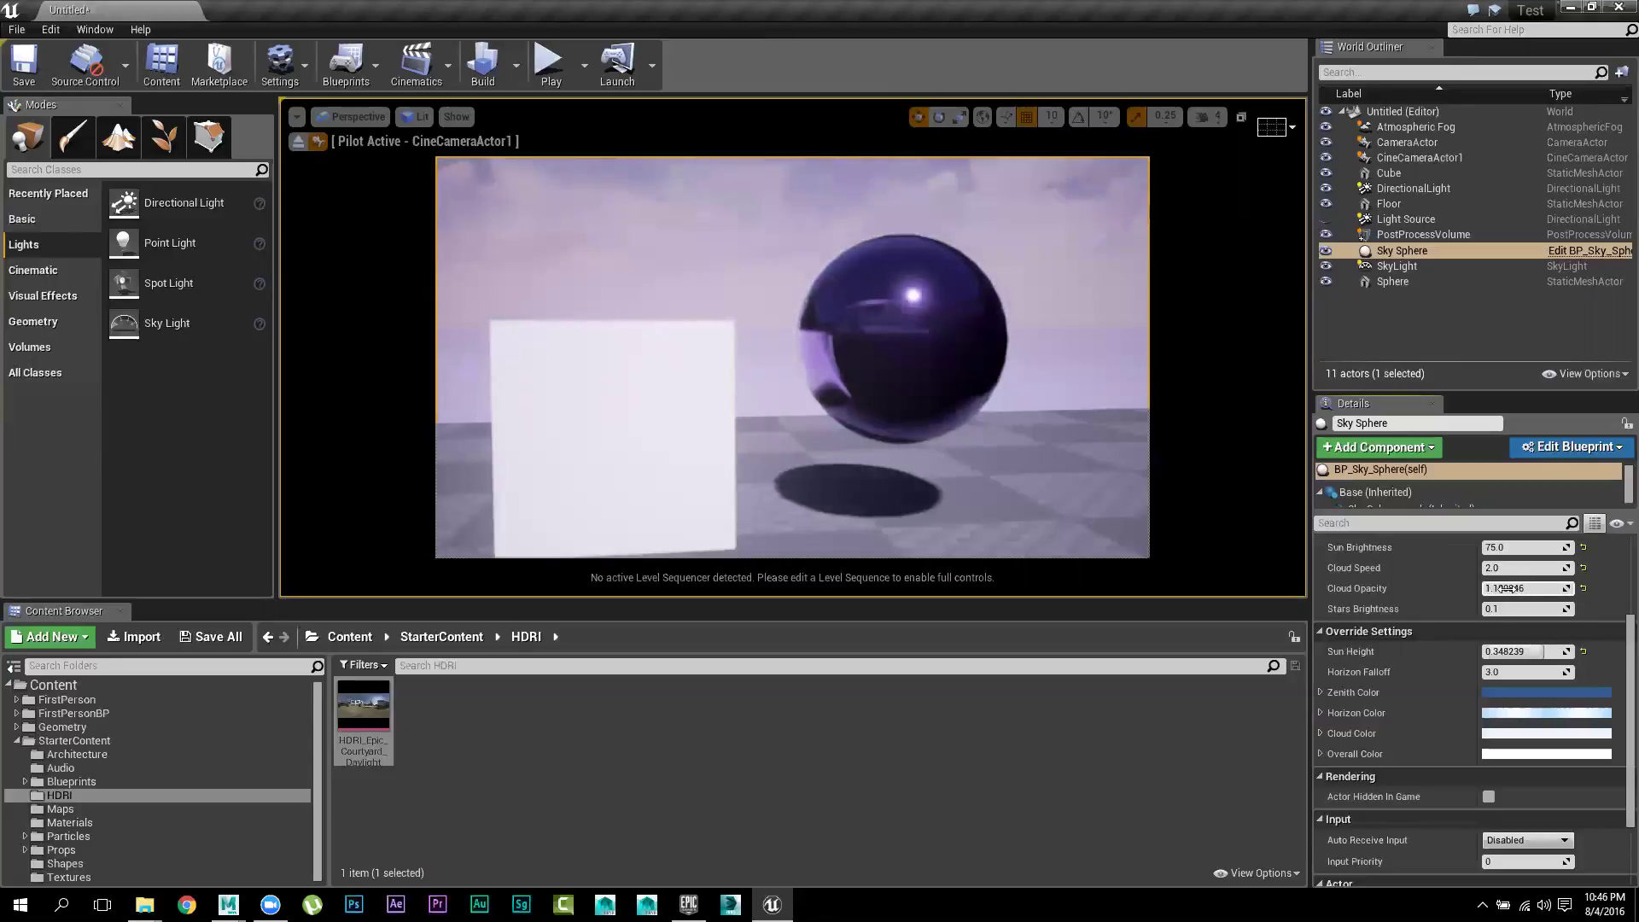
right_drag(995, 468, 990, 393)
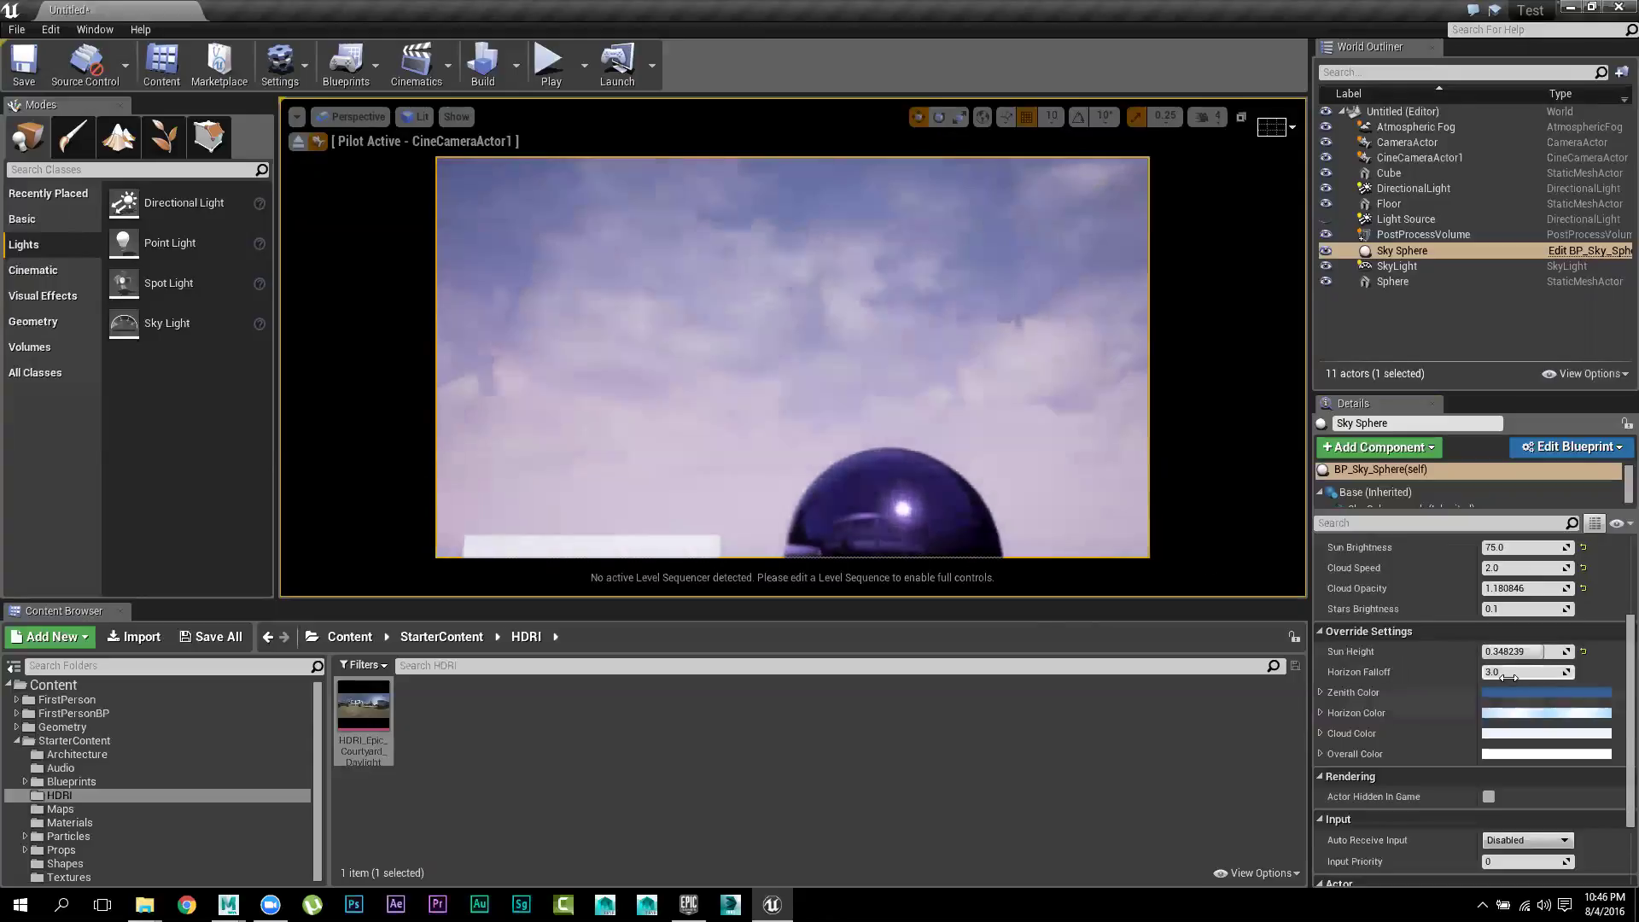
mouse_move(1504, 590)
mouse_down()
mouse_move(1547, 591)
mouse_move(1515, 591)
mouse_move(1506, 569)
mouse_move(1532, 568)
mouse_move(1483, 570)
mouse_up()
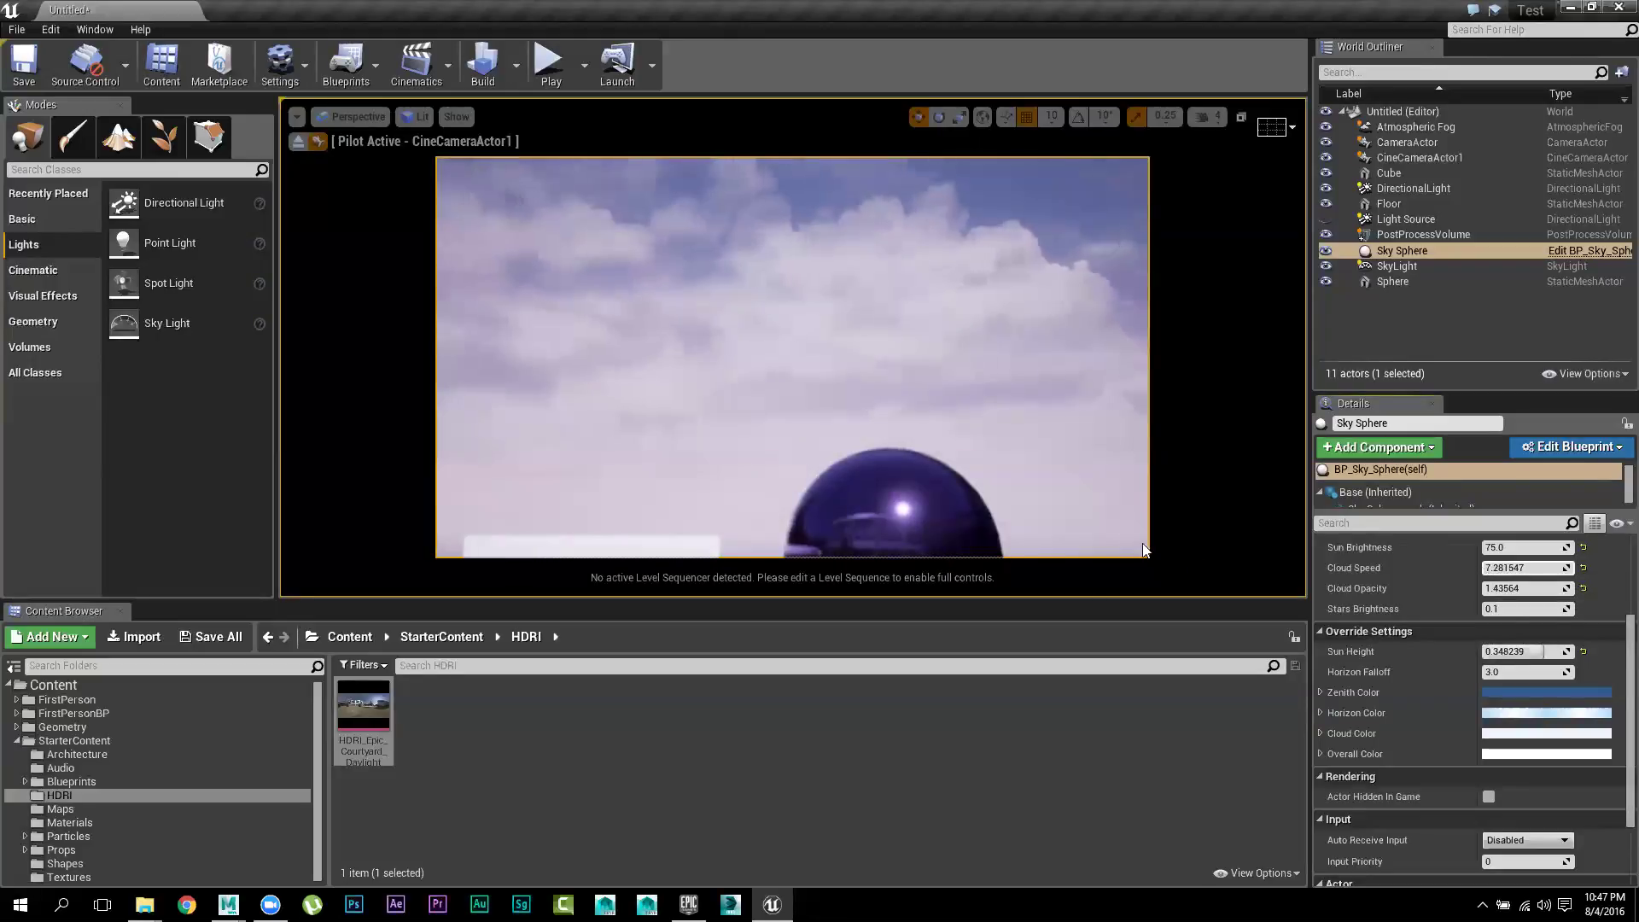
Reframe the cinema camera with the cube and sphere side by side, then select the sphere
right_drag(1098, 483, 1074, 523)
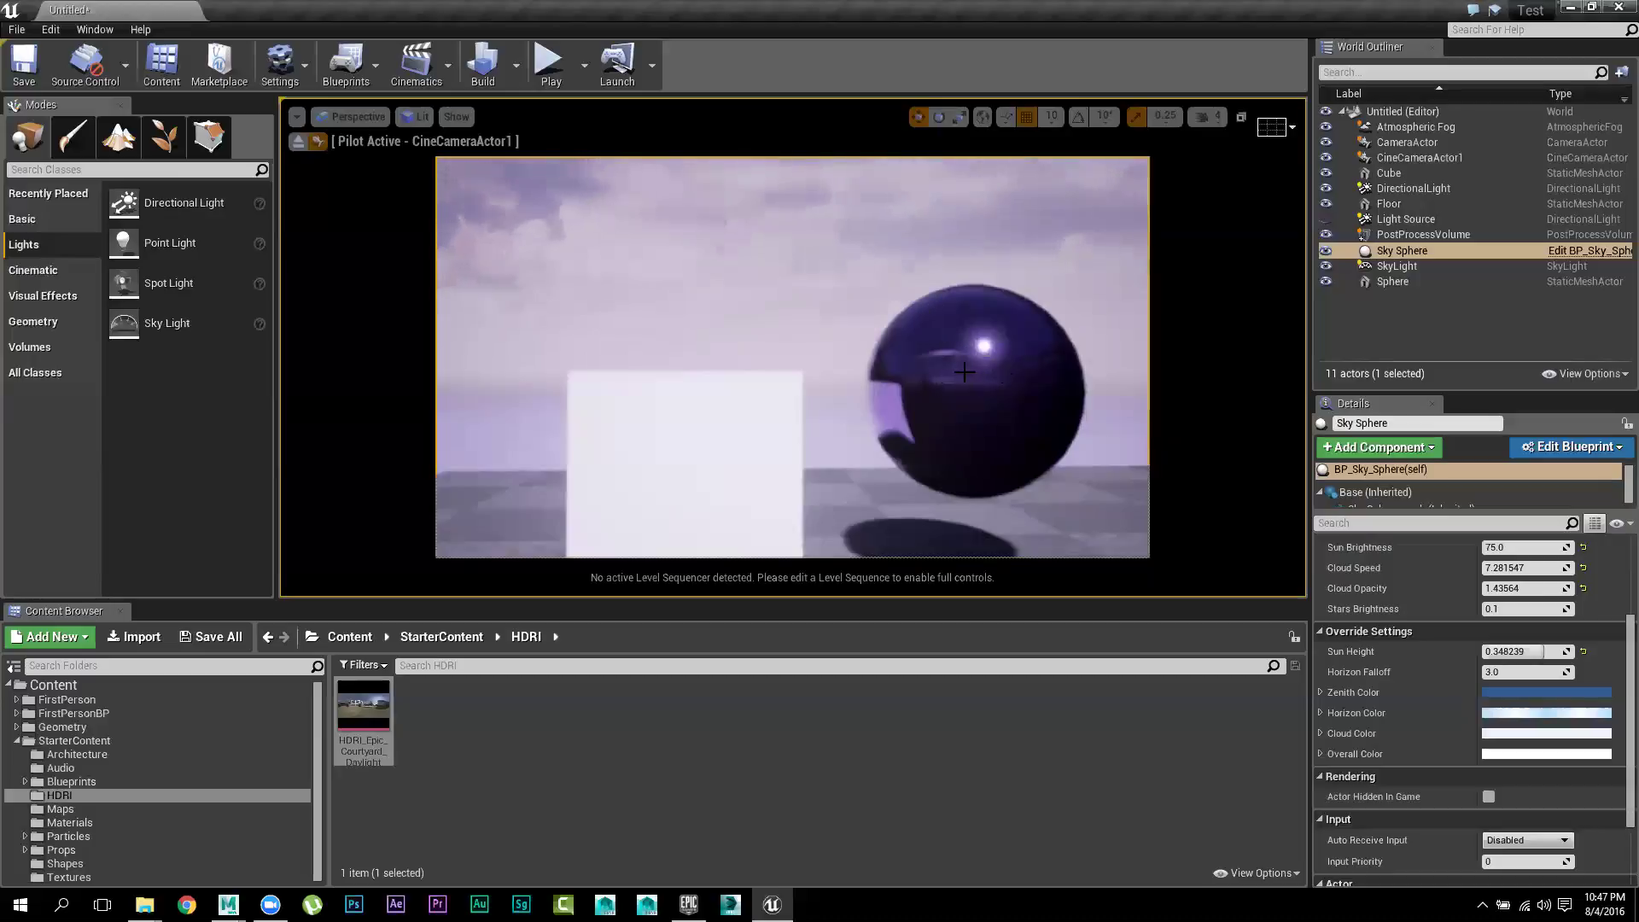
right_drag(1013, 374, 965, 369)
middle_drag(980, 340, 1015, 362)
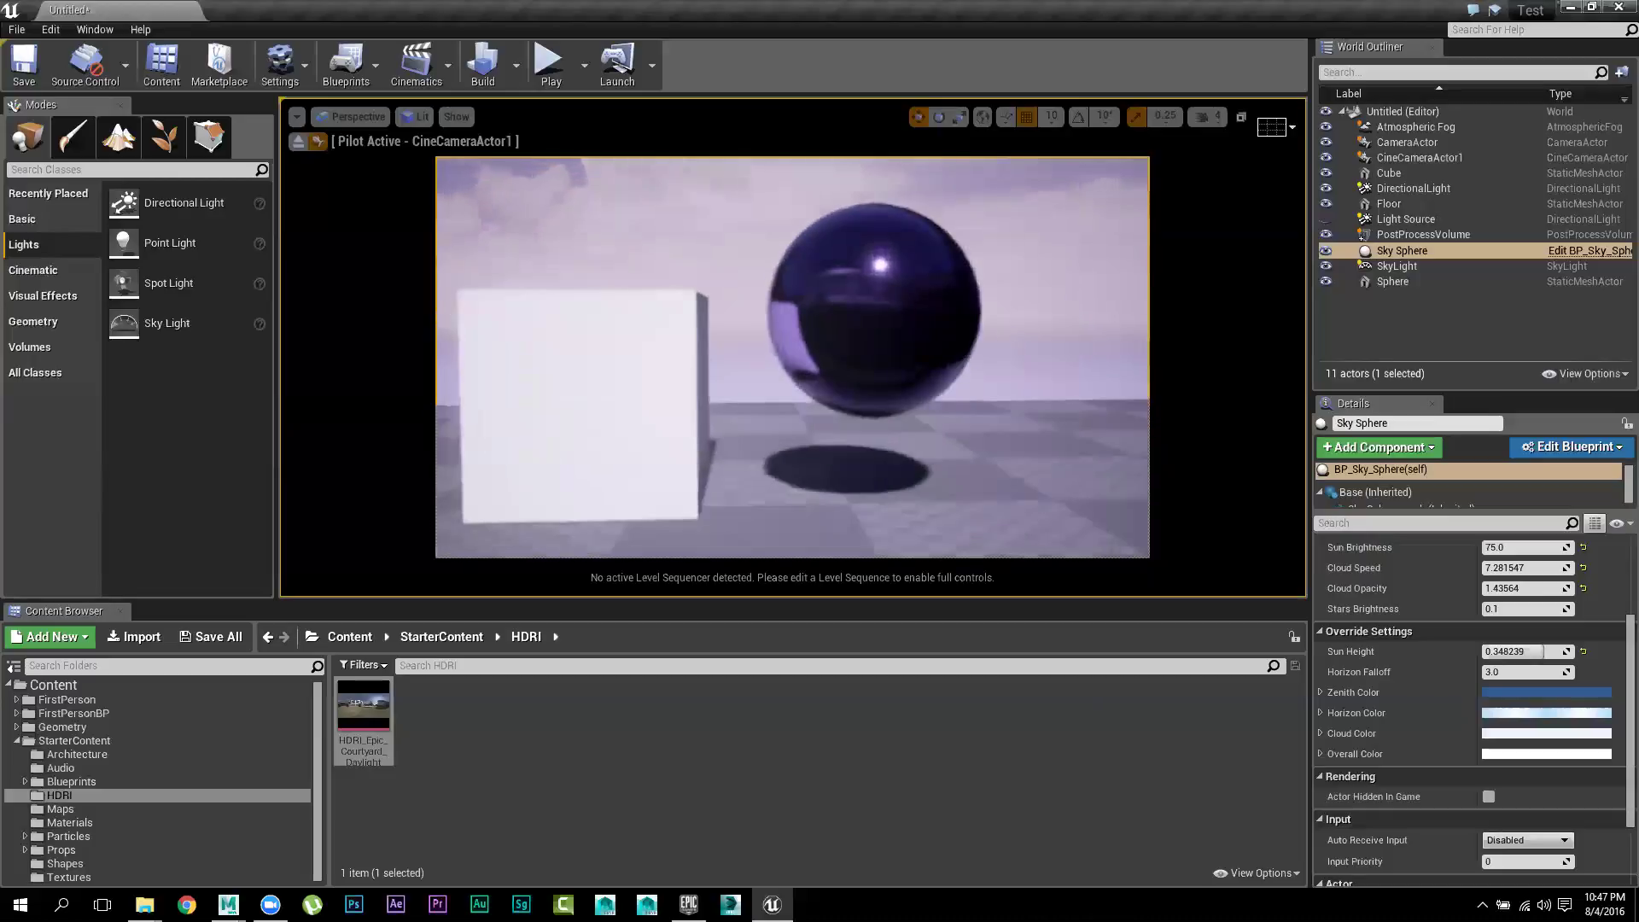
mouse_move(1015, 363)
right_down()
mouse_move(927, 381)
mouse_move(1011, 369)
right_up()
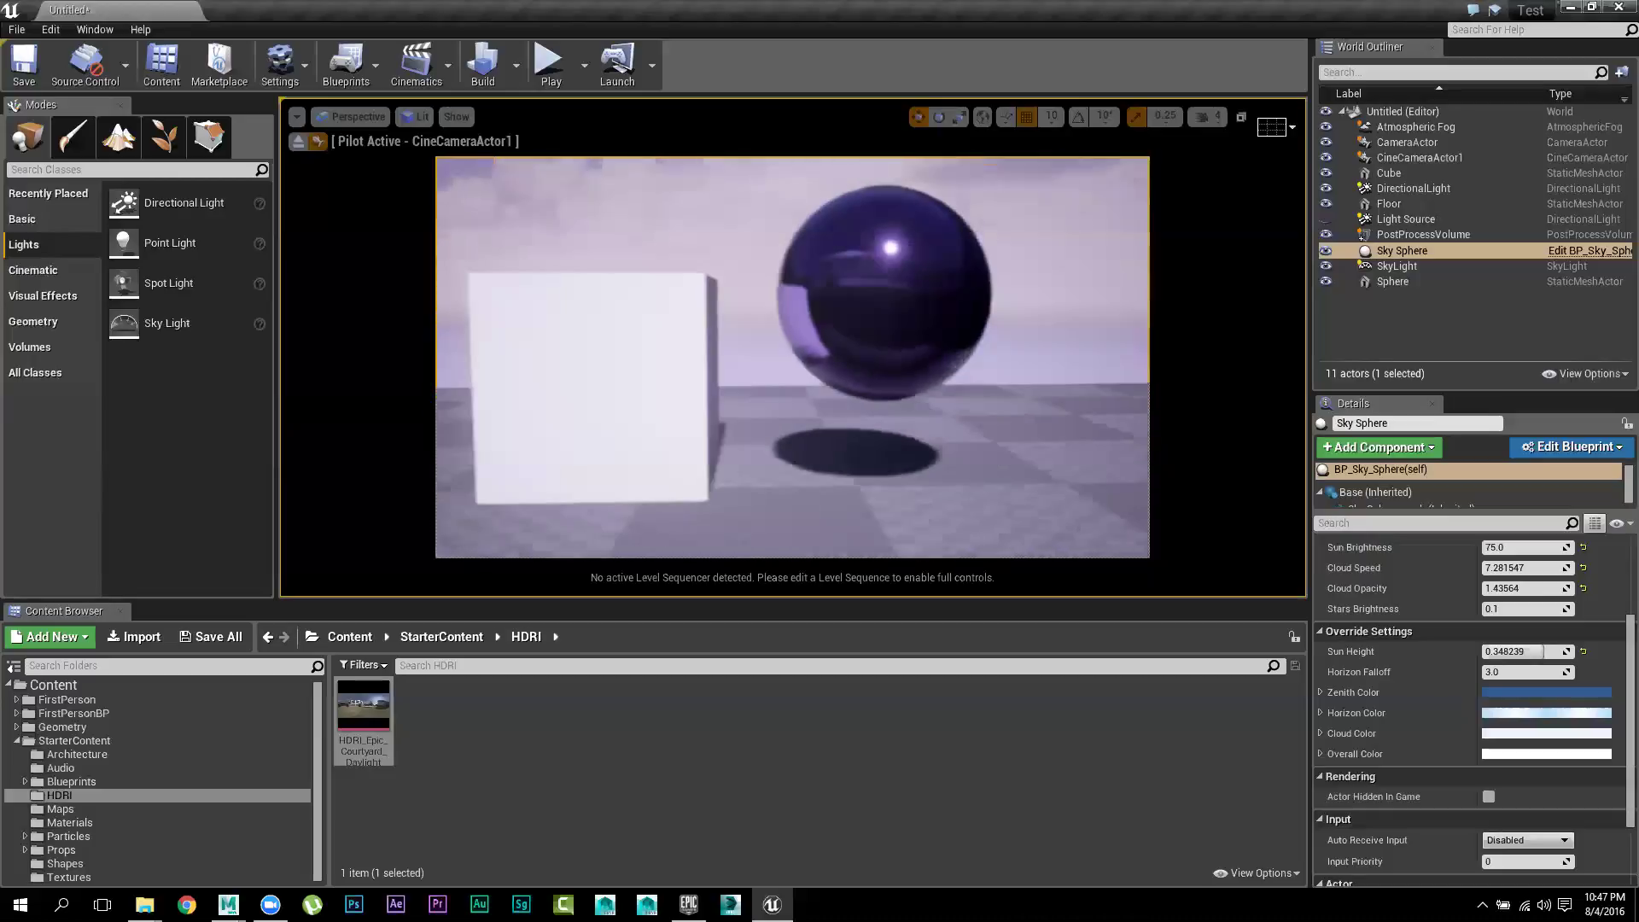
middle_drag(968, 360, 973, 350)
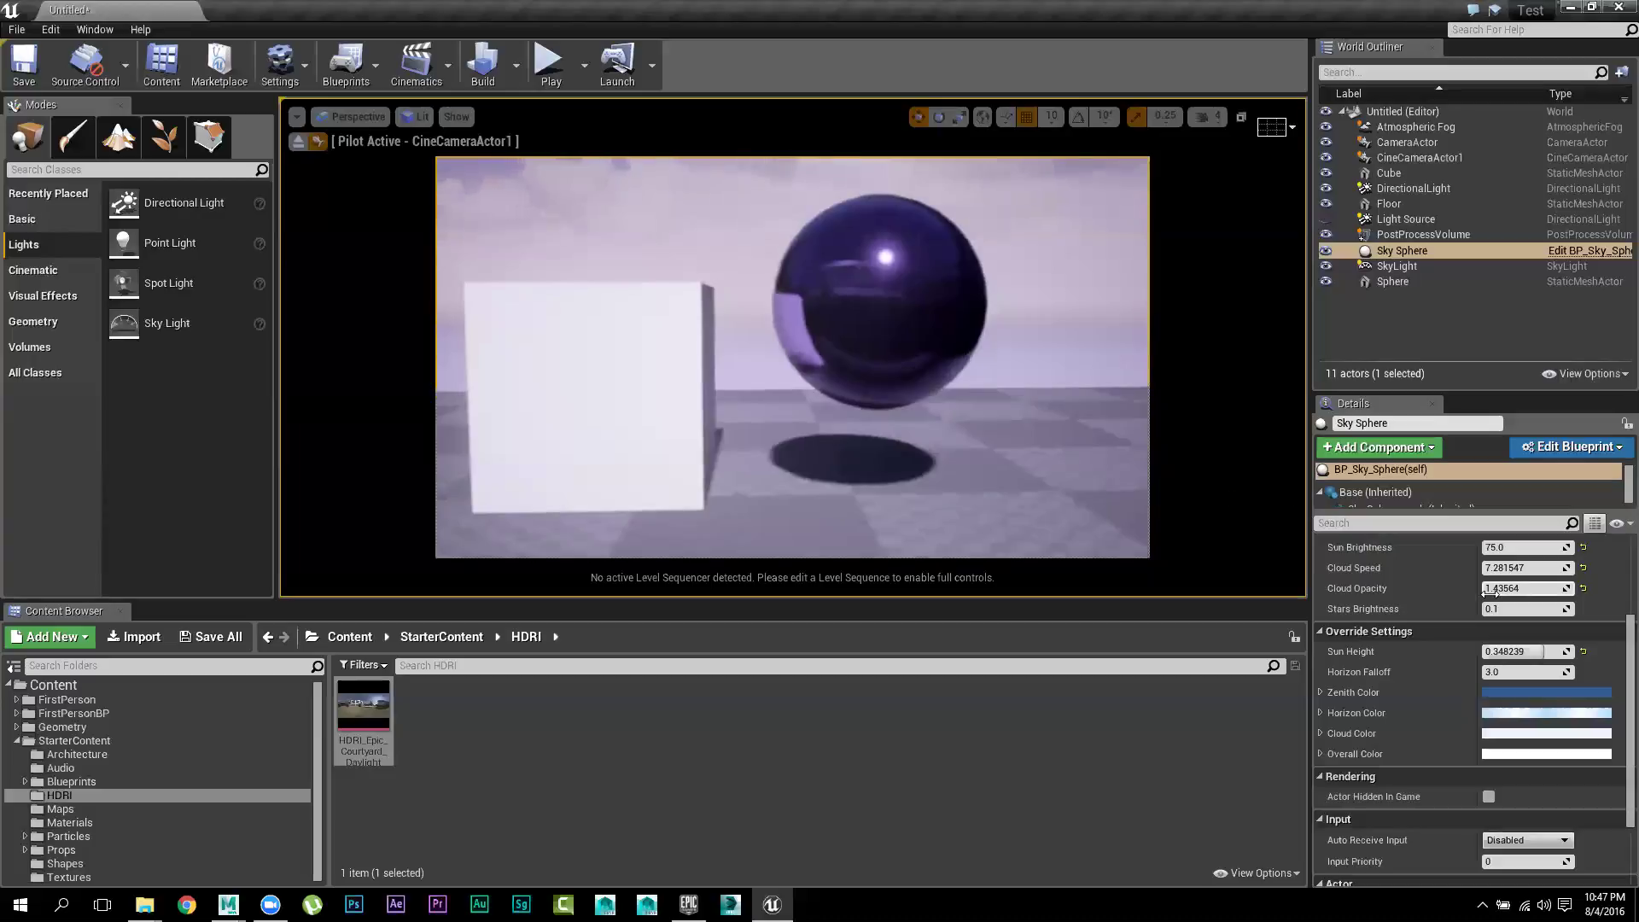
scroll(1489, 591, up, 4)
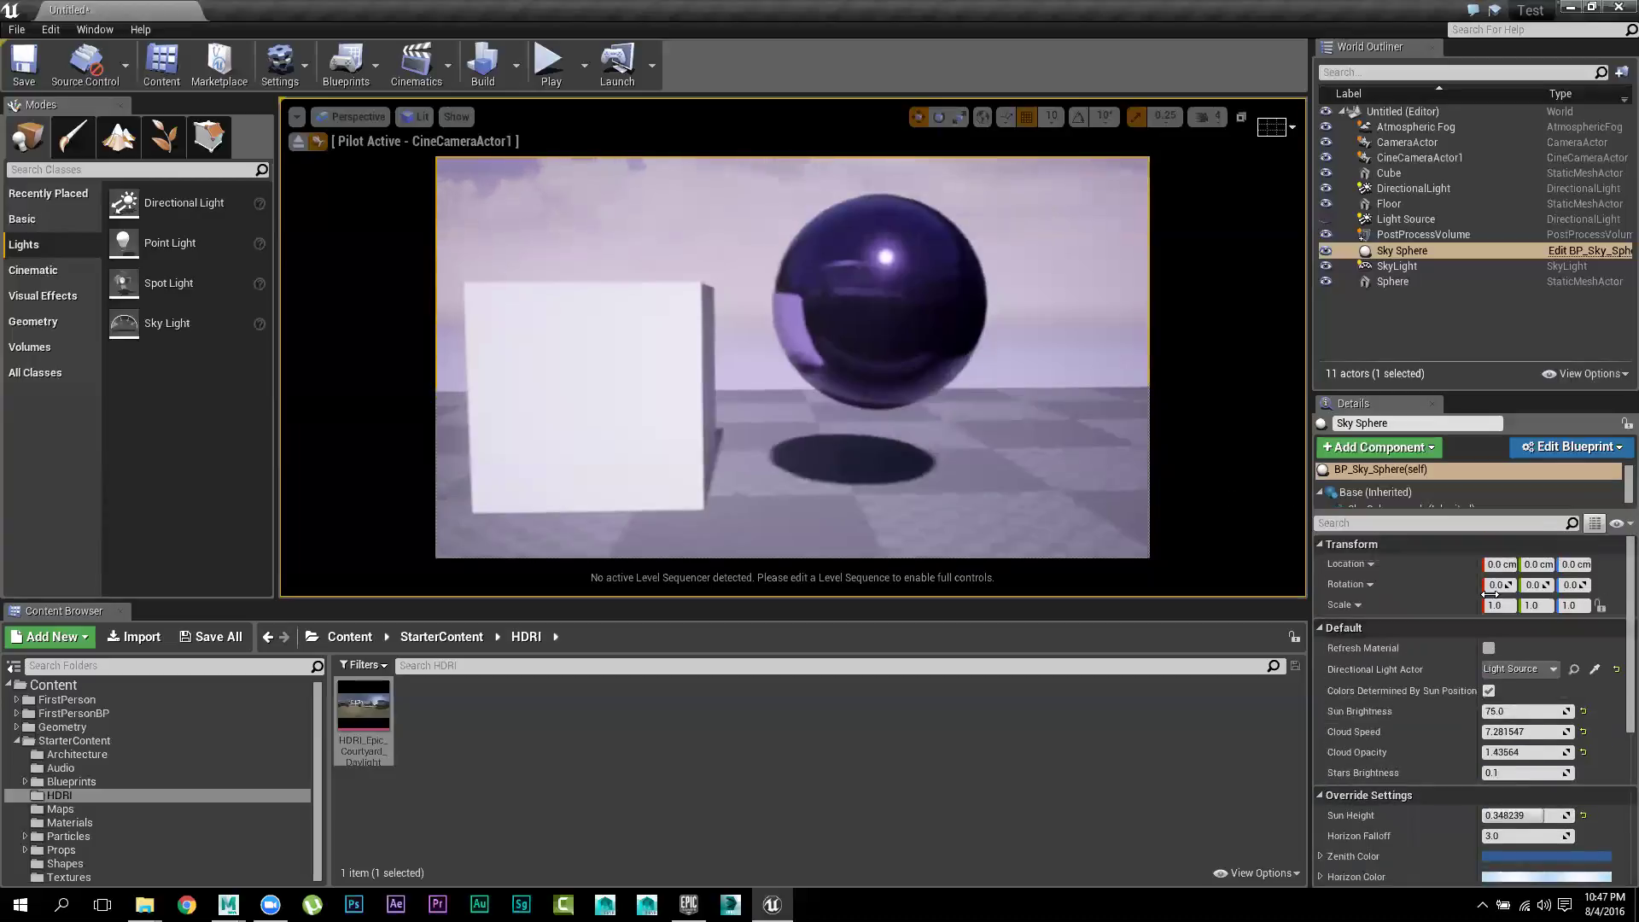
click(928, 290)
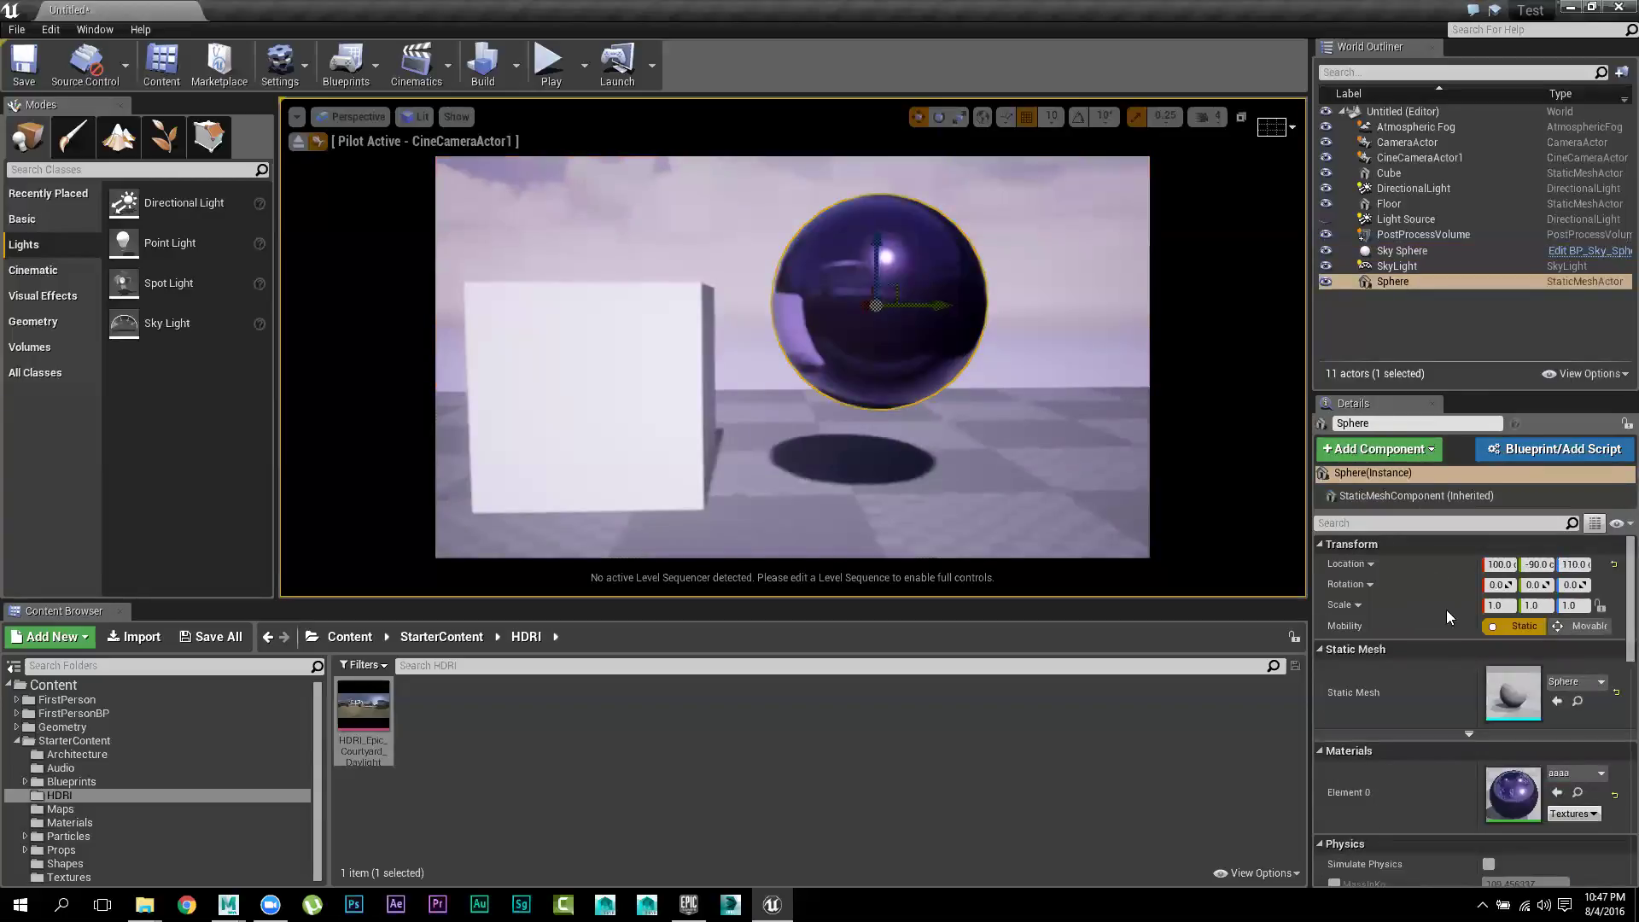
scroll(1441, 686, down, 3)
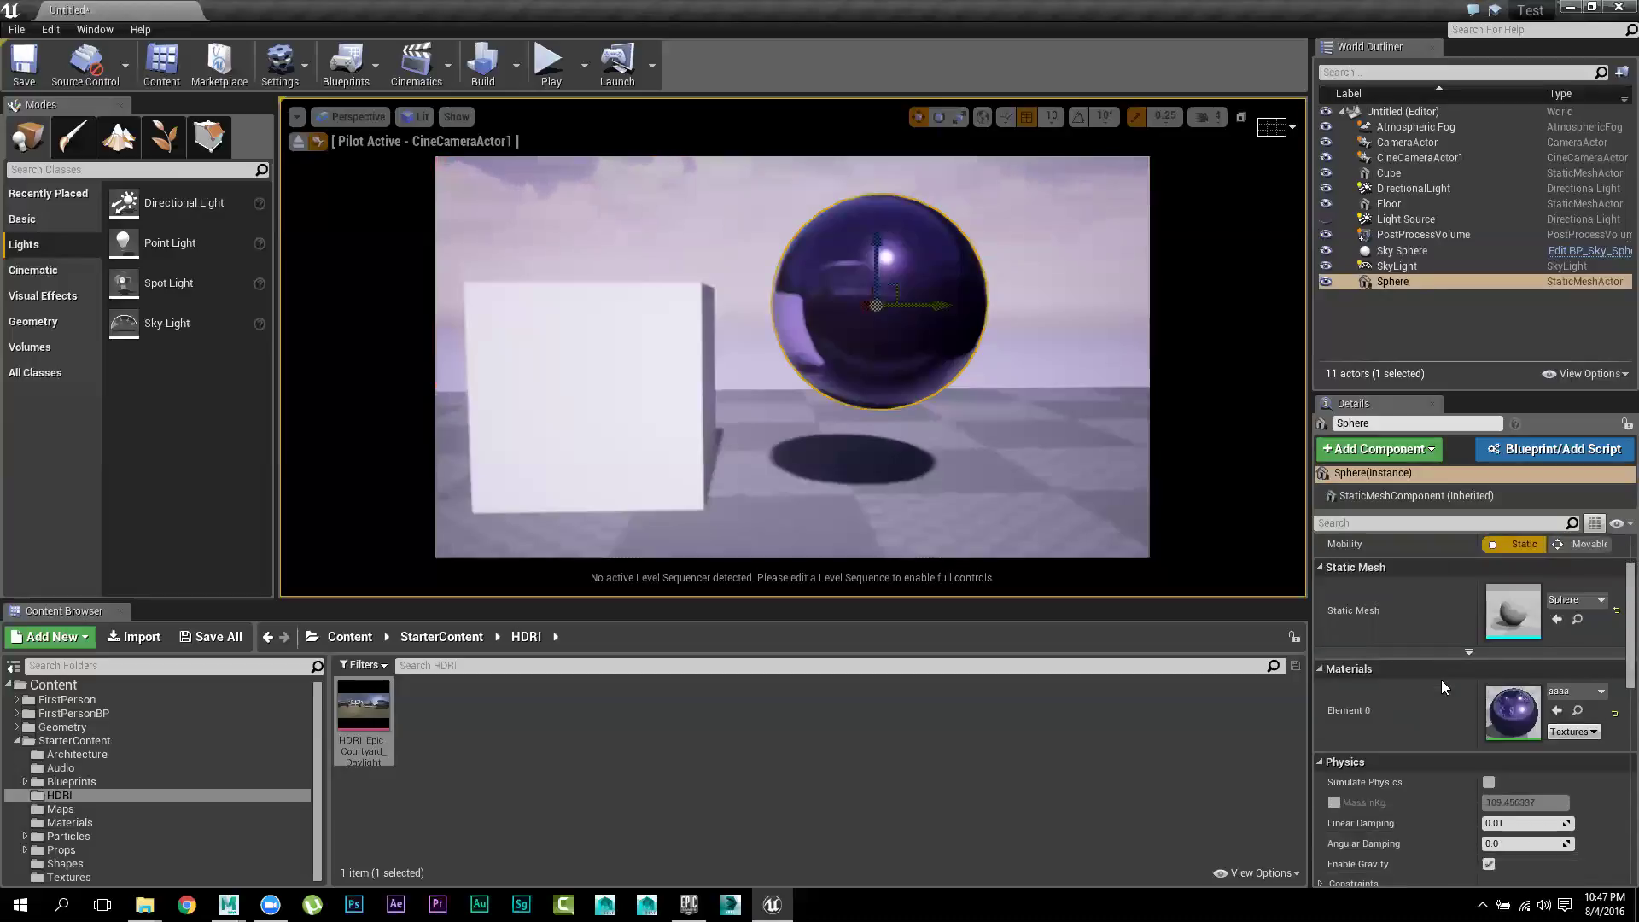
Scroll the sphere's Details panel, then select CineCameraActor1 in the World Outliner
scroll(1441, 679, down, 2)
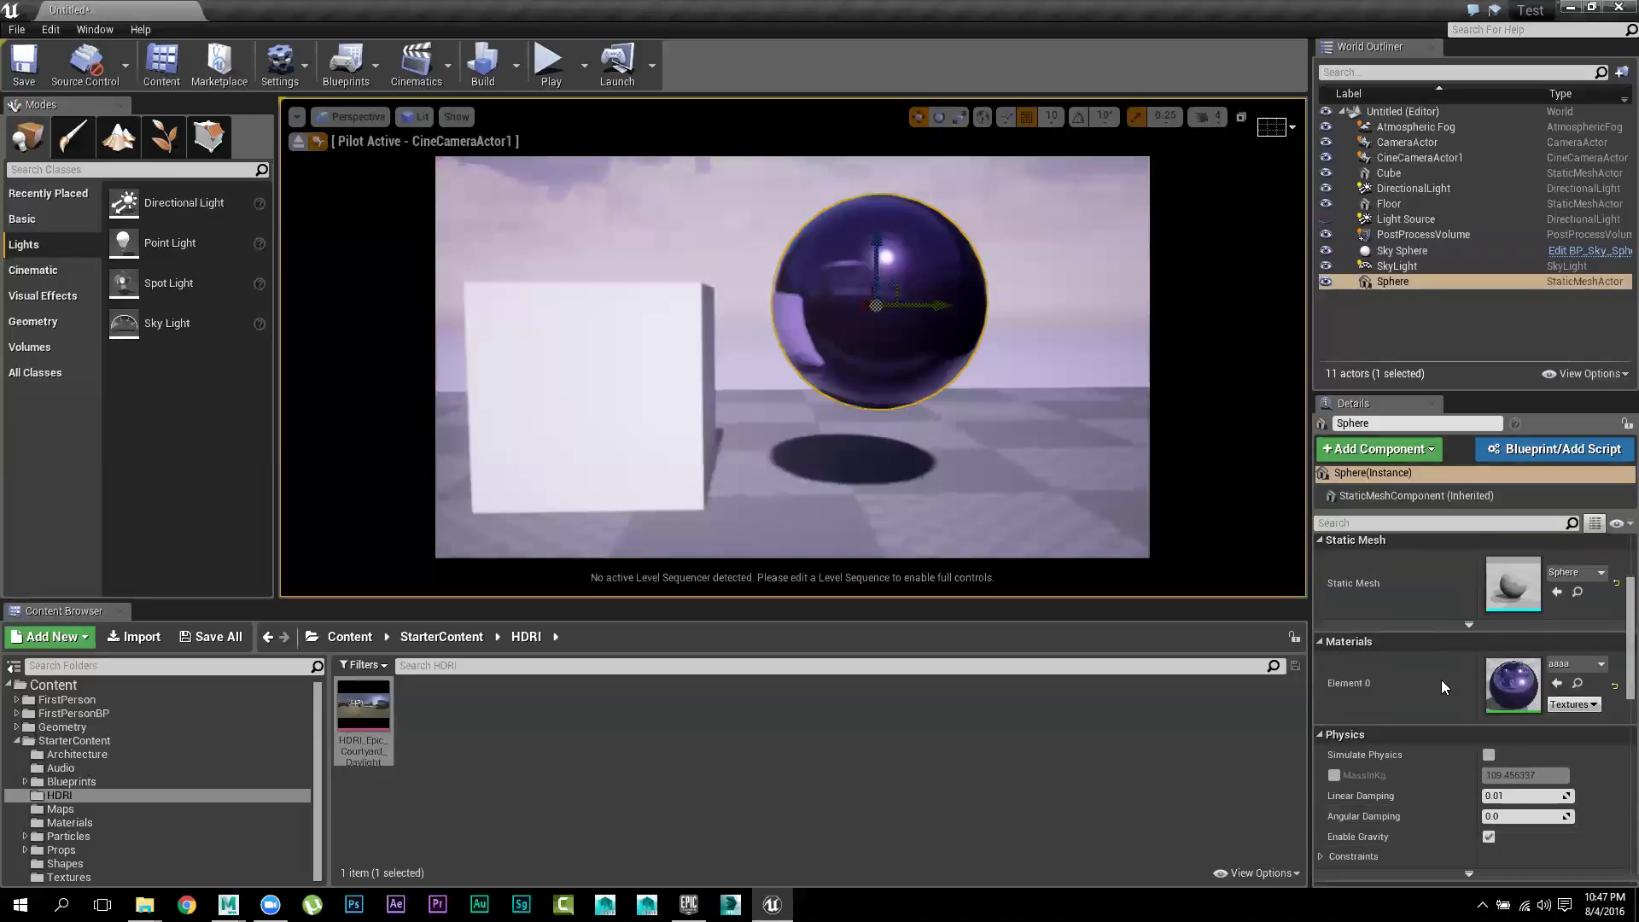
scroll(1441, 680, down, 1)
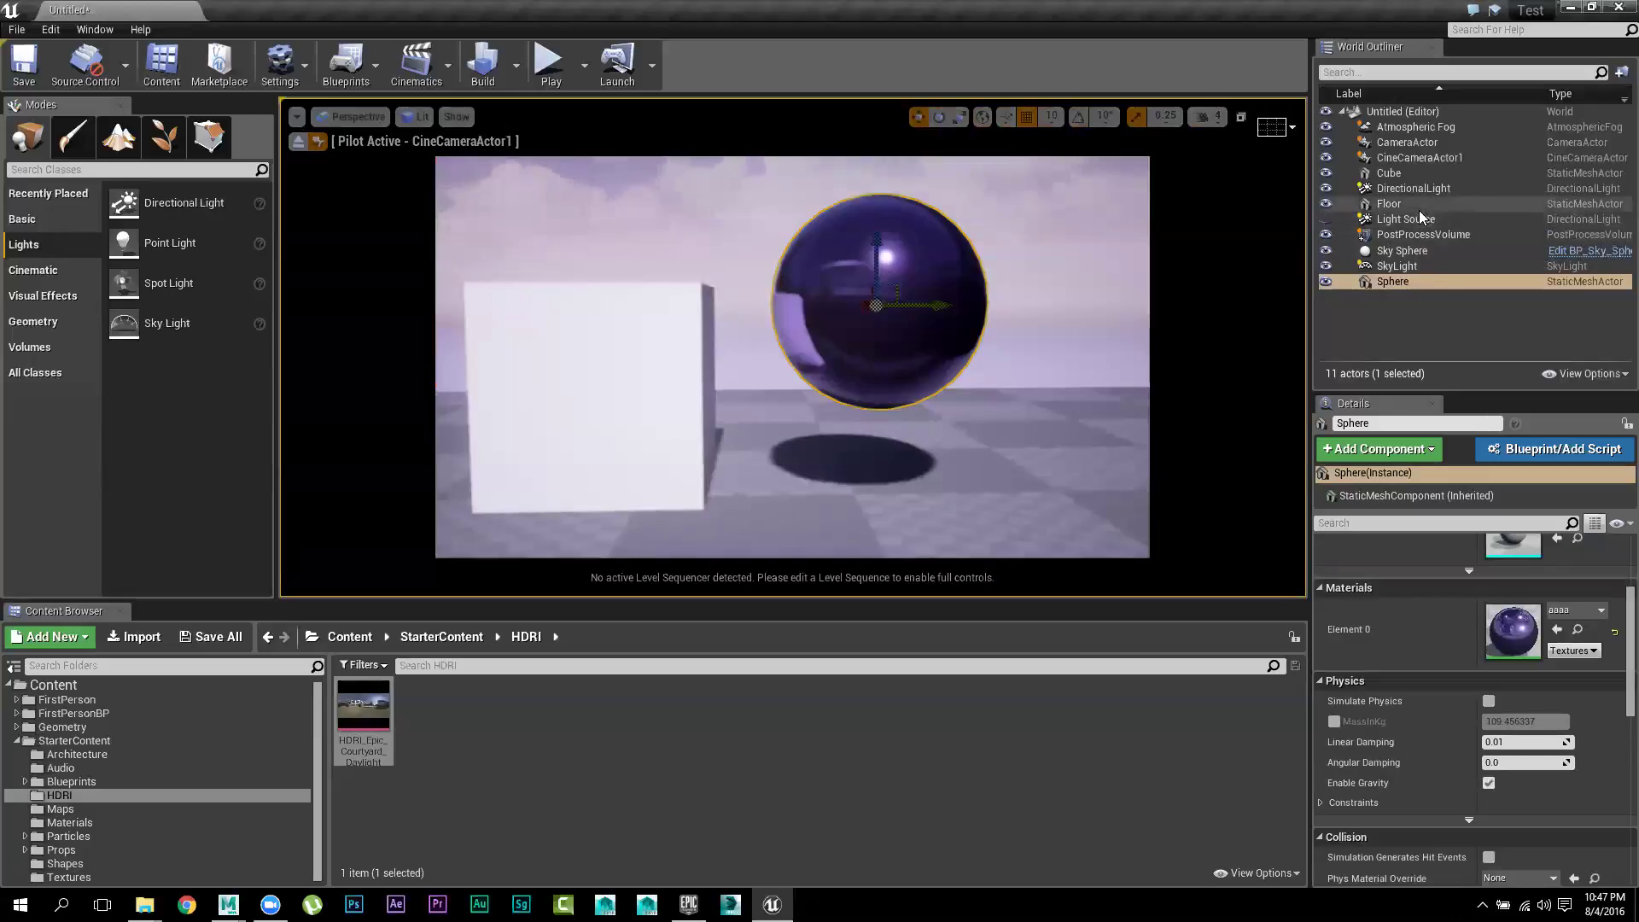
click(1412, 163)
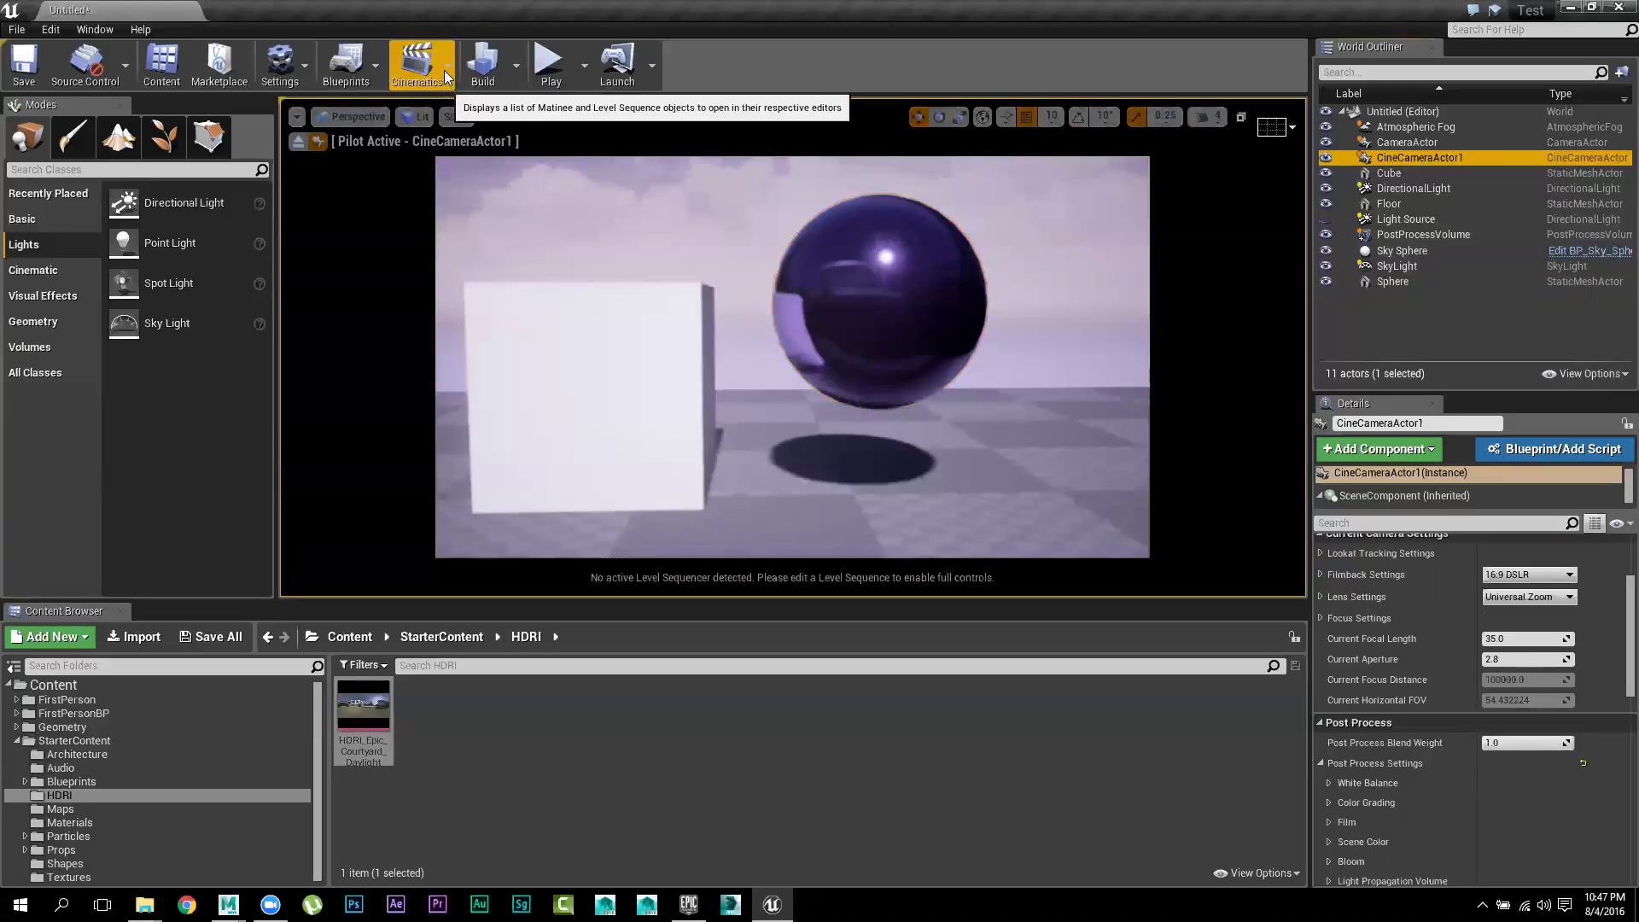
Add a master sequence with 1 shot, creating SequenceMaster with shot0010
click(418, 63)
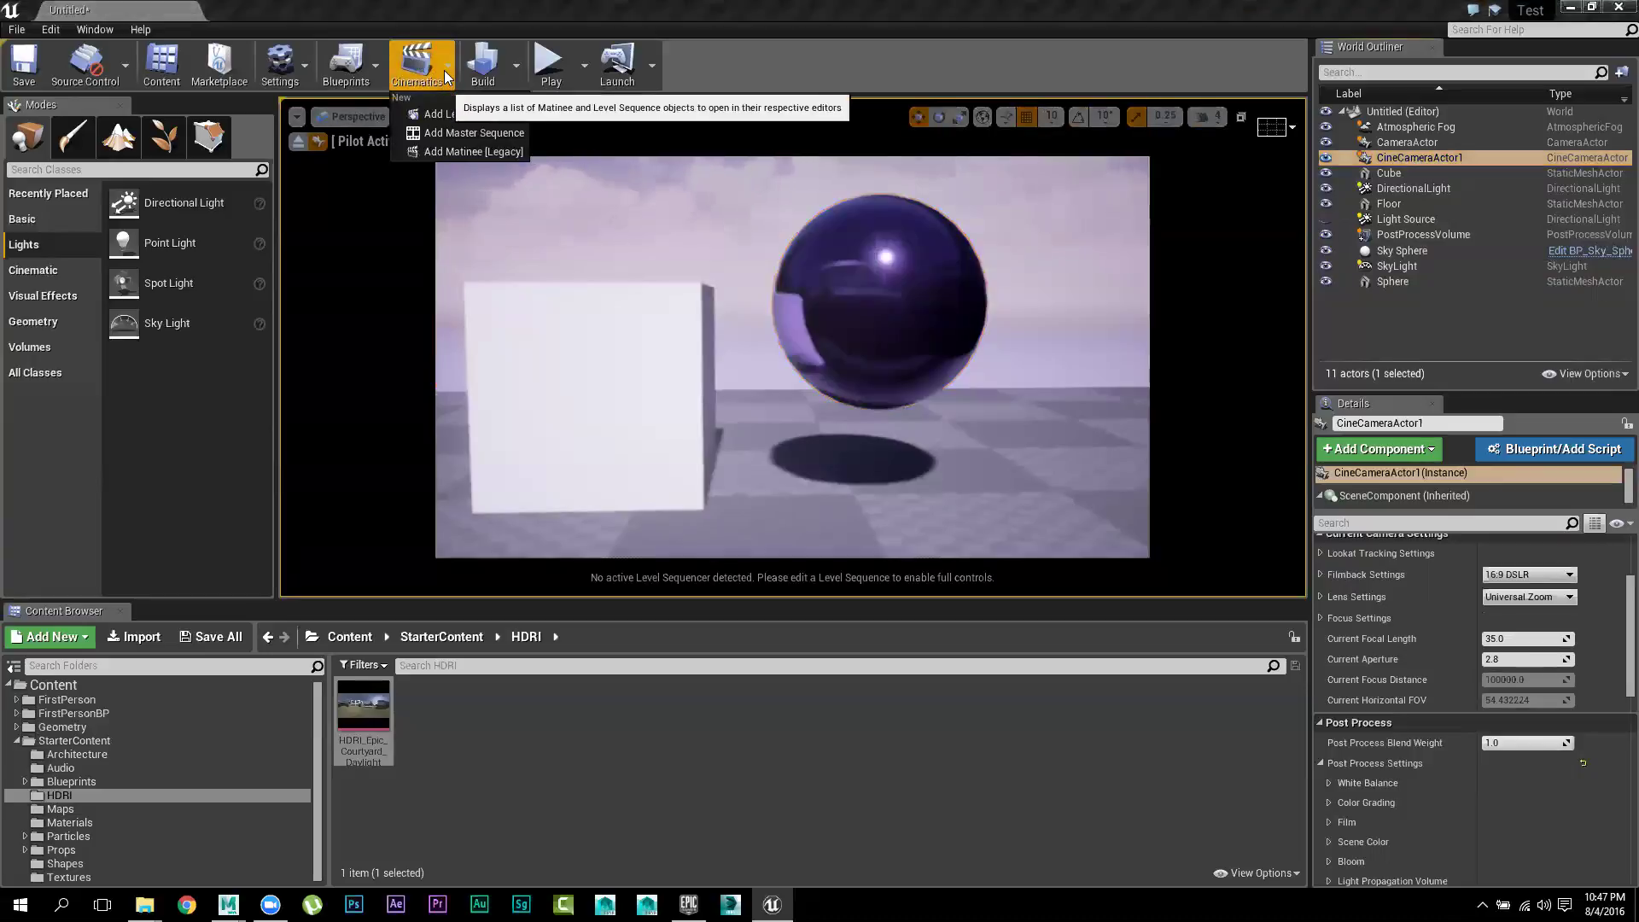
click(498, 133)
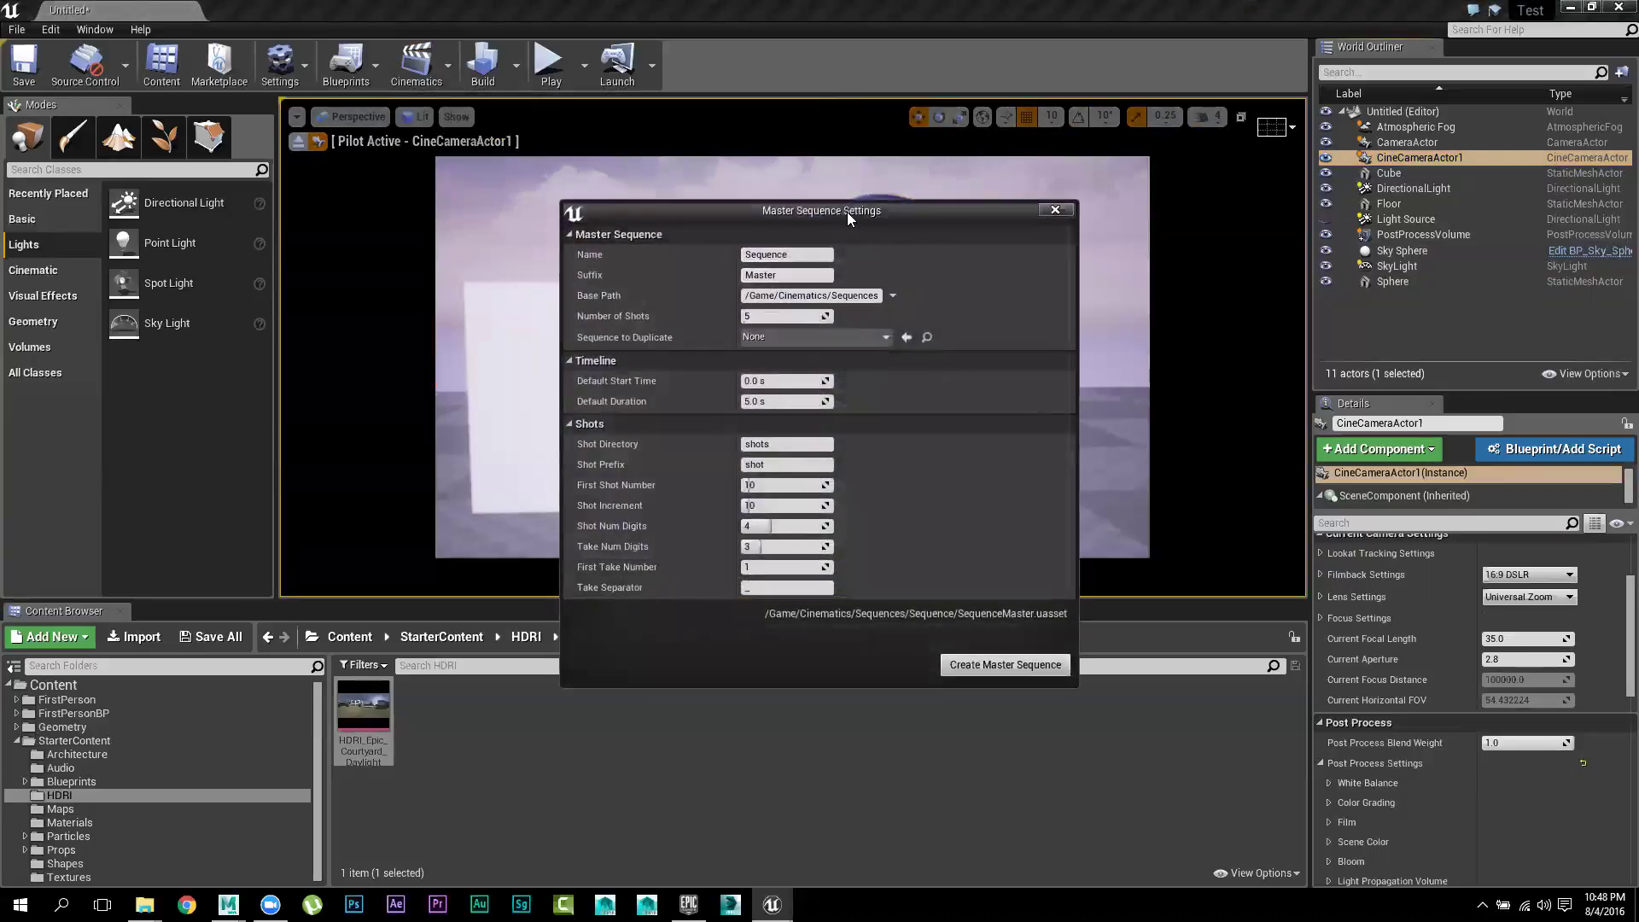
drag(846, 212, 1039, 206)
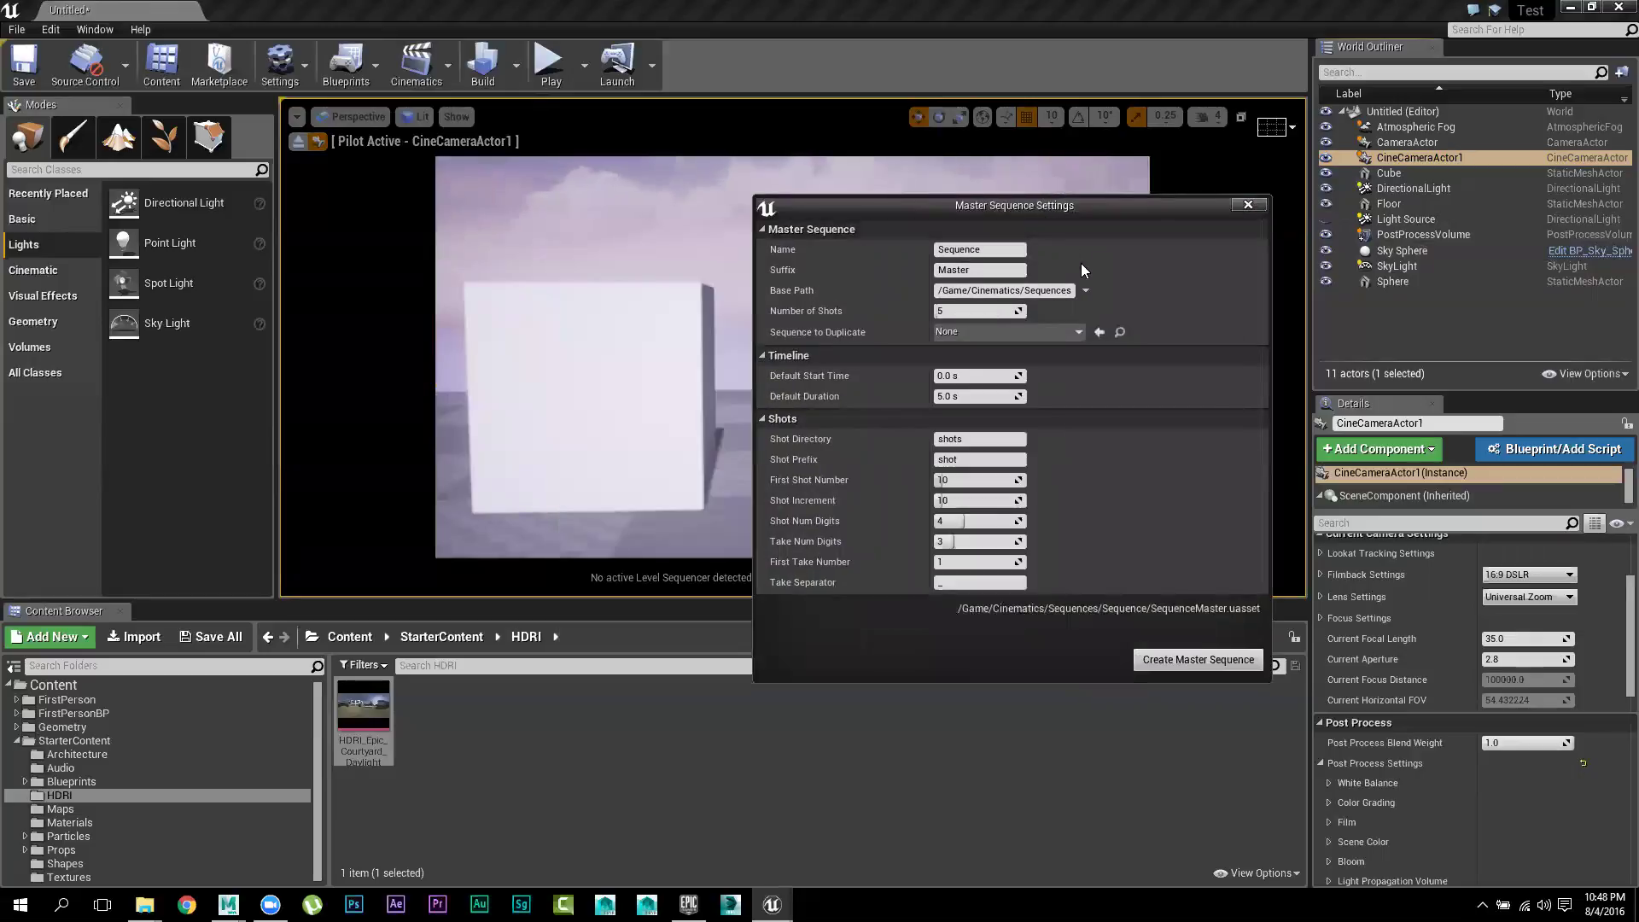
click(996, 314)
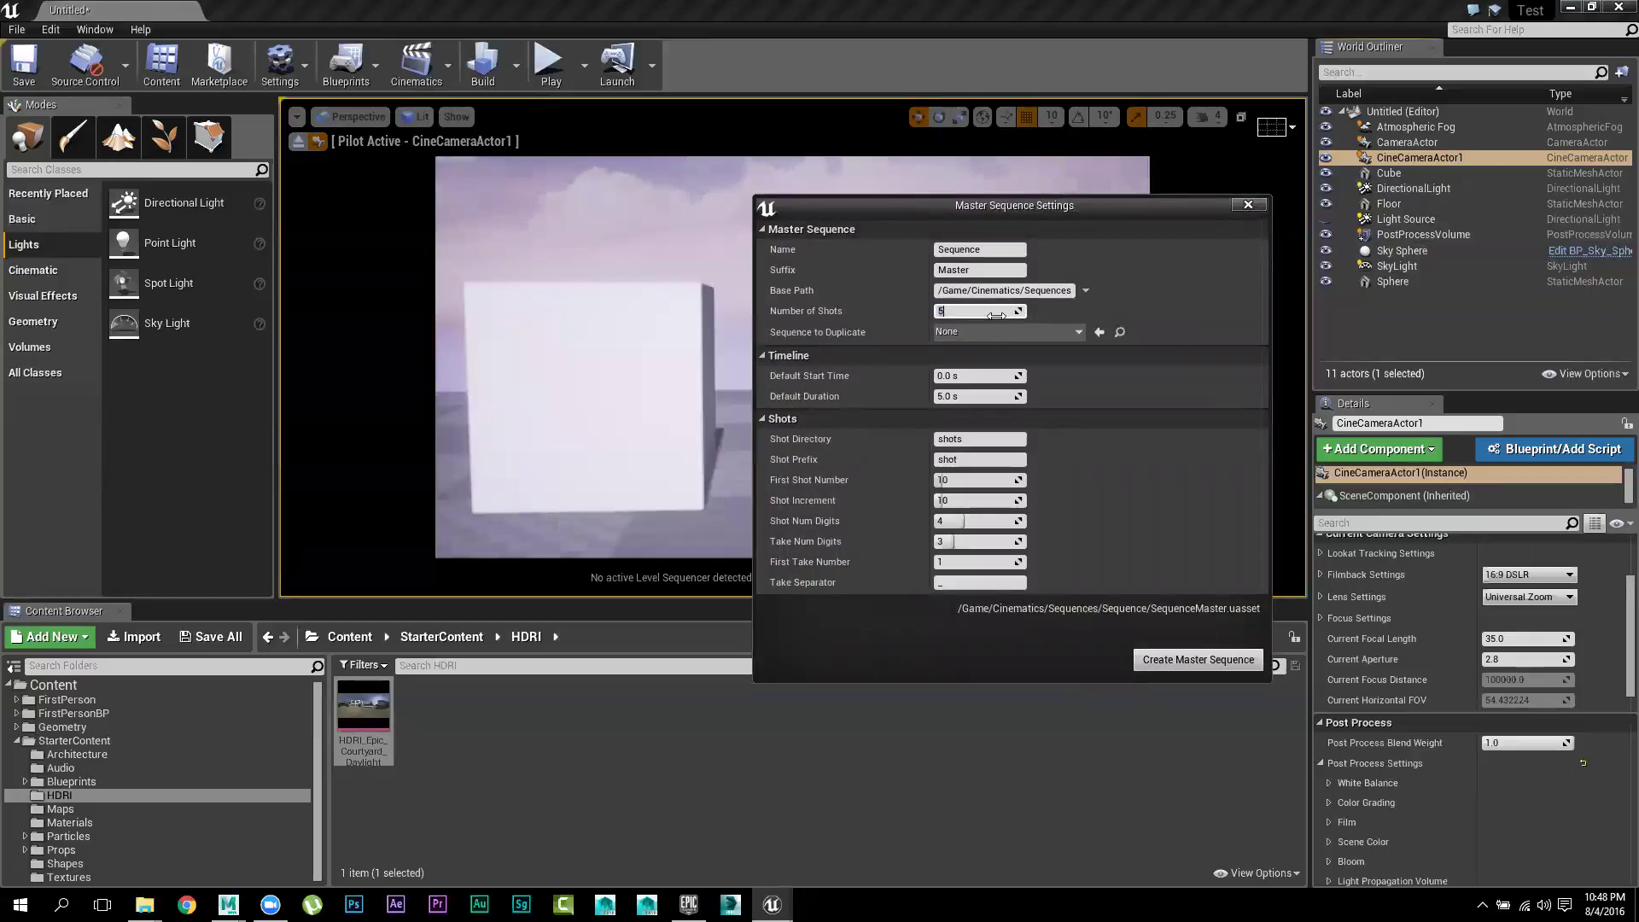
click(989, 267)
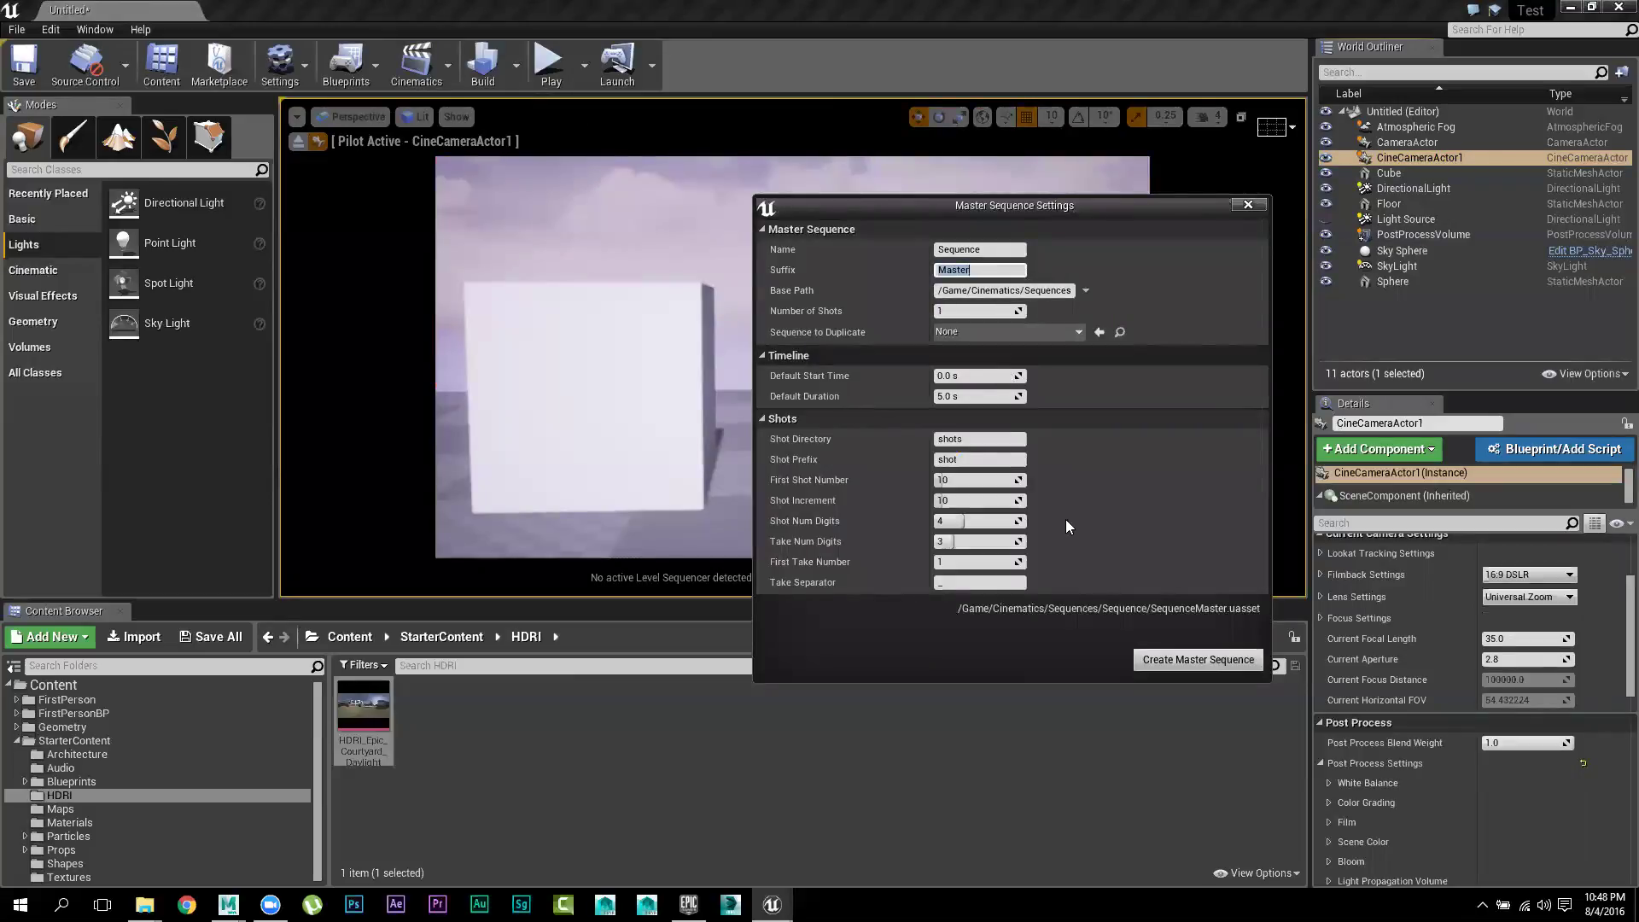
click(1226, 660)
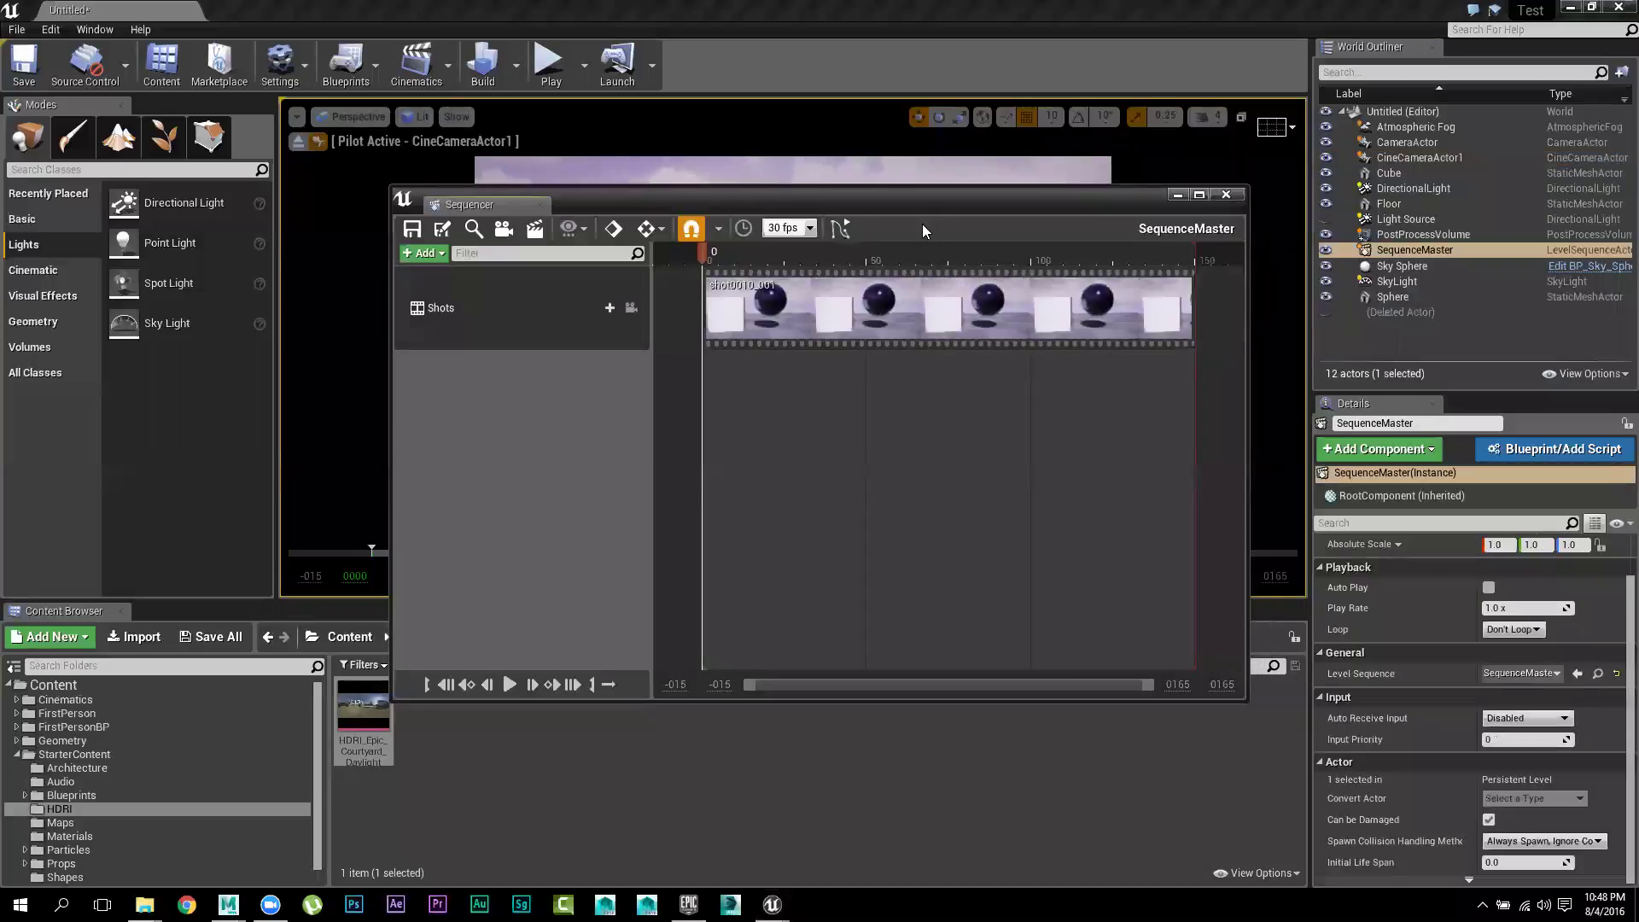
Open the shot0010_001 shot from the Sequencer
drag(917, 203, 1139, 415)
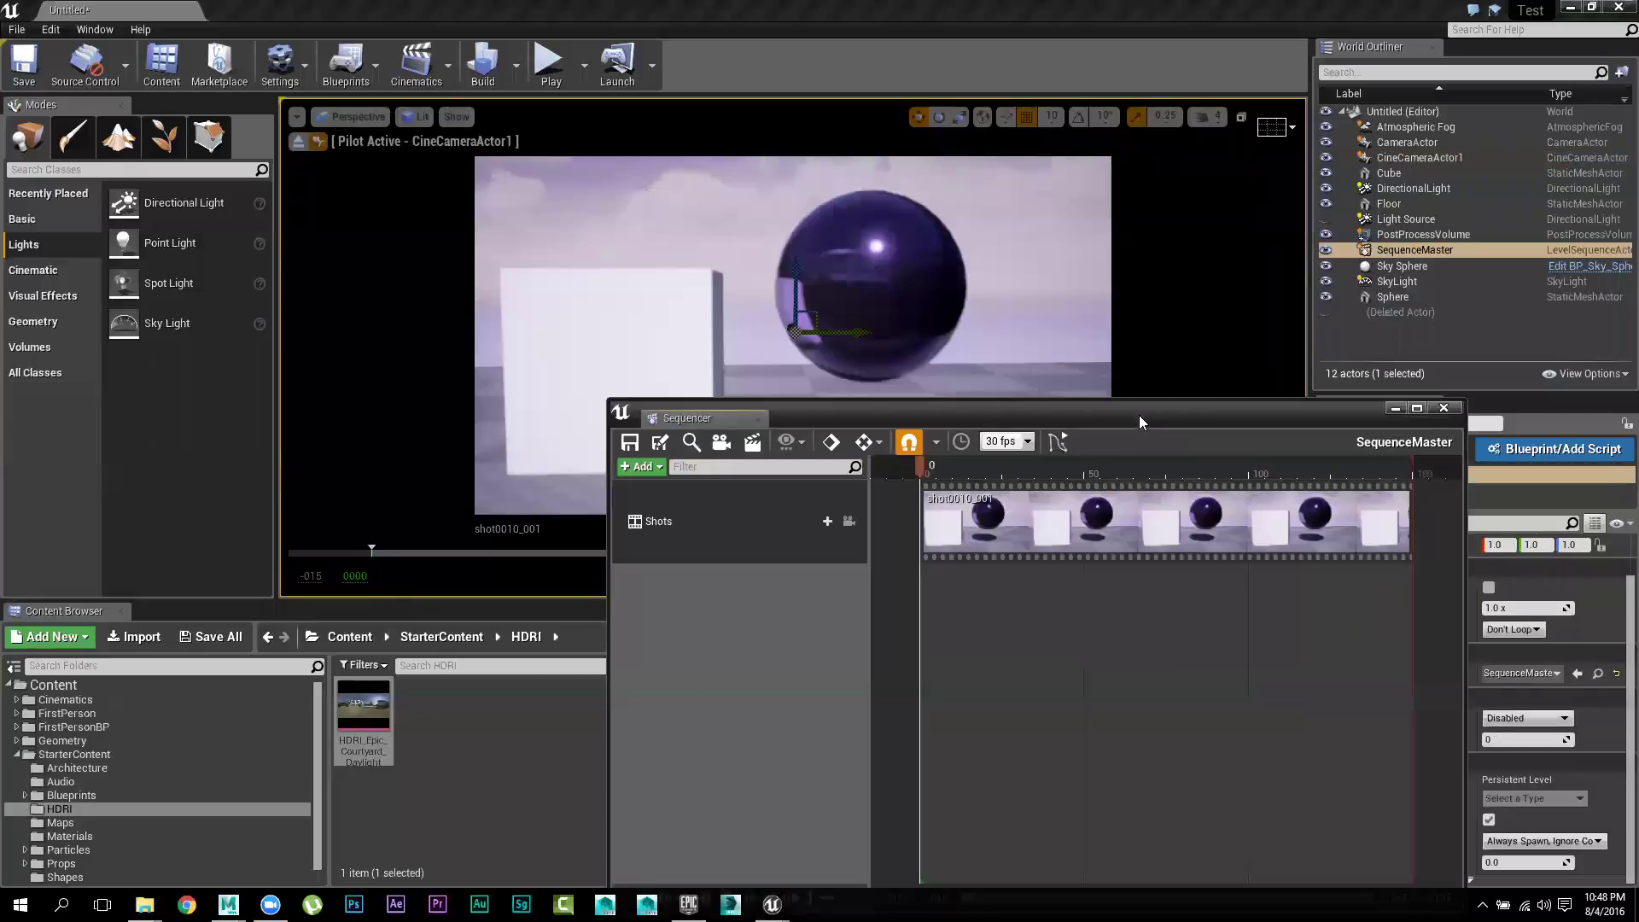
double_click(991, 529)
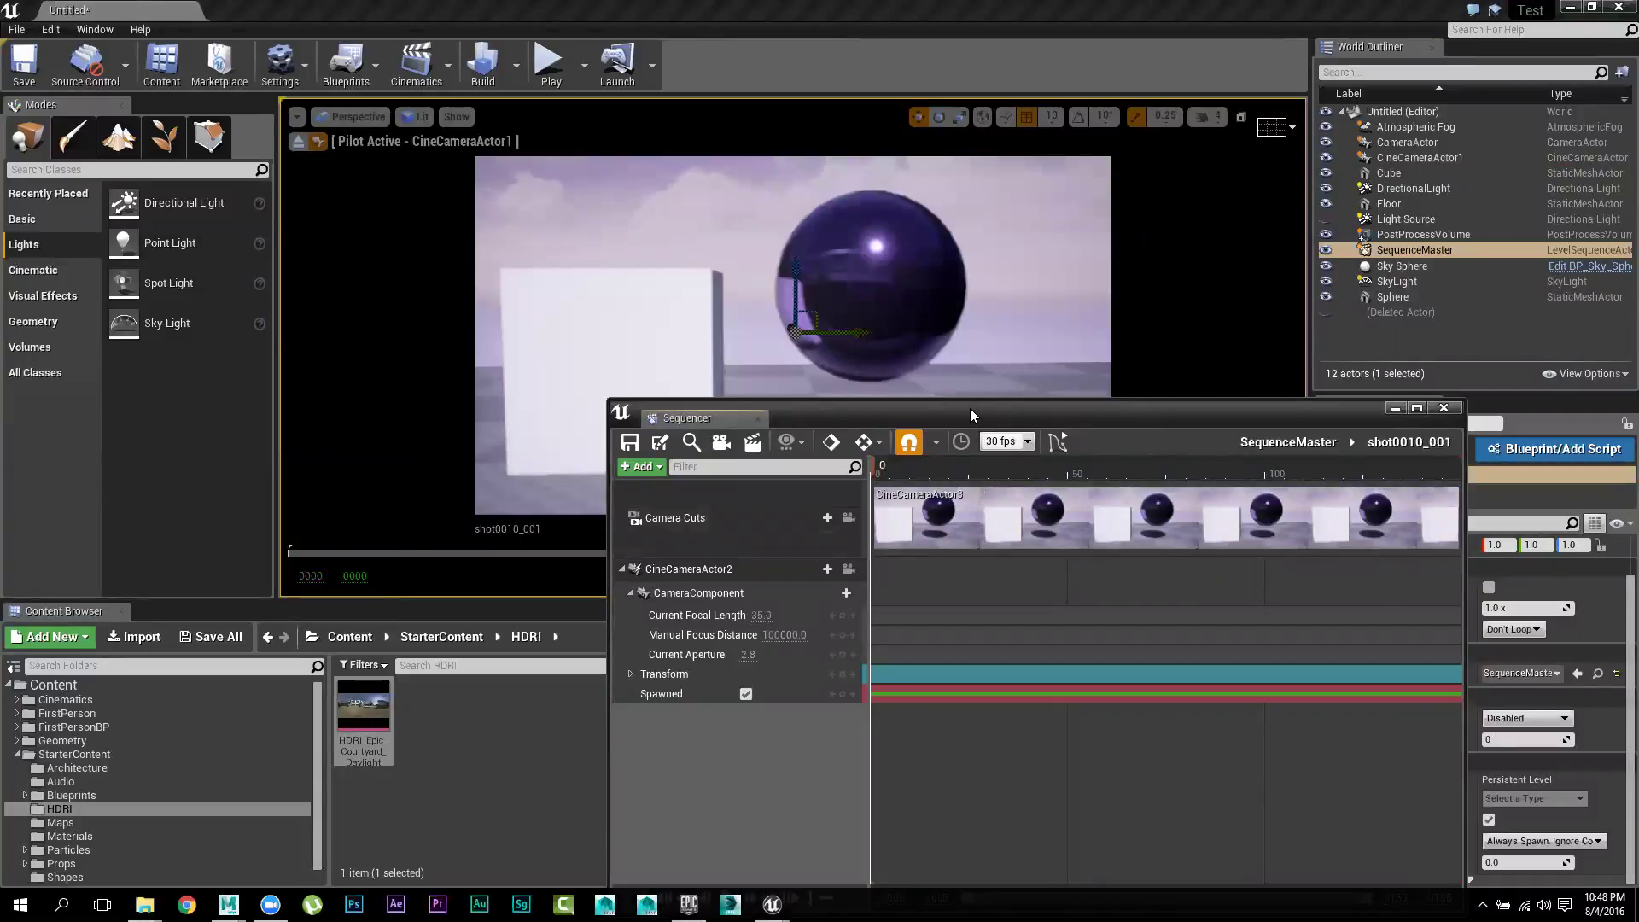
drag(970, 408, 1216, 449)
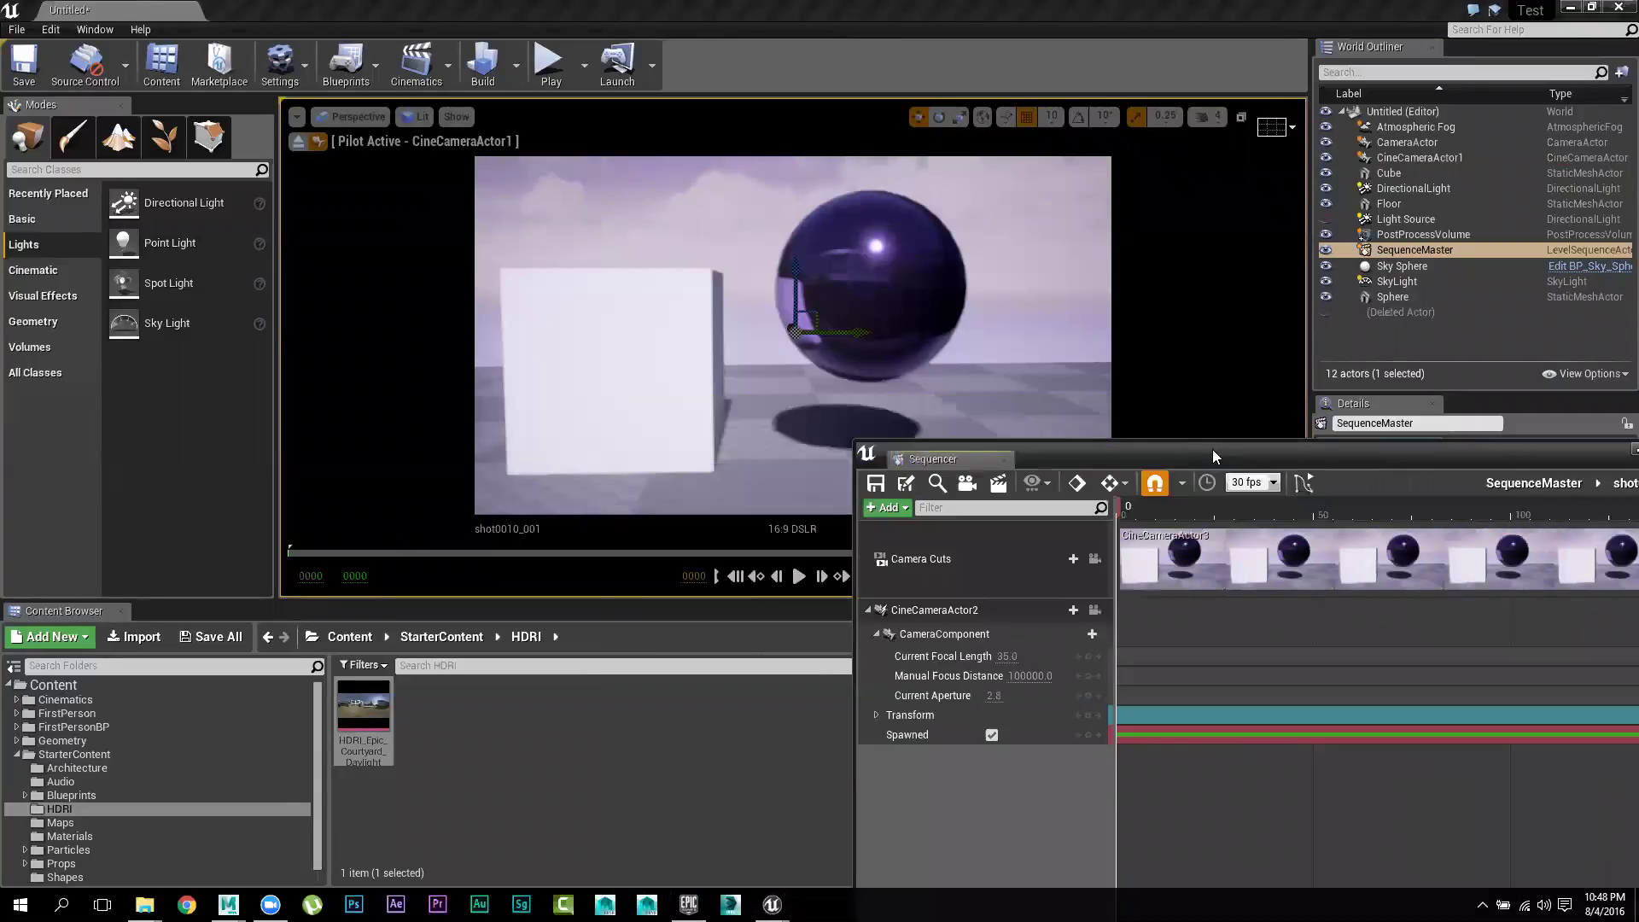
scroll(776, 403, down, 3)
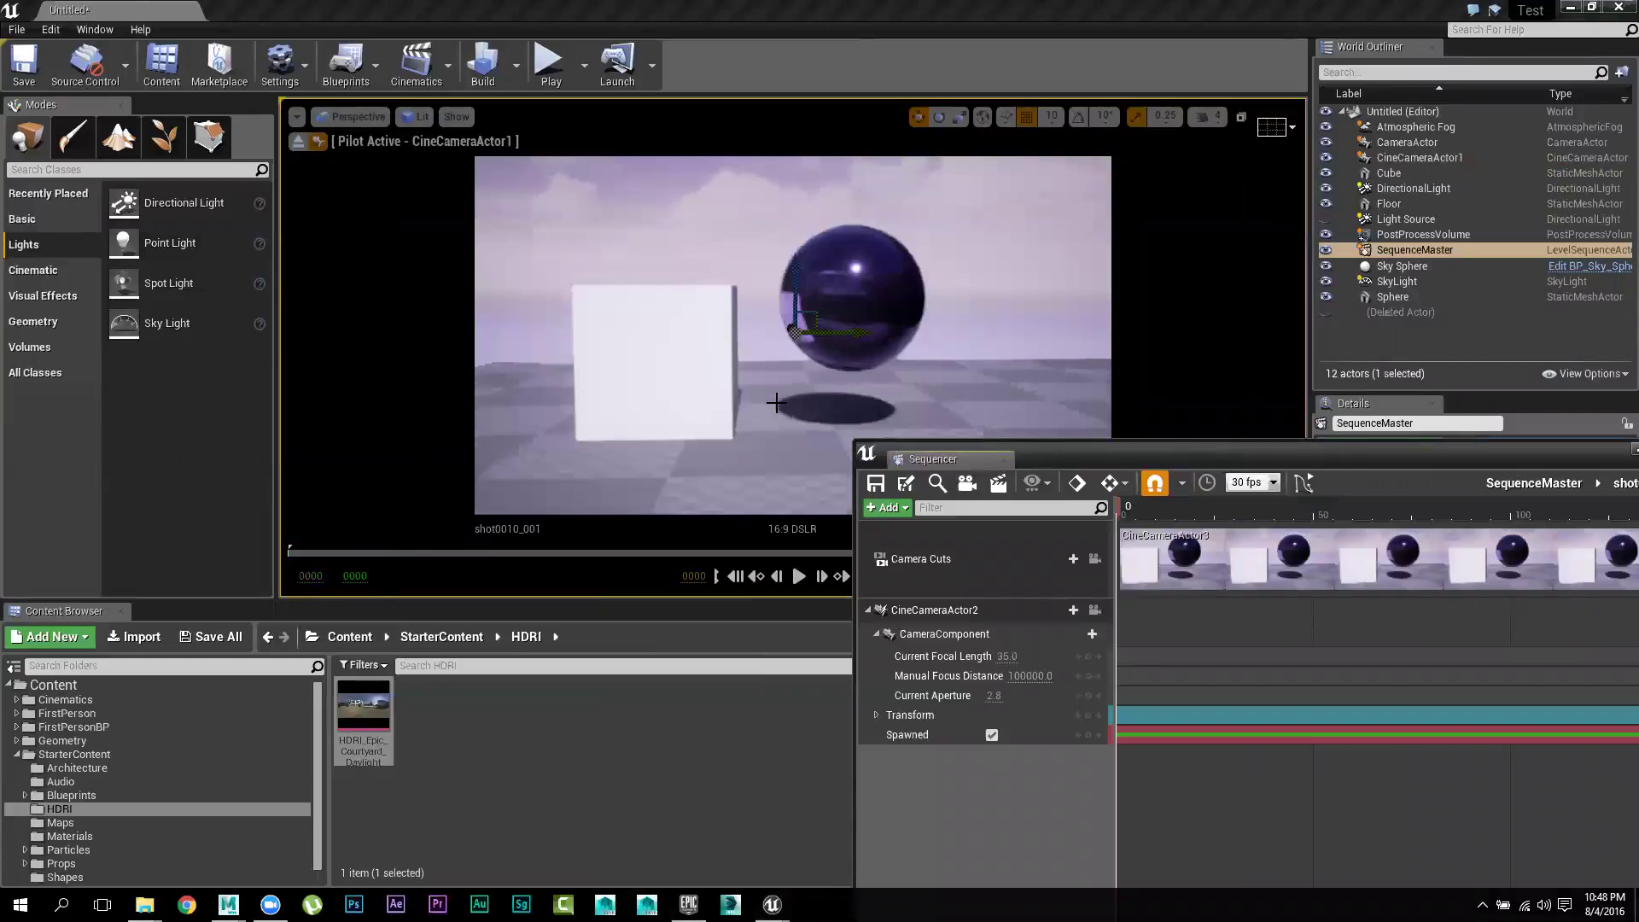
scroll(776, 403, up, 3)
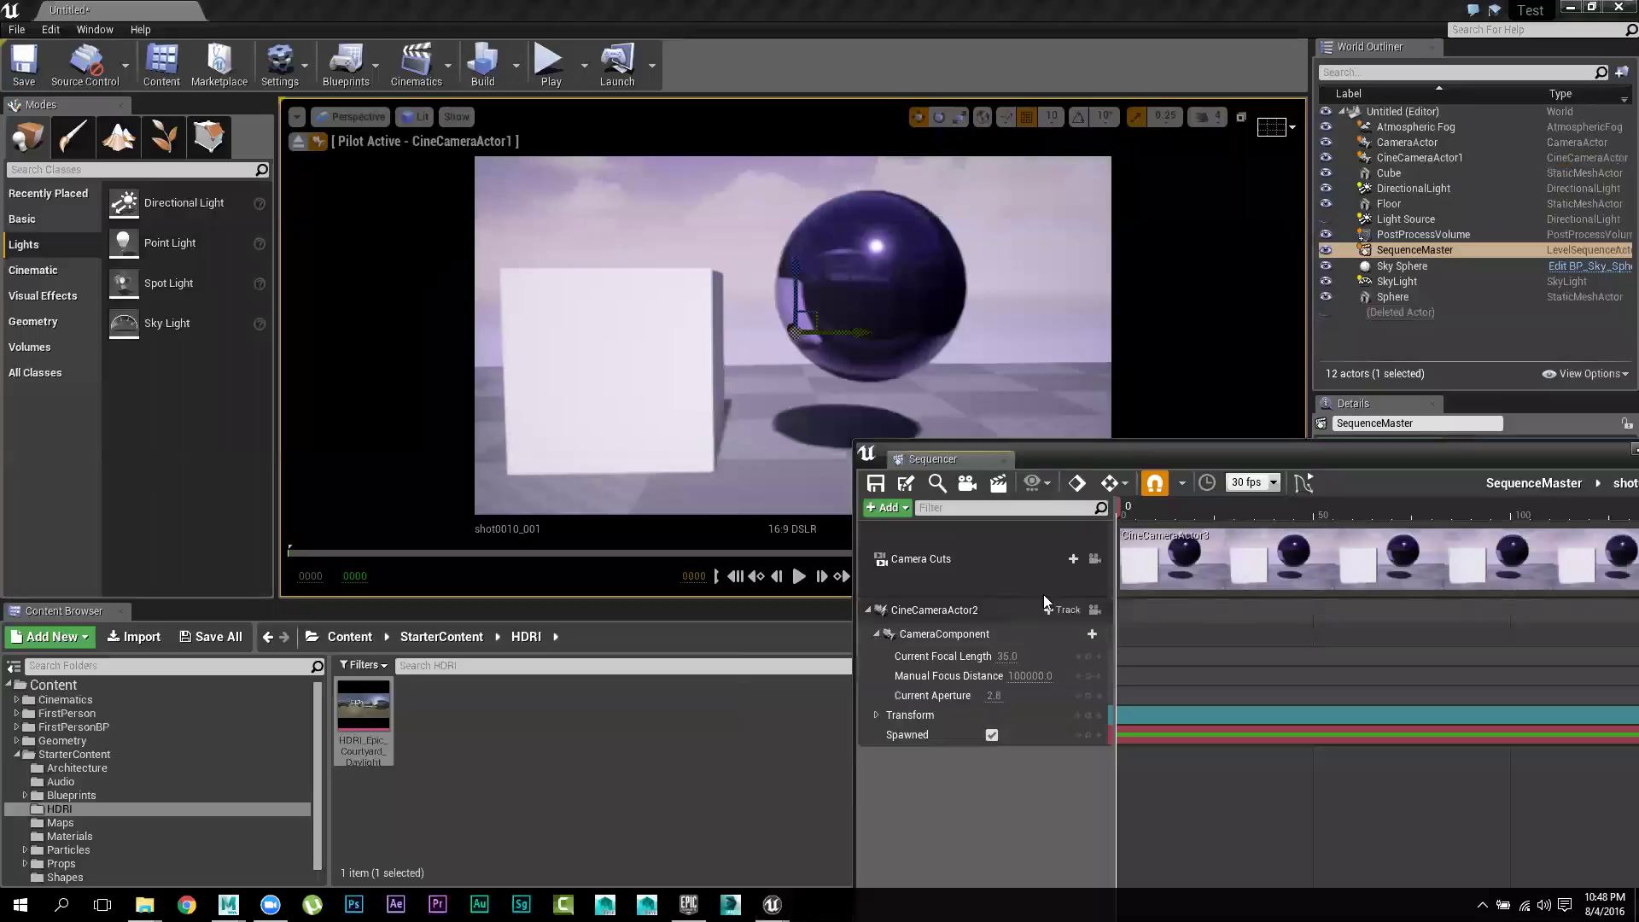
Lock the viewport to the CineCameraActor2 and Camera Cuts cameras to view the shot
click(1000, 619)
click(1096, 613)
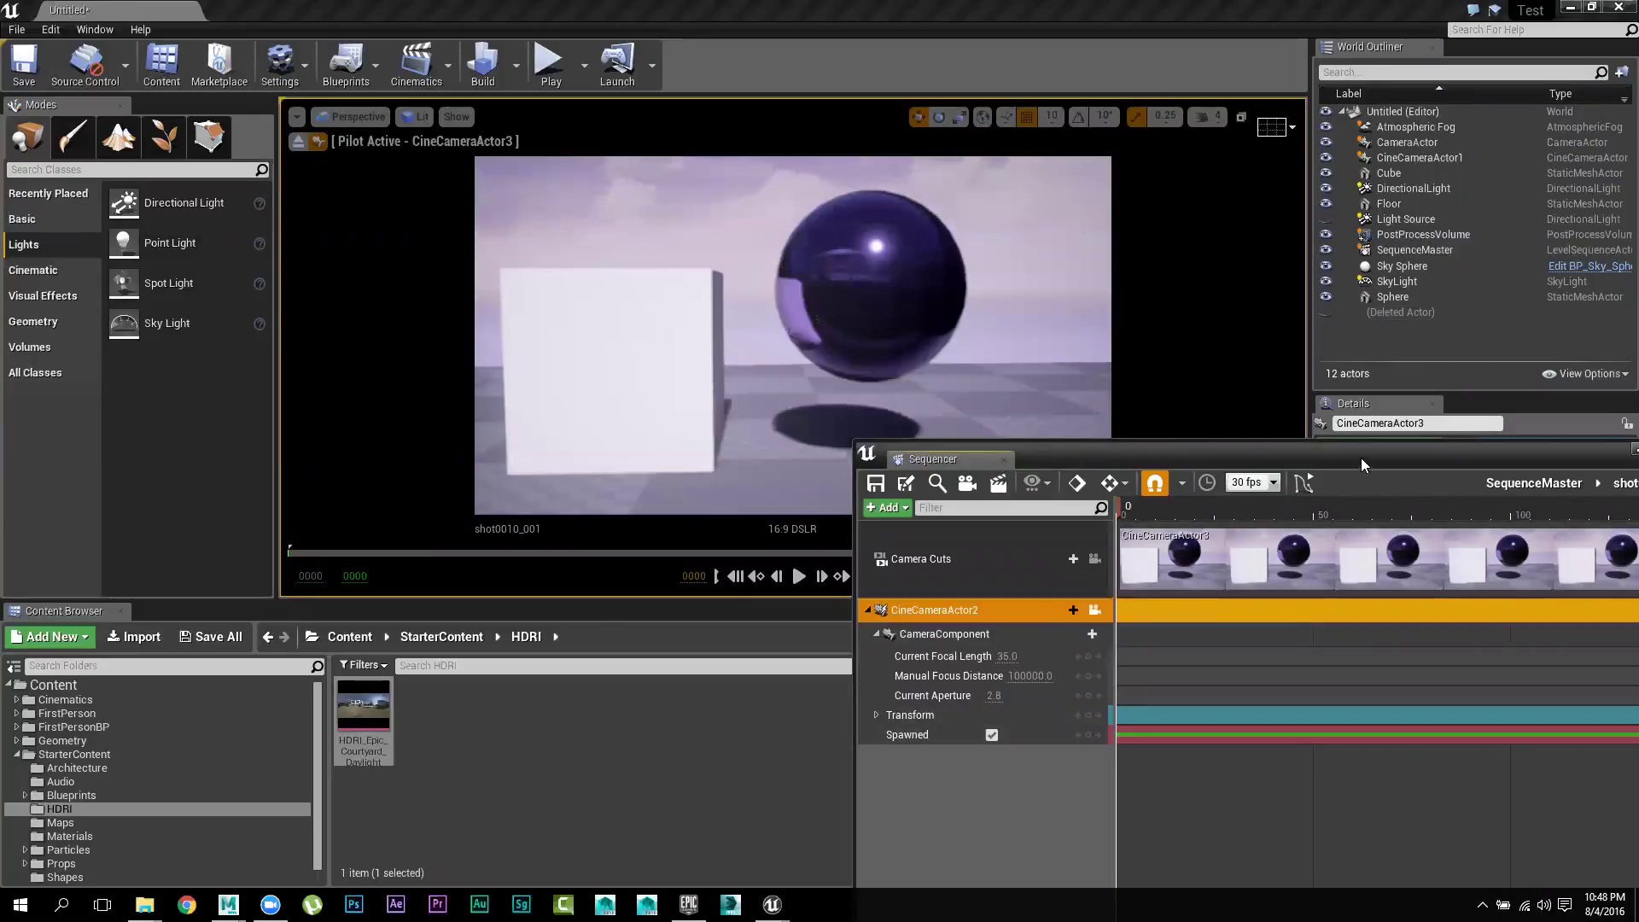
drag(1360, 457, 861, 388)
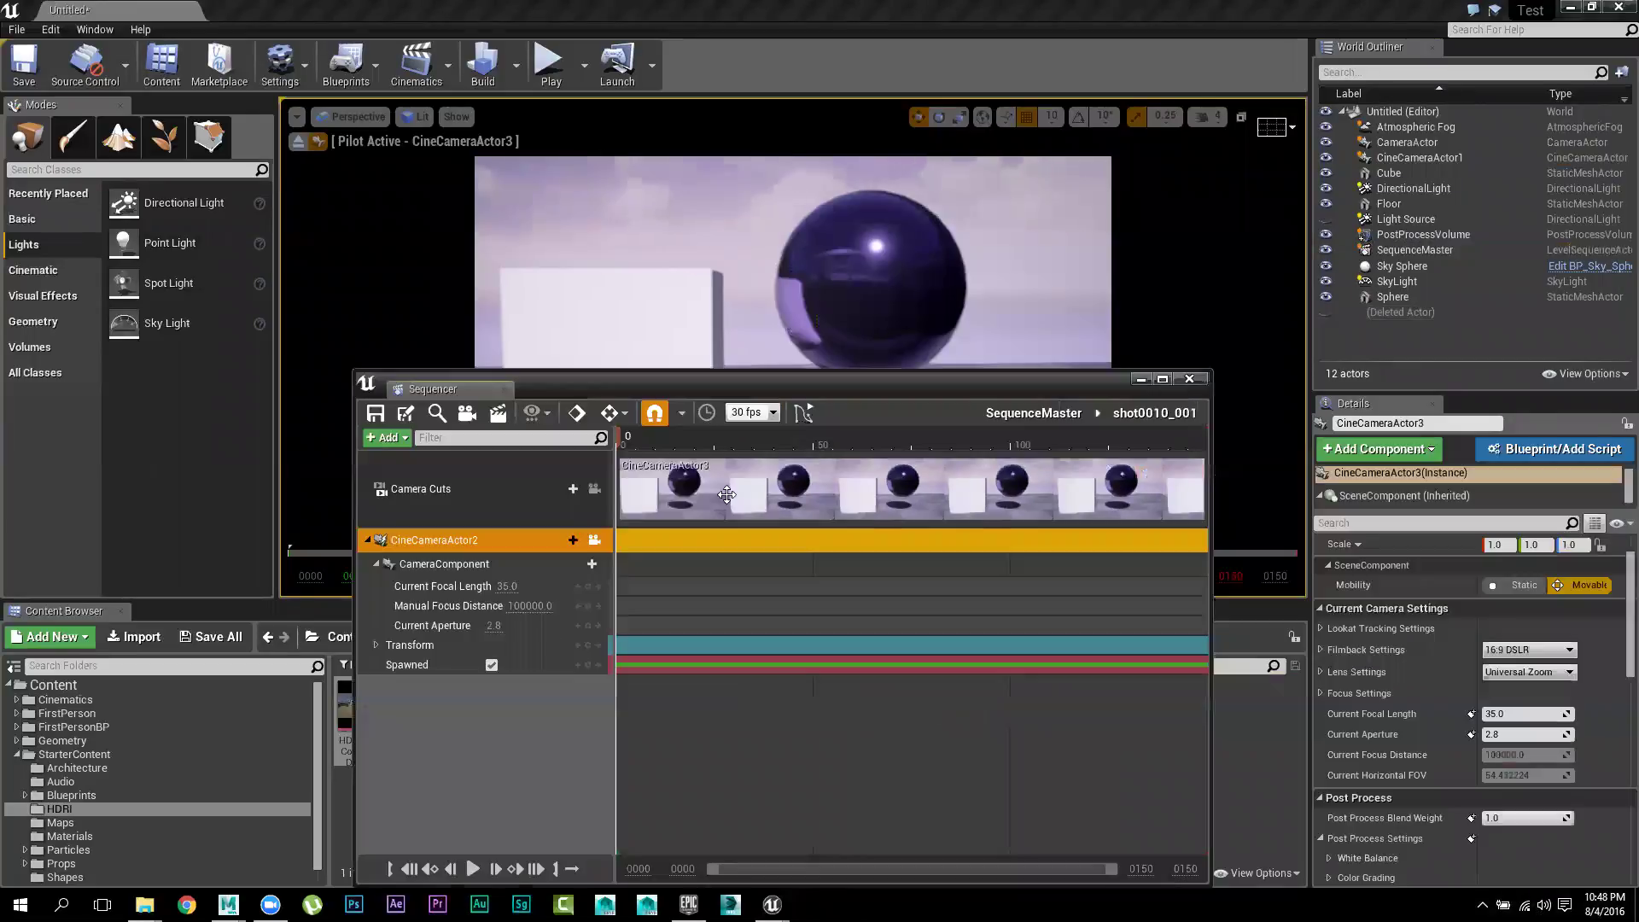
click(495, 485)
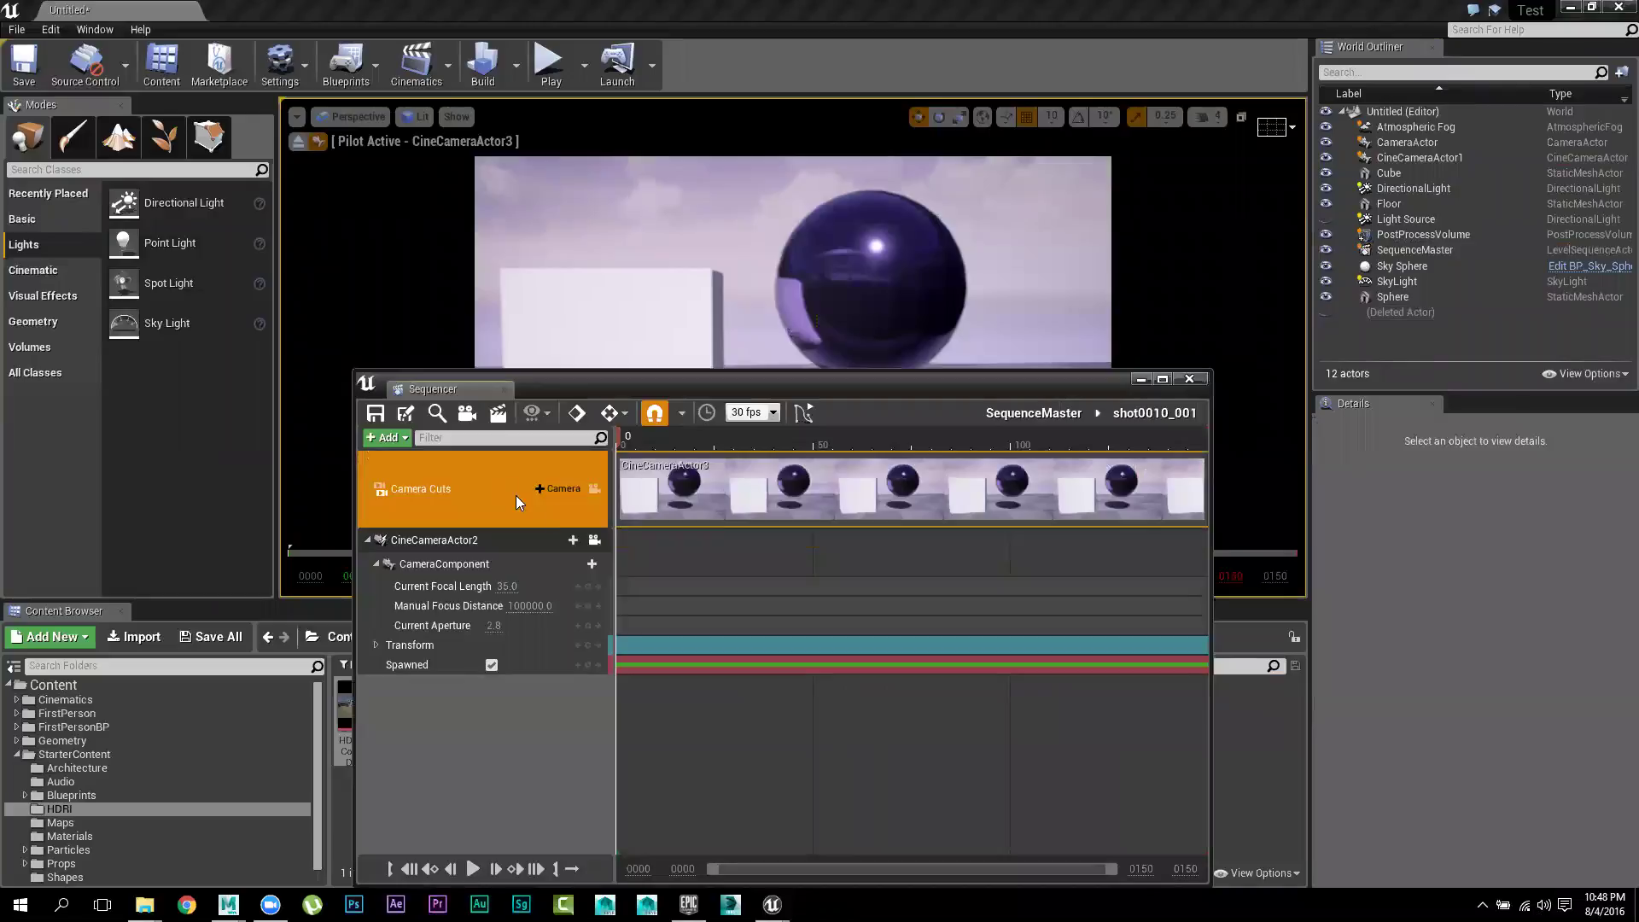
click(595, 540)
click(527, 543)
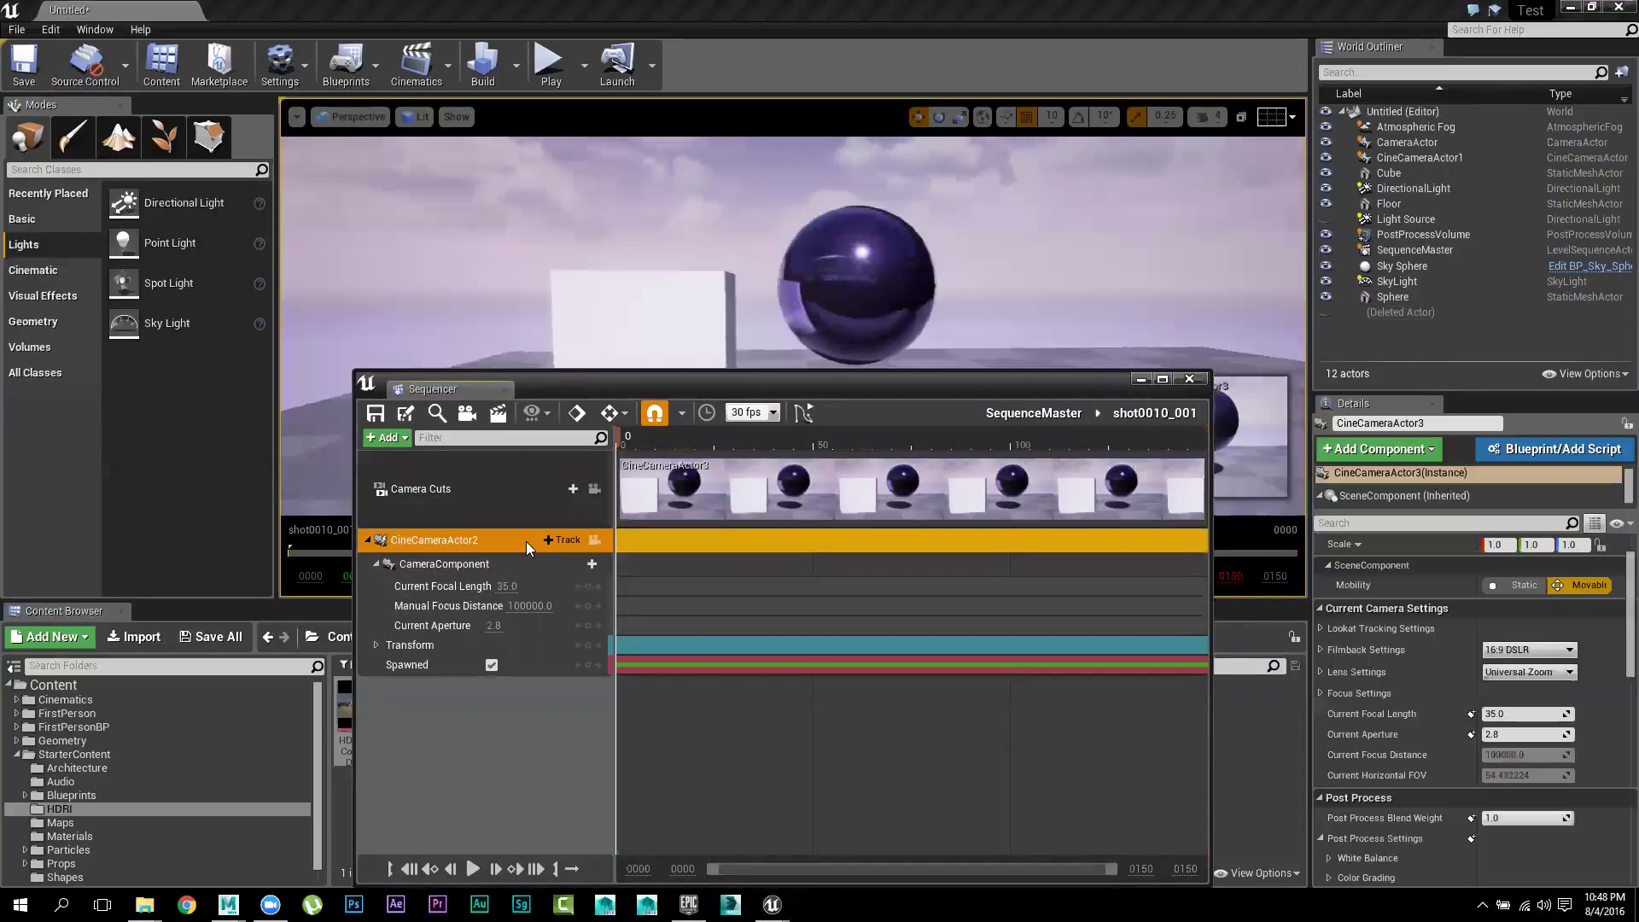
click(589, 491)
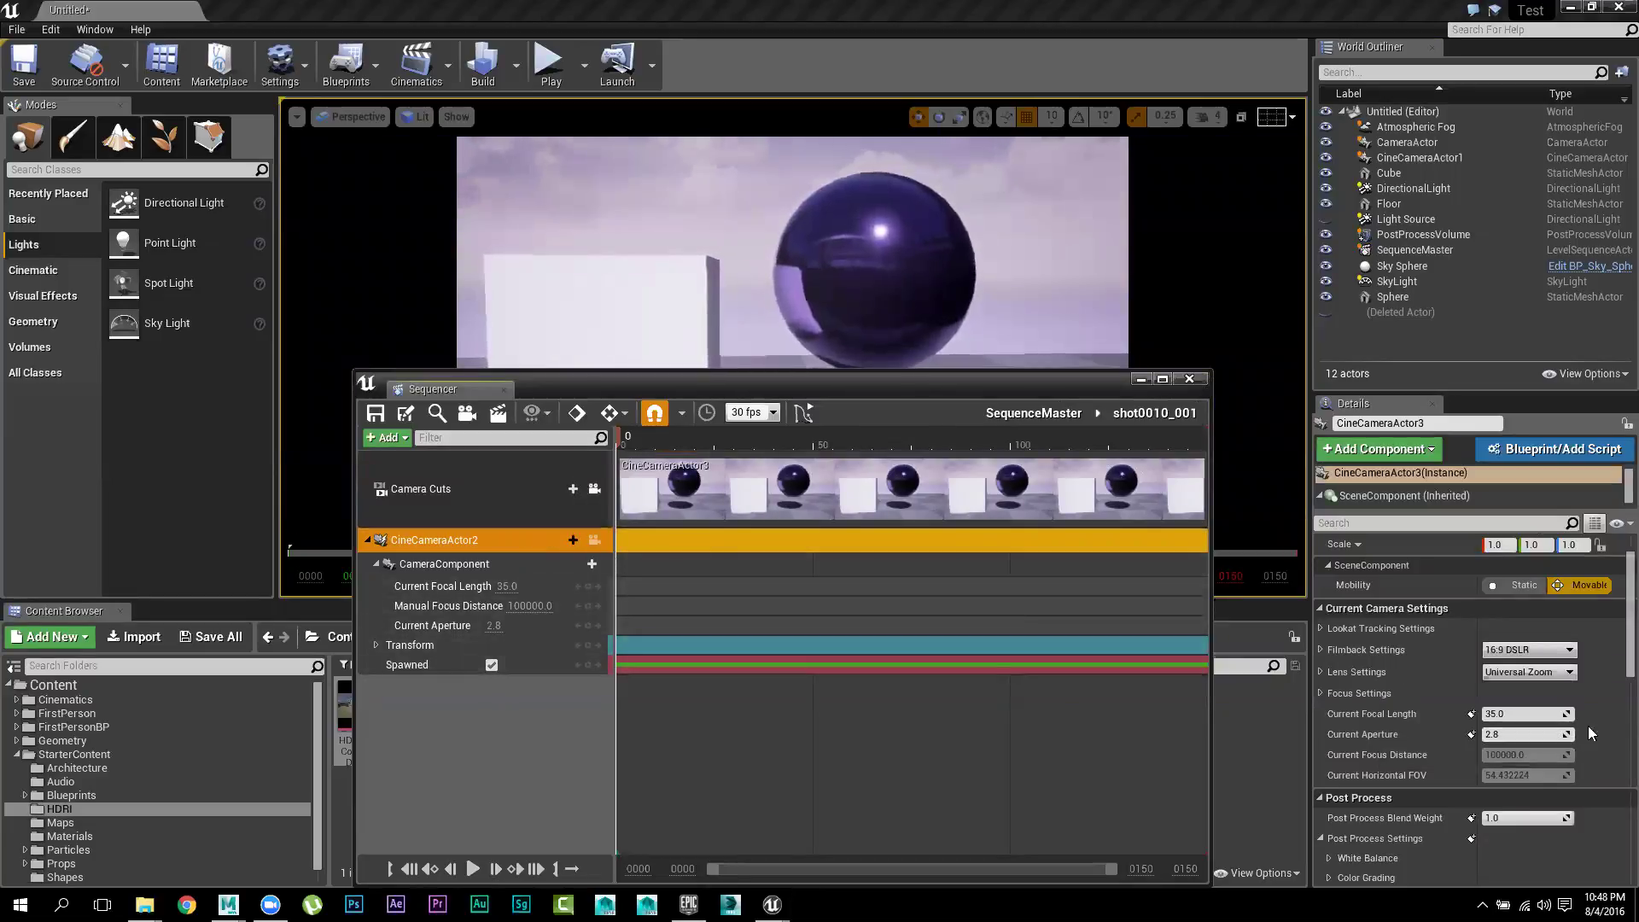
Try the Super 16mm, 16:9 Film and 16:9 Digital Film filmbacks, settling on 16:9 DSLR
click(1520, 654)
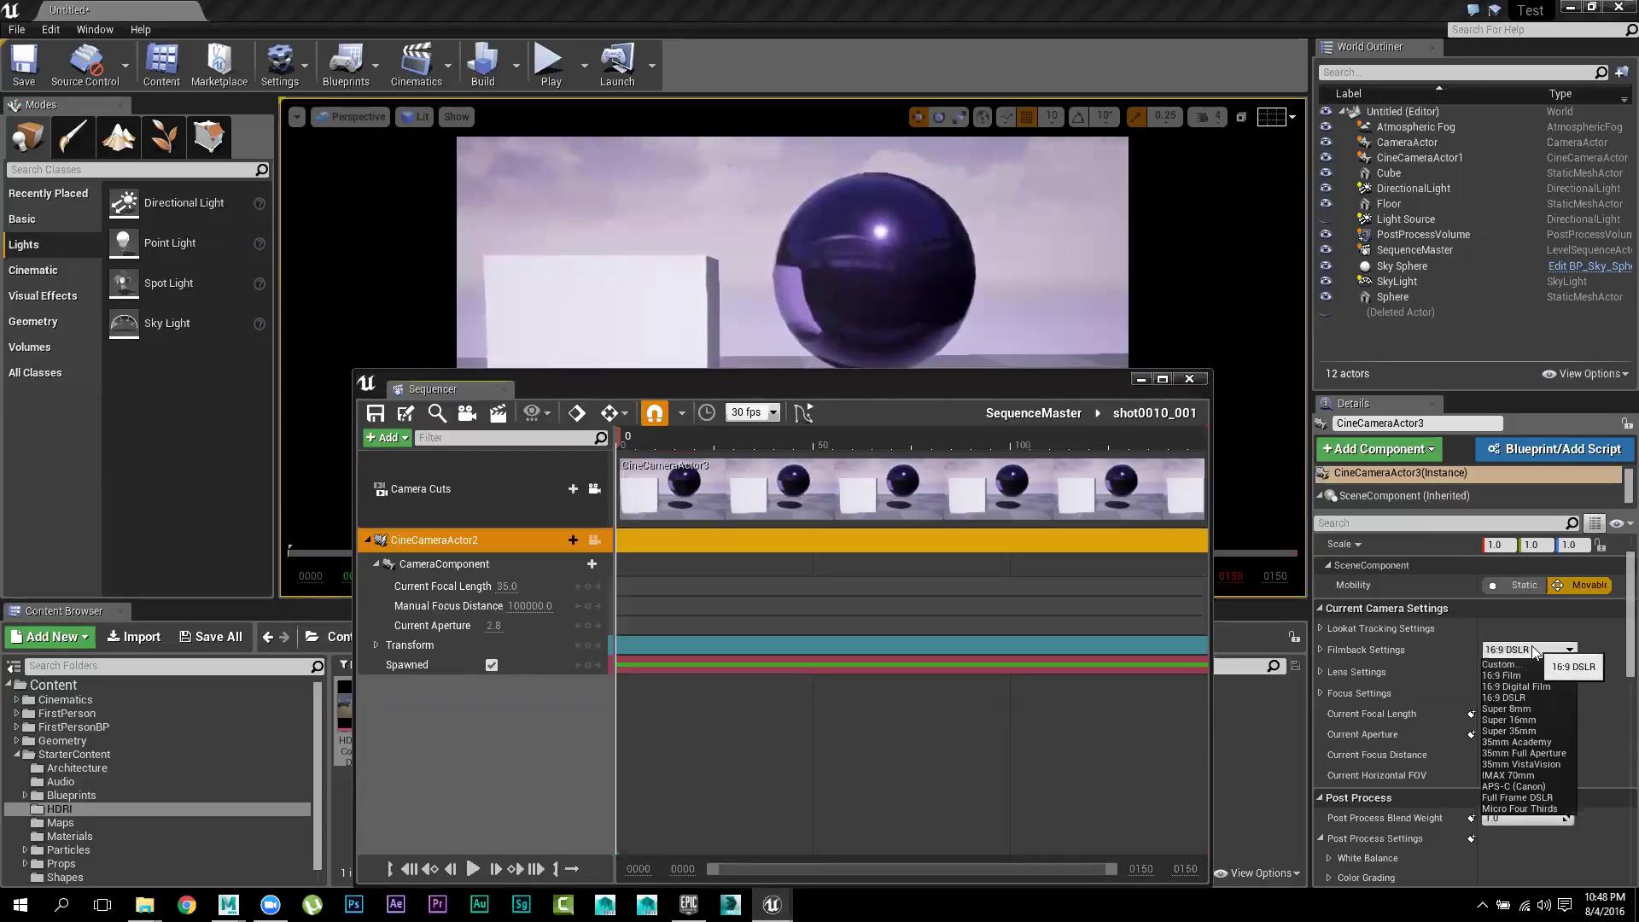
click(1538, 719)
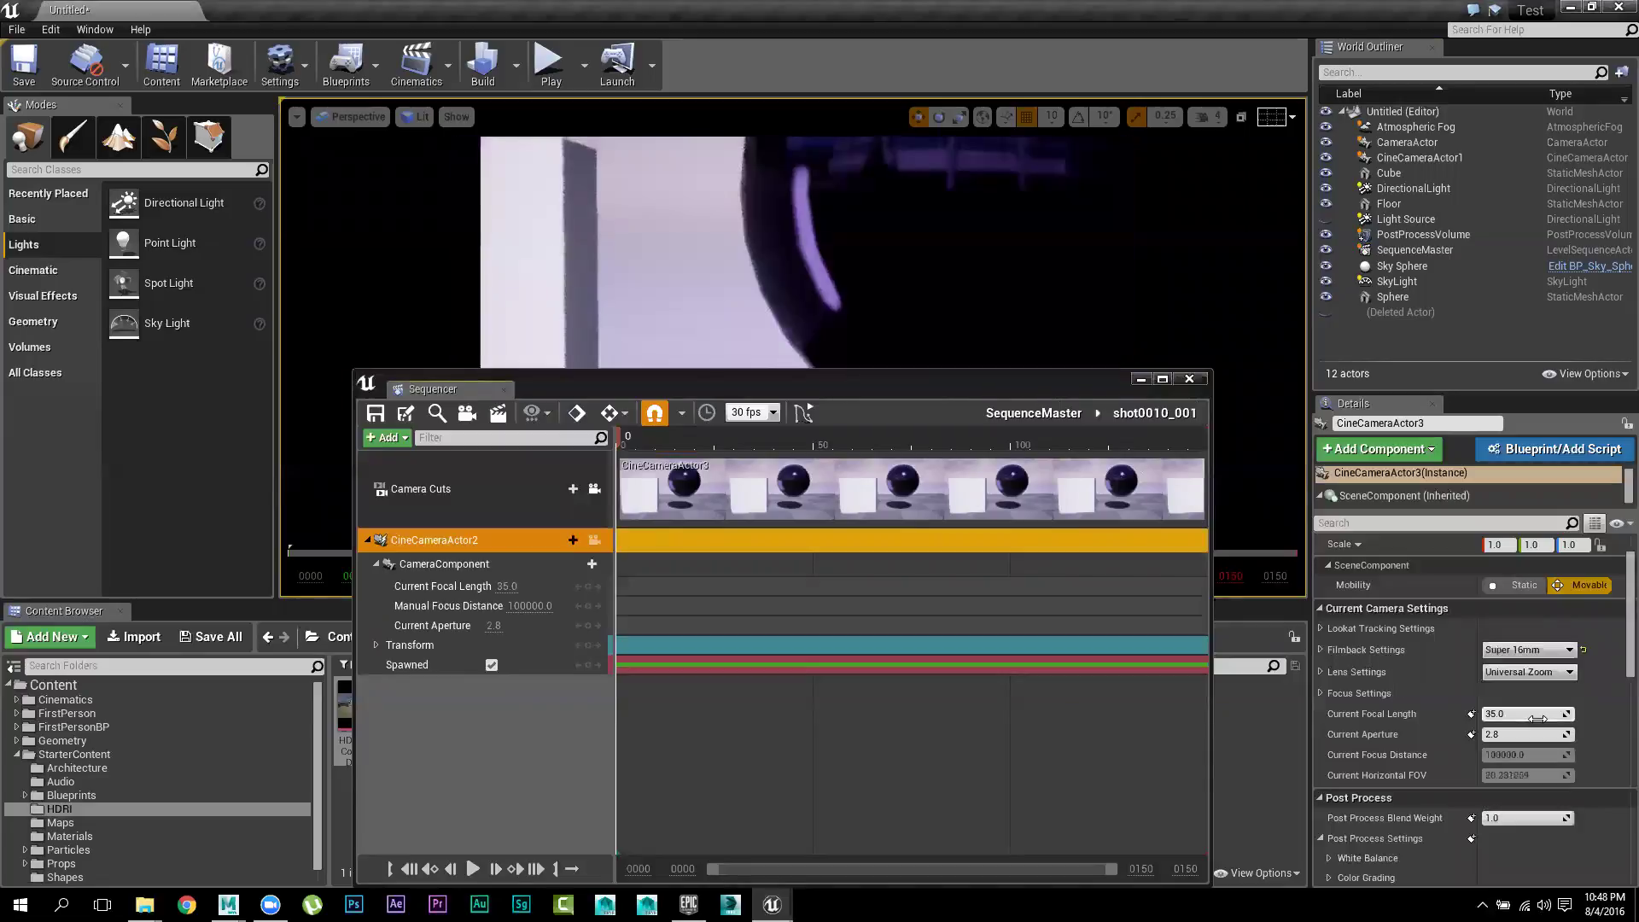
click(1532, 653)
click(1532, 653)
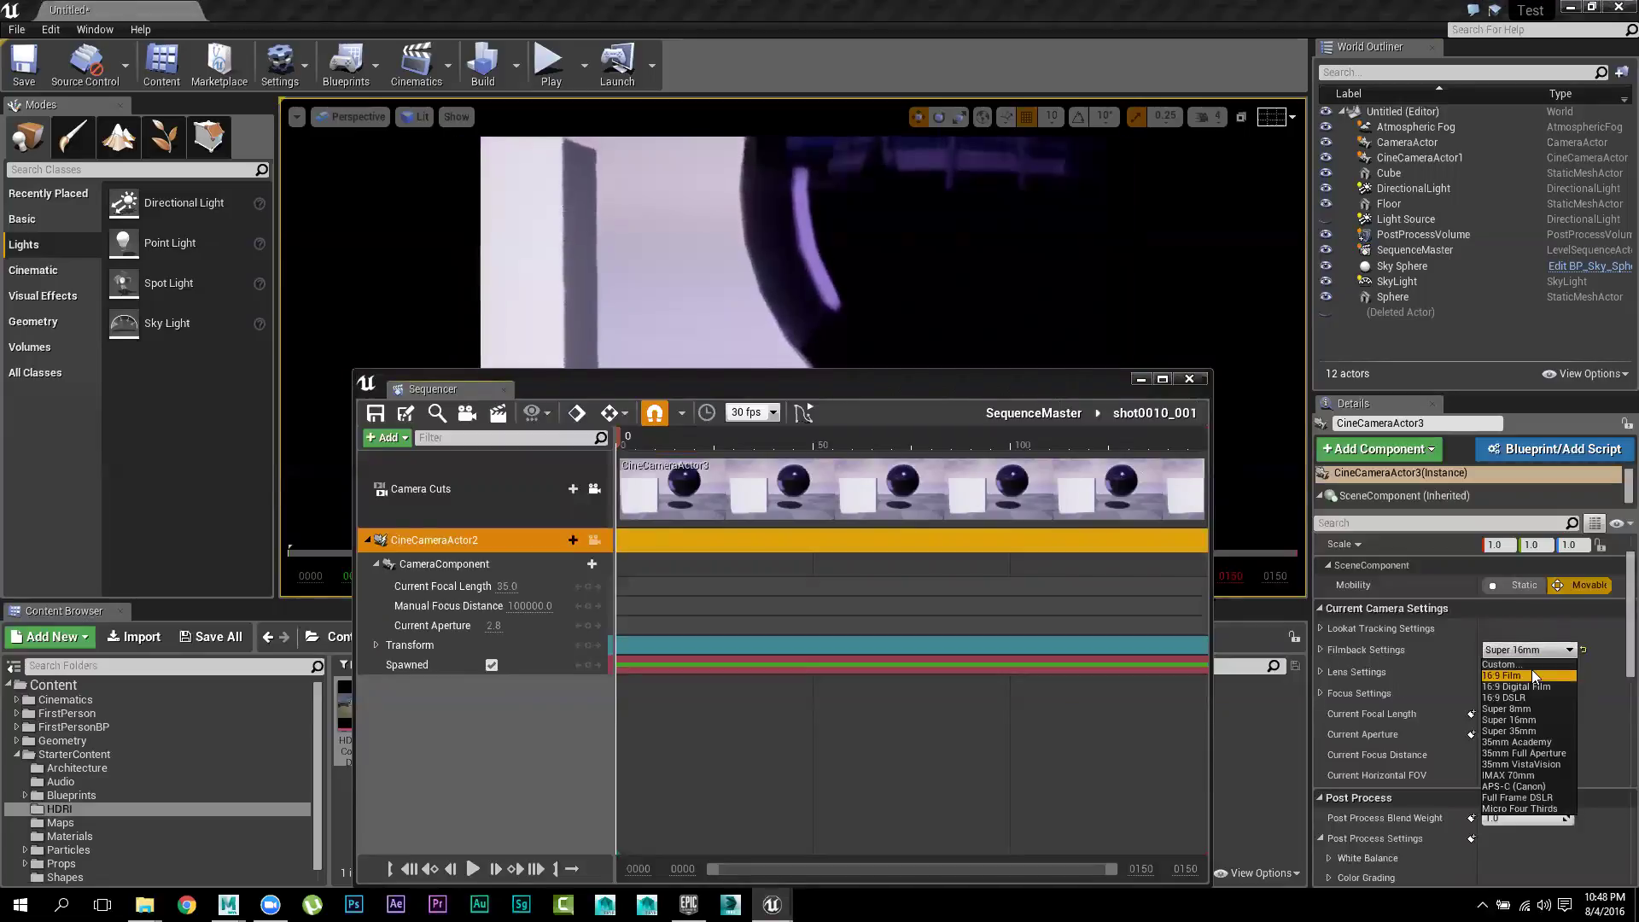
click(1532, 671)
click(1531, 652)
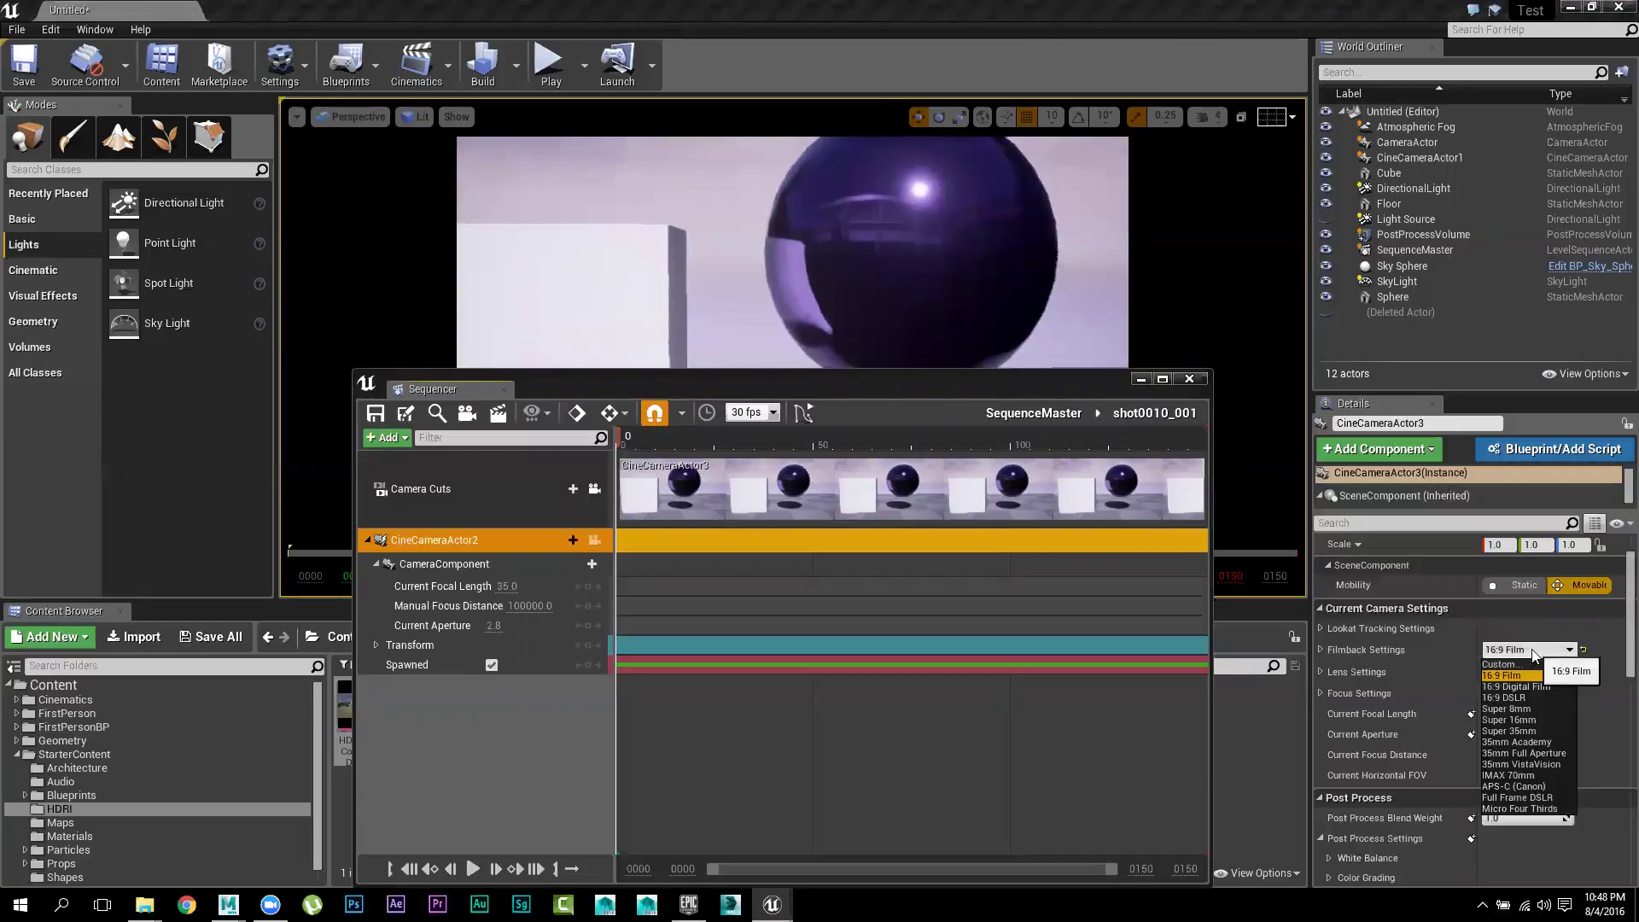
click(1532, 695)
click(1531, 652)
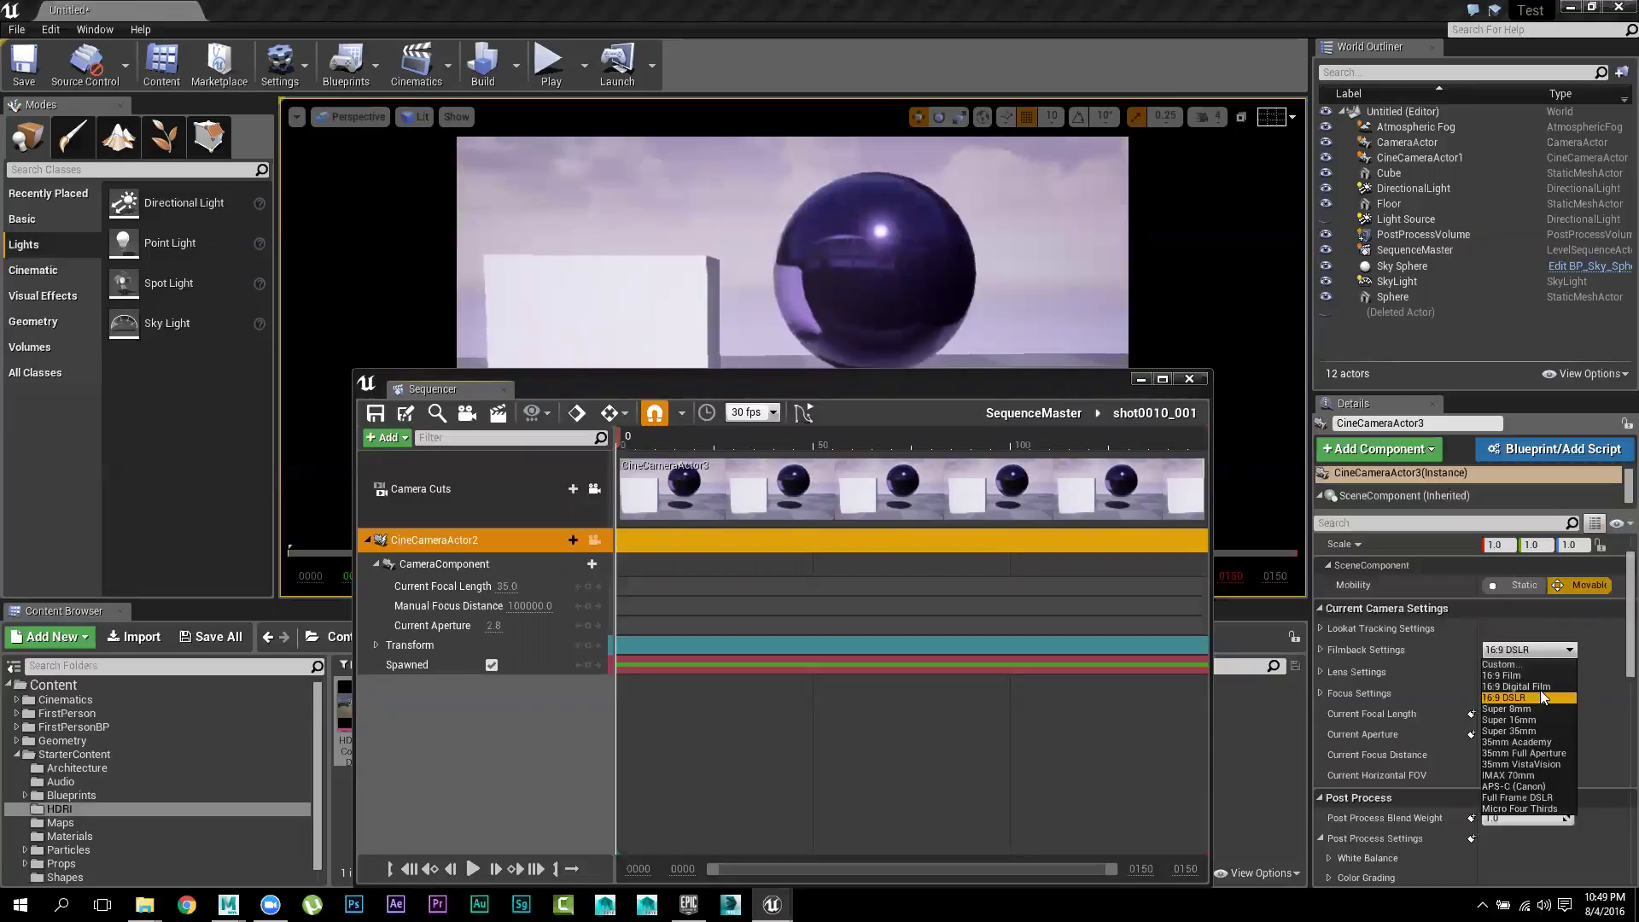
click(1540, 687)
click(1537, 650)
click(1530, 695)
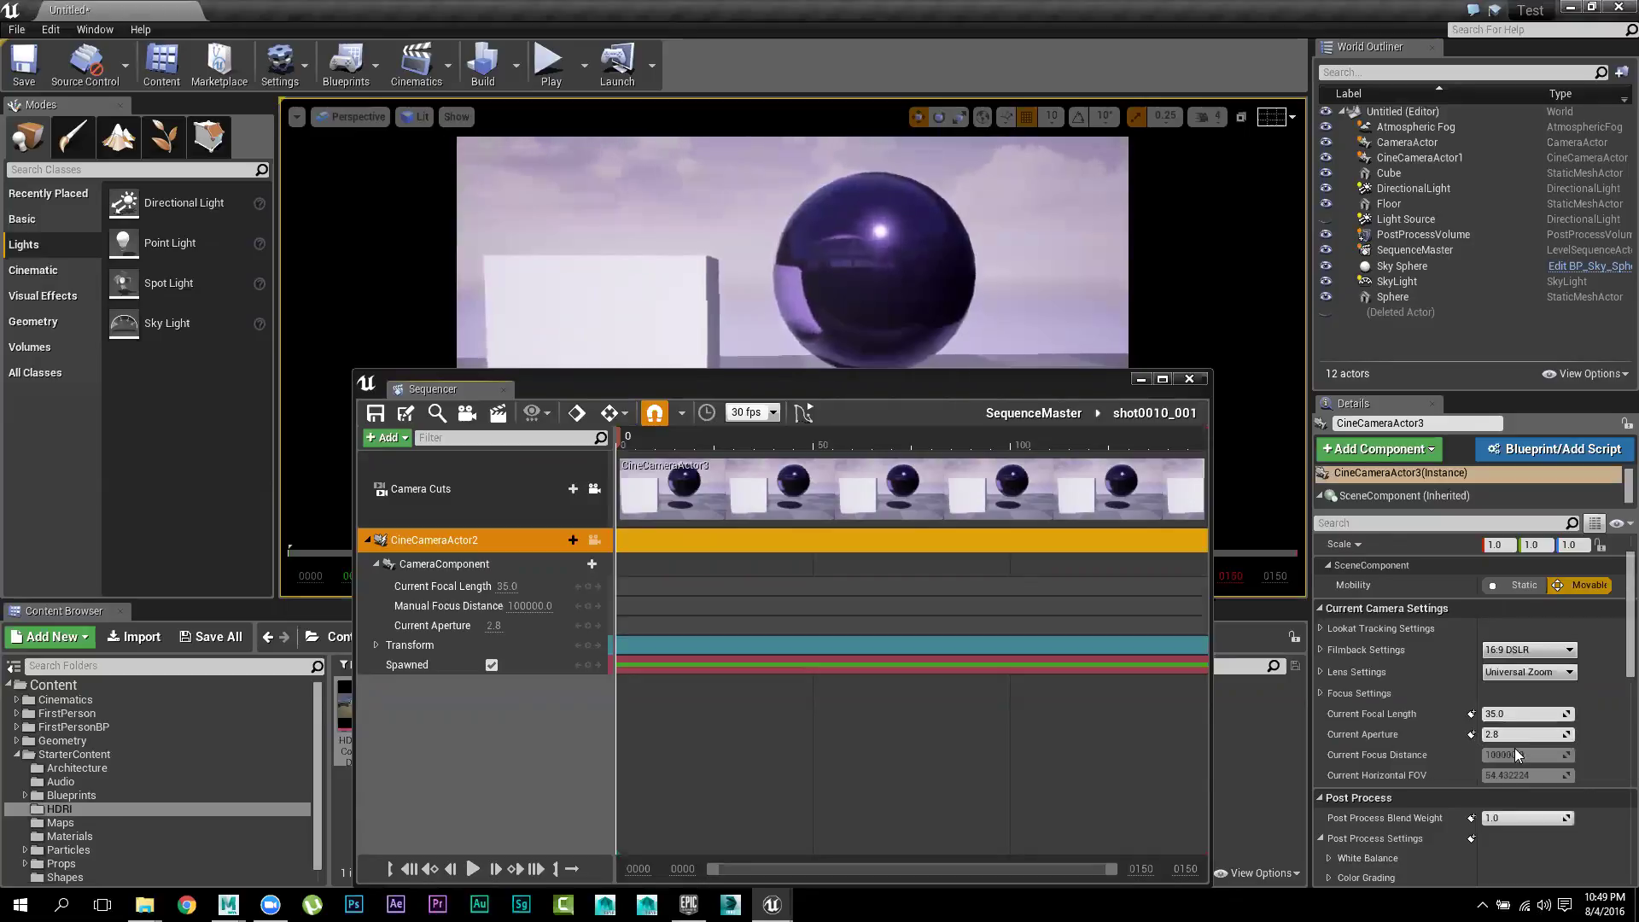
Enable the camera's Screen Space Reflections Quality override and set it to 100
scroll(1517, 751, down, 2)
scroll(1515, 756, down, 1)
scroll(1516, 756, down, 1)
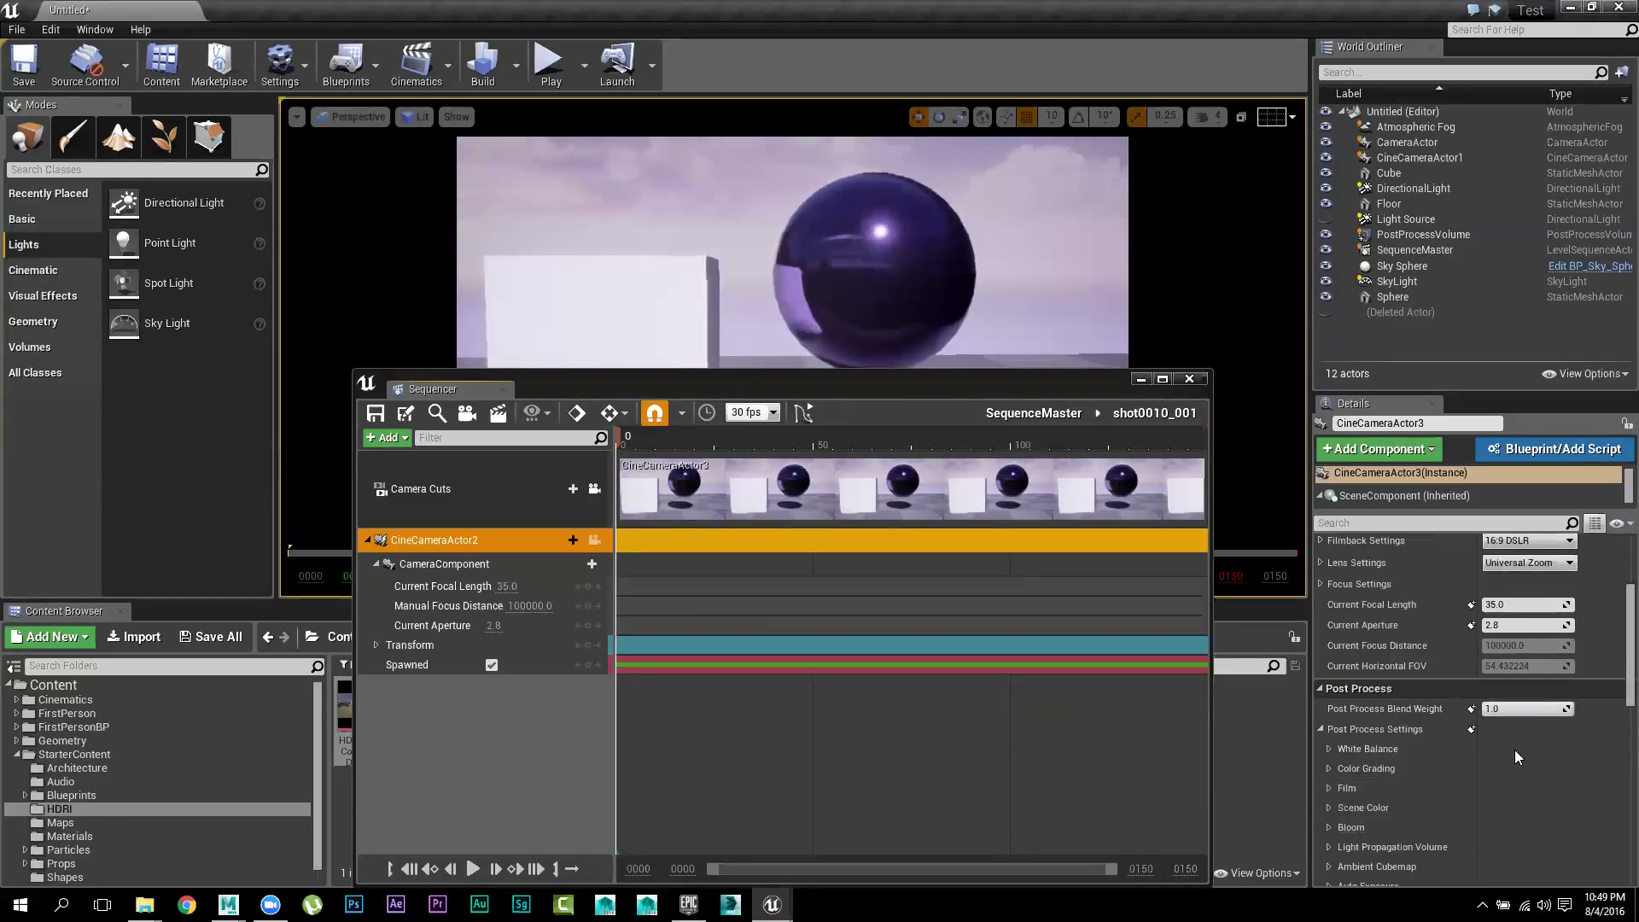
scroll(1514, 749, down, 2)
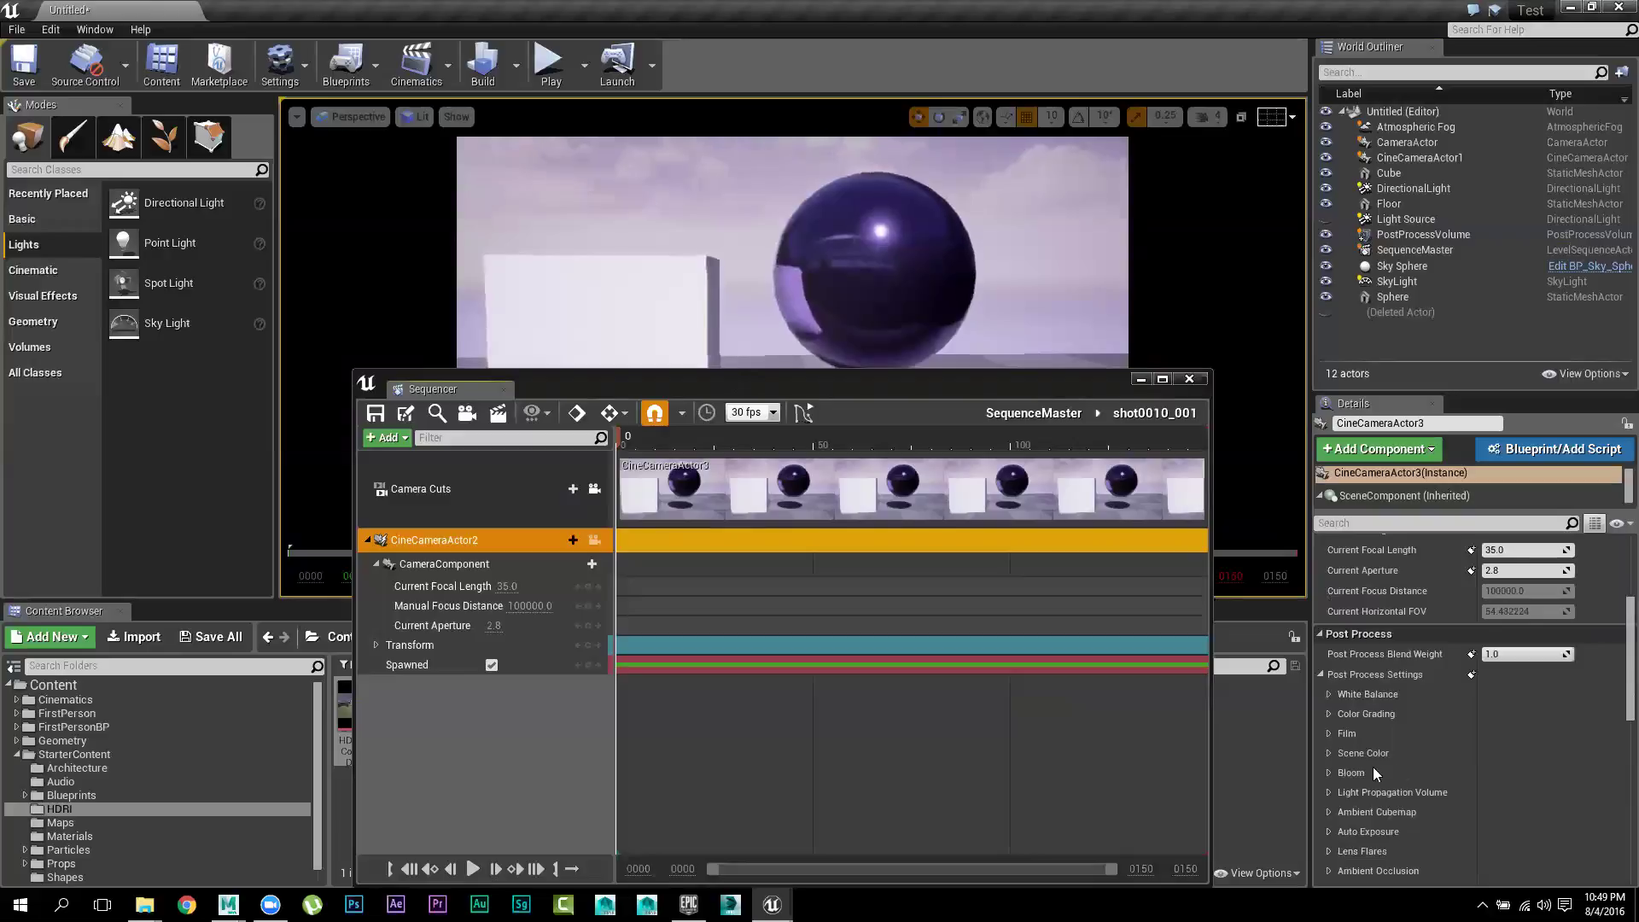
scroll(1357, 786, down, 3)
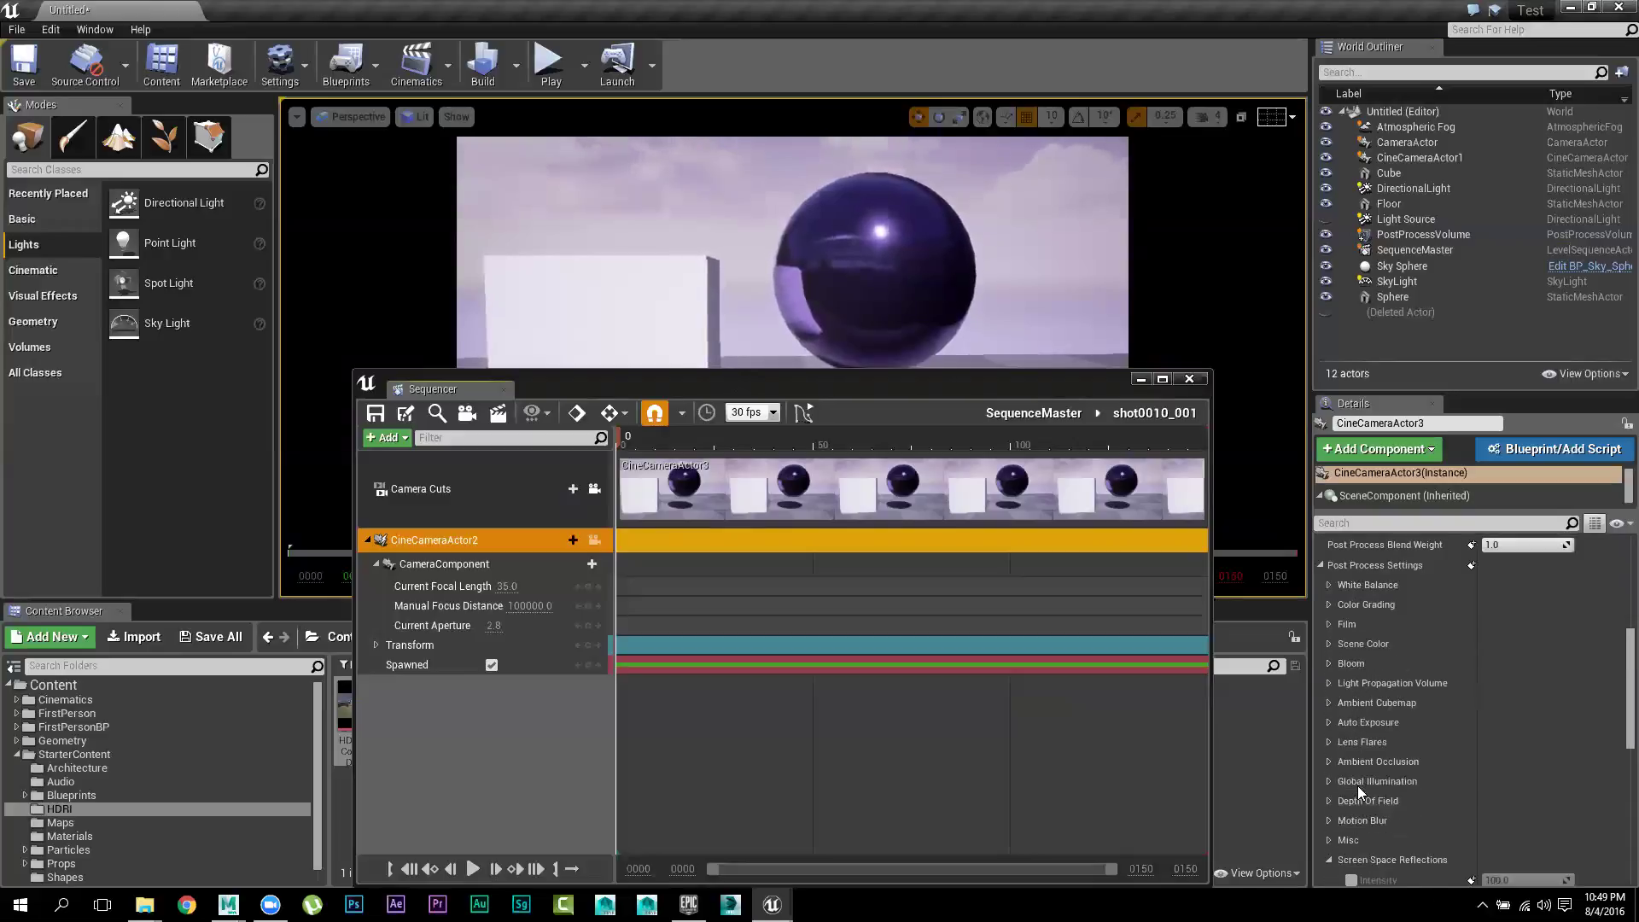
scroll(1373, 790, down, 2)
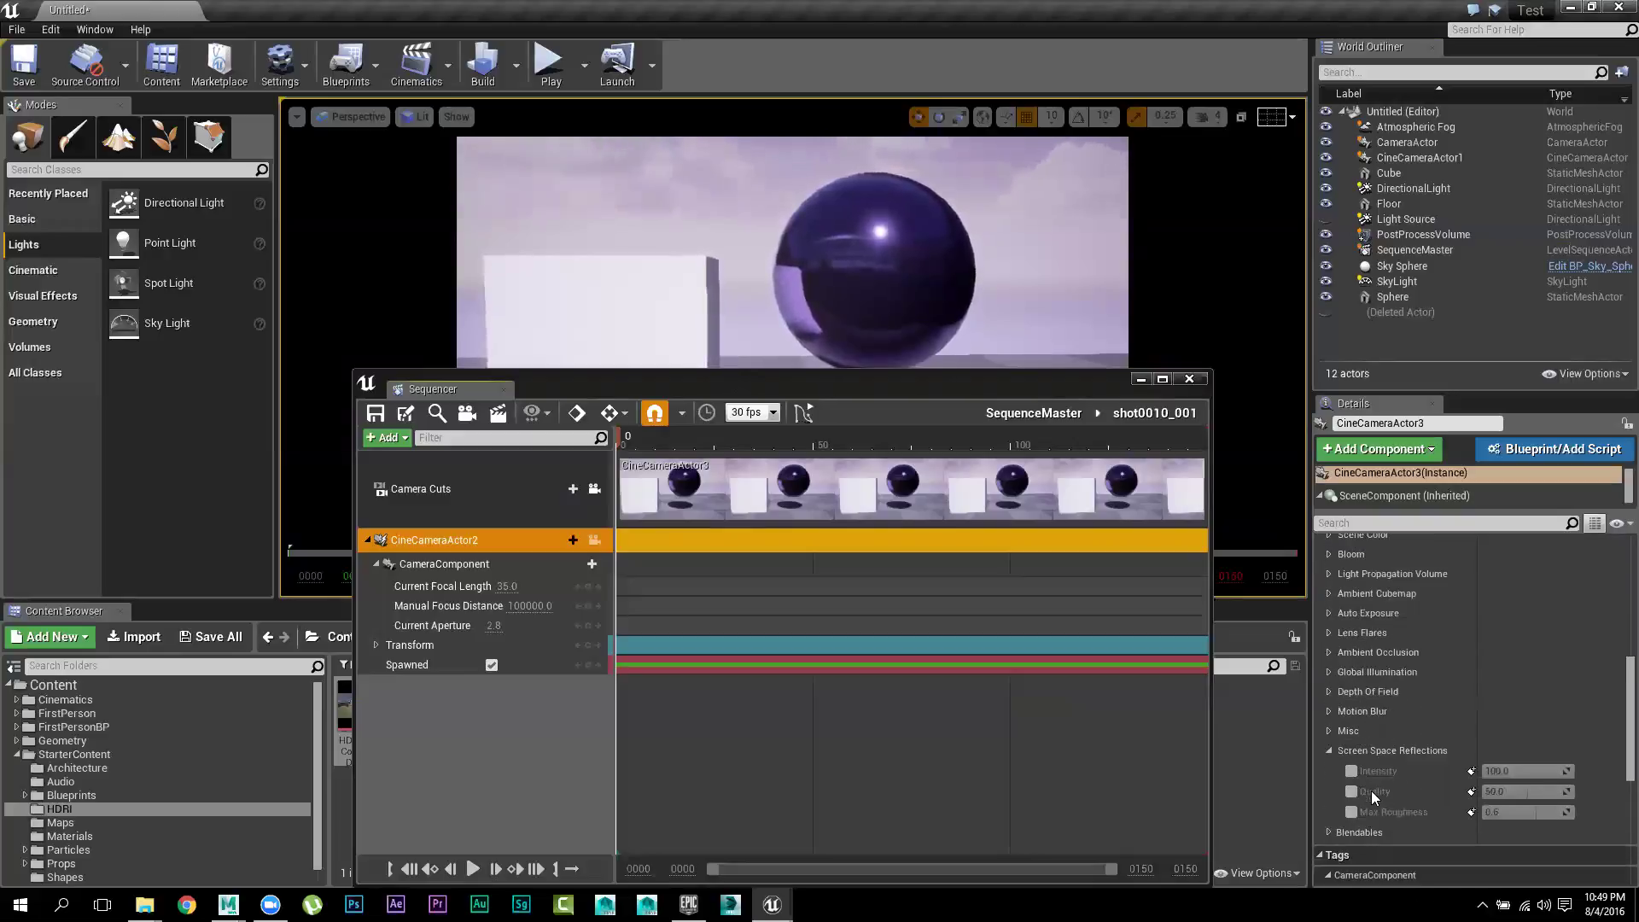
click(1351, 791)
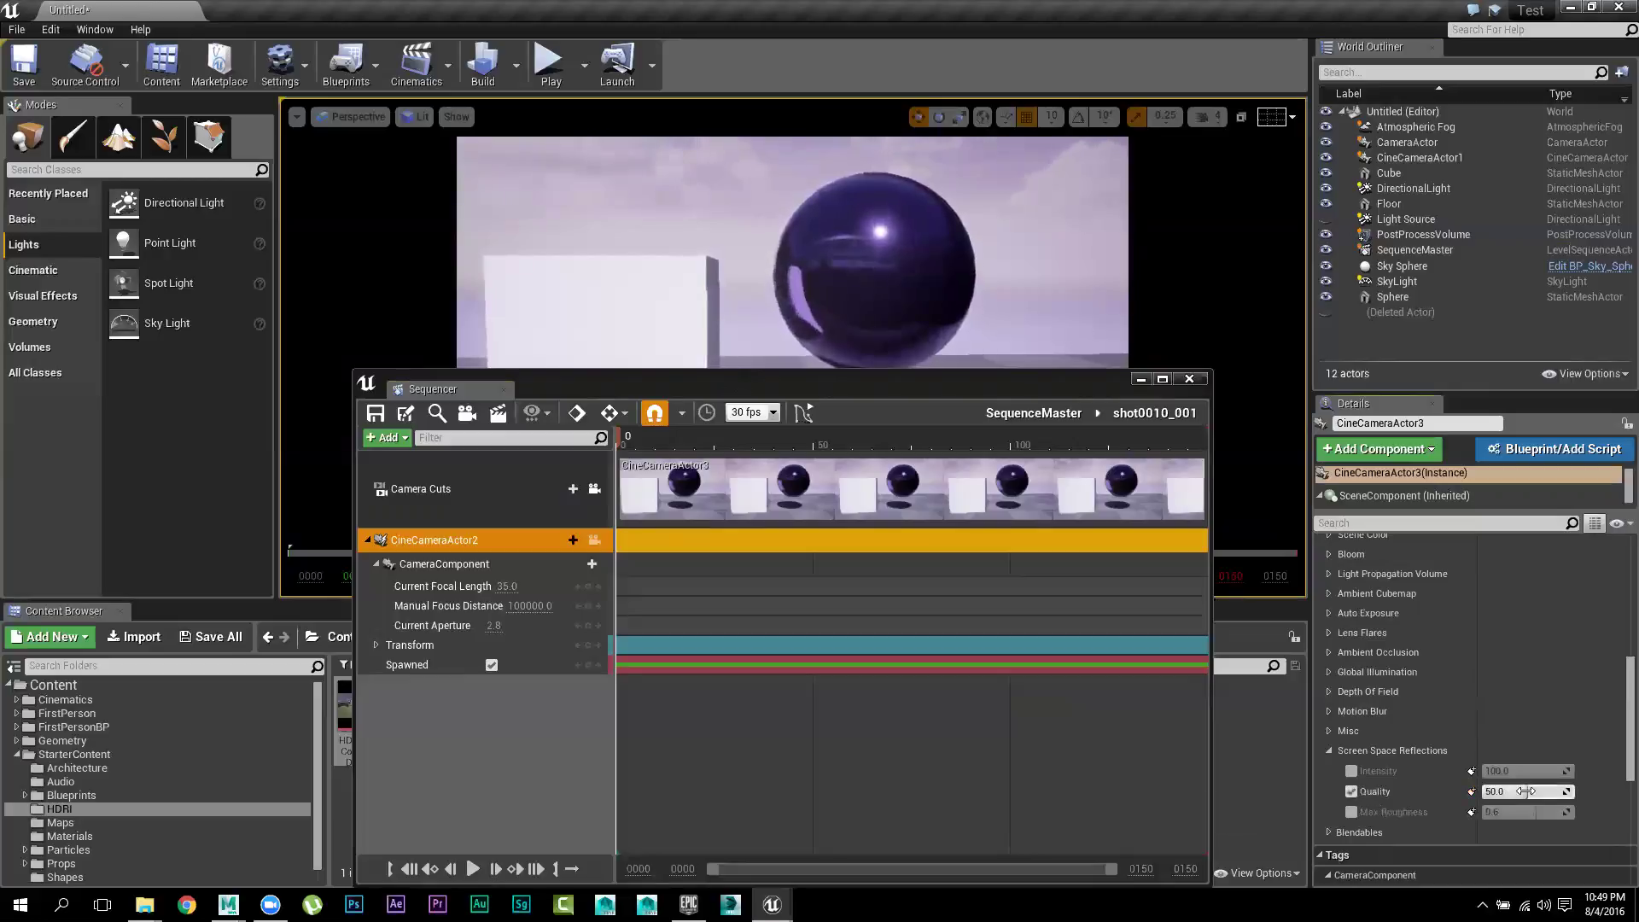
drag(1530, 791, 1546, 791)
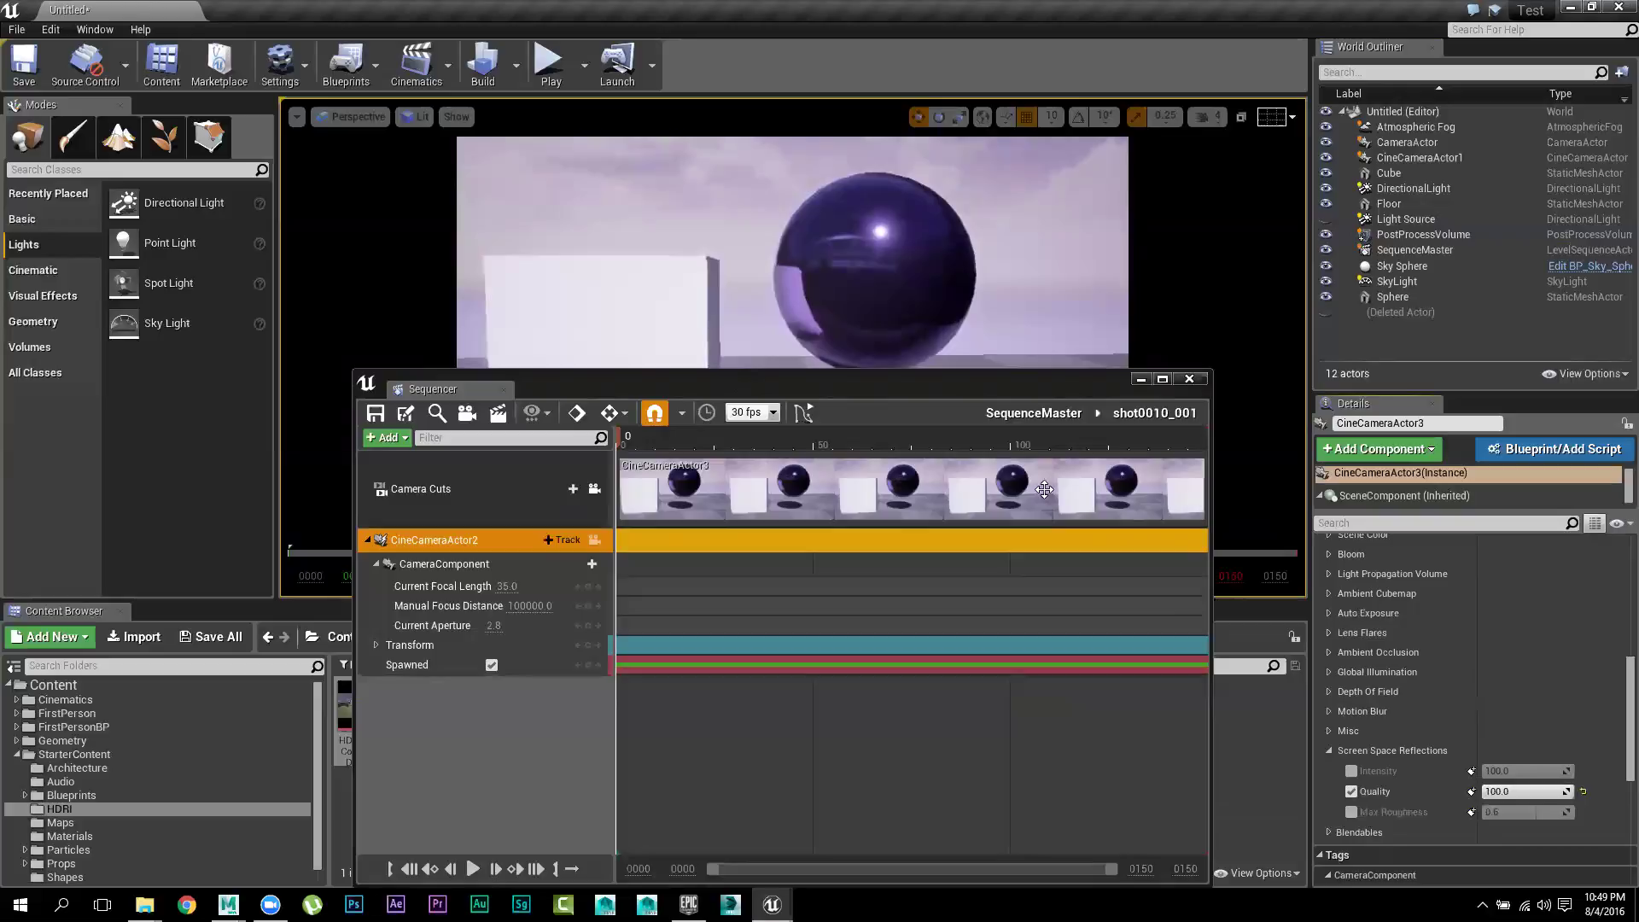
drag(968, 391, 993, 440)
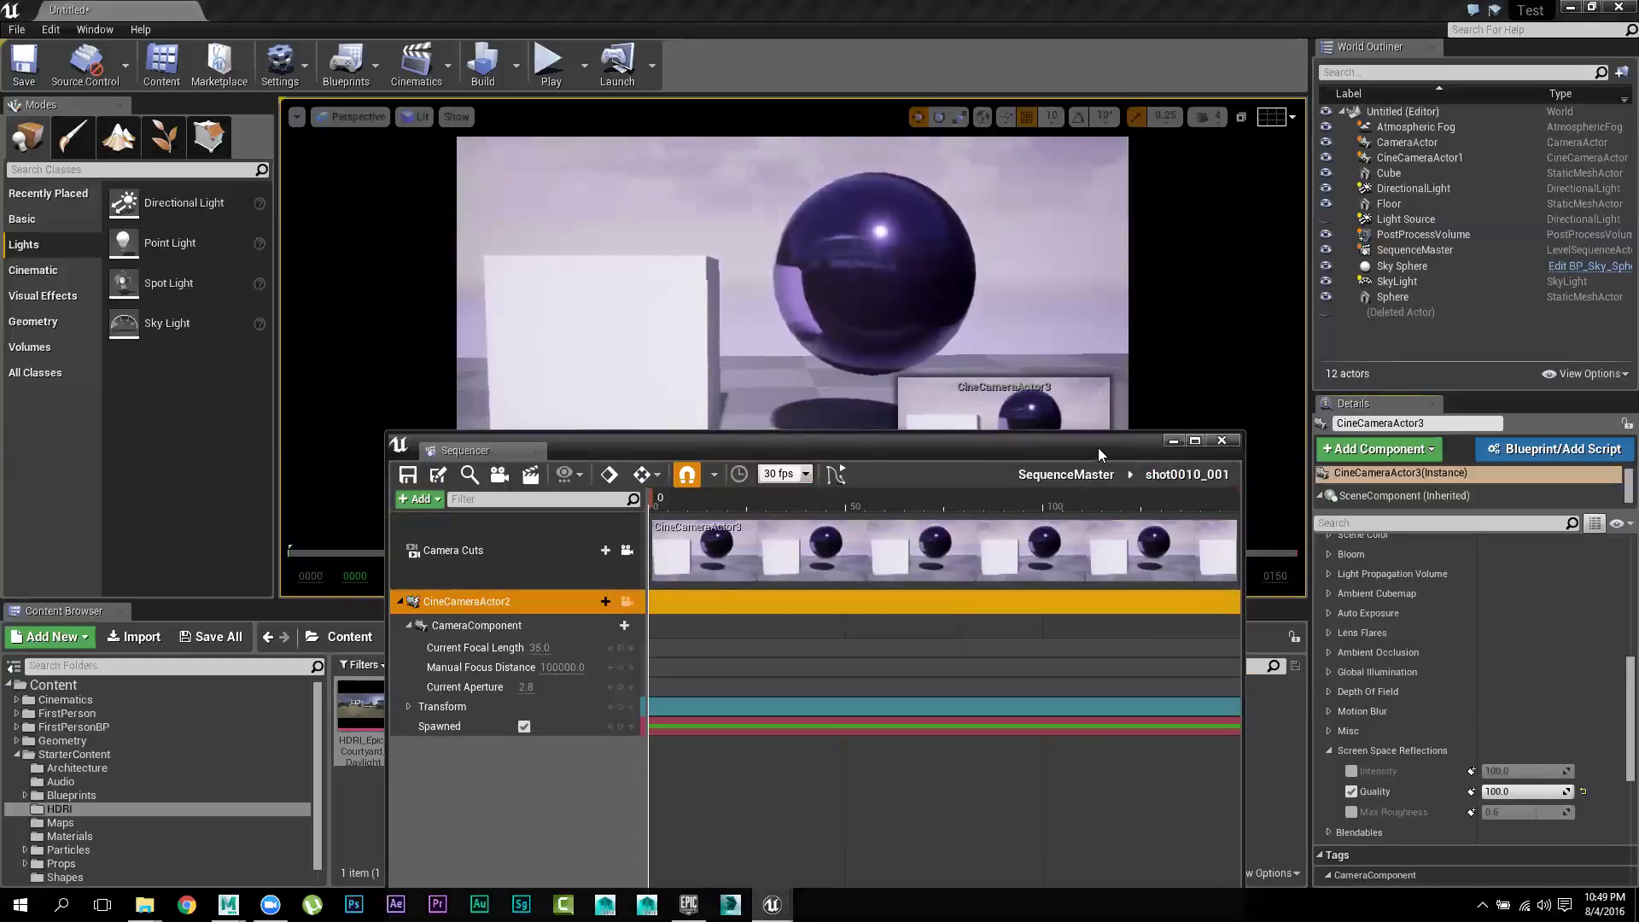
drag(1097, 444, 1053, 202)
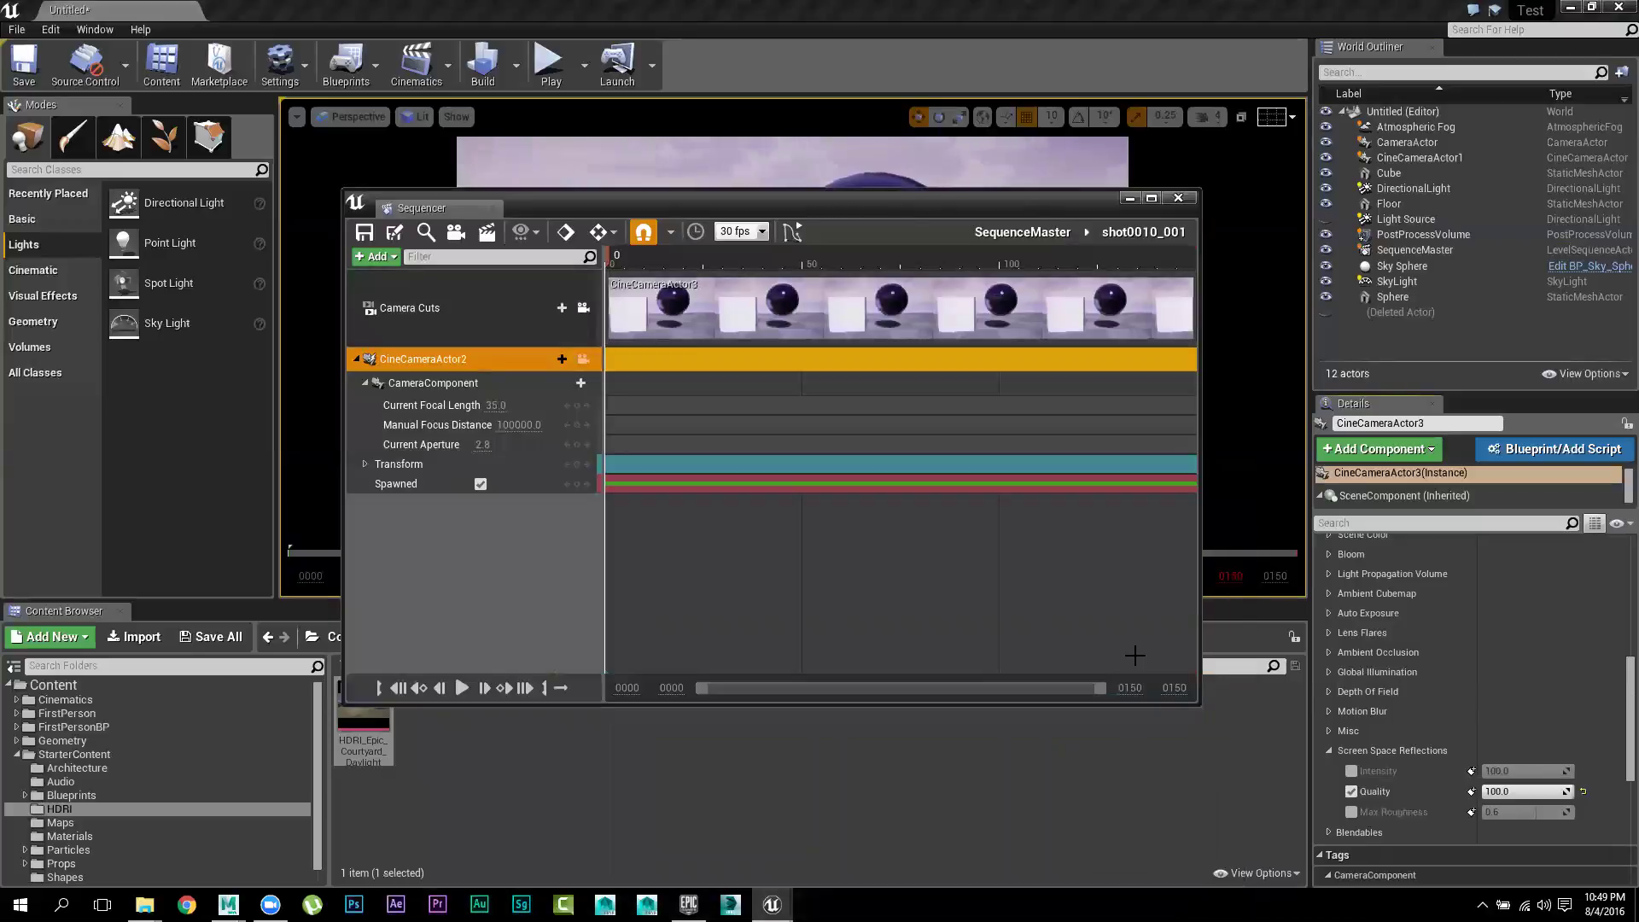
Set the Render Movie capture to 25 fps at 1280 x 720 (16:9)
click(487, 232)
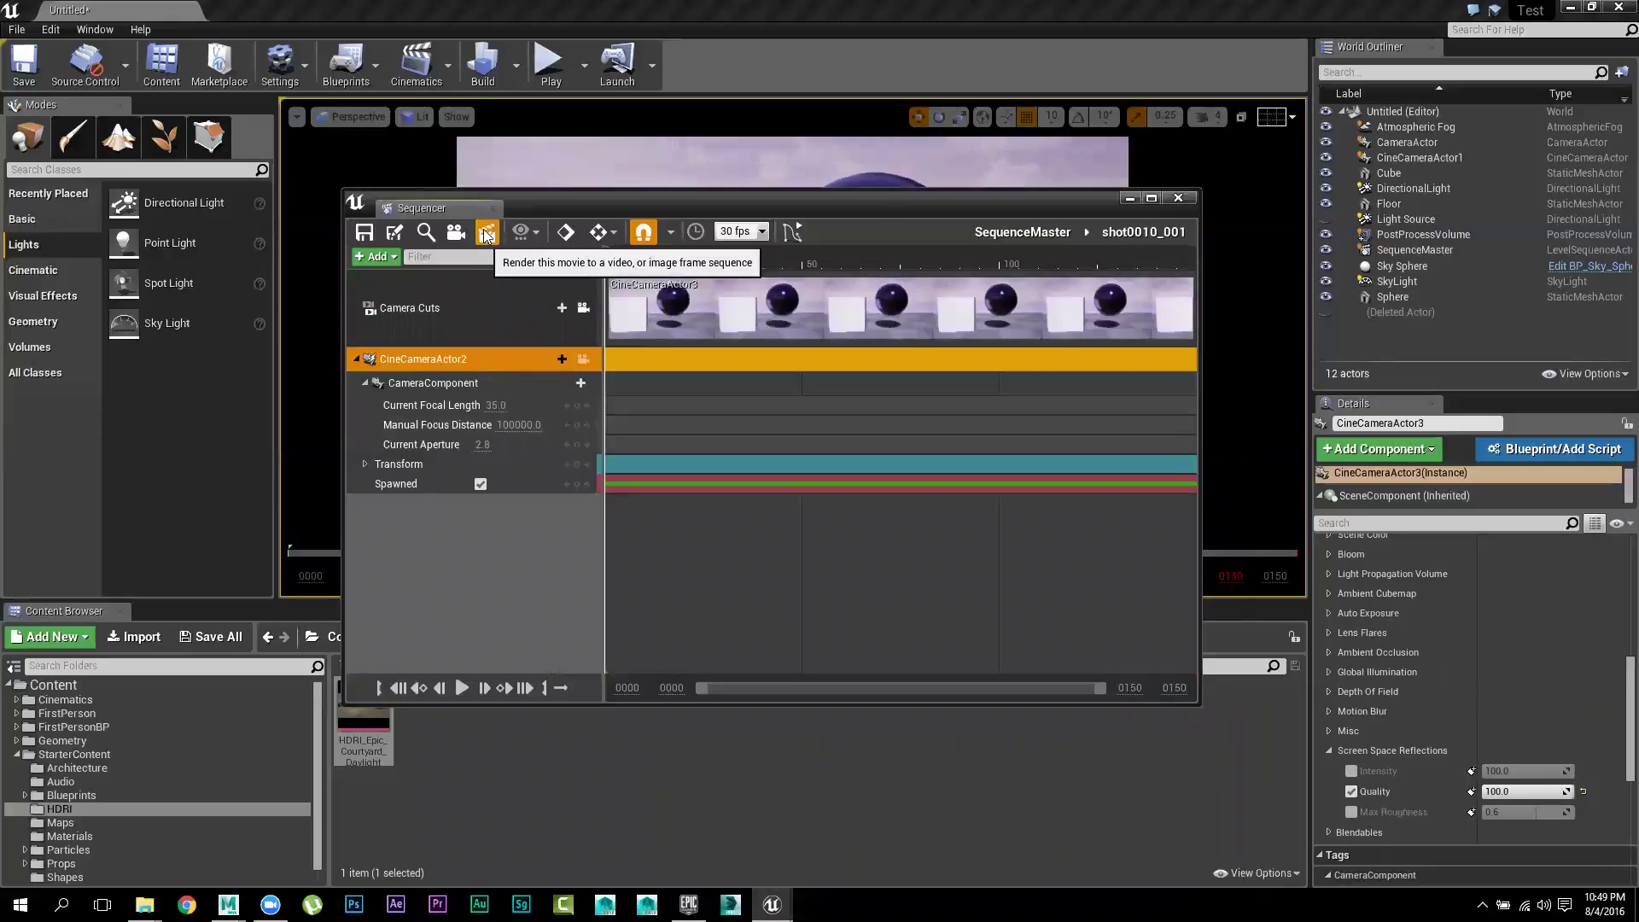
click(797, 231)
text(25)
key(Return)
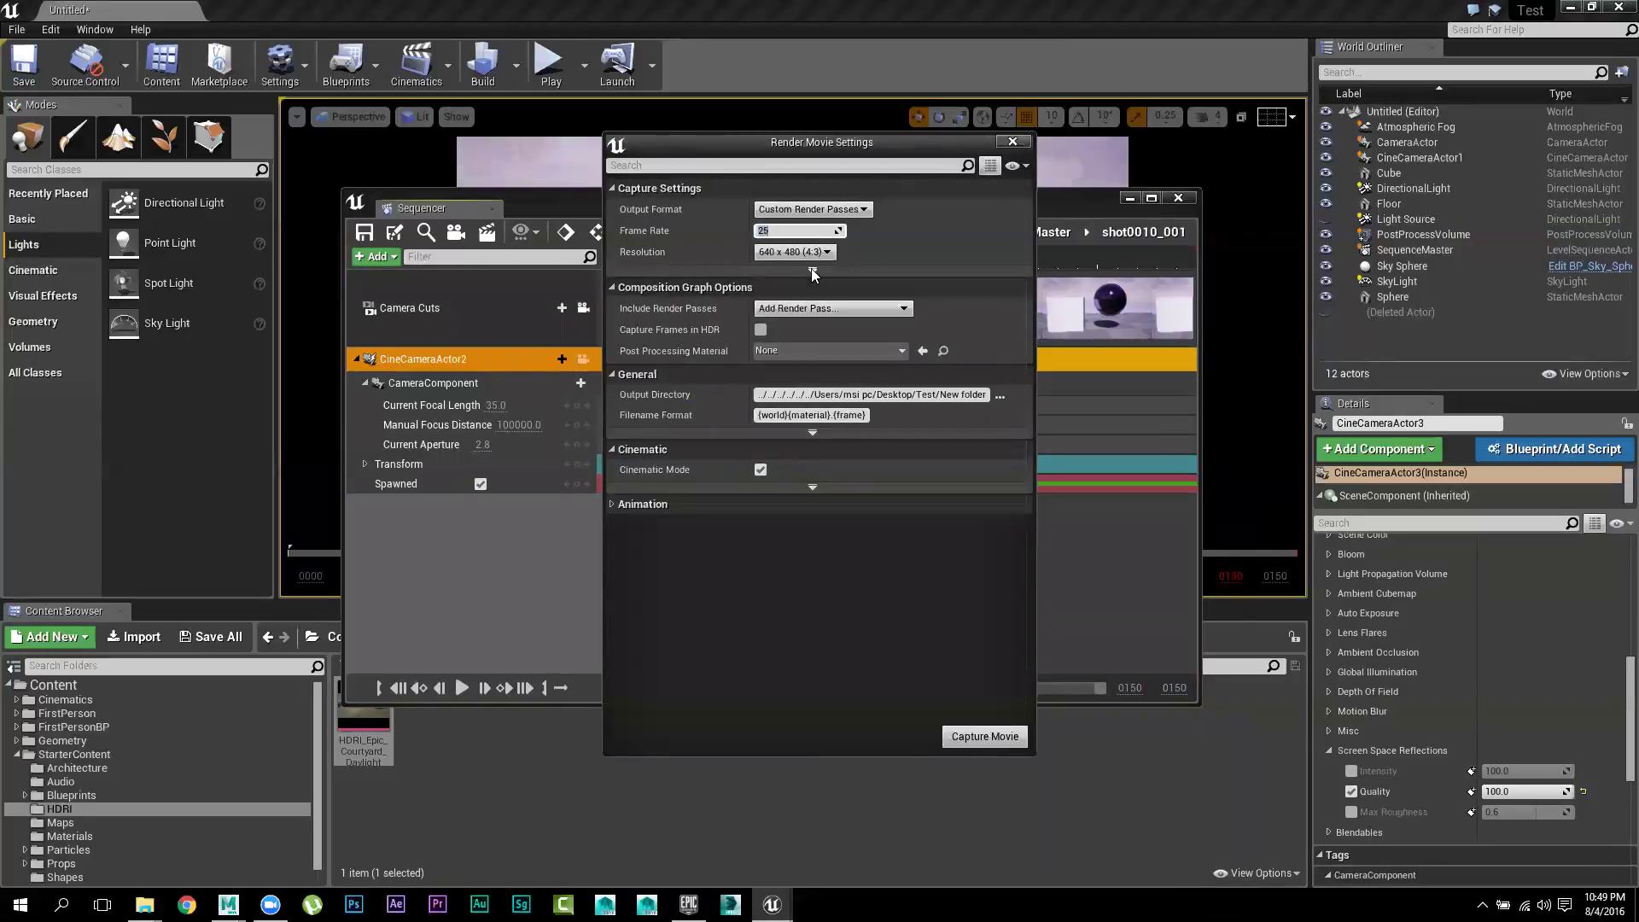
click(858, 306)
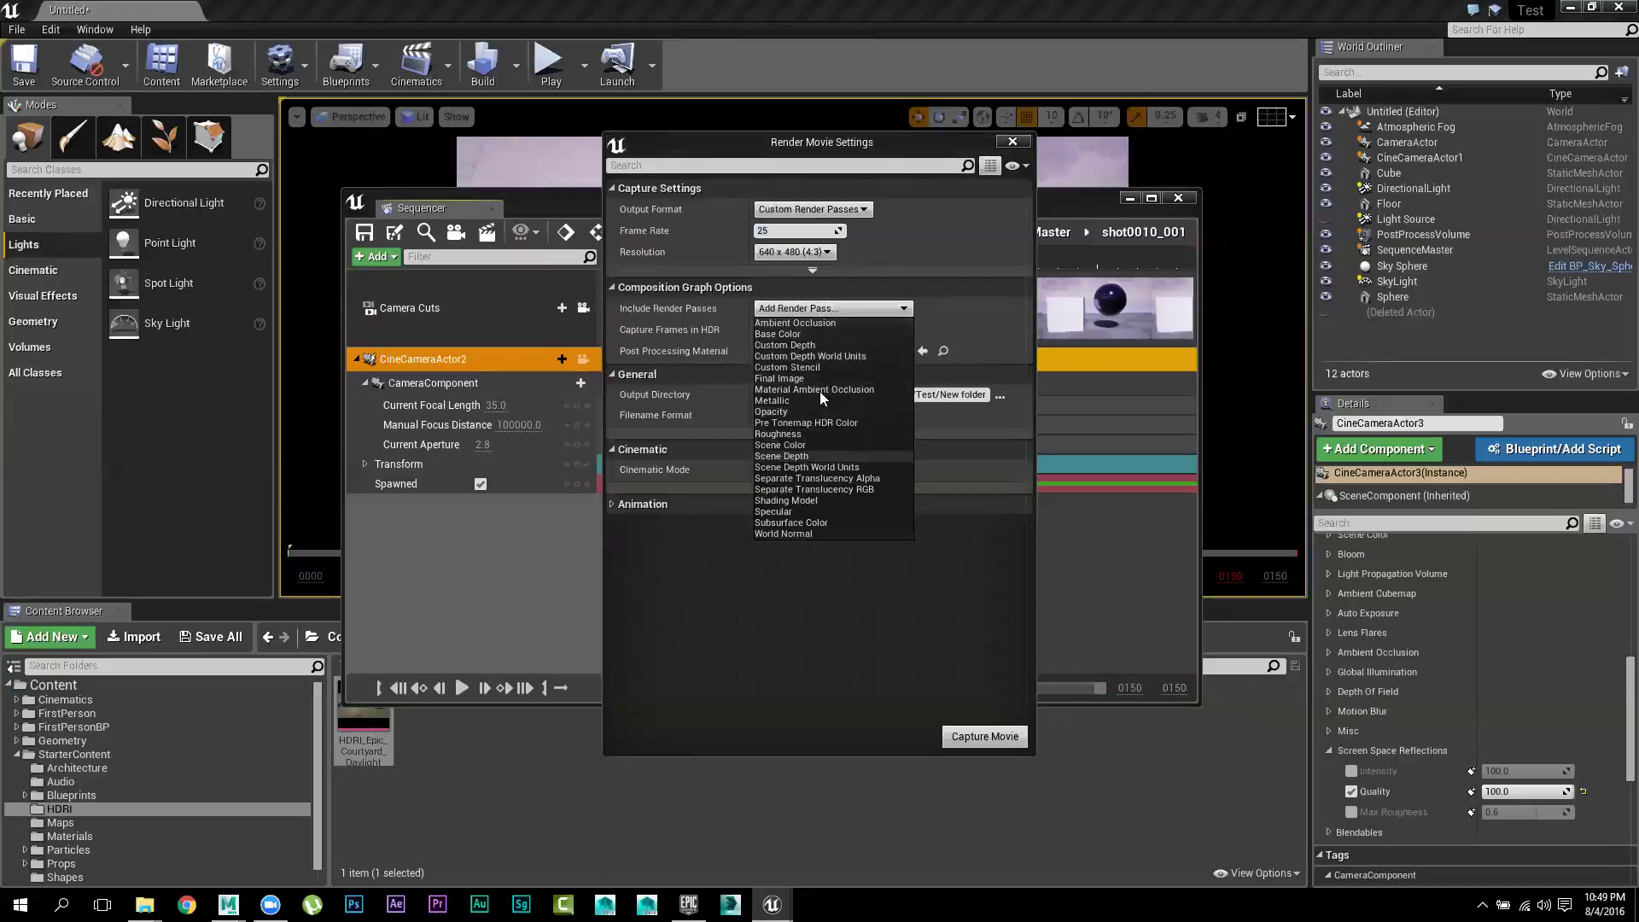
click(799, 254)
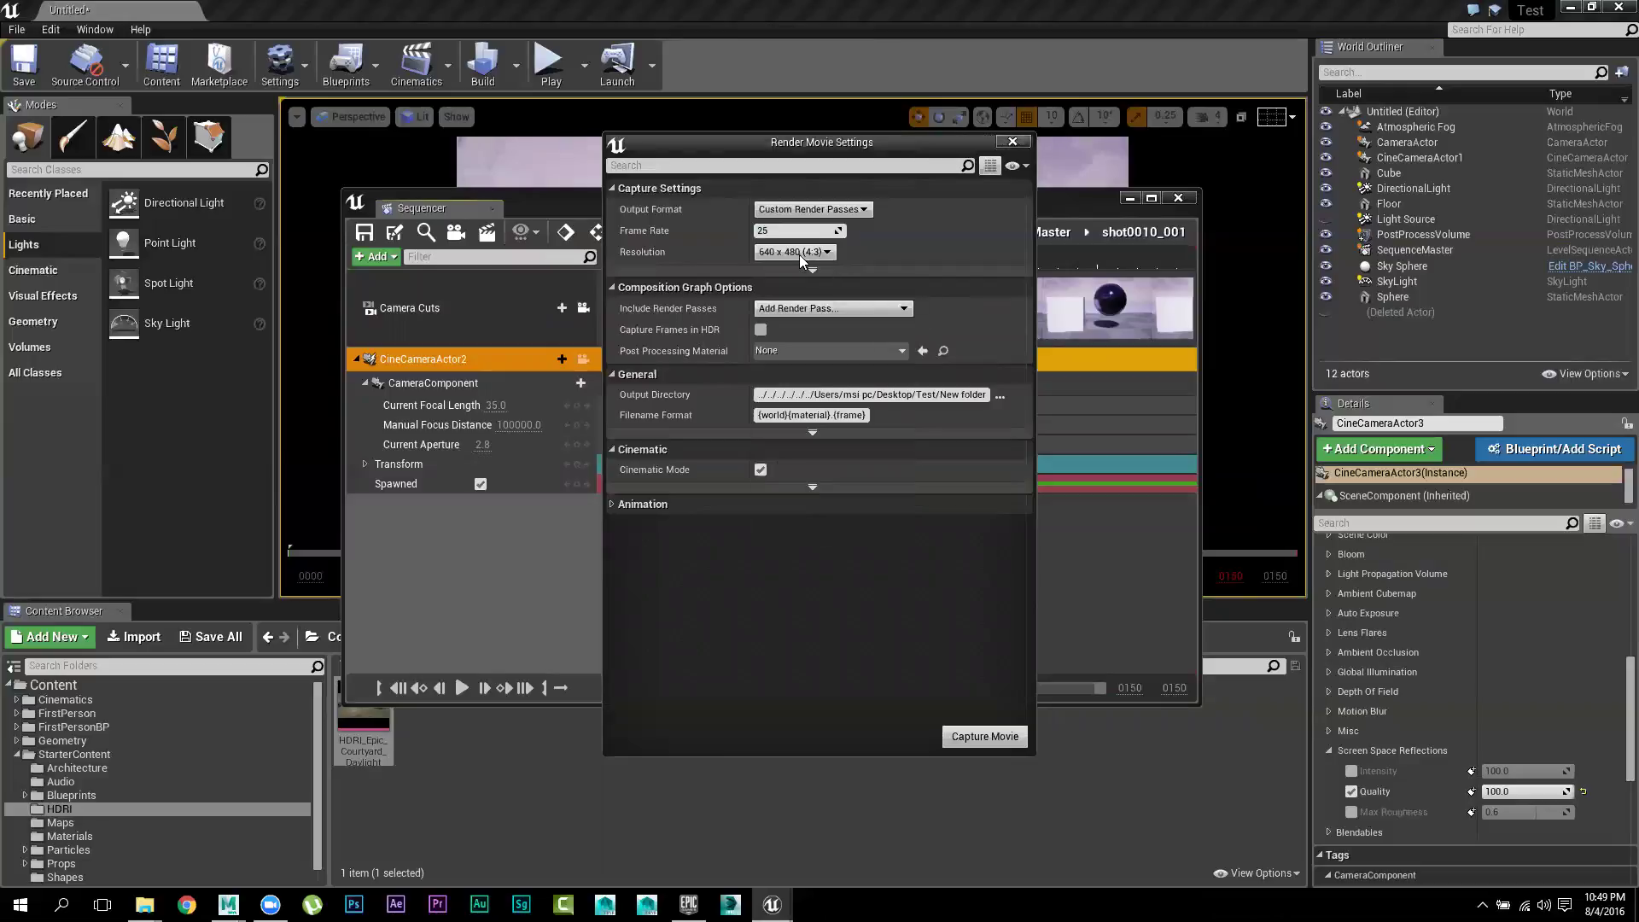
click(794, 252)
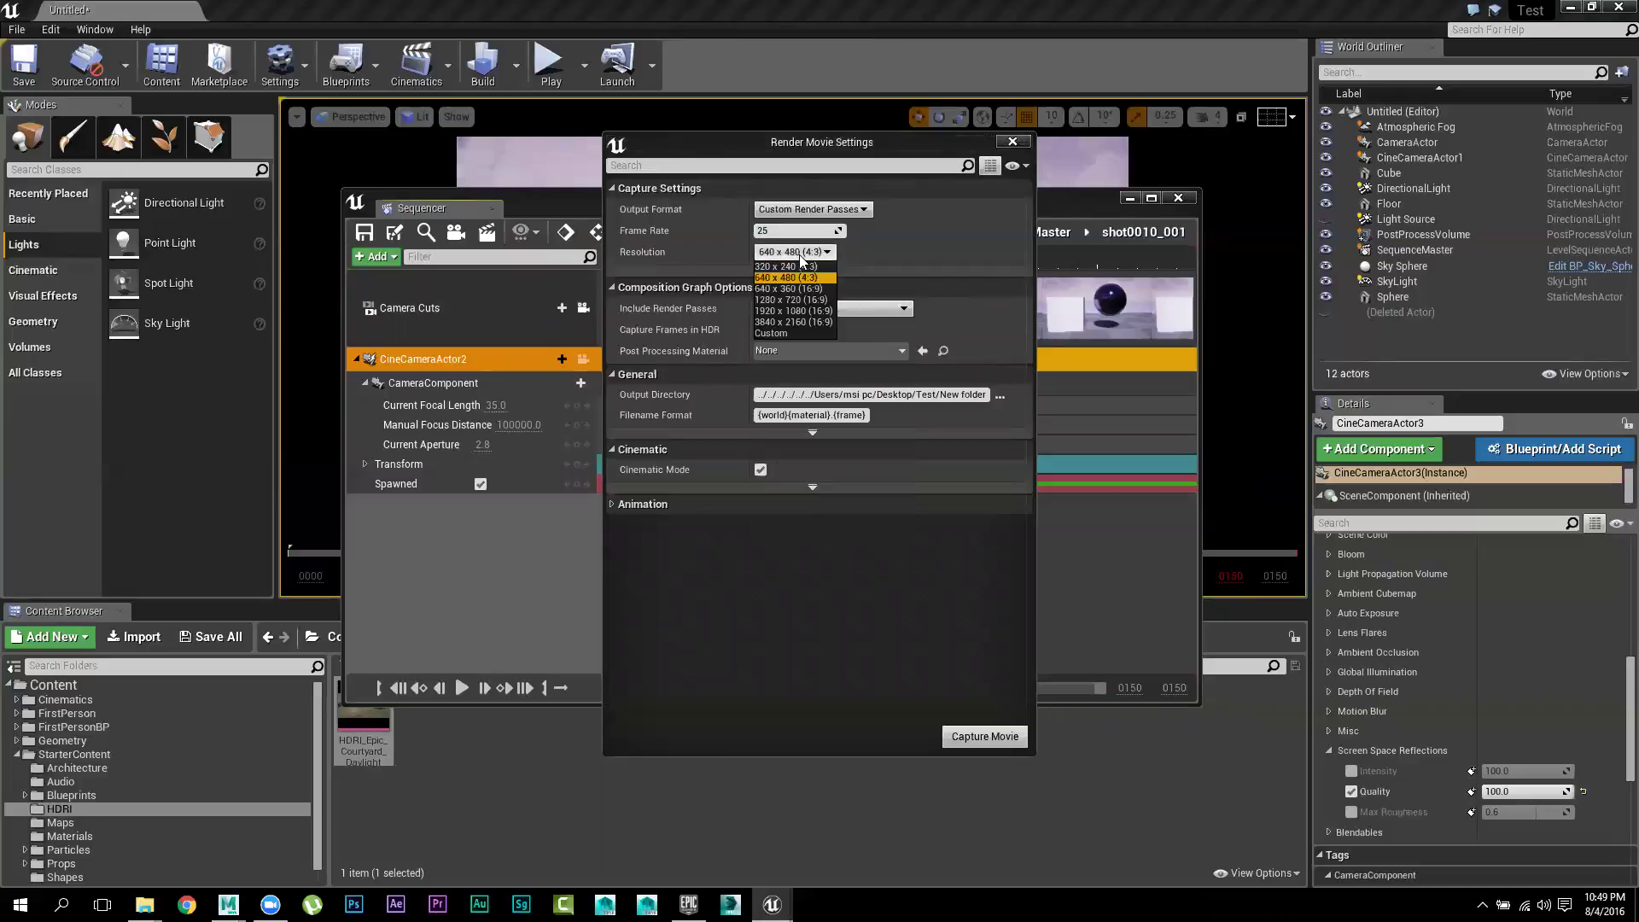
click(809, 300)
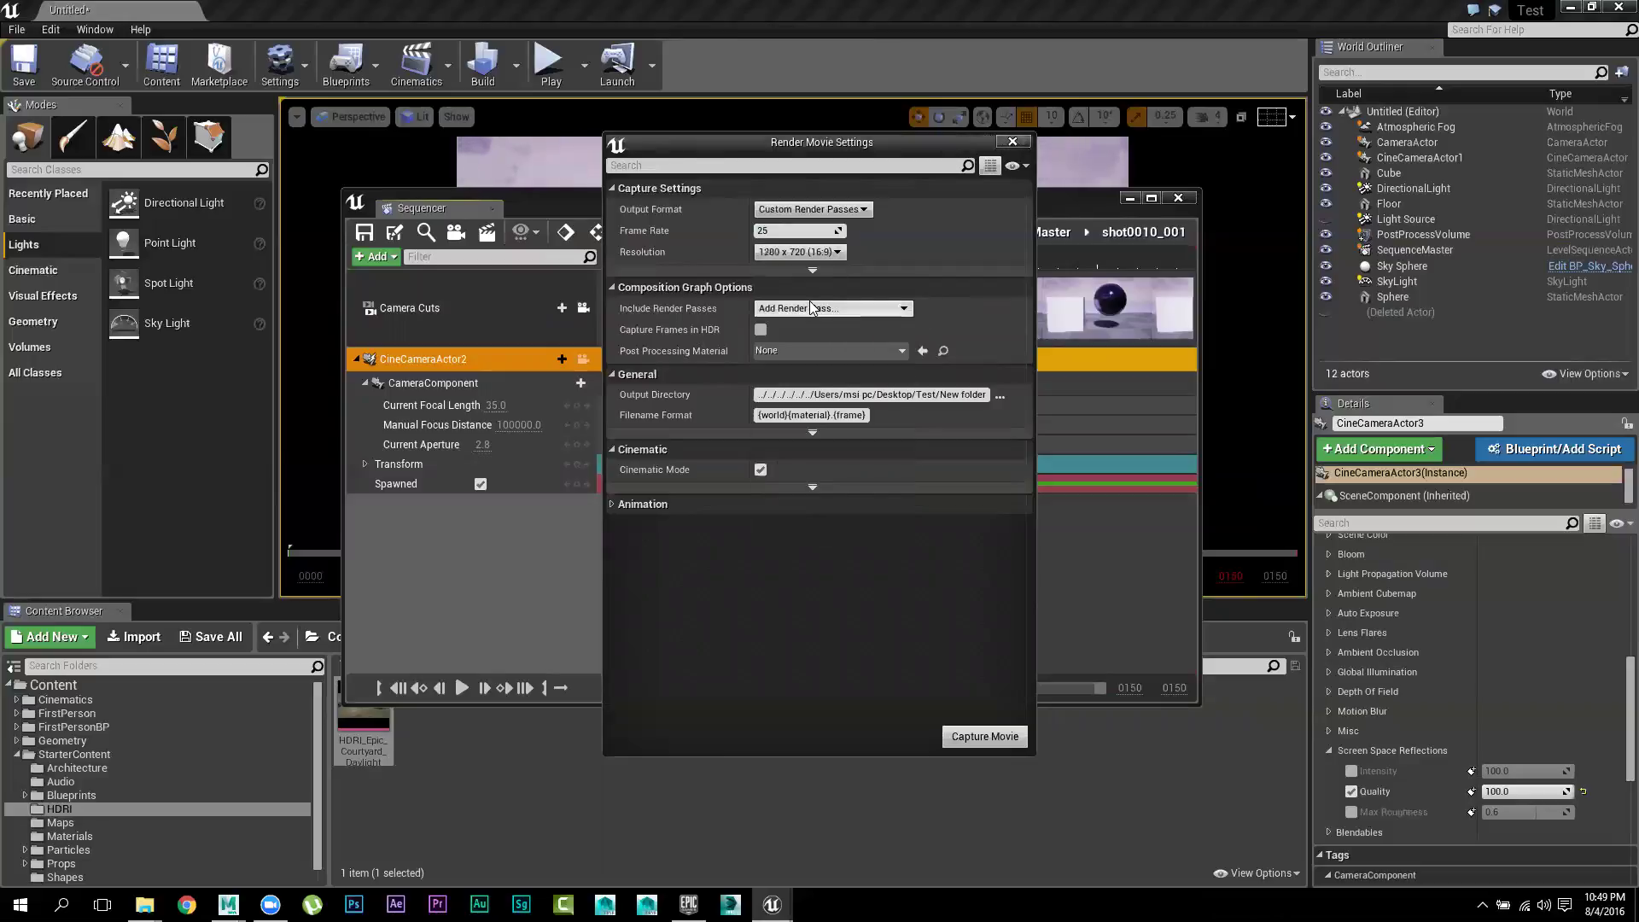
click(861, 309)
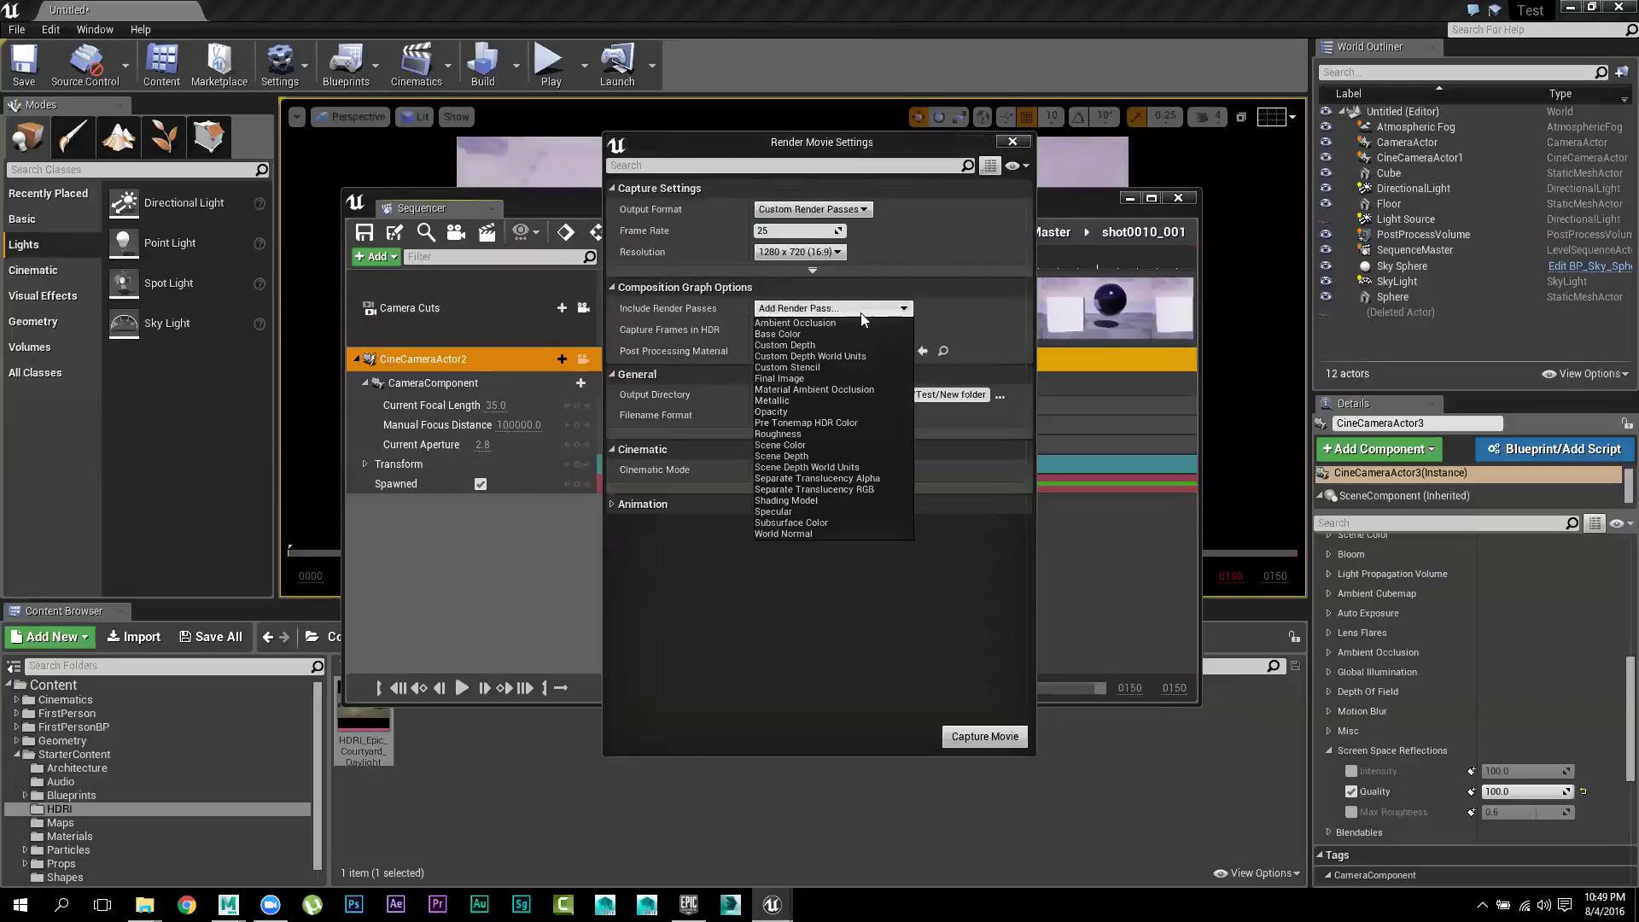
click(984, 318)
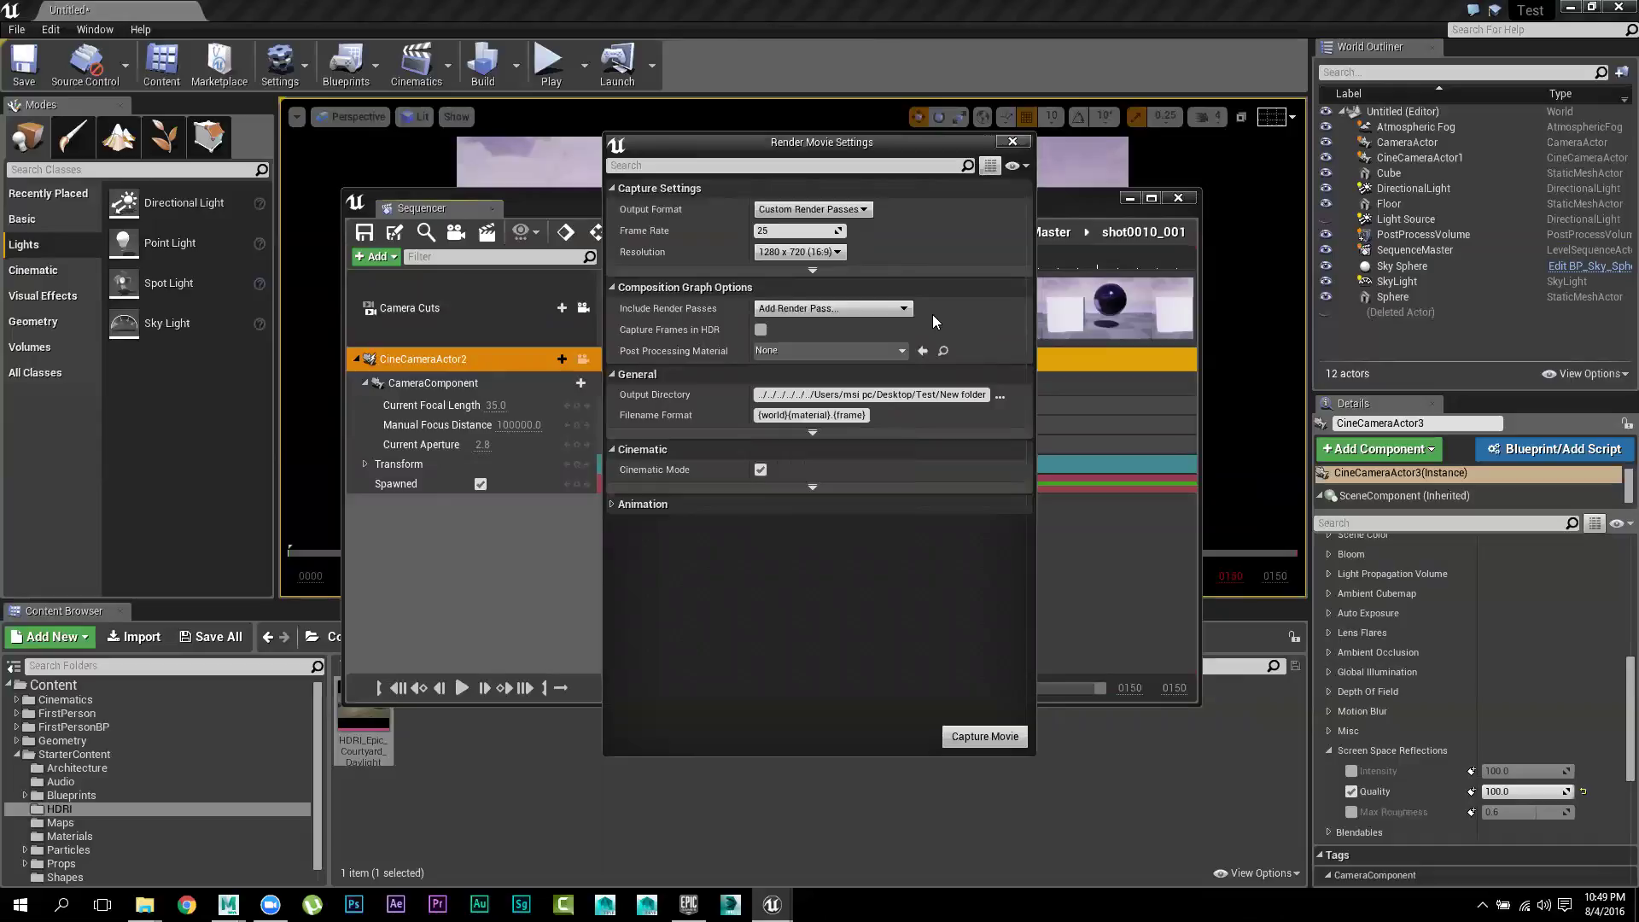
click(879, 310)
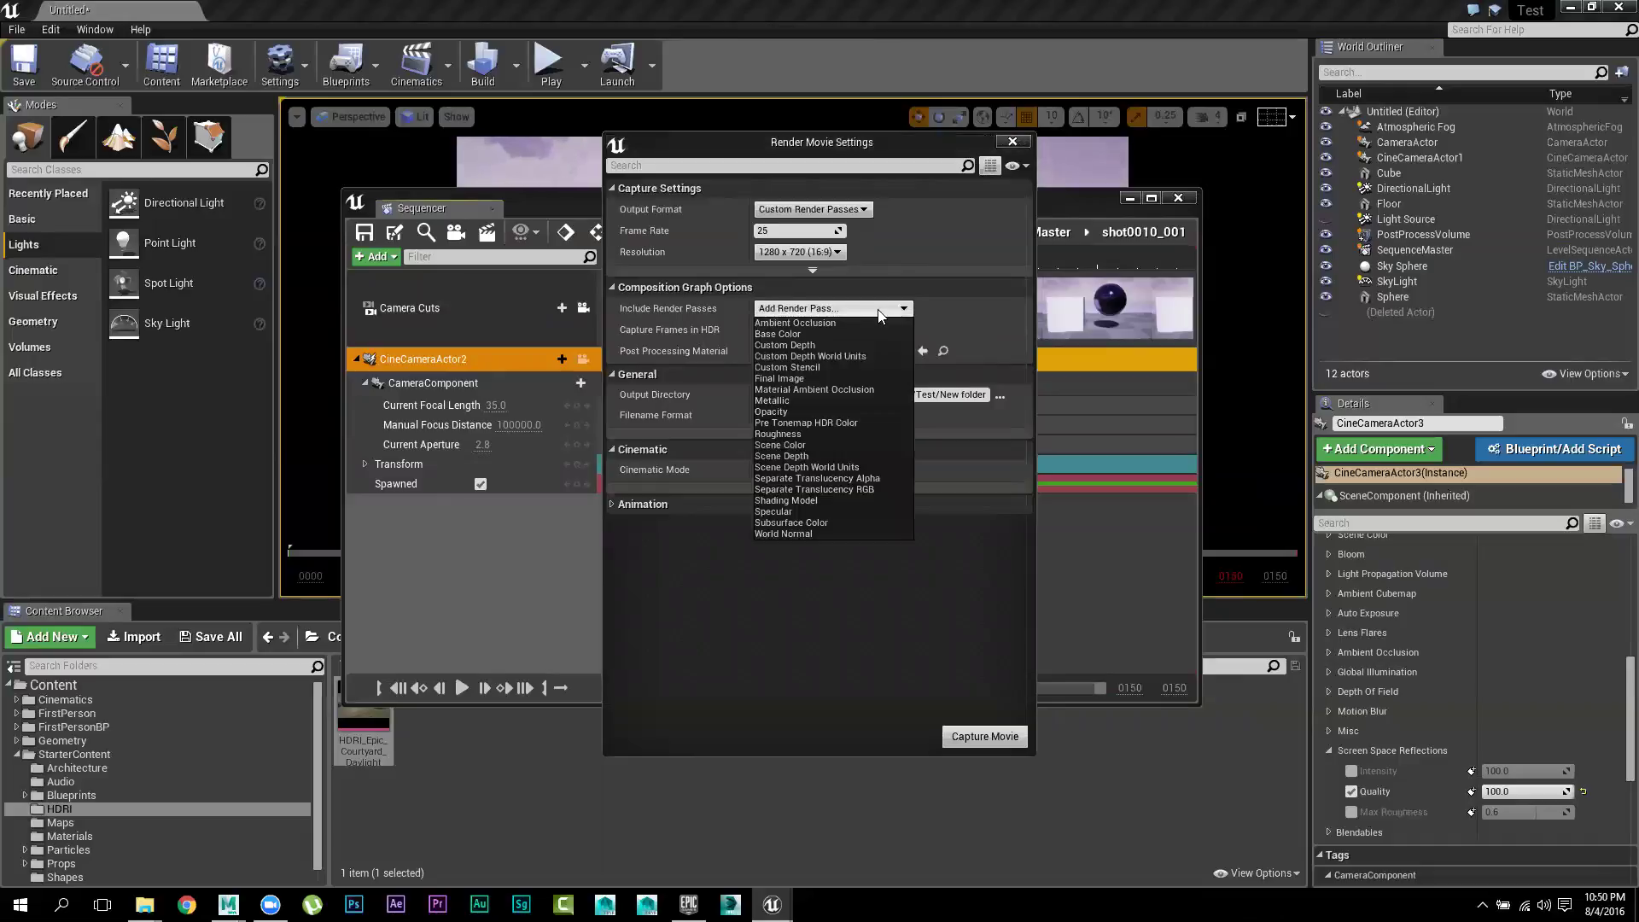
click(945, 304)
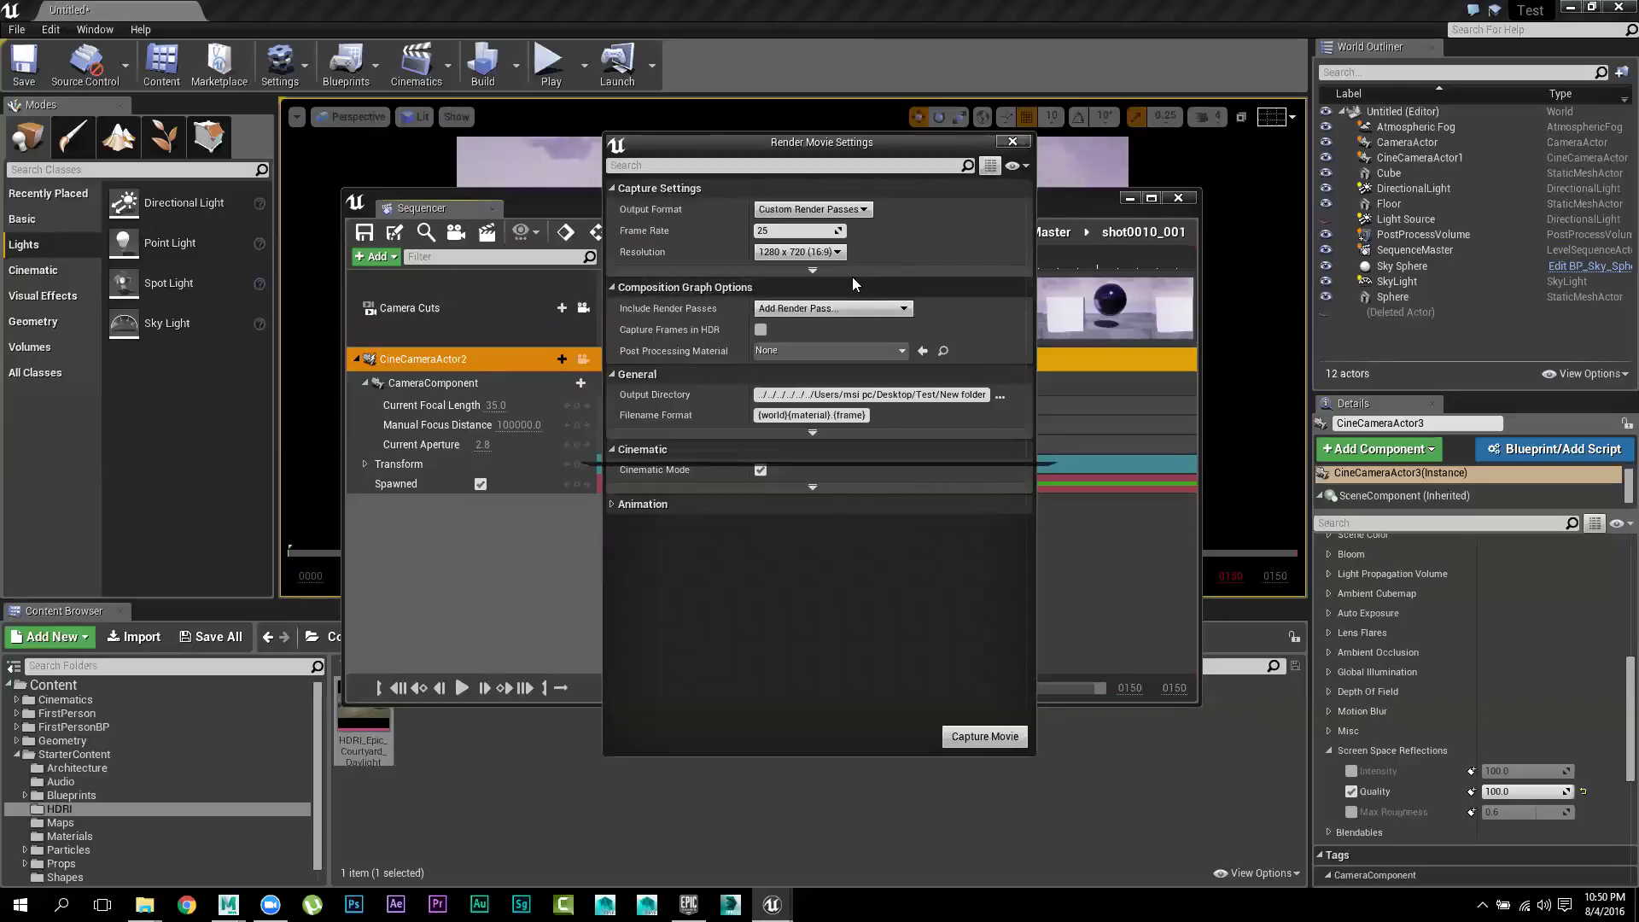
Expand the advanced capture, general output and cinematic settings
click(812, 273)
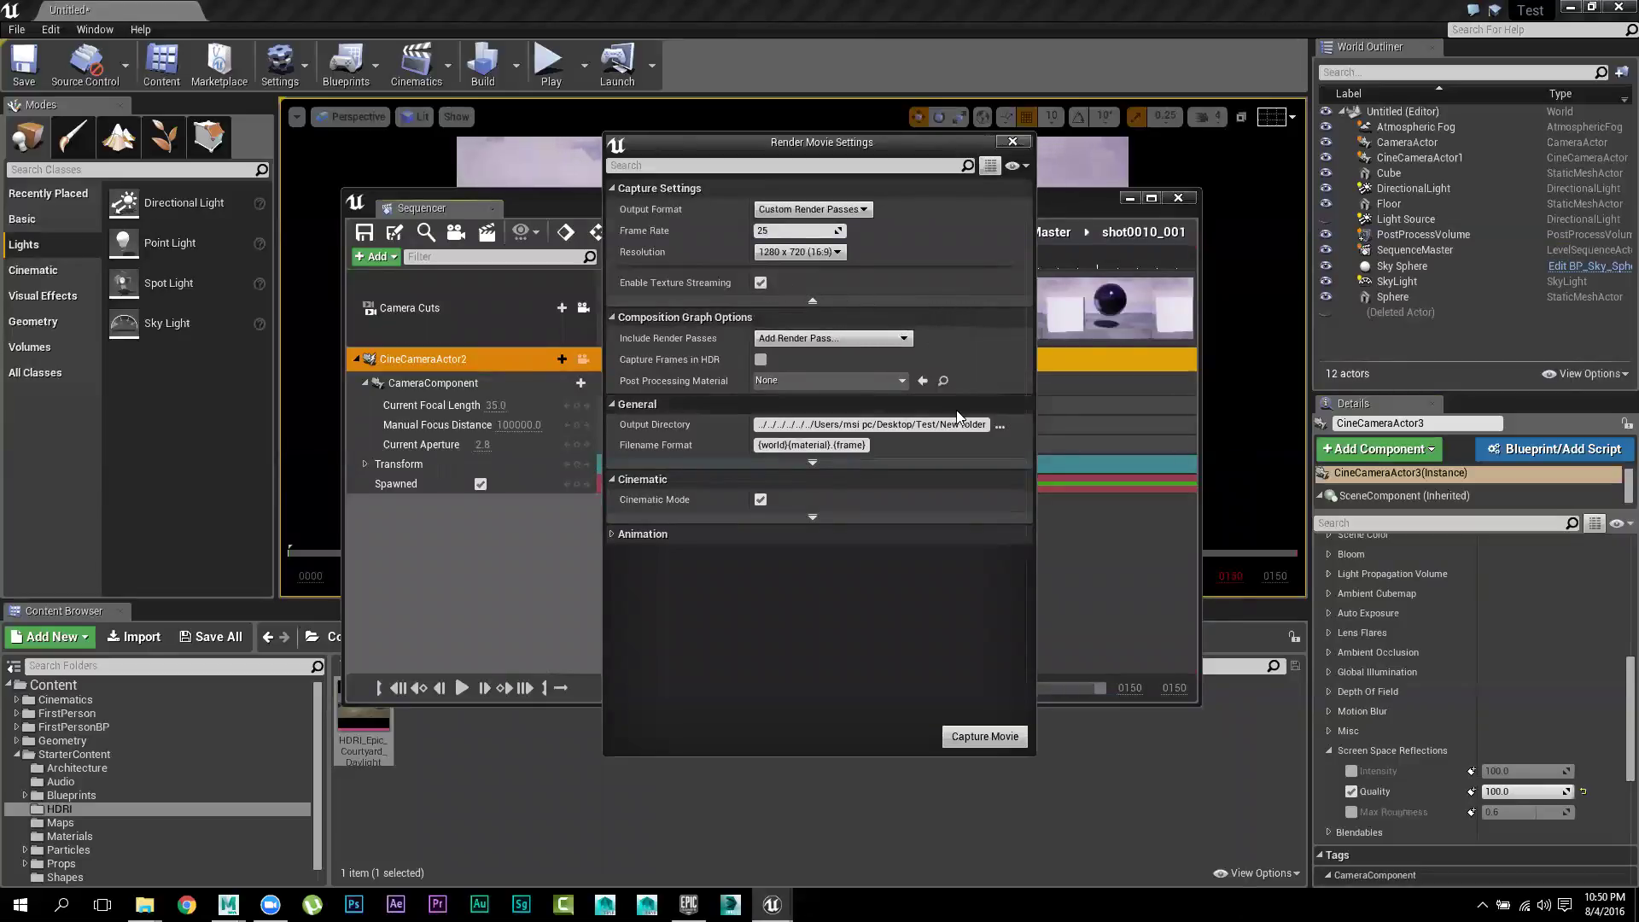
click(812, 464)
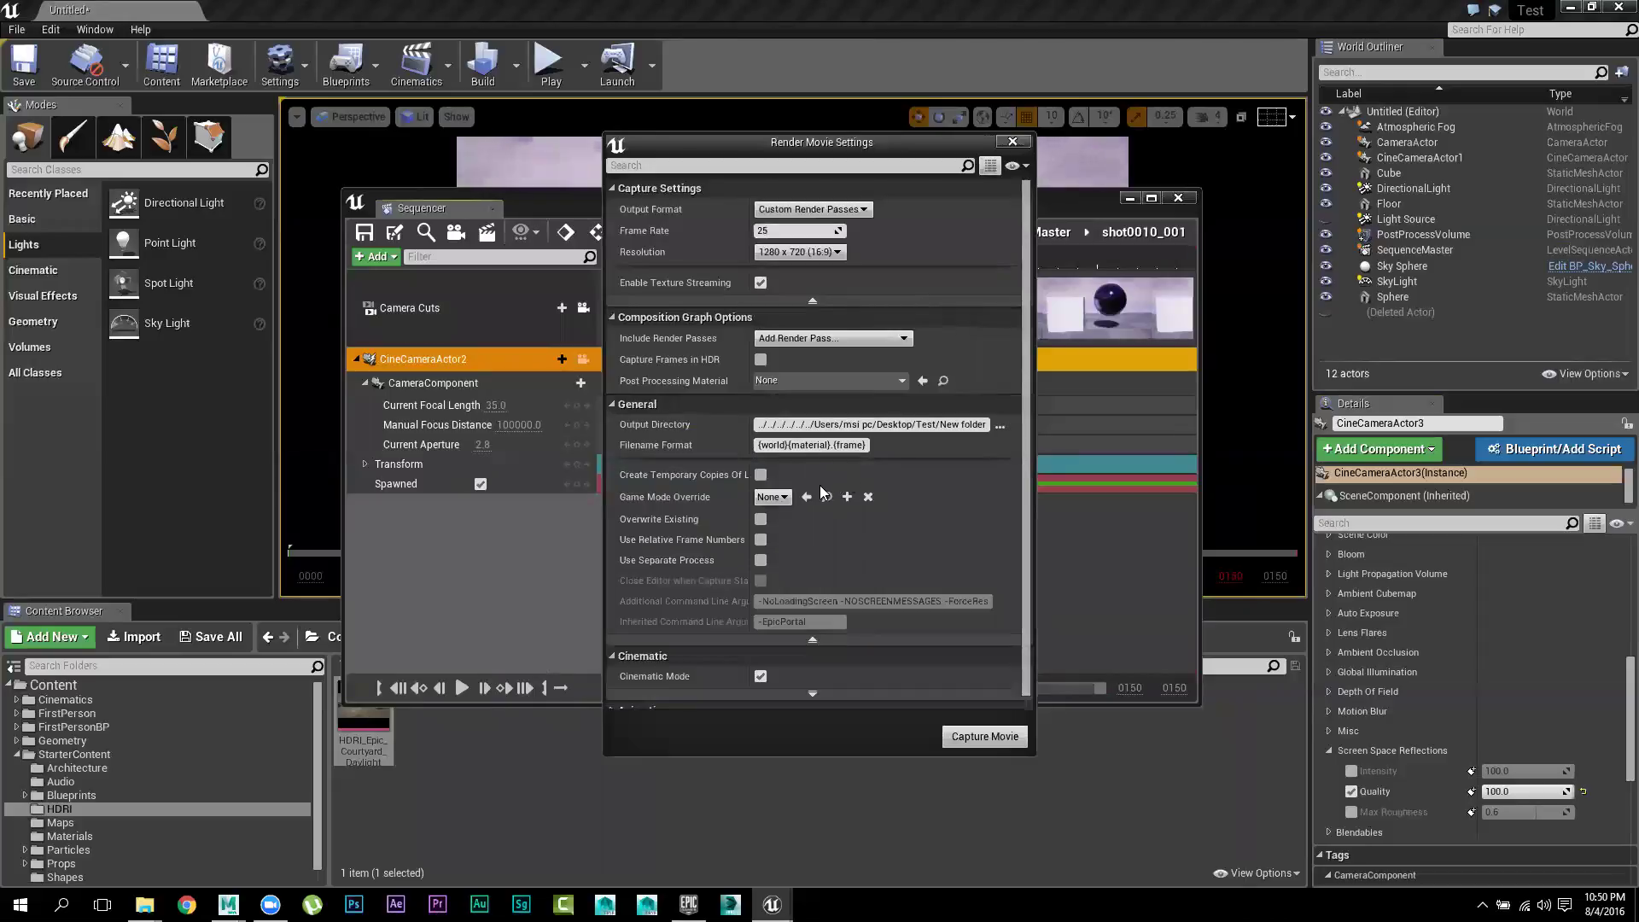
scroll(878, 551, down, 1)
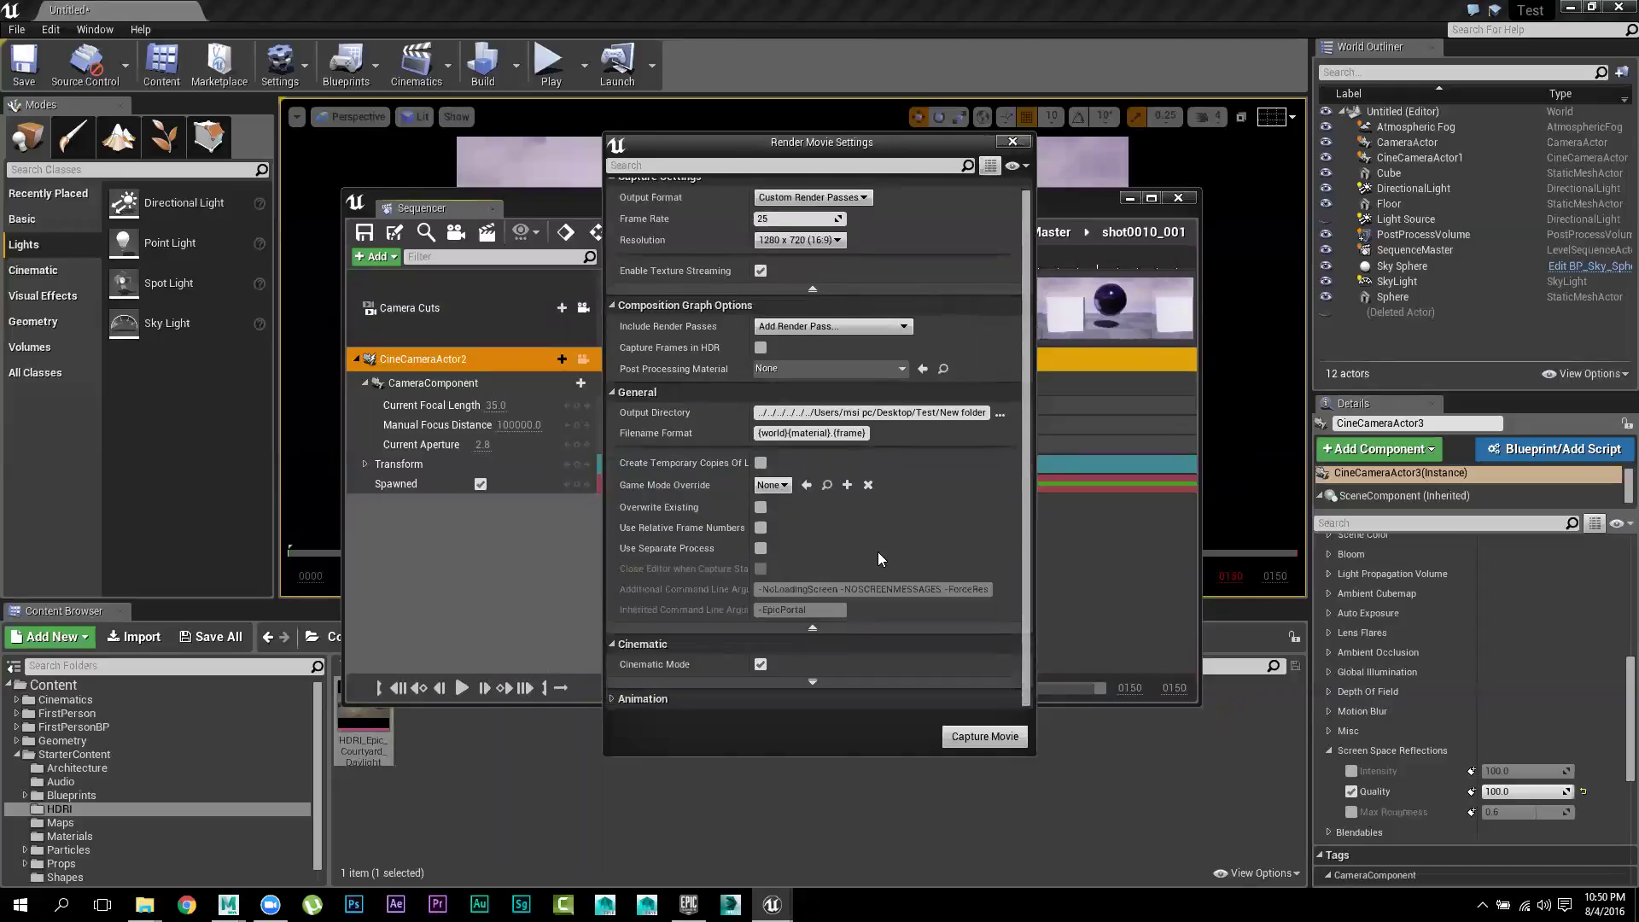
click(814, 629)
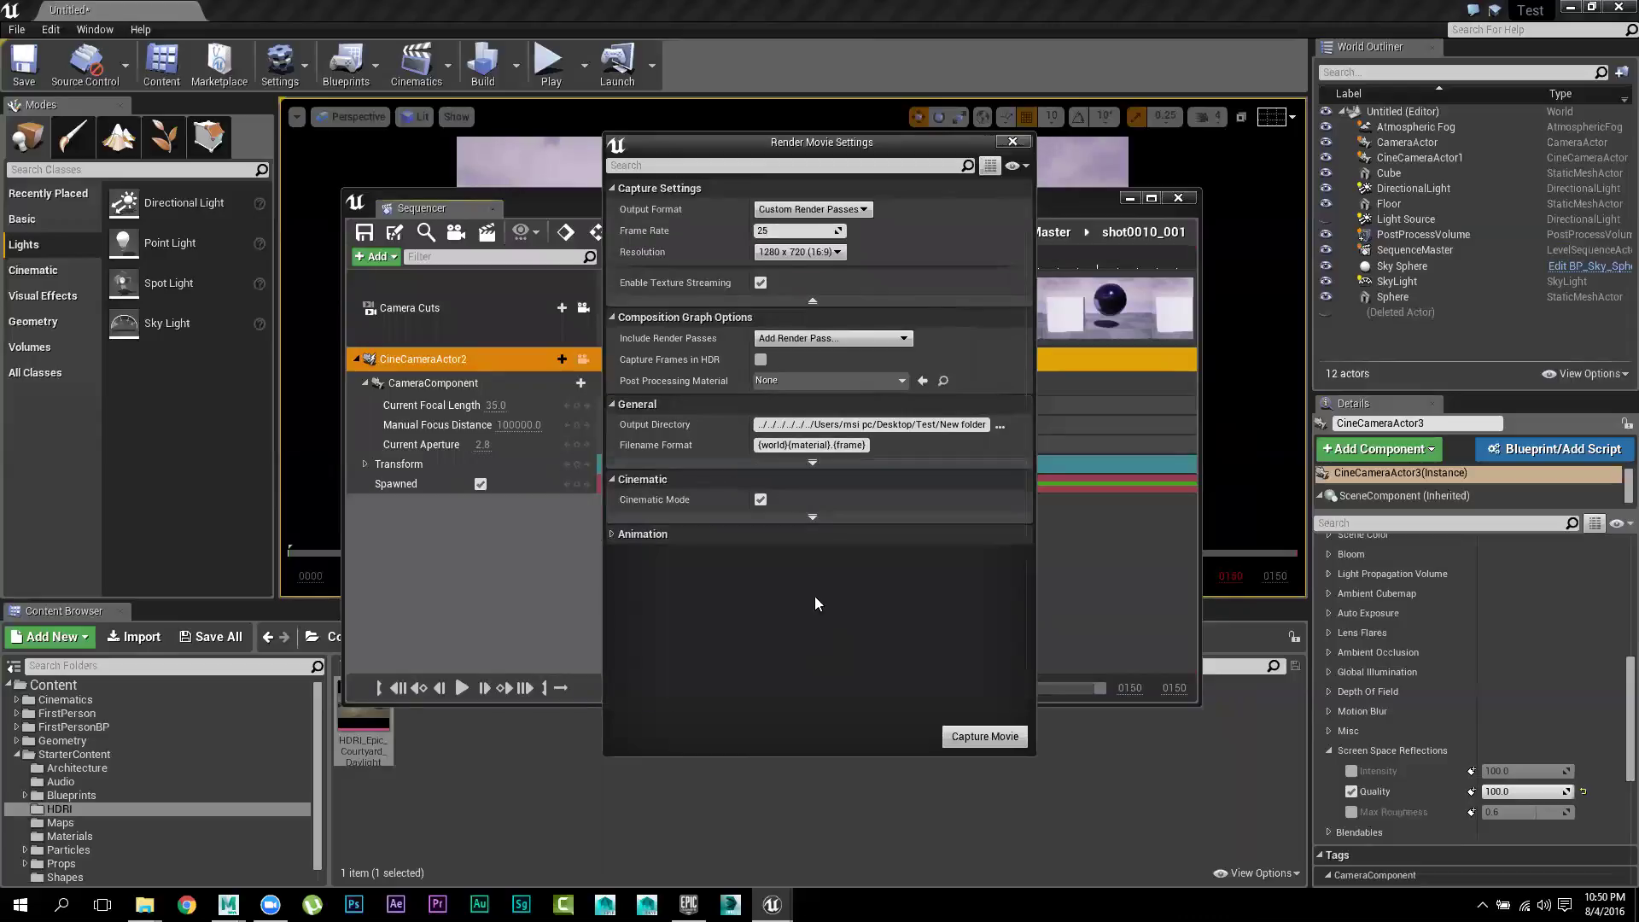
click(811, 518)
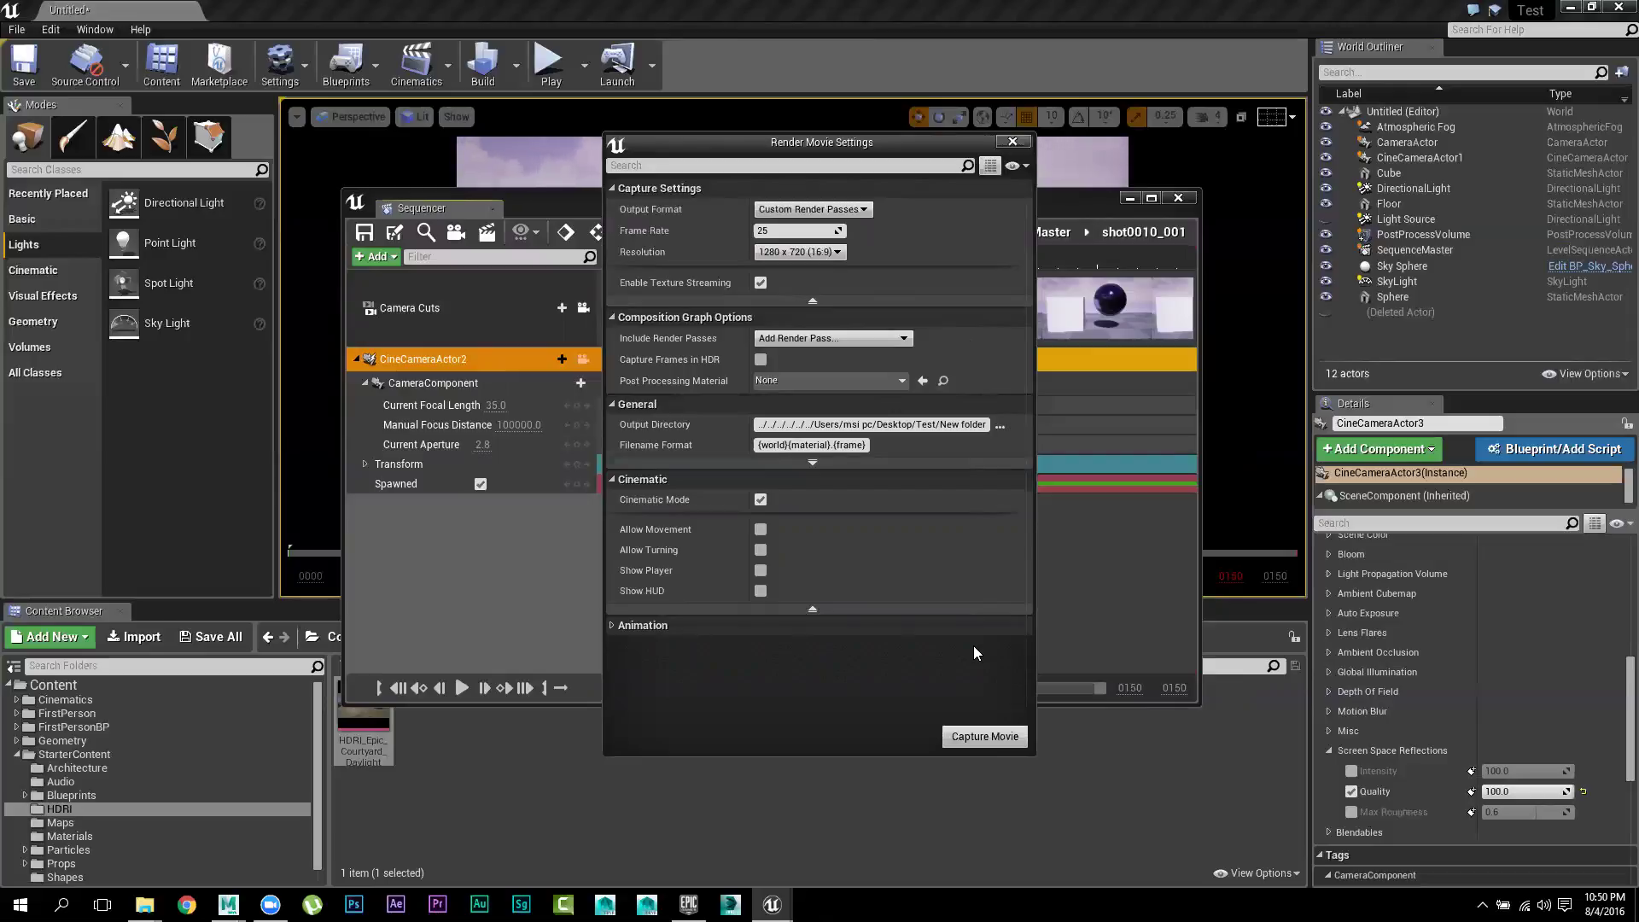
Capture the movie as a PNG image sequence without saving, then open the capture folder
click(851, 210)
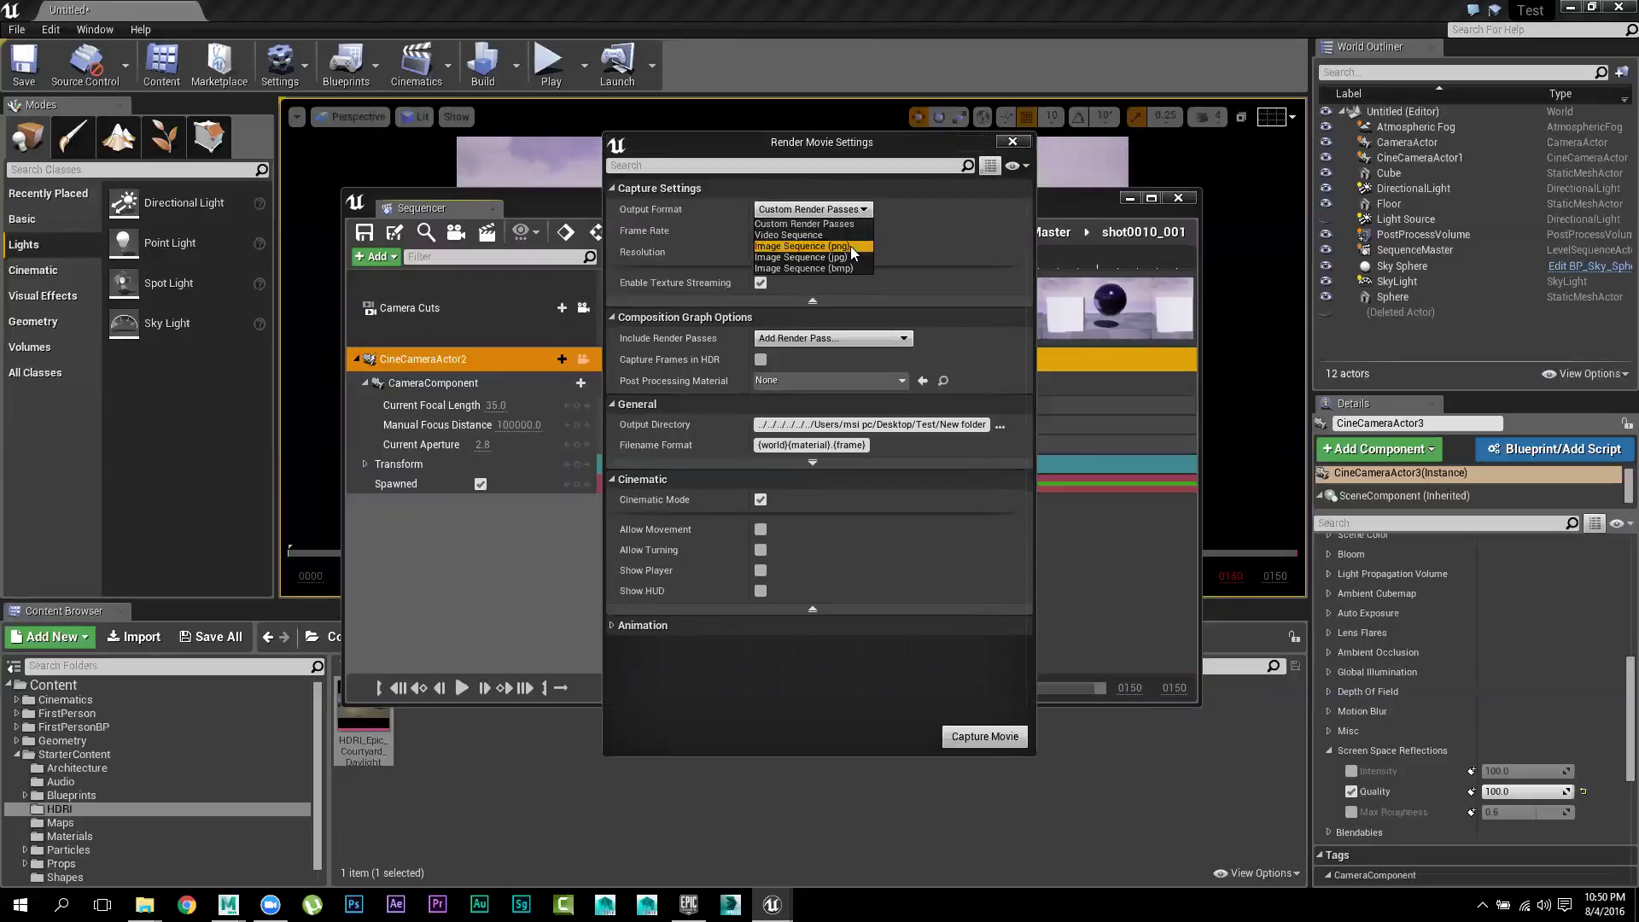
click(851, 246)
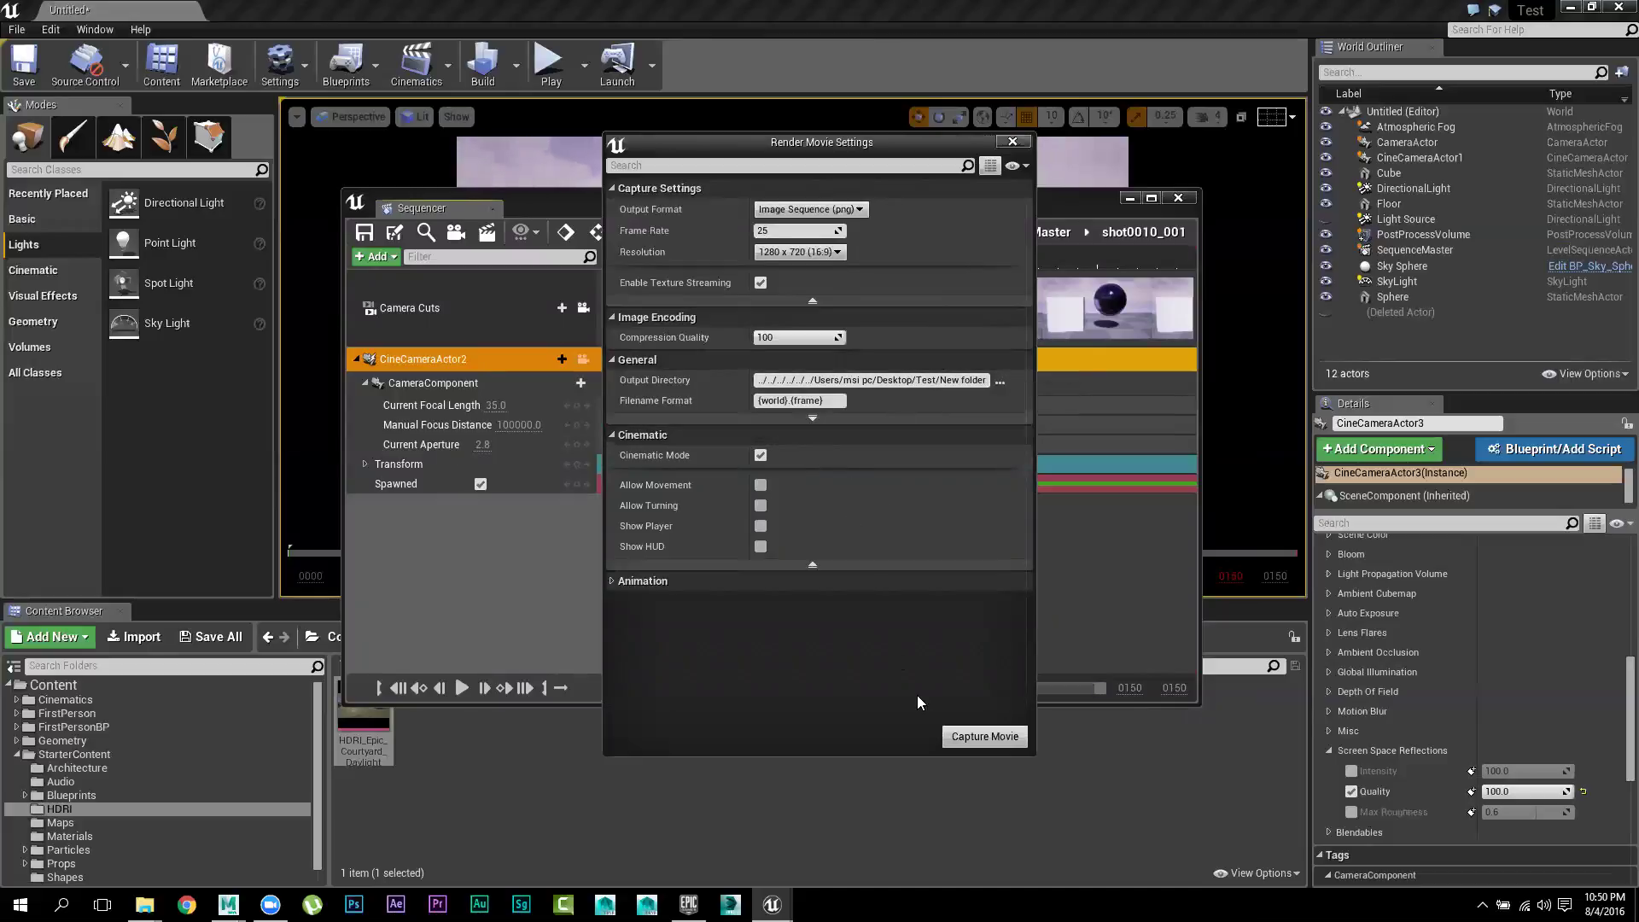
click(985, 736)
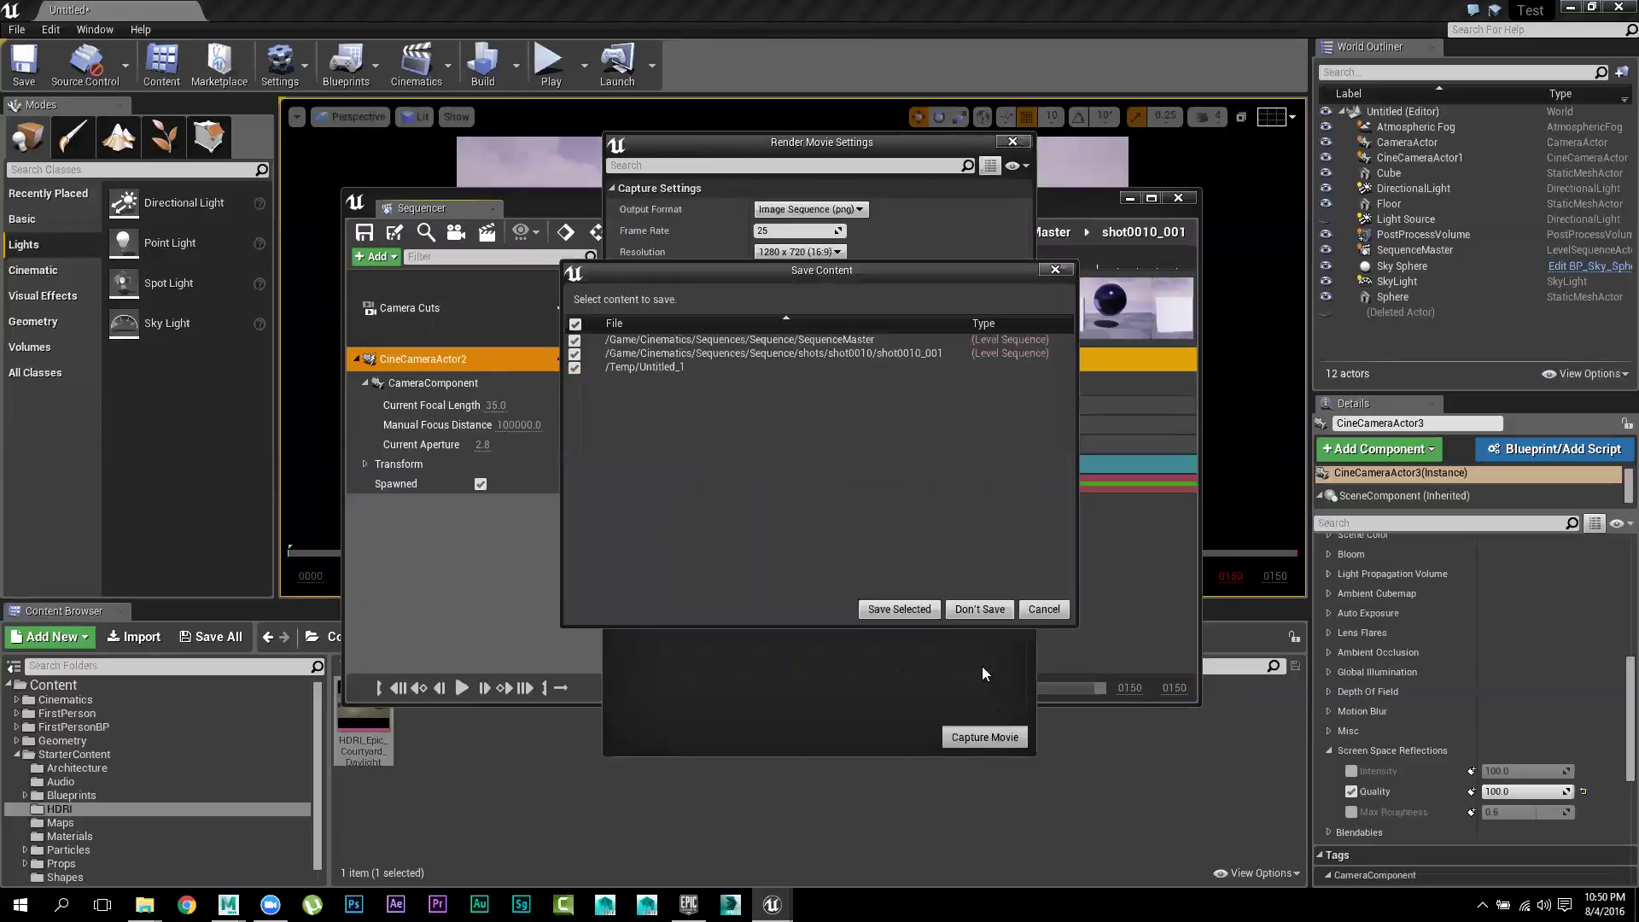
click(980, 609)
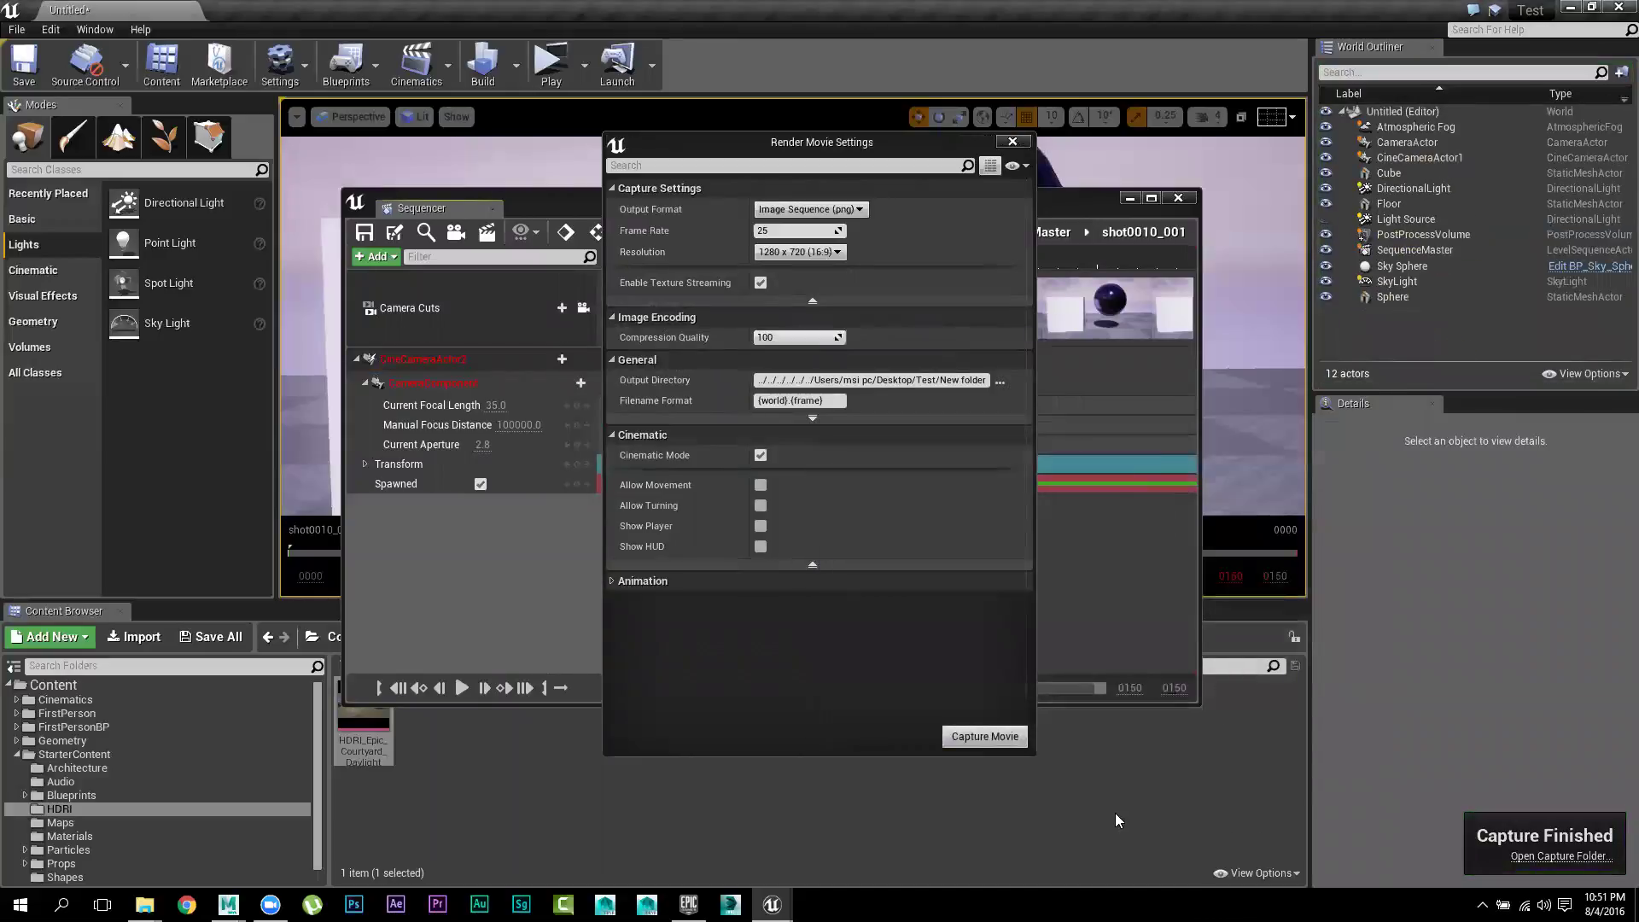
click(1515, 857)
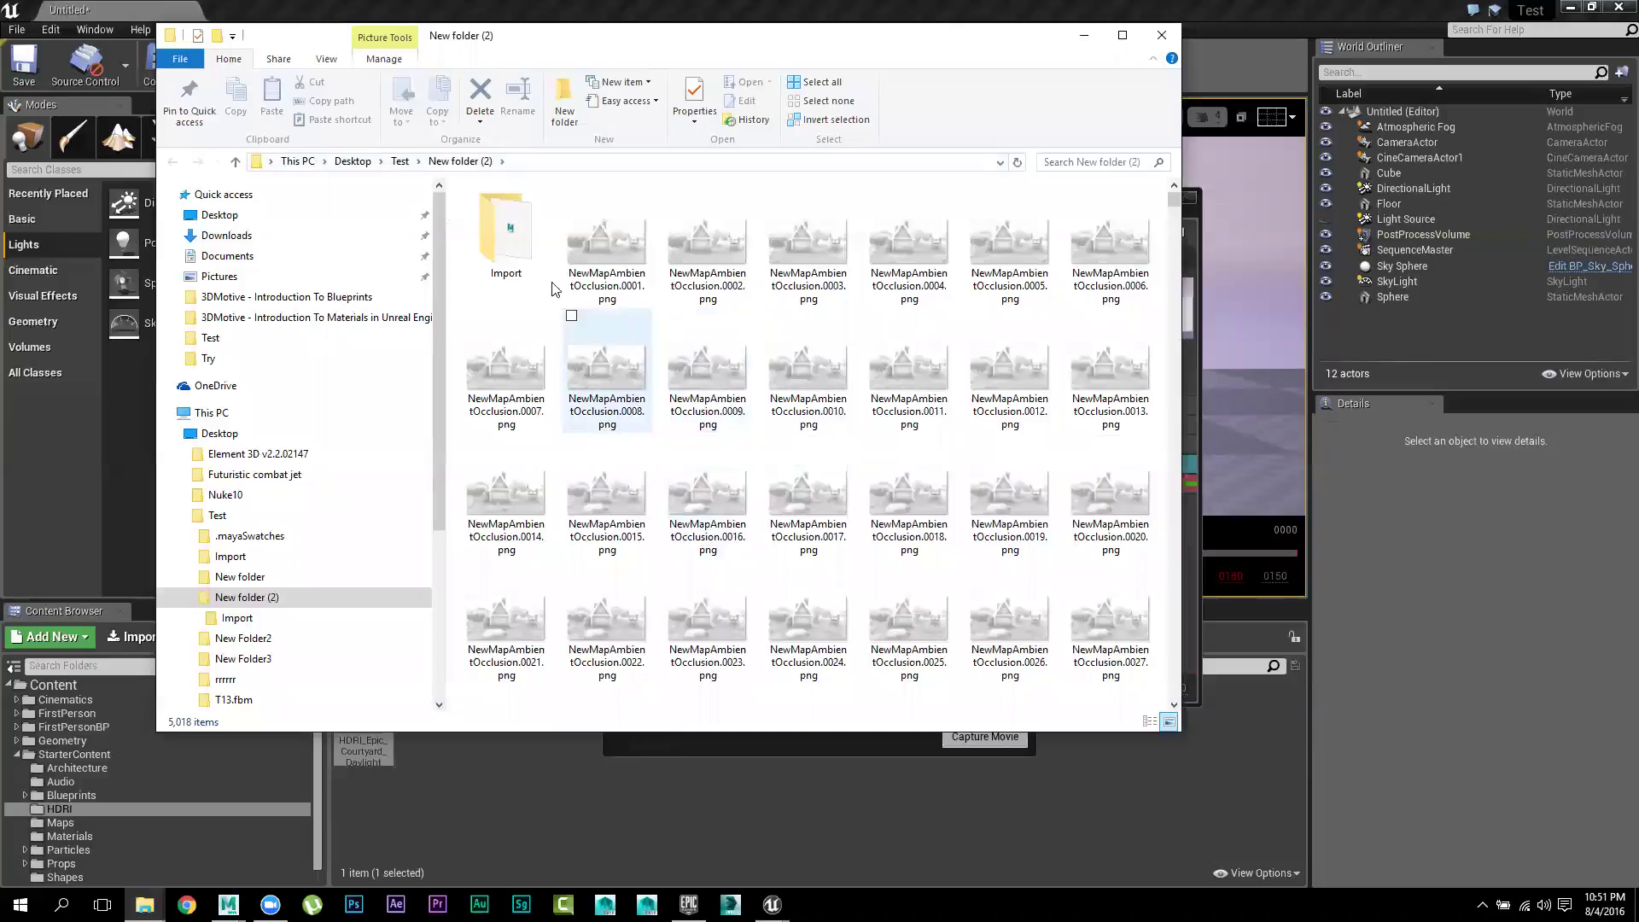
Preview Untitled_1.0000.png in FCheck, then save the Unreal project with Save Now
scroll(690, 423, down, 4)
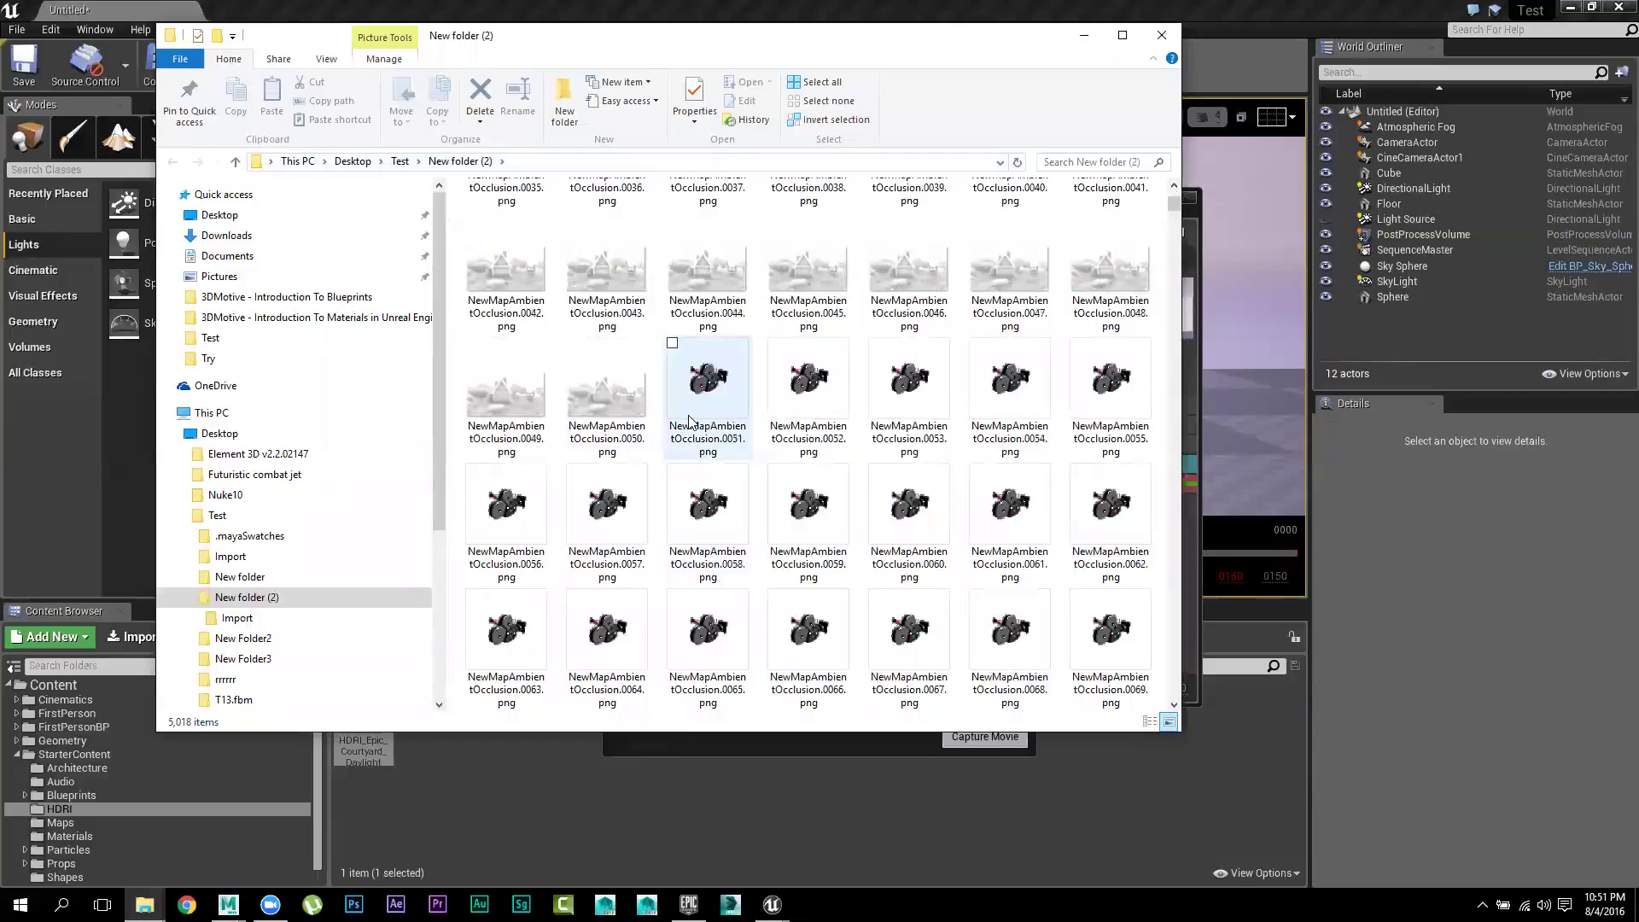
drag(1171, 206, 1173, 723)
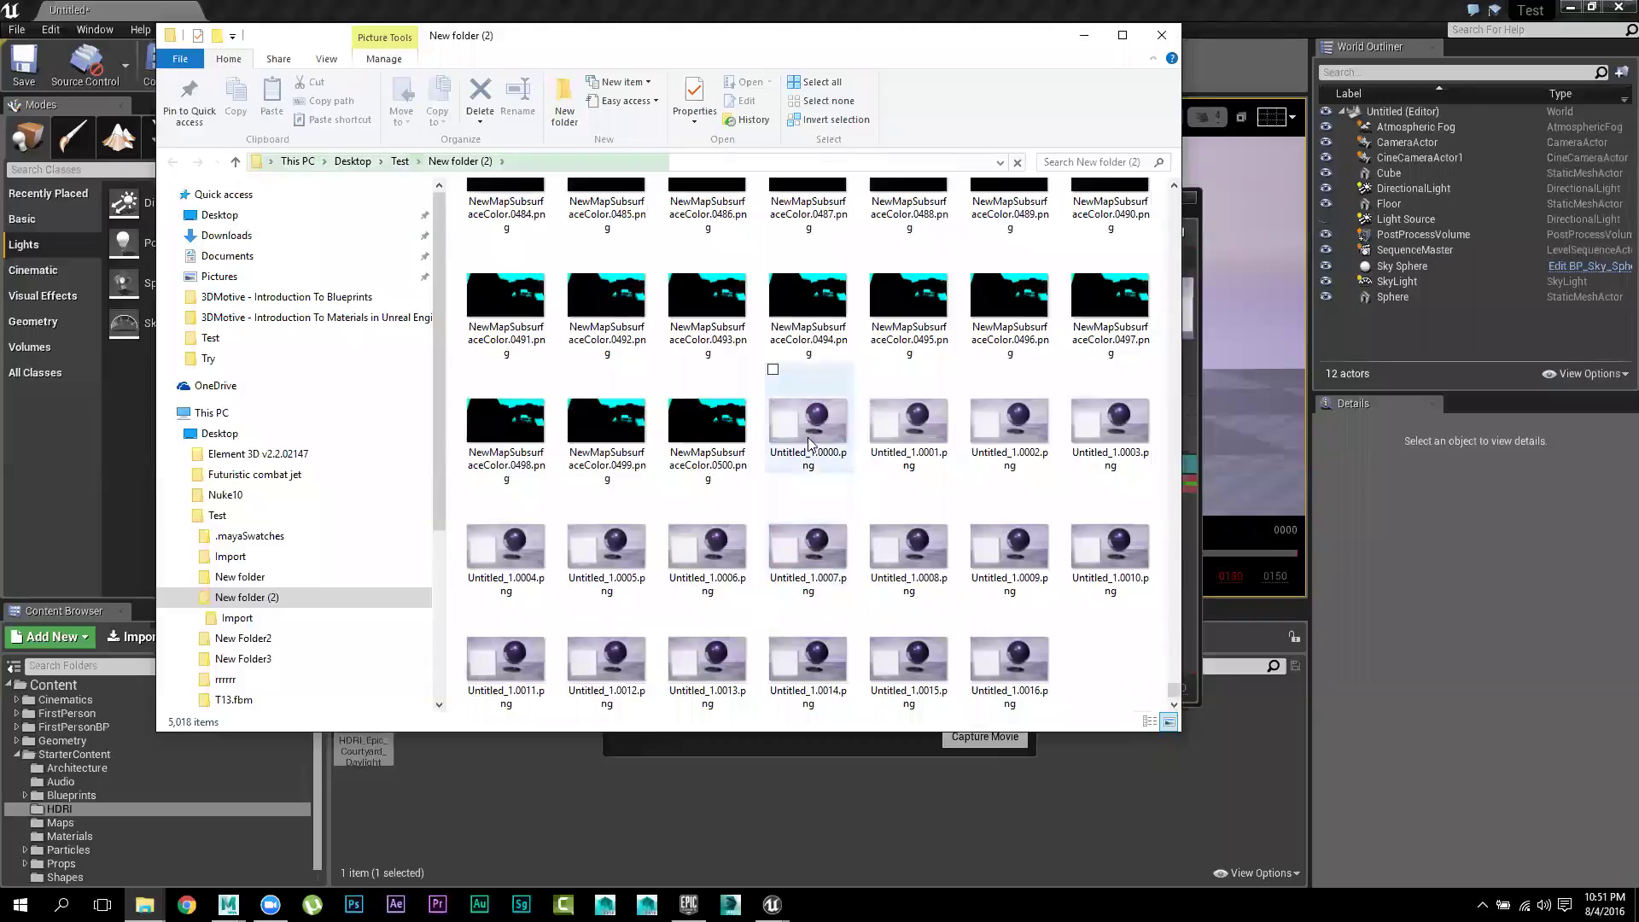
double_click(809, 443)
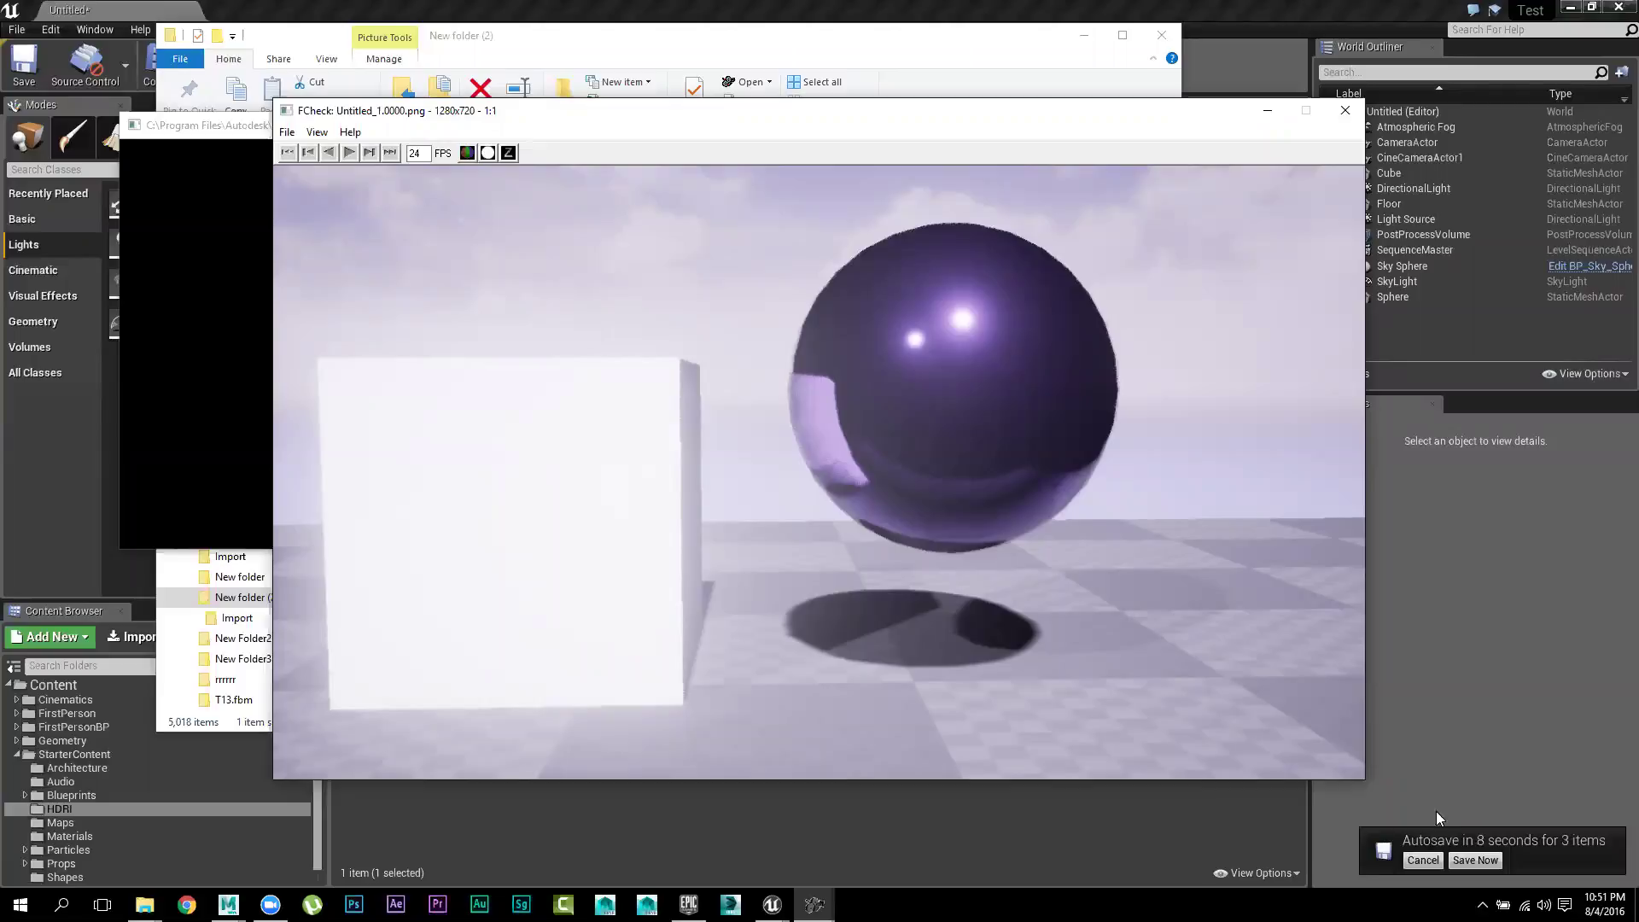
click(1475, 860)
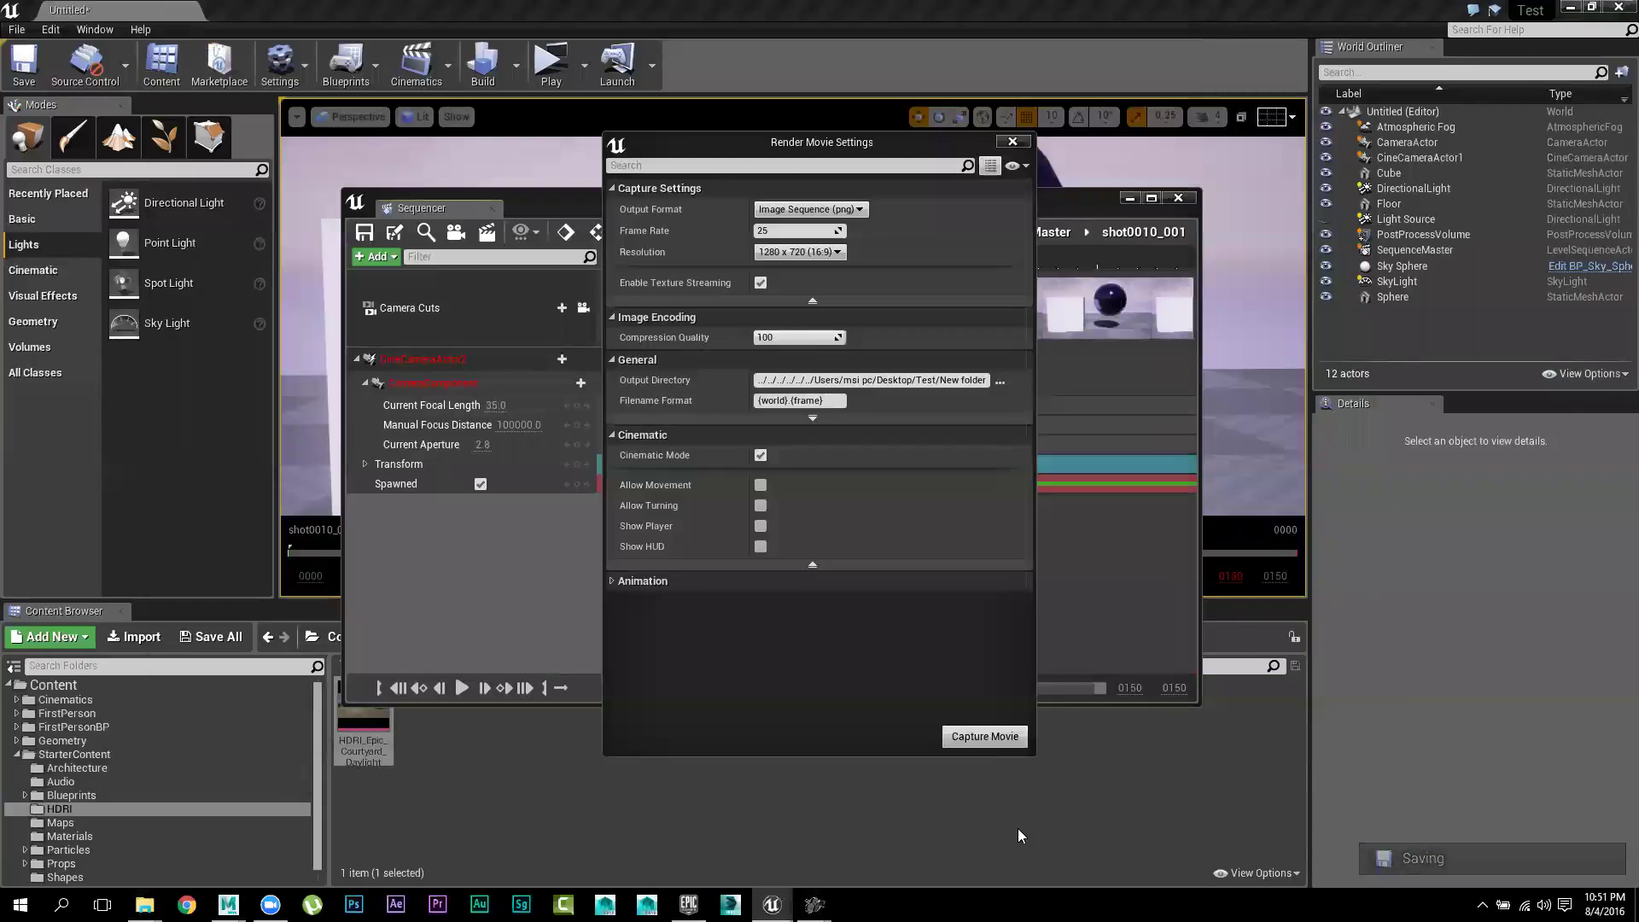
Open Untitled_1.0000.png with Adobe Photoshop CC 2014, making it the default for .png files
mouse_move(146, 903)
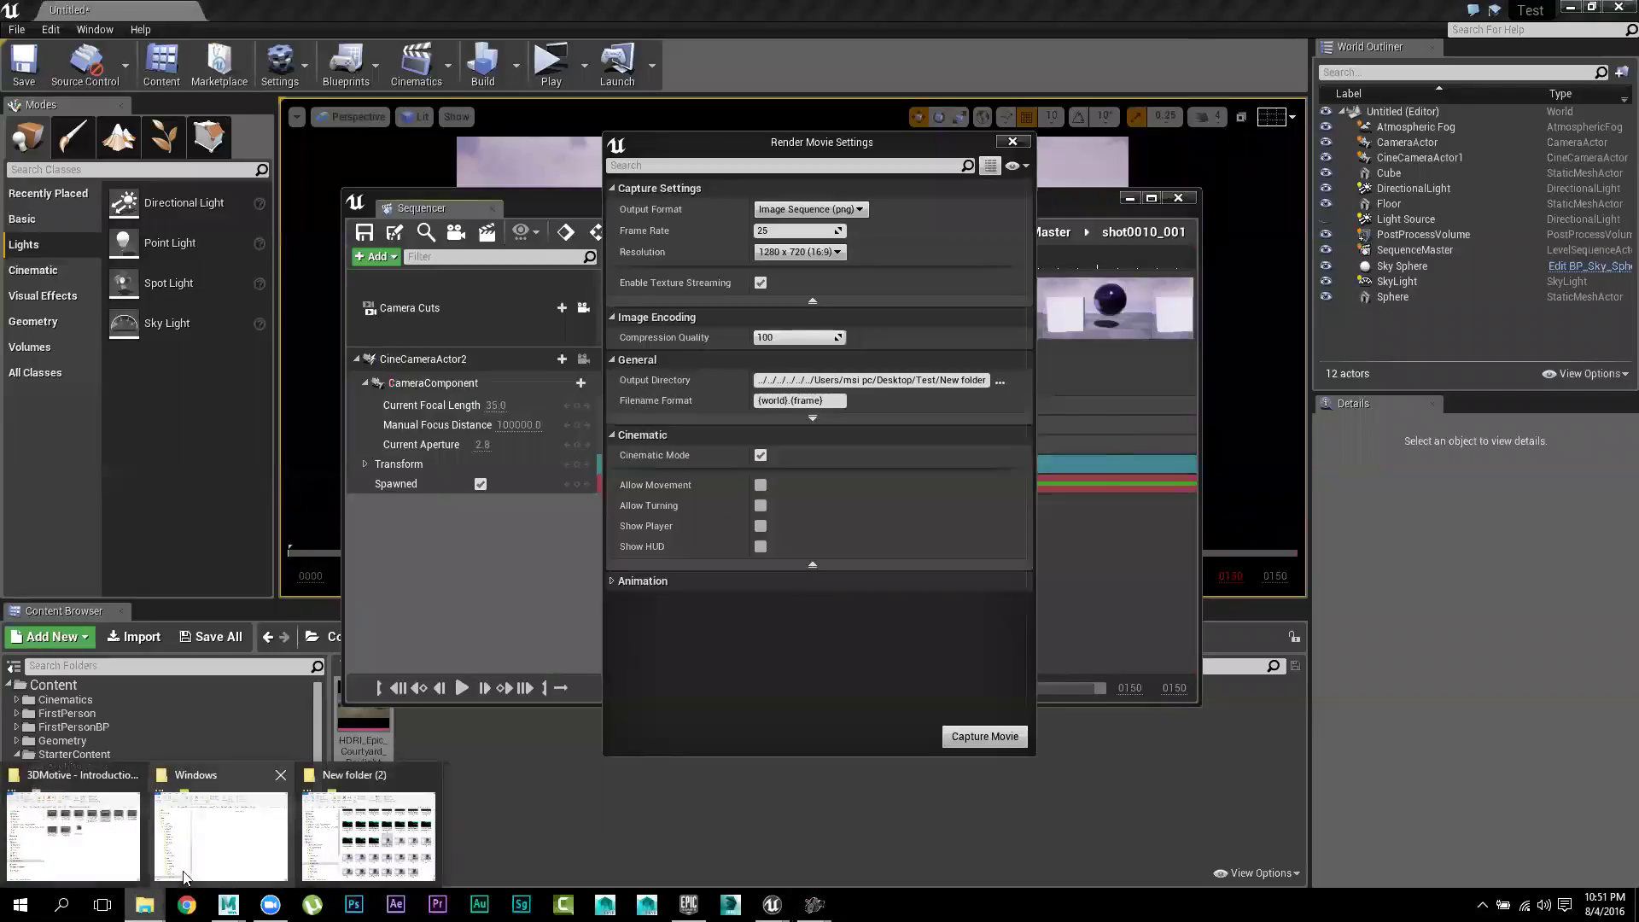
click(344, 844)
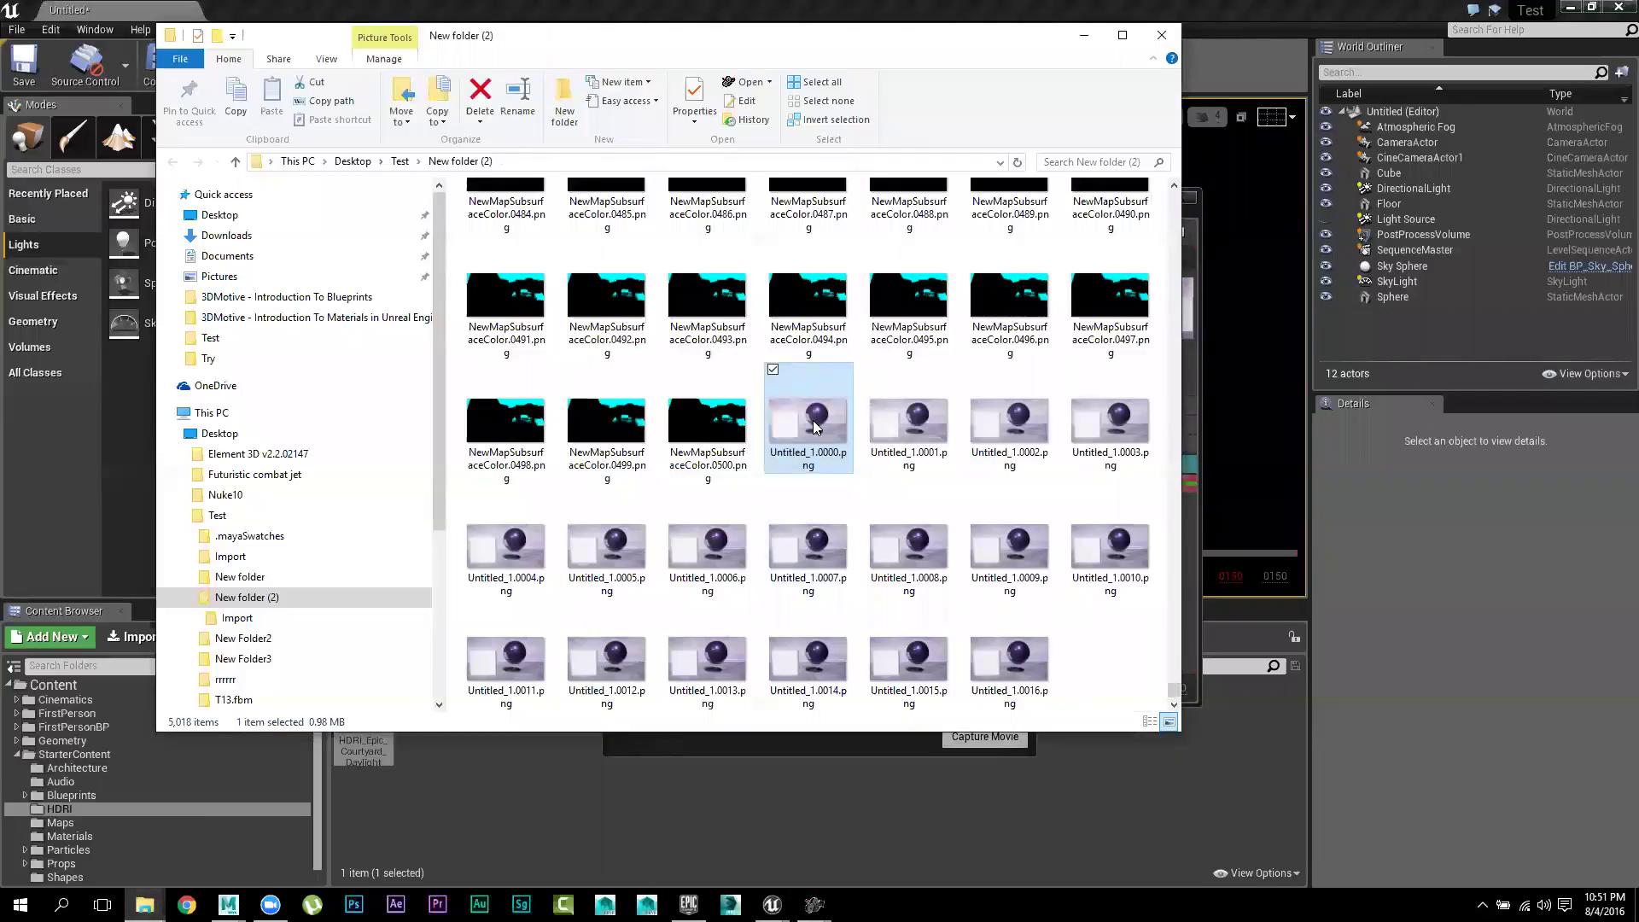
right_click(816, 427)
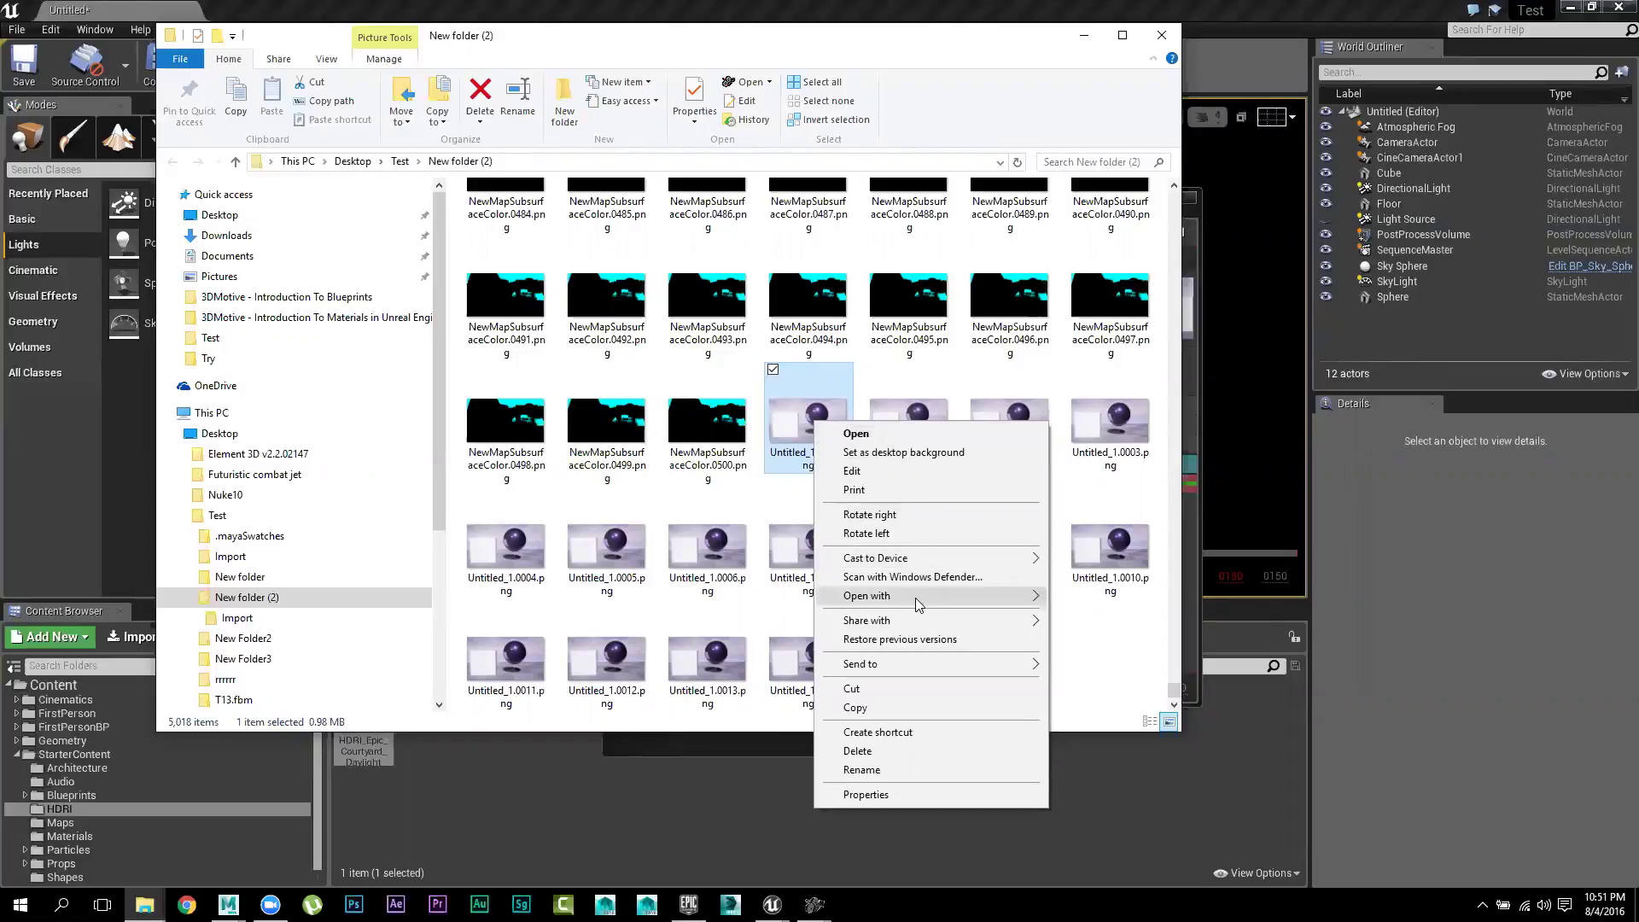
mouse_move(953, 599)
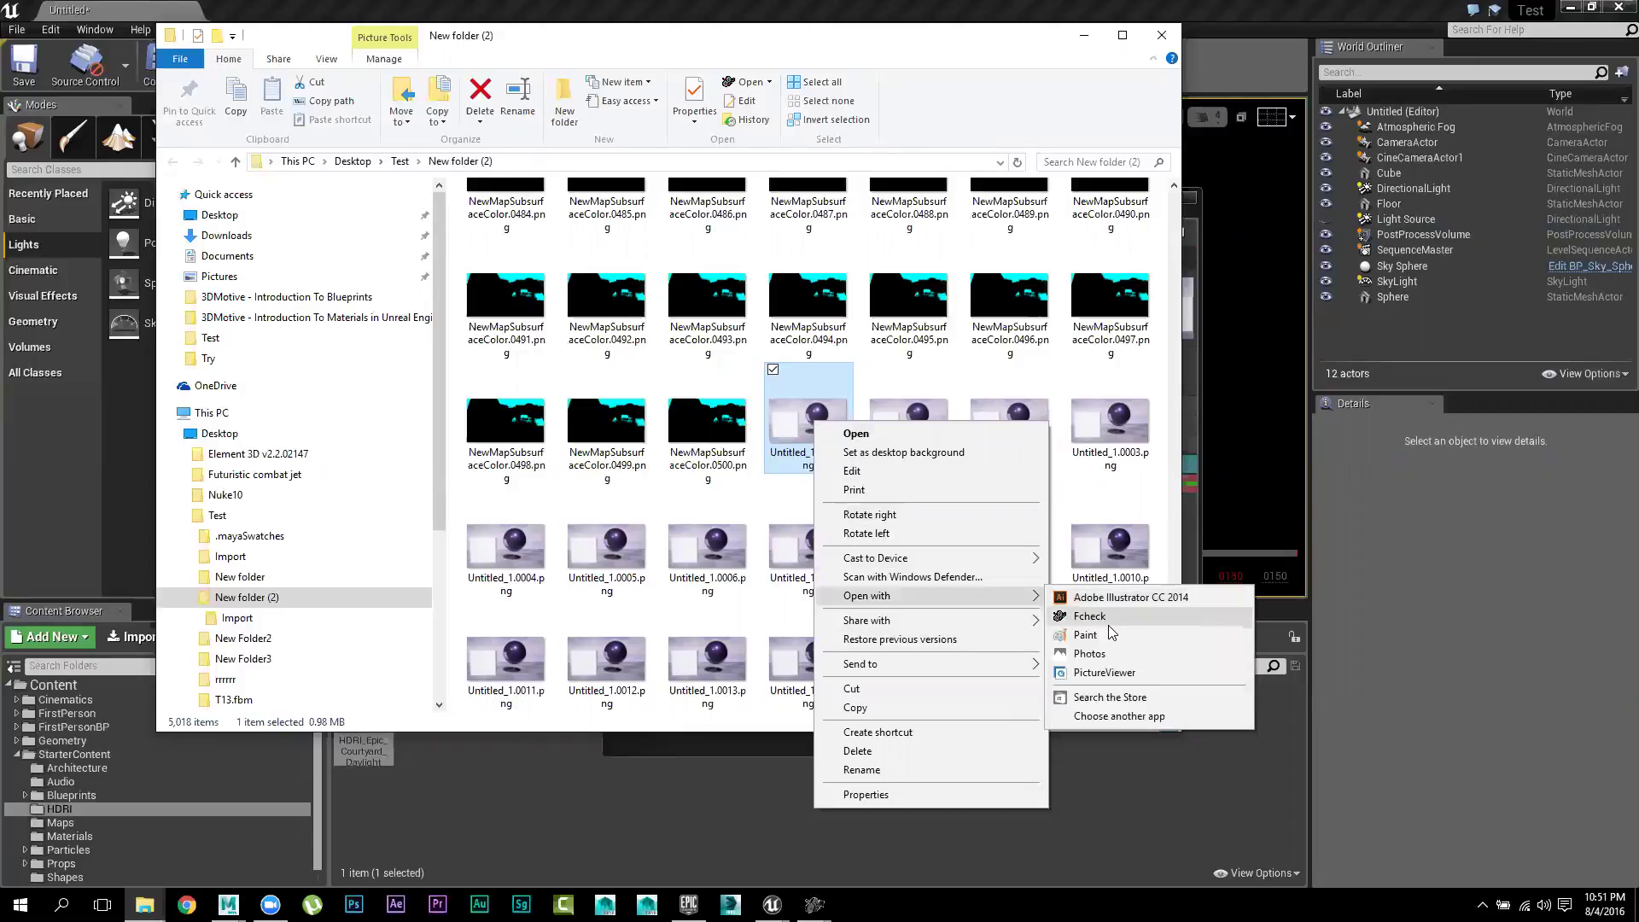
click(1121, 719)
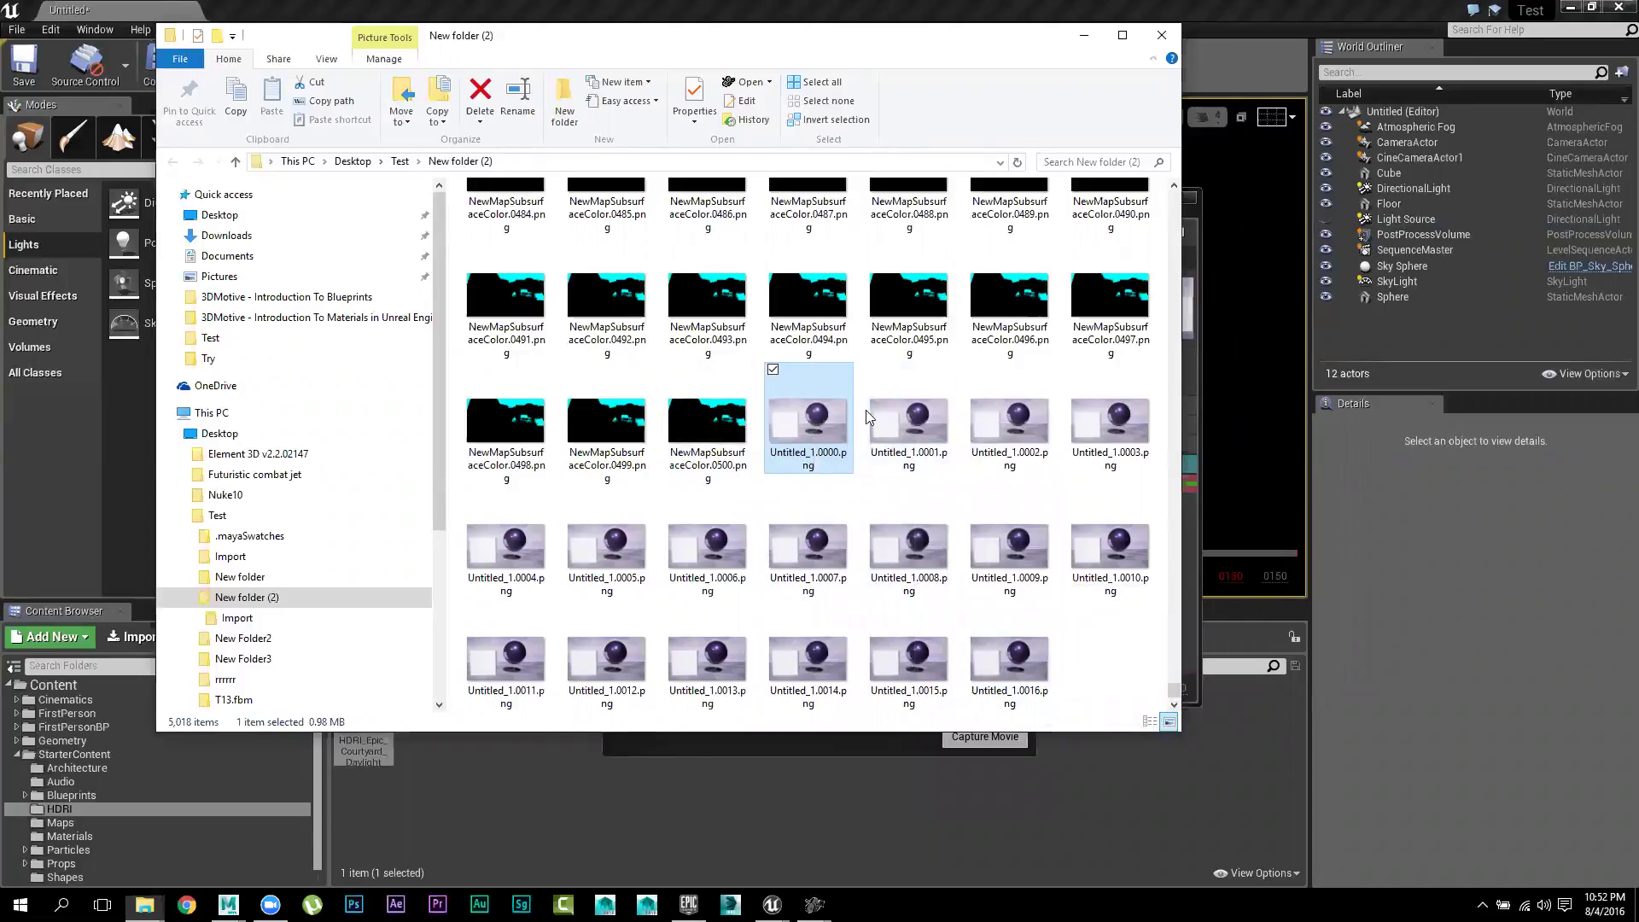
scroll(753, 538, down, 2)
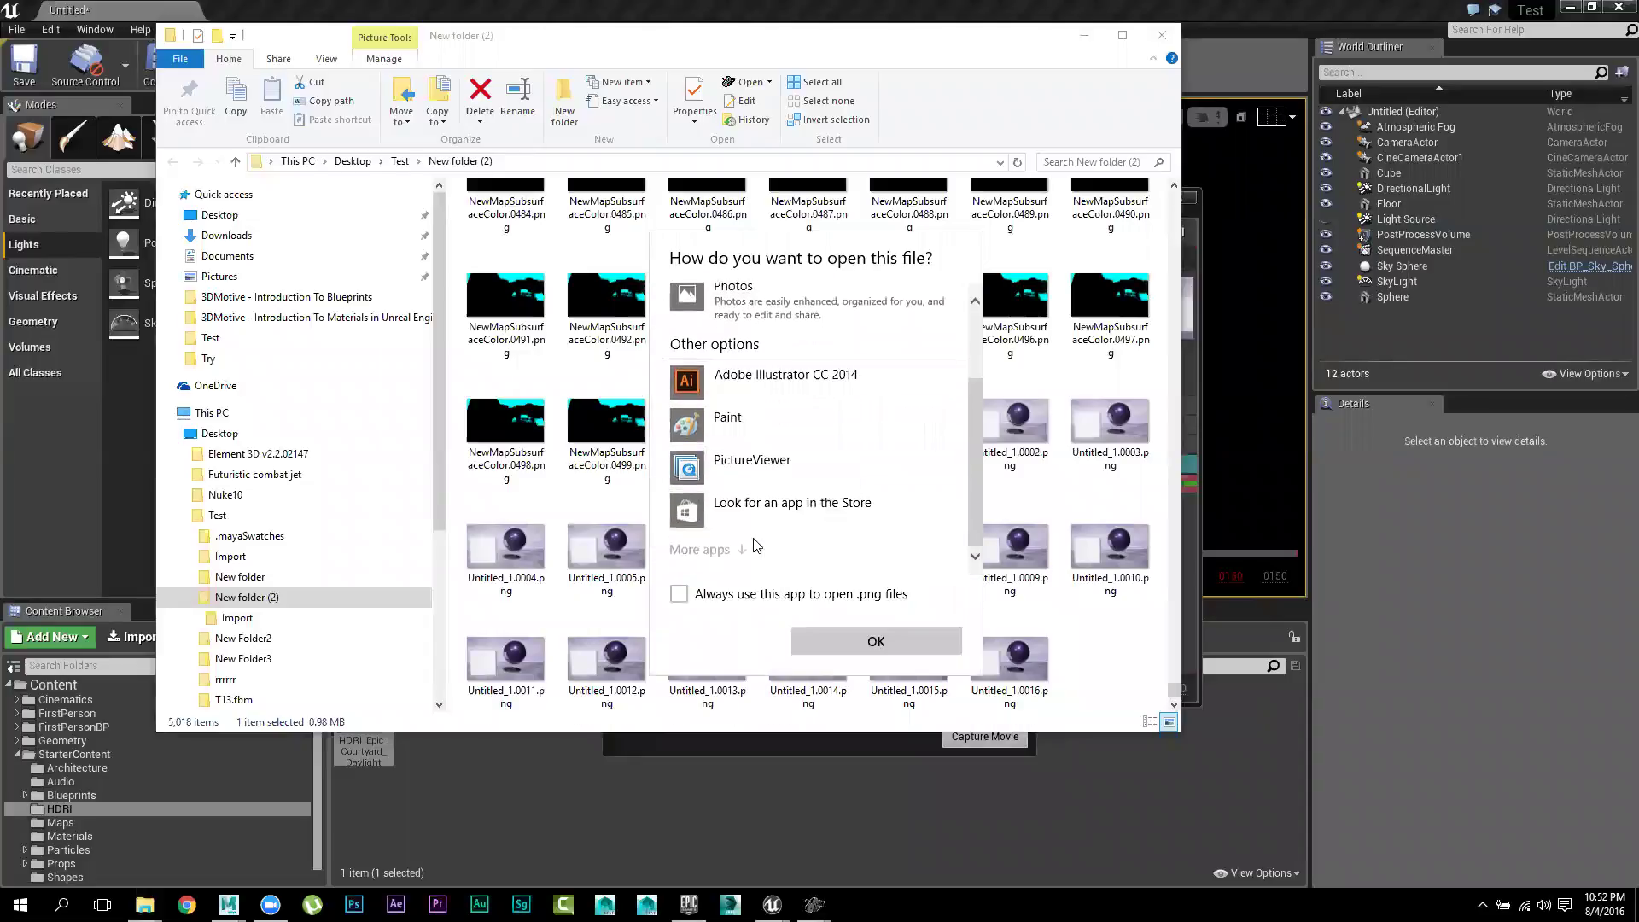
click(738, 559)
scroll(736, 550, down, 3)
scroll(737, 551, down, 2)
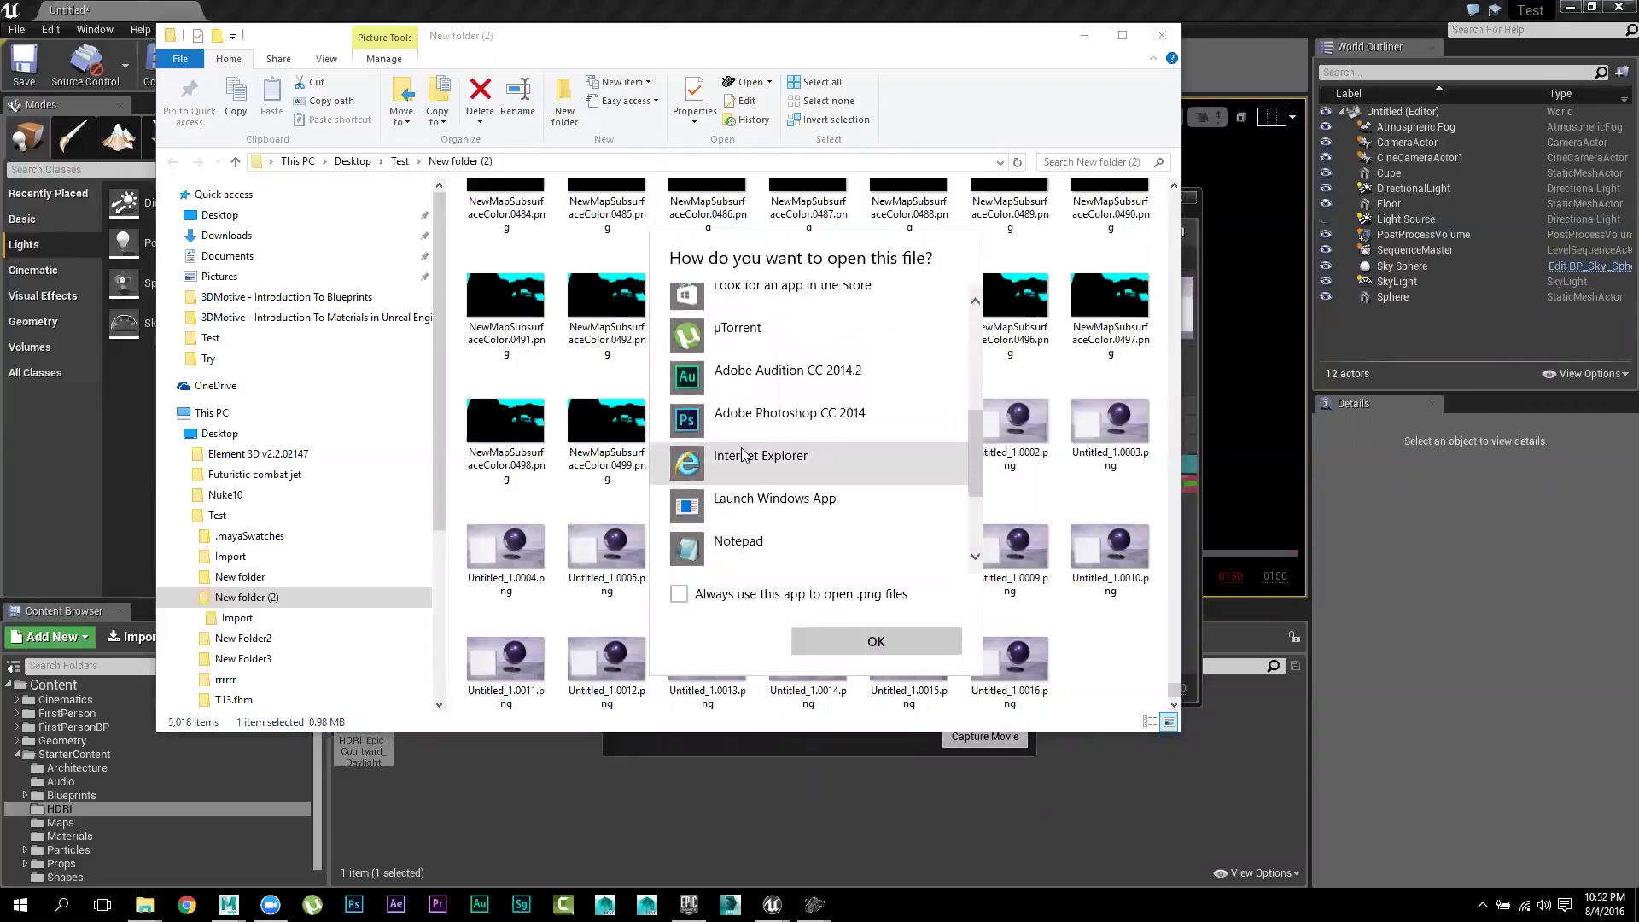
click(746, 413)
click(738, 596)
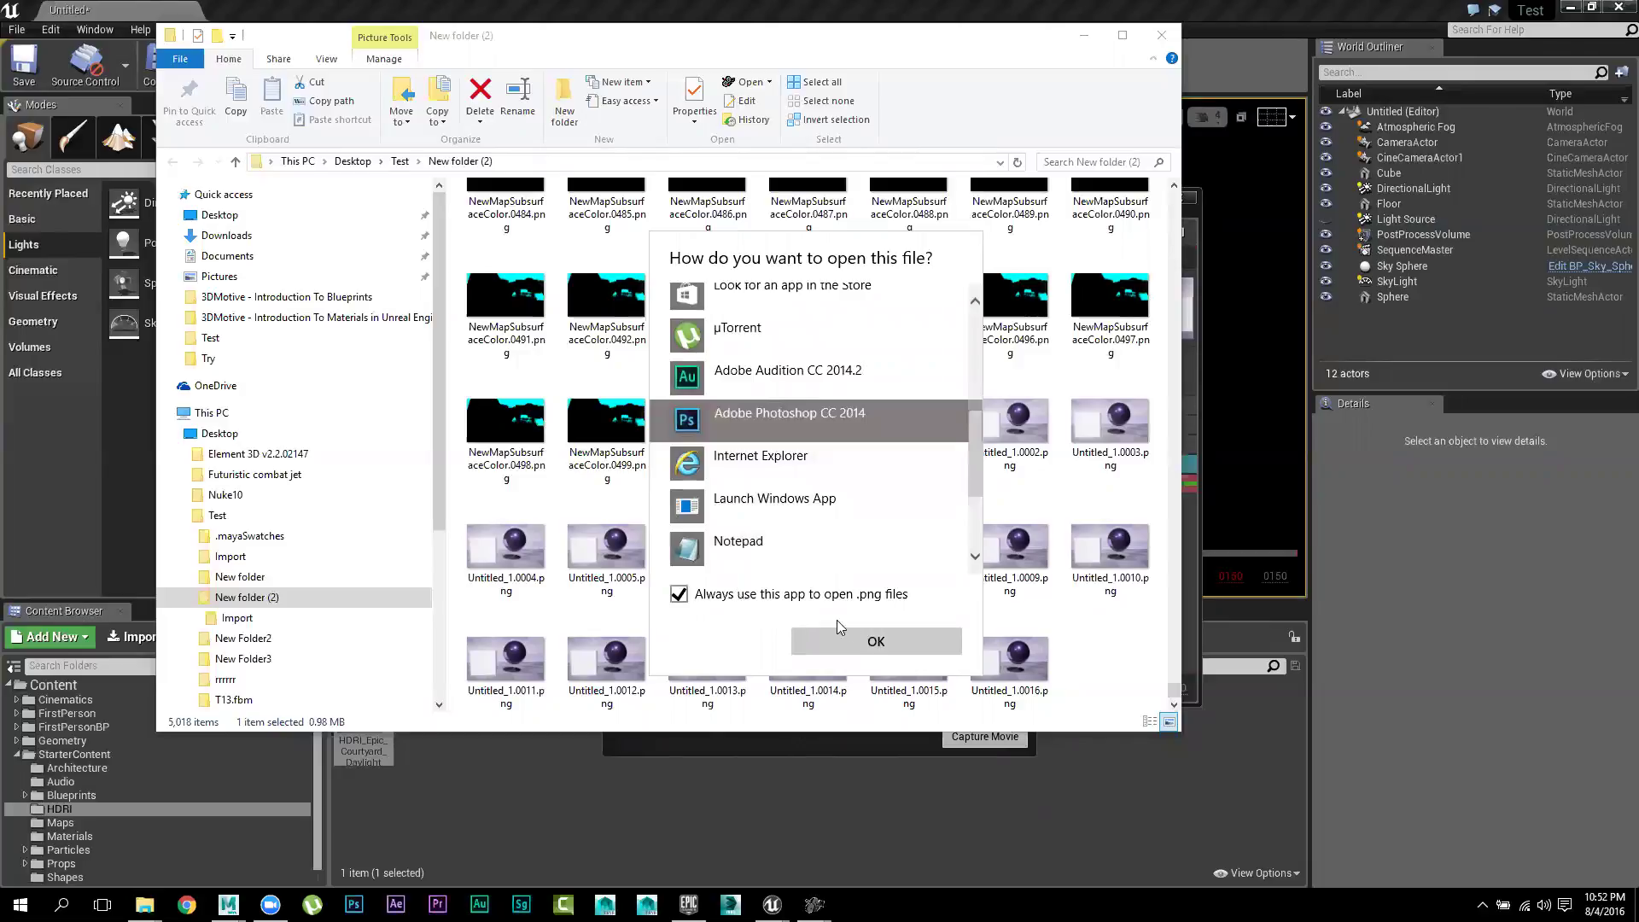
click(849, 637)
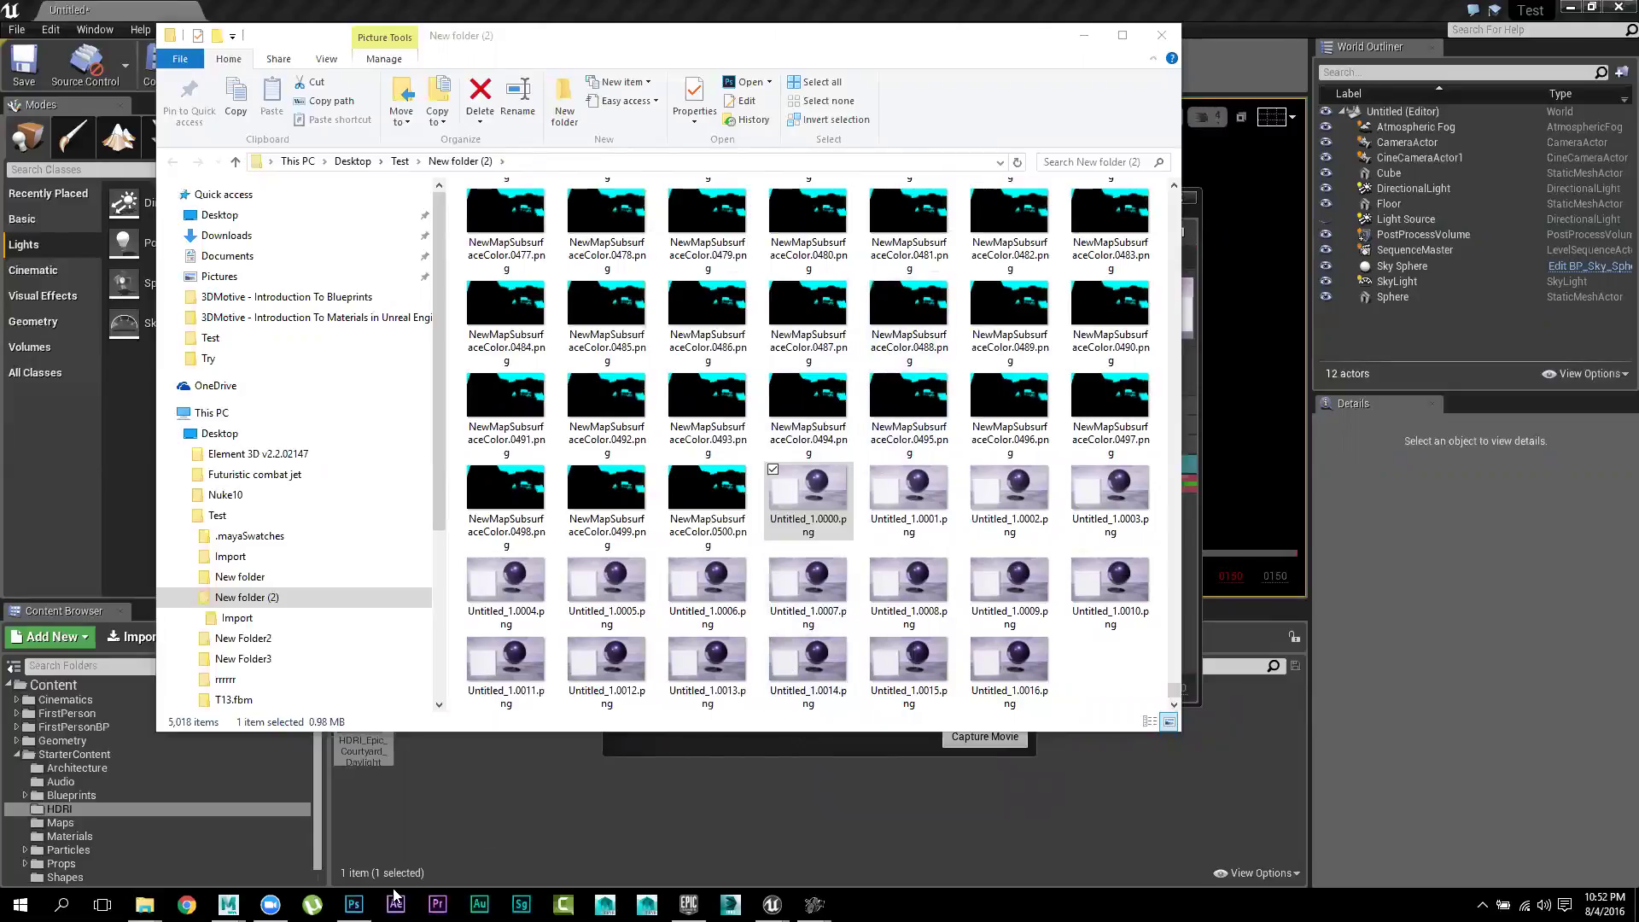
Open the chosen frame in Photoshop and close the empty Properties panel
click(144, 905)
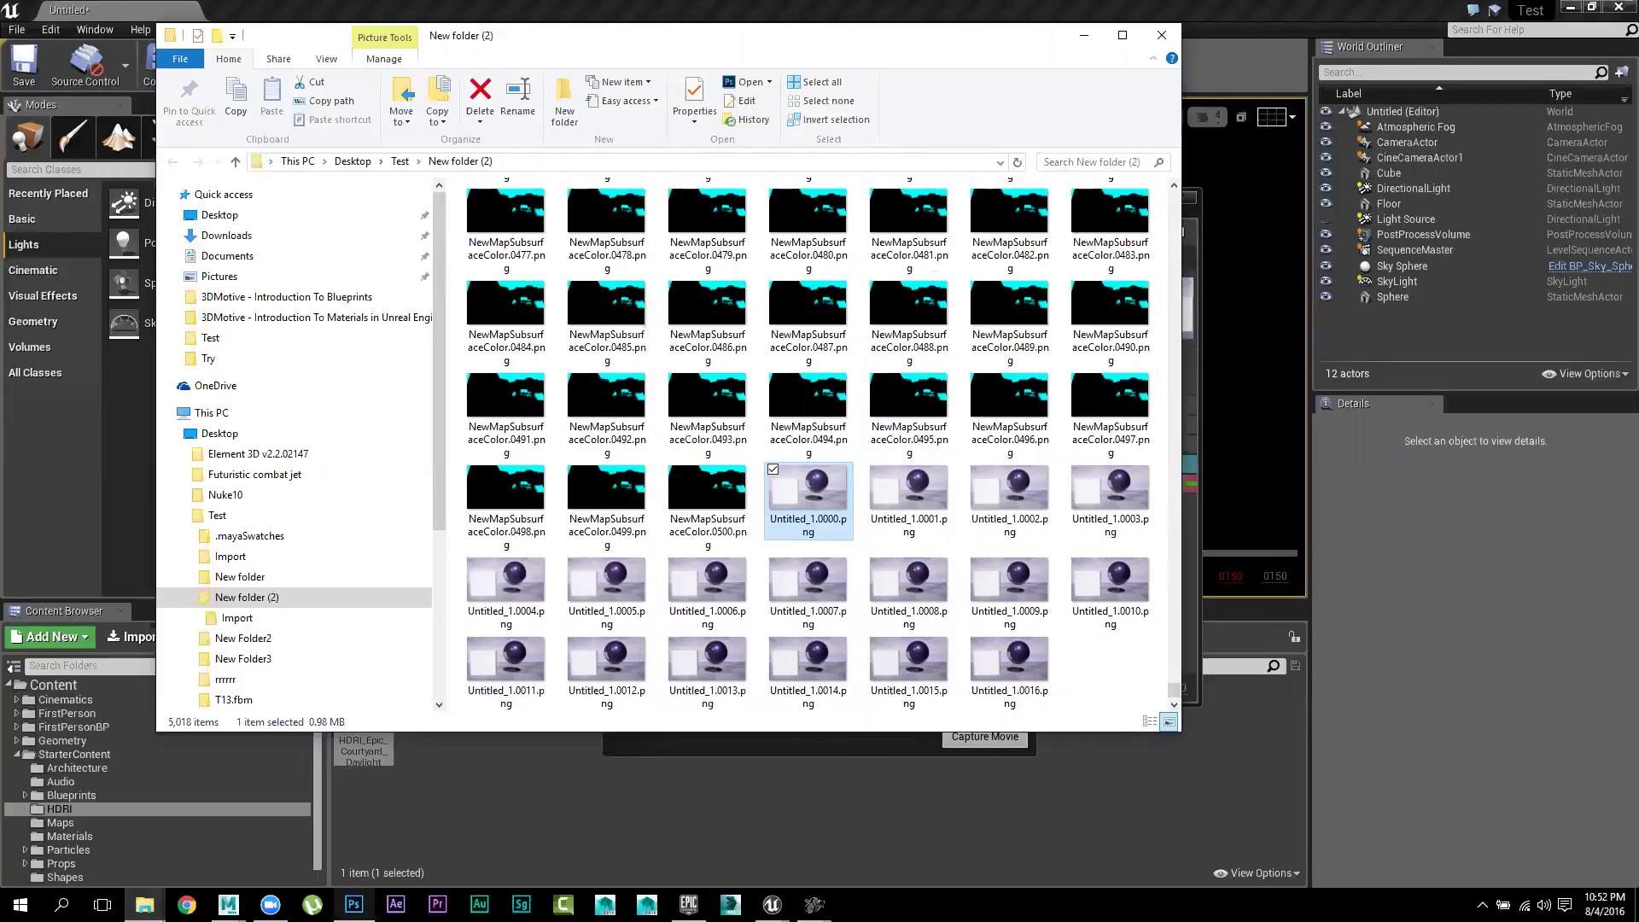
key(Return)
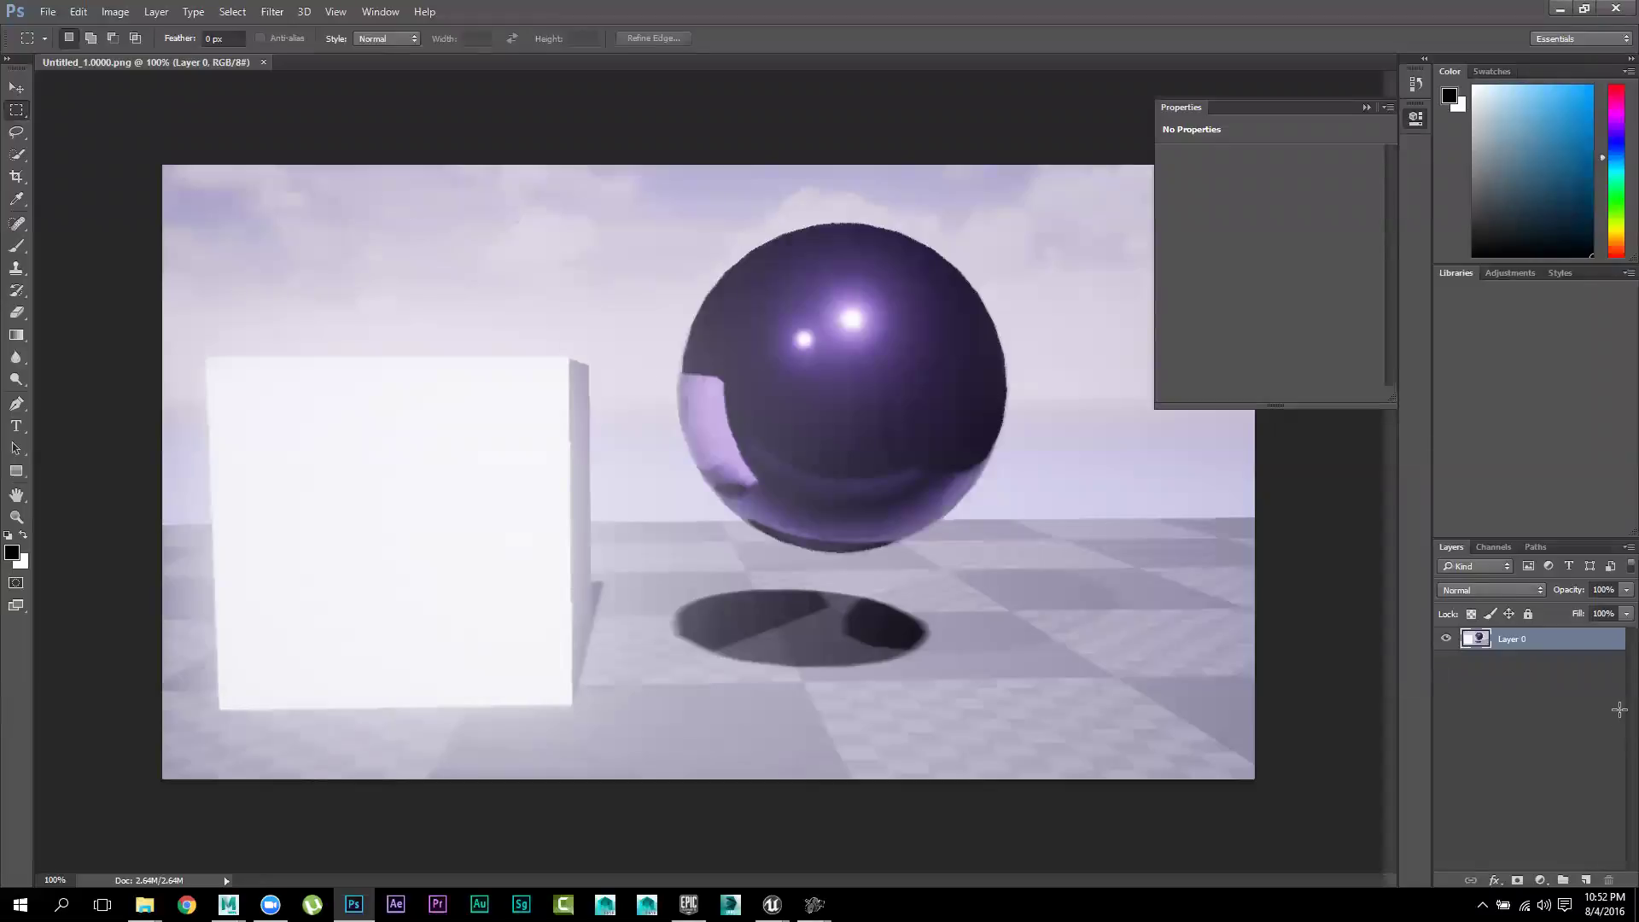
click(1365, 108)
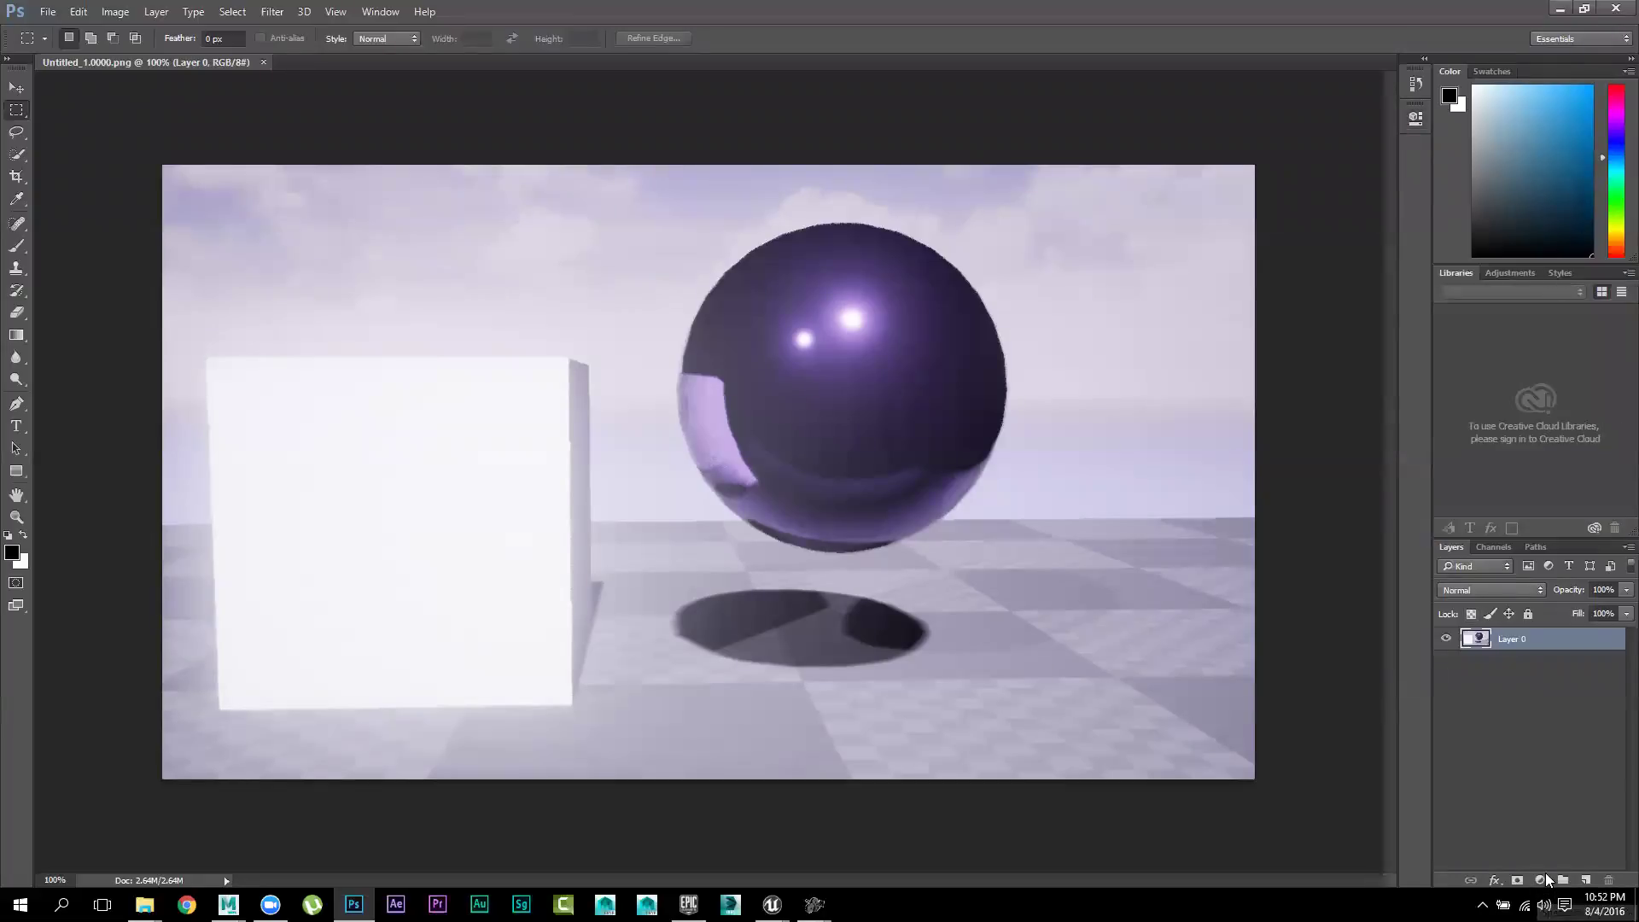
Add a Curves adjustment layer and bend the RGB curve with two points
click(1541, 880)
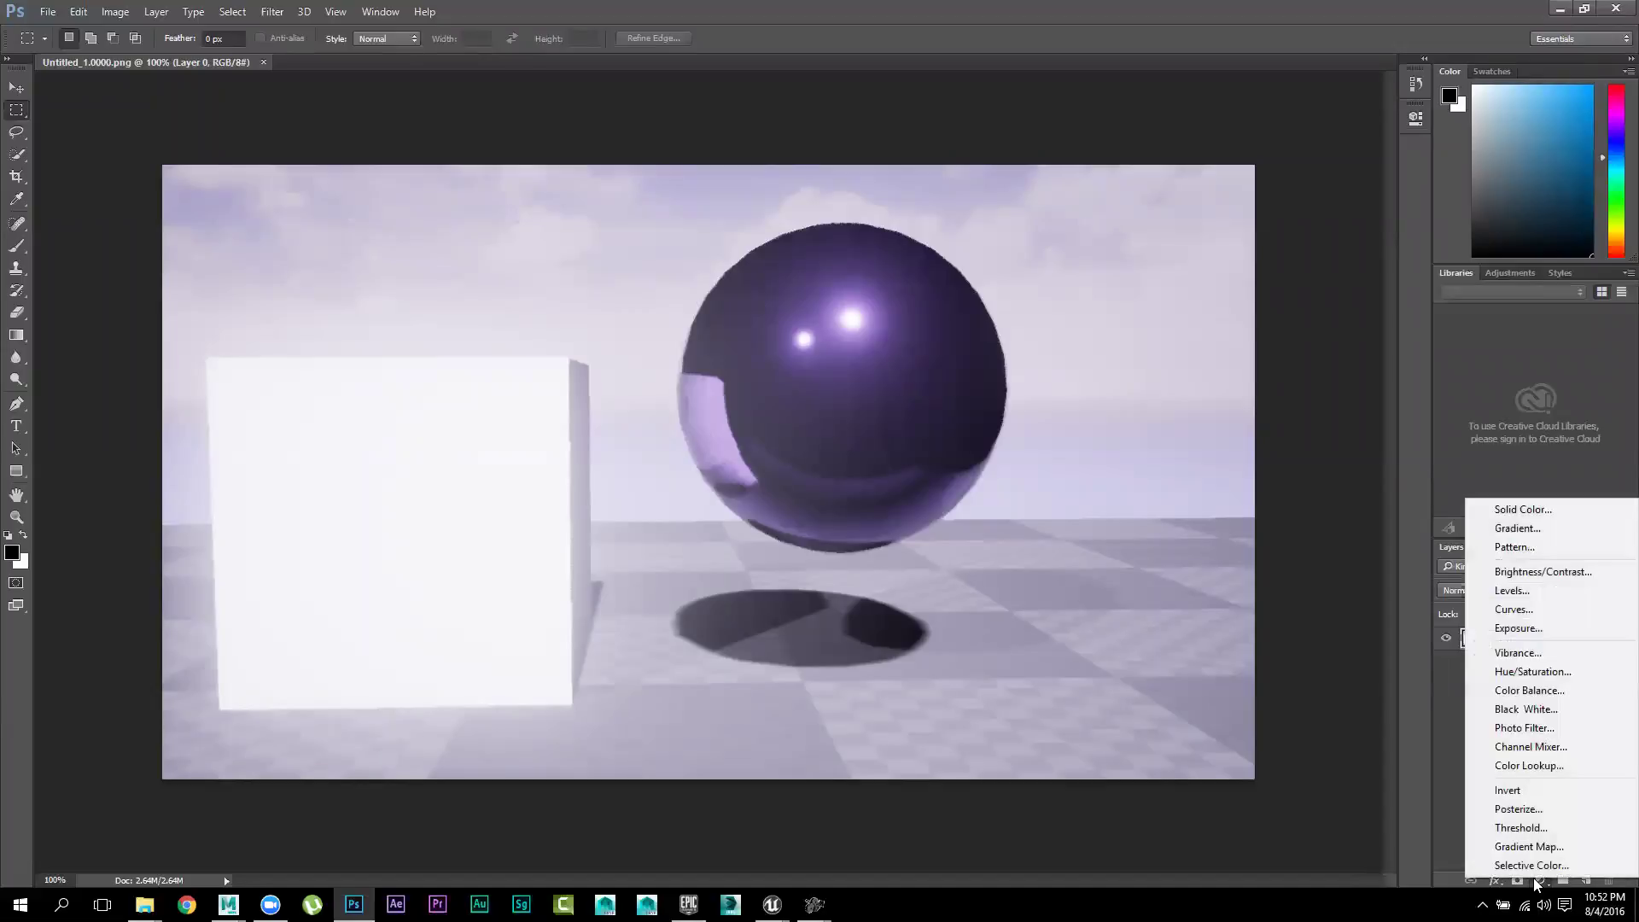
click(1531, 613)
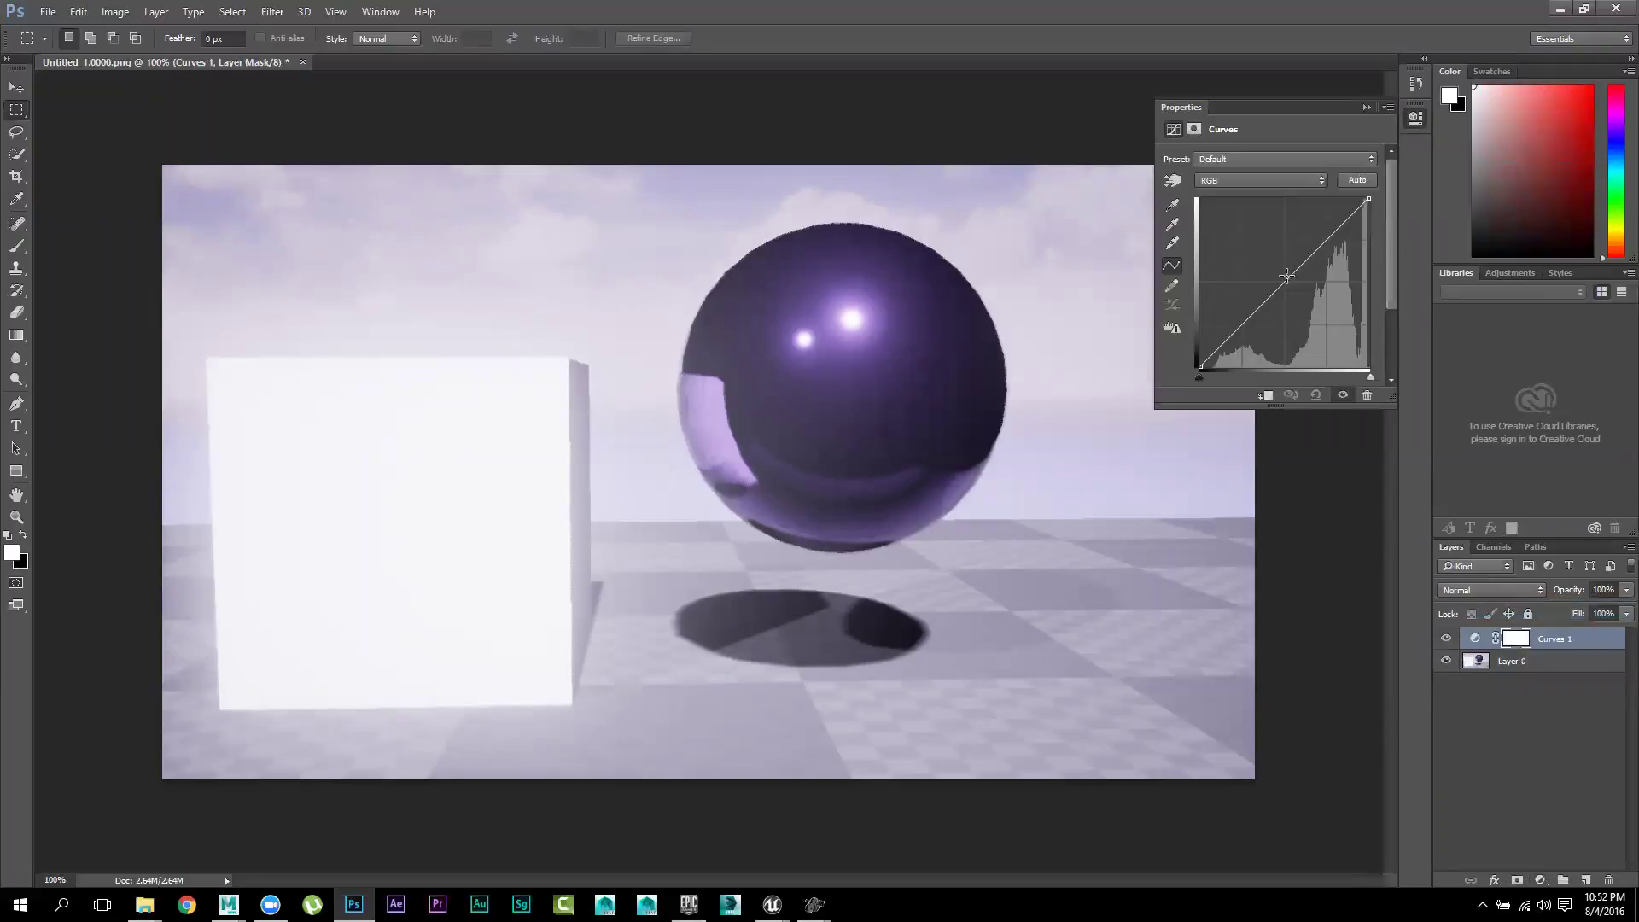
drag(1278, 282, 1279, 270)
drag(1286, 279, 1334, 247)
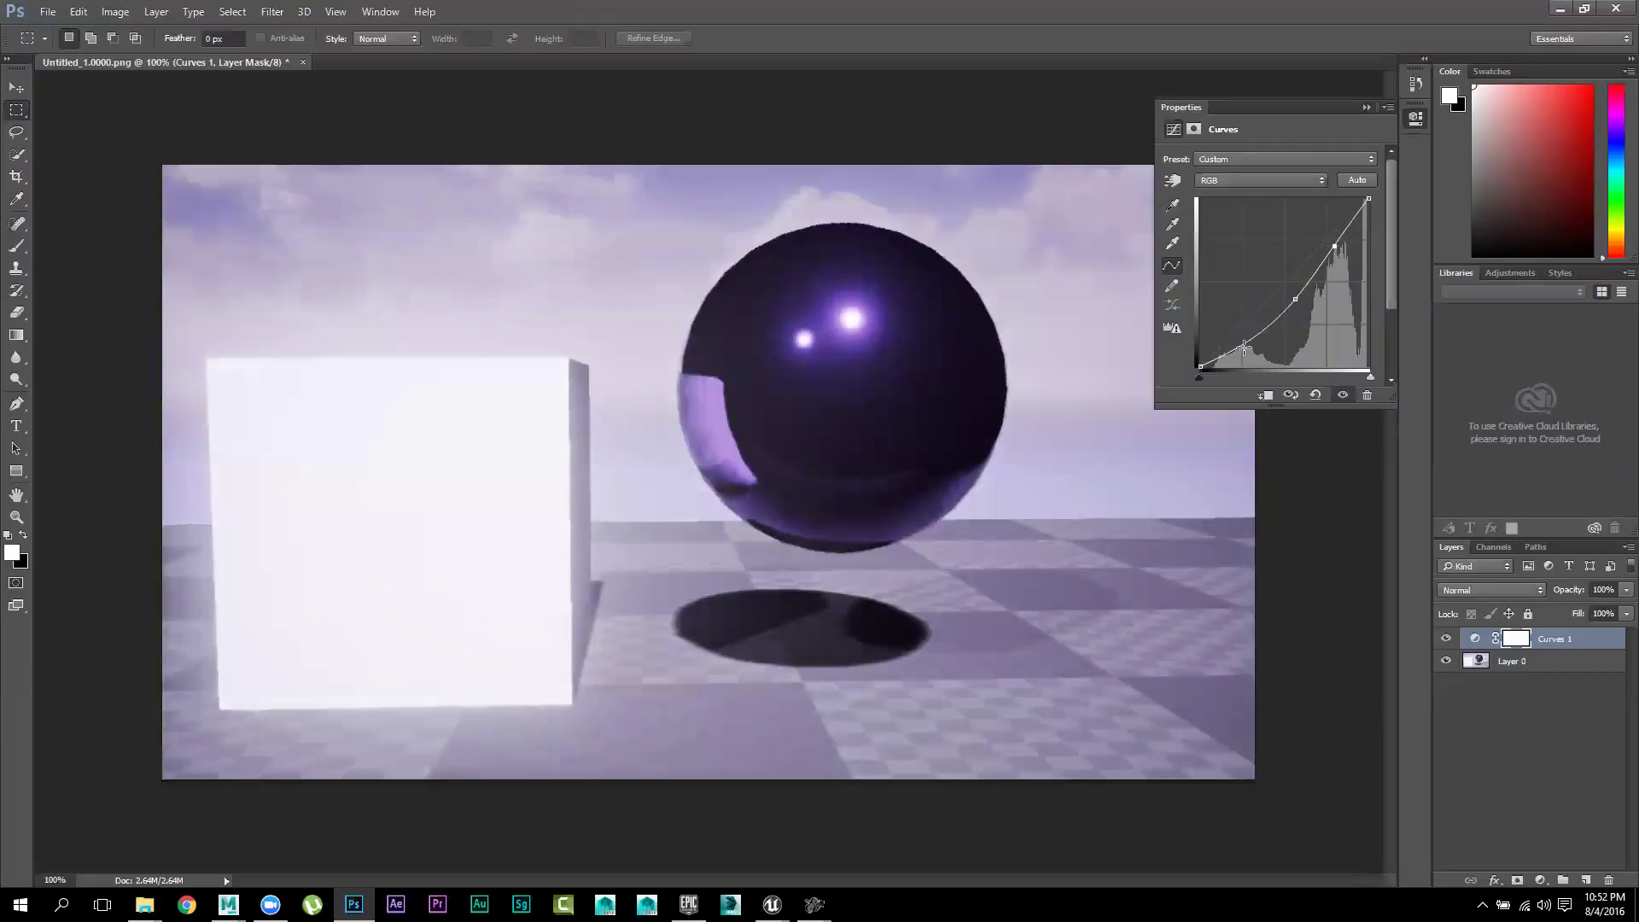
drag(1240, 344, 1238, 340)
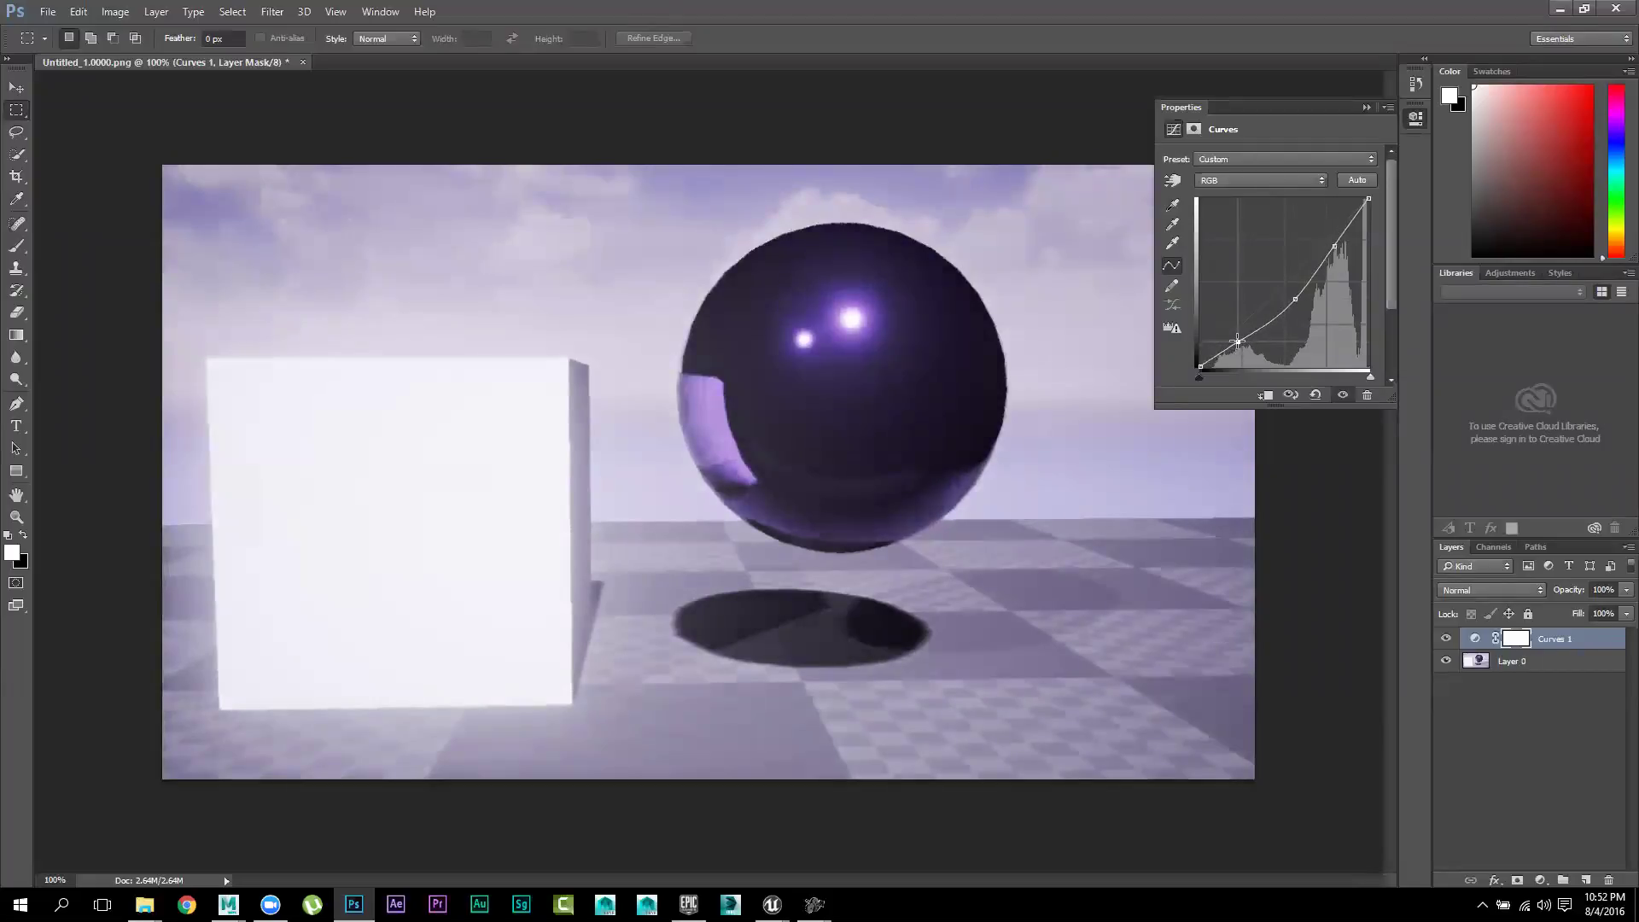
Toggle the Curves 1 layer on and off to compare against the original frame
click(1343, 395)
click(1343, 395)
click(1342, 395)
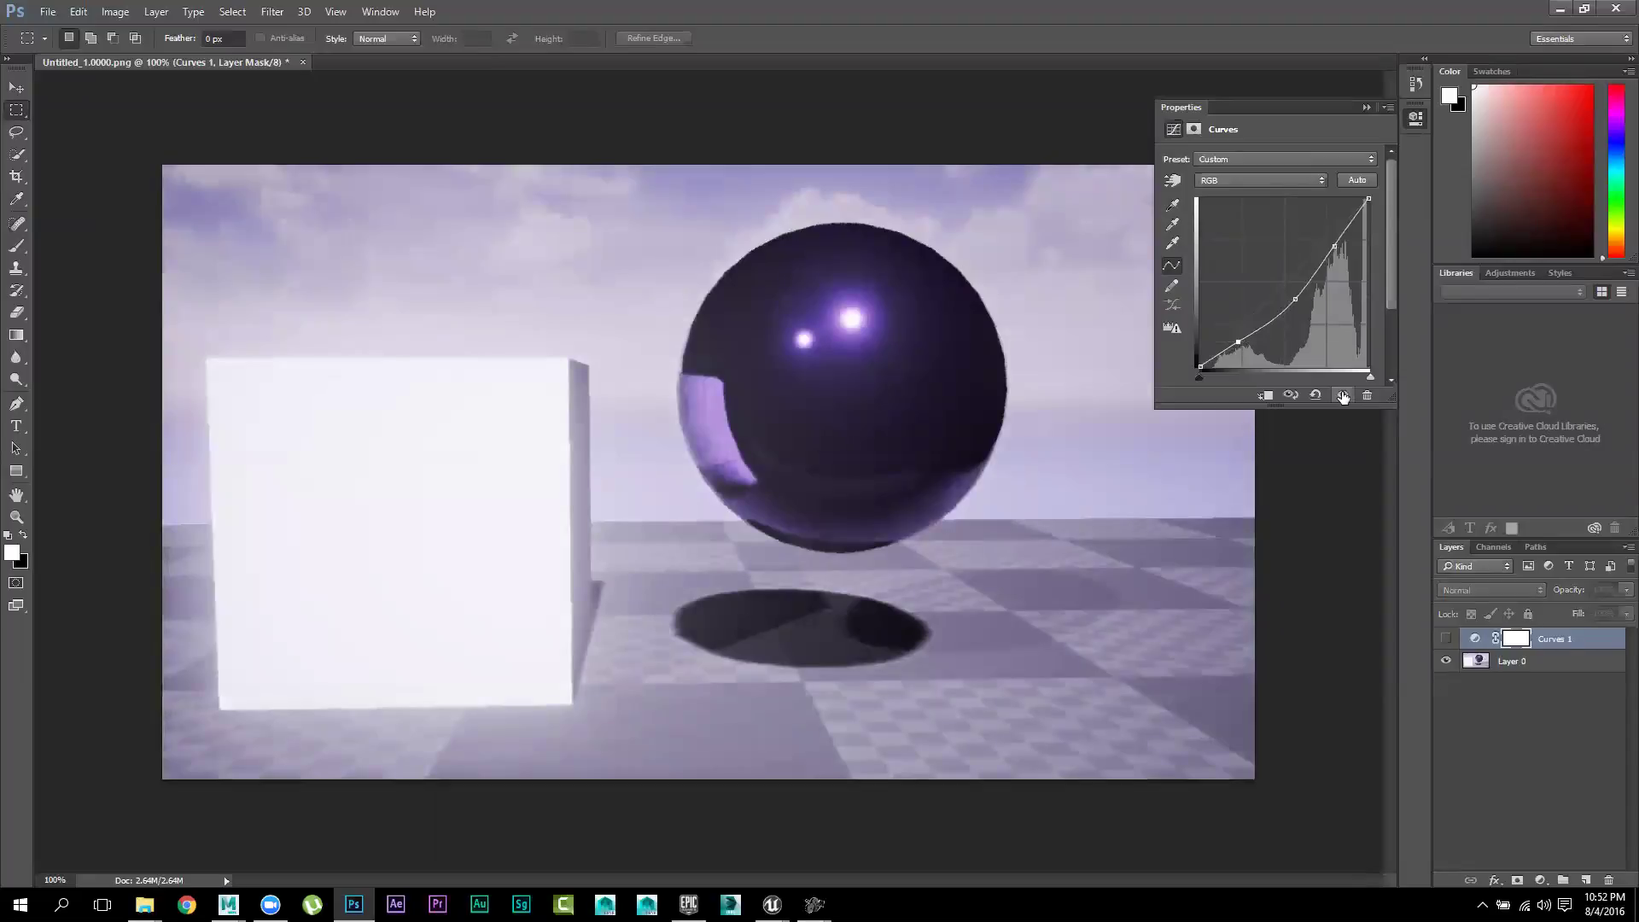
click(1343, 395)
click(1343, 395)
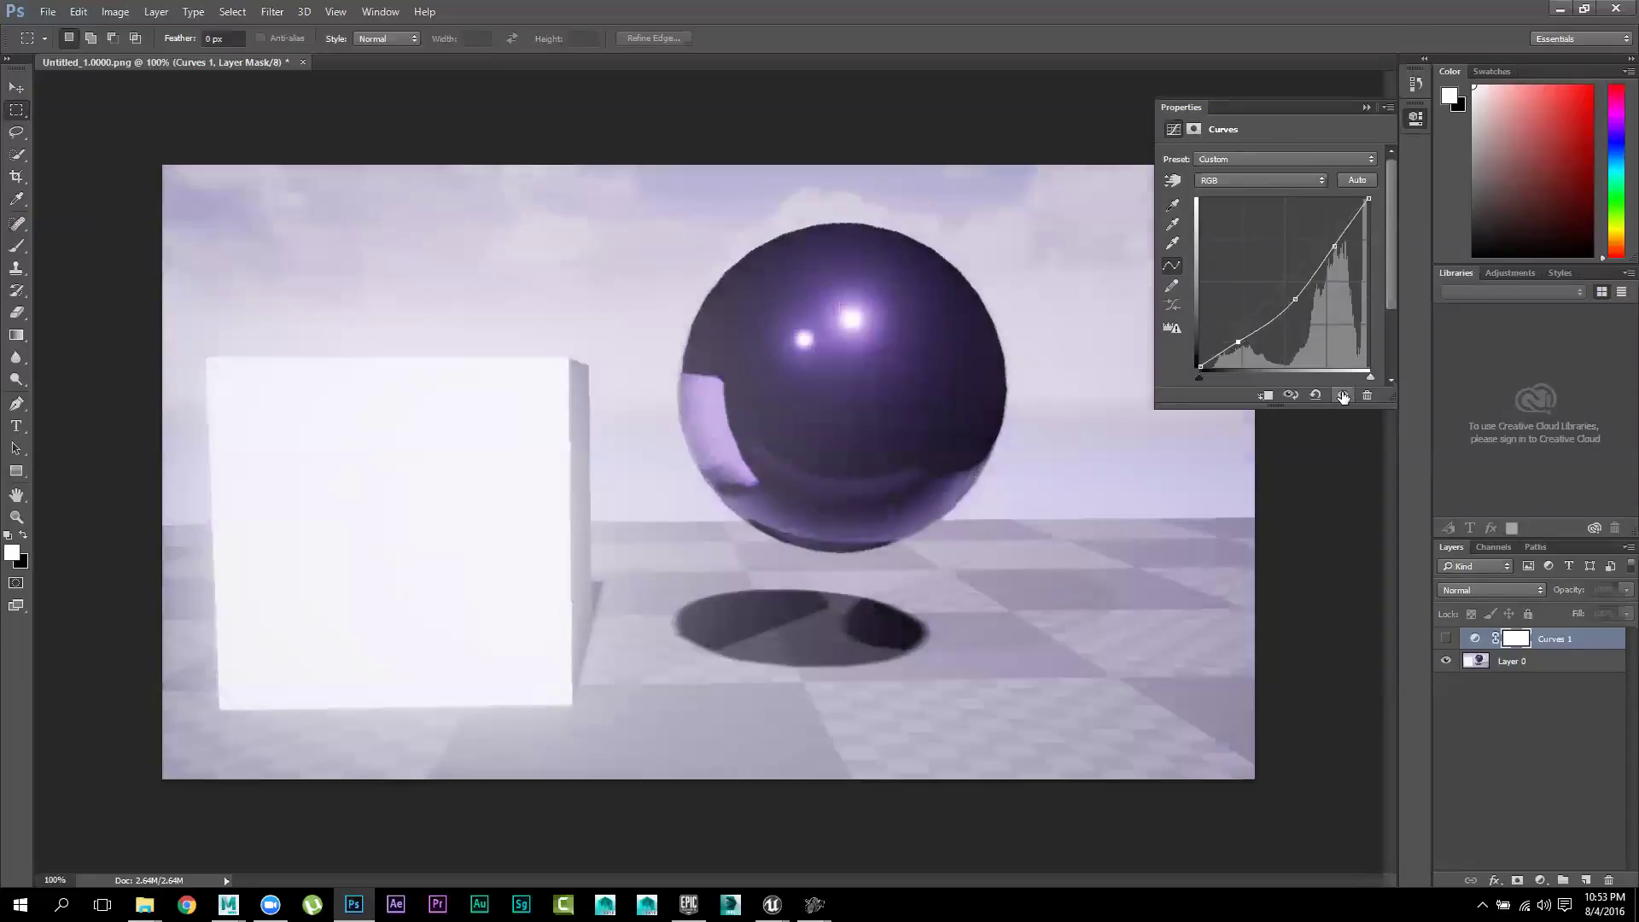
click(1343, 395)
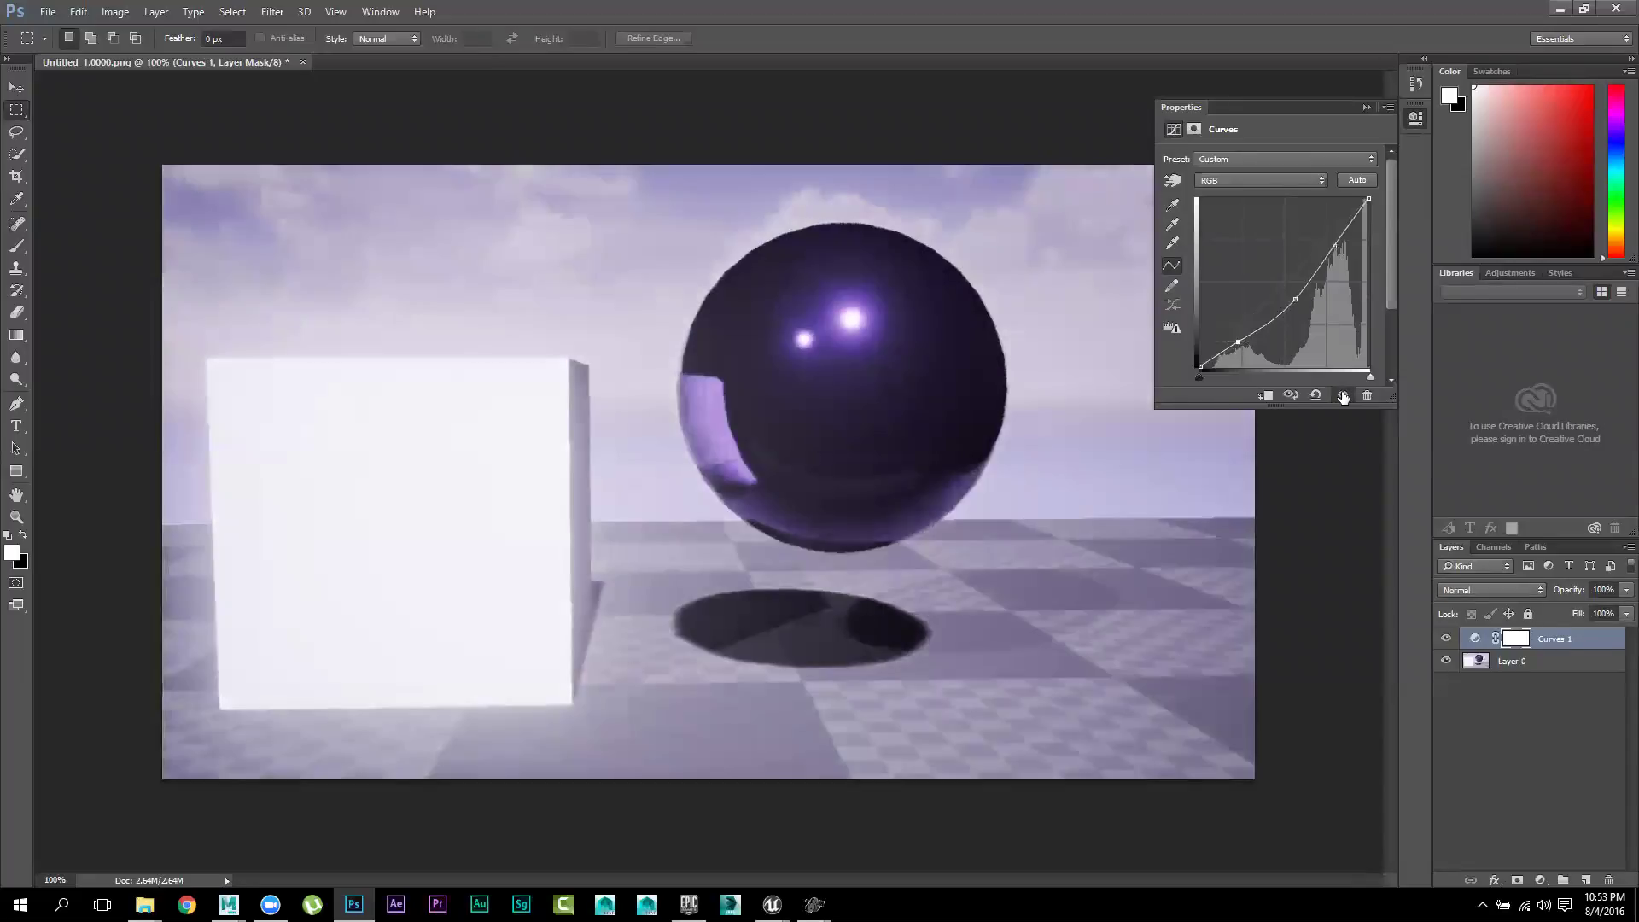
click(1343, 395)
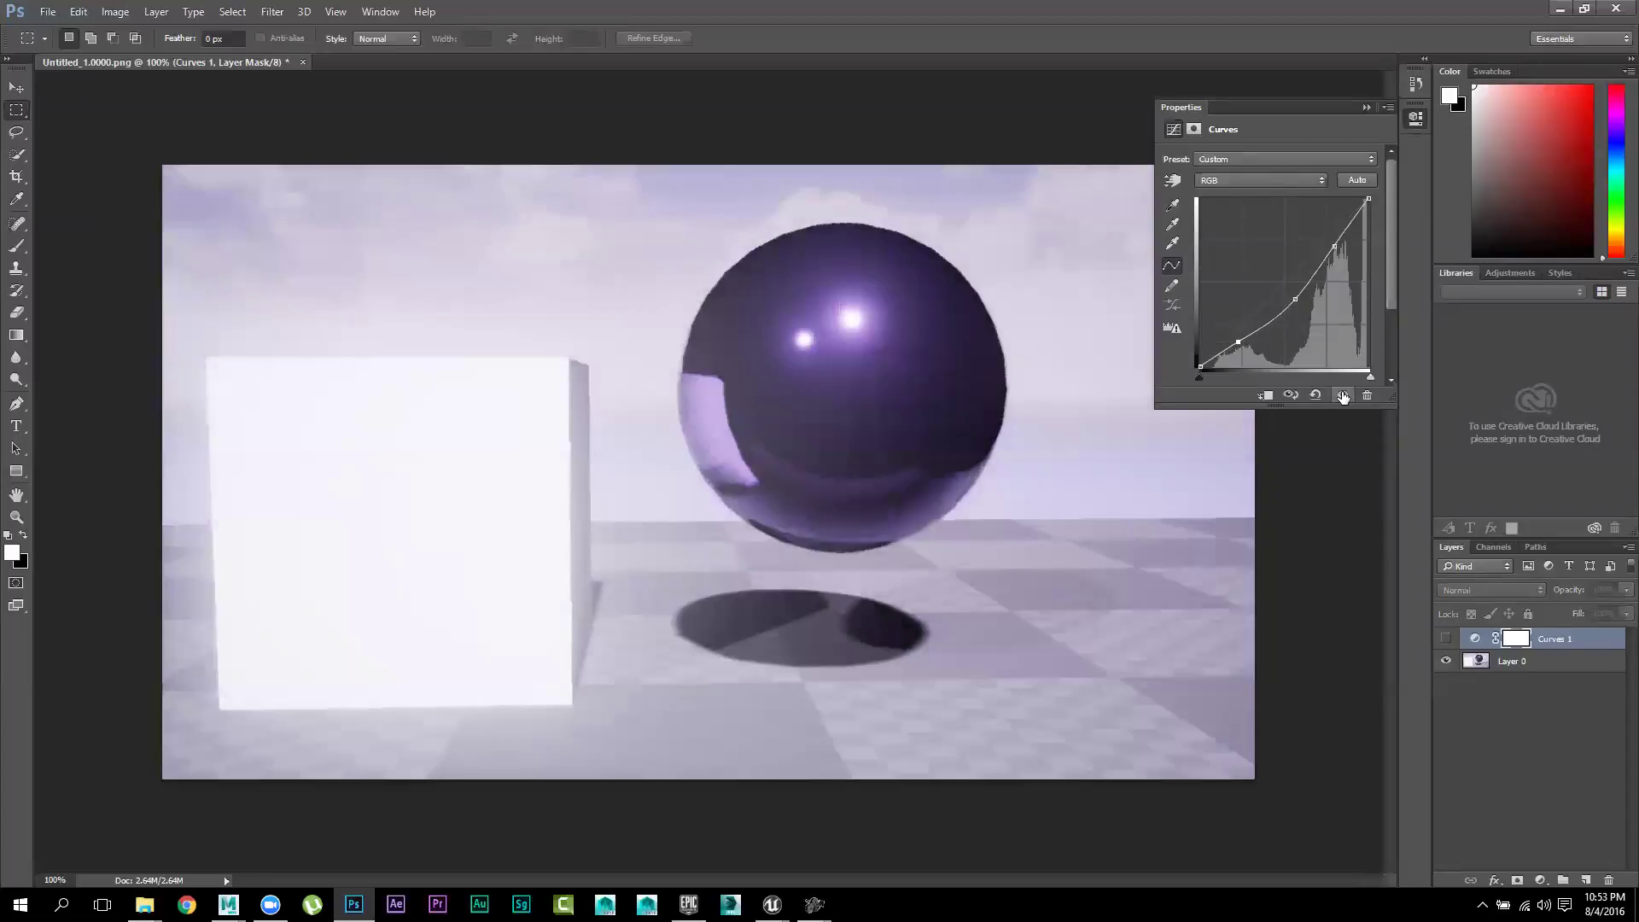
click(1343, 395)
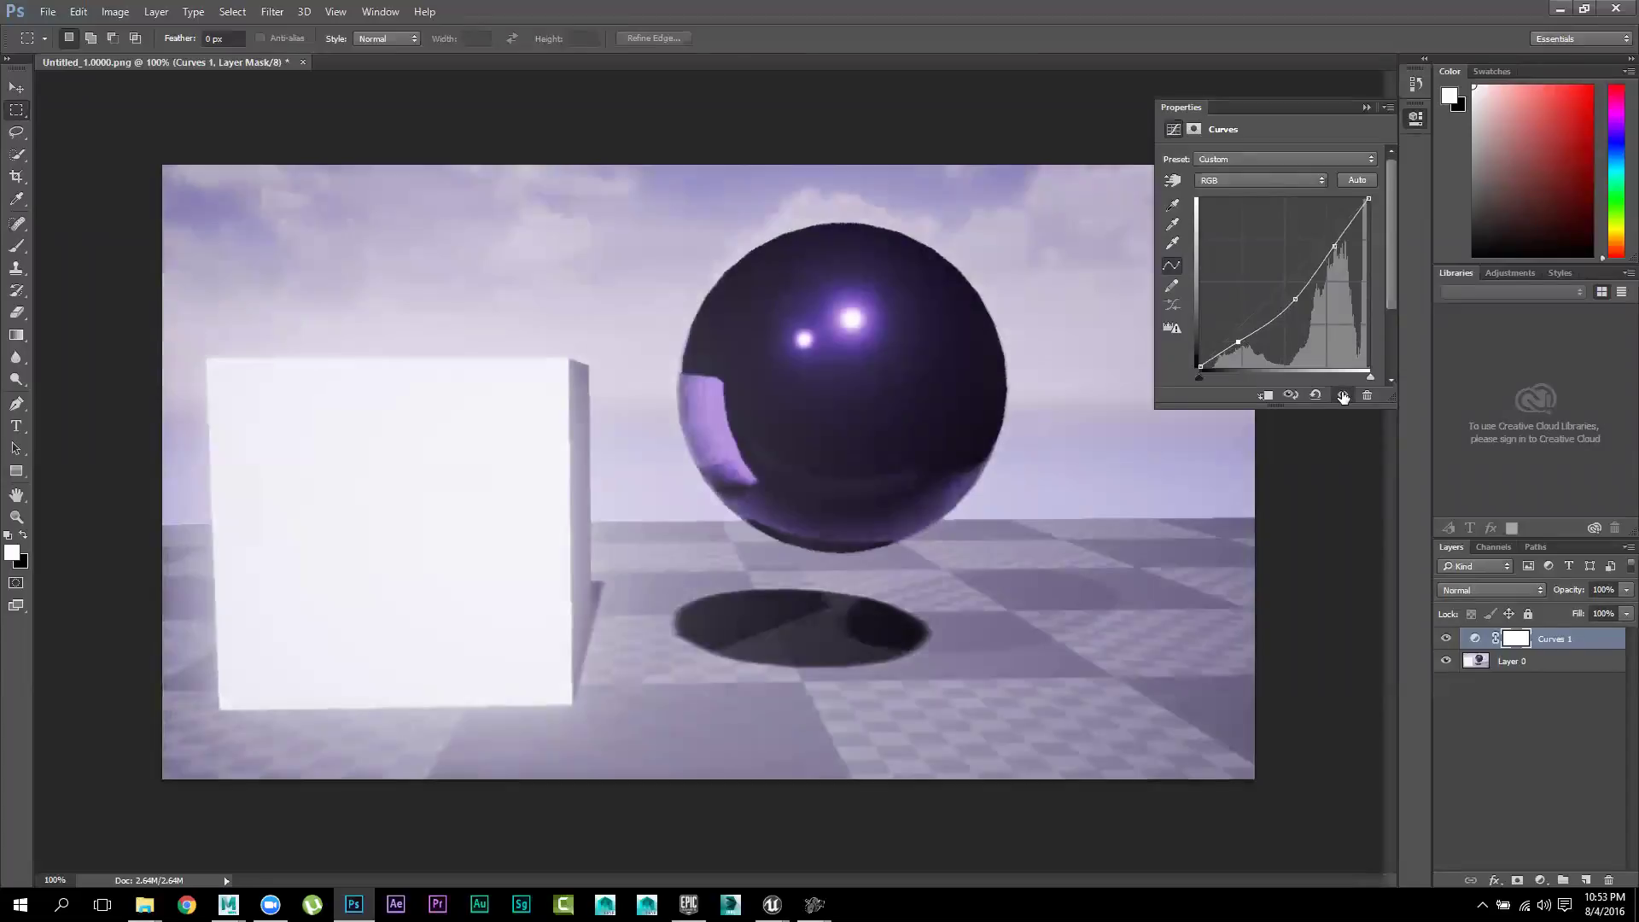
click(1558, 9)
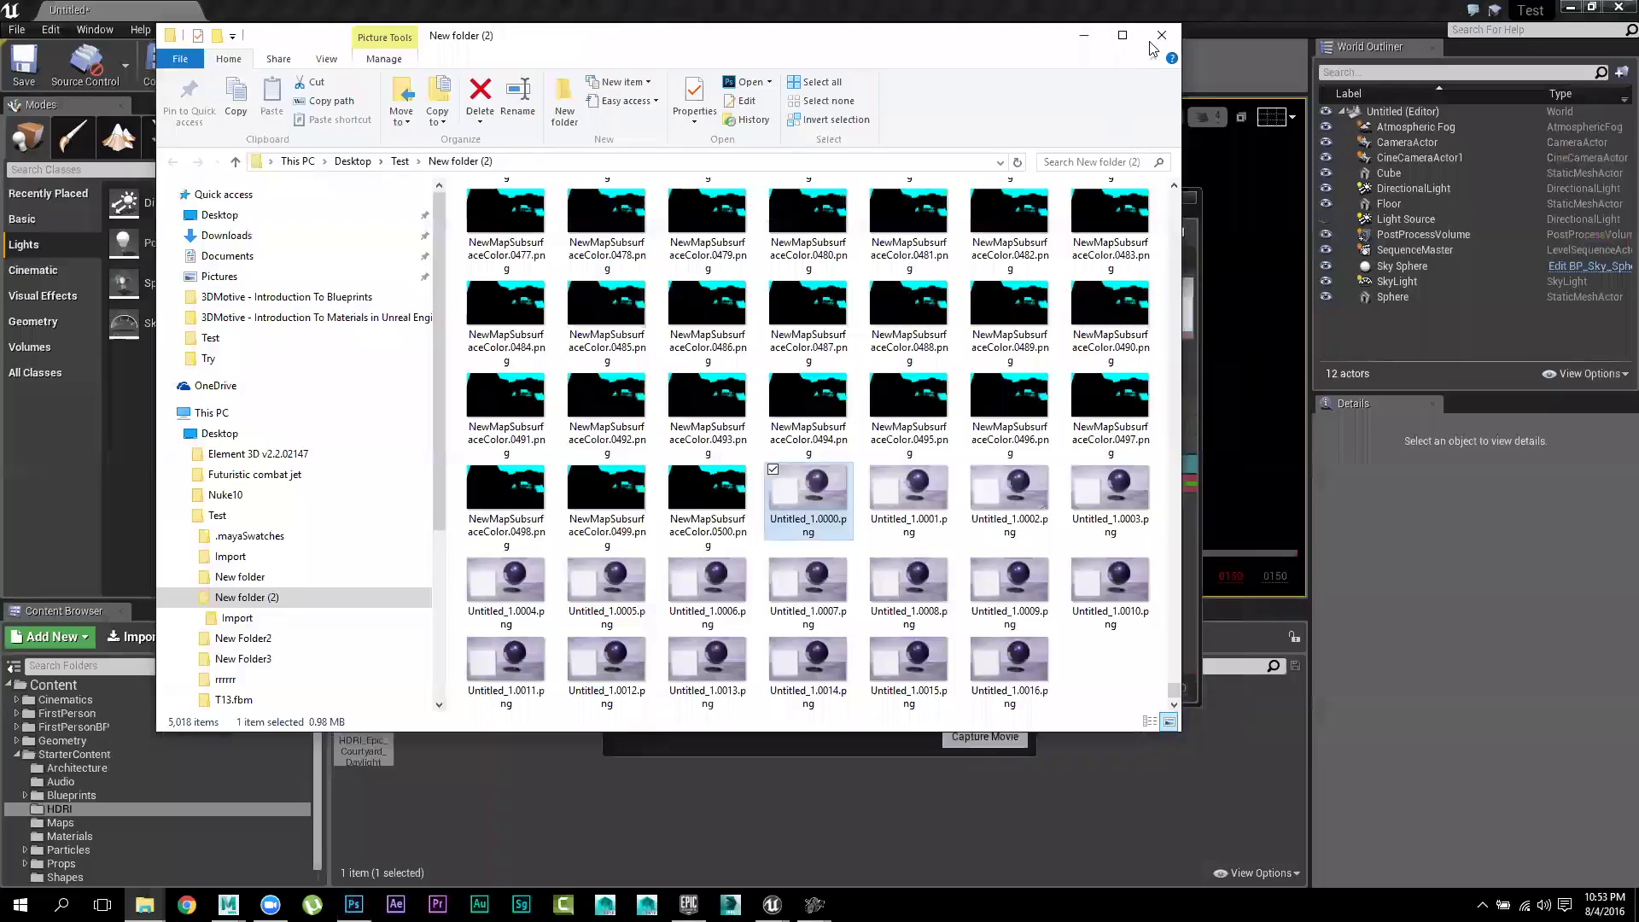
Select all 5,018 files in New folder (2) and delete them
click(890, 433)
key(ctrl+a)
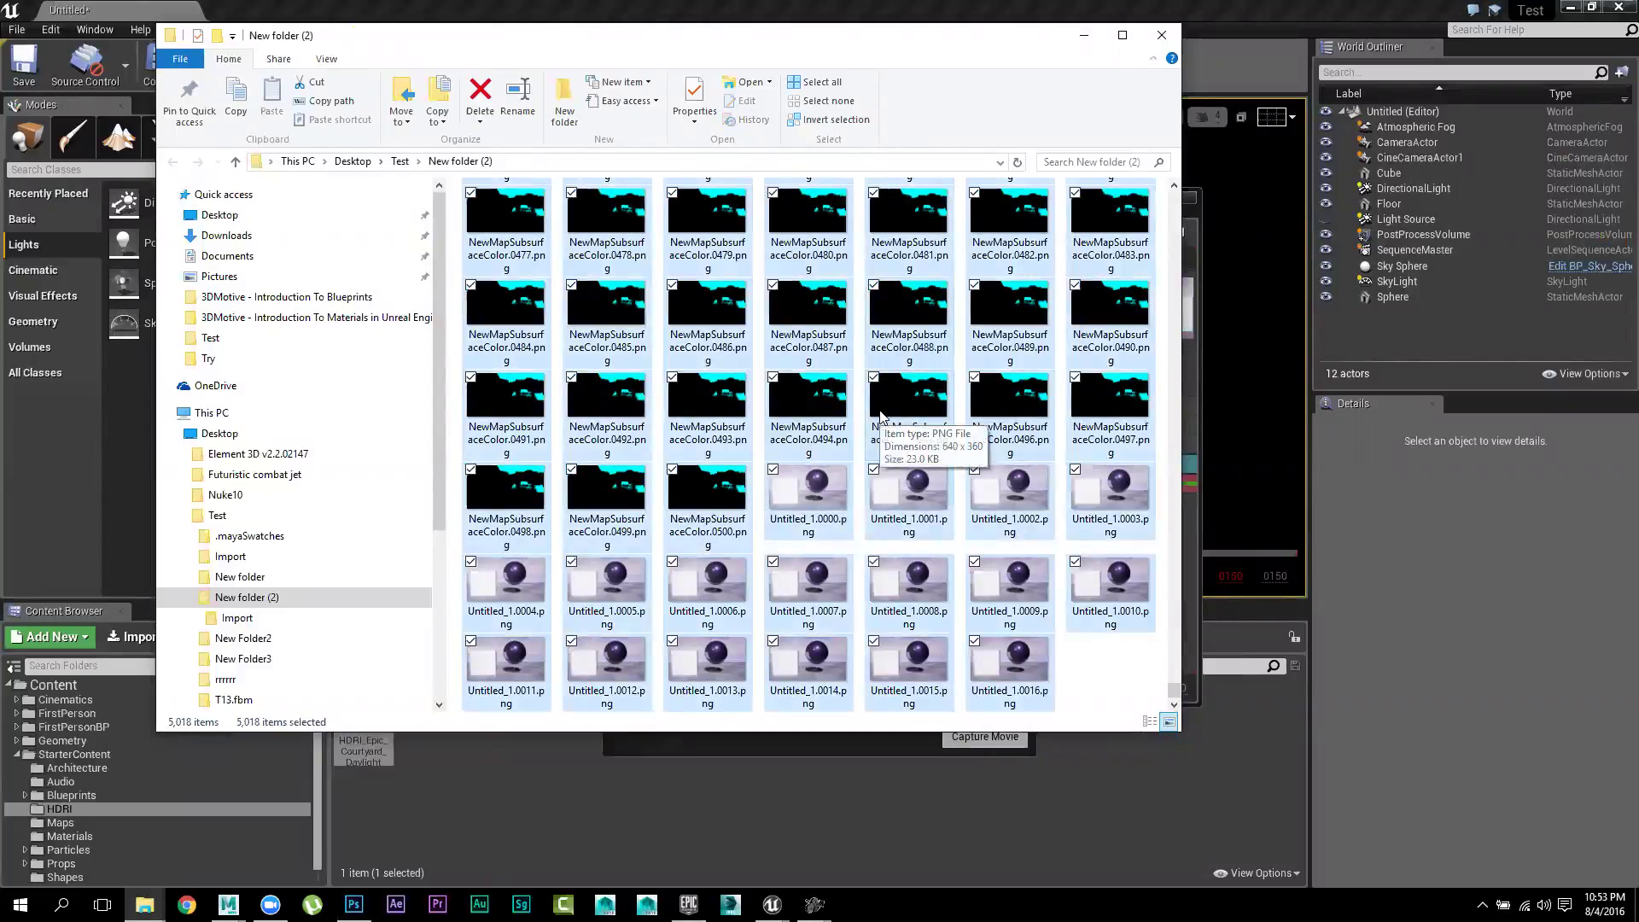
click(478, 94)
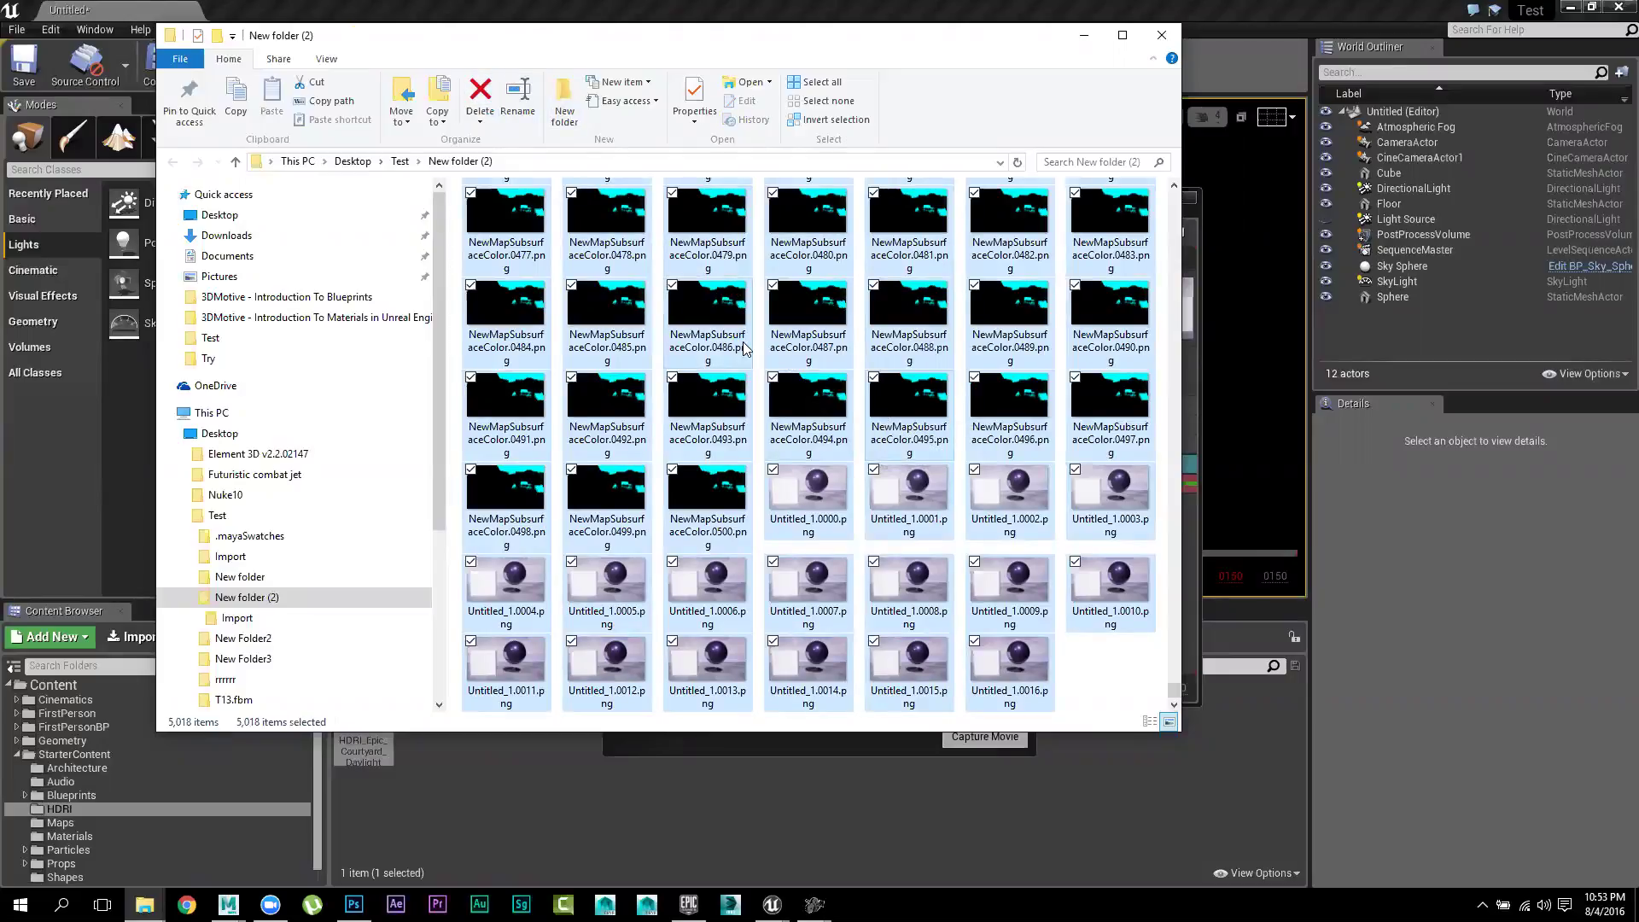